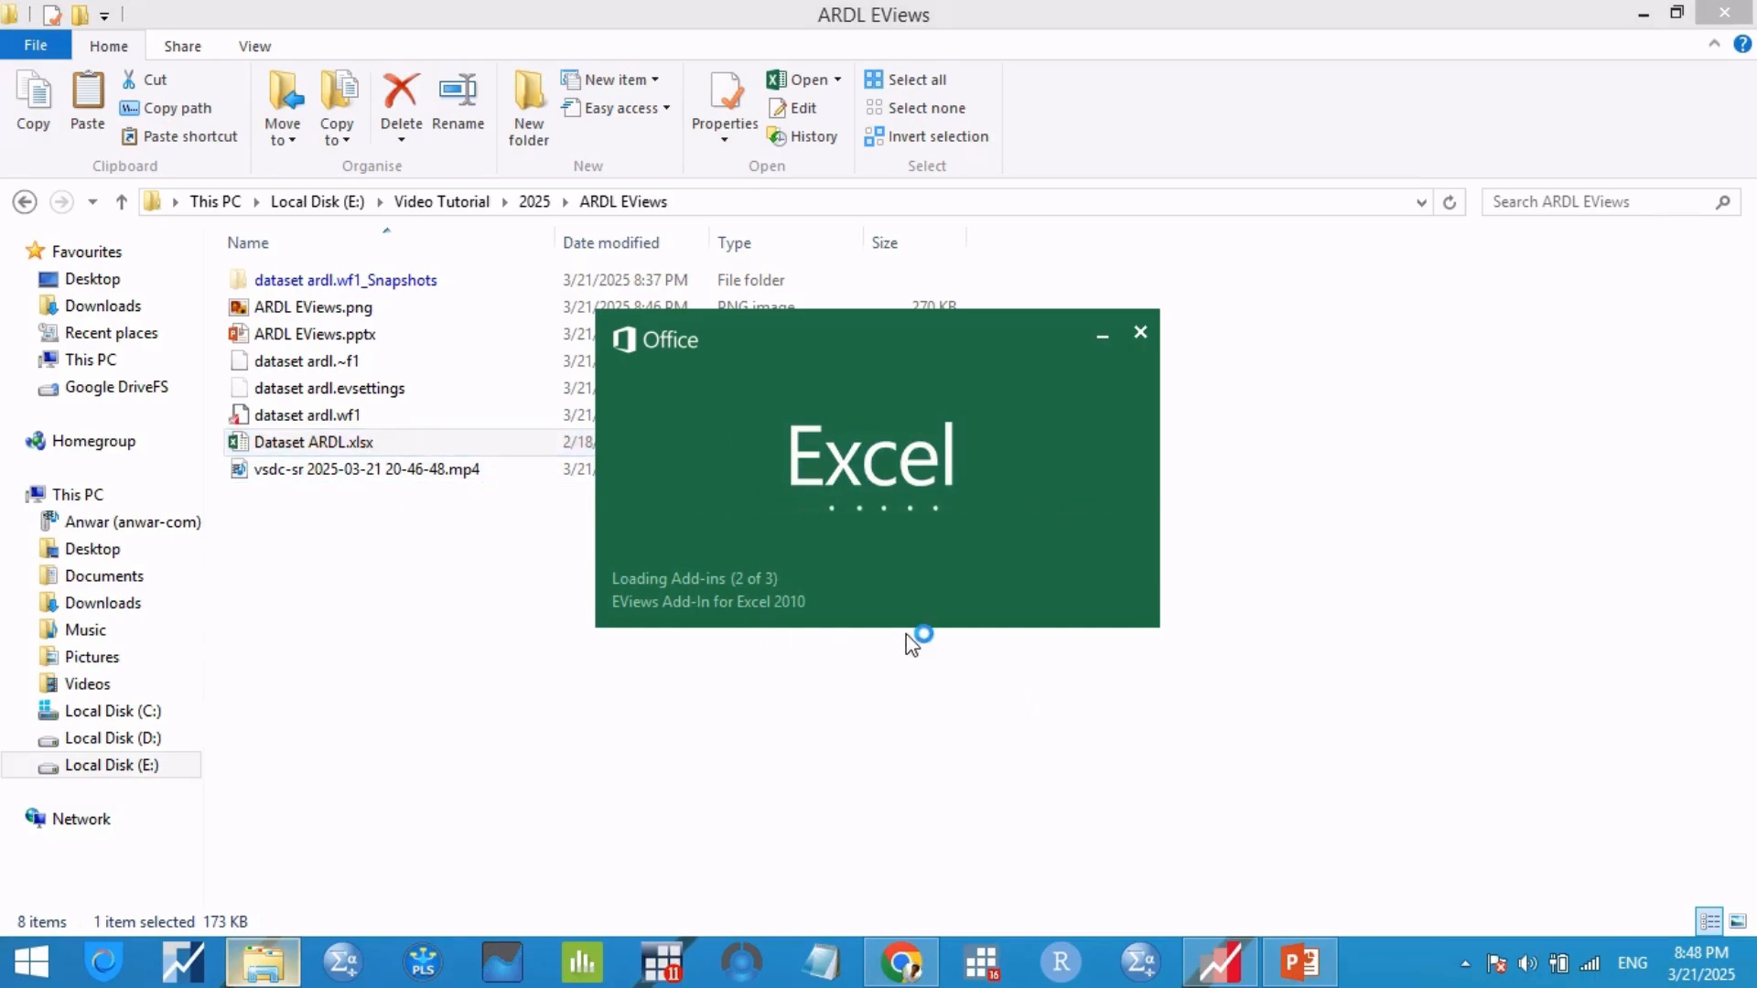
click(1300, 961)
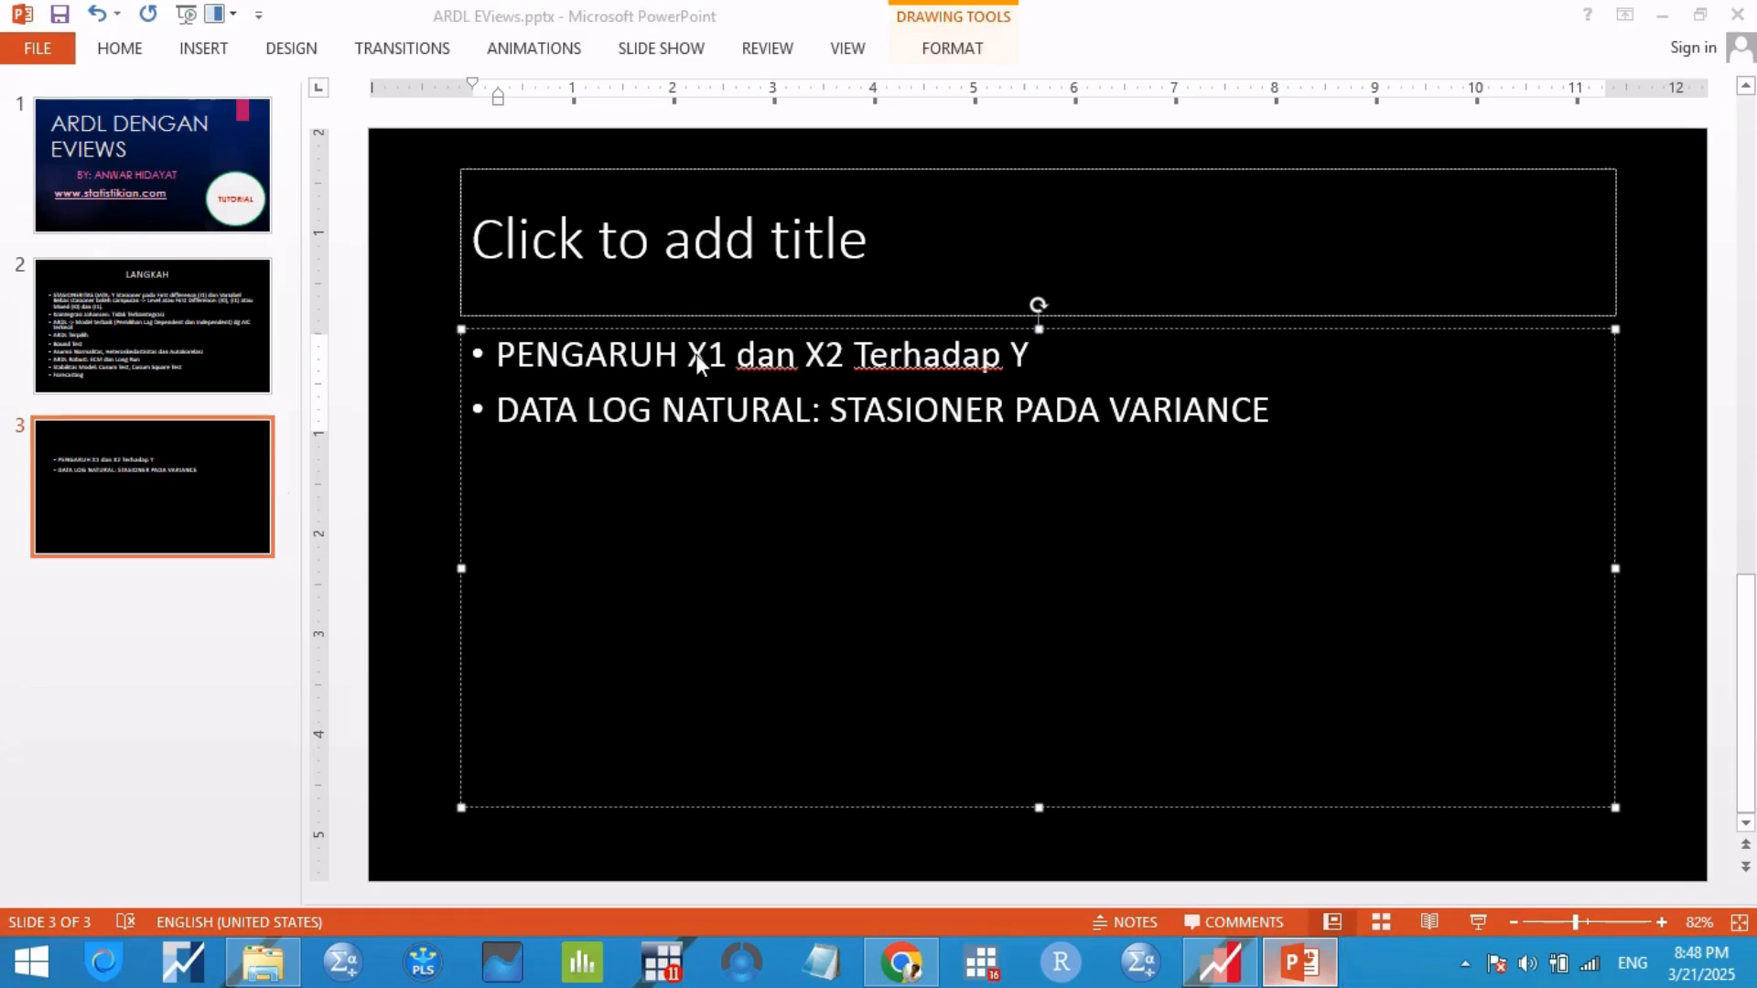
text(LN)
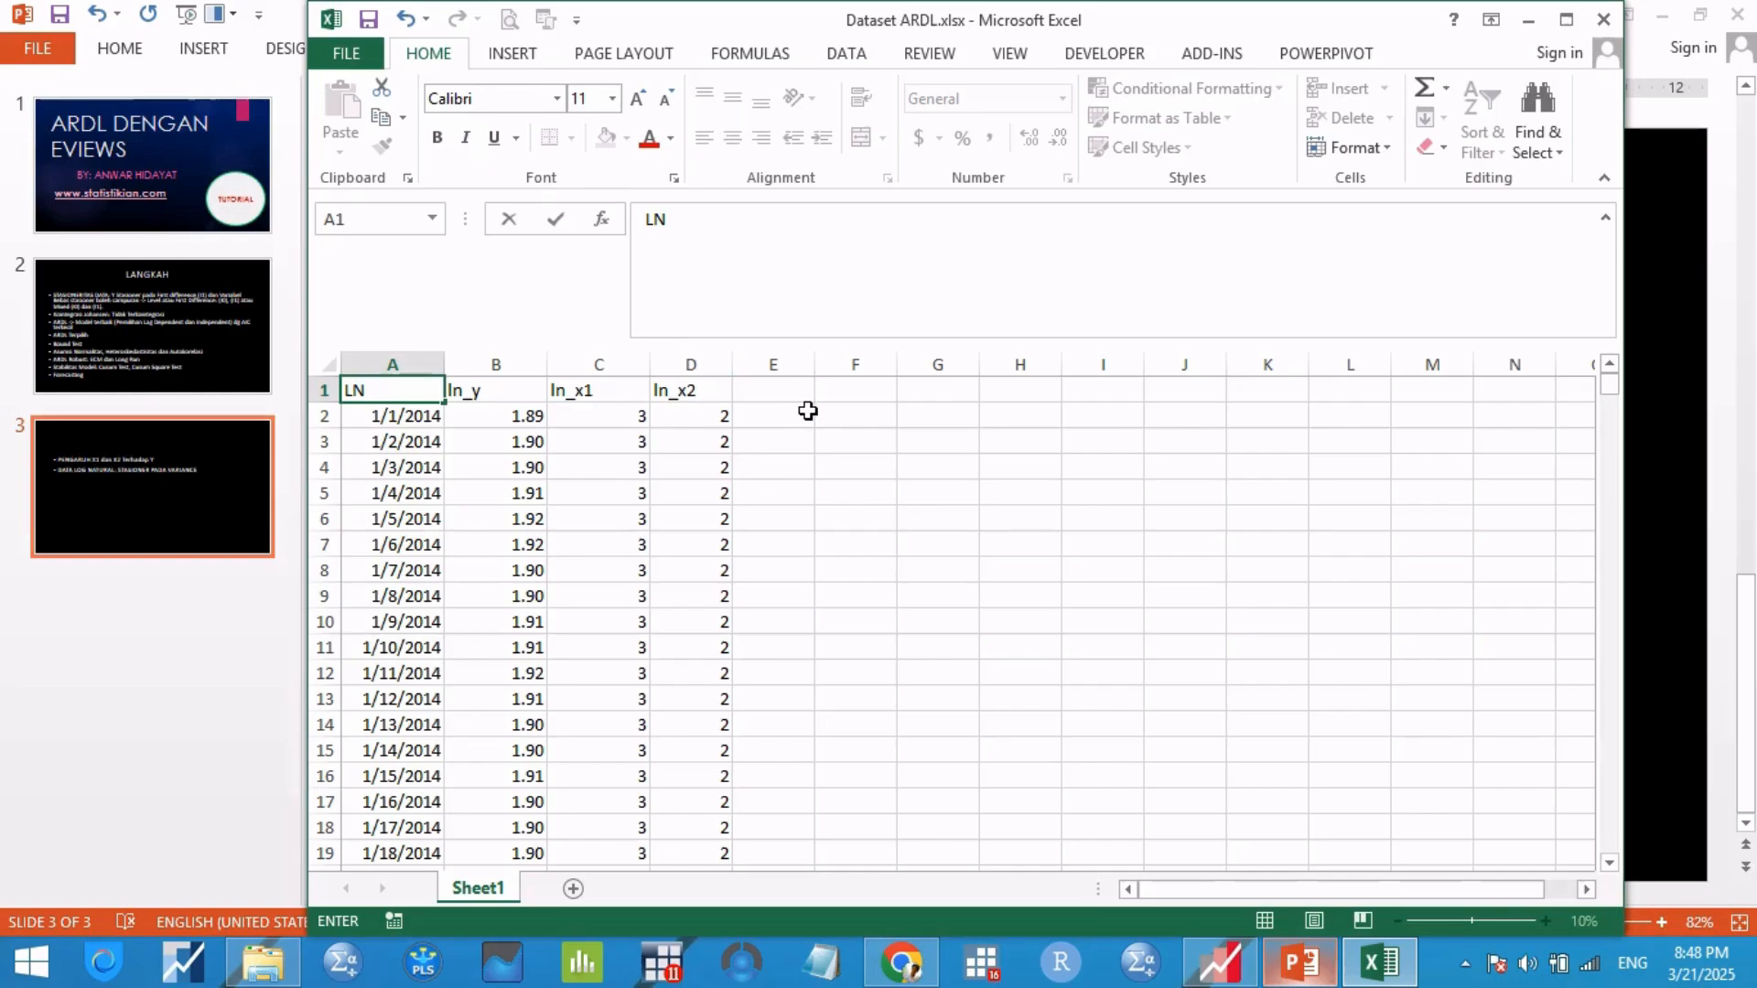
key(Return)
key(ctrl+z)
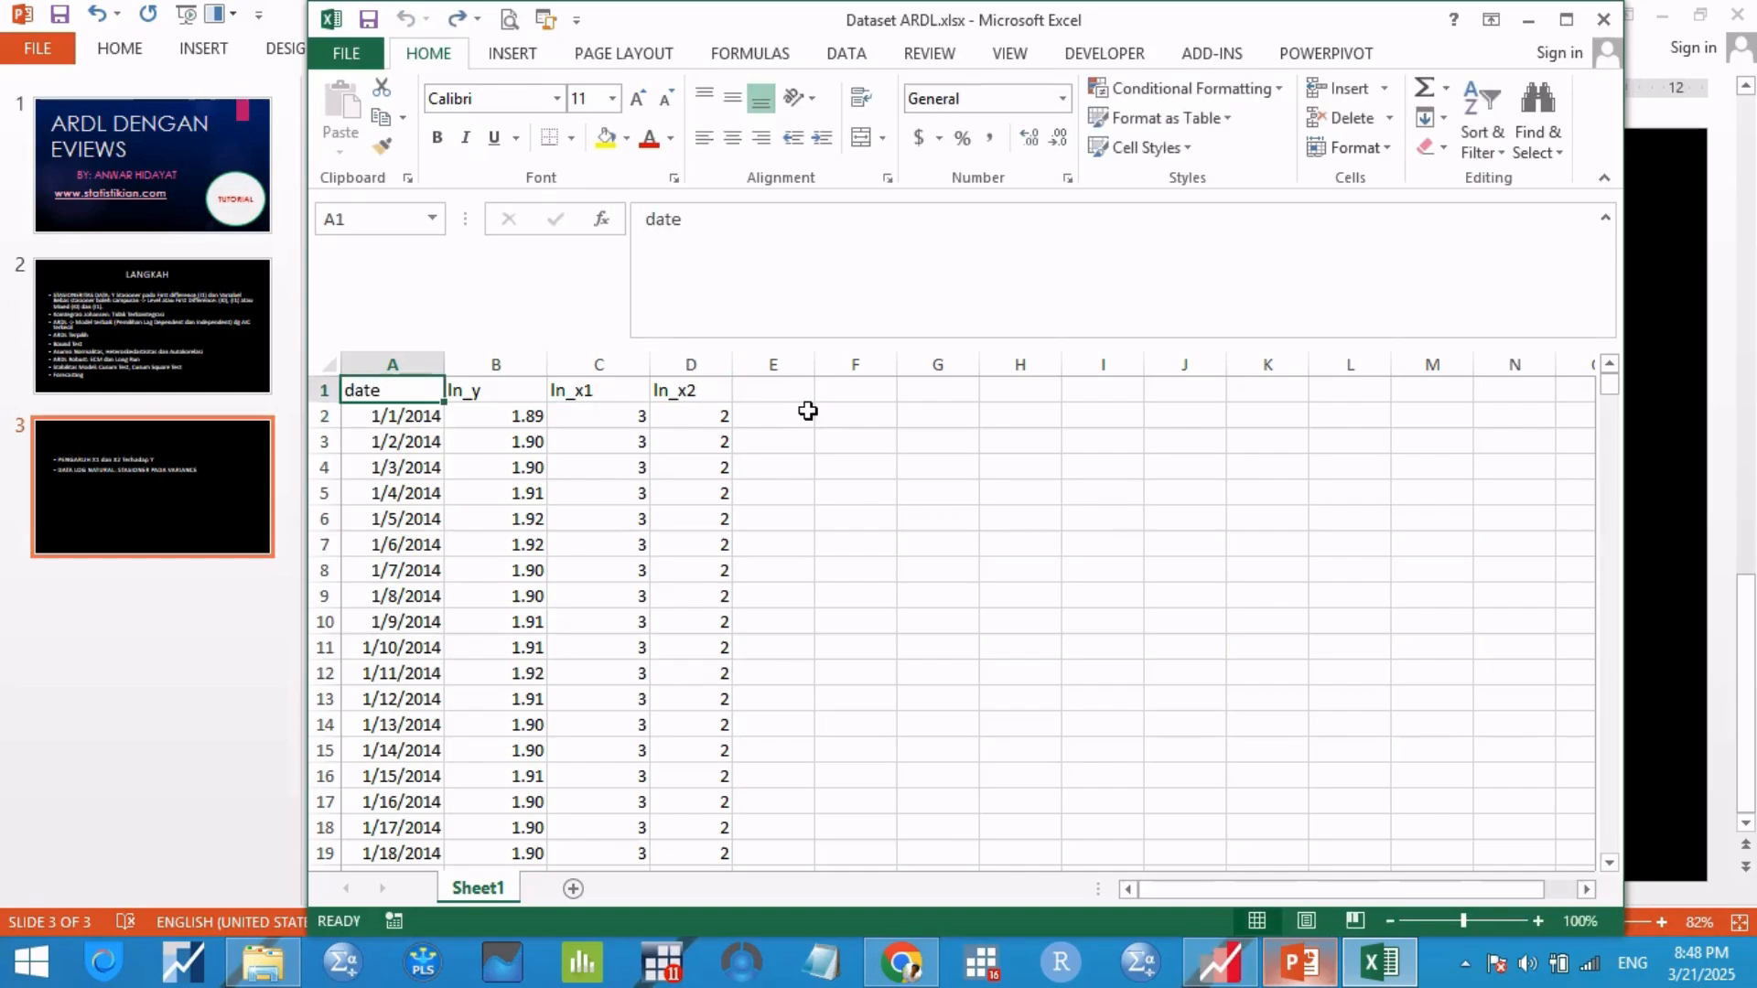
Step: Switch to PowerPoint and change the first bullet on slide 3 to "PENGARUH LN X1 dan LN X2 Terhadap LN Y"
key(alt+Tab)
click(688, 355)
text(LN )
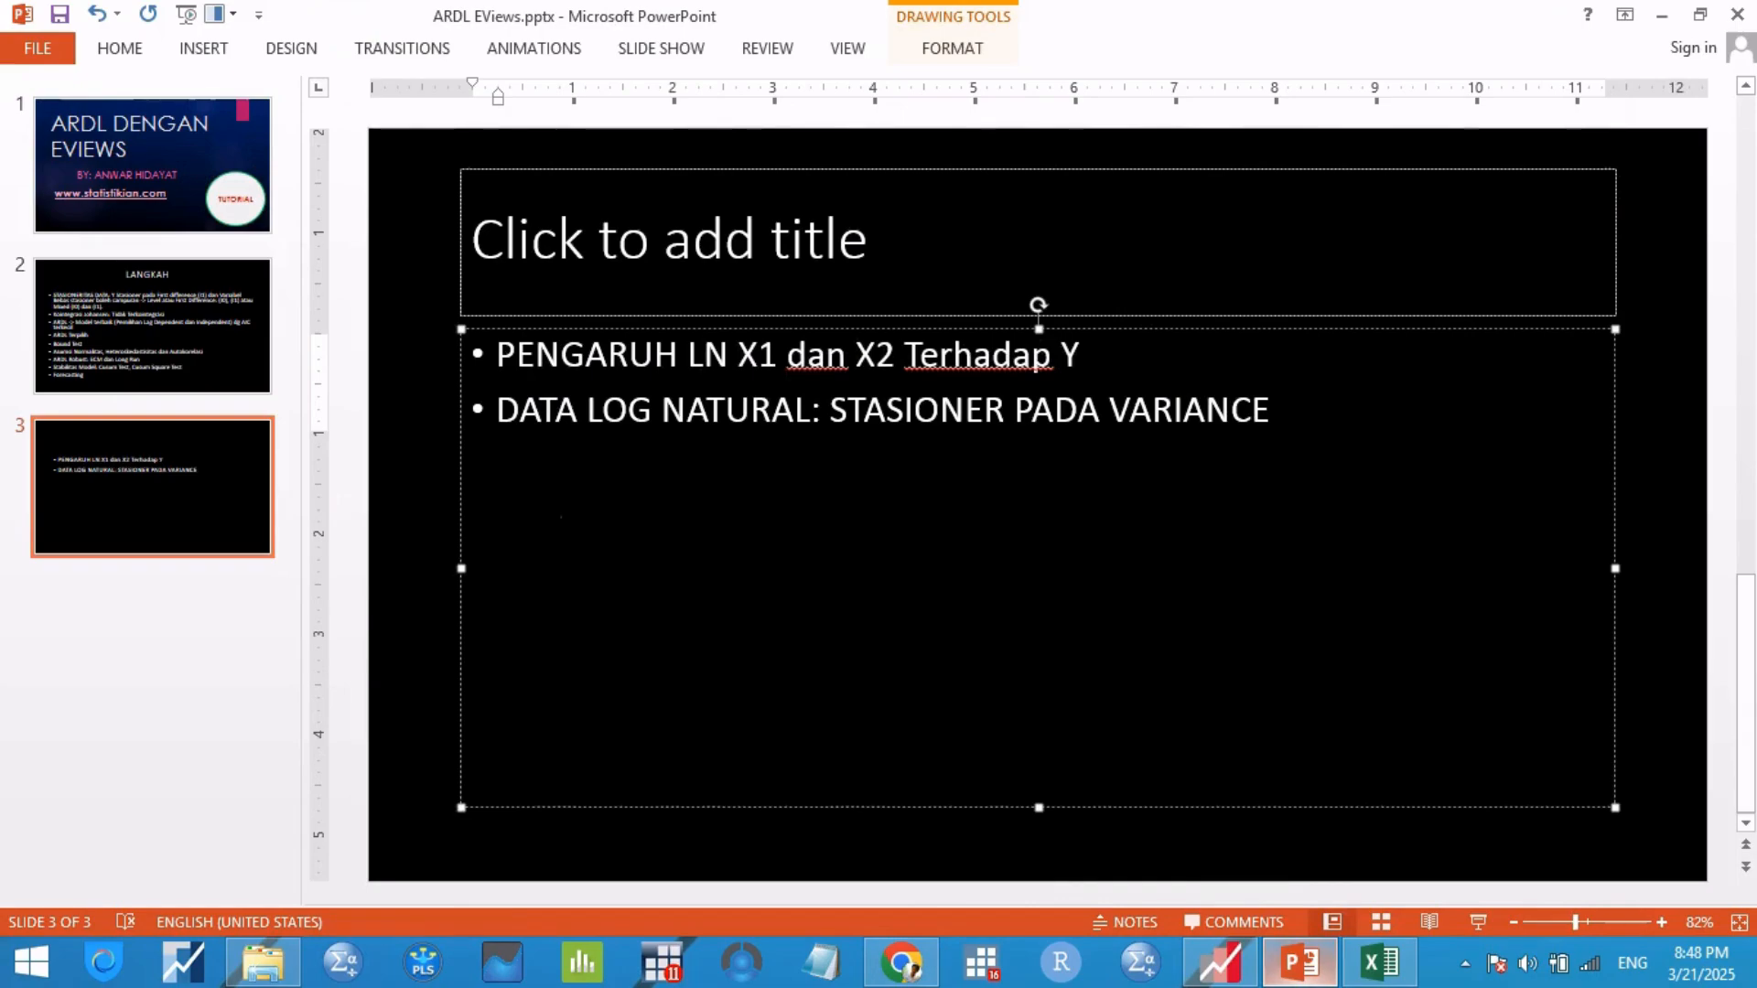
text(LN)
click(1112, 355)
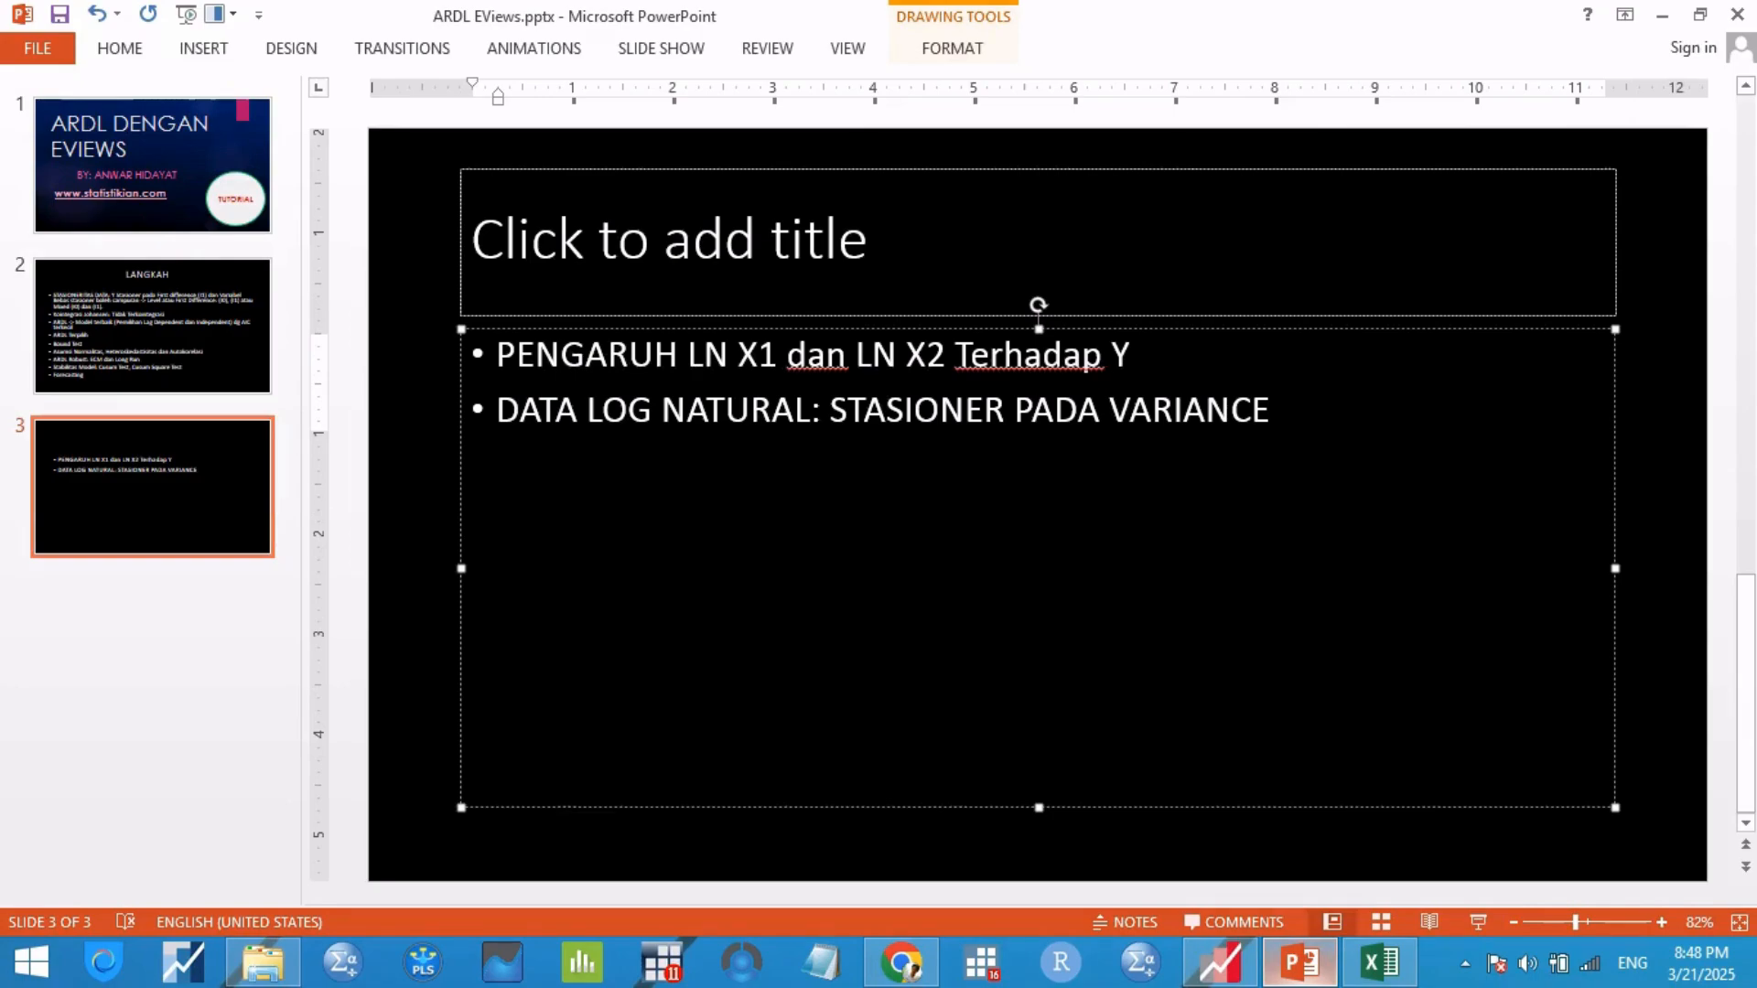
text(LN)
drag(1113, 365, 1219, 364)
double_click(1209, 364)
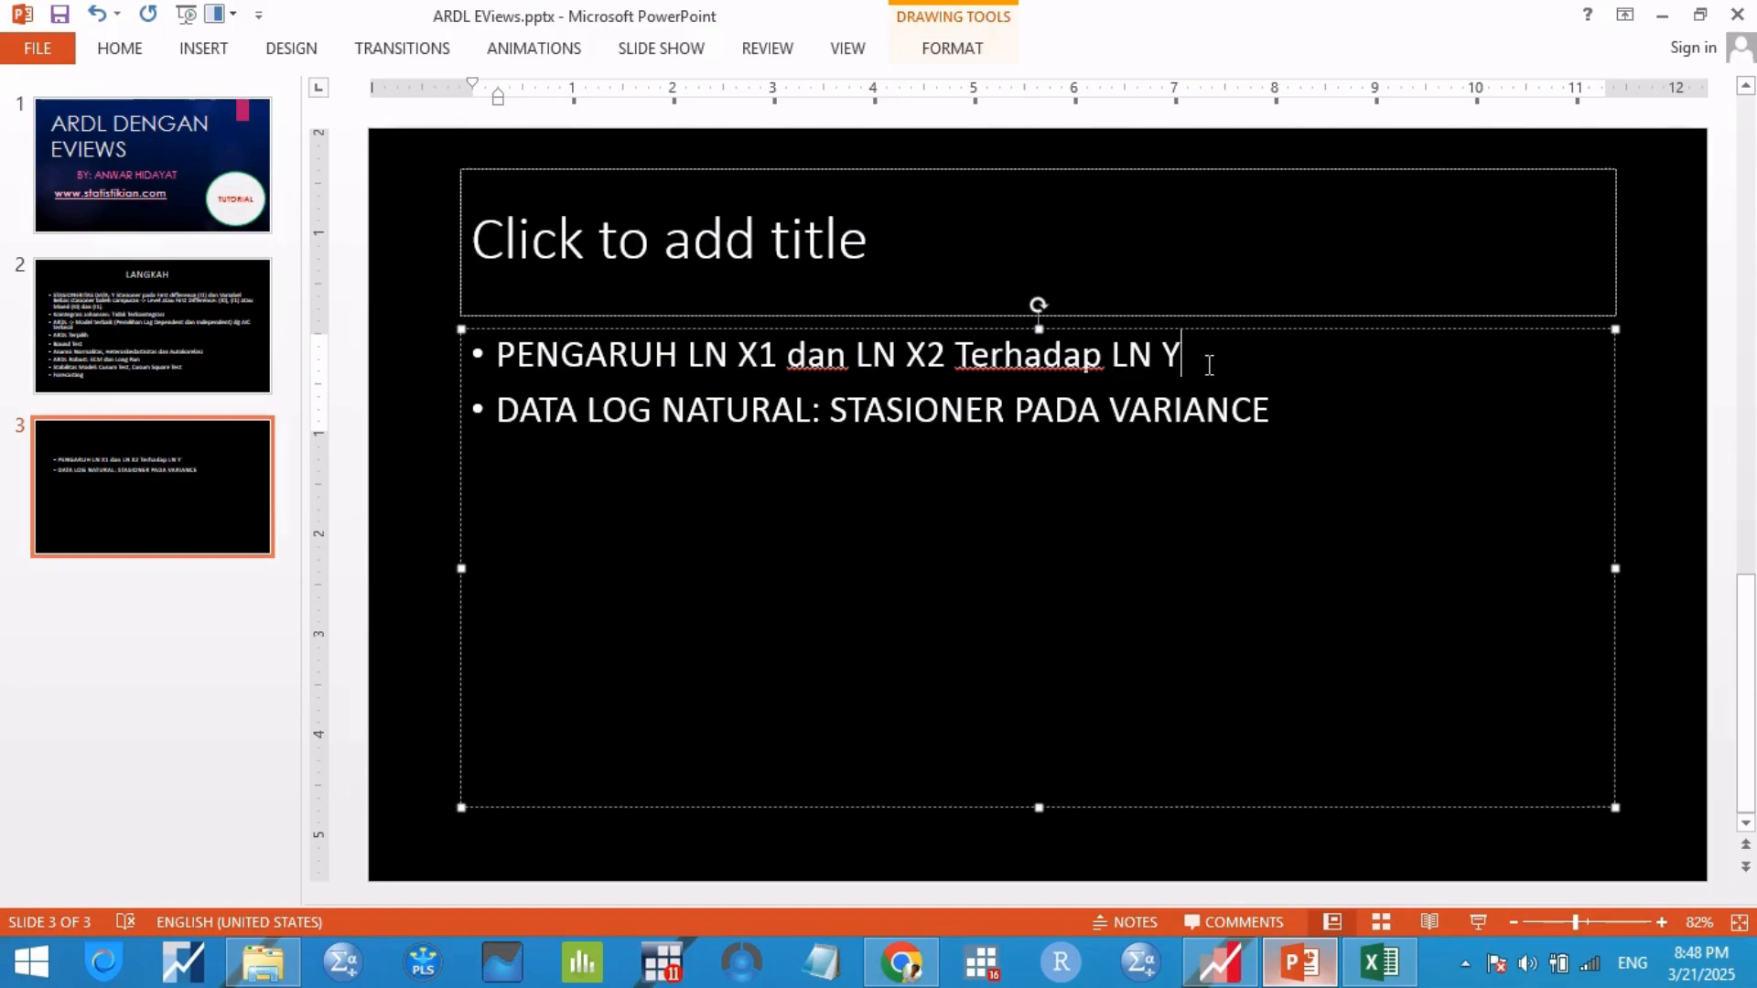
click(1135, 364)
Step: Switch to the Dataset ARDL.xlsx workbook in Excel, maximize its window and examine the first entries of the date column
click(1384, 972)
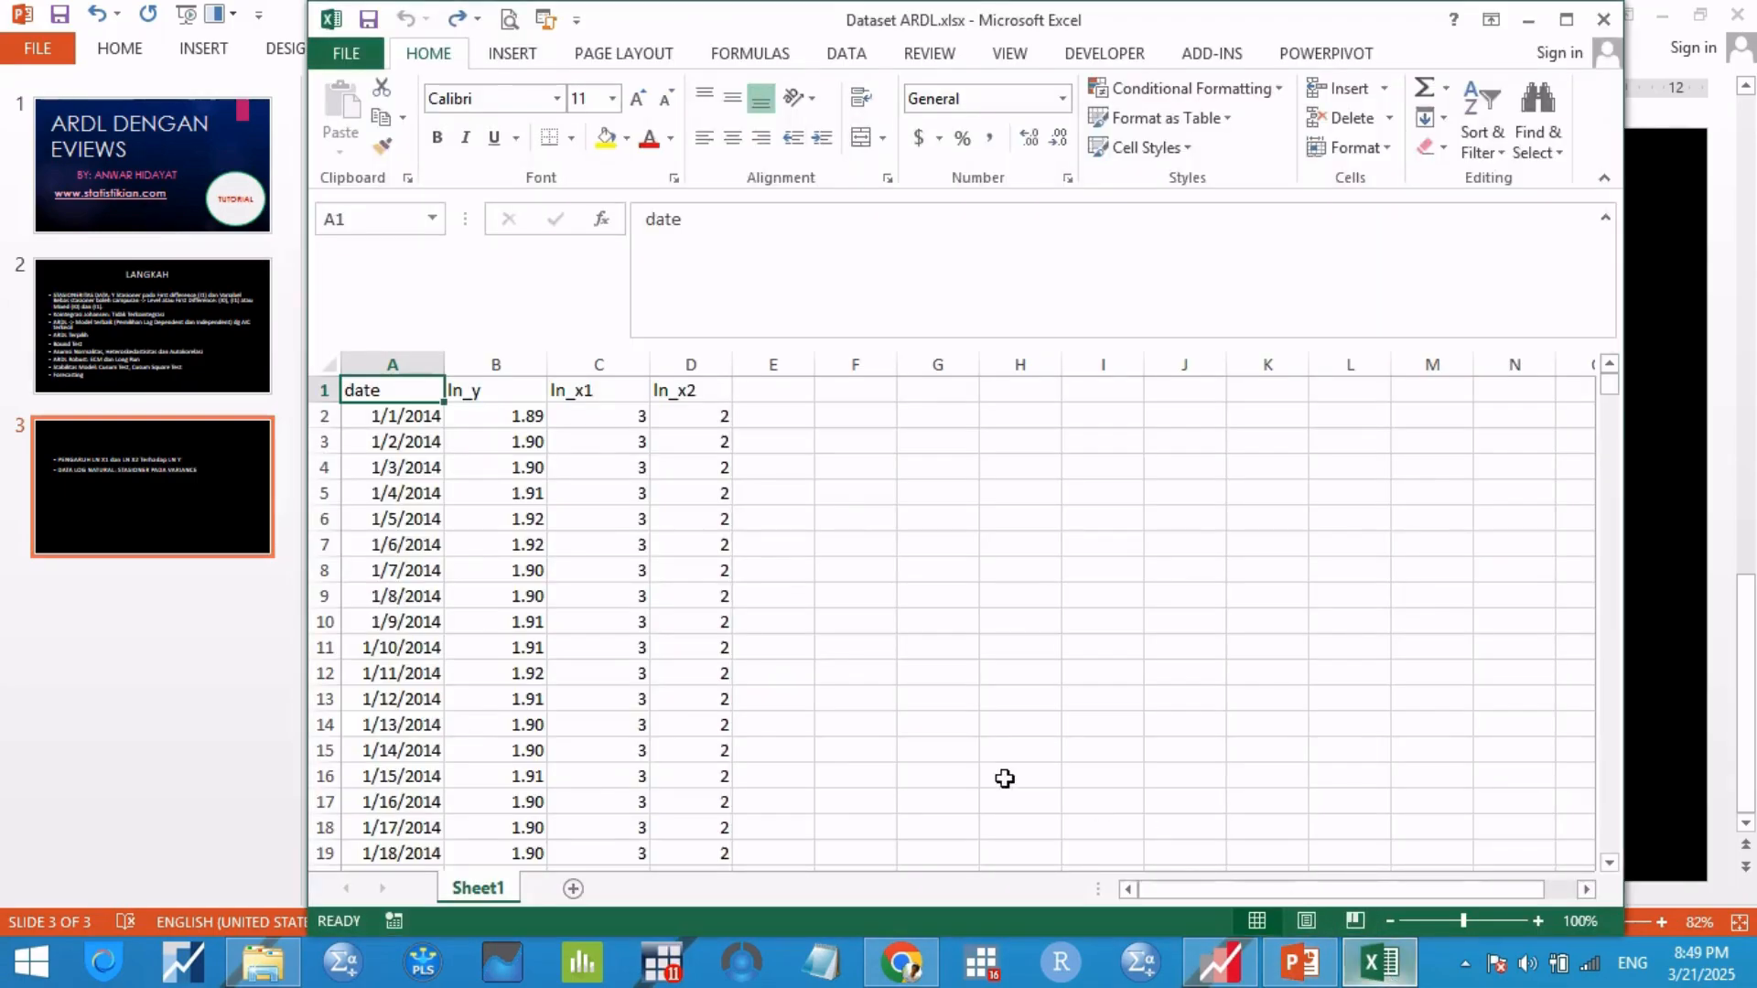
click(1567, 16)
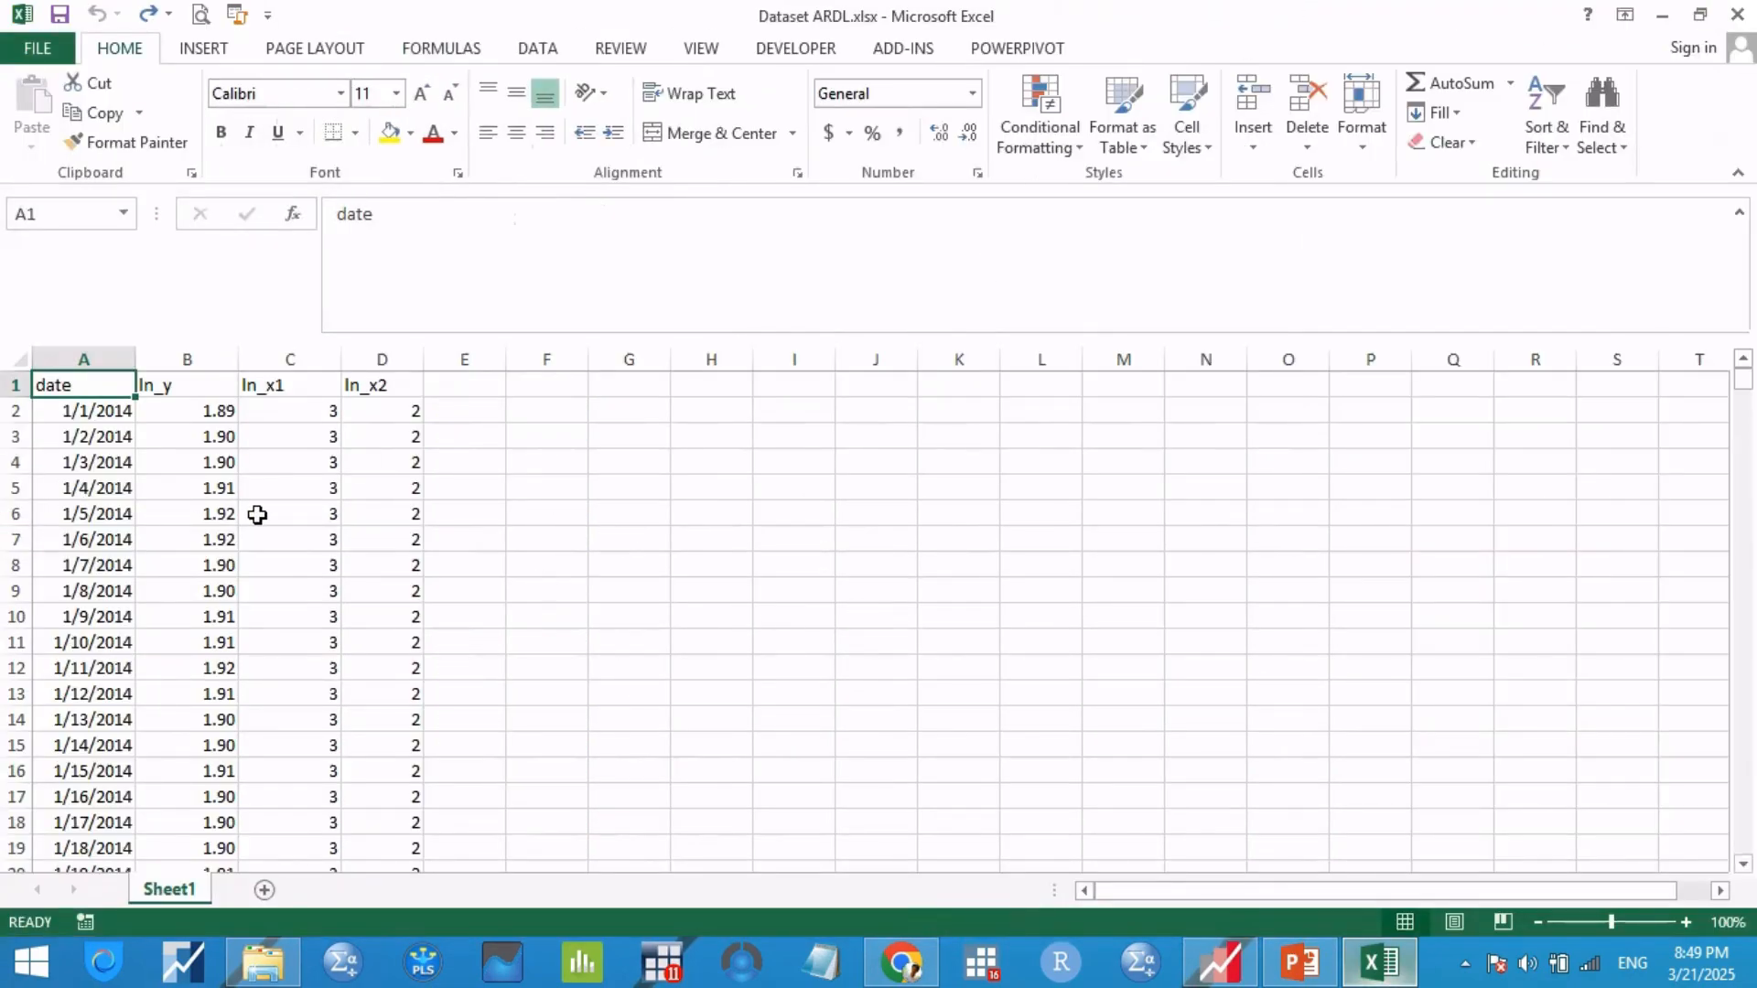
click(113, 409)
click(110, 435)
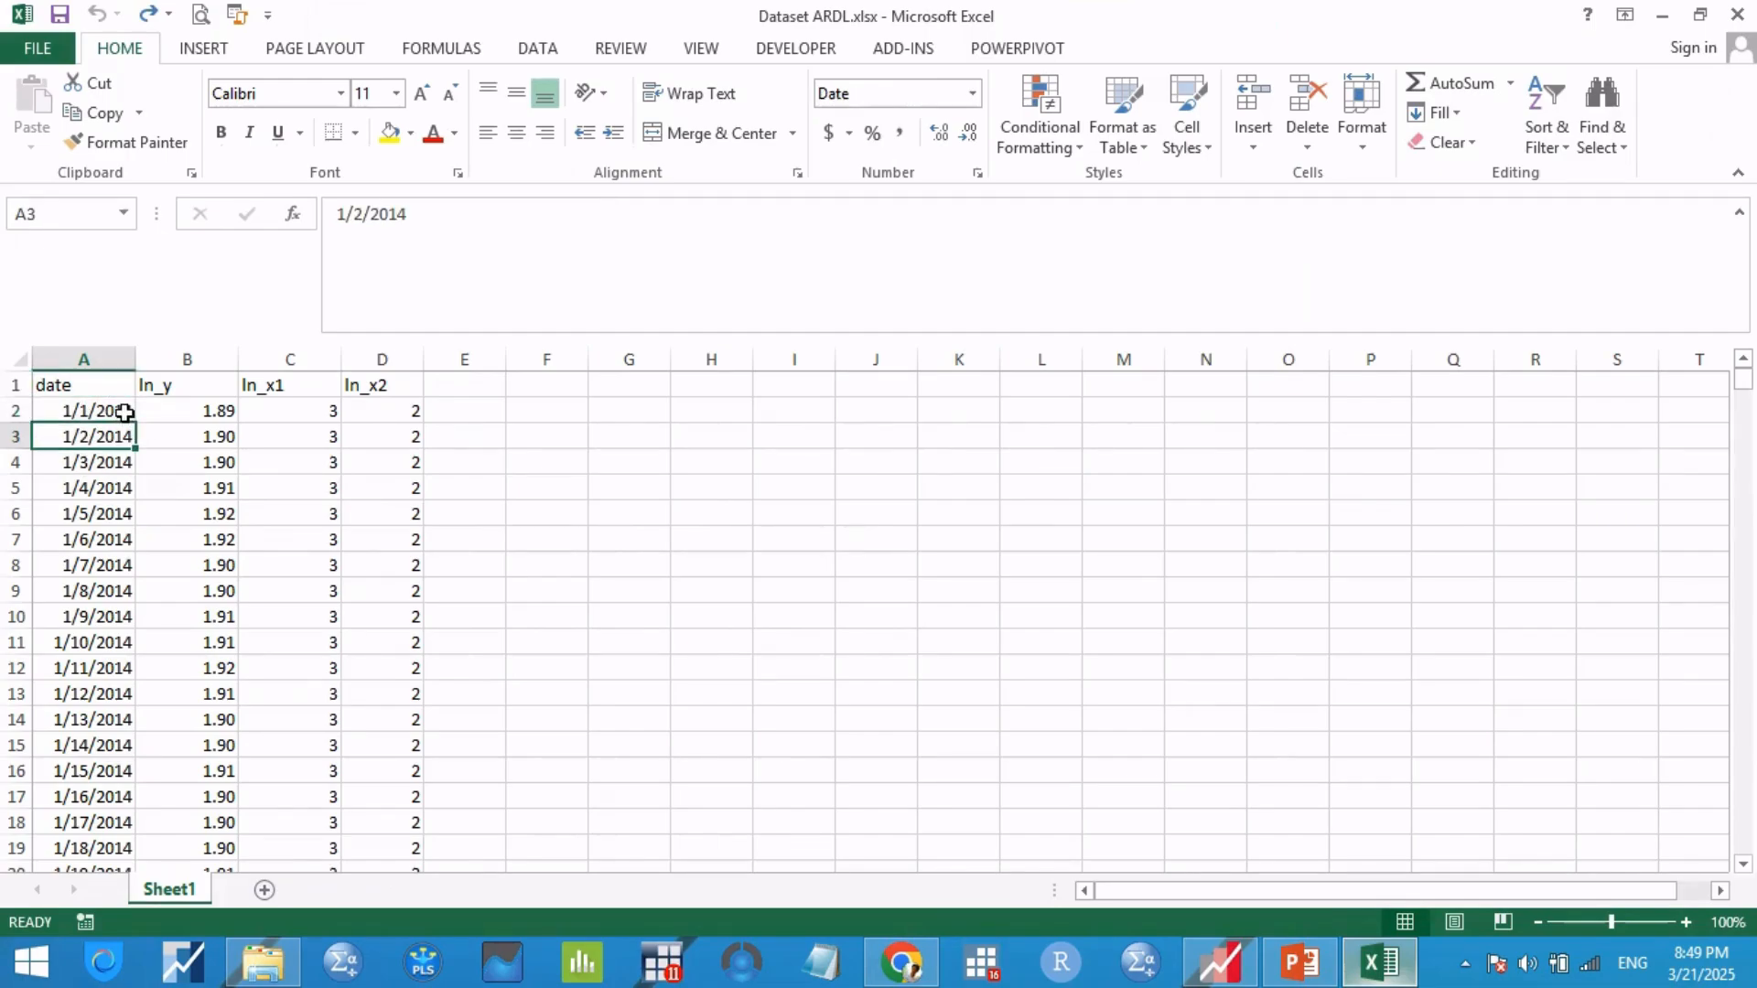
Step: Switch to EViews and check which version is installed
click(1244, 966)
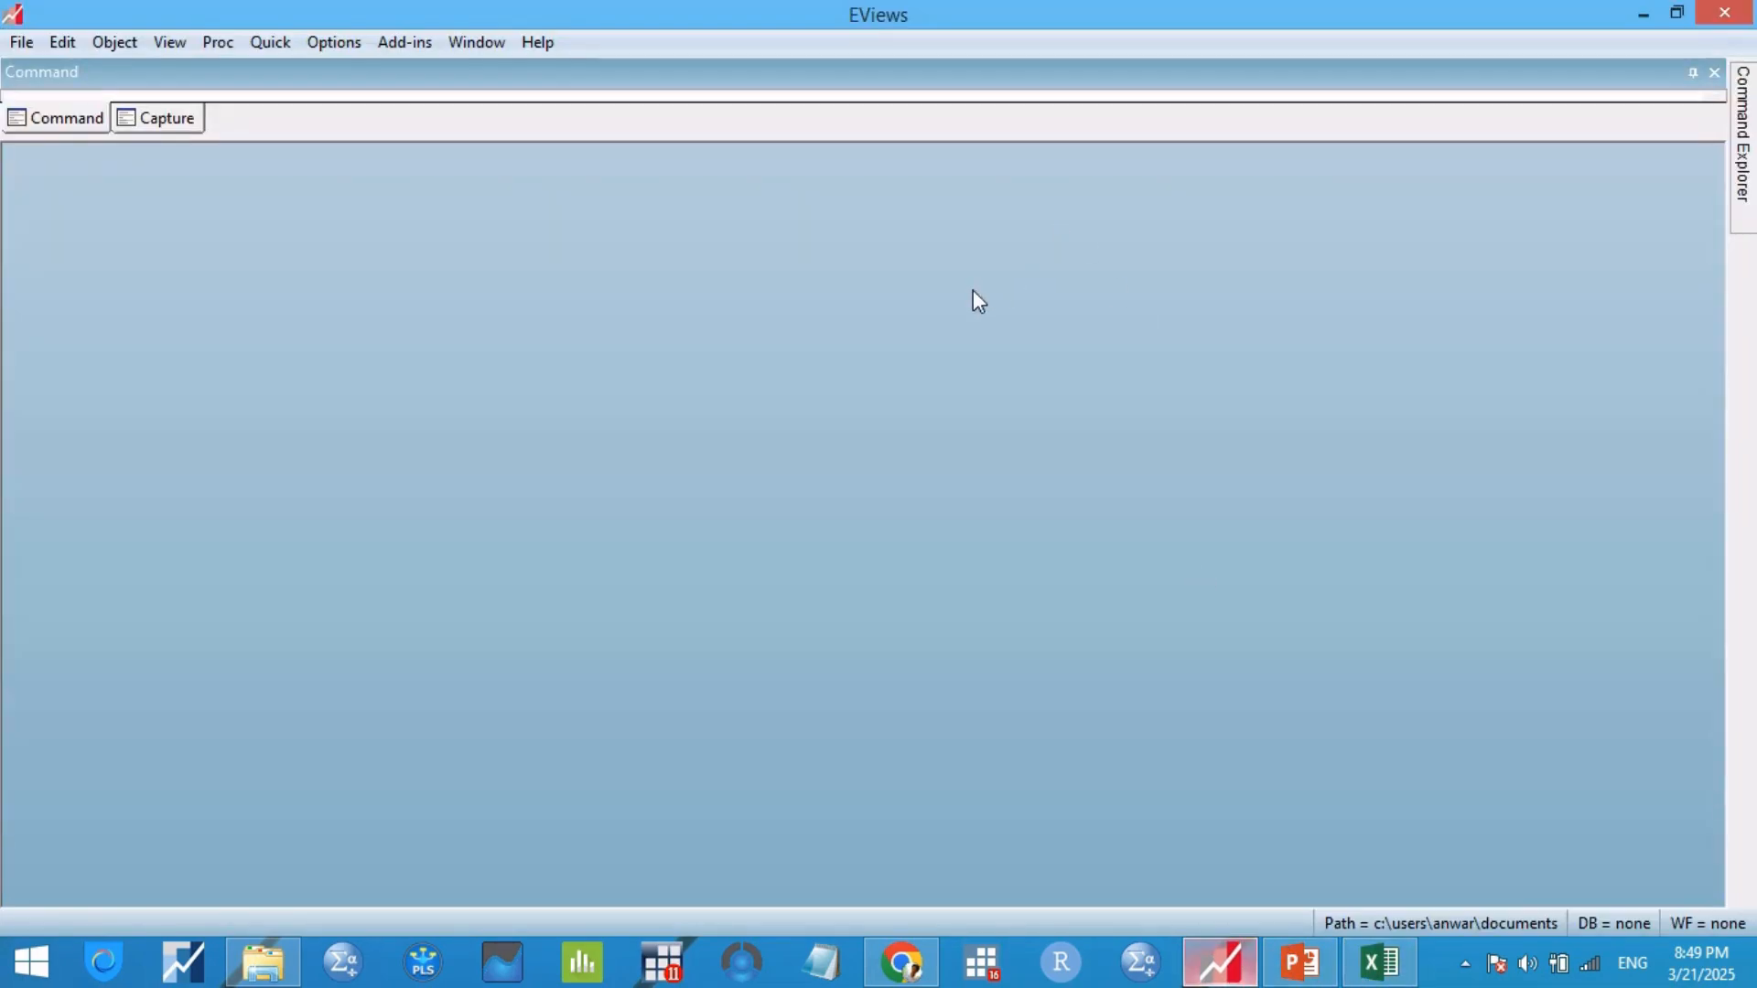
click(539, 44)
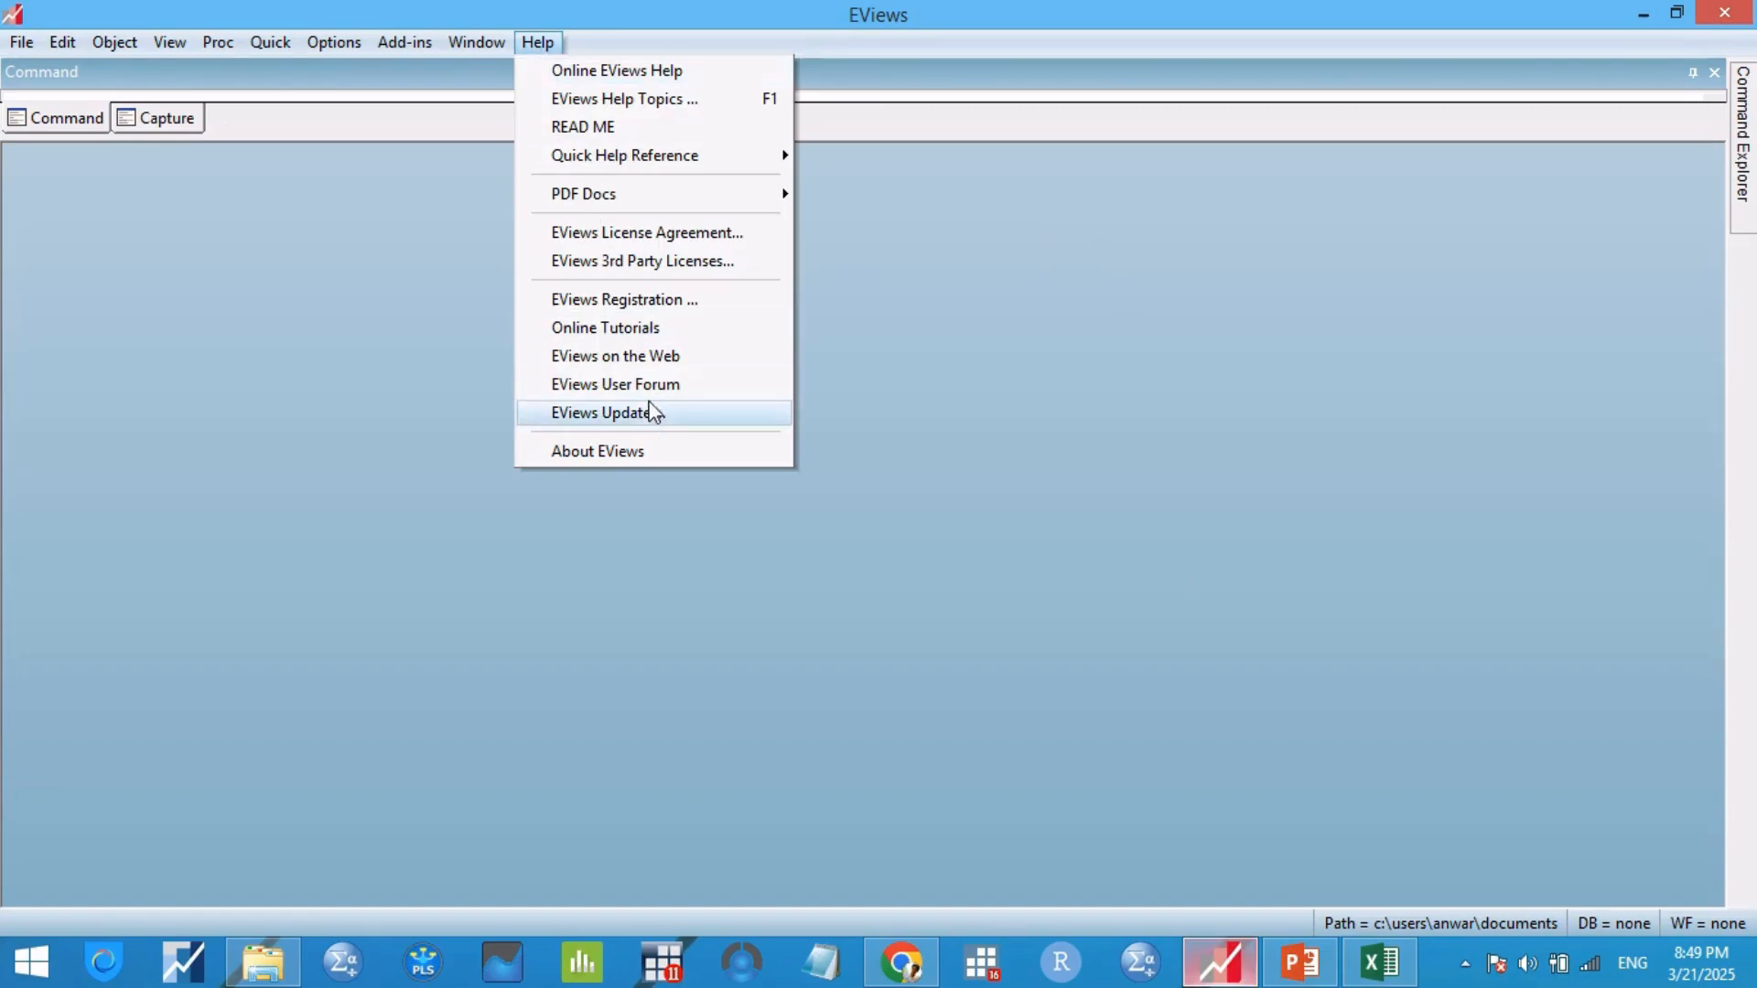
click(659, 458)
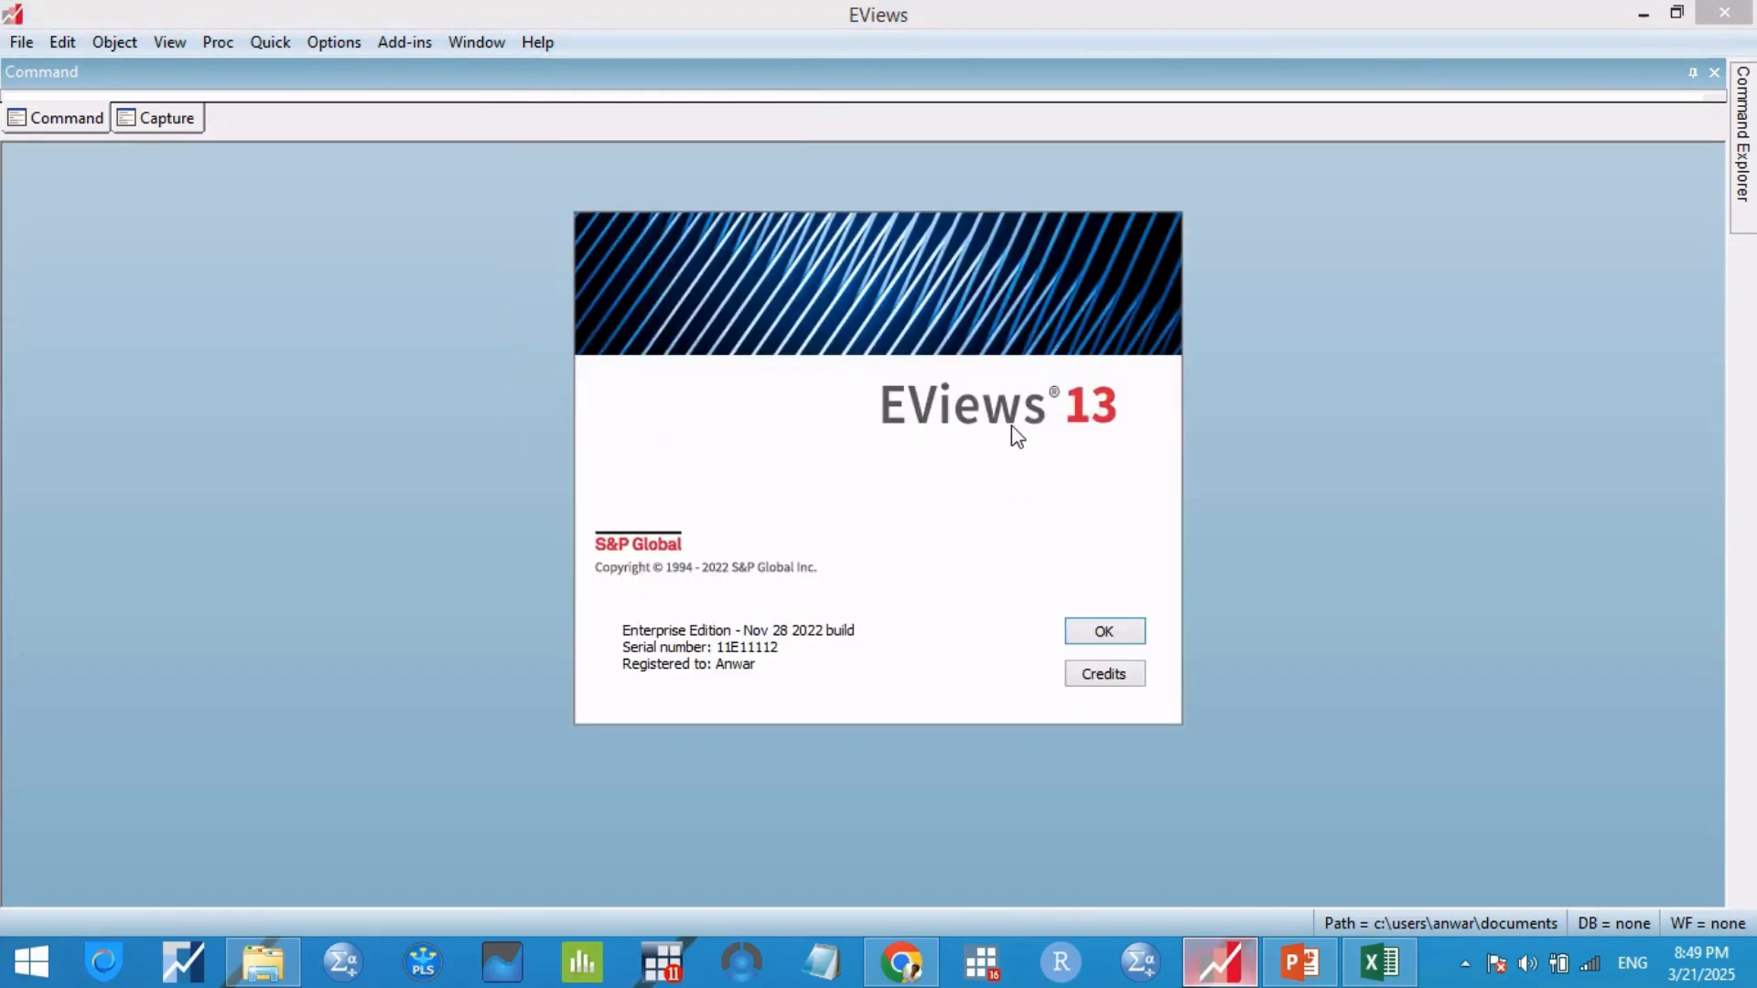
click(1108, 634)
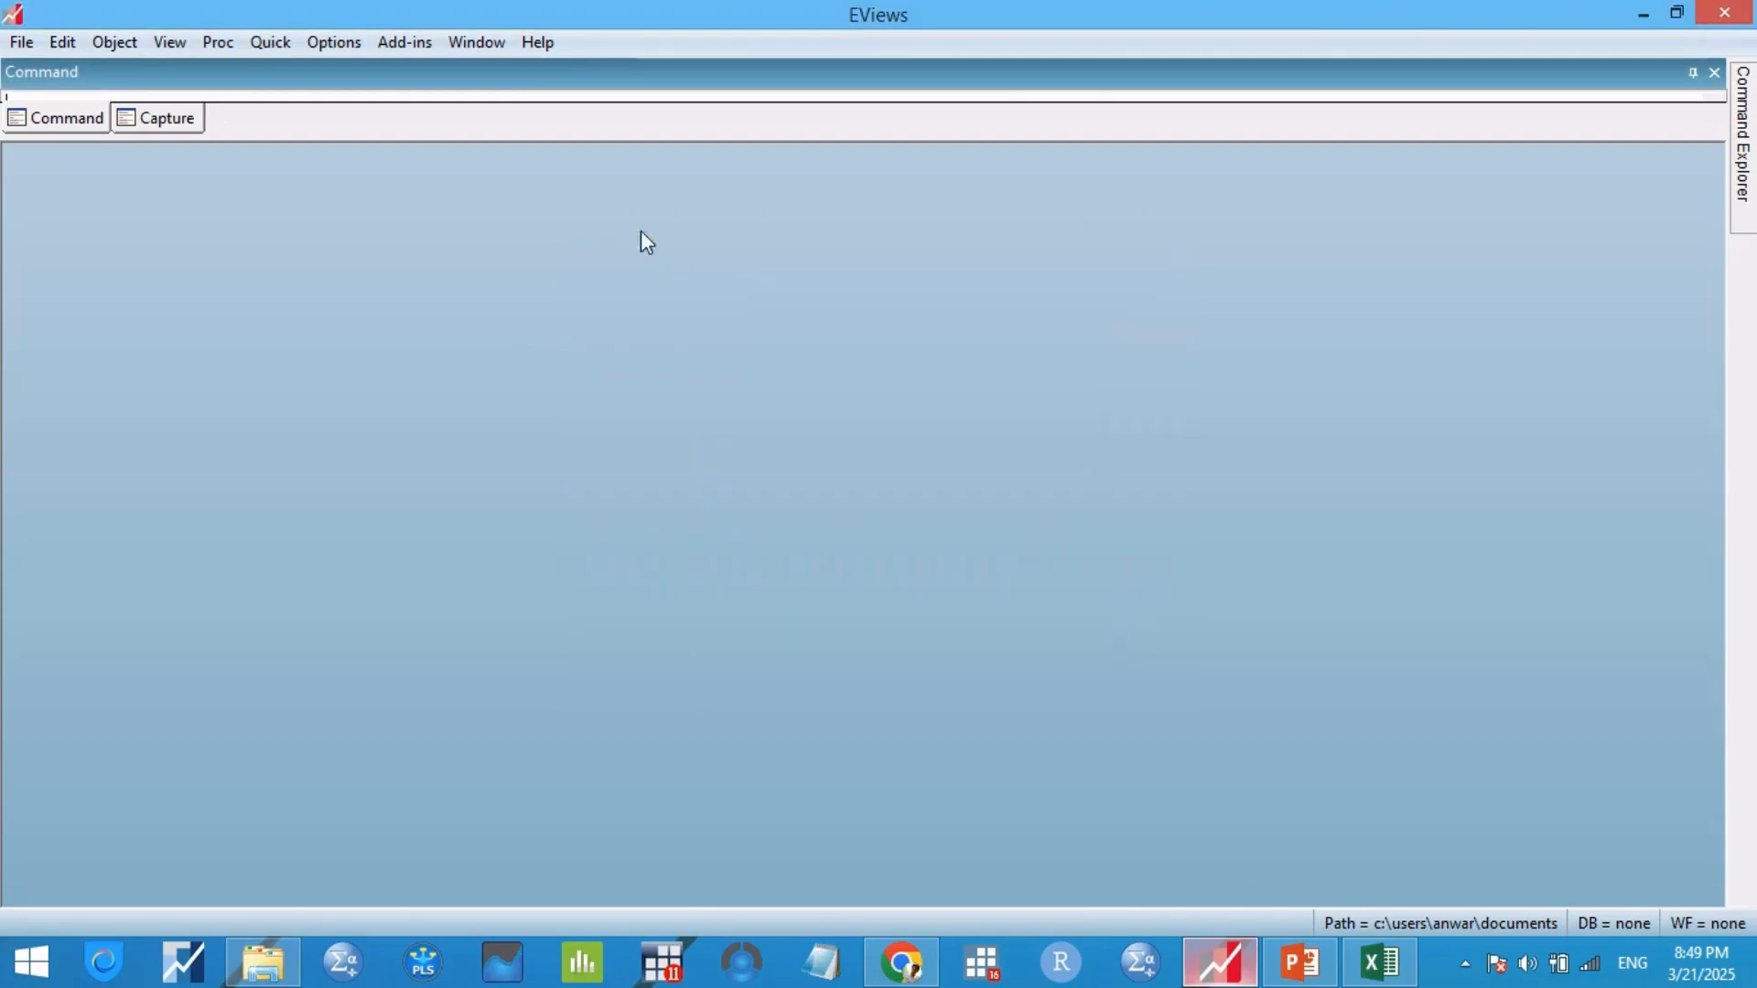
Step: Open Dataset ARDL.xlsx as a foreign data workfile from the Video Tutorial\2025\ARDL EViews folder on Local Disk (E:)
click(22, 43)
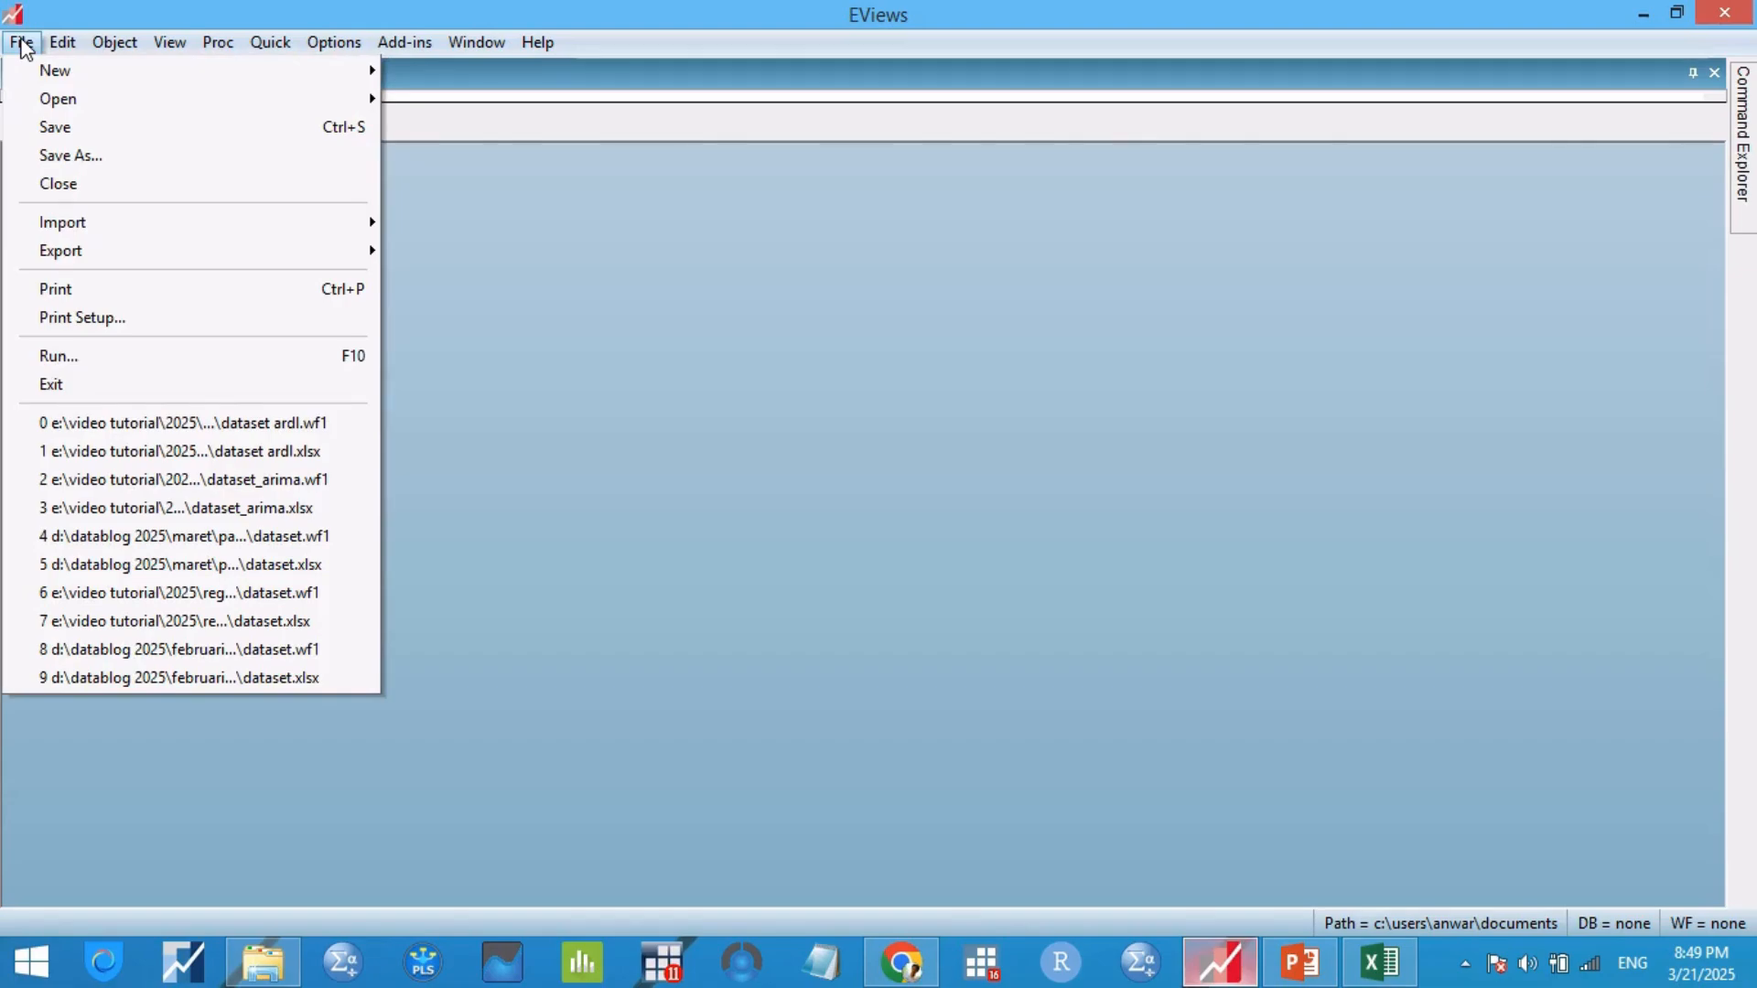
mouse_move(314, 219)
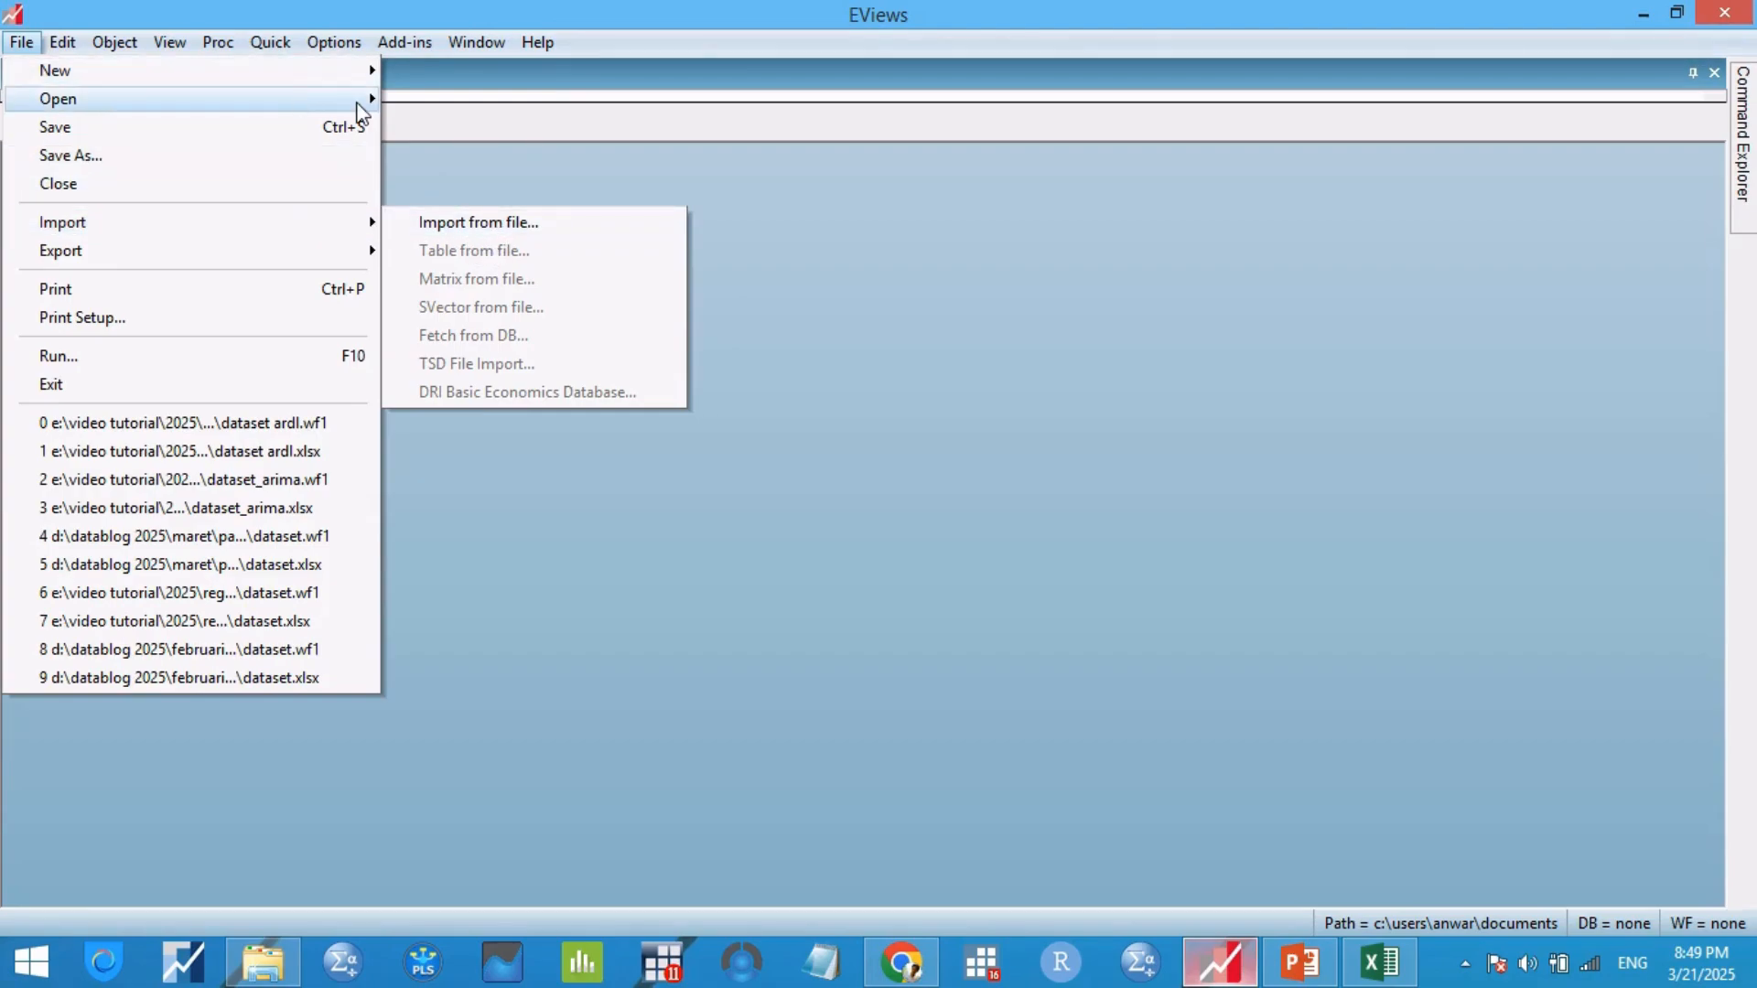
mouse_move(358, 102)
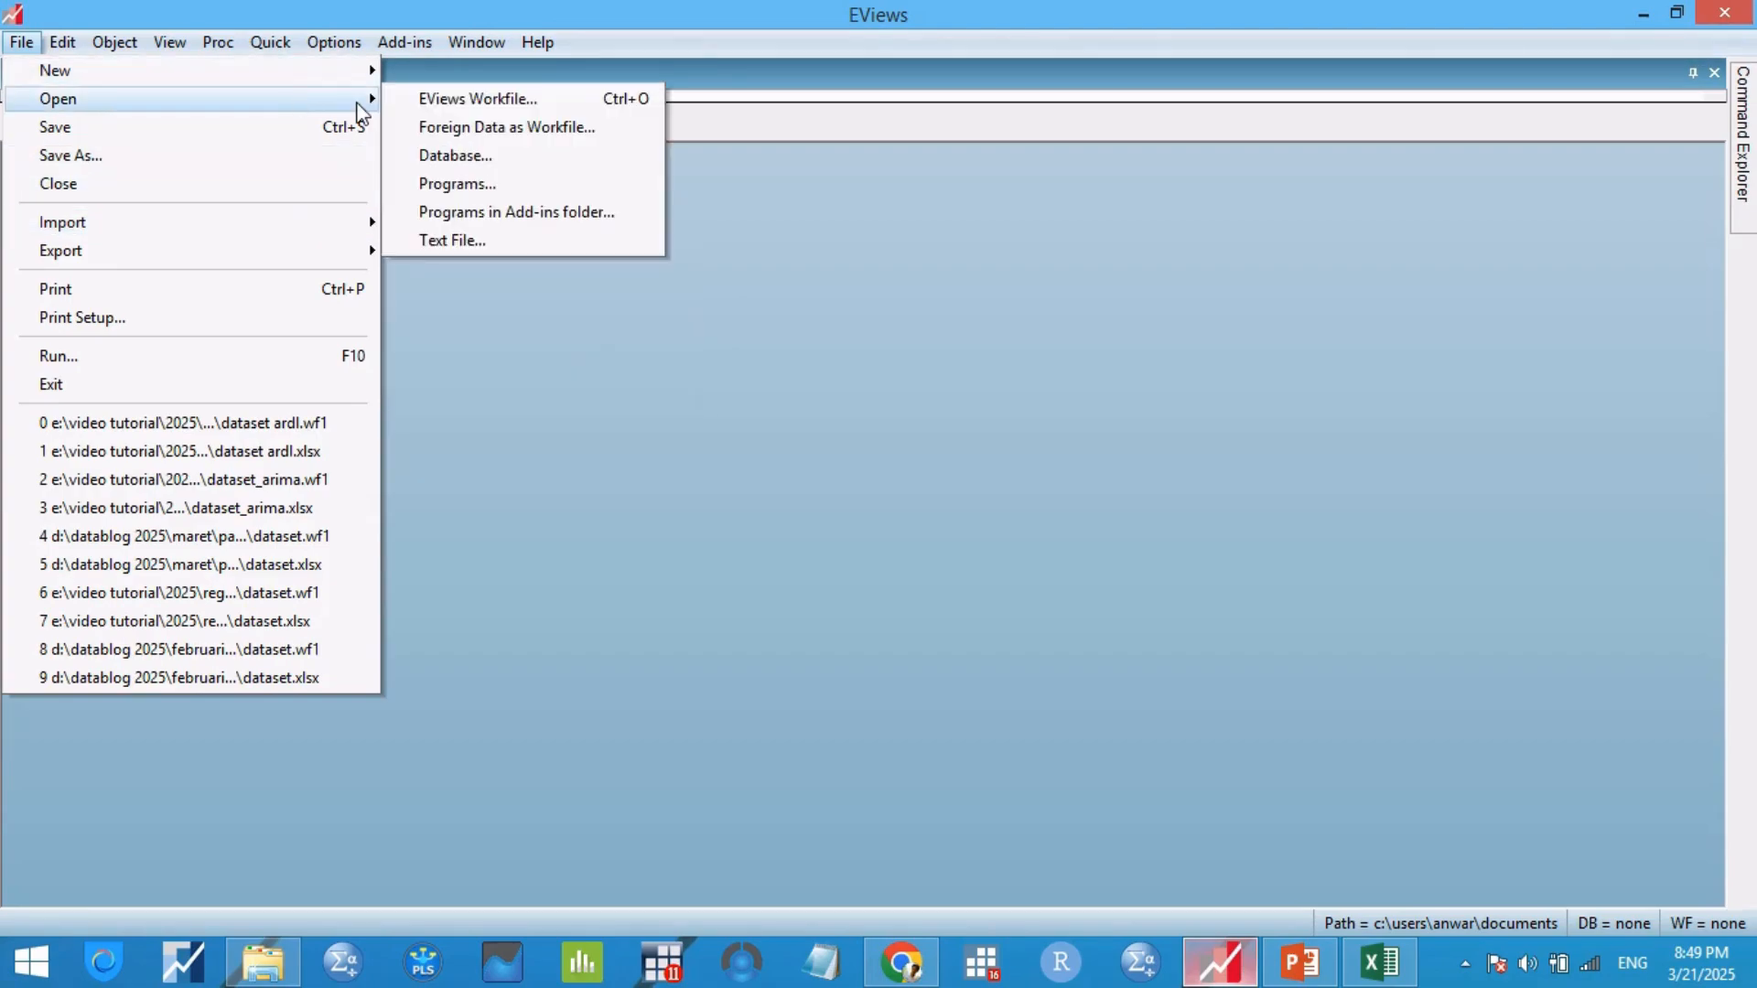
click(503, 133)
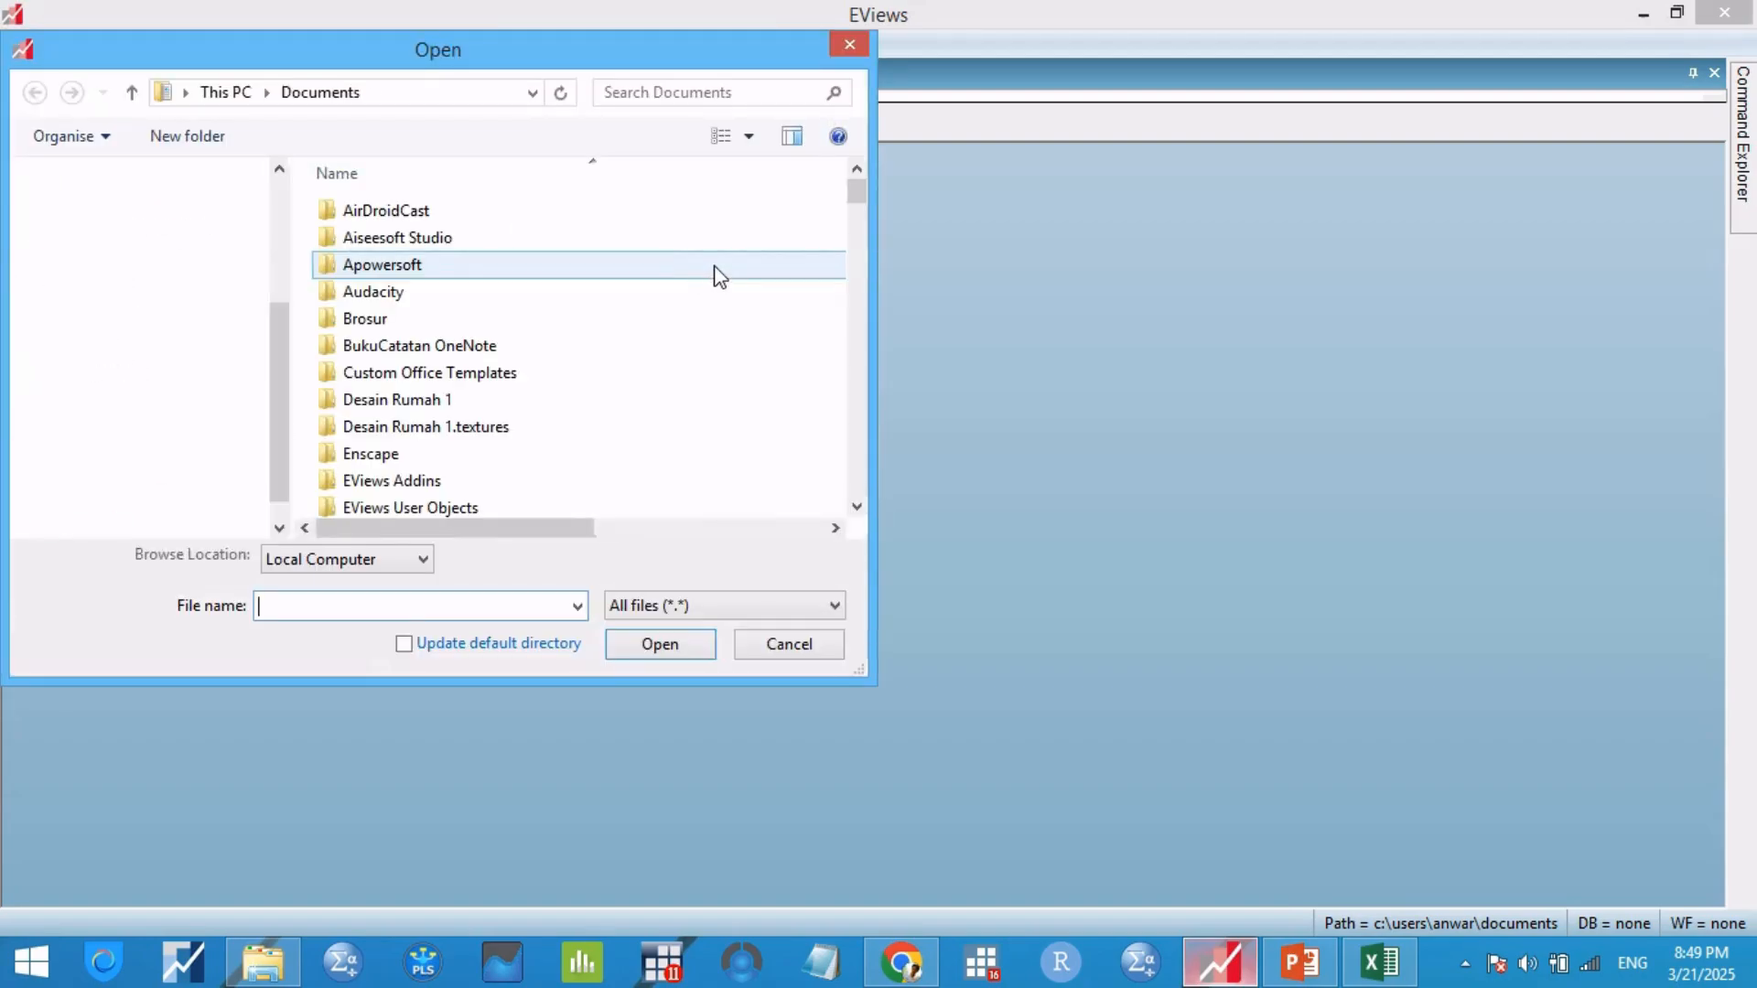
drag(286, 333, 157, 446)
click(146, 467)
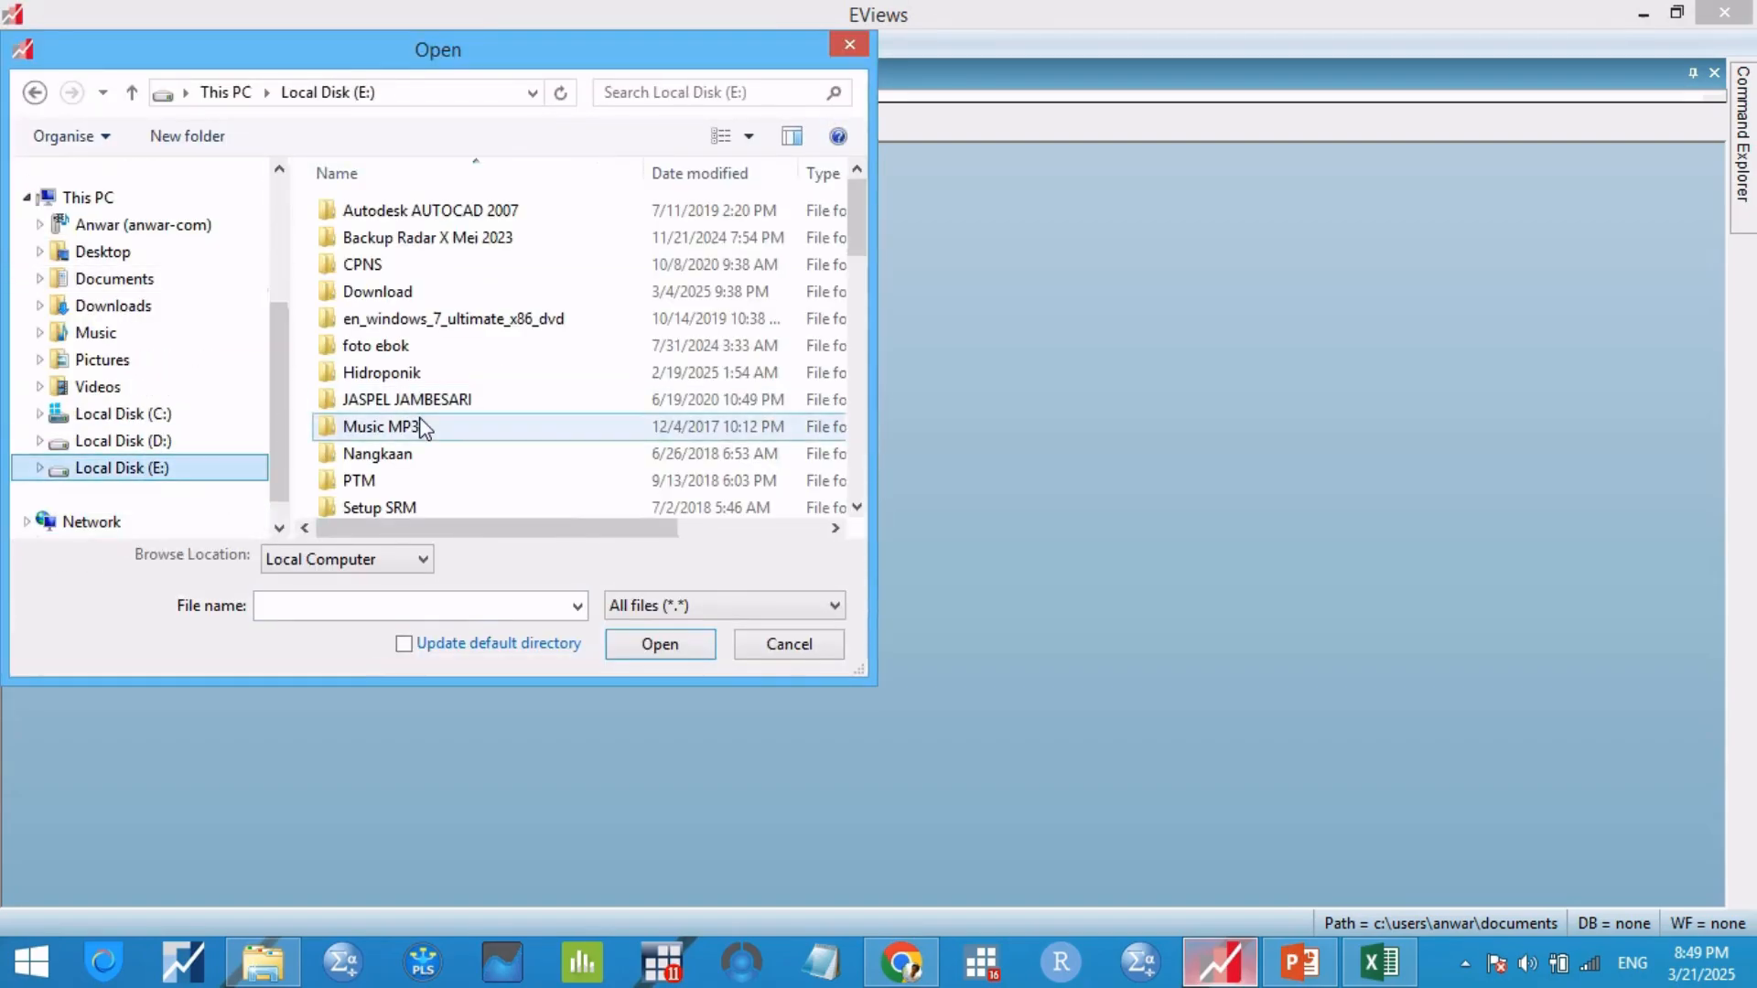
scroll(421, 428, down, 3)
double_click(432, 473)
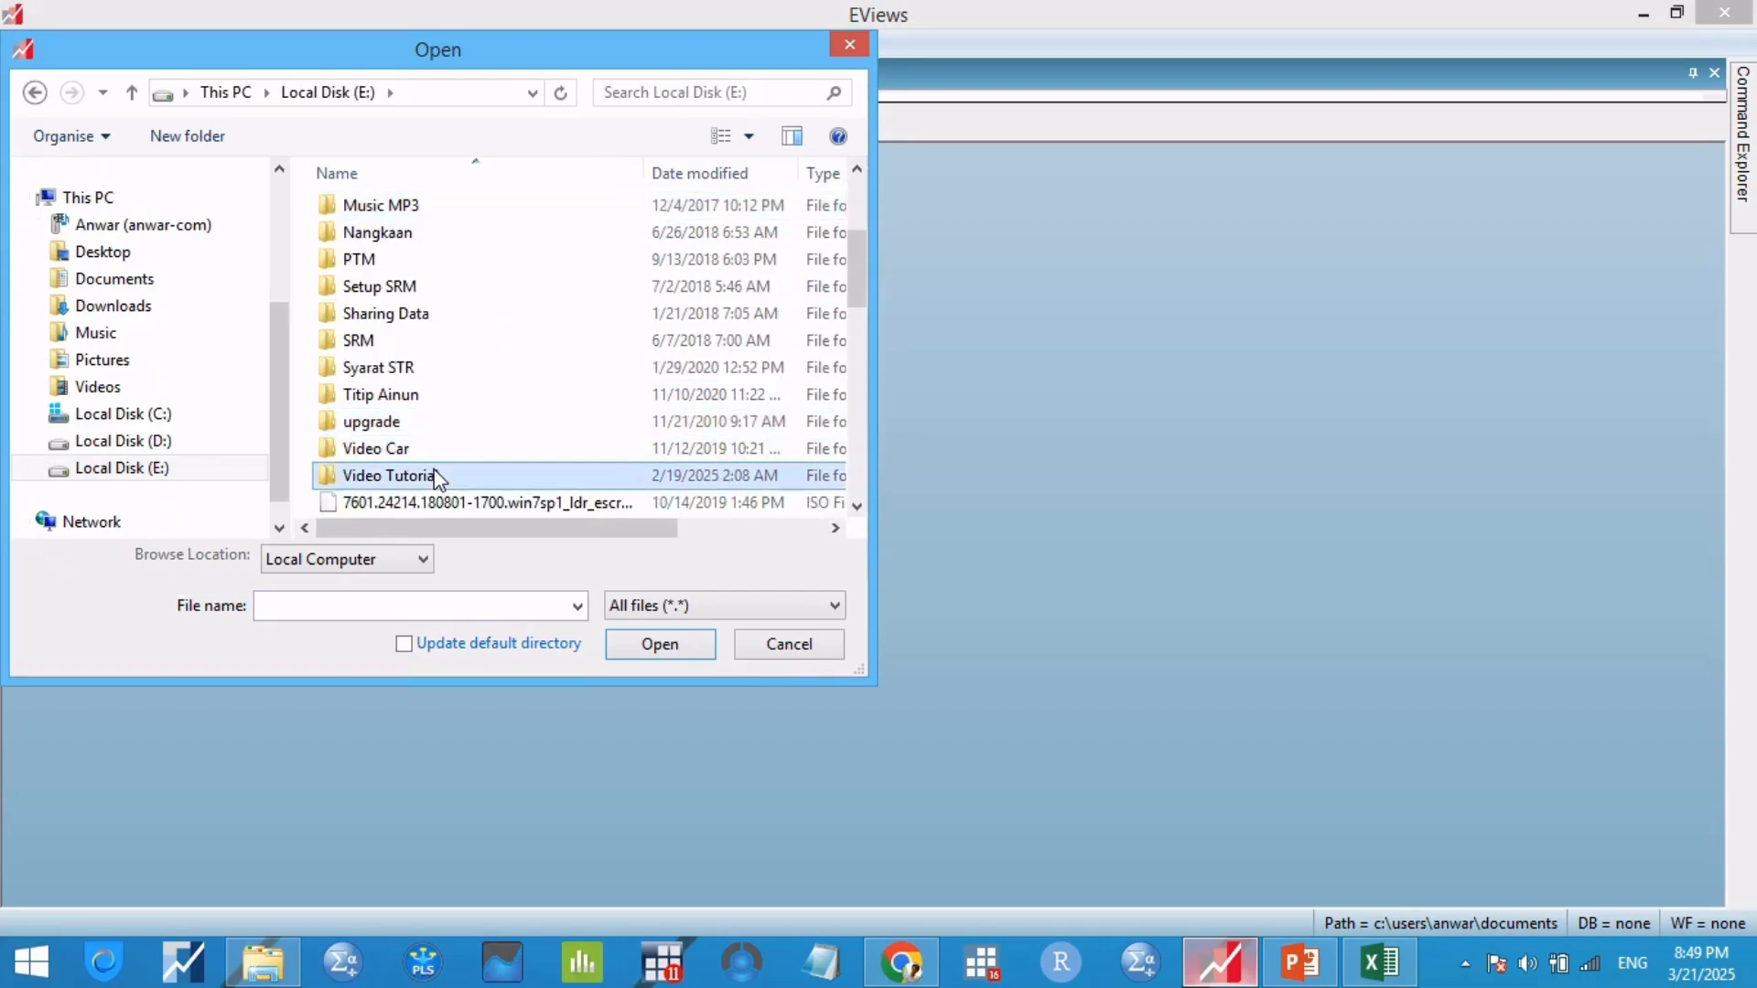
double_click(516, 237)
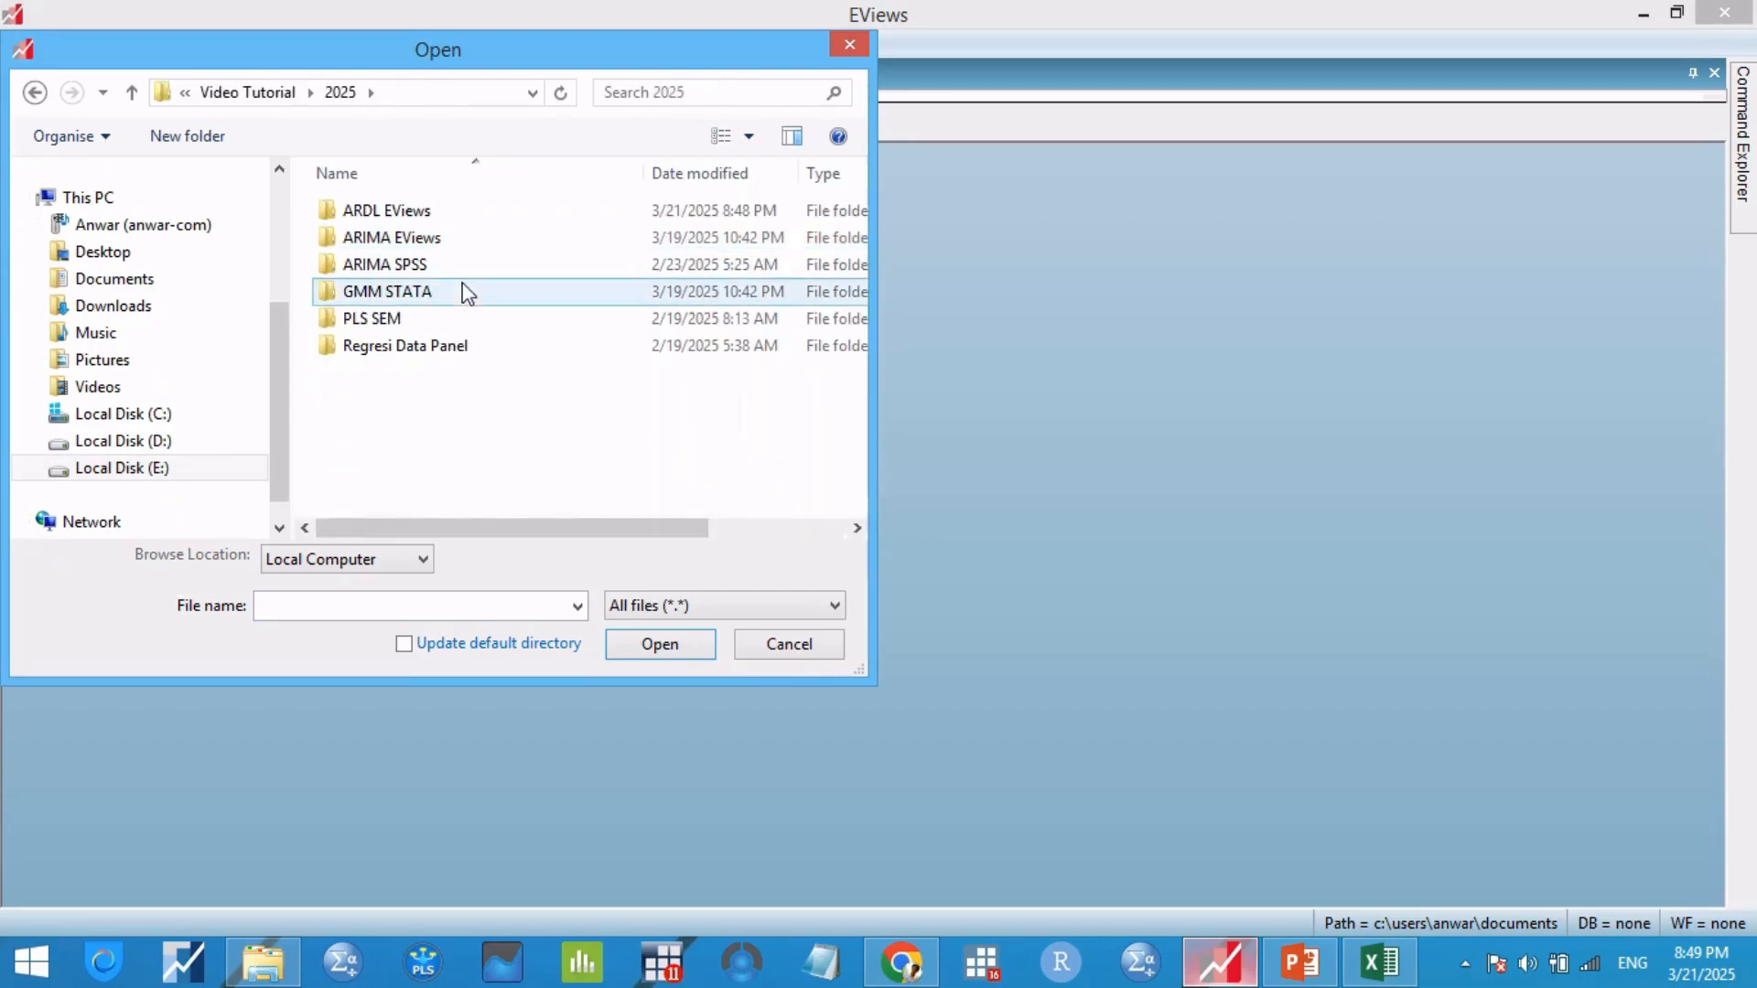
double_click(465, 220)
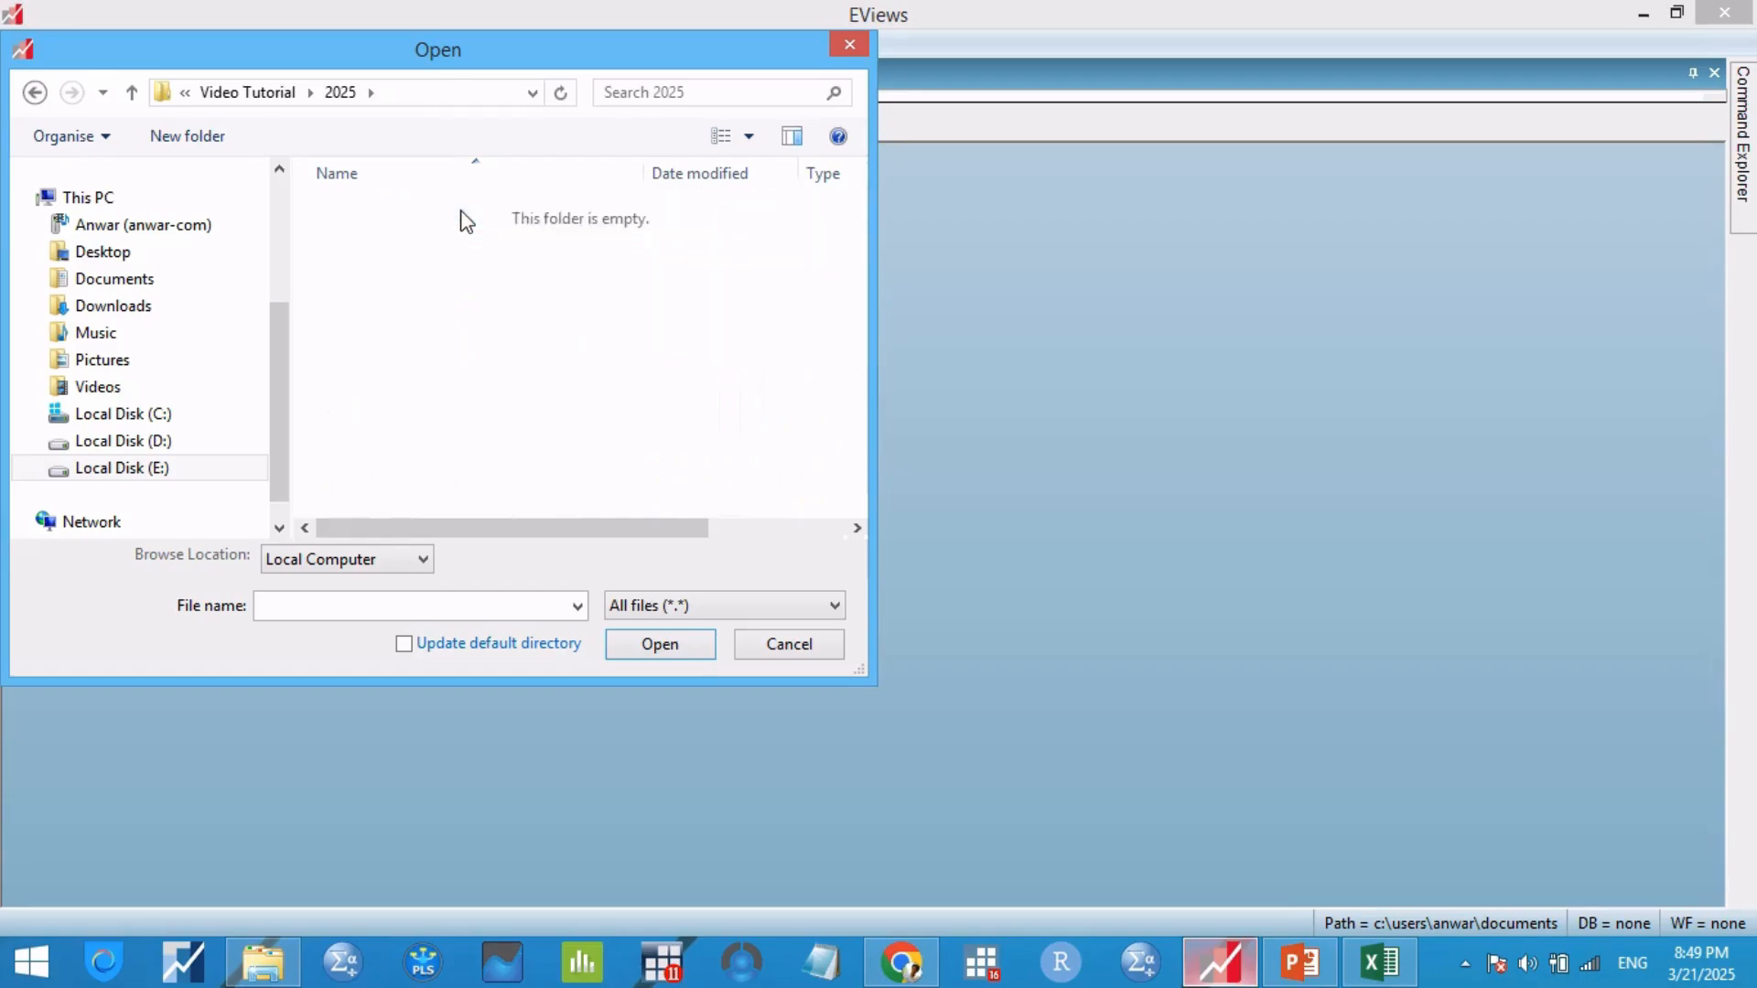
click(443, 382)
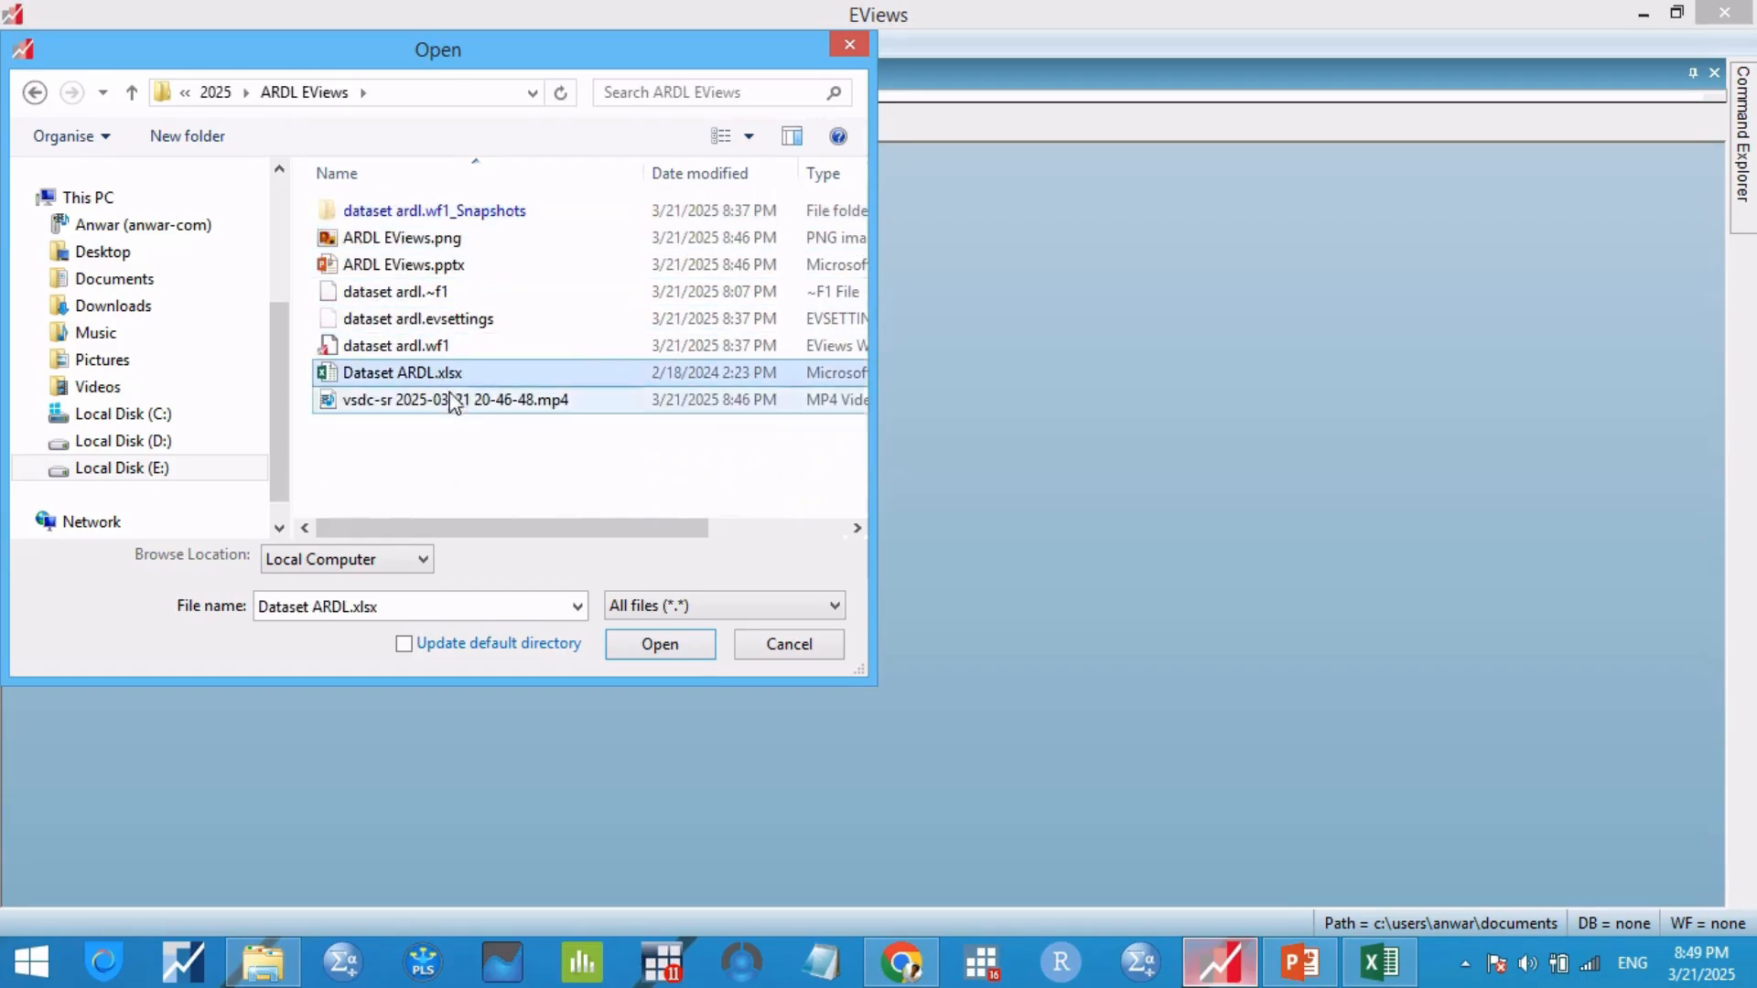
click(660, 645)
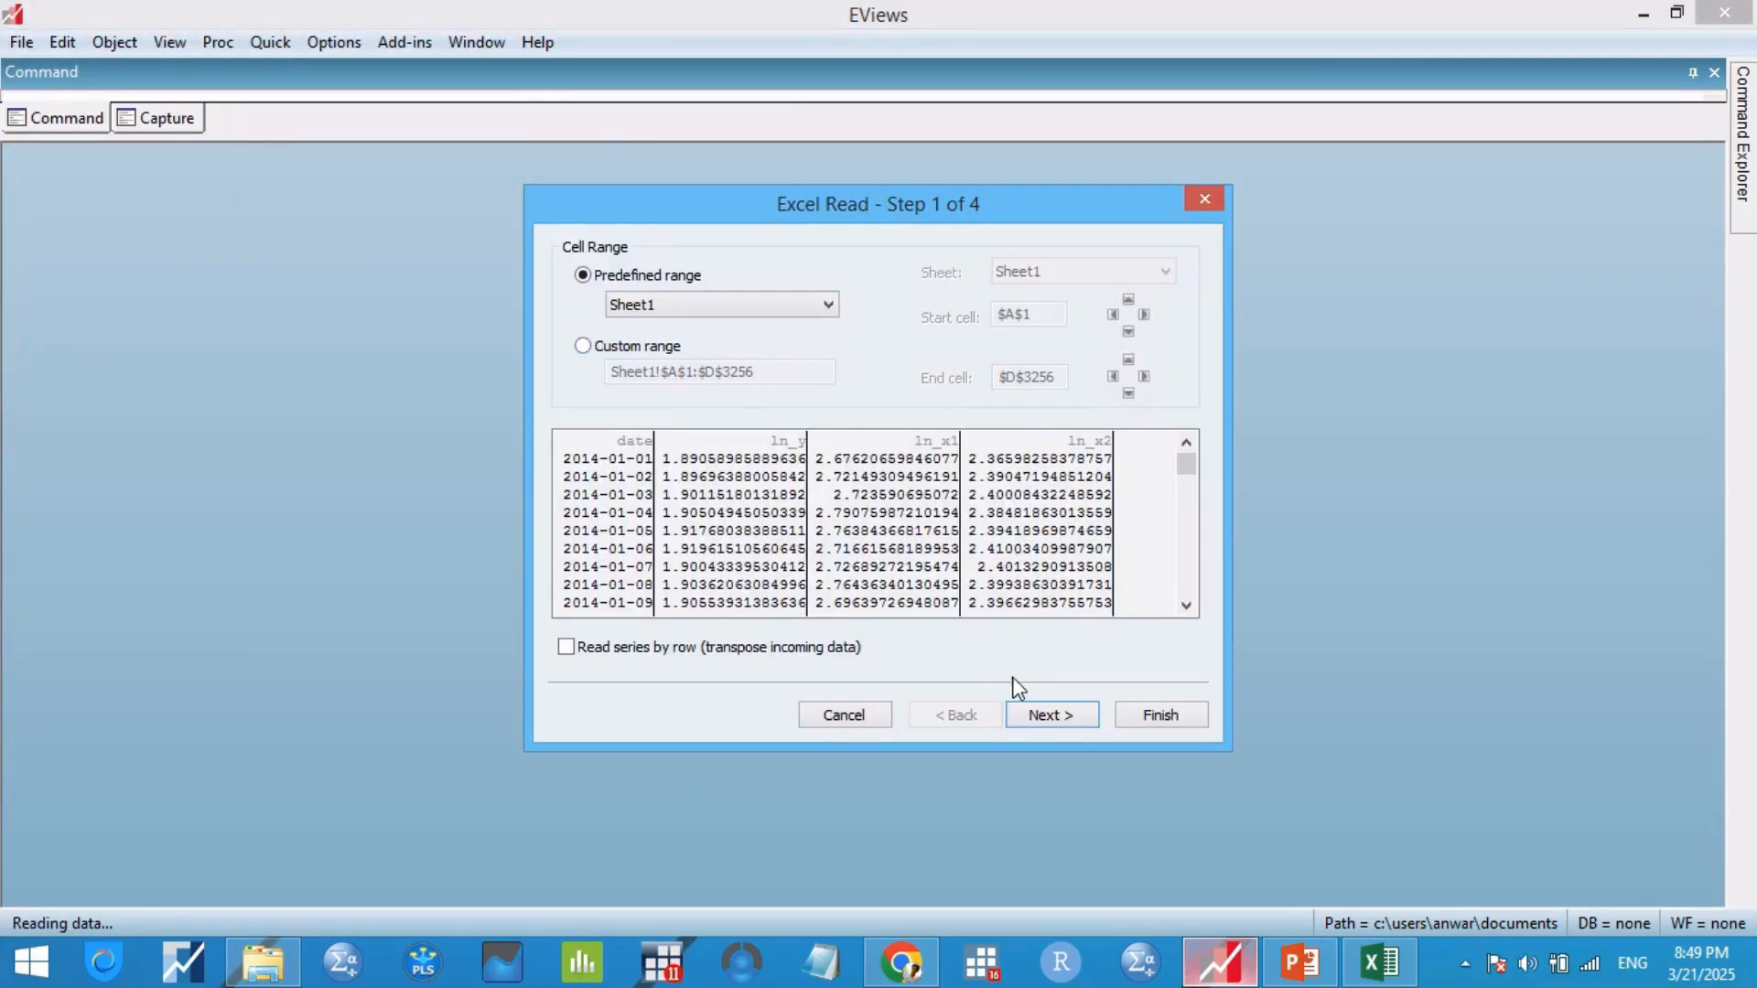
Step: Accept the default Sheet1 range and column settings and advance the Excel import to its data structure stage
click(1047, 714)
click(1036, 712)
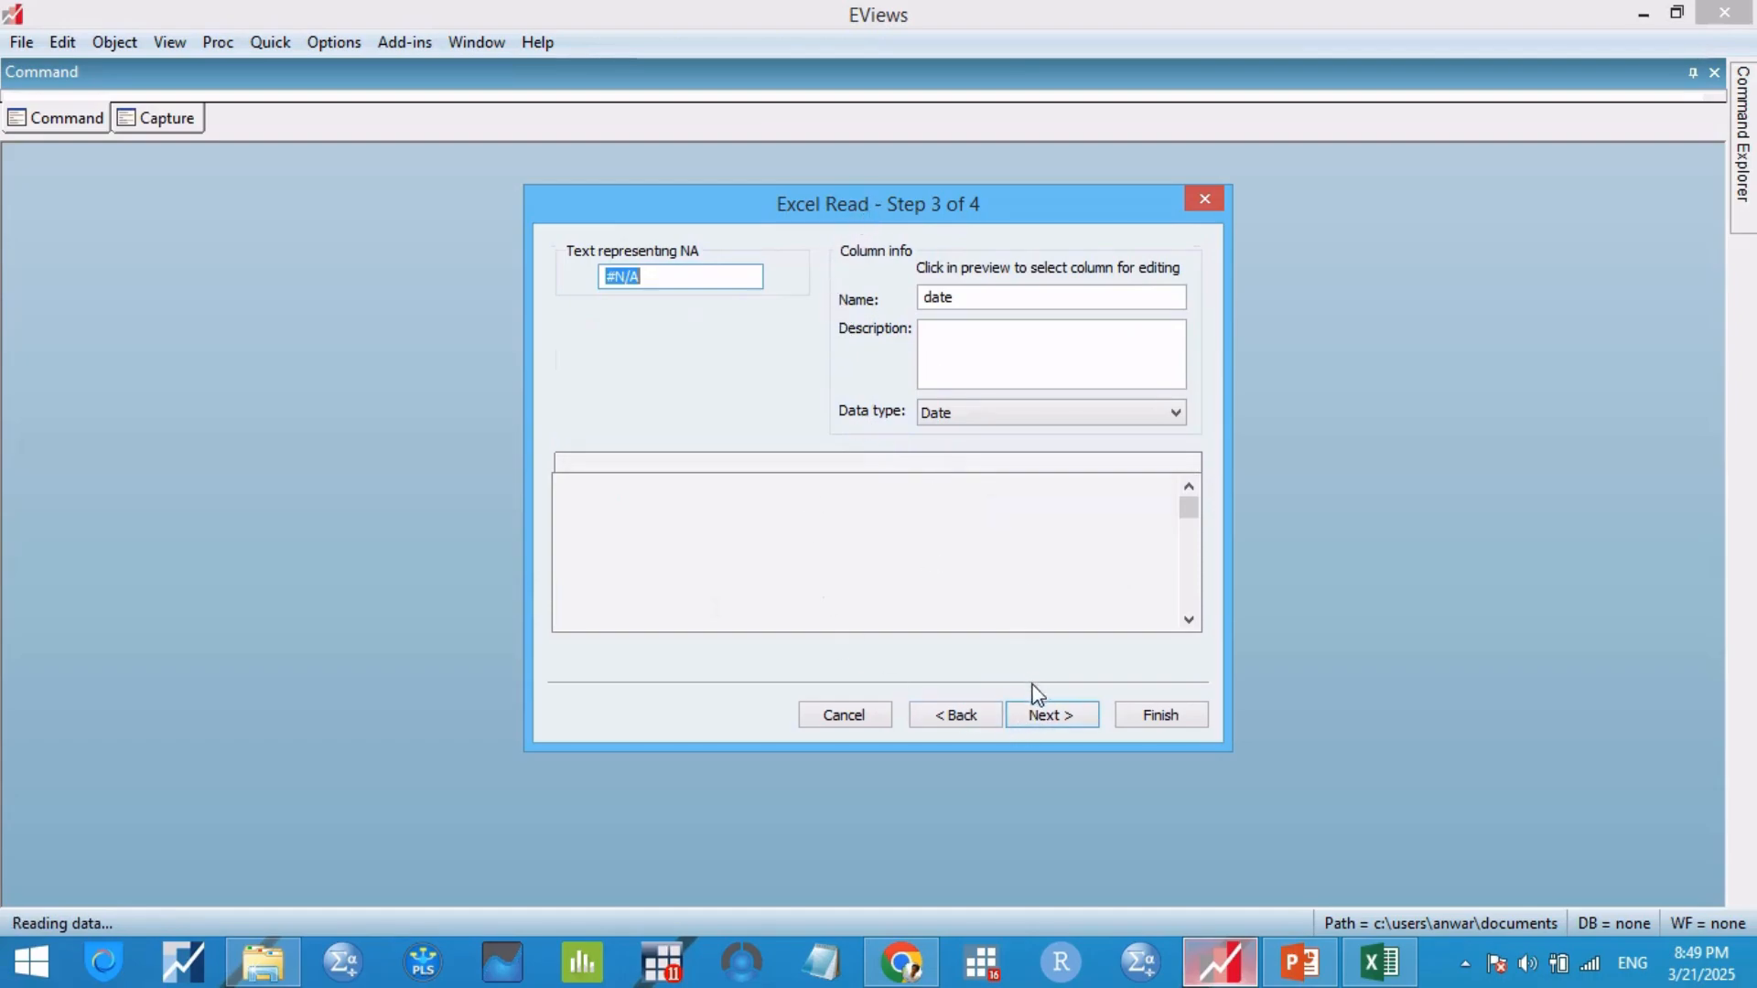
click(1046, 716)
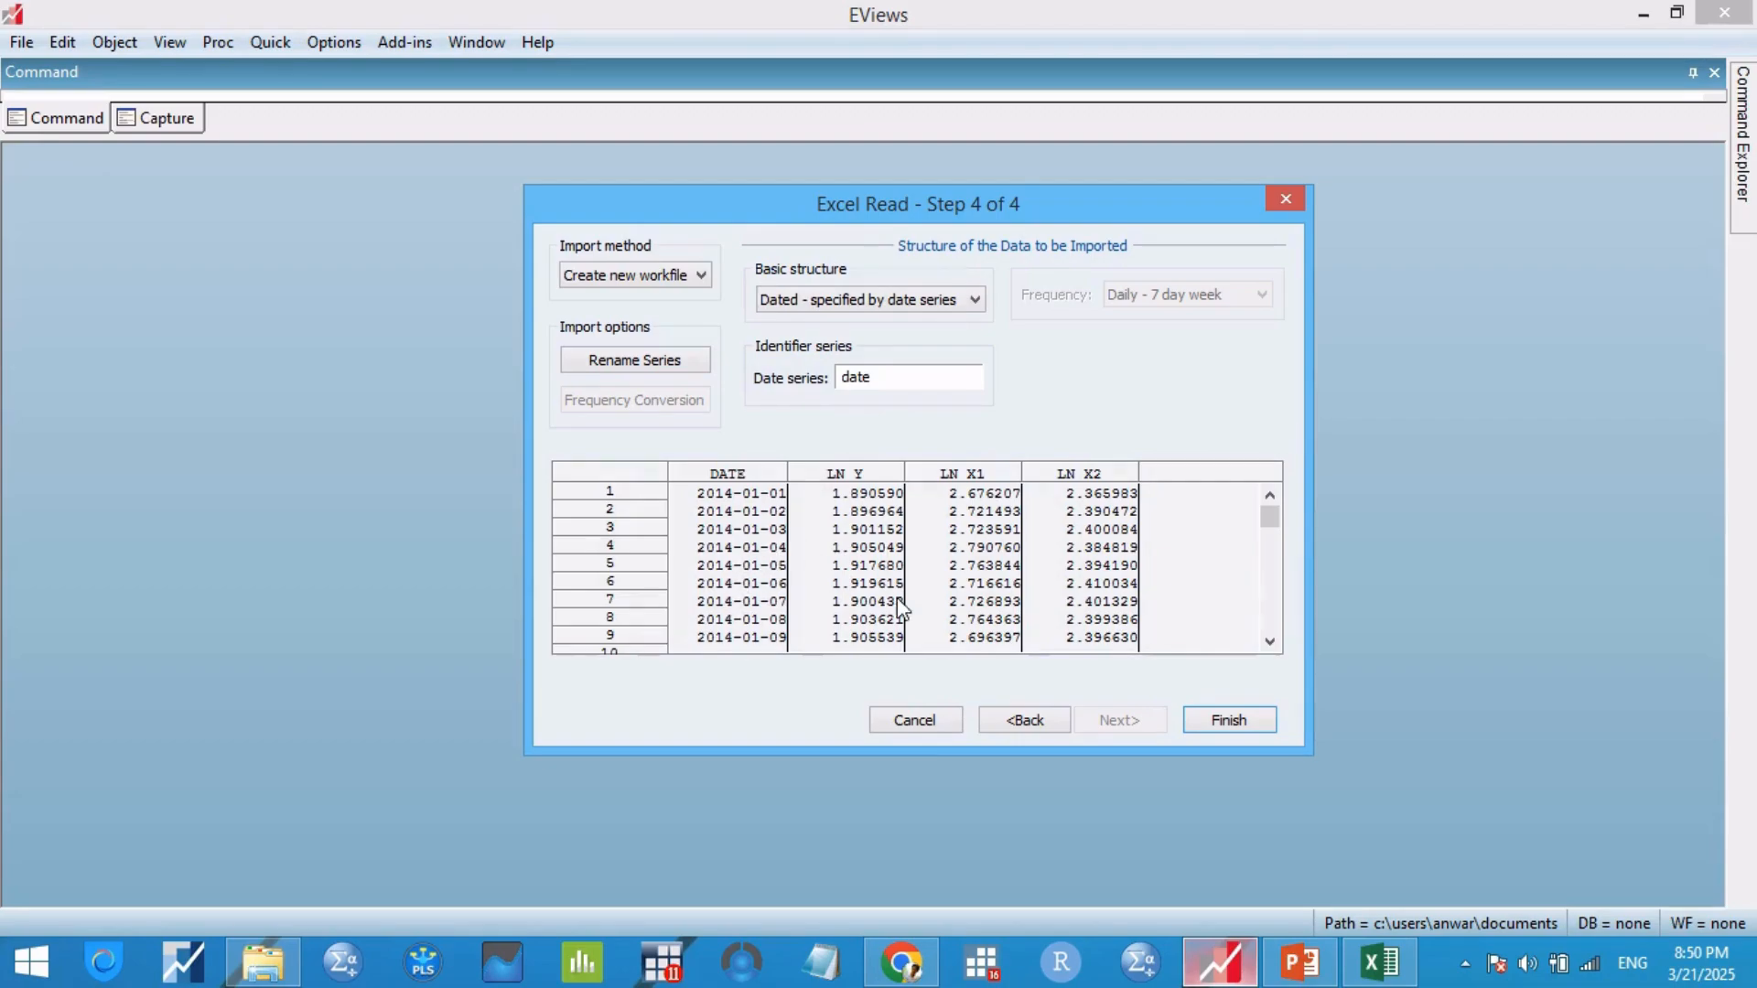
Step: Check the interval between the dates in the Excel dataset, and return to the EViews import
click(1379, 961)
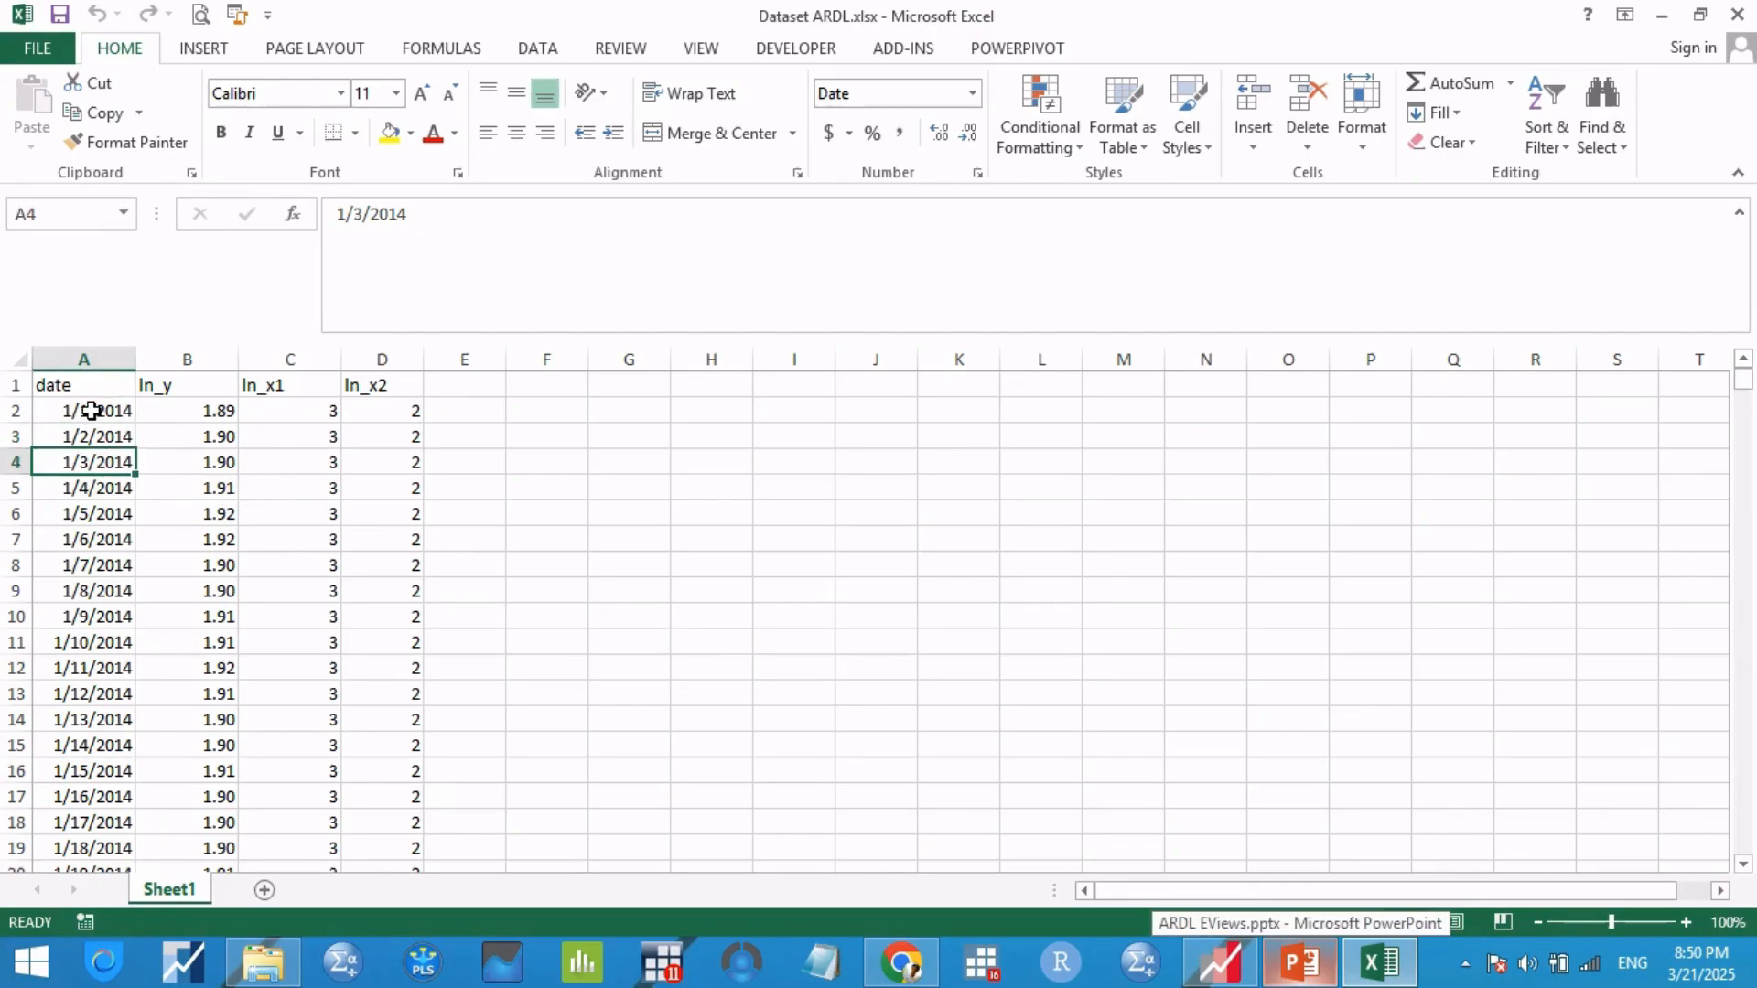
click(109, 437)
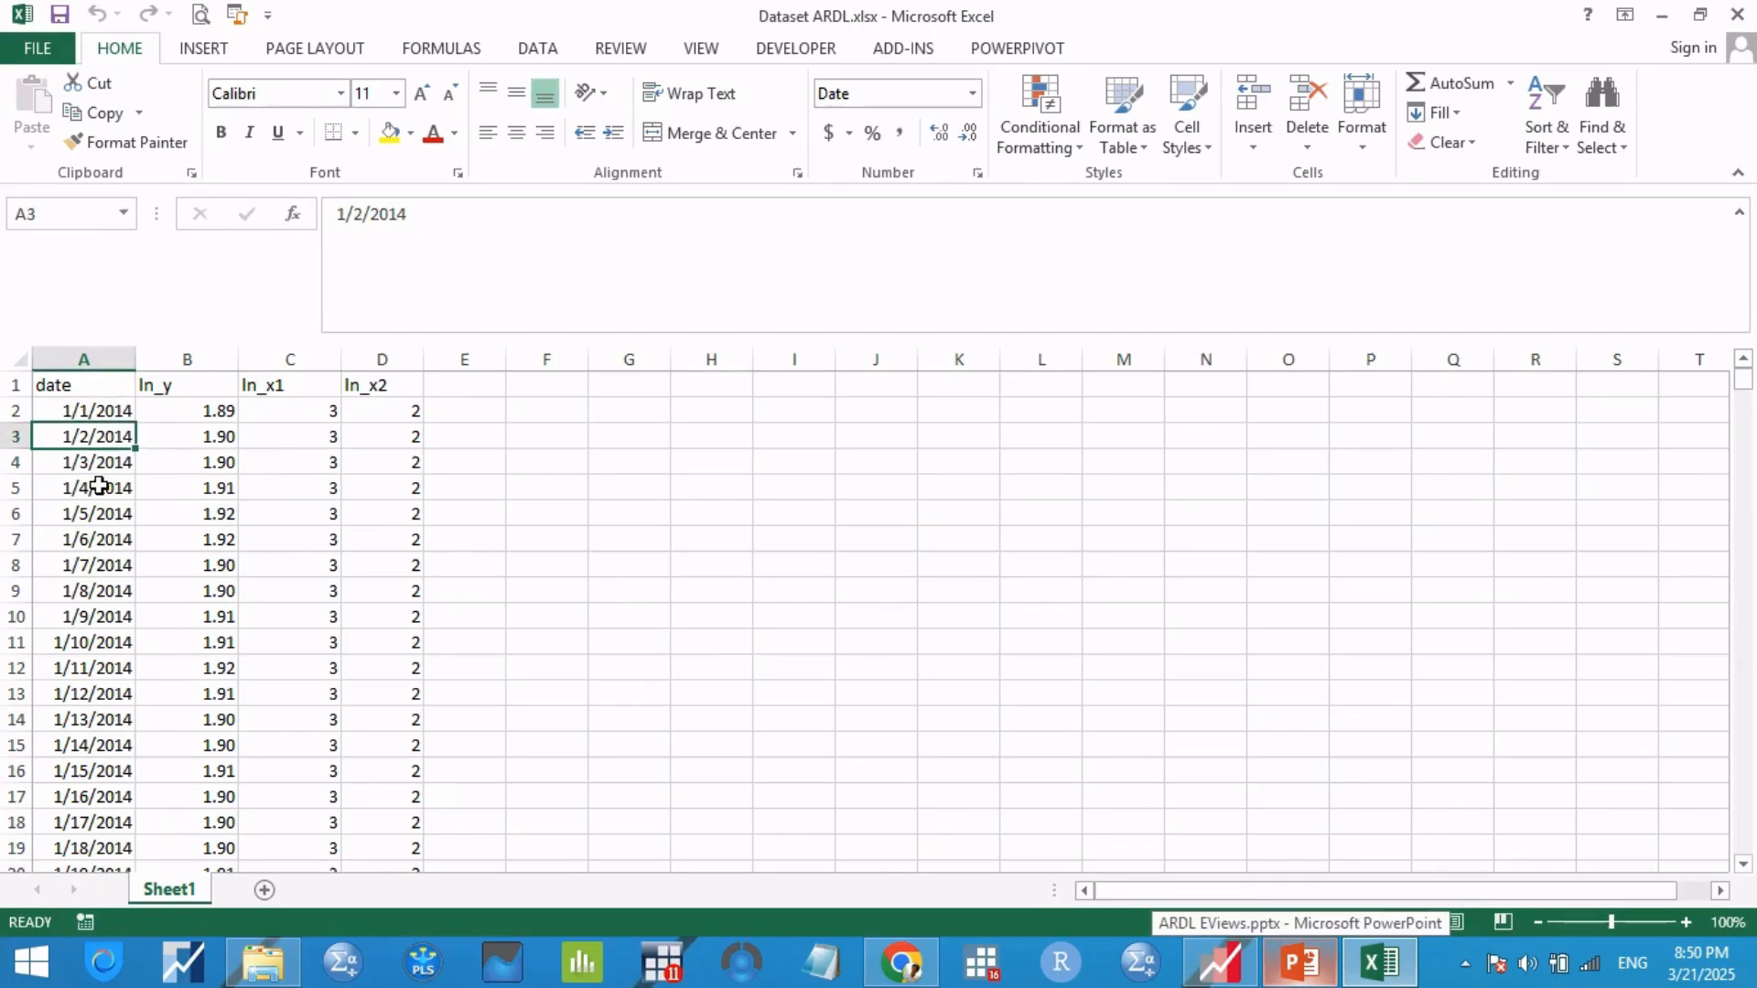
click(1219, 968)
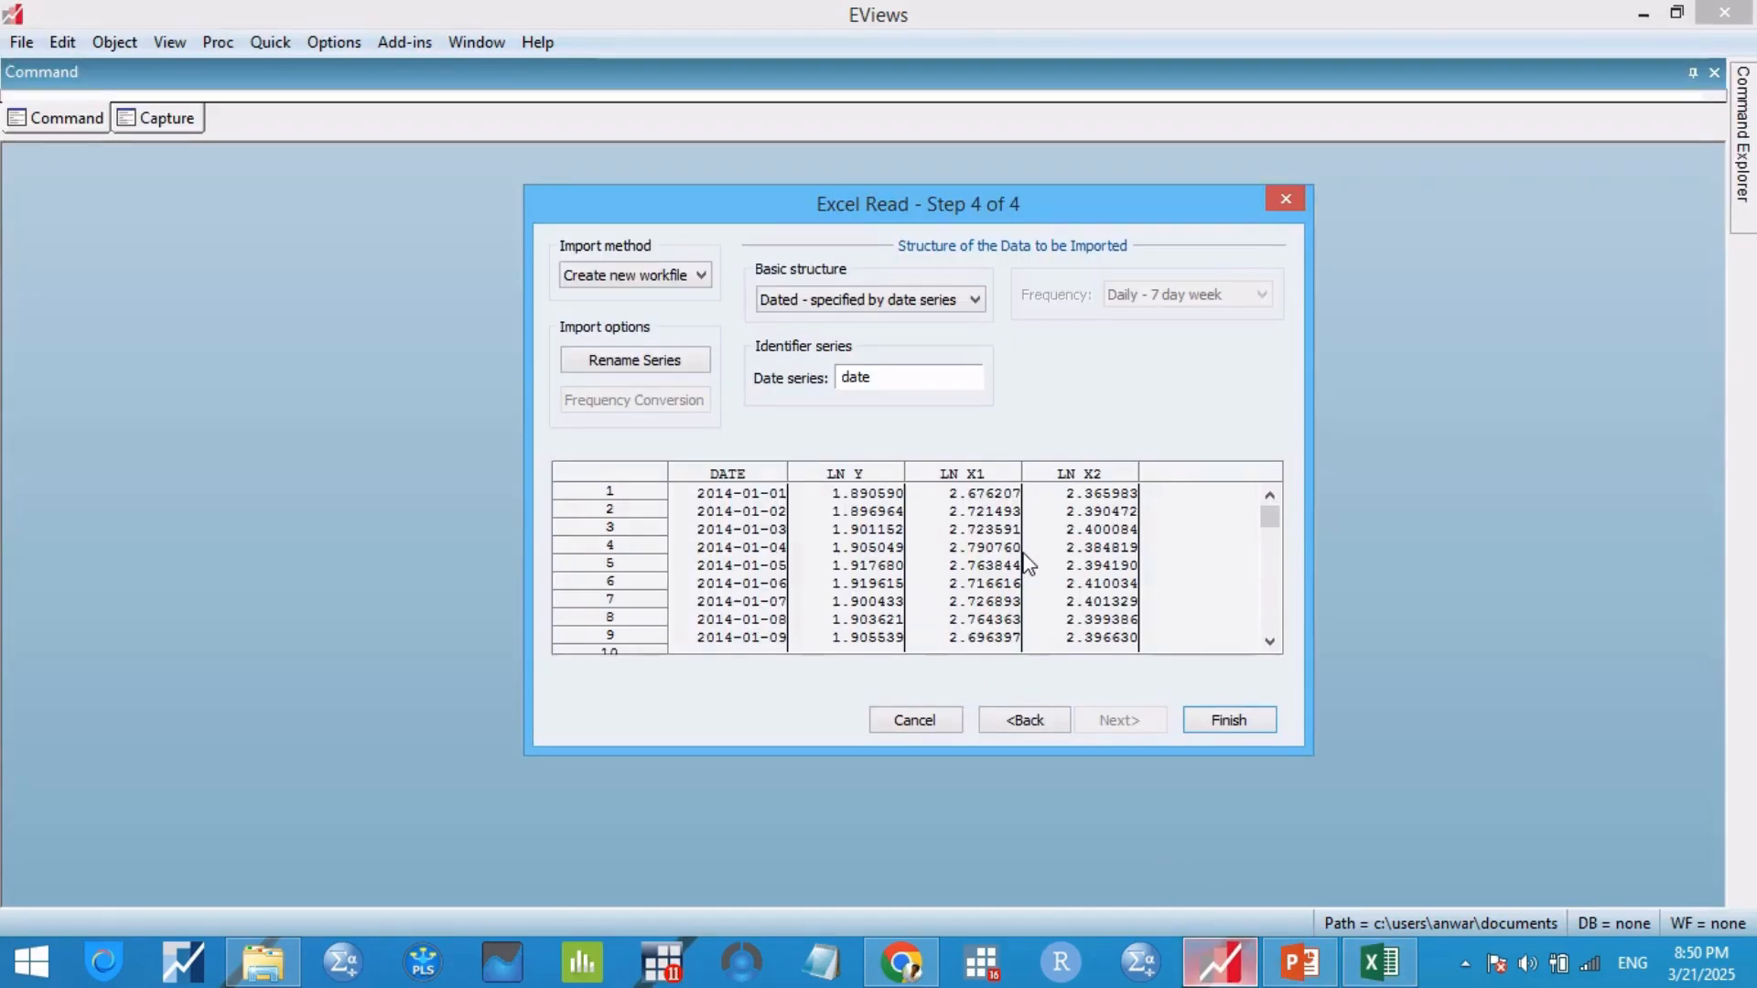
Step: Finish the import as a new dated workfile without linking to the external source, and reposition the workfile window
click(1213, 722)
click(922, 525)
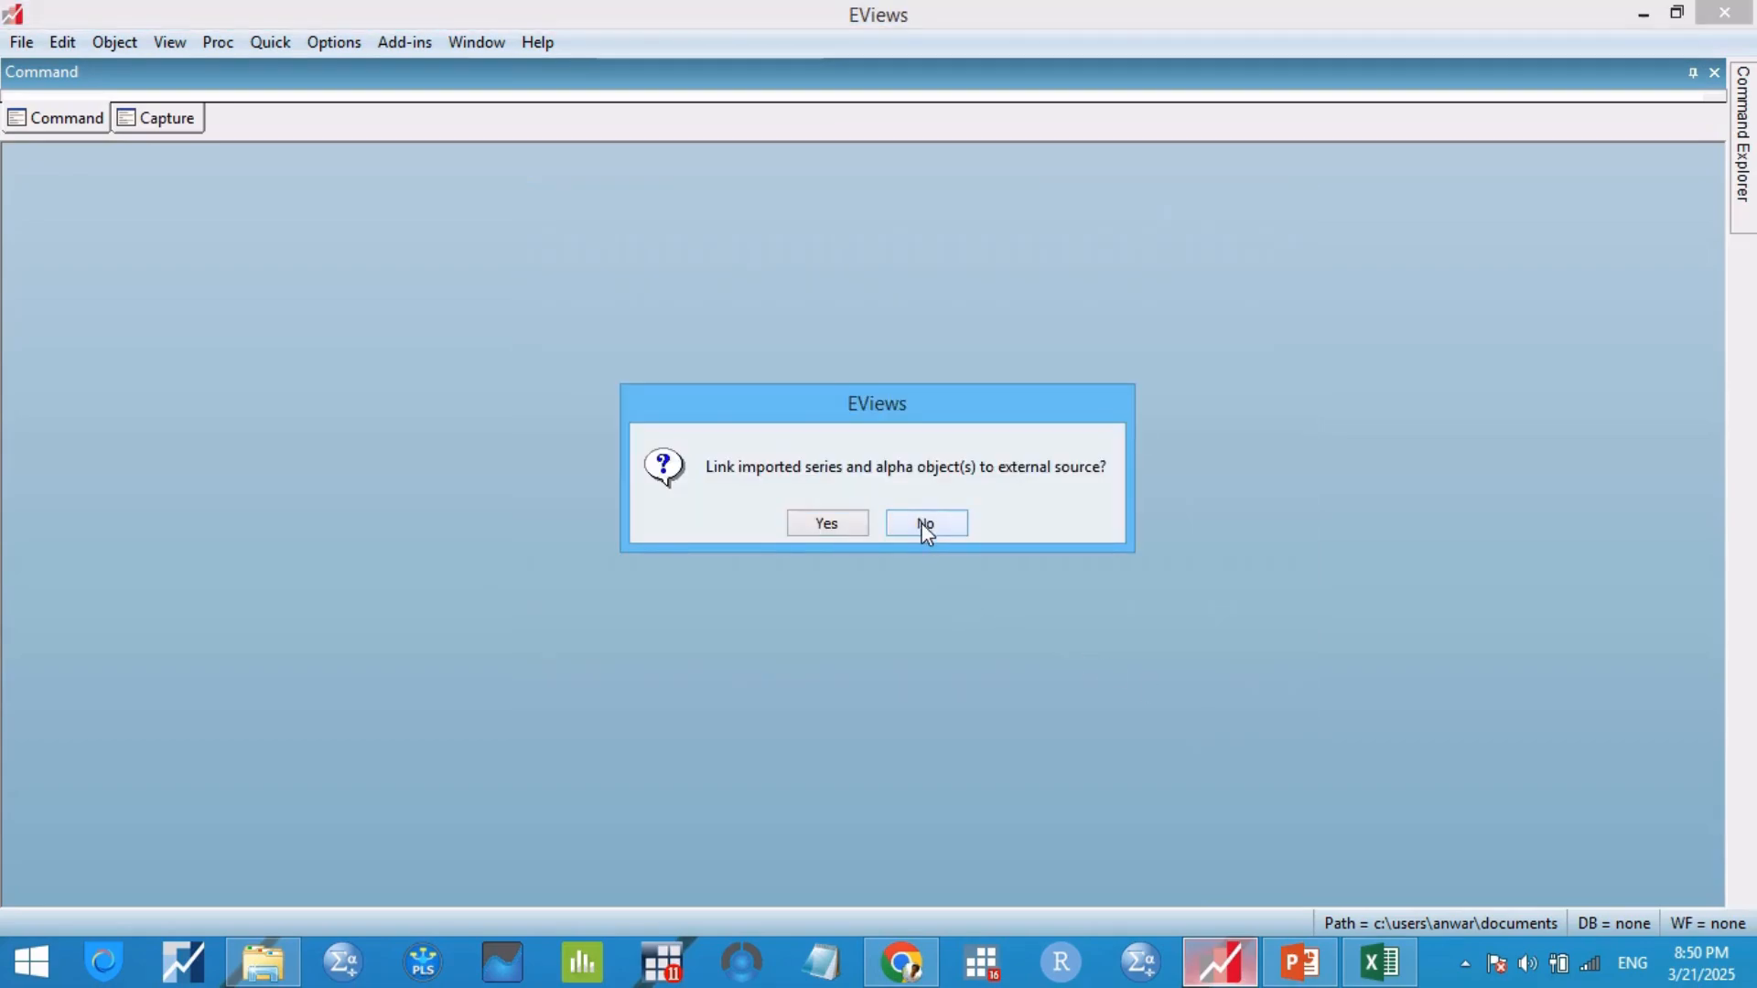
drag(478, 174, 302, 194)
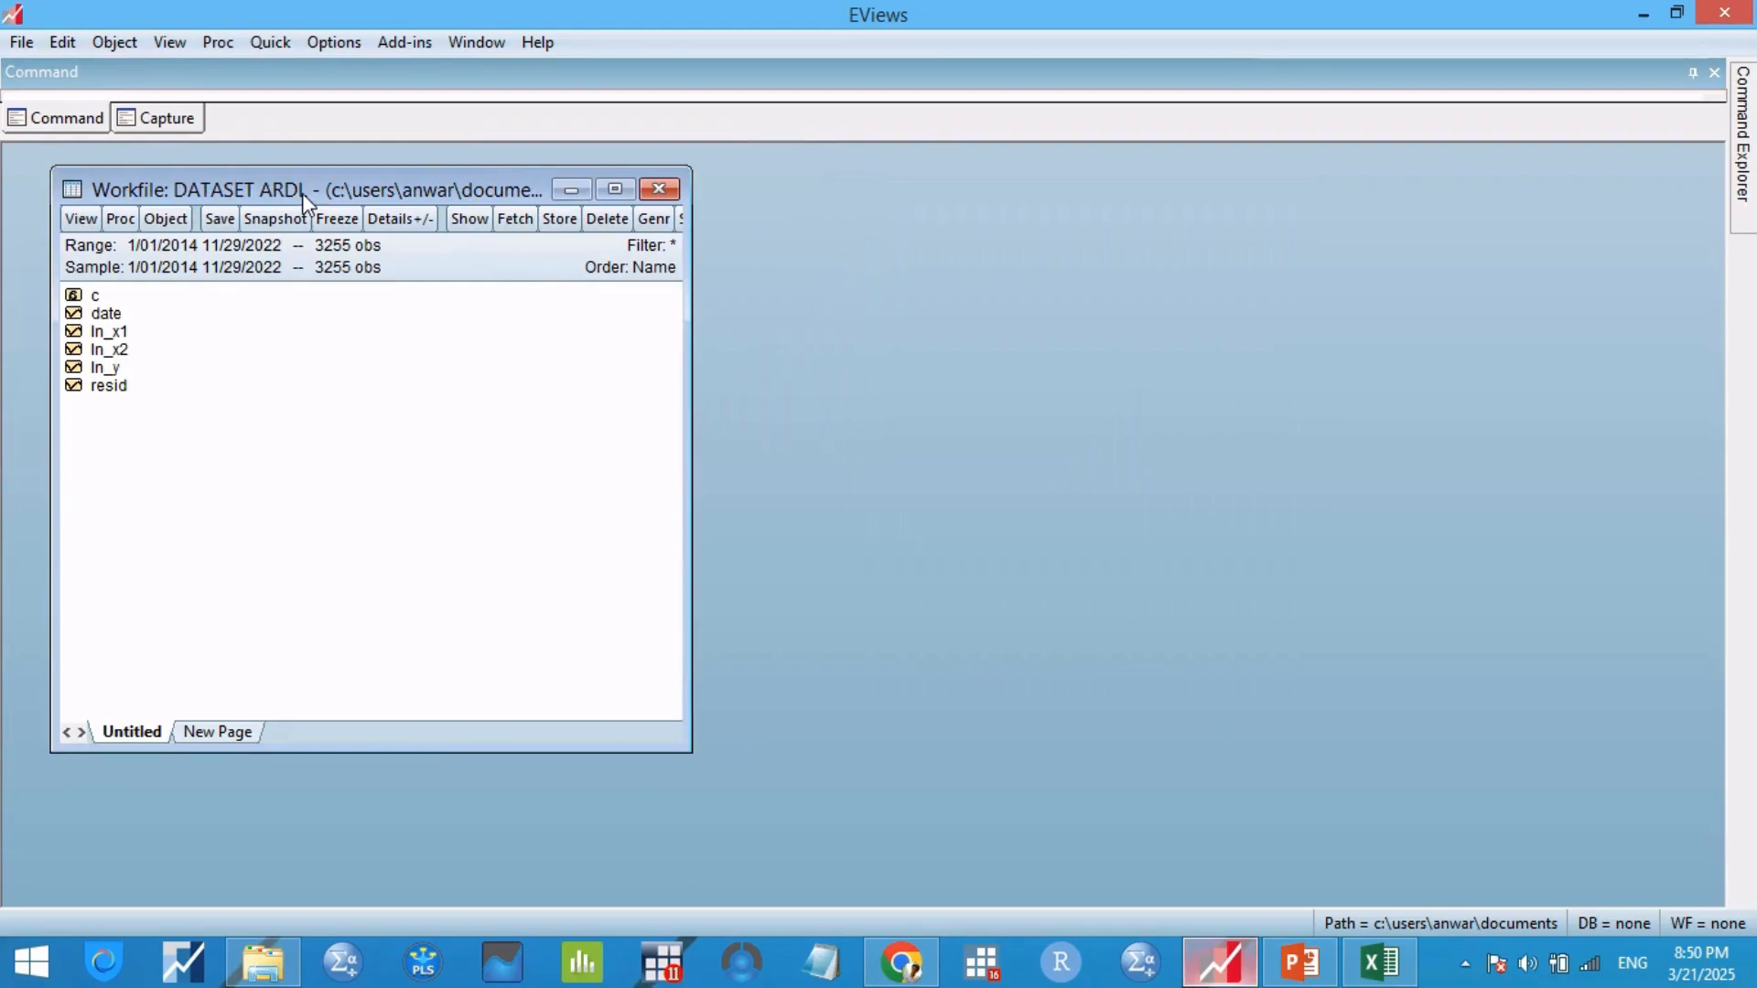
Step: Switch to PowerPoint and review the STASIONERITAS DATA requirement on the LANGKAH slide
click(1299, 961)
click(204, 370)
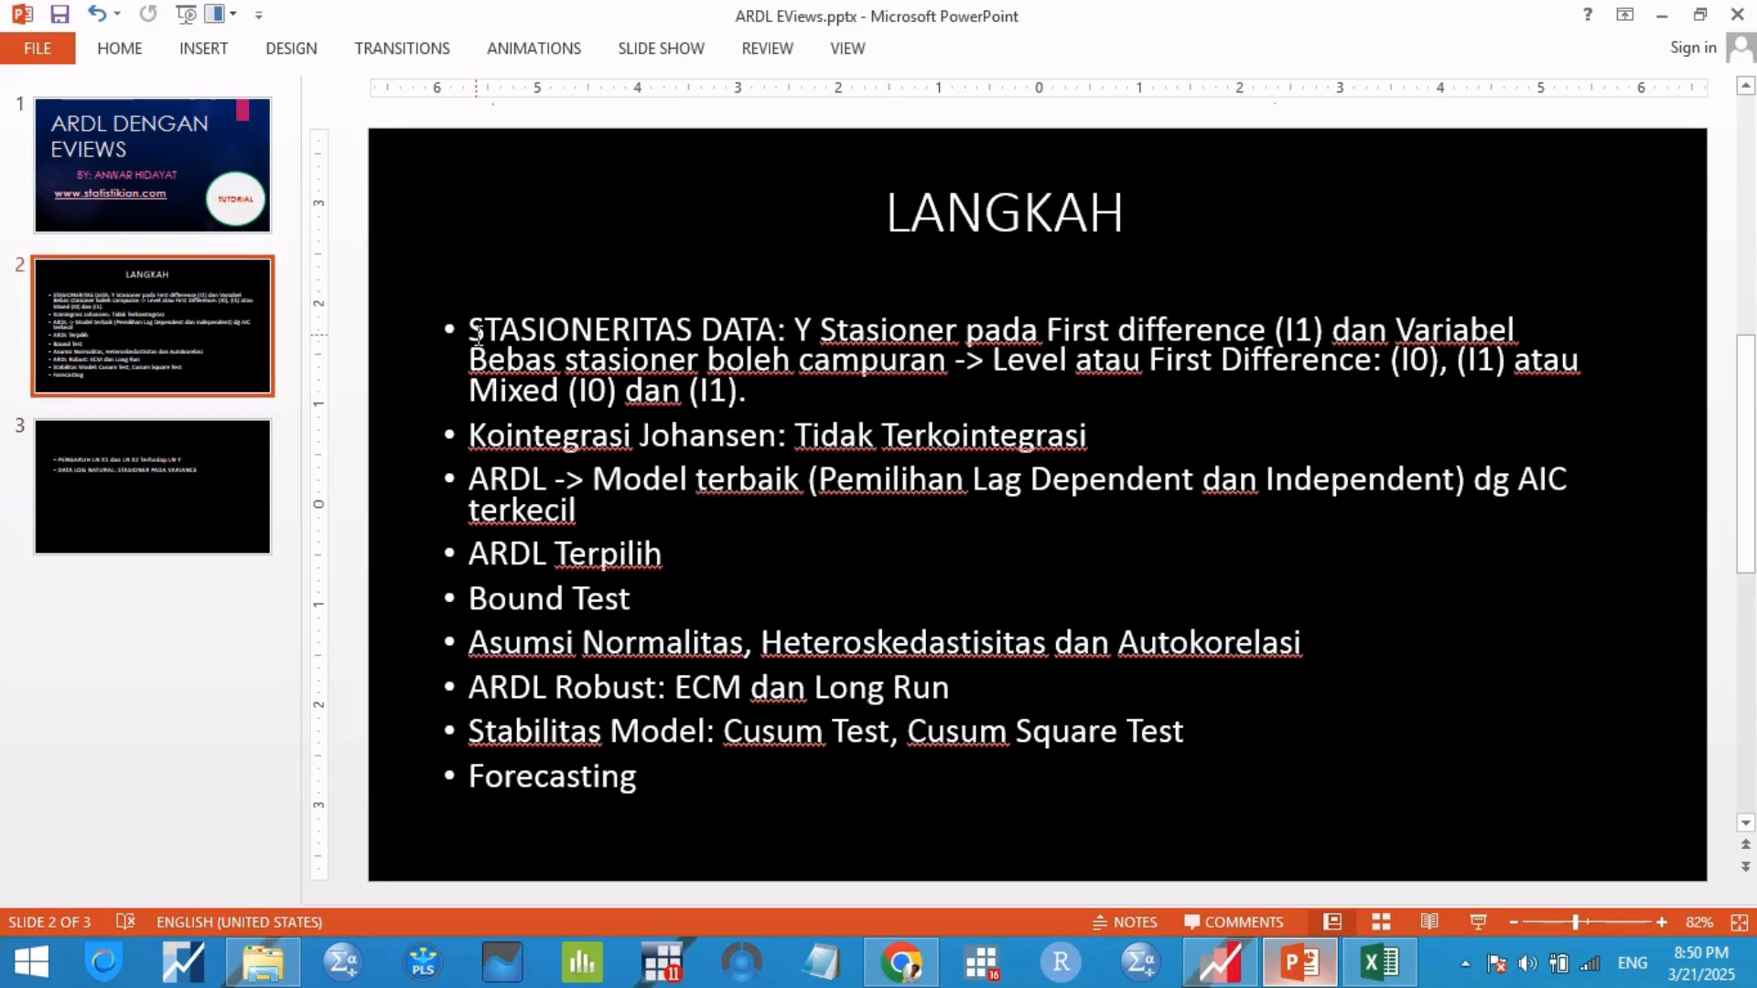
mouse_move(468, 334)
mouse_down()
mouse_move(732, 346)
mouse_move(773, 328)
mouse_up()
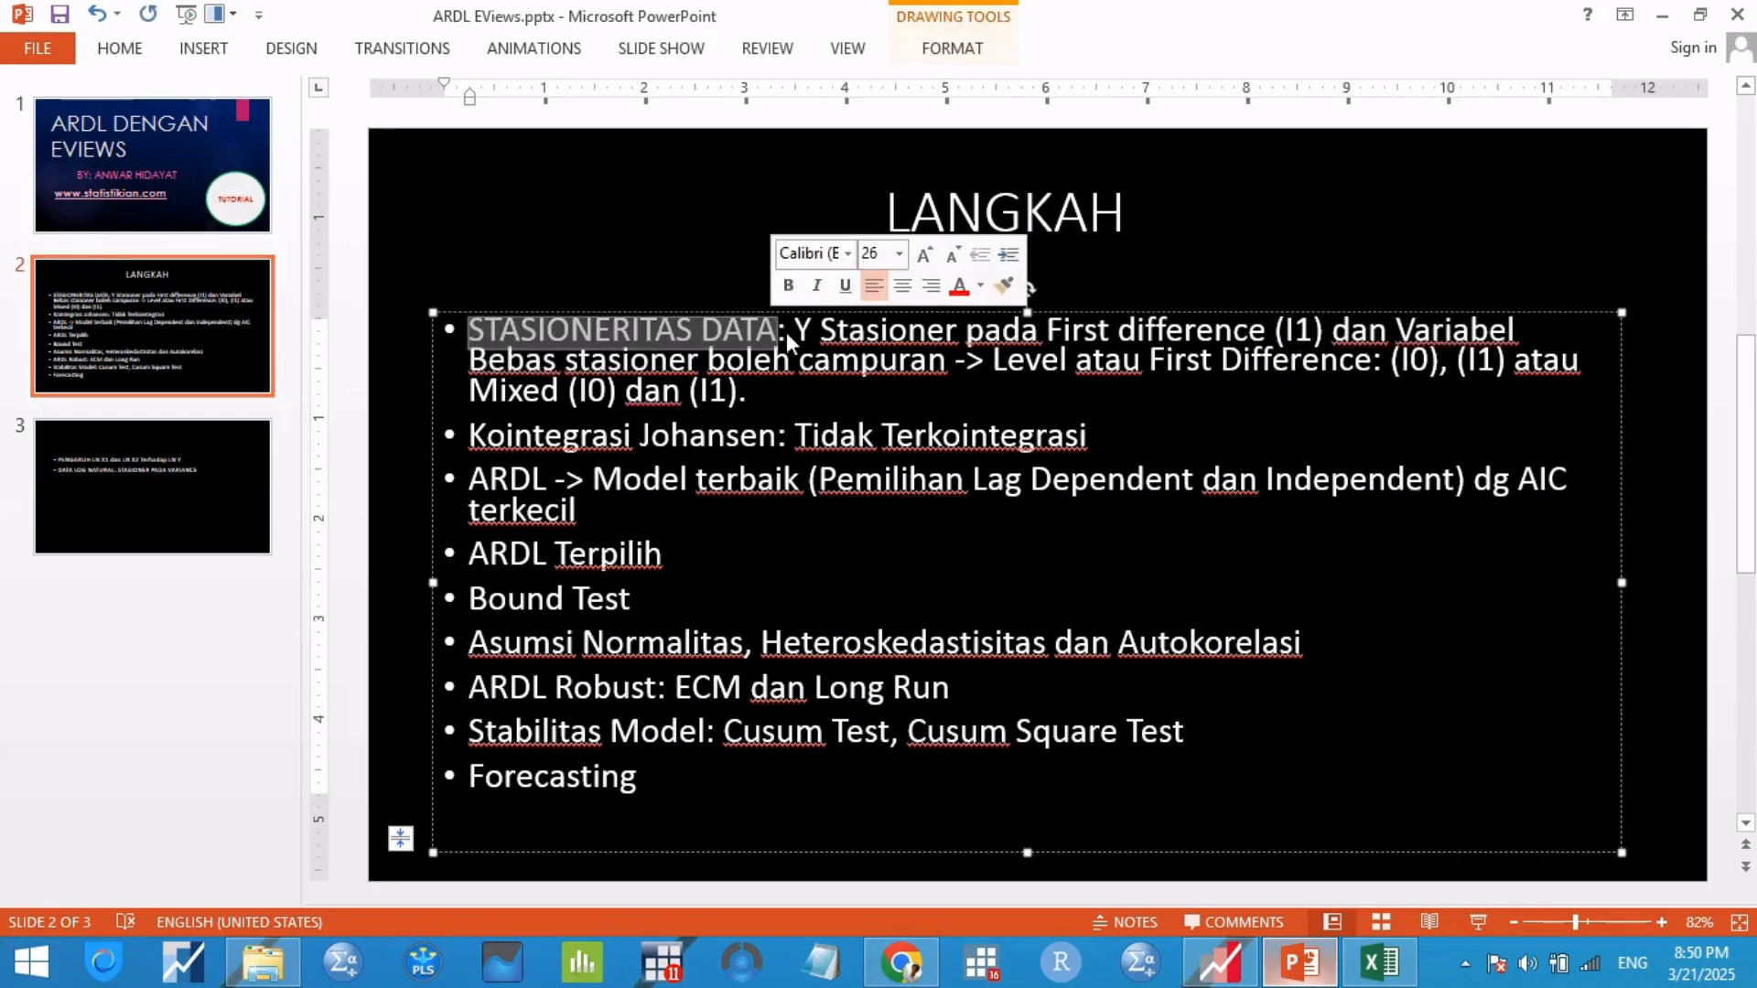
click(814, 327)
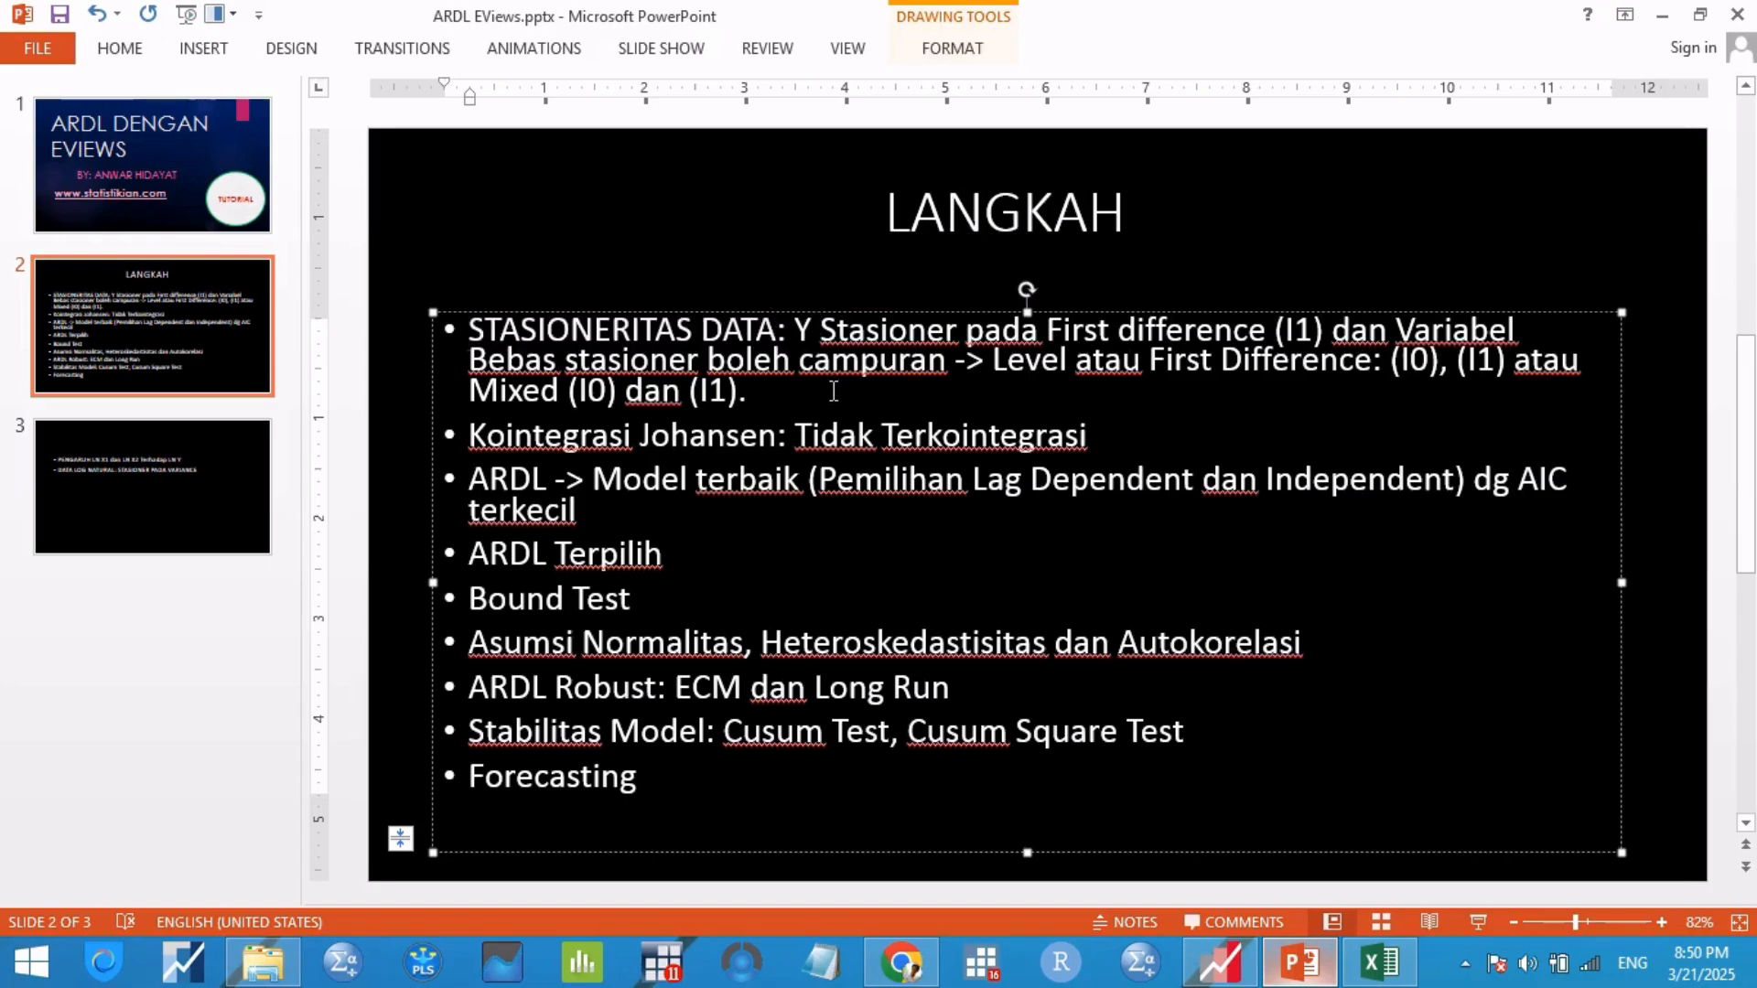
click(803, 329)
drag(799, 332, 1274, 322)
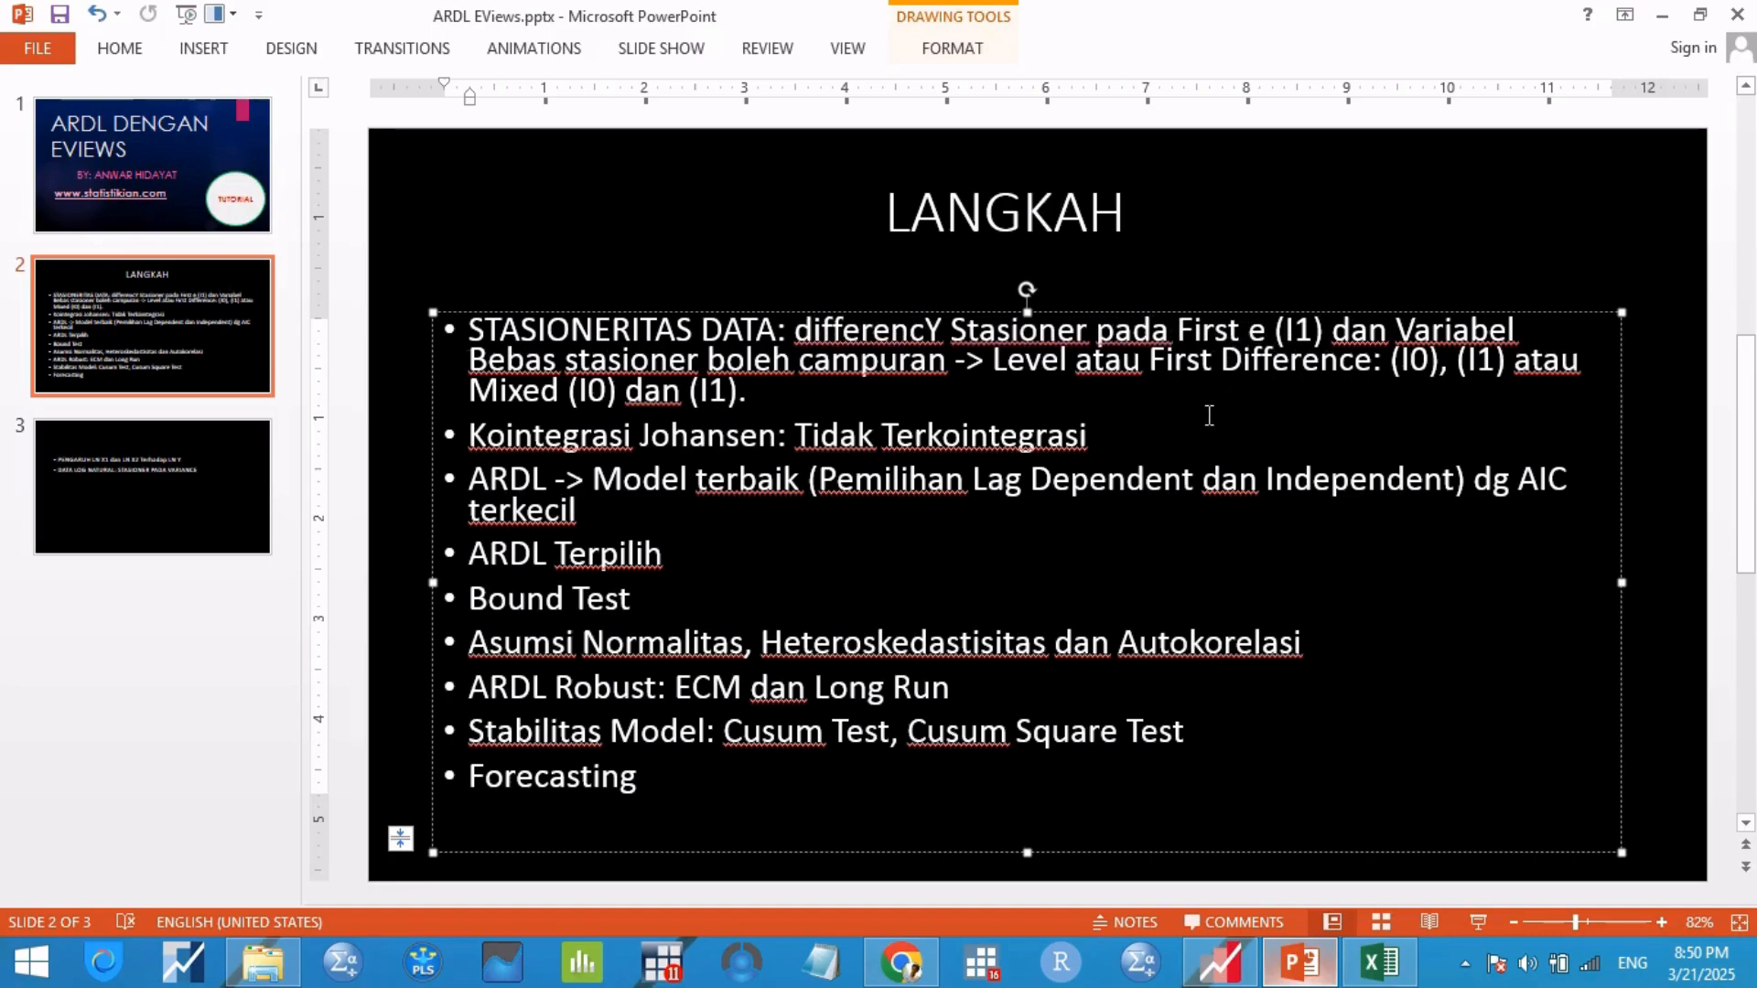
key(ctrl+z)
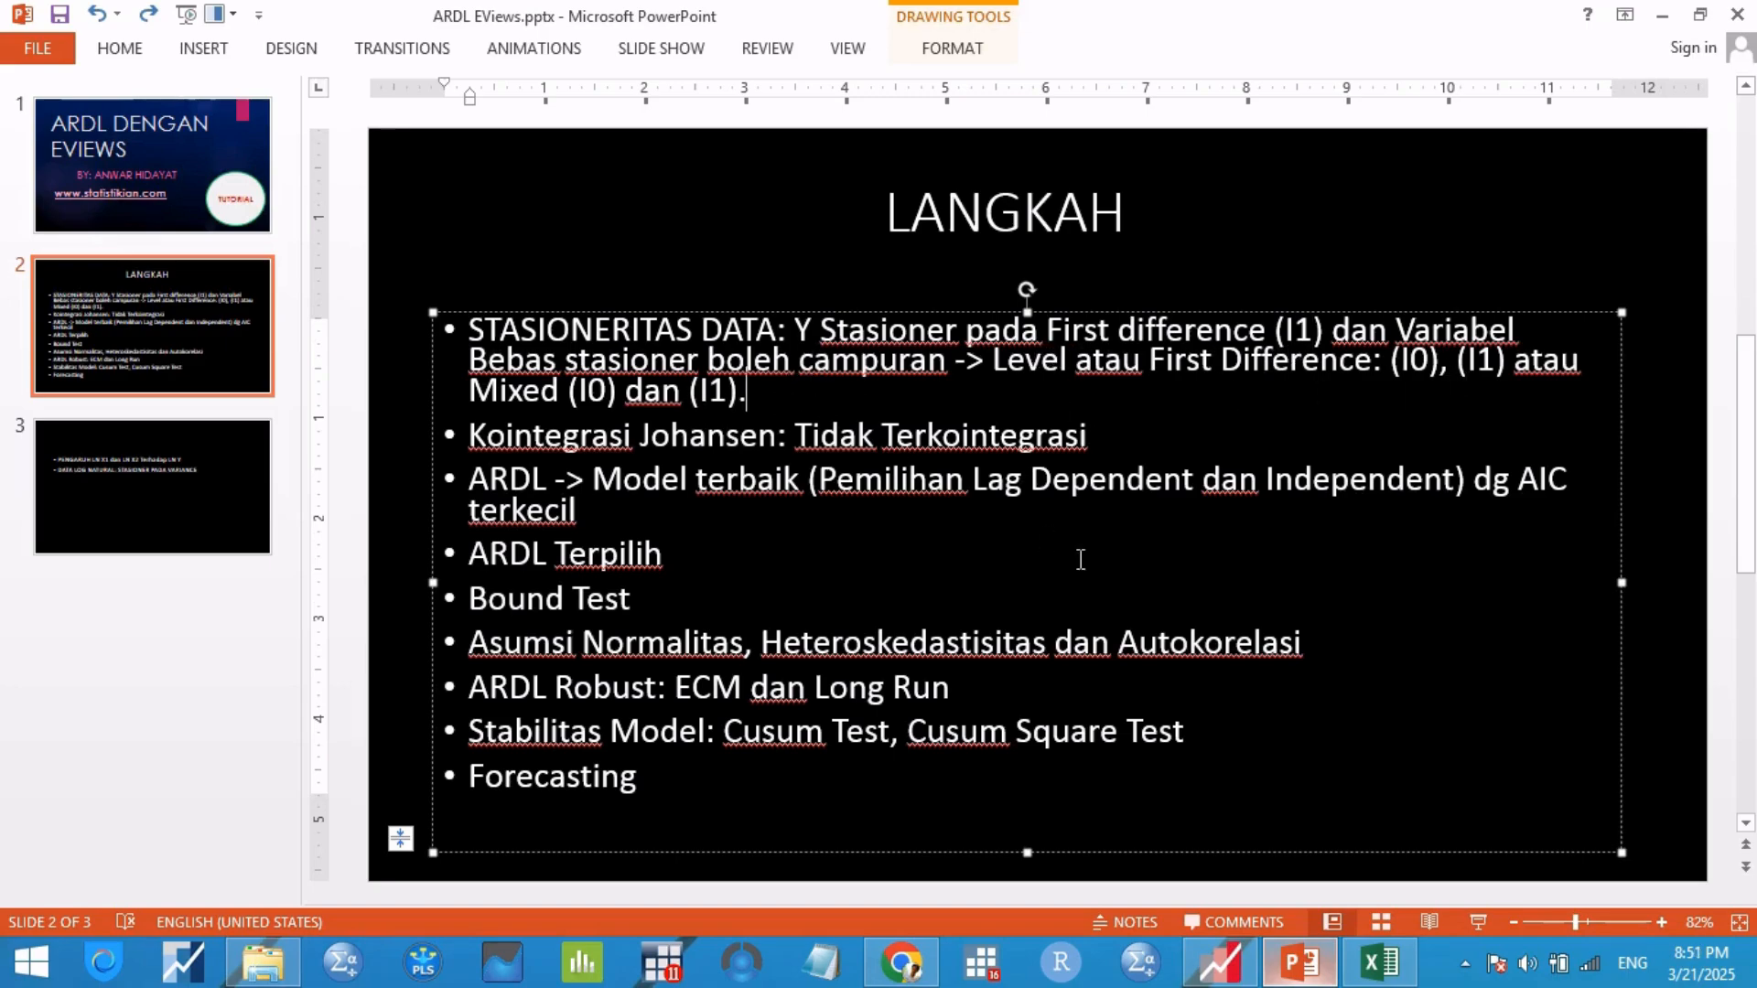
Step: Switch to EViews and run an Augmented Dickey-Fuller unit root test on ln_x1 at level with intercept
click(1222, 978)
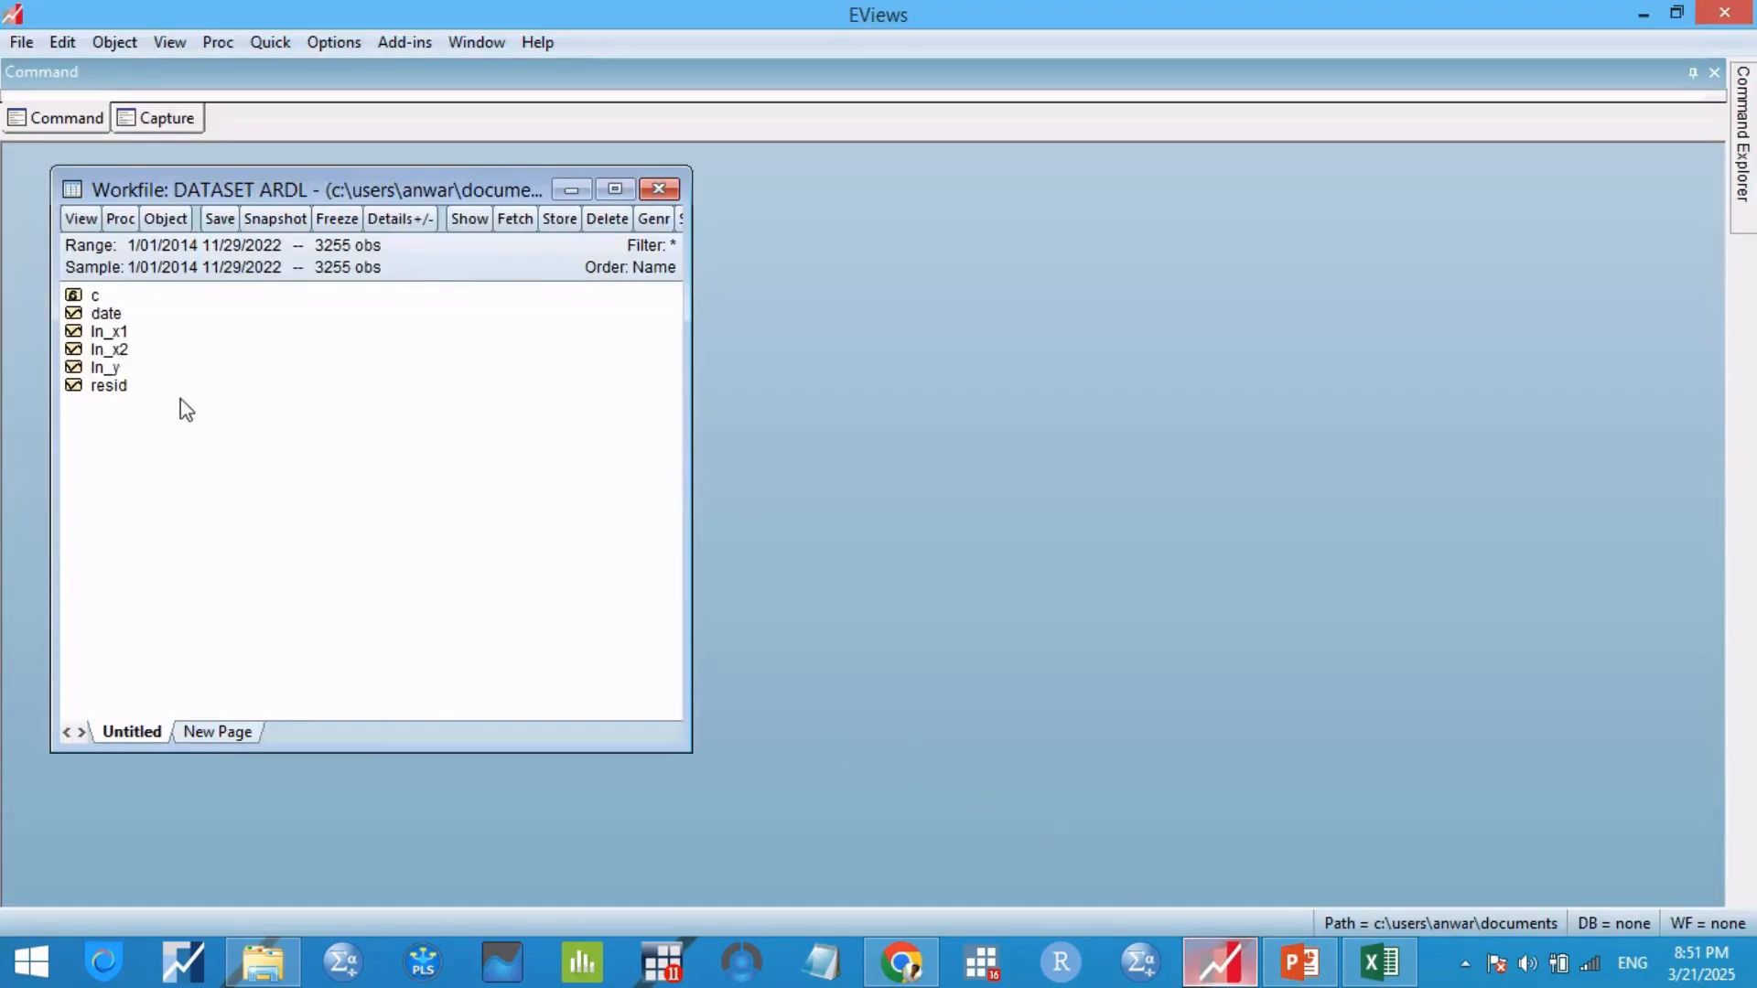
double_click(142, 333)
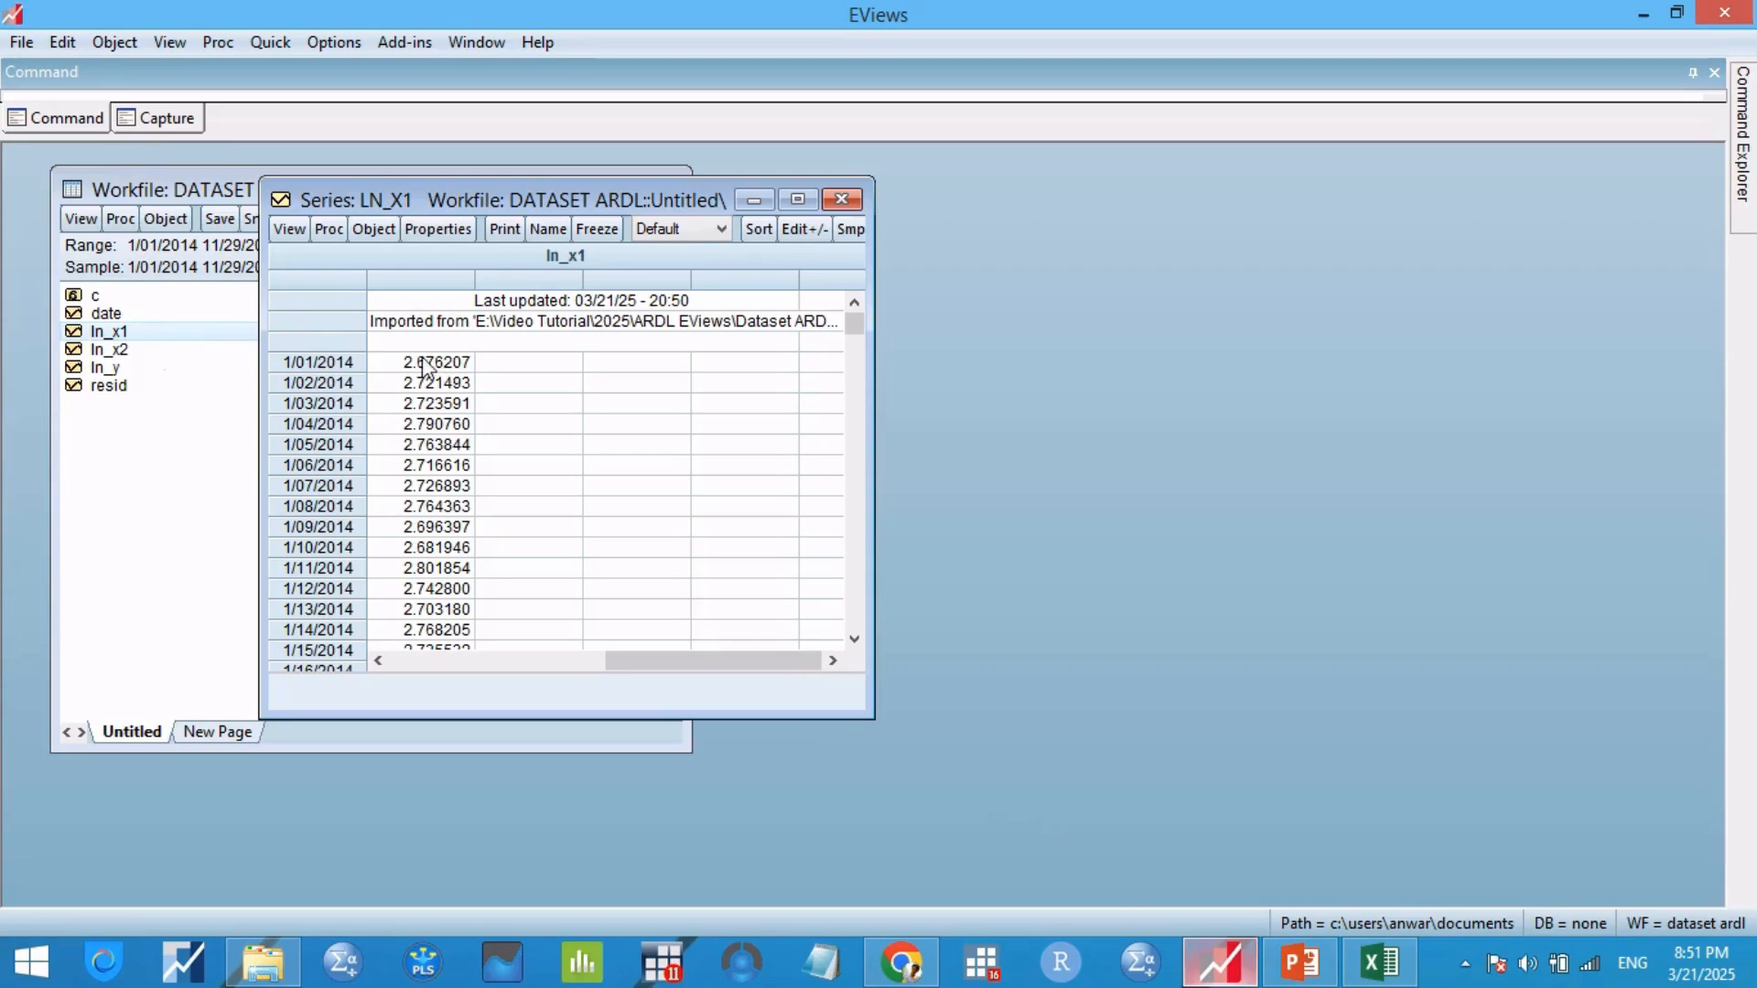
click(289, 228)
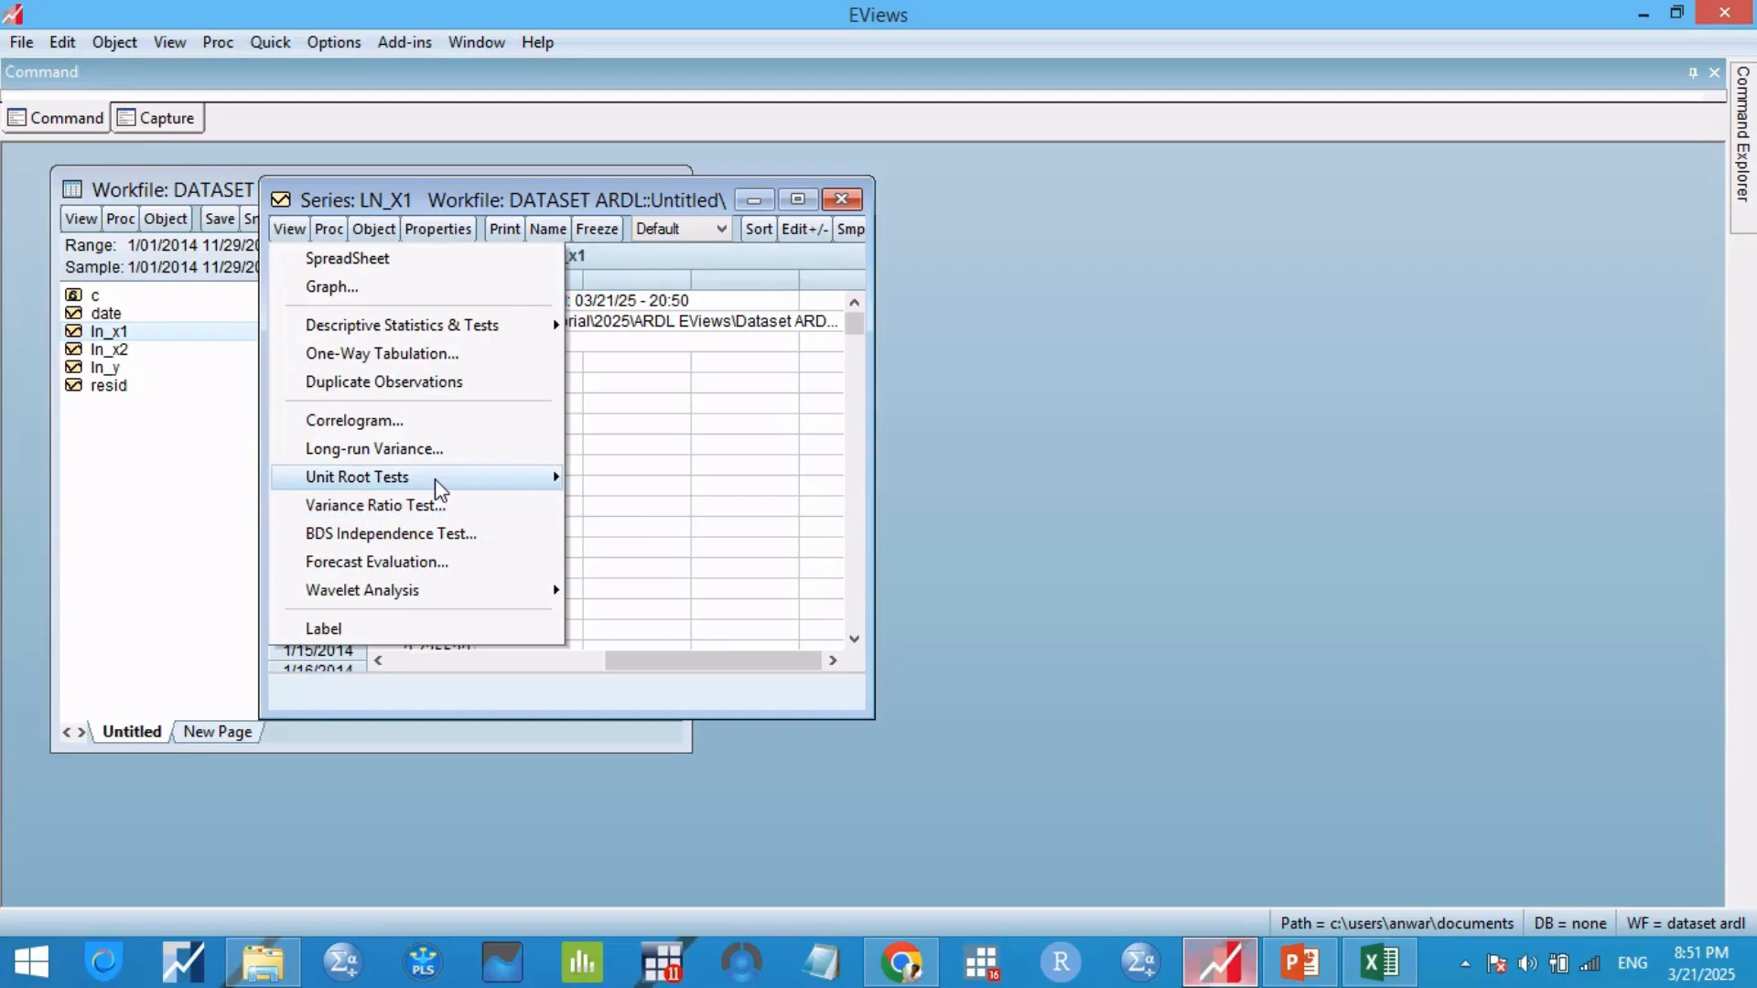
mouse_move(545, 479)
click(632, 478)
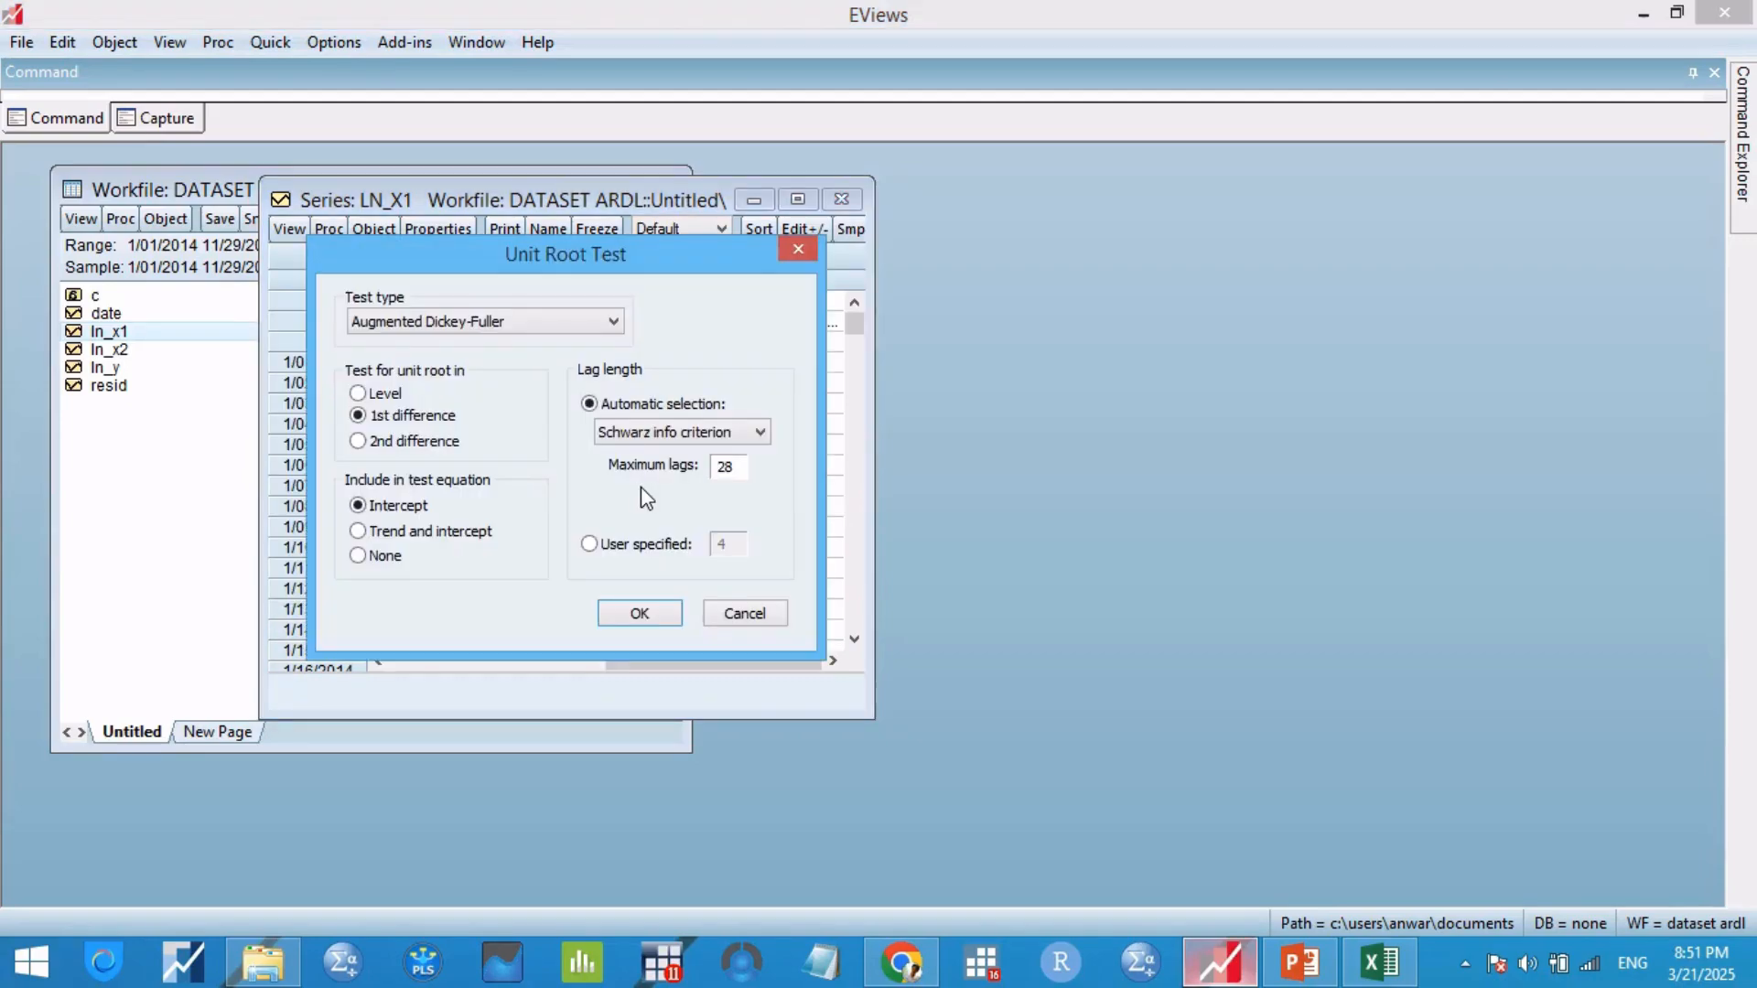
click(378, 400)
click(640, 615)
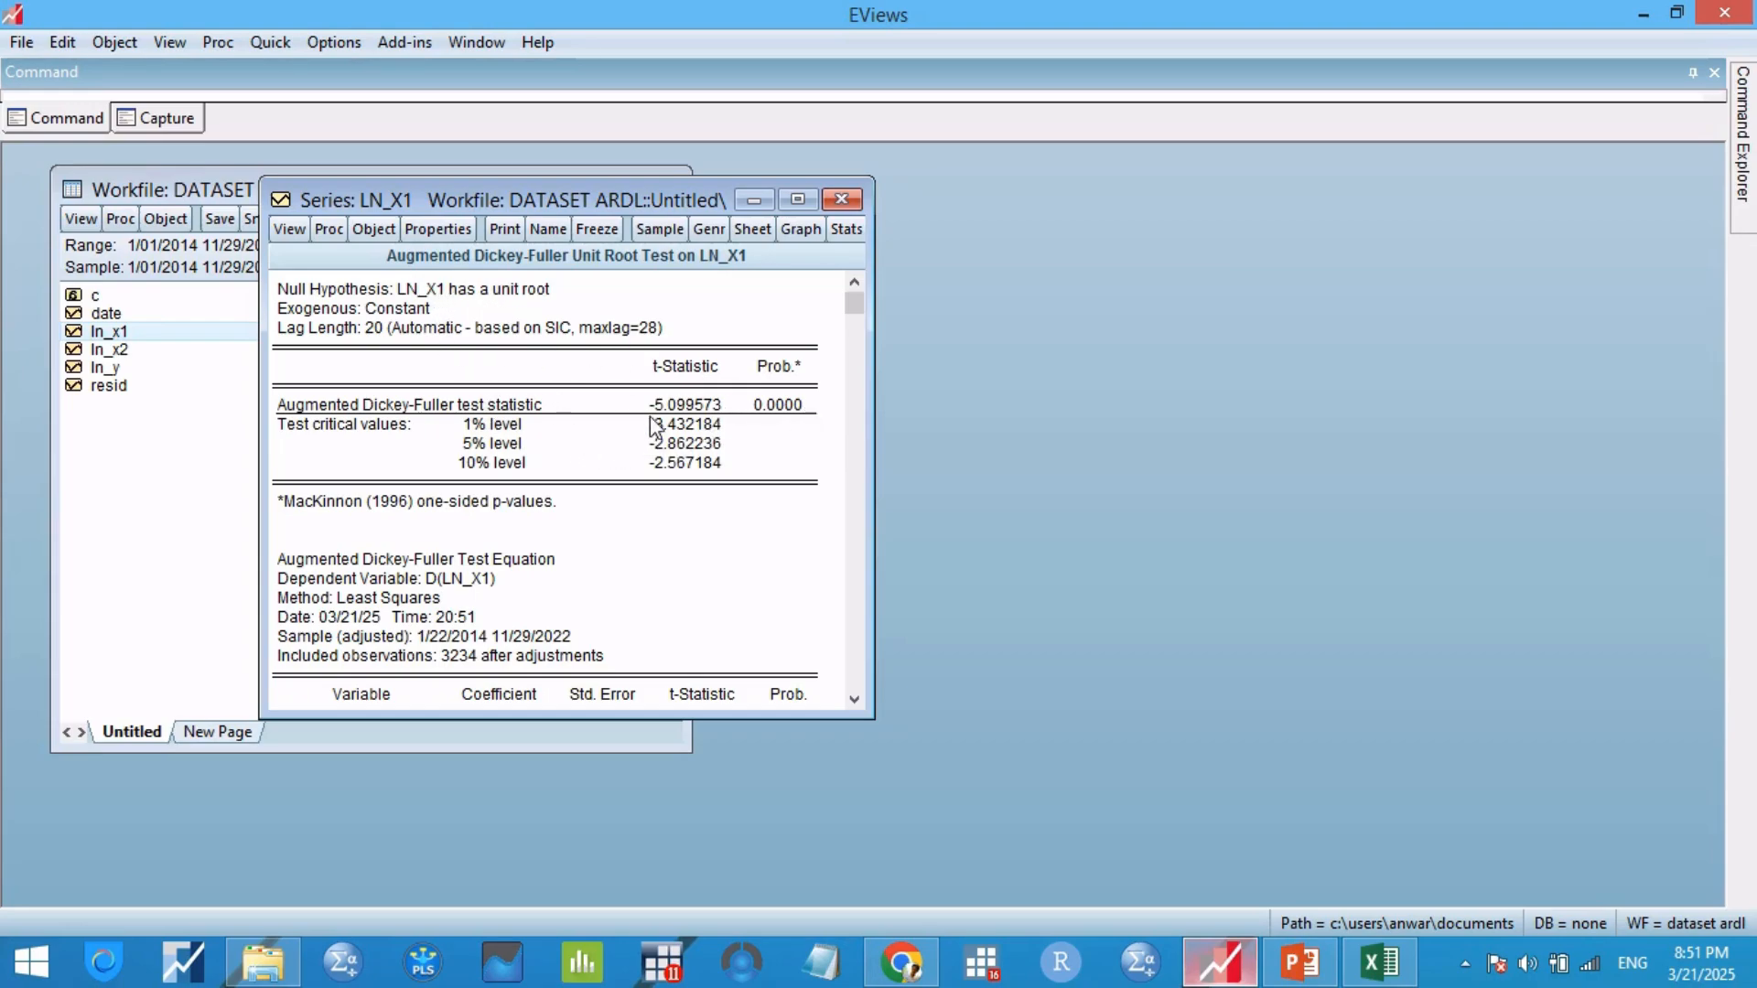
Step: Run an Augmented Dickey-Fuller unit root test on ln_x2 at level with intercept and check its probability
double_click(167, 356)
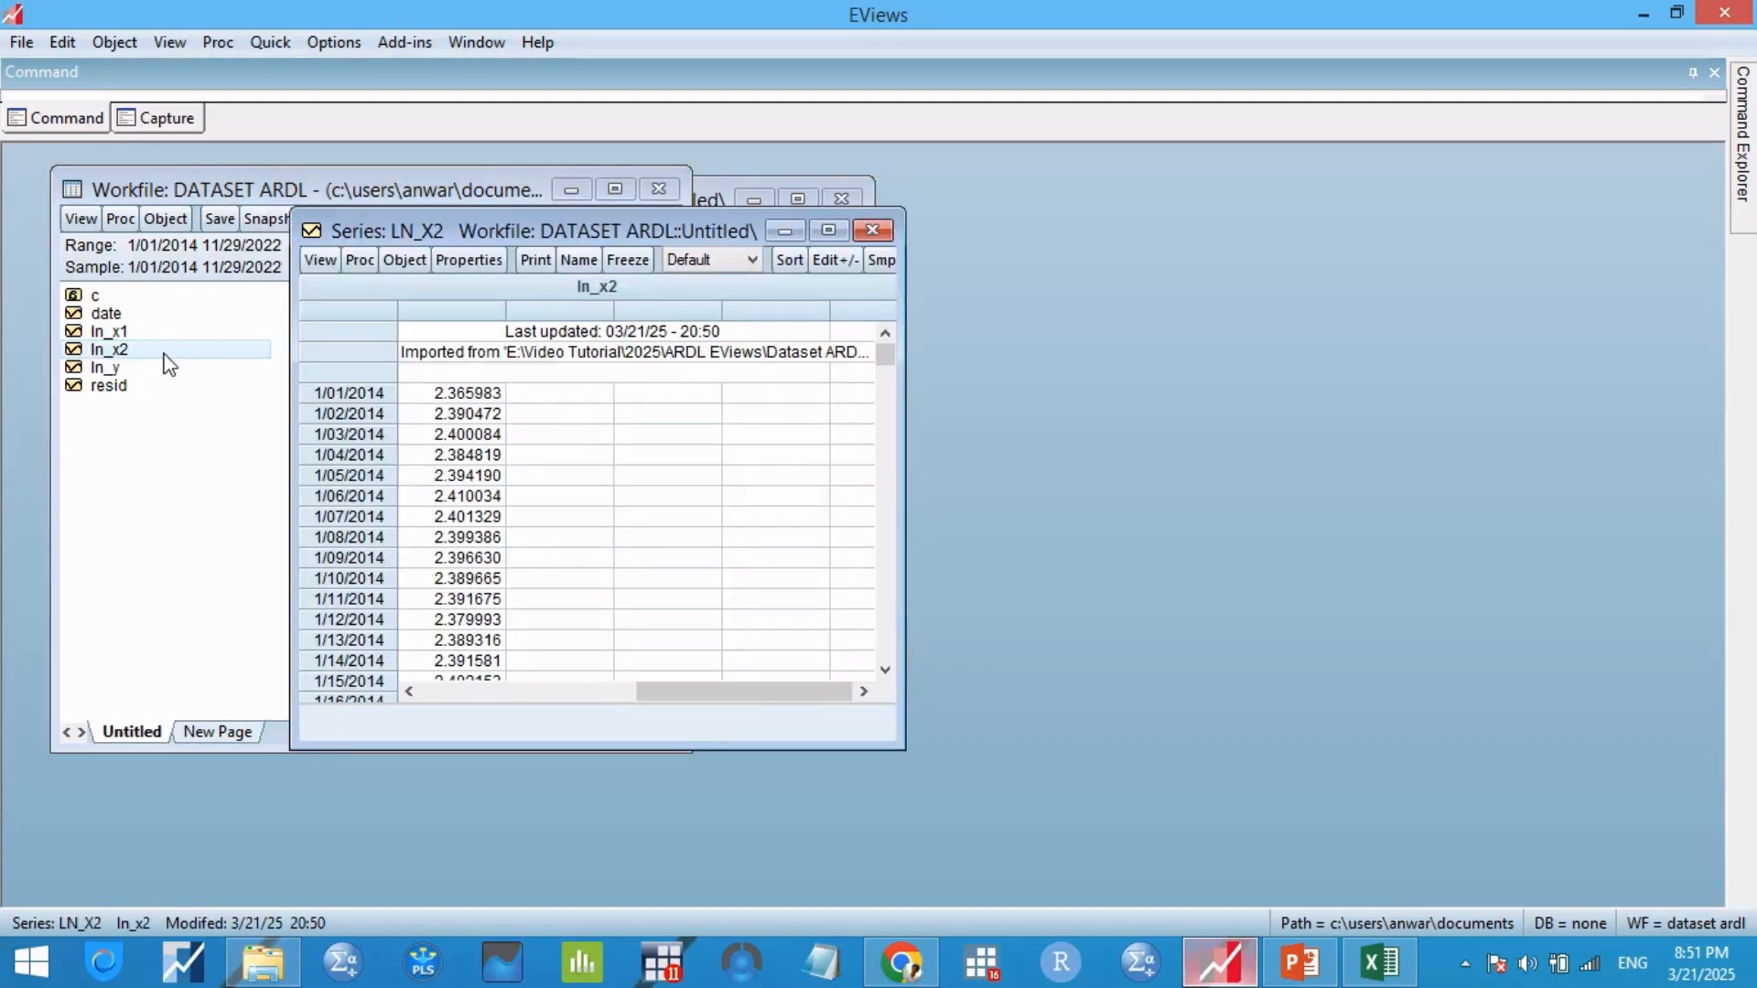
click(322, 260)
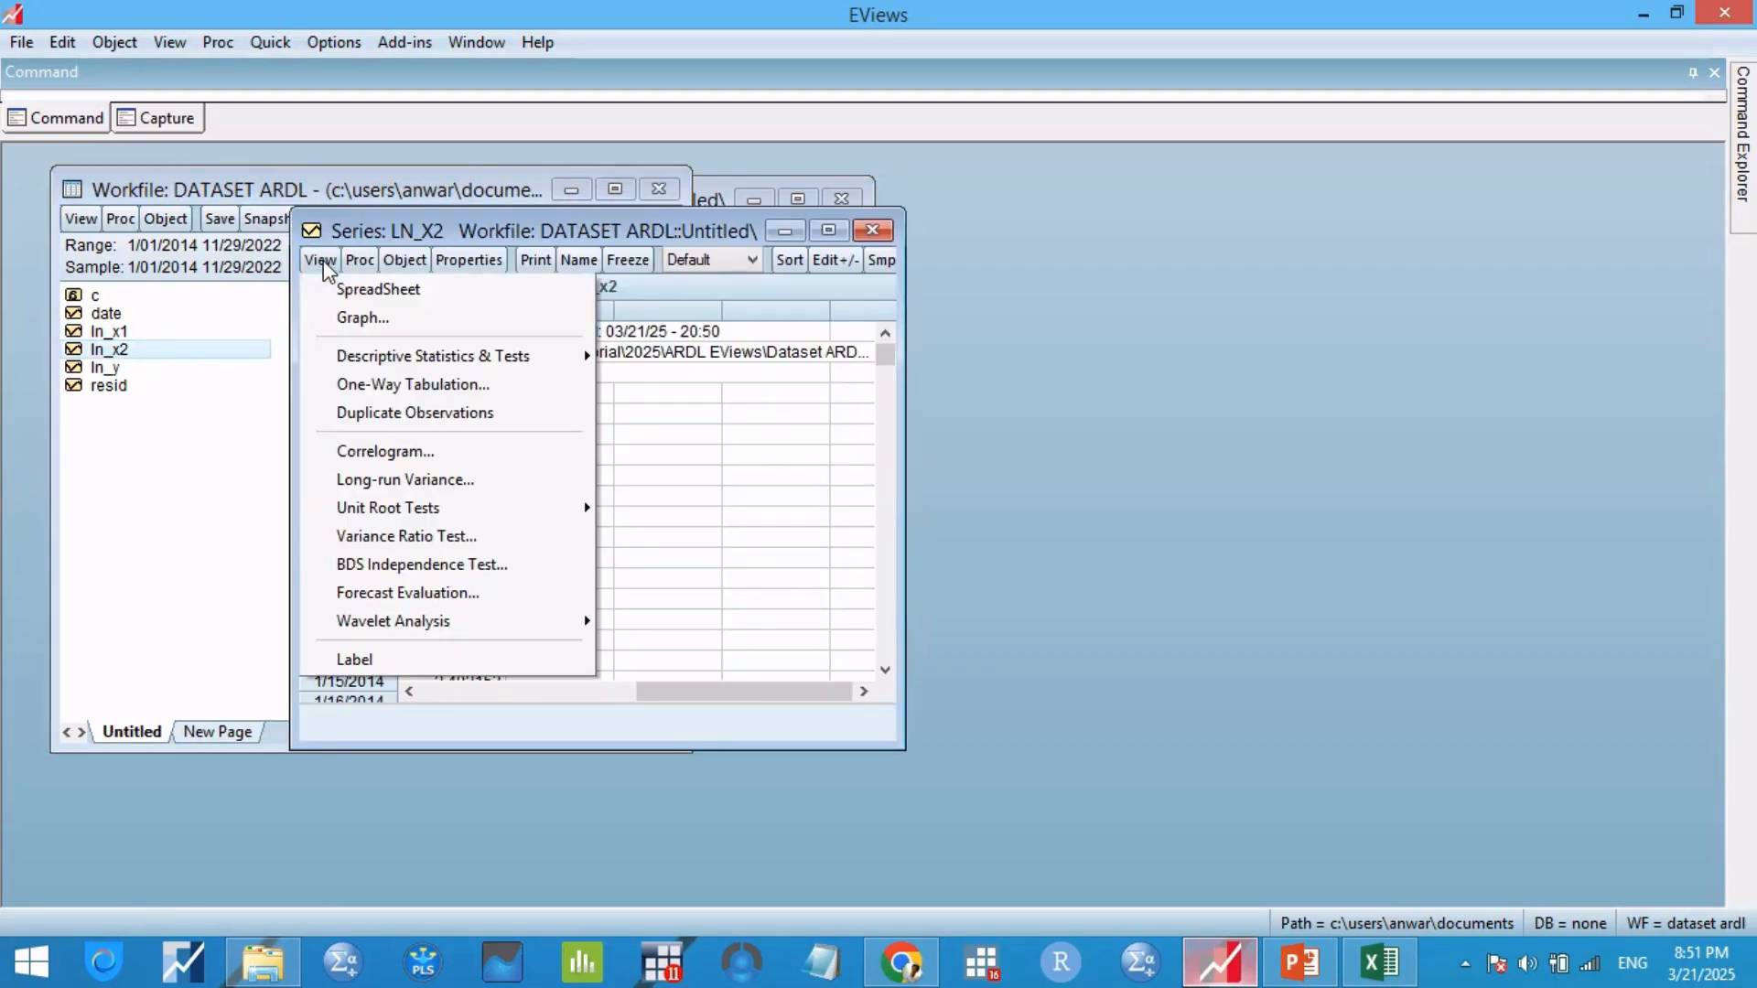
mouse_move(549, 505)
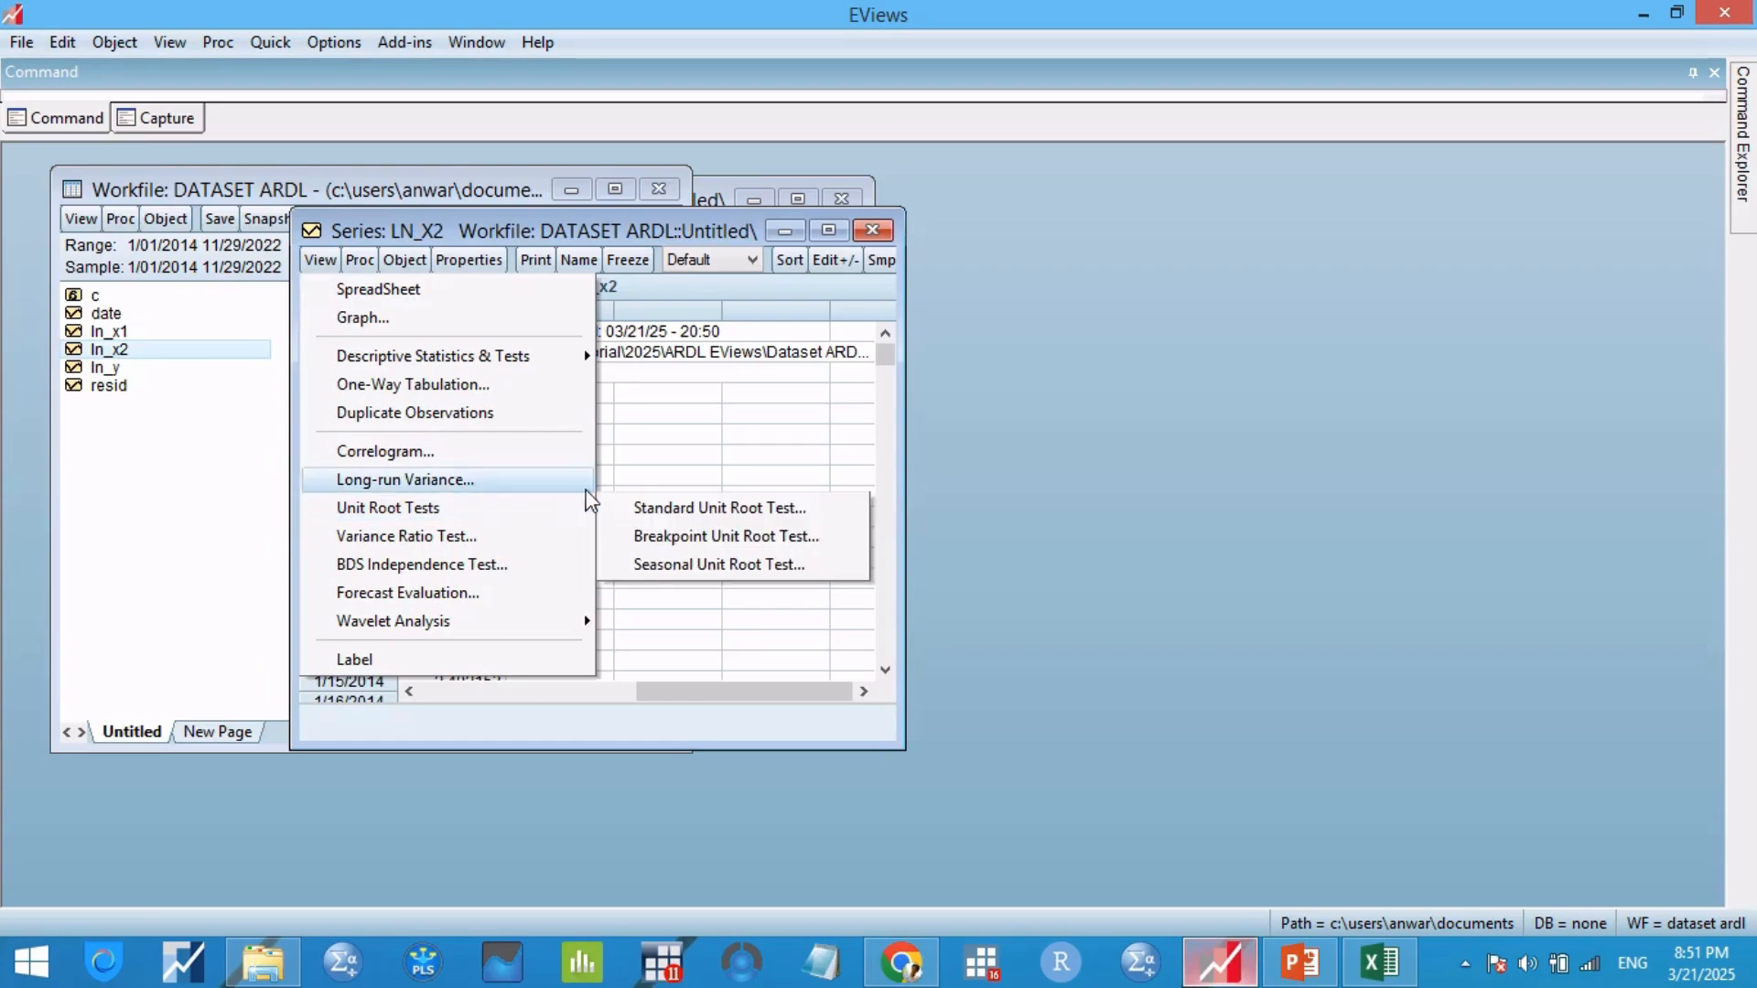
click(743, 513)
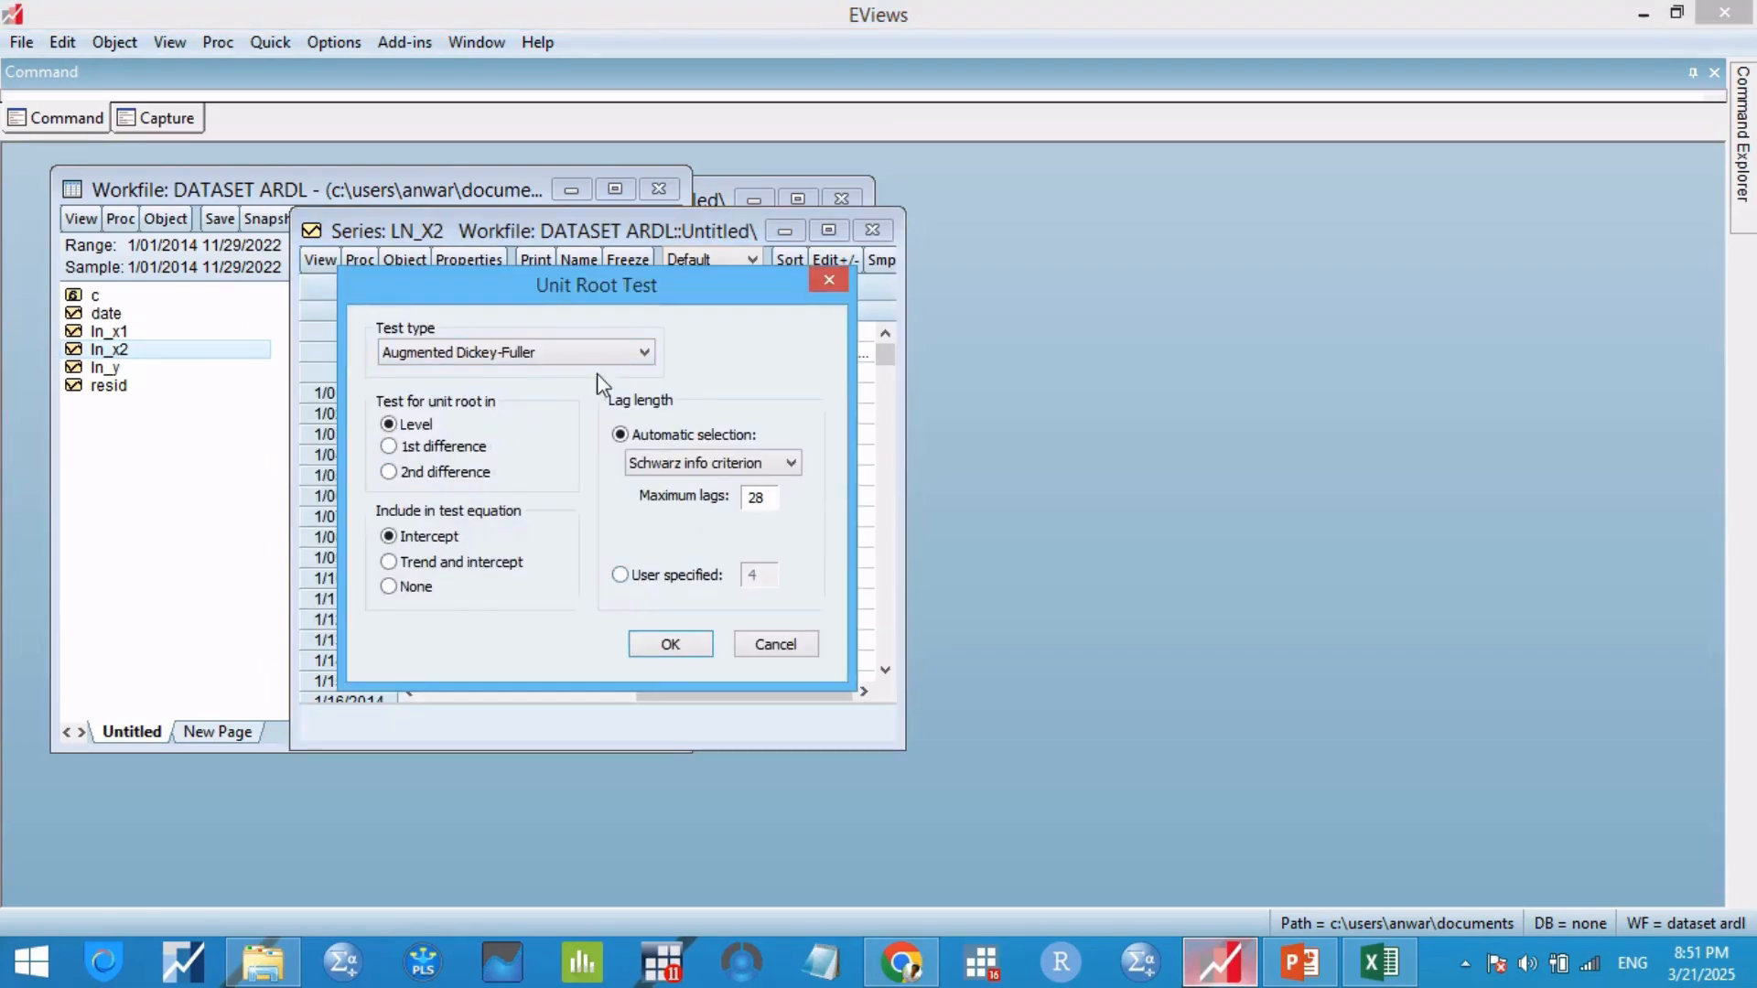
click(671, 644)
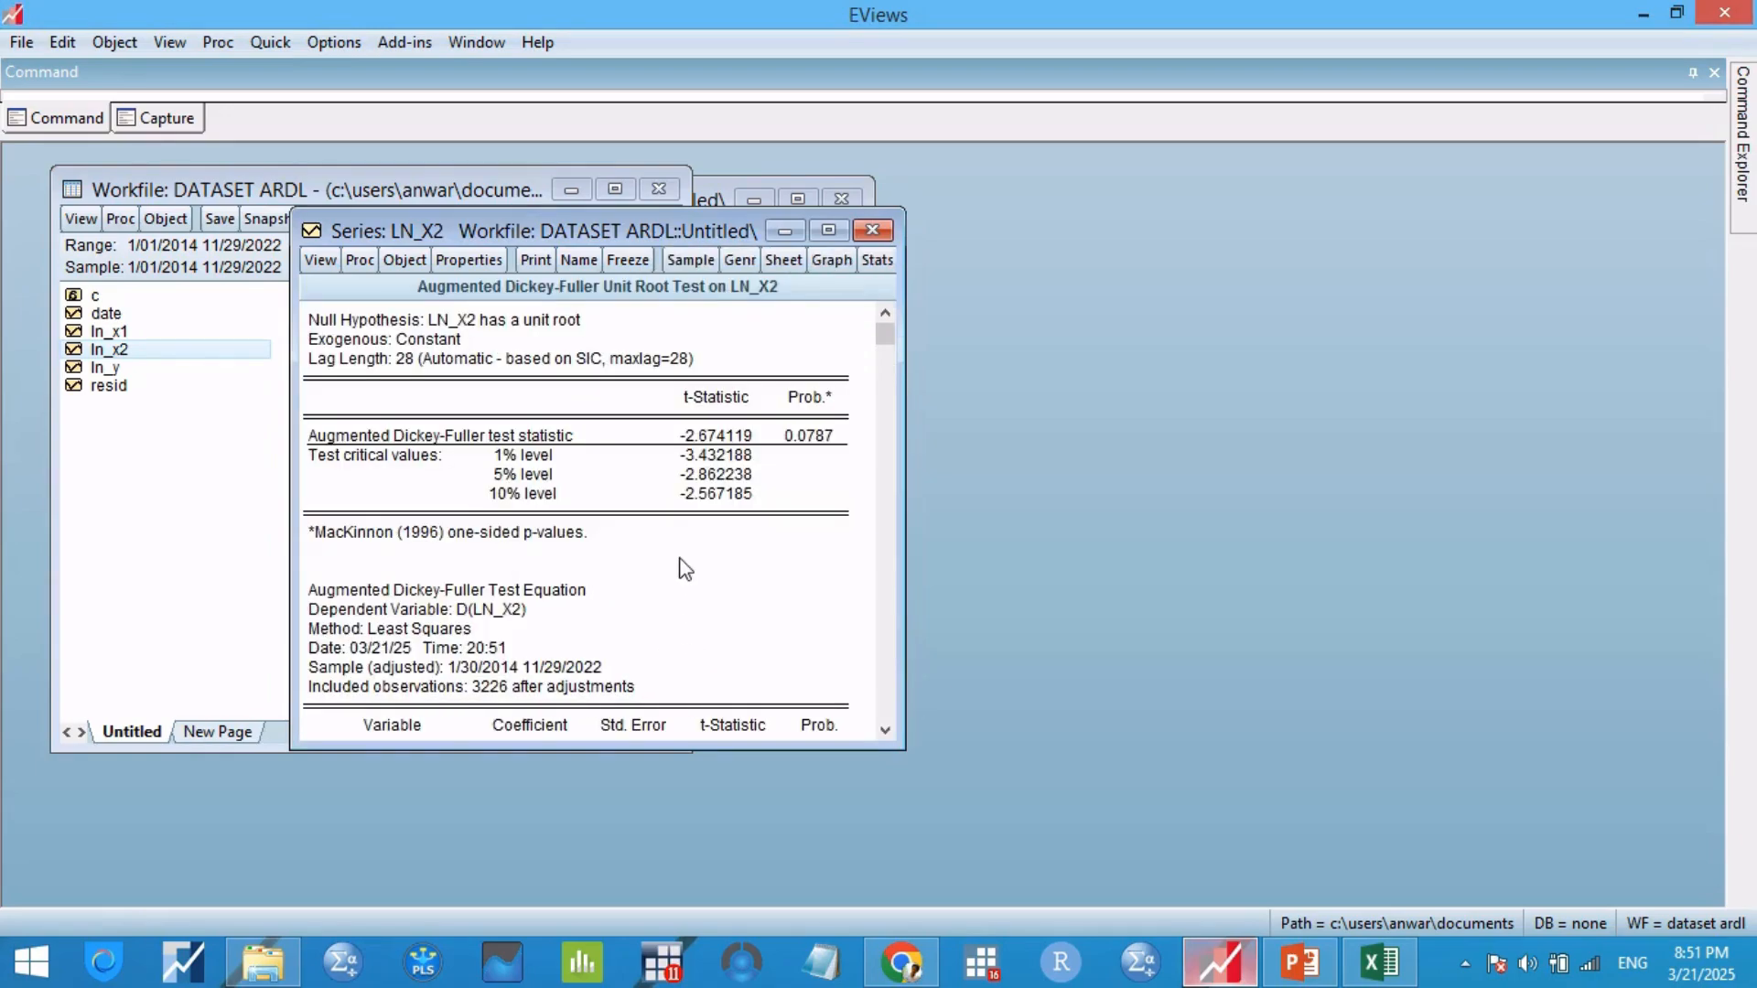
click(810, 443)
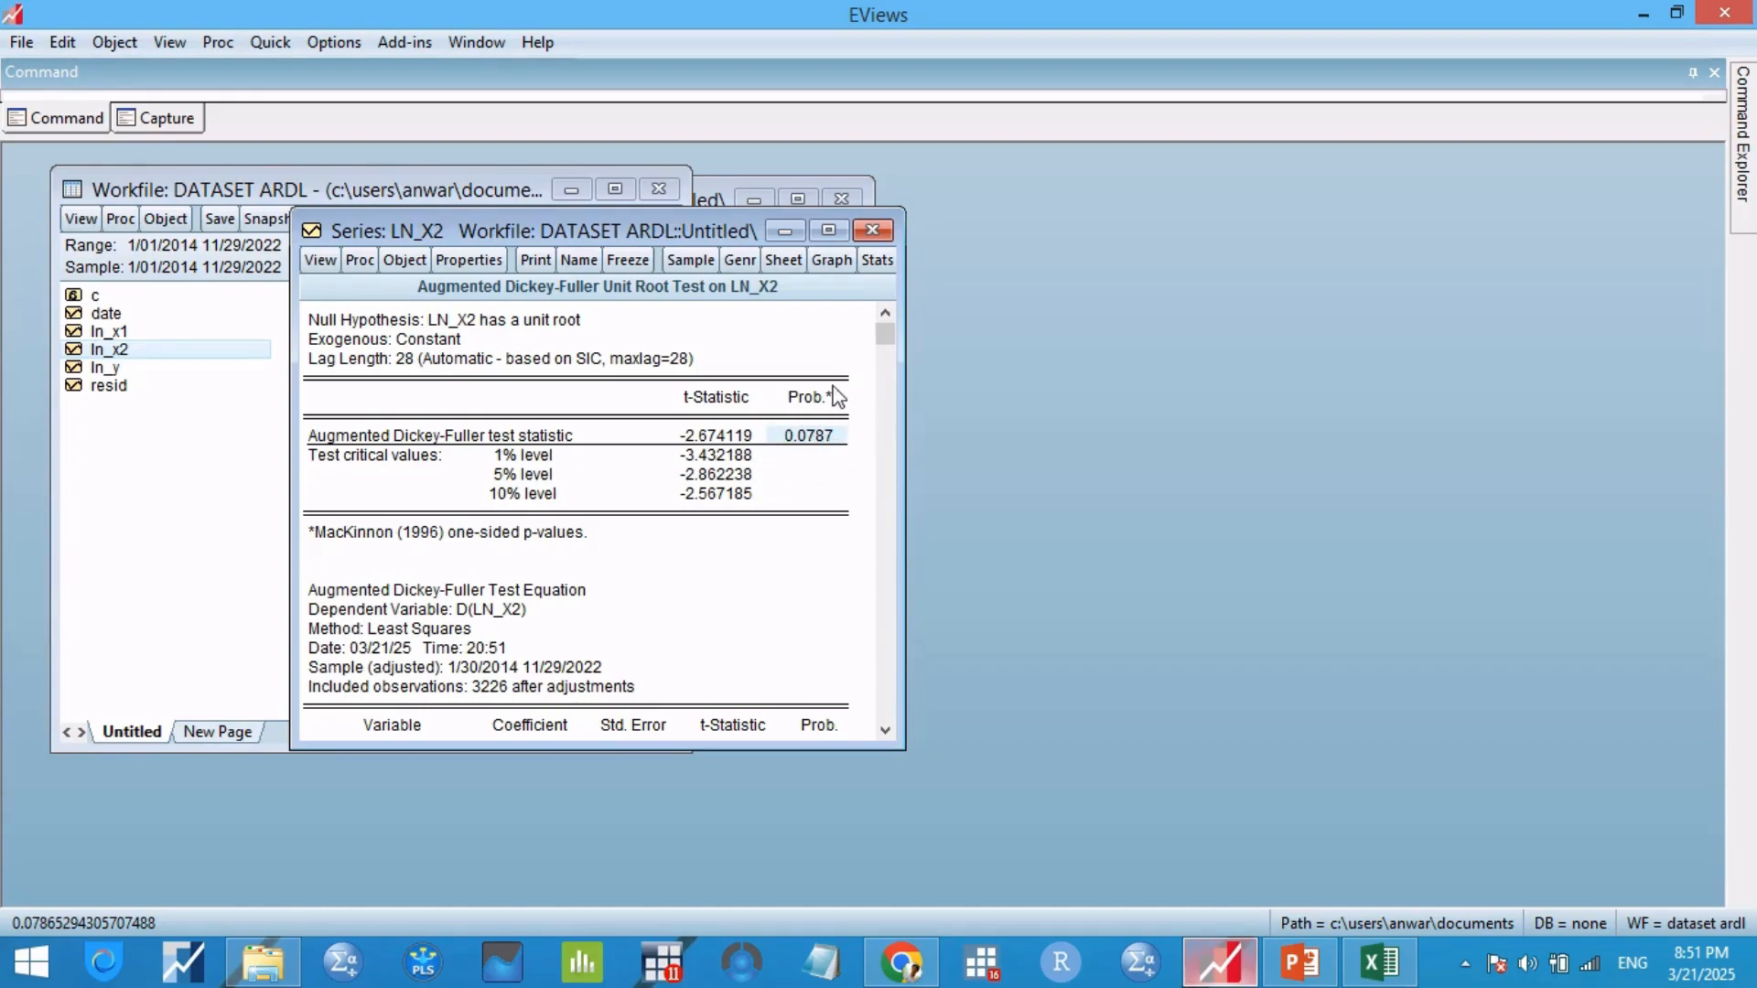
Step: Rerun the standard unit root test on ln_x2 in 1st difference with intercept
click(321, 261)
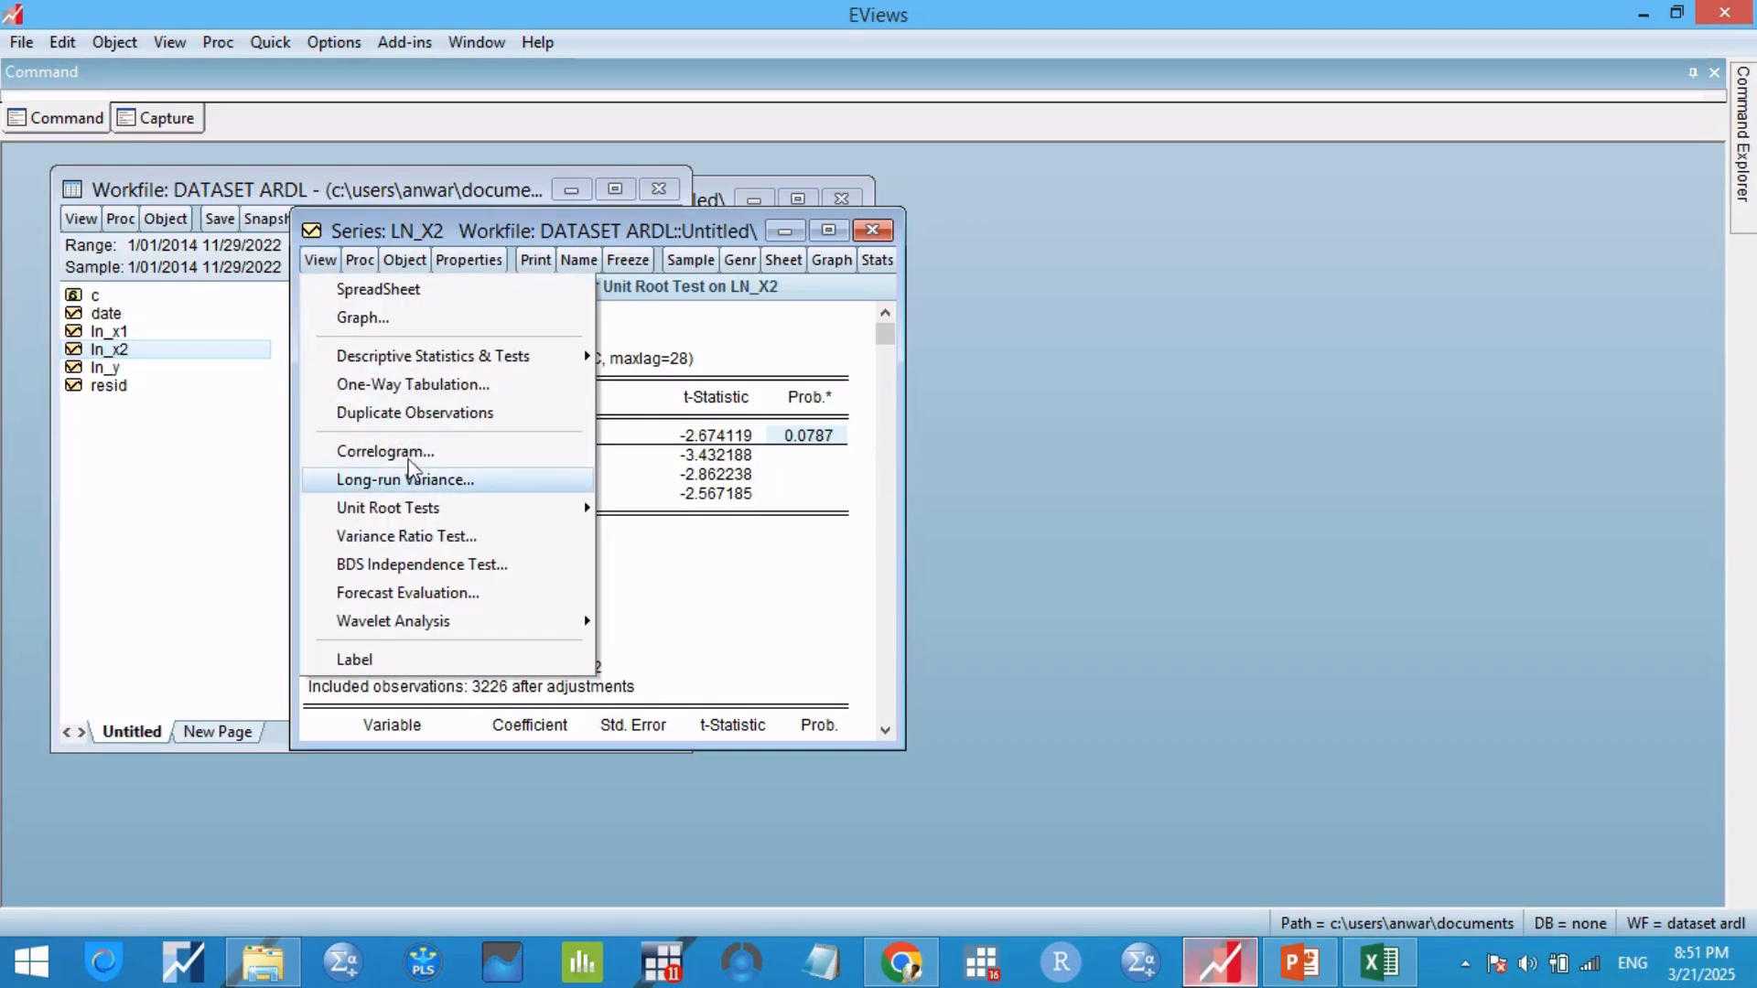
mouse_move(444, 508)
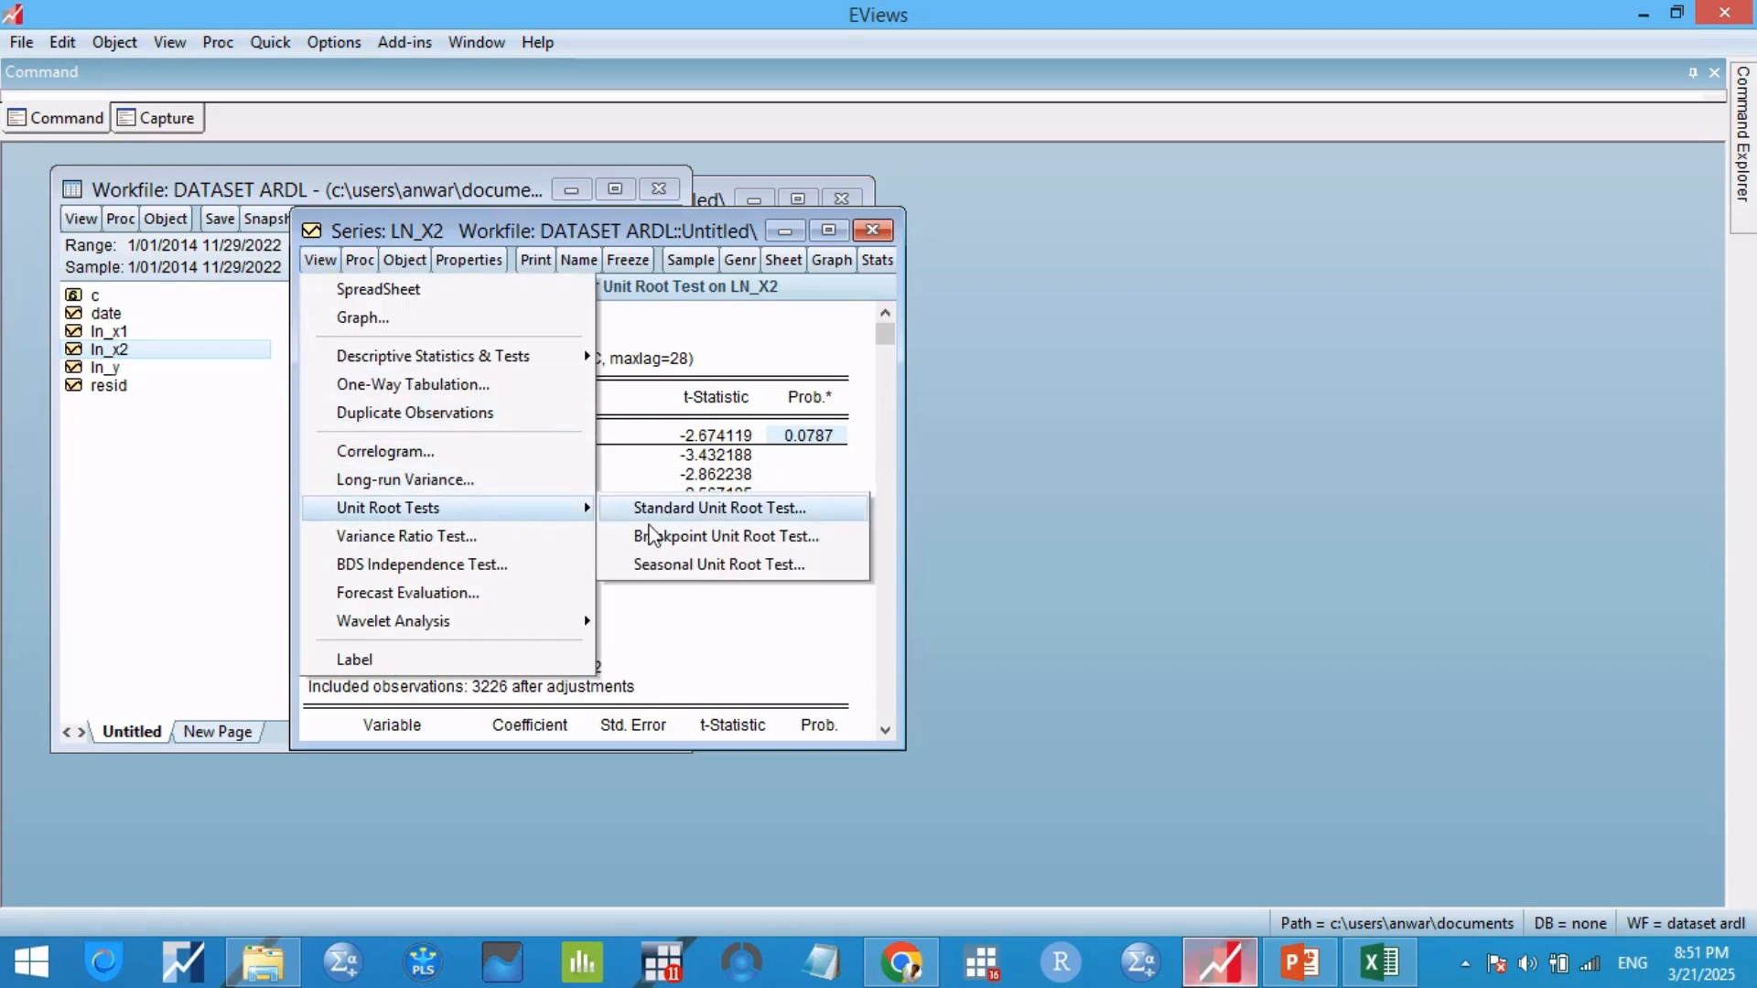
click(701, 511)
click(421, 448)
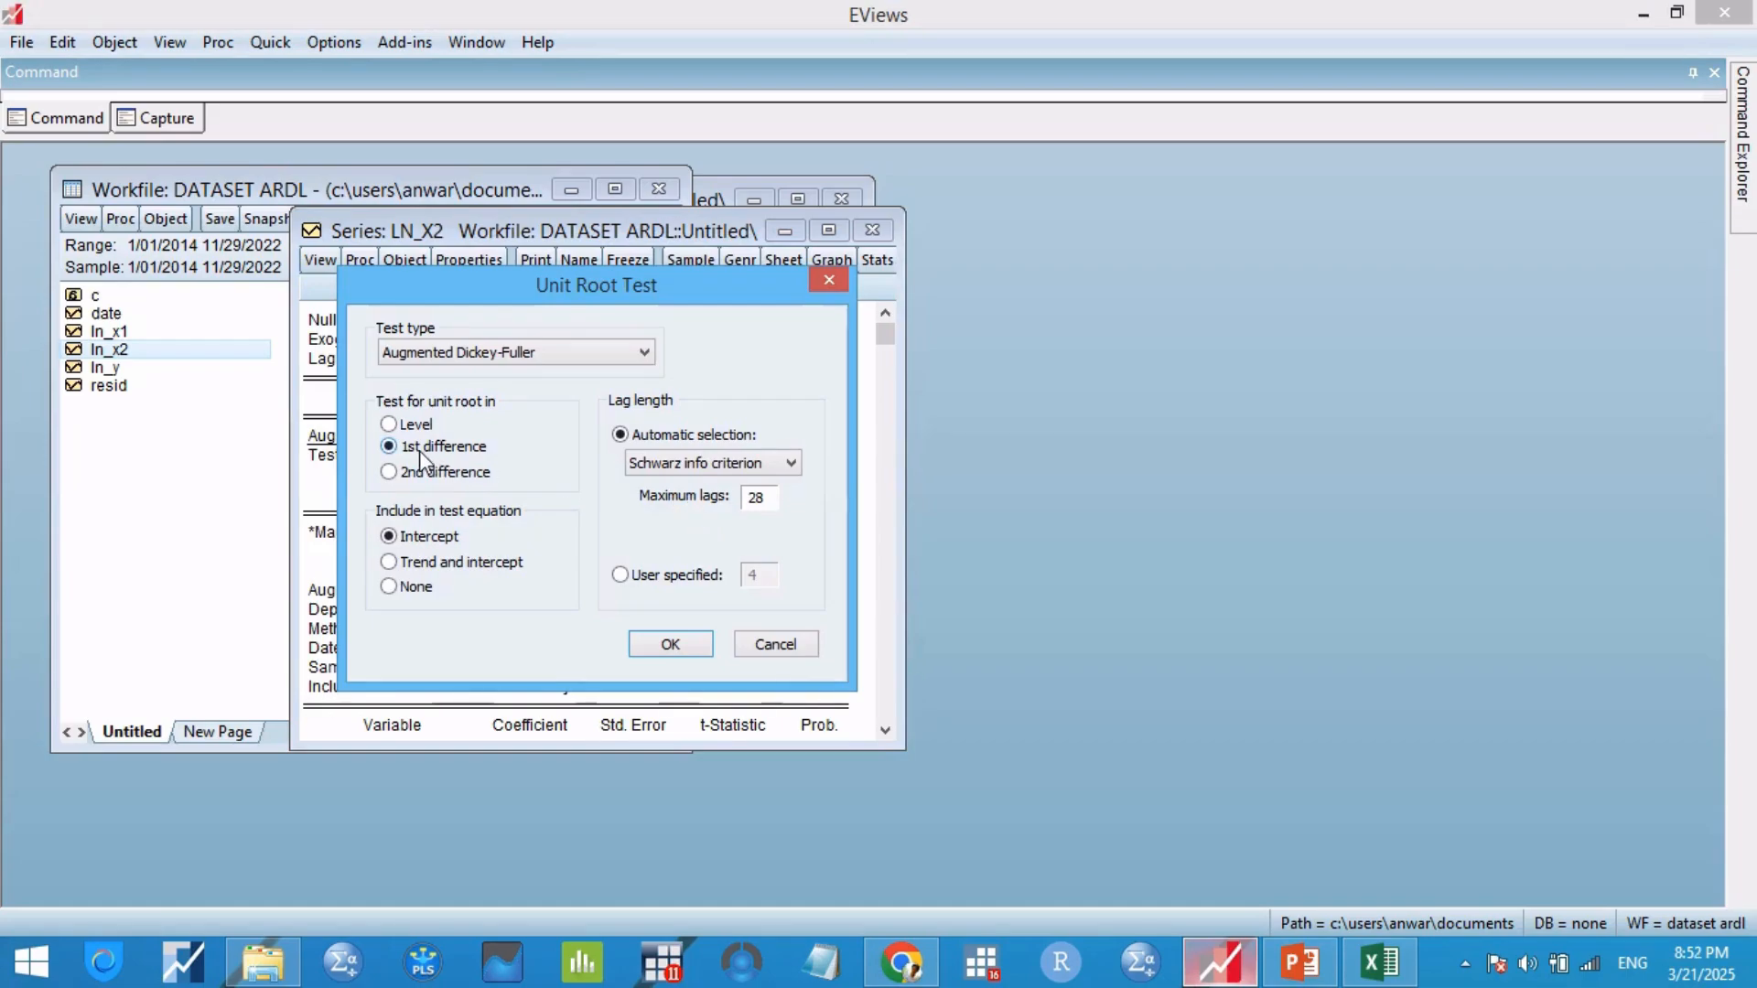
click(660, 648)
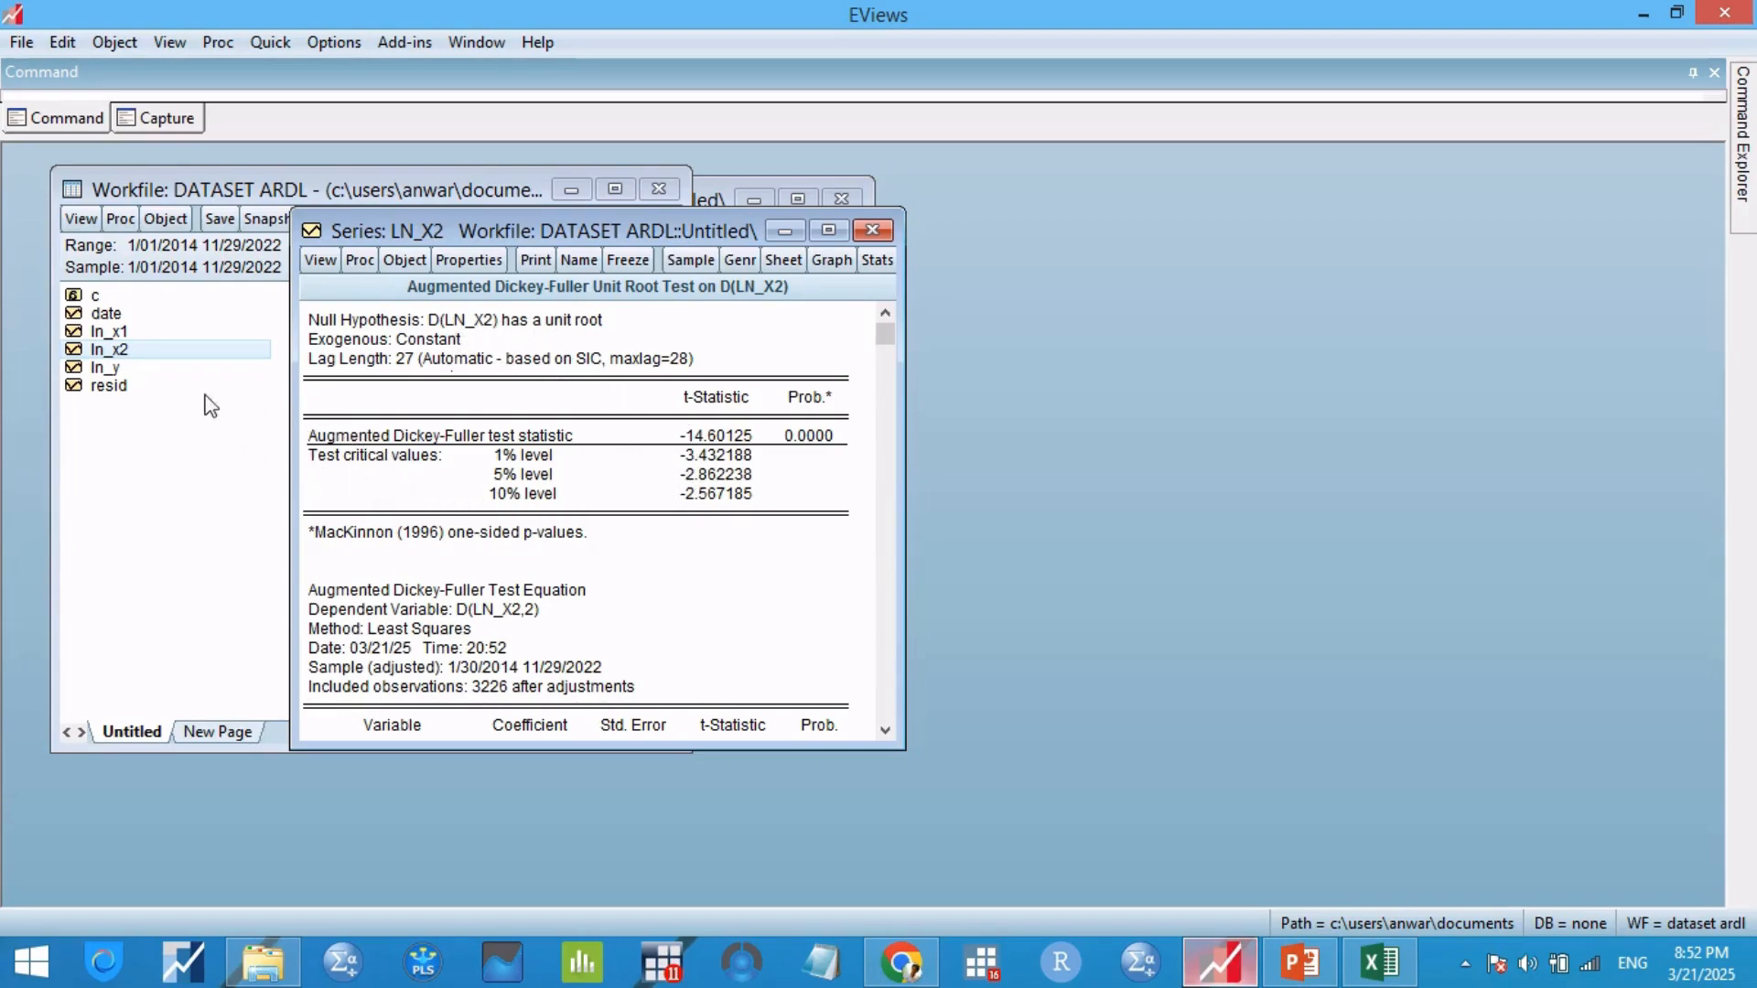
Step: Open ln_y and run an Augmented Dickey-Fuller unit root test at level with intercept
double_click(150, 368)
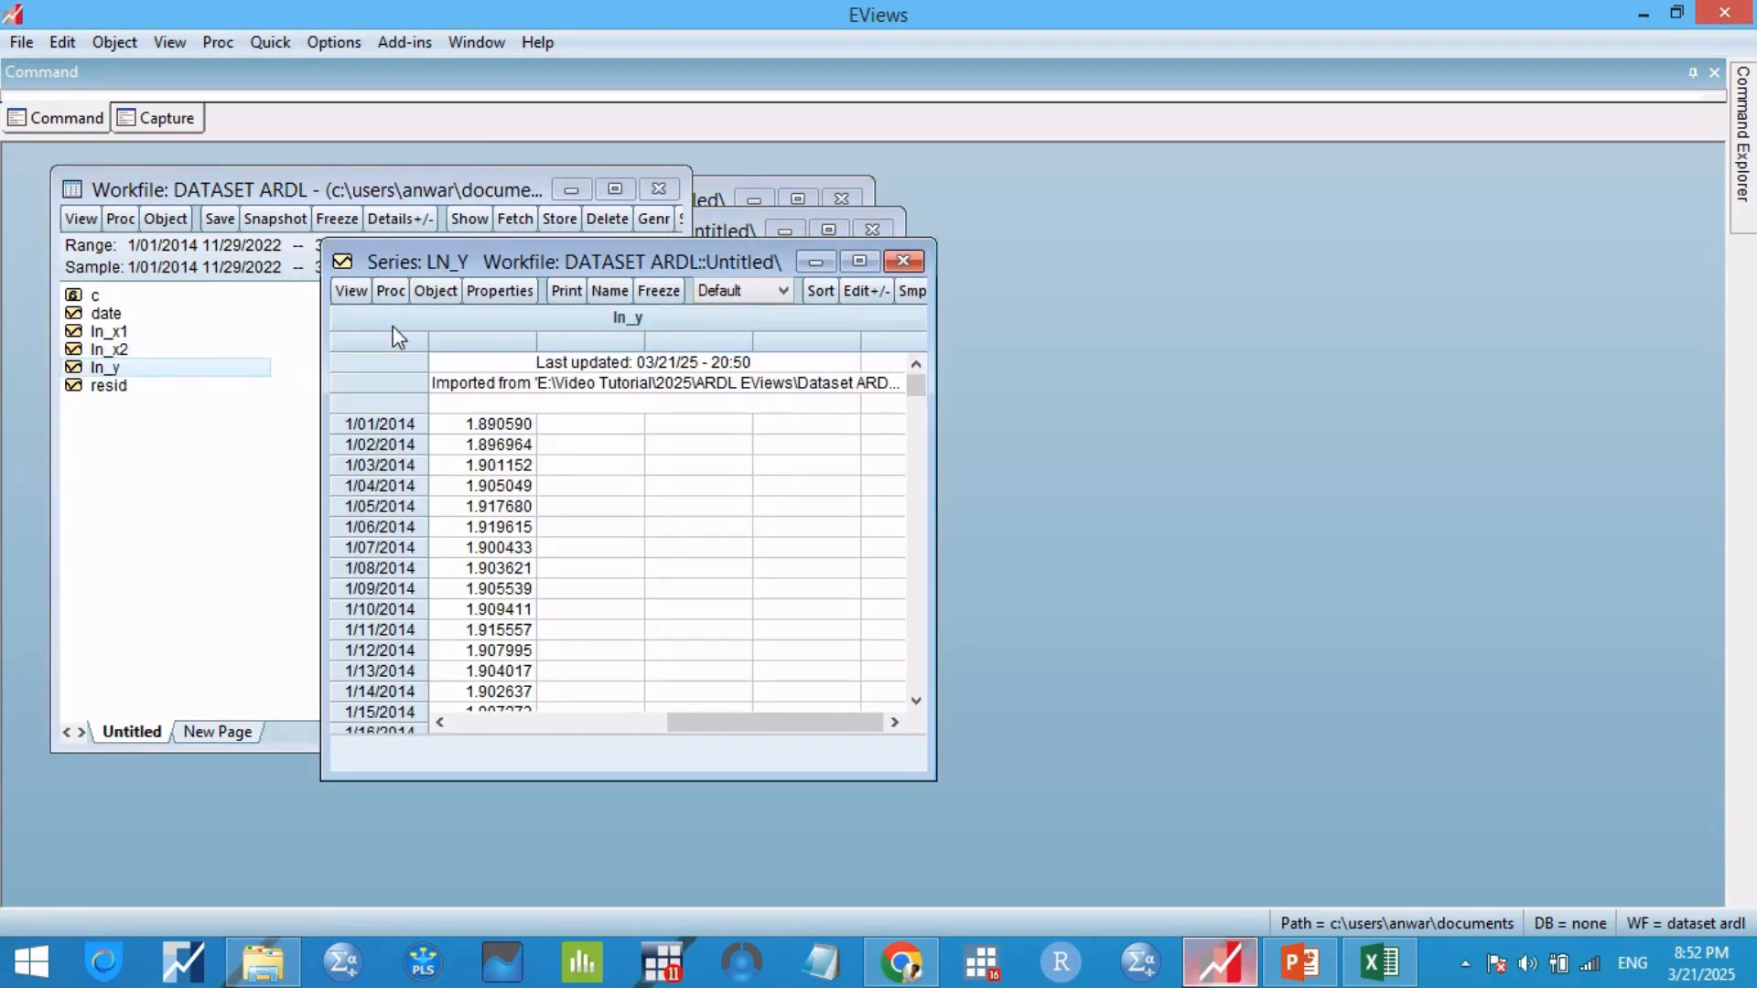
click(349, 289)
mouse_move(520, 541)
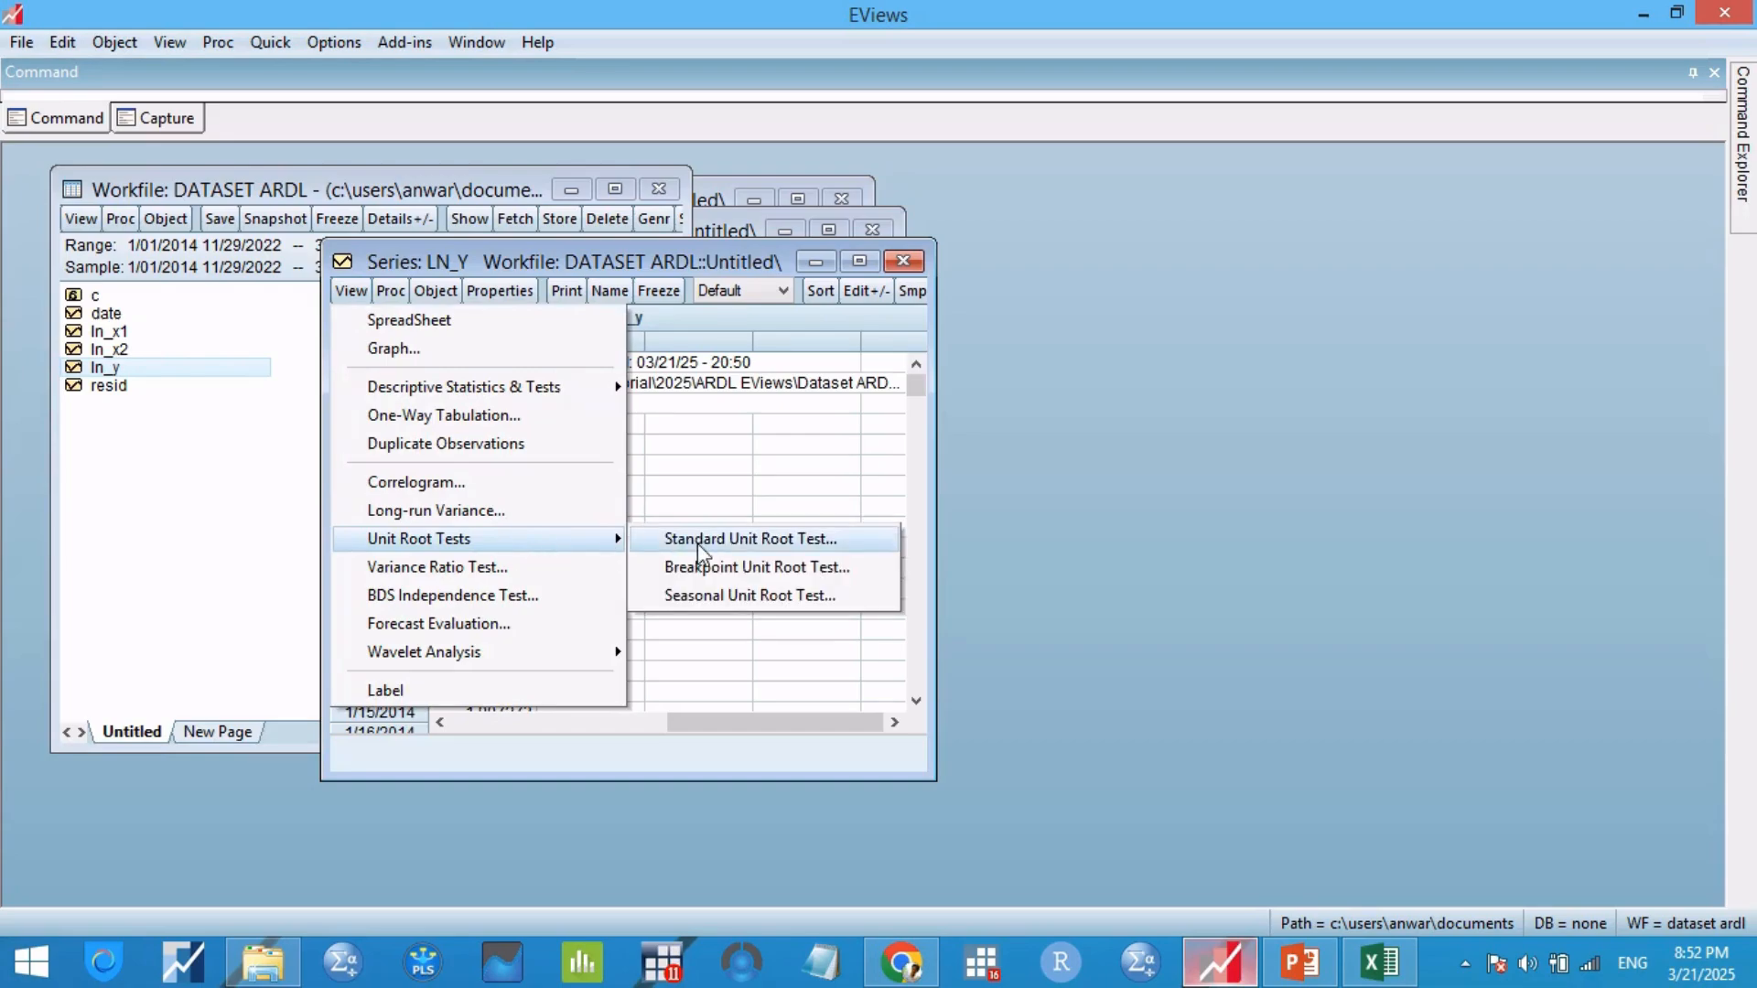
click(698, 542)
click(420, 456)
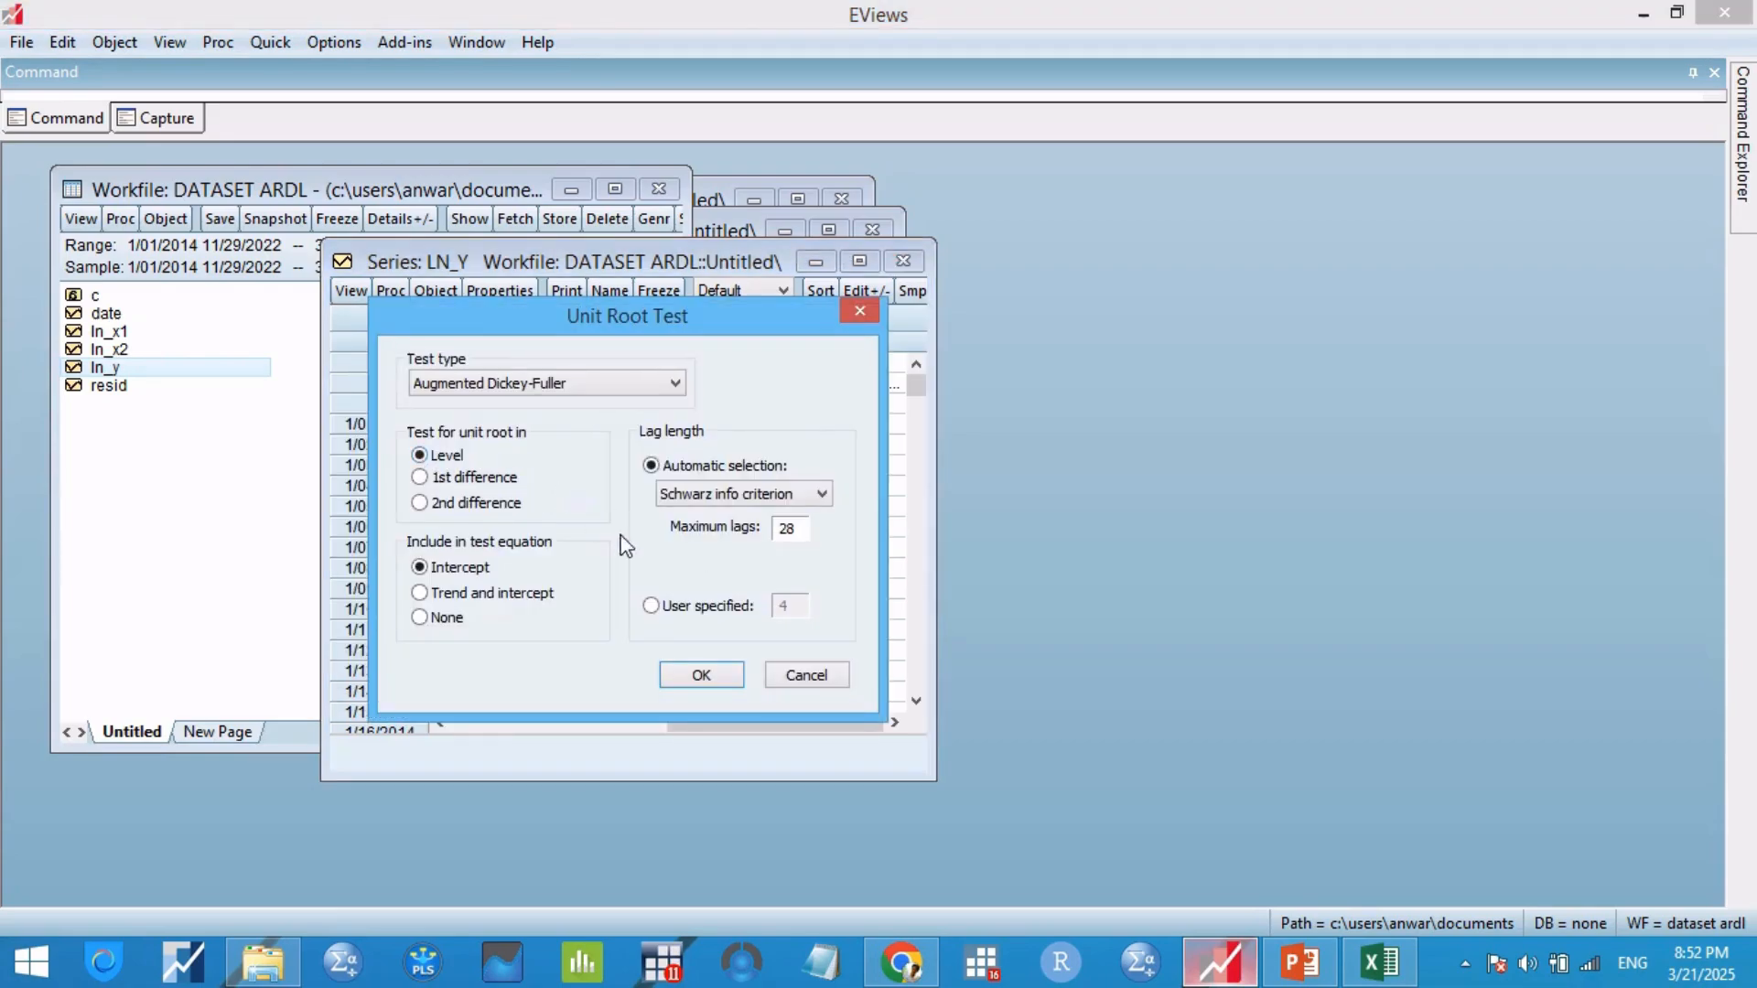
click(701, 676)
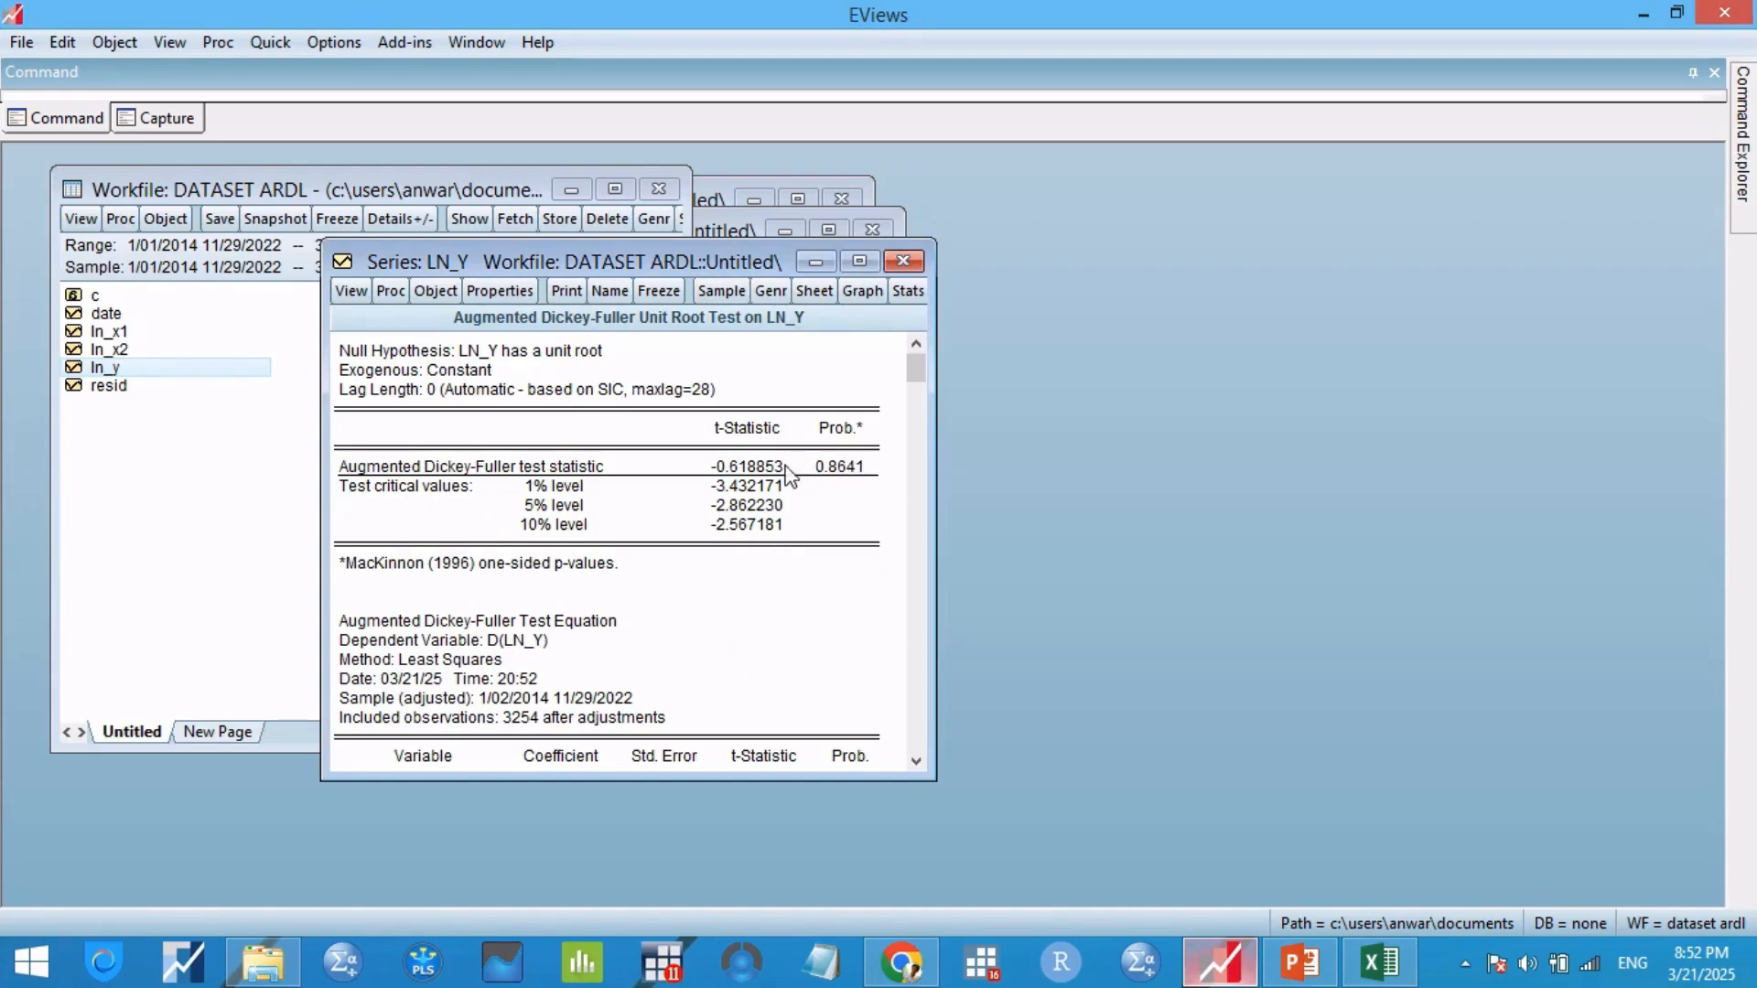
Step: Rerun the standard unit root test on ln_y in 1st difference with intercept
click(353, 290)
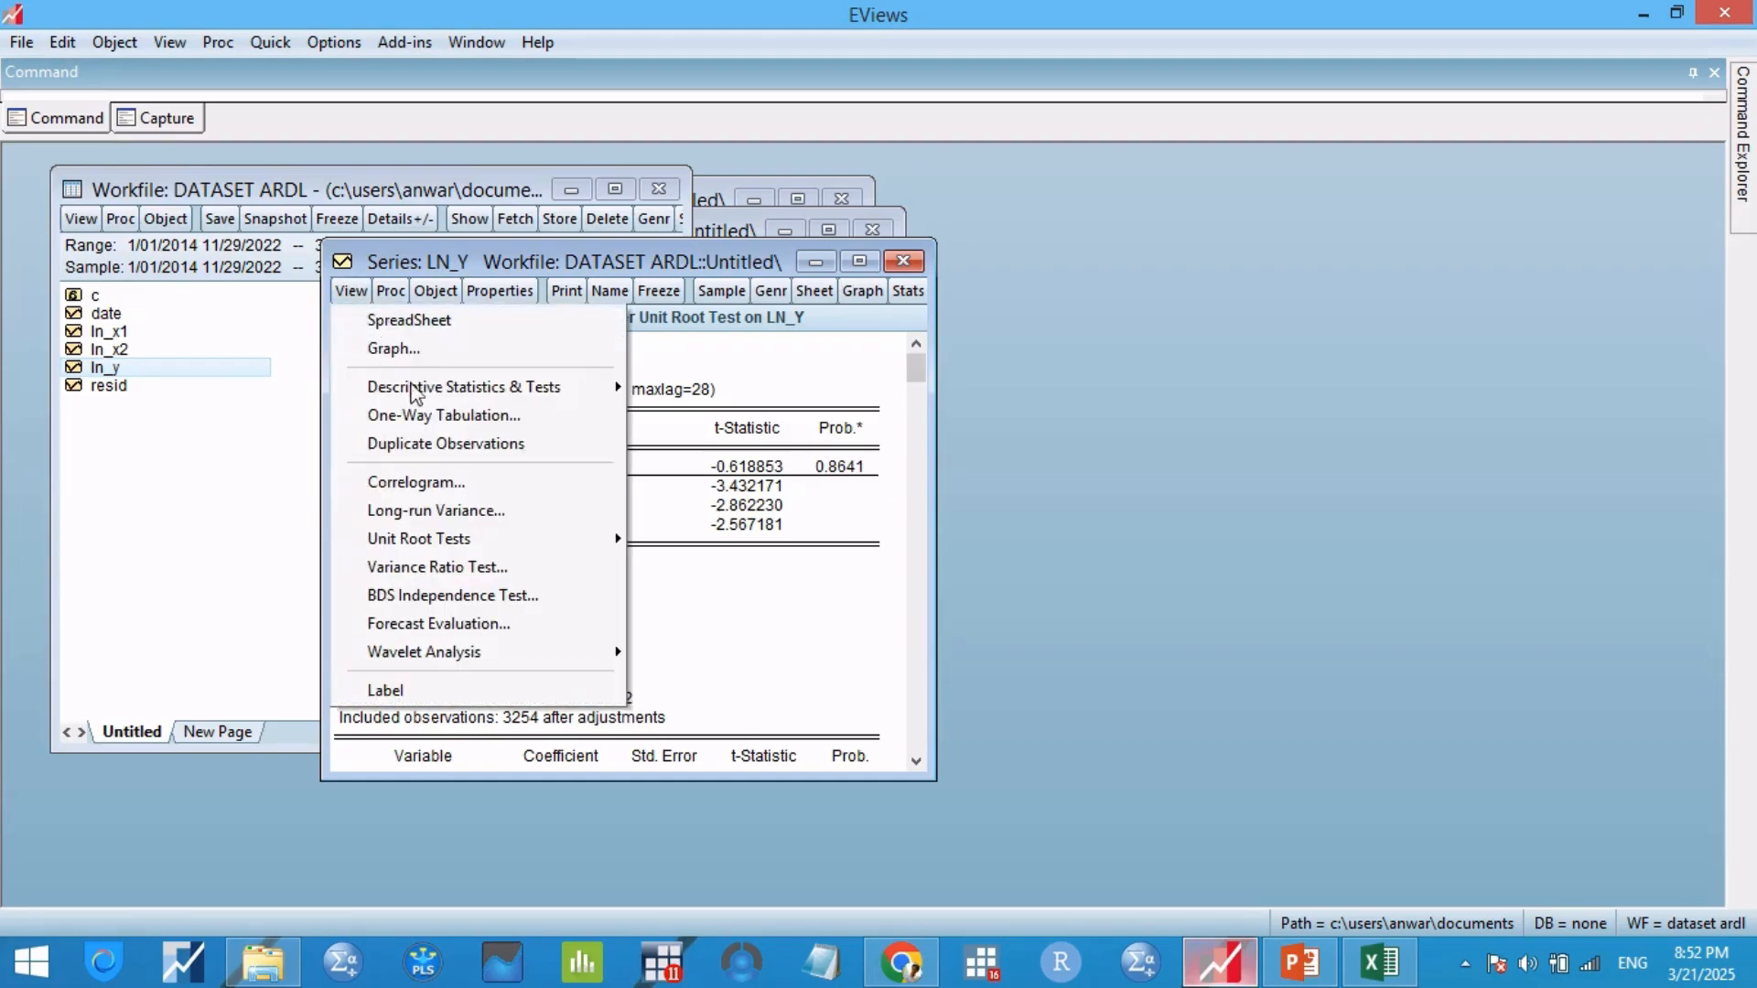
mouse_move(499, 540)
click(739, 545)
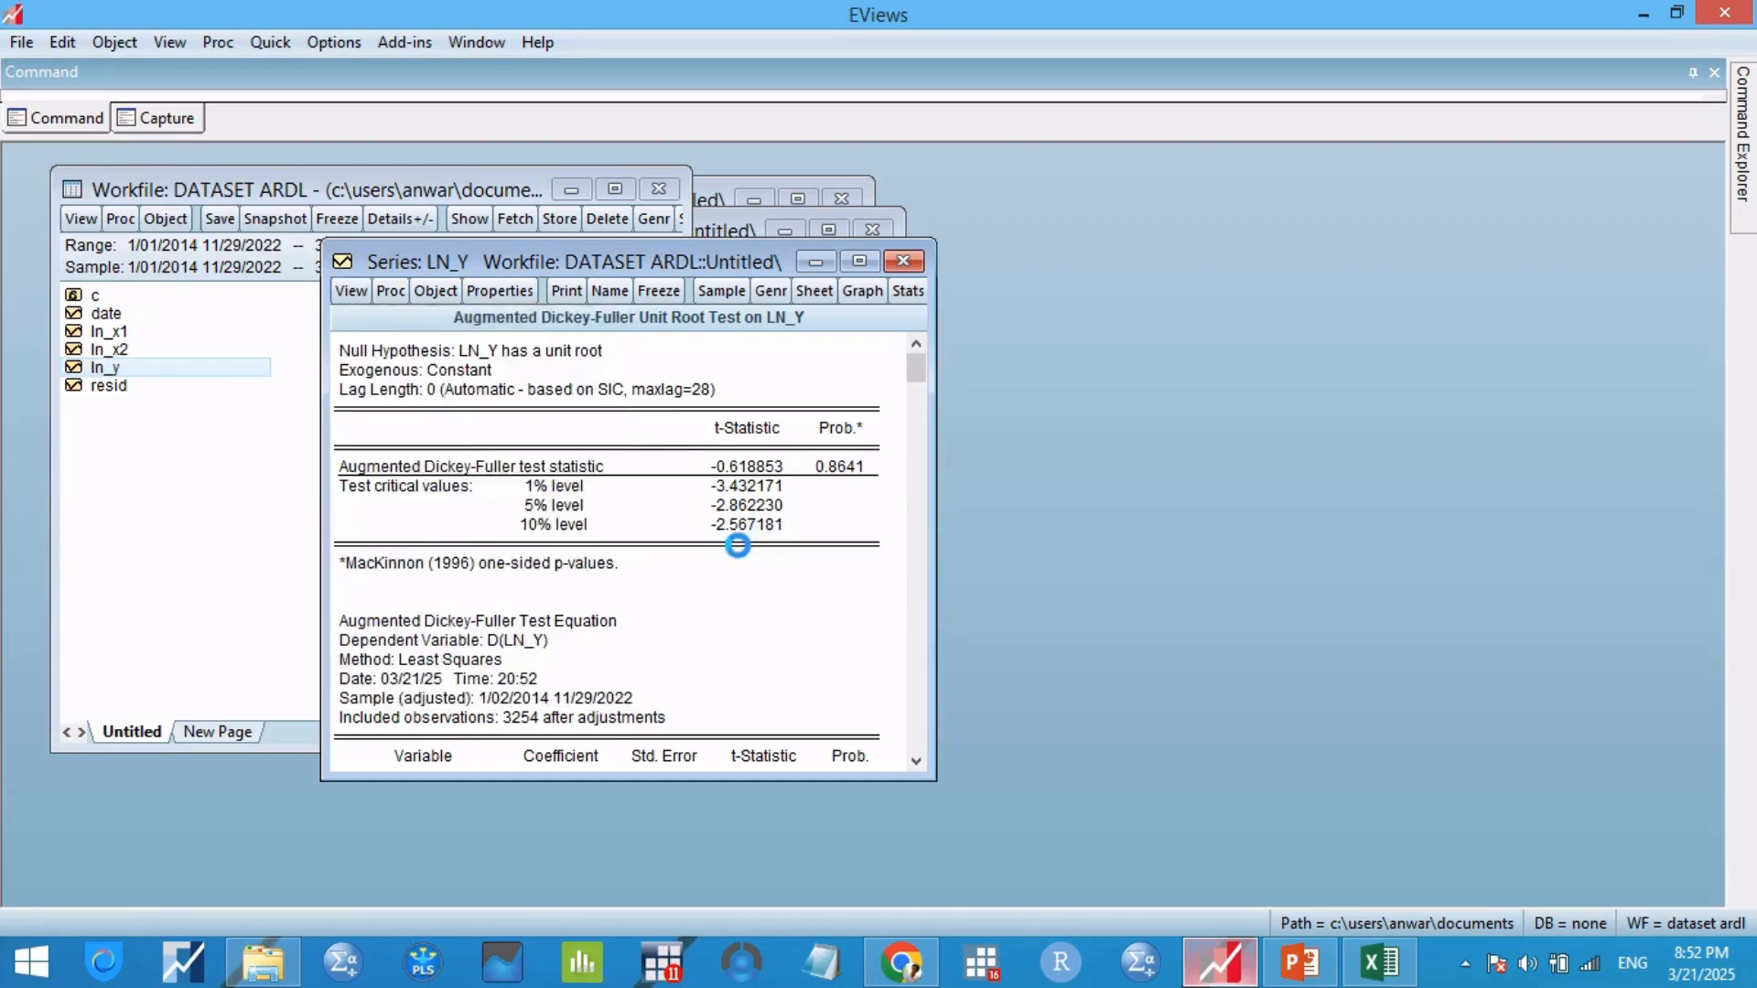
click(455, 474)
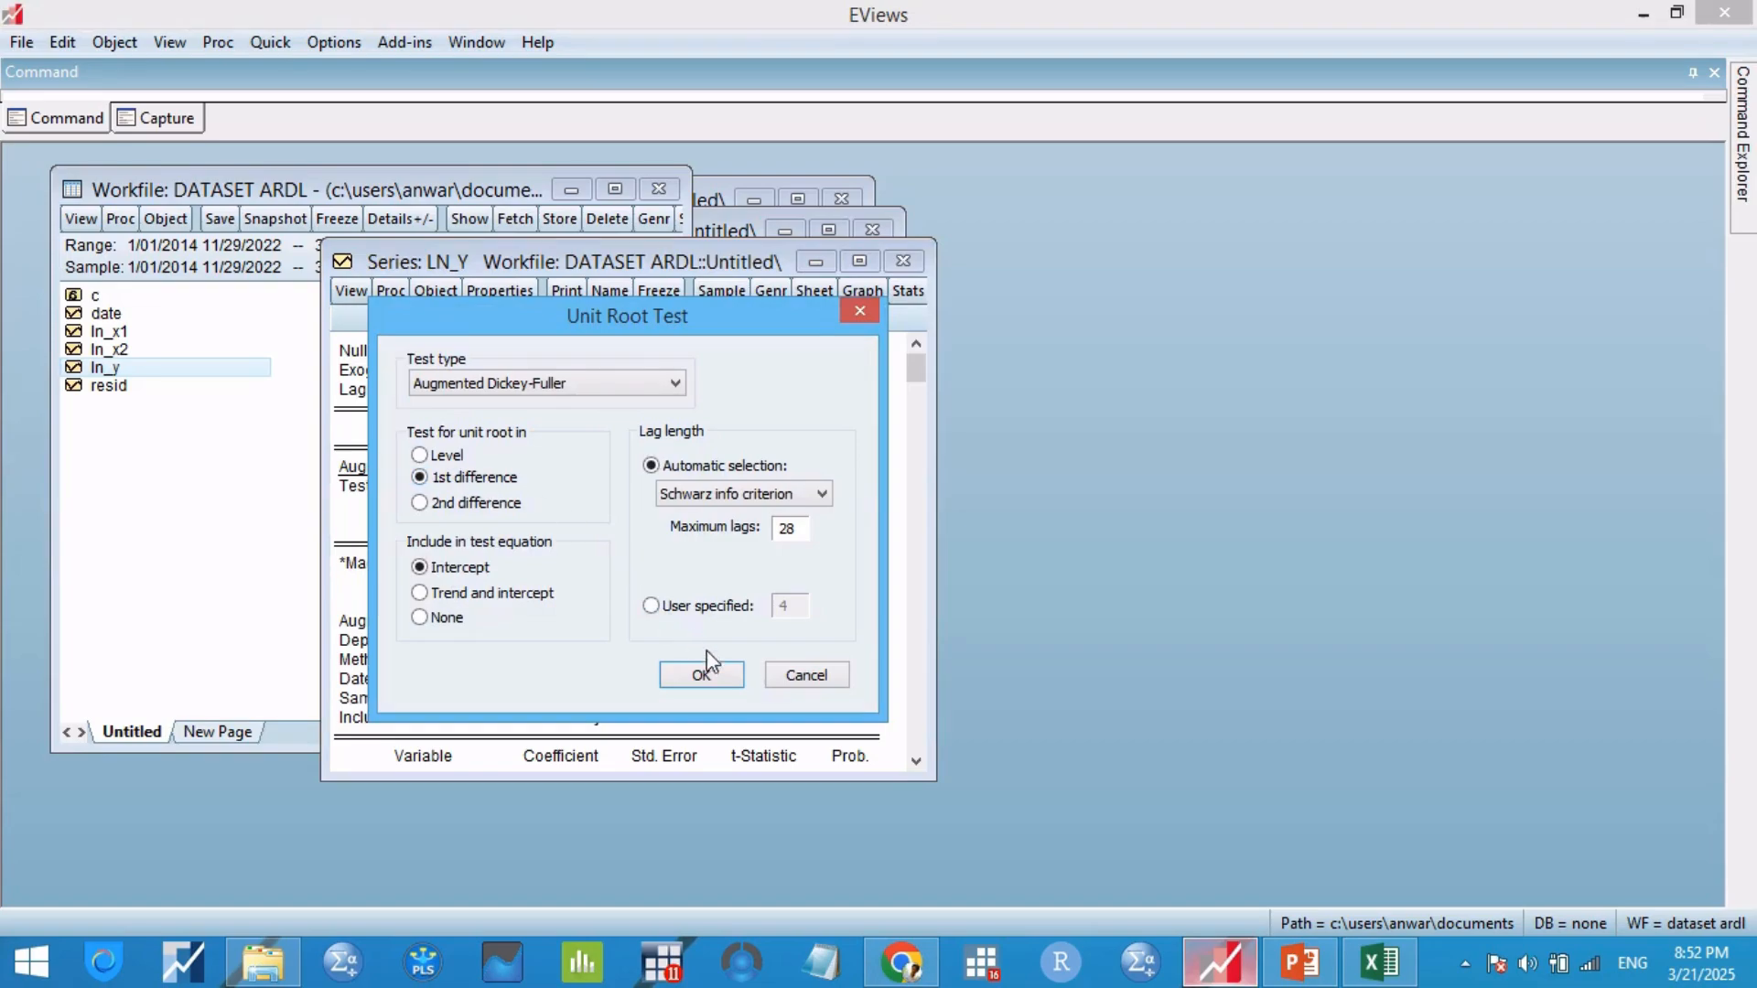
click(702, 675)
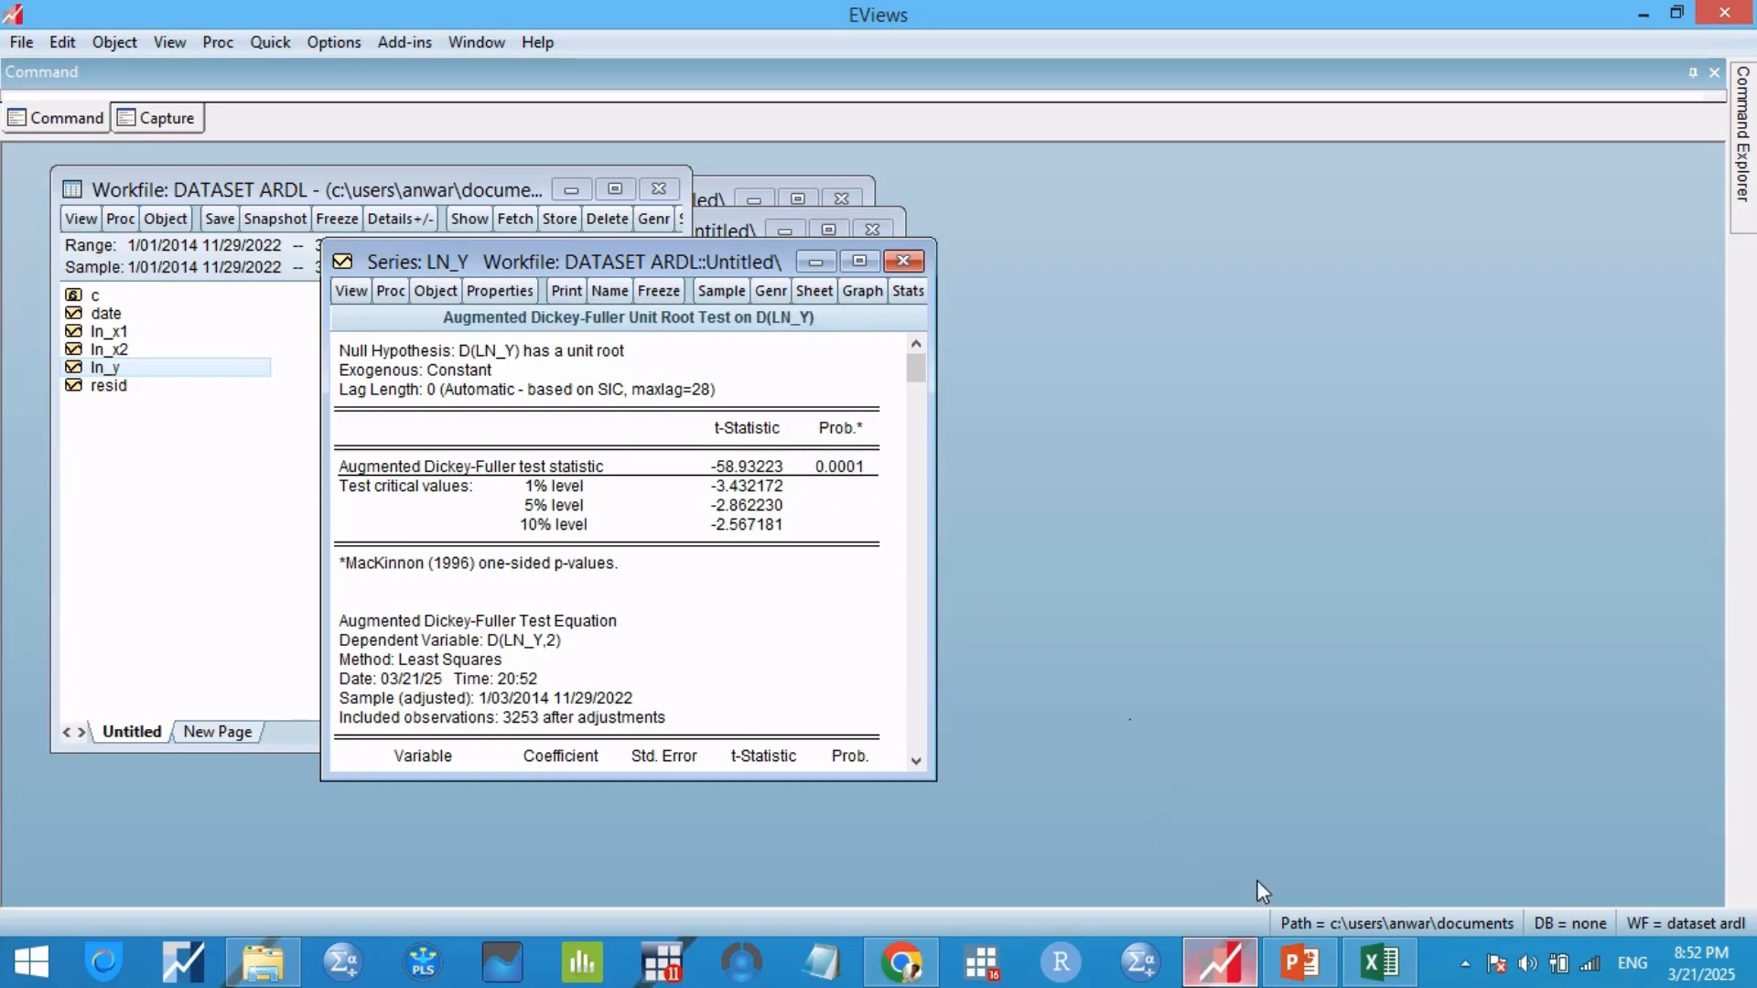
Step: Switch to PowerPoint and review the STASIONERITAS DATA and Kointegrasi Johansen requirements on the LANGKAH slide
click(1300, 961)
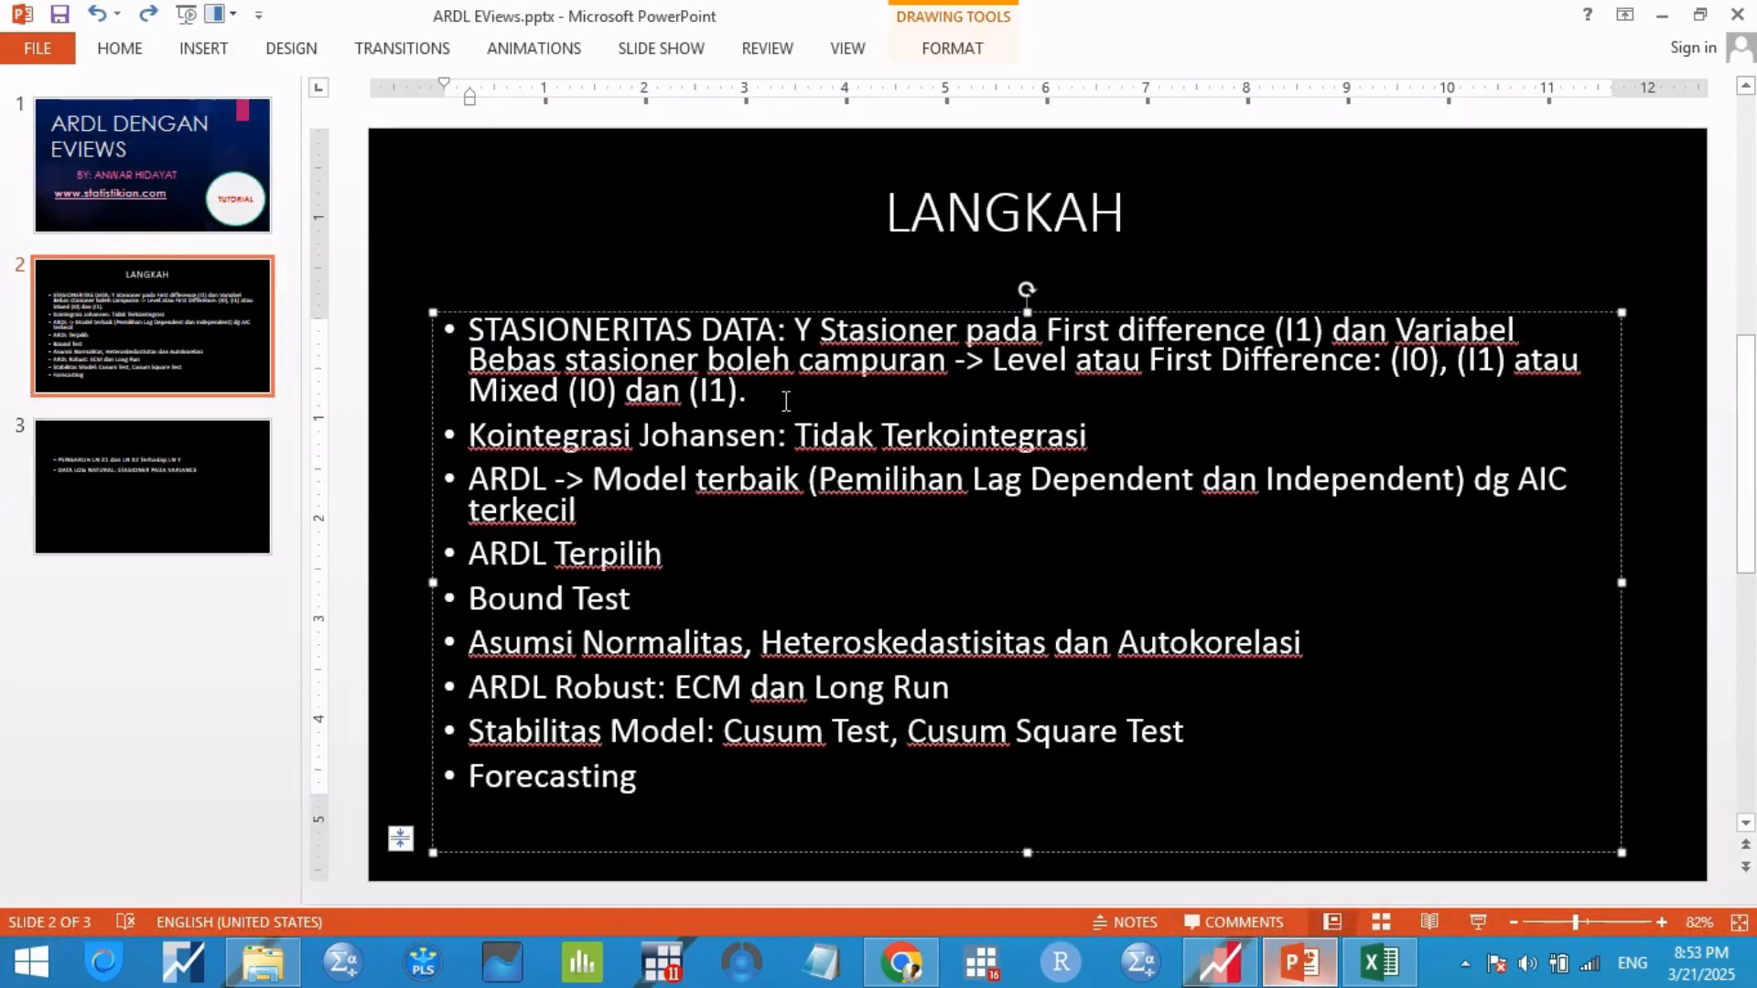
mouse_move(778, 403)
mouse_down()
mouse_move(476, 393)
mouse_move(451, 312)
mouse_up()
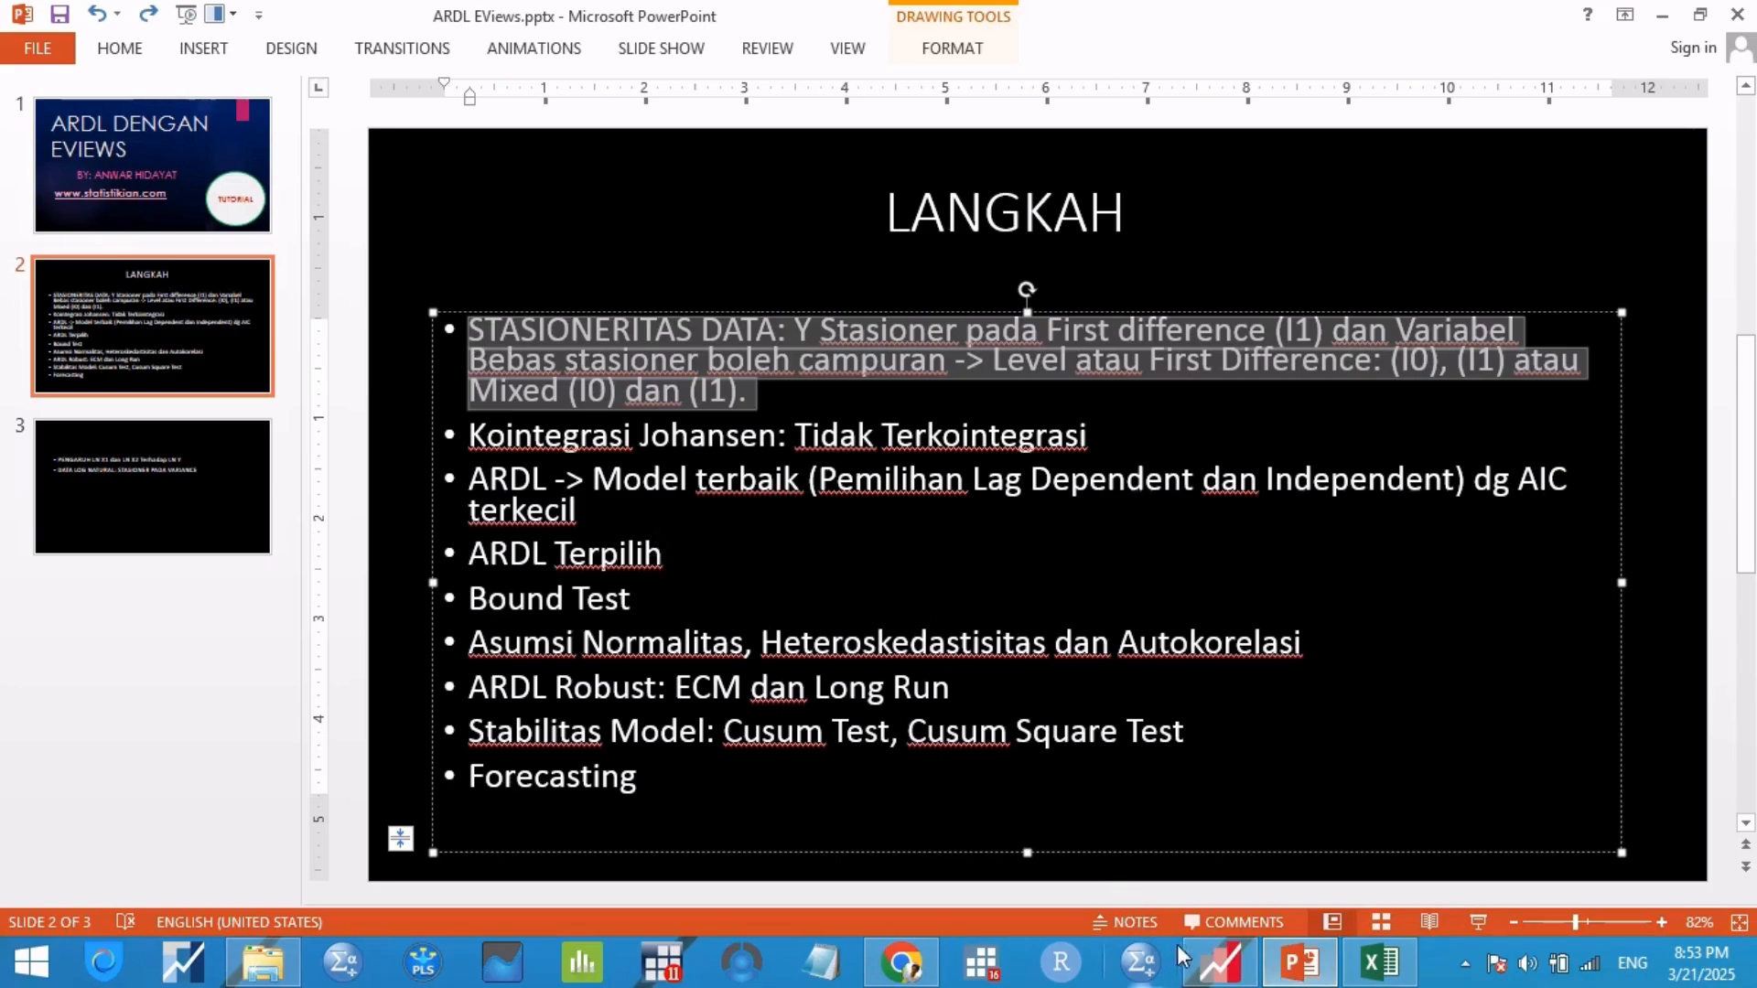
click(610, 435)
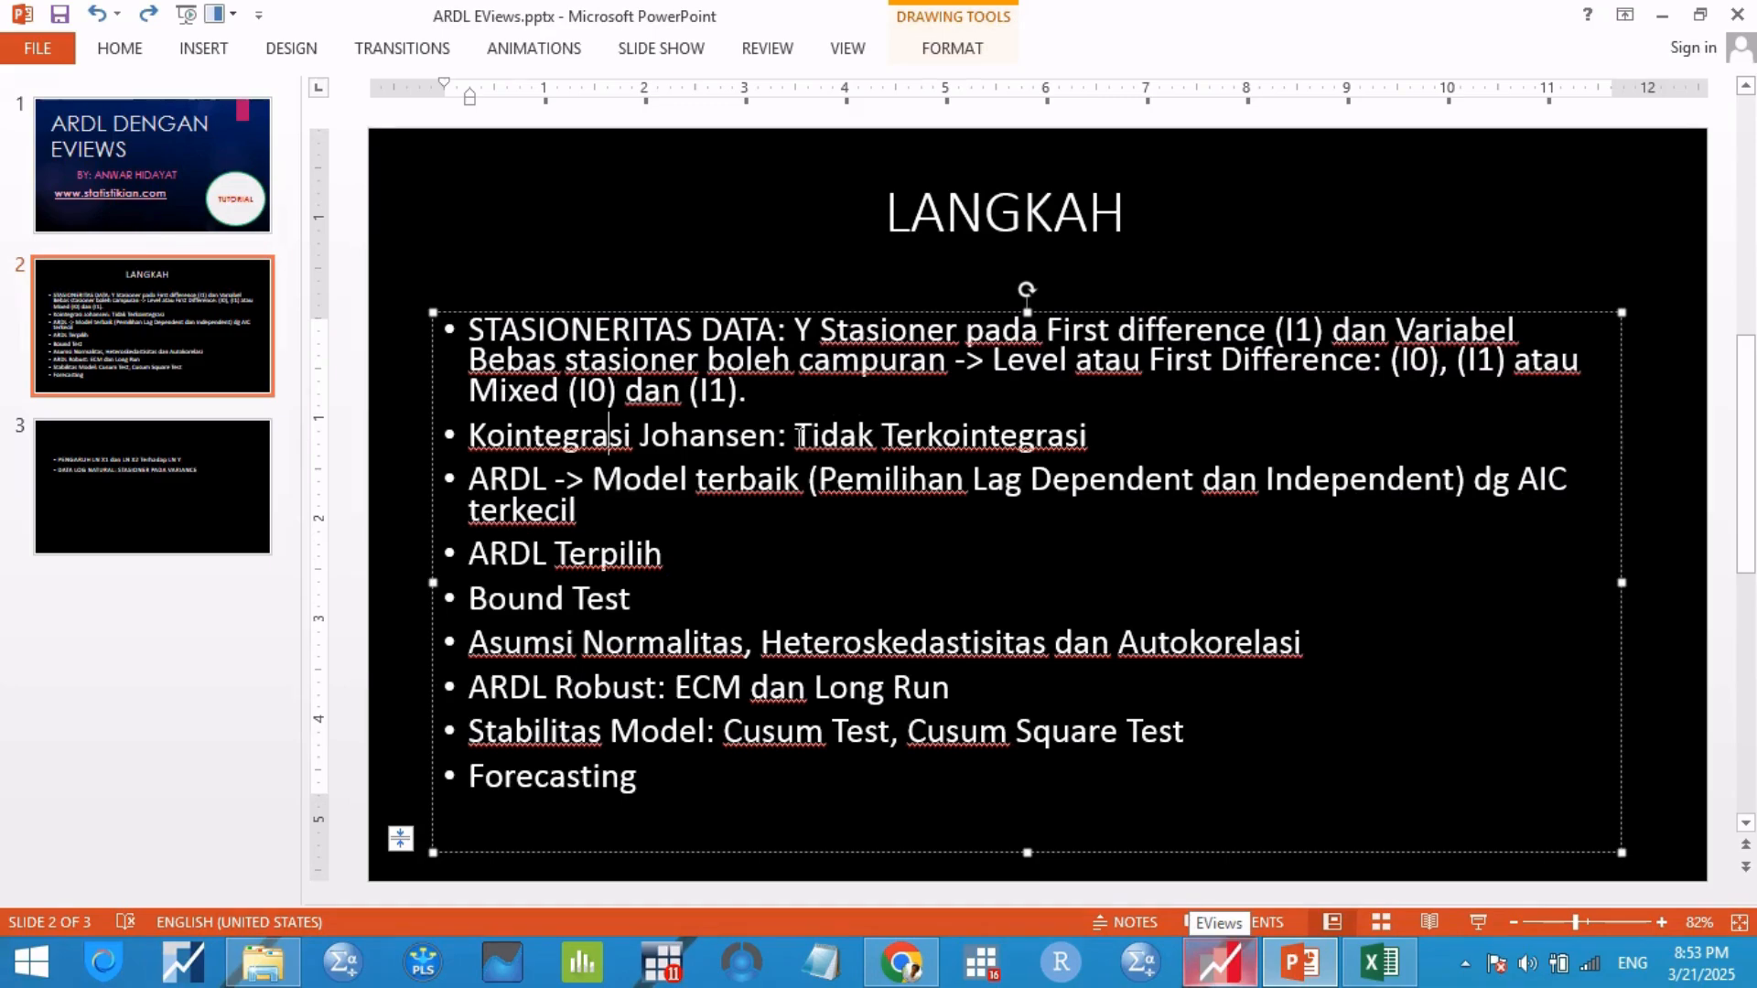
drag(794, 436, 1040, 434)
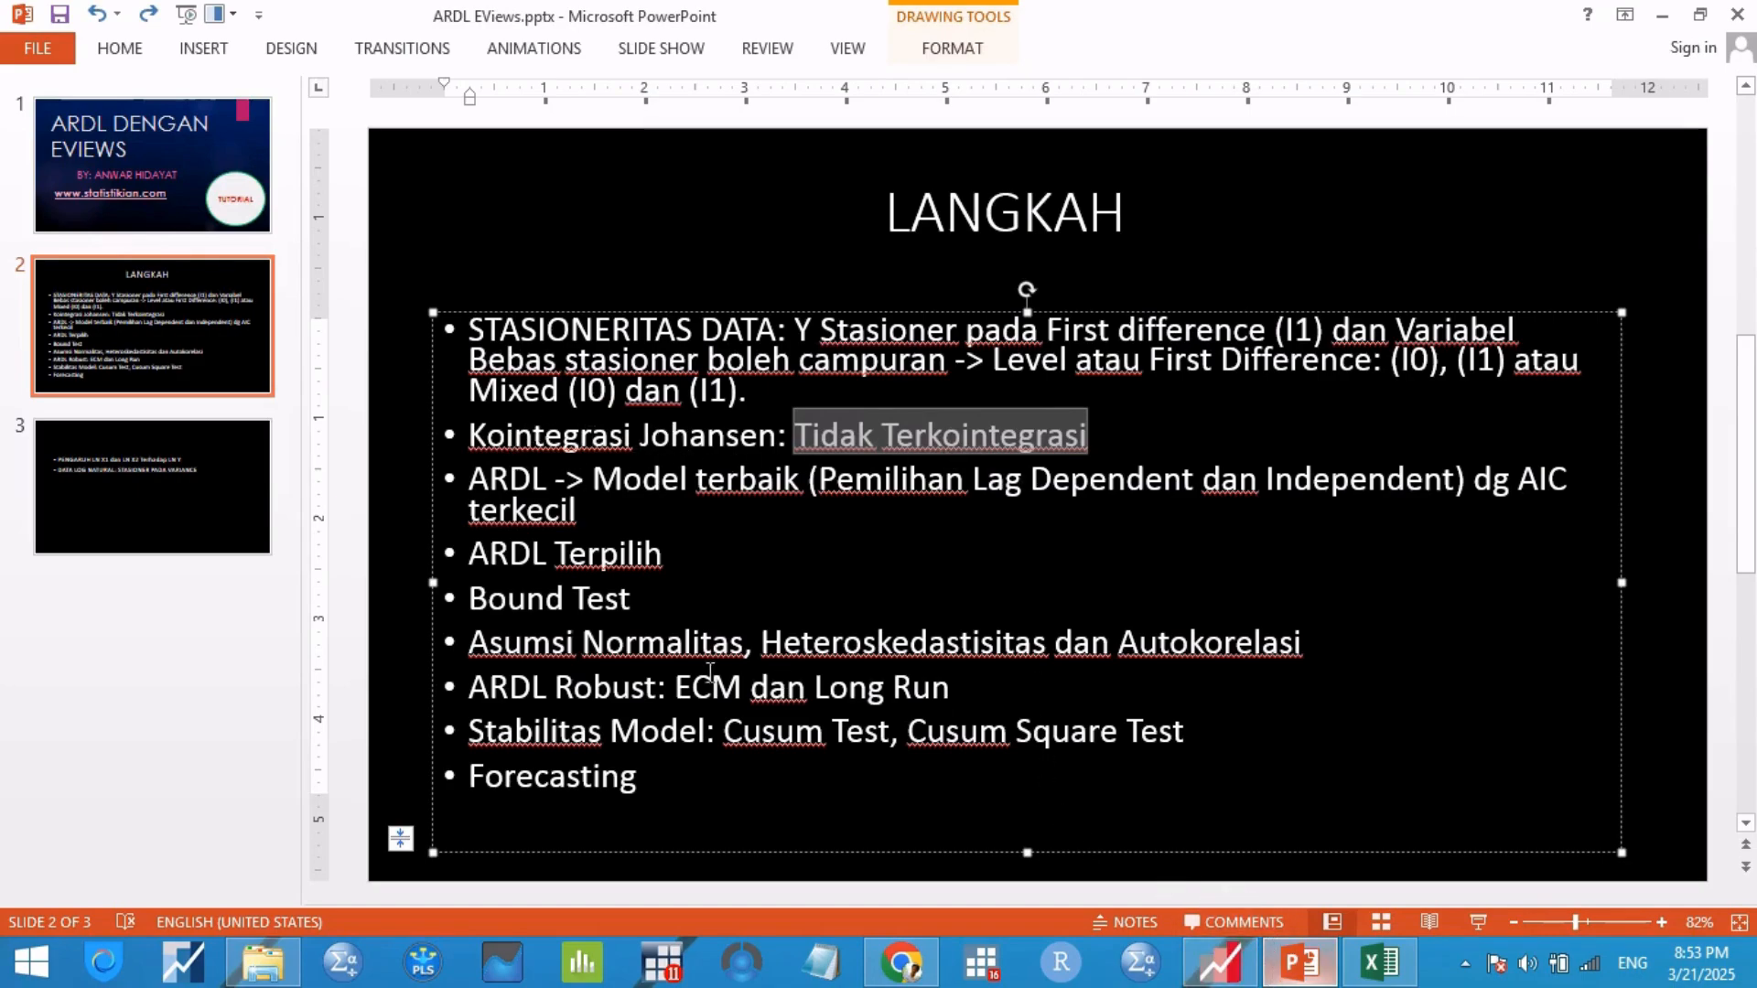
Step: Extend the Bound Test bullet on the LANGKAH slide to read "Bound Test: Terkointegrasi"
drag(468, 598, 631, 599)
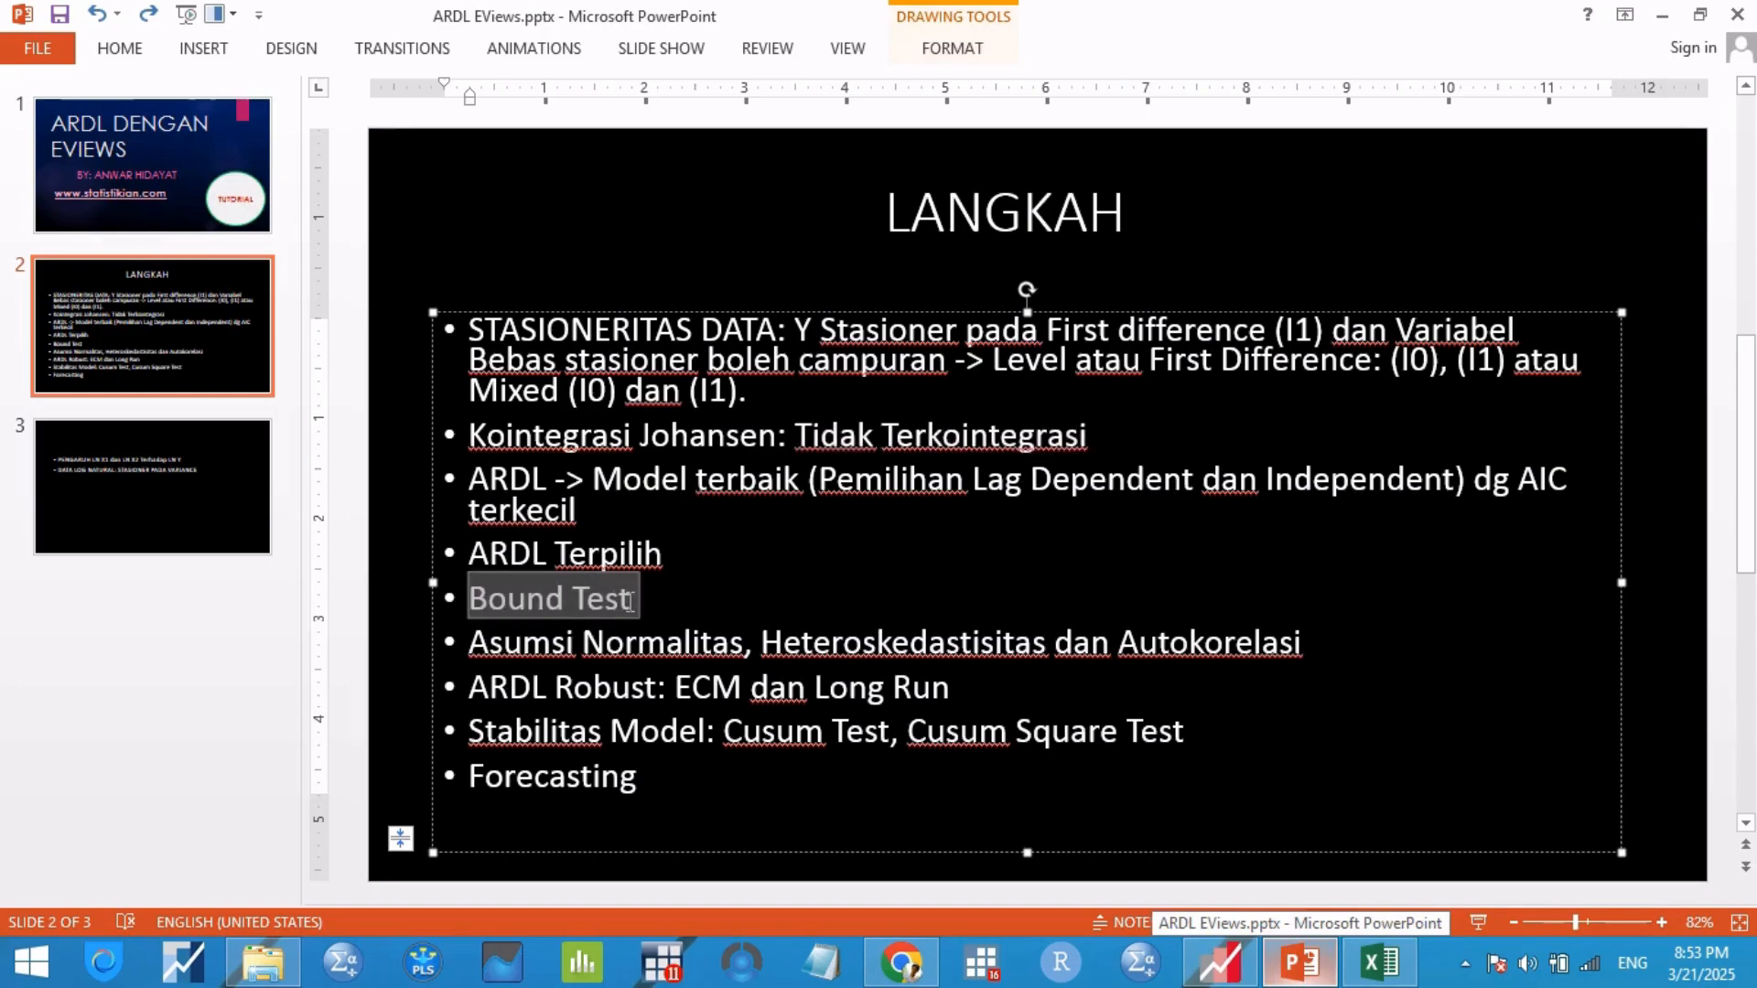
click(711, 595)
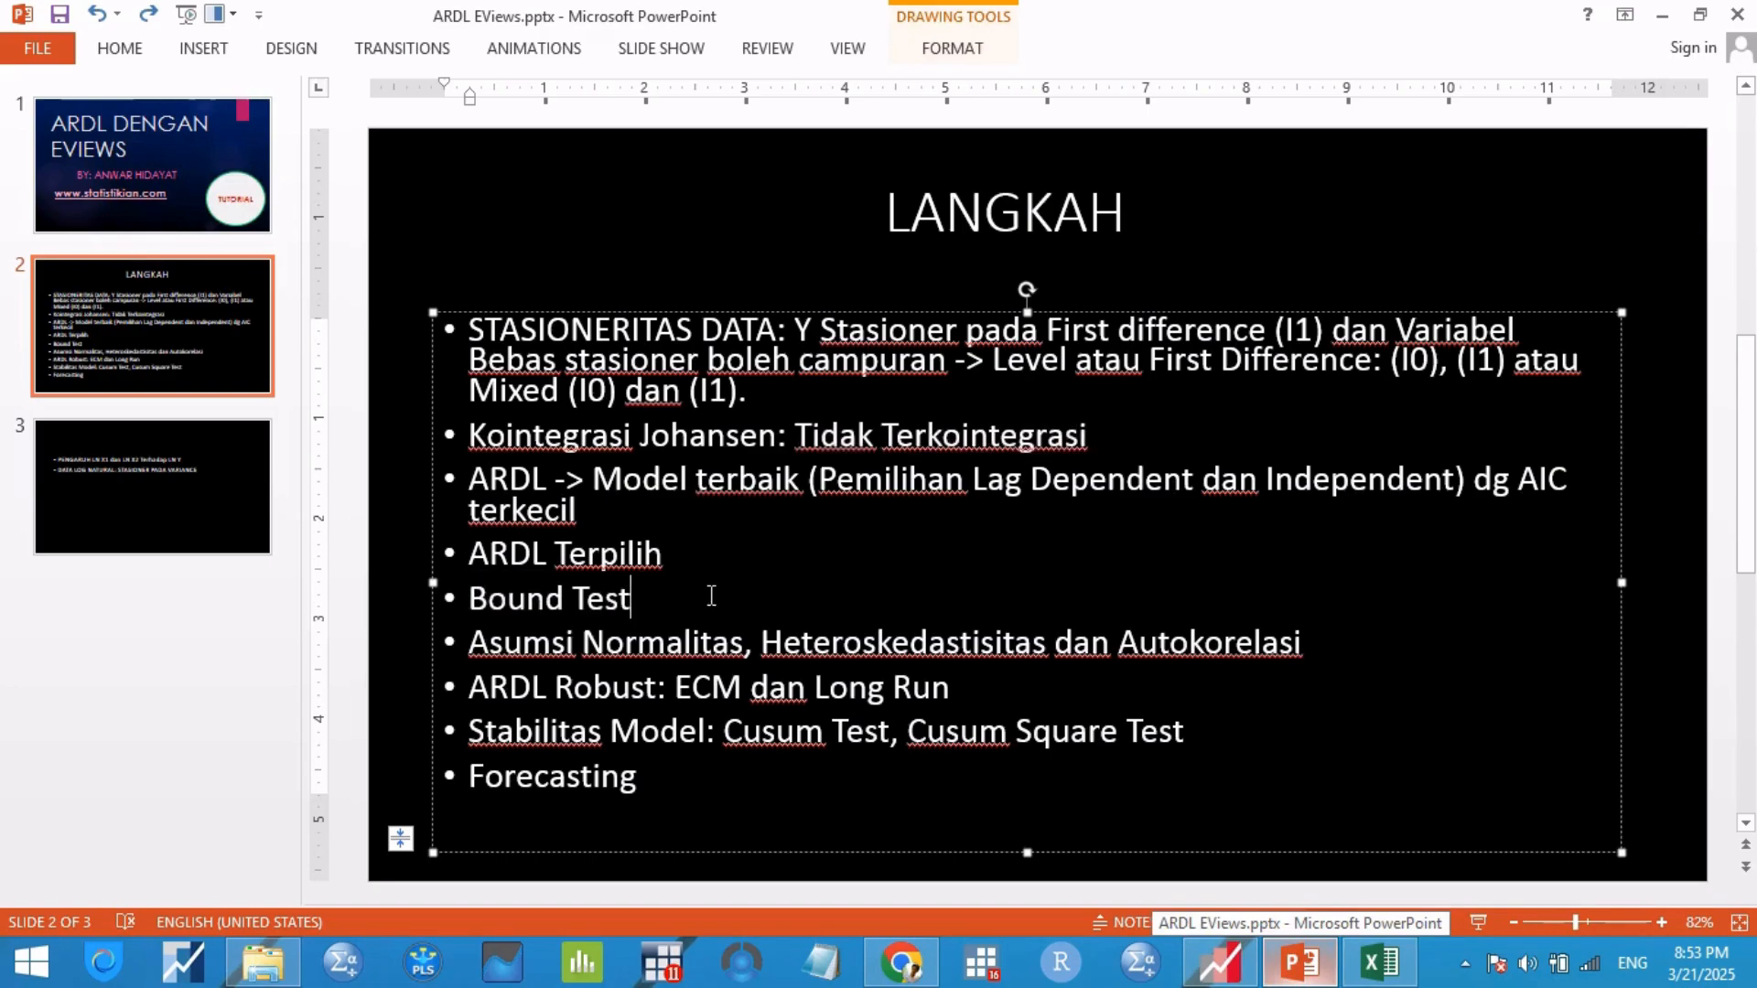
text(: )
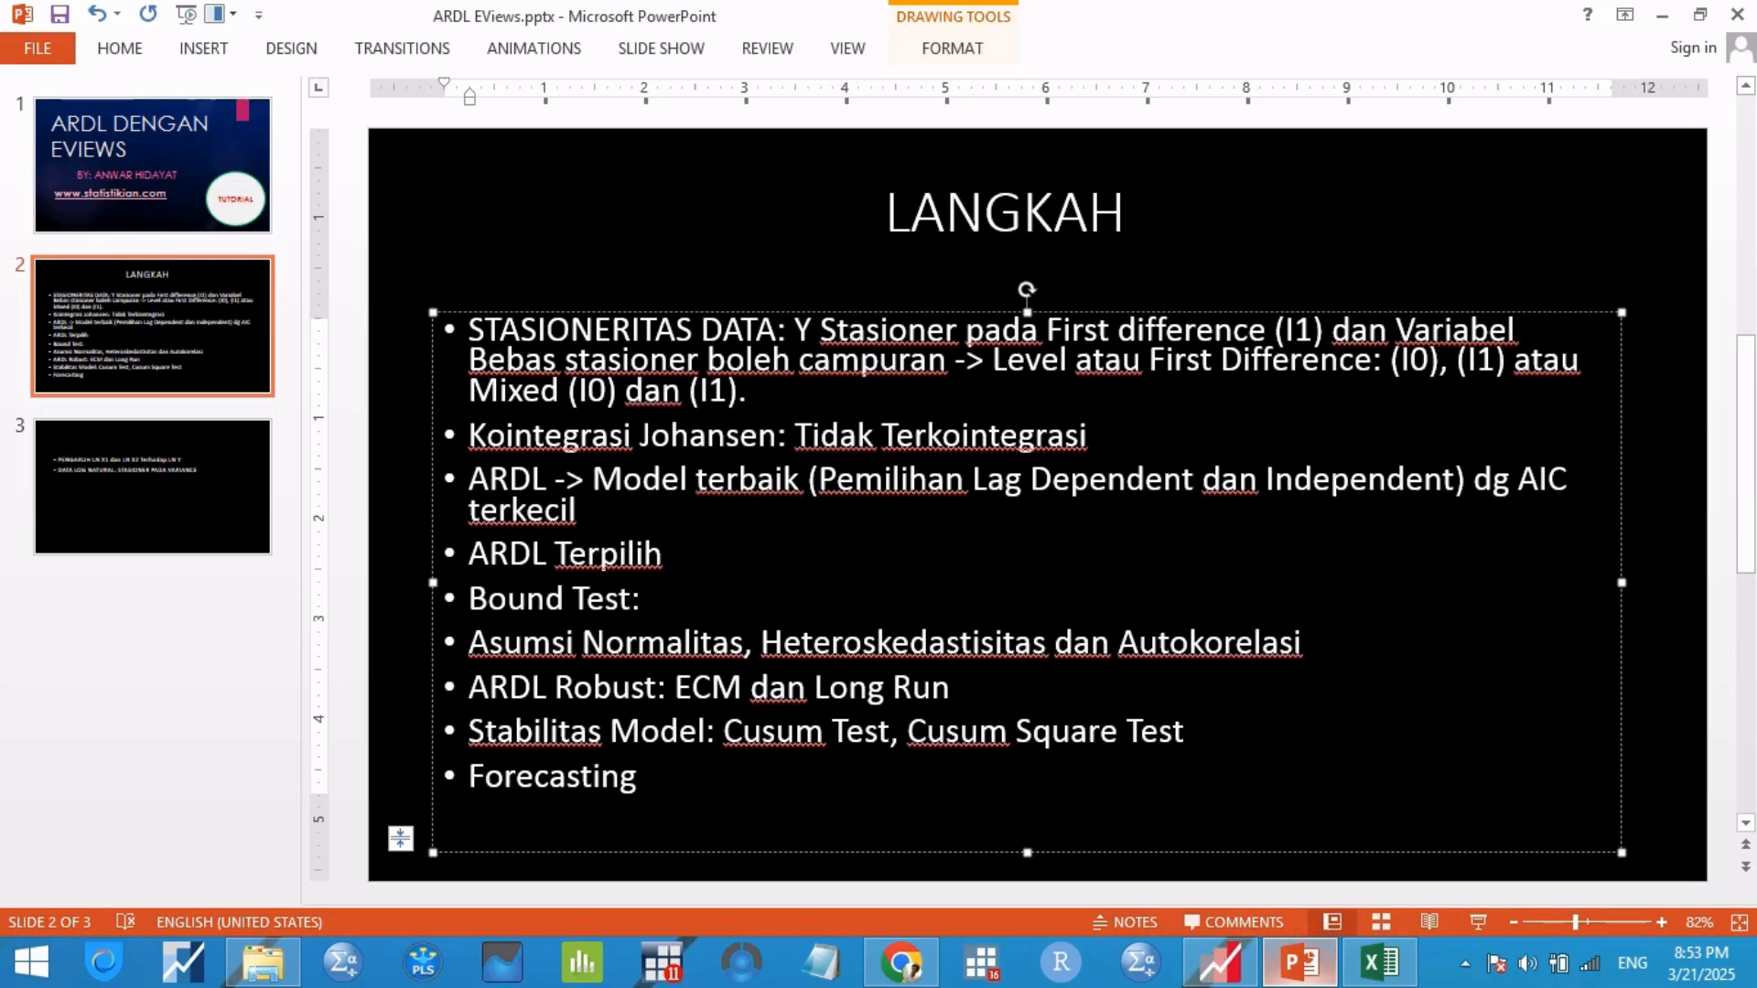
text(Terkoin)
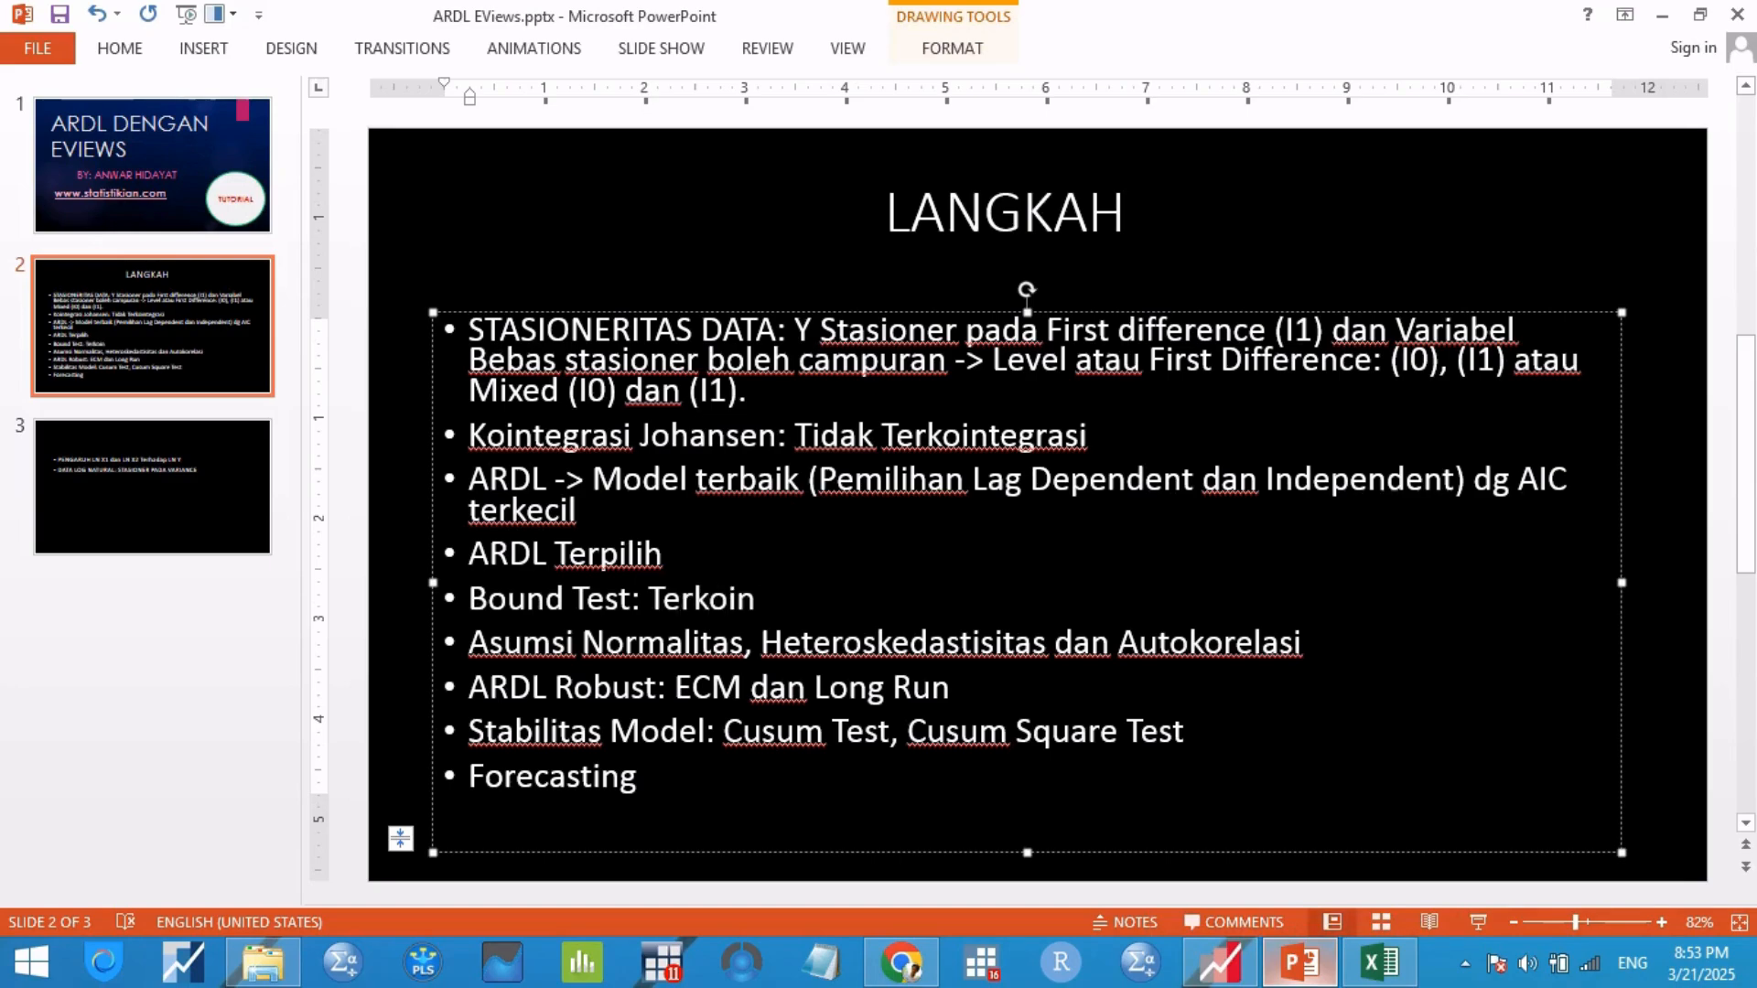
text(tegrasi)
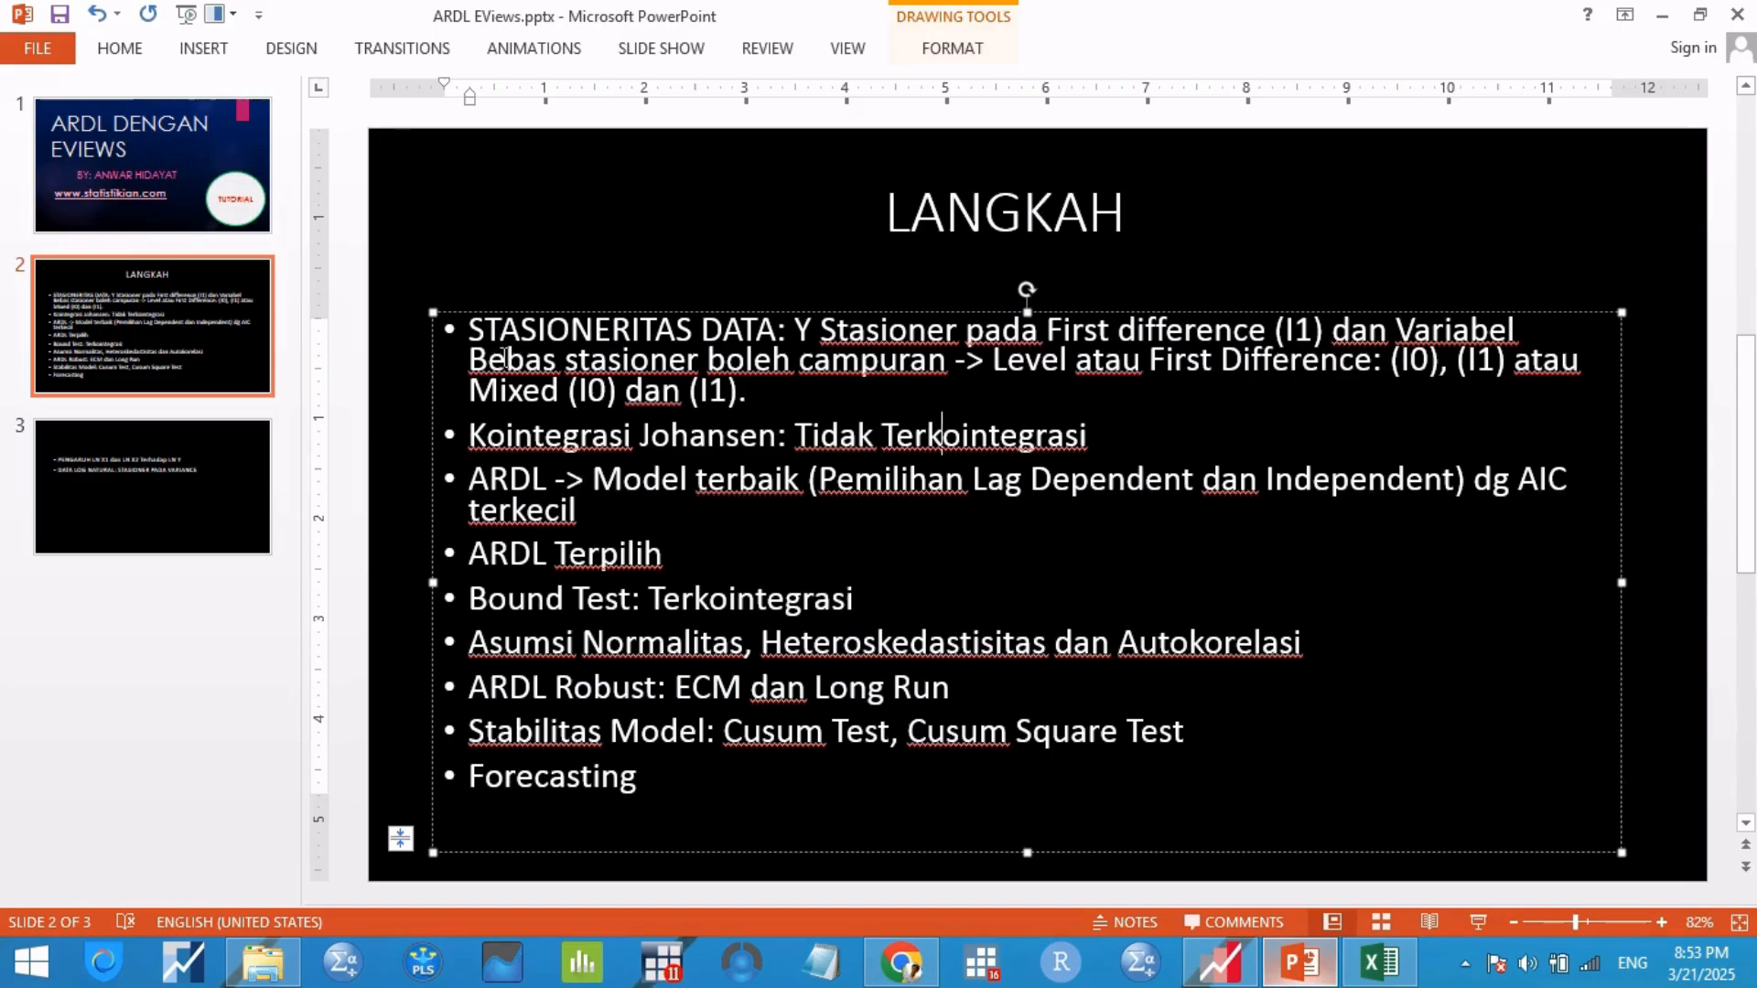
click(533, 435)
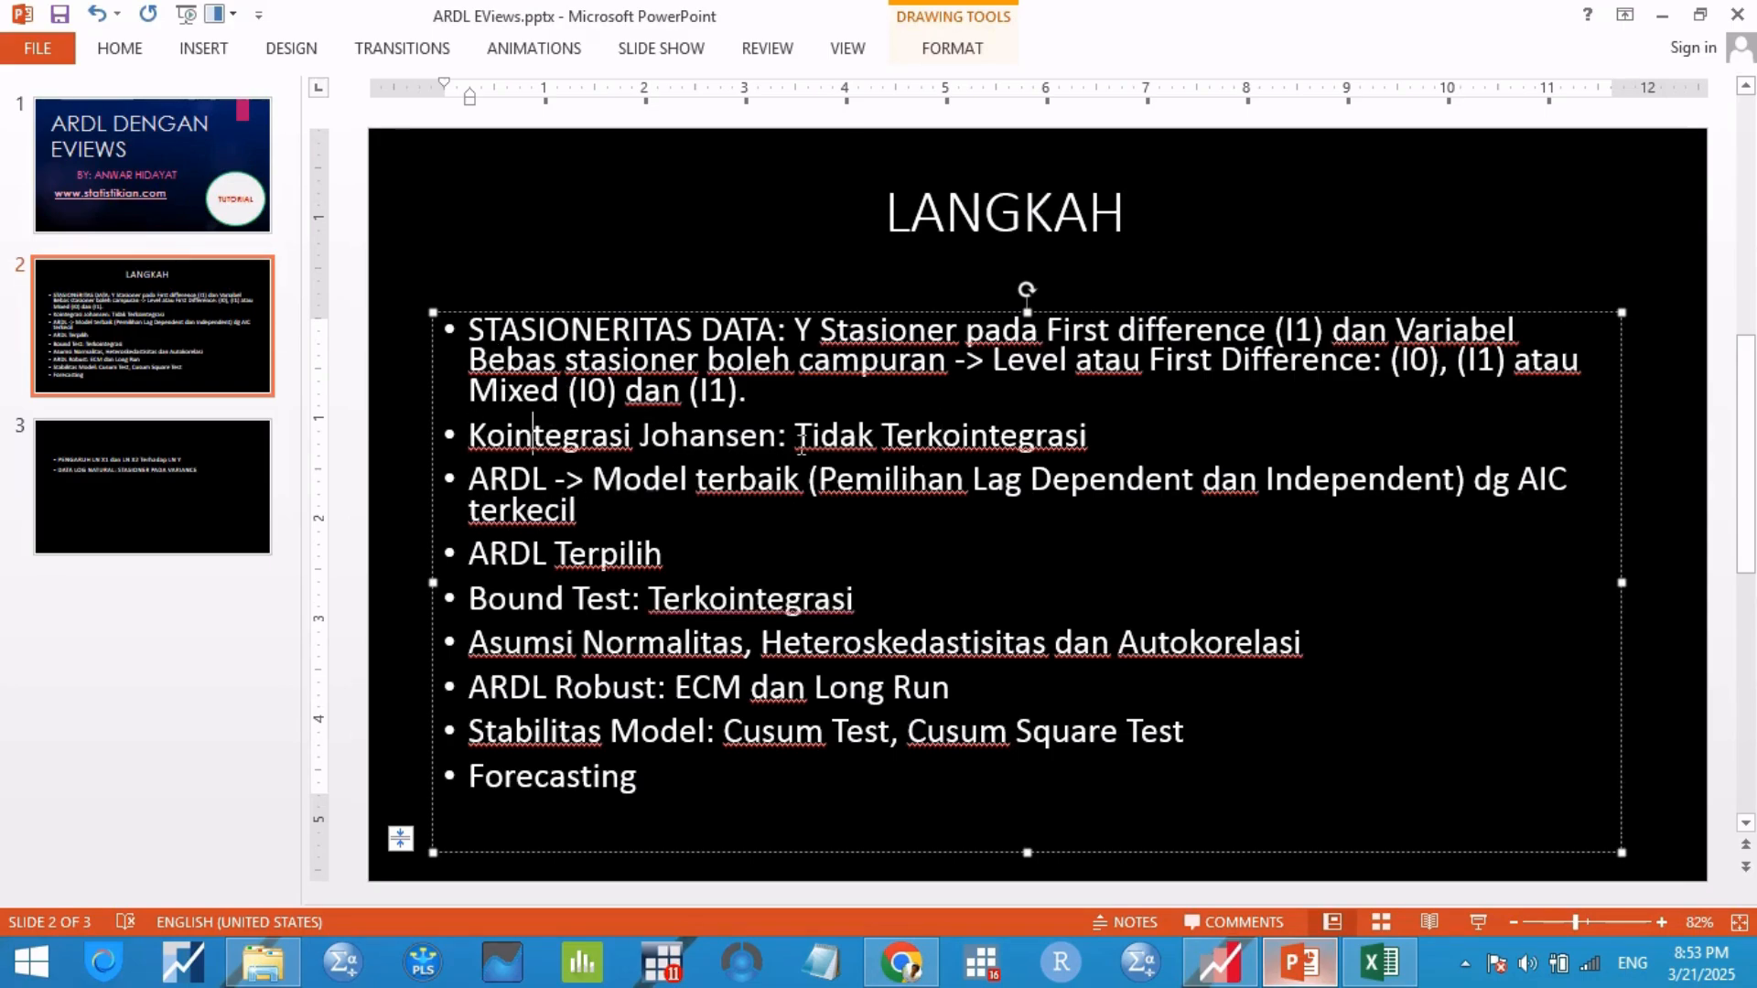
Step: Switch back to EViews and close the LN_Y, LN_X2 and LN_X1 series windows
click(1191, 981)
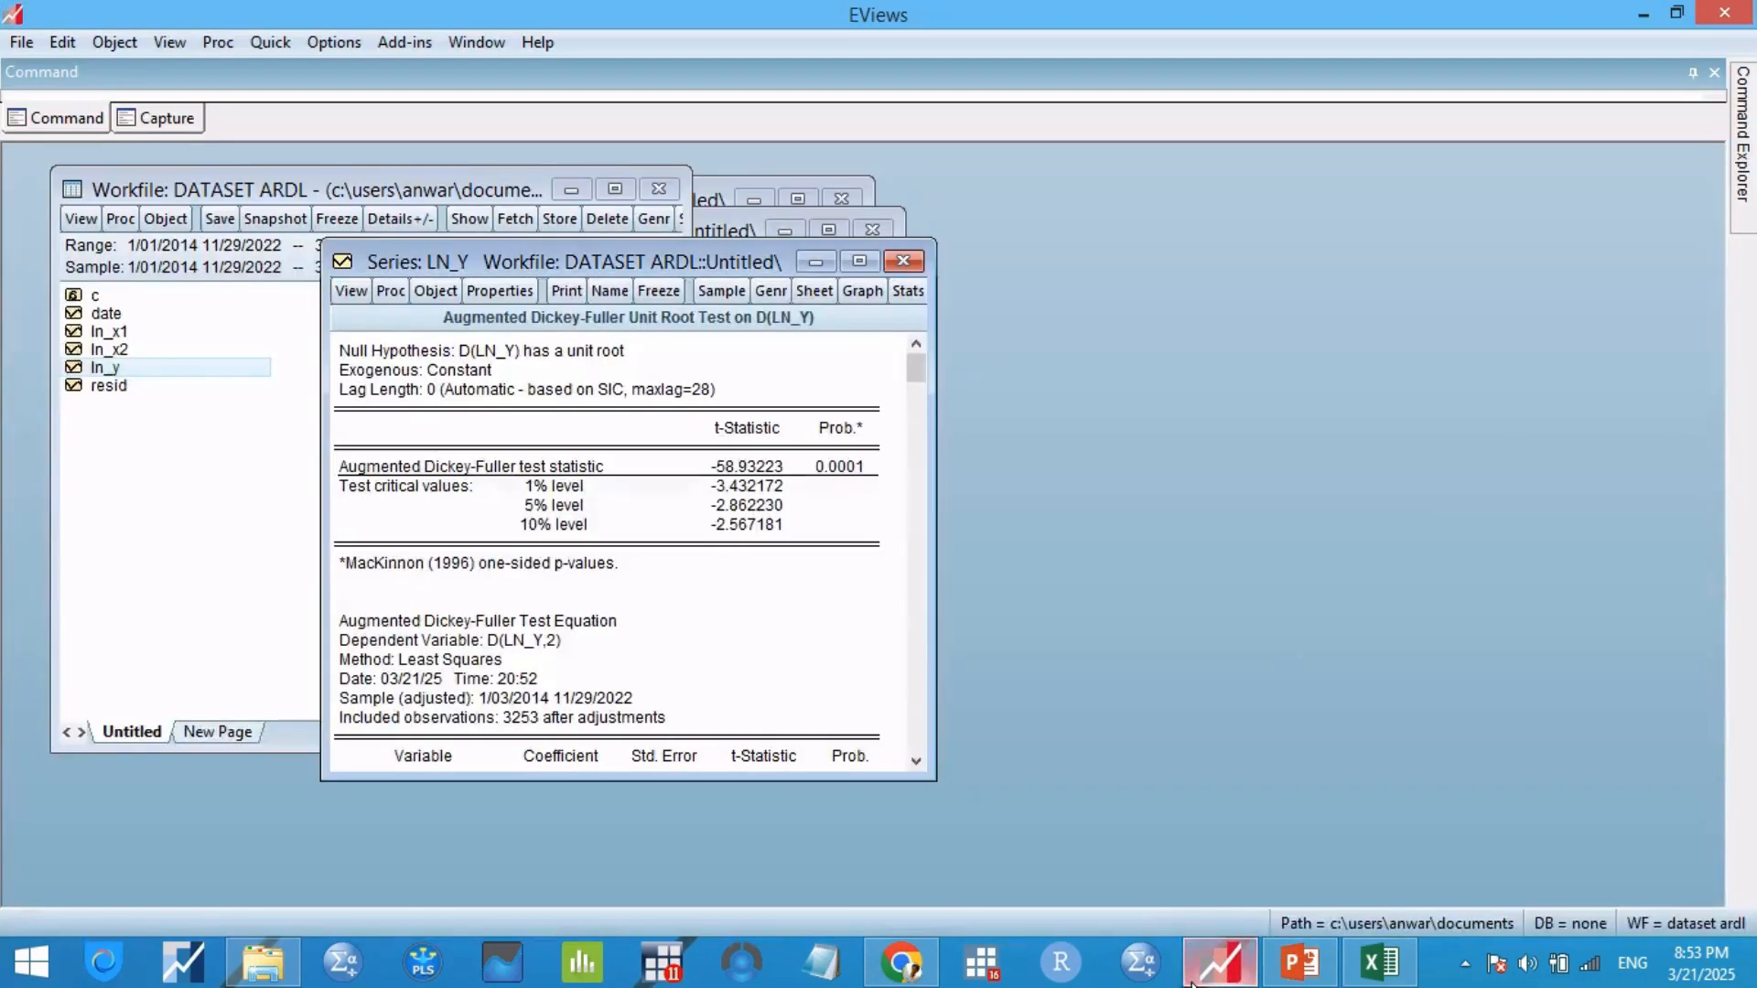
click(904, 262)
click(872, 229)
click(842, 198)
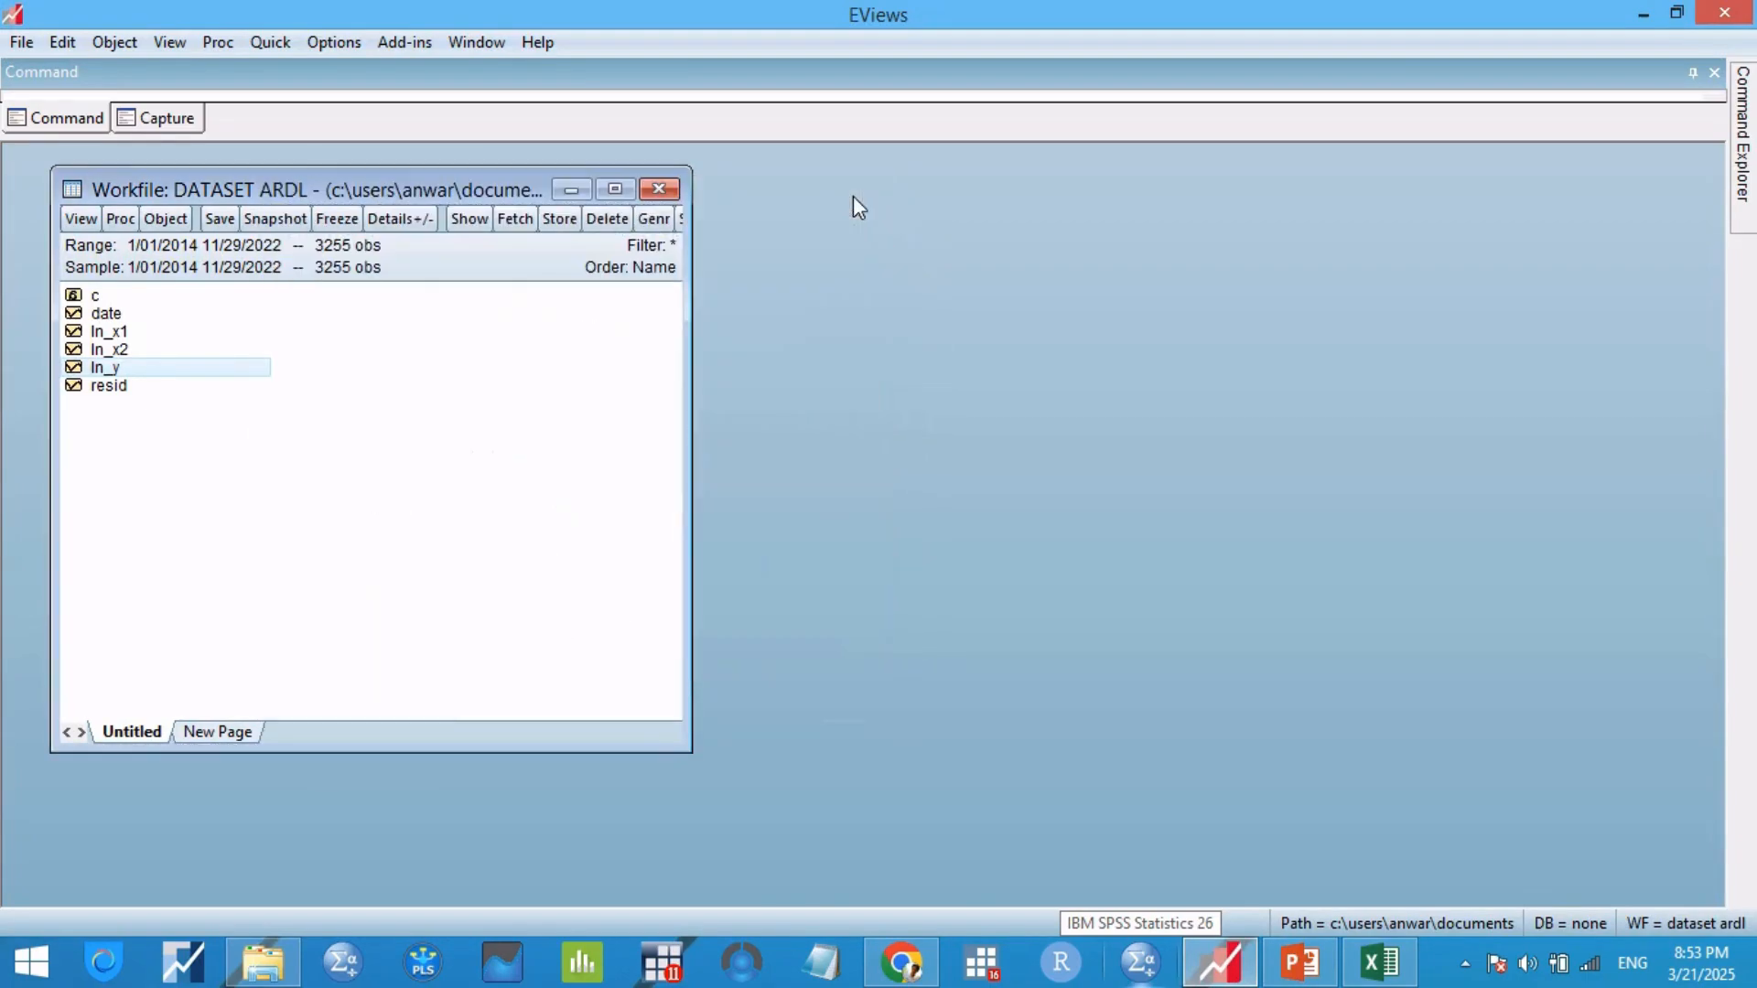
Step: Open ln_y, ln_x1 and ln_x2 together as a group, name it group01 and place its window beside the workfile
ctrl+click(139, 333)
ctrl+click(142, 353)
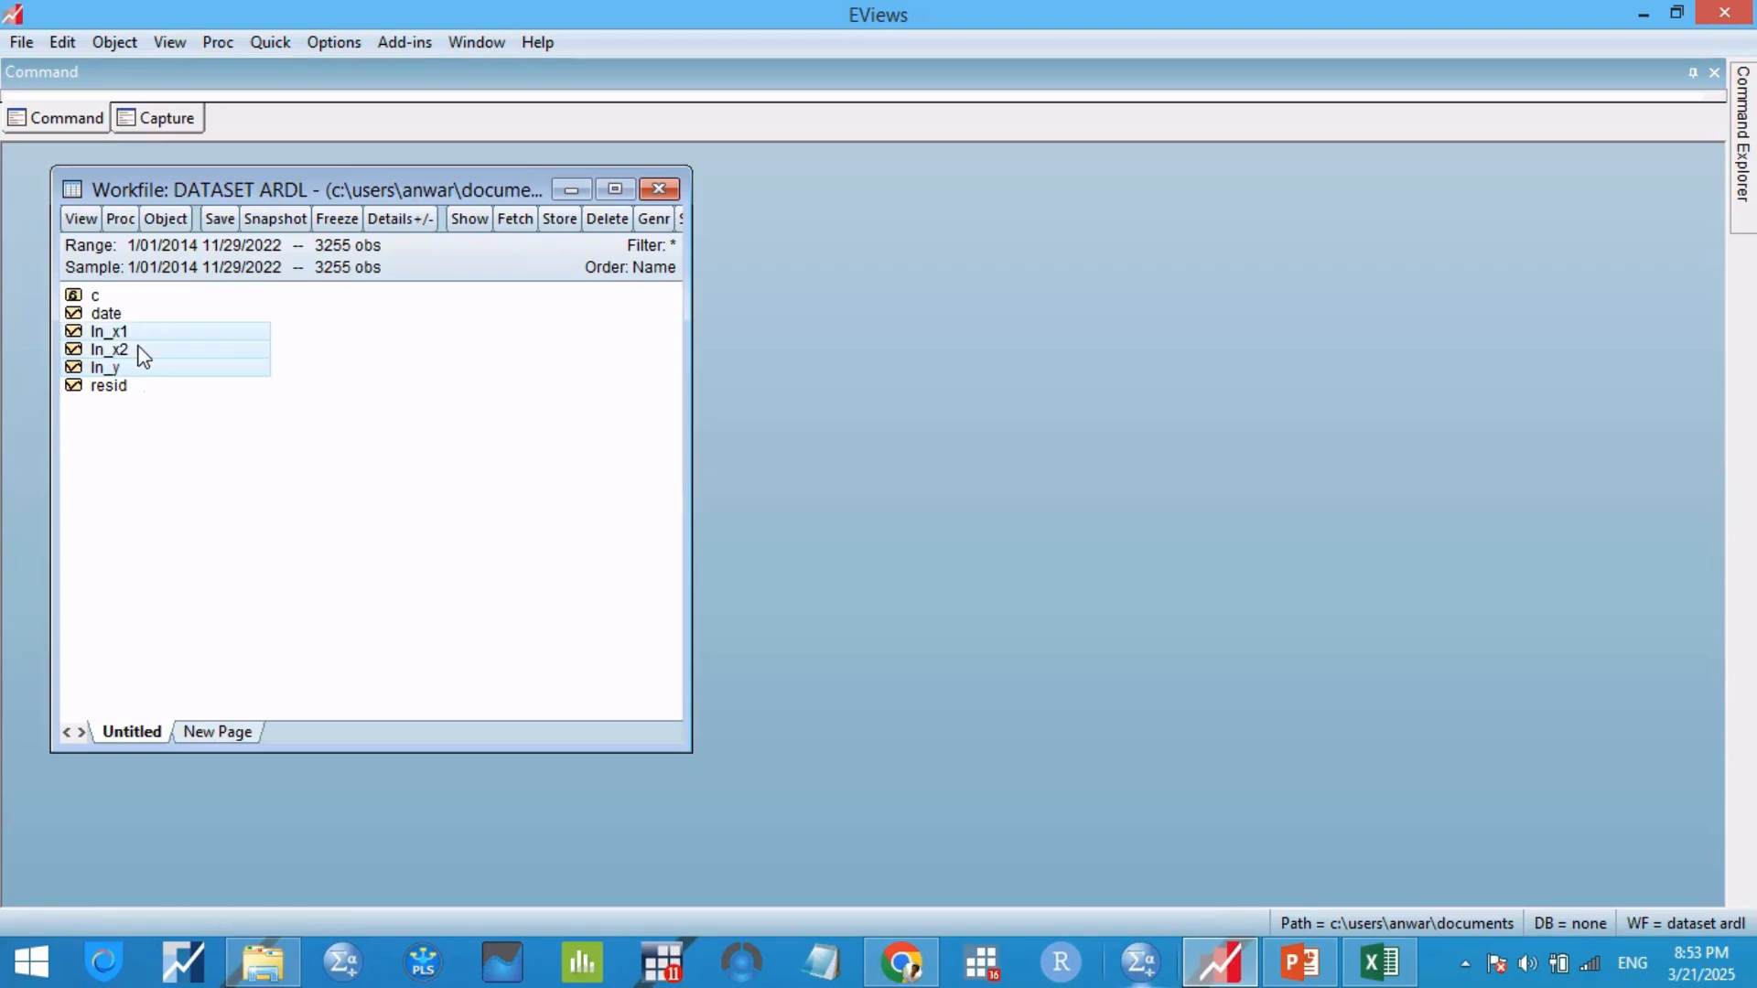
right_click(142, 357)
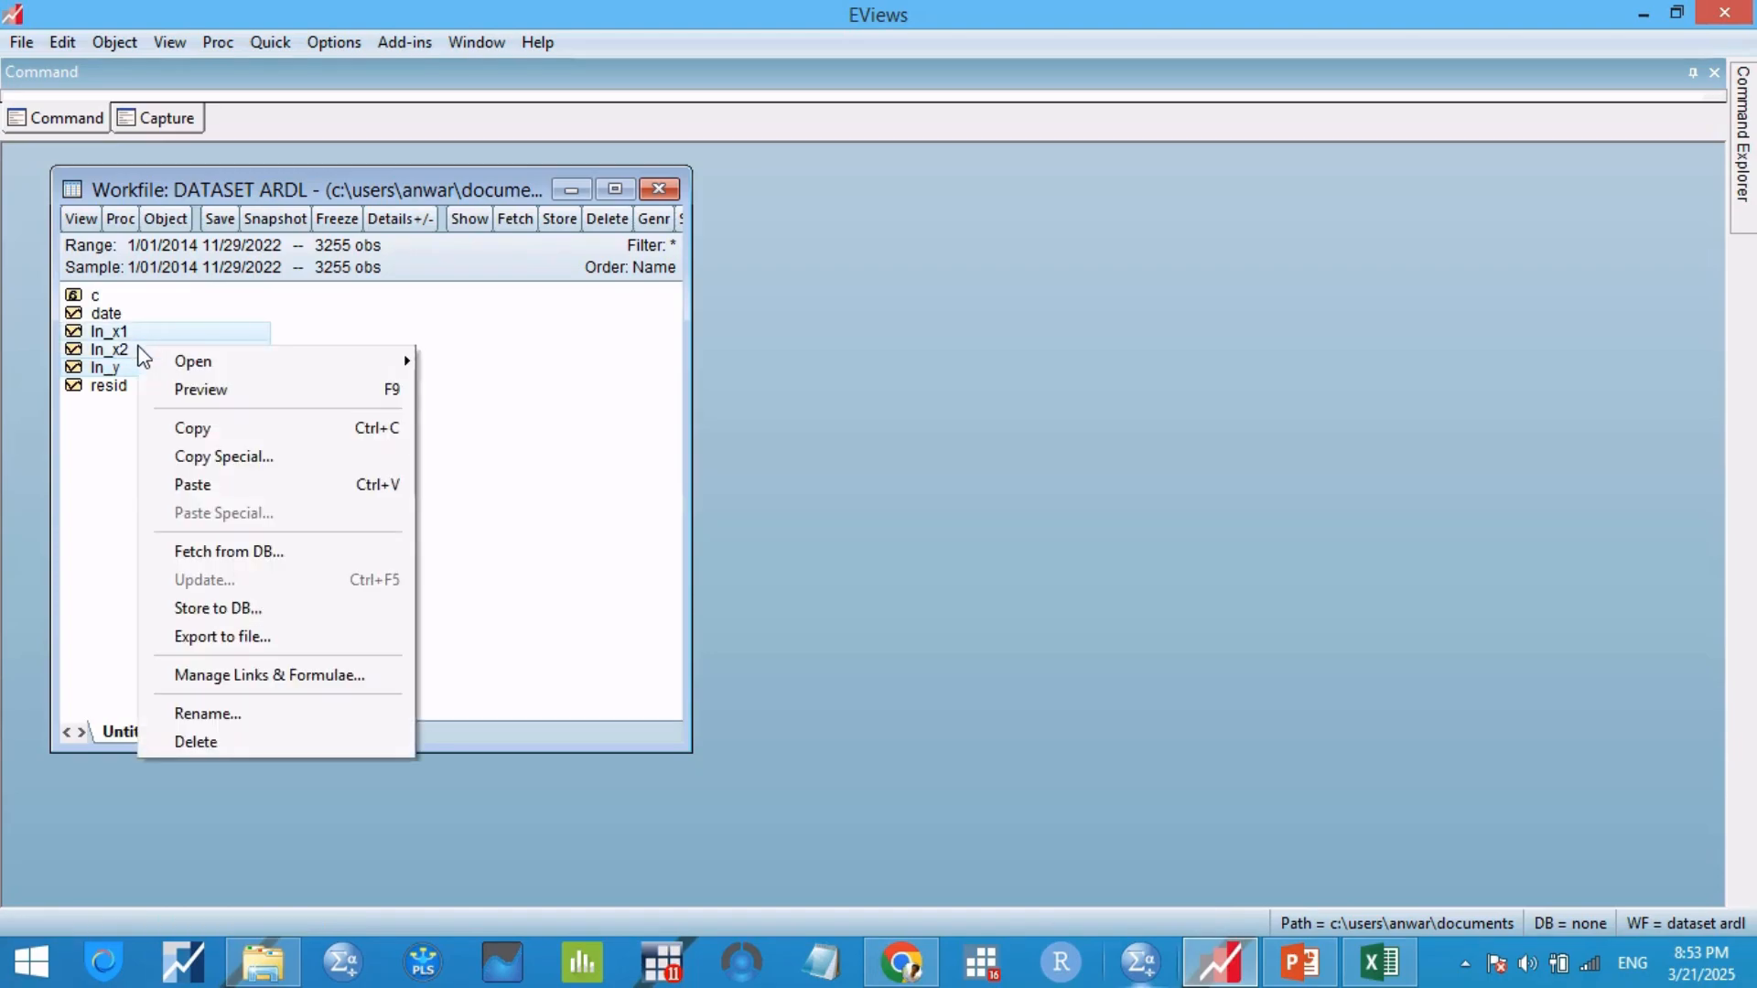
mouse_move(408, 352)
click(471, 359)
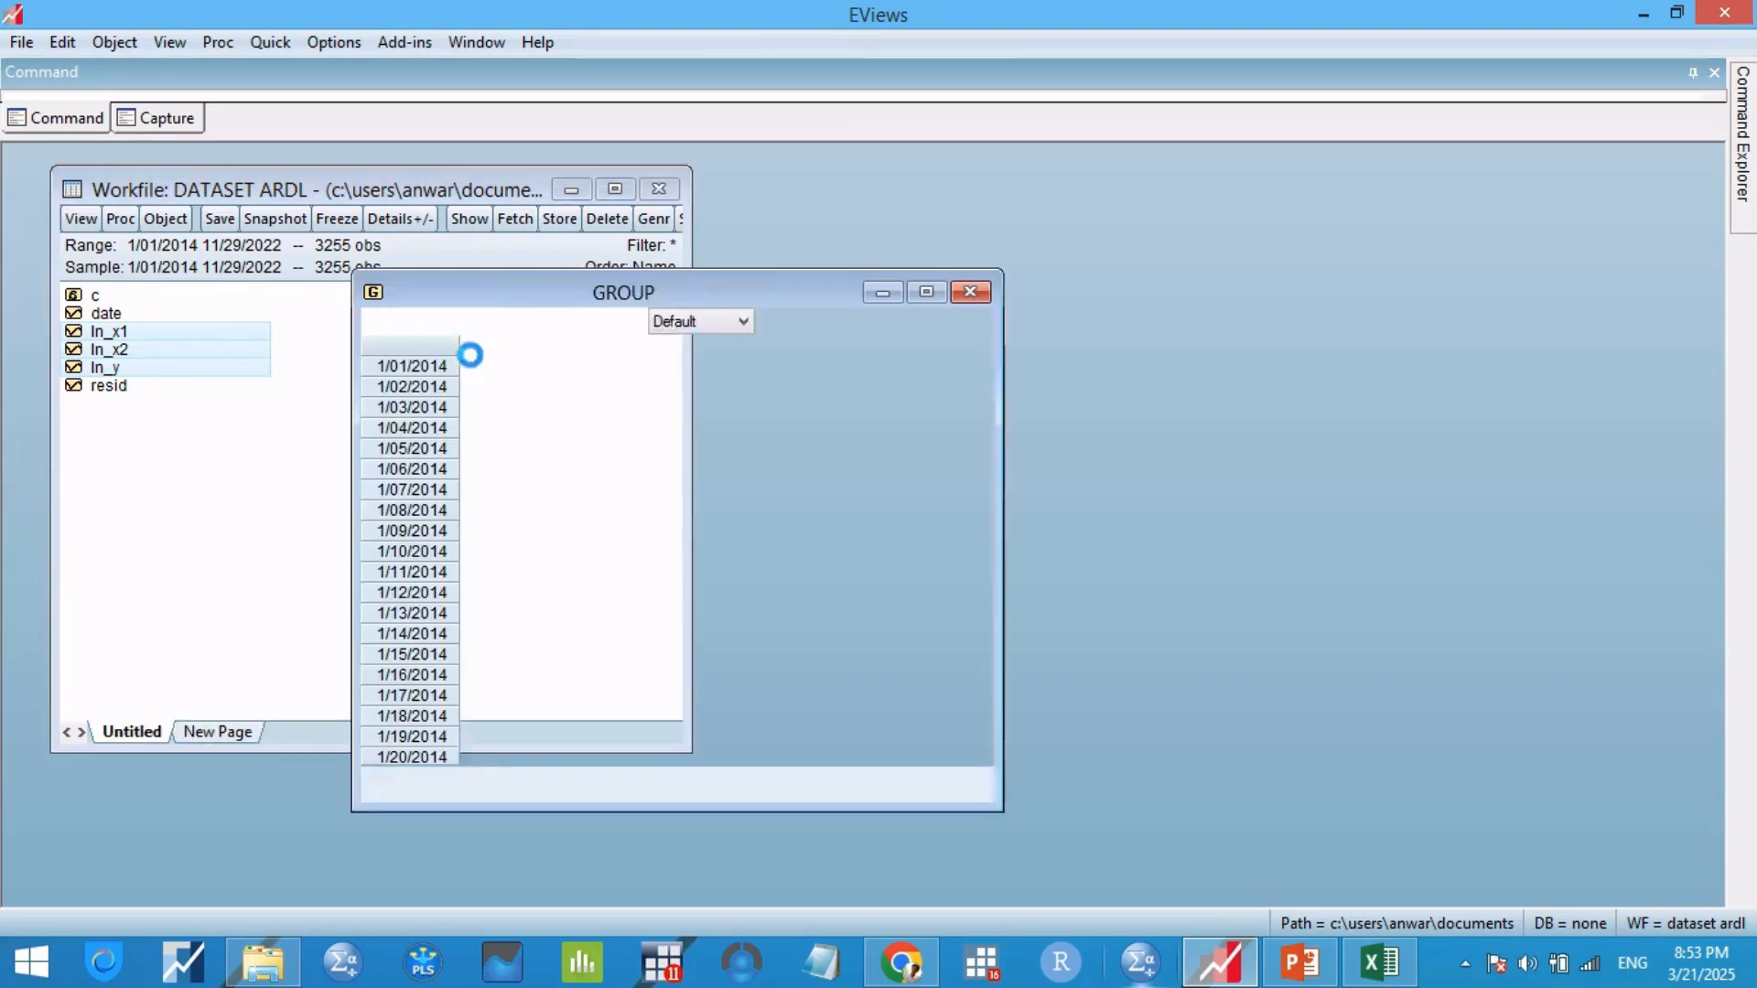
click(565, 321)
click(611, 641)
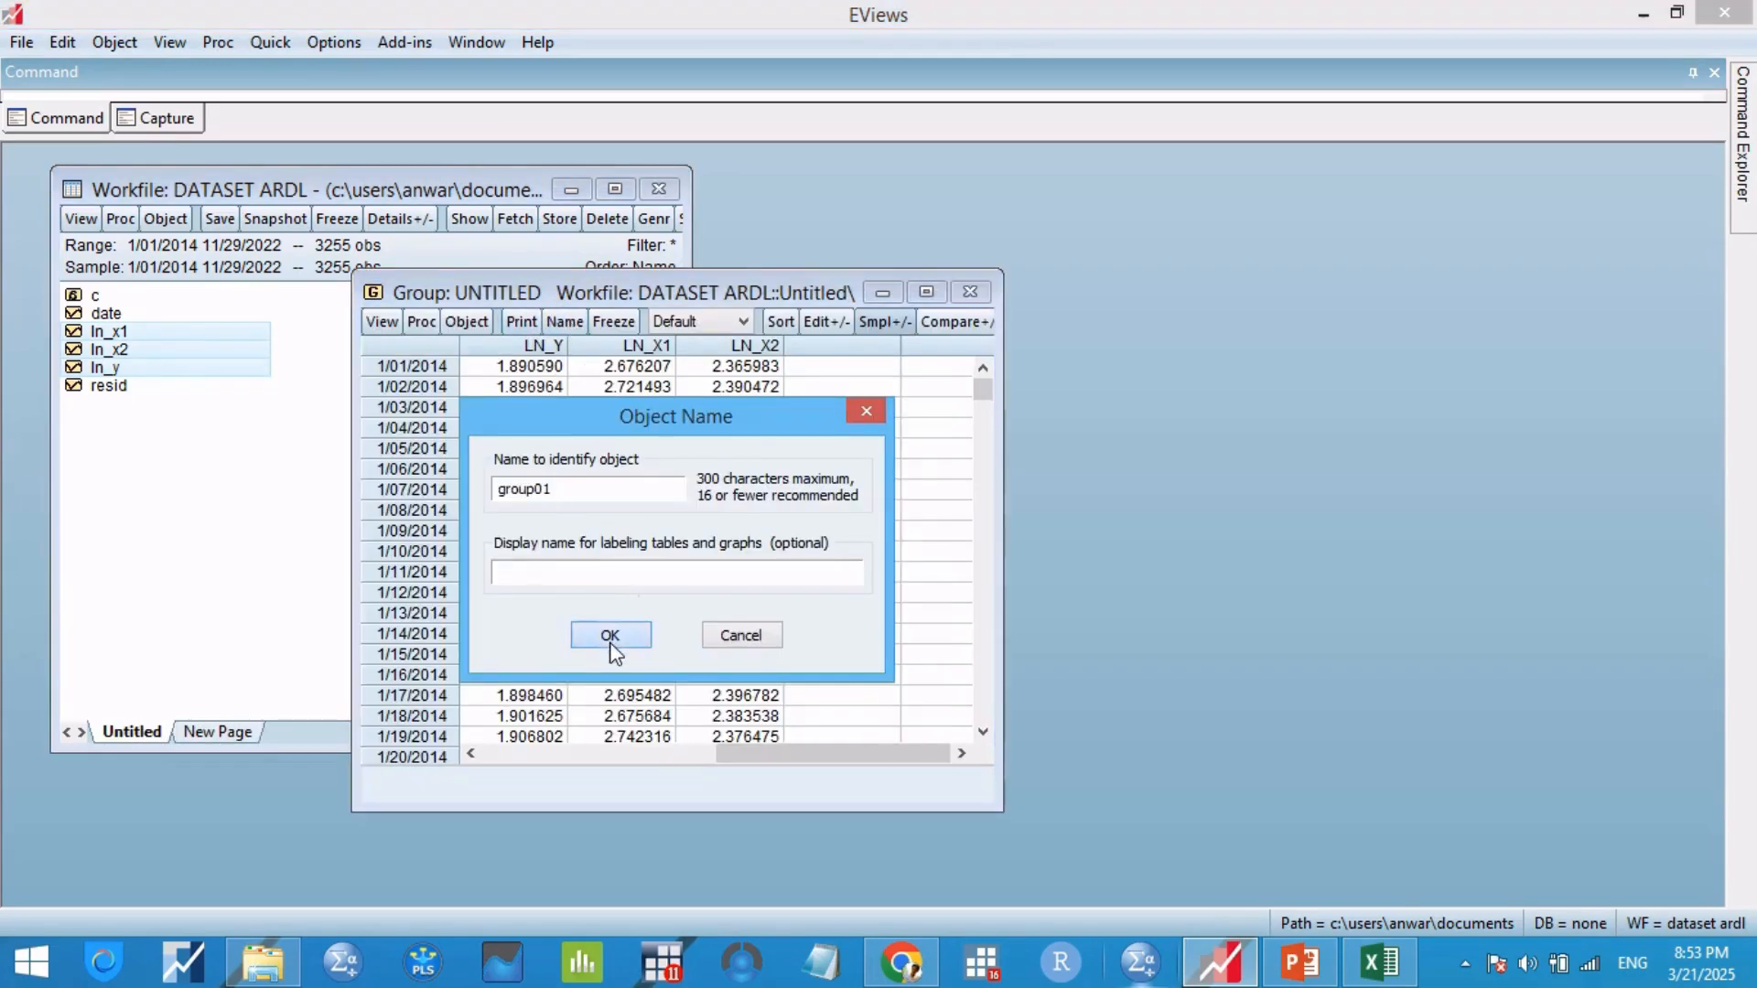
drag(661, 294, 1060, 214)
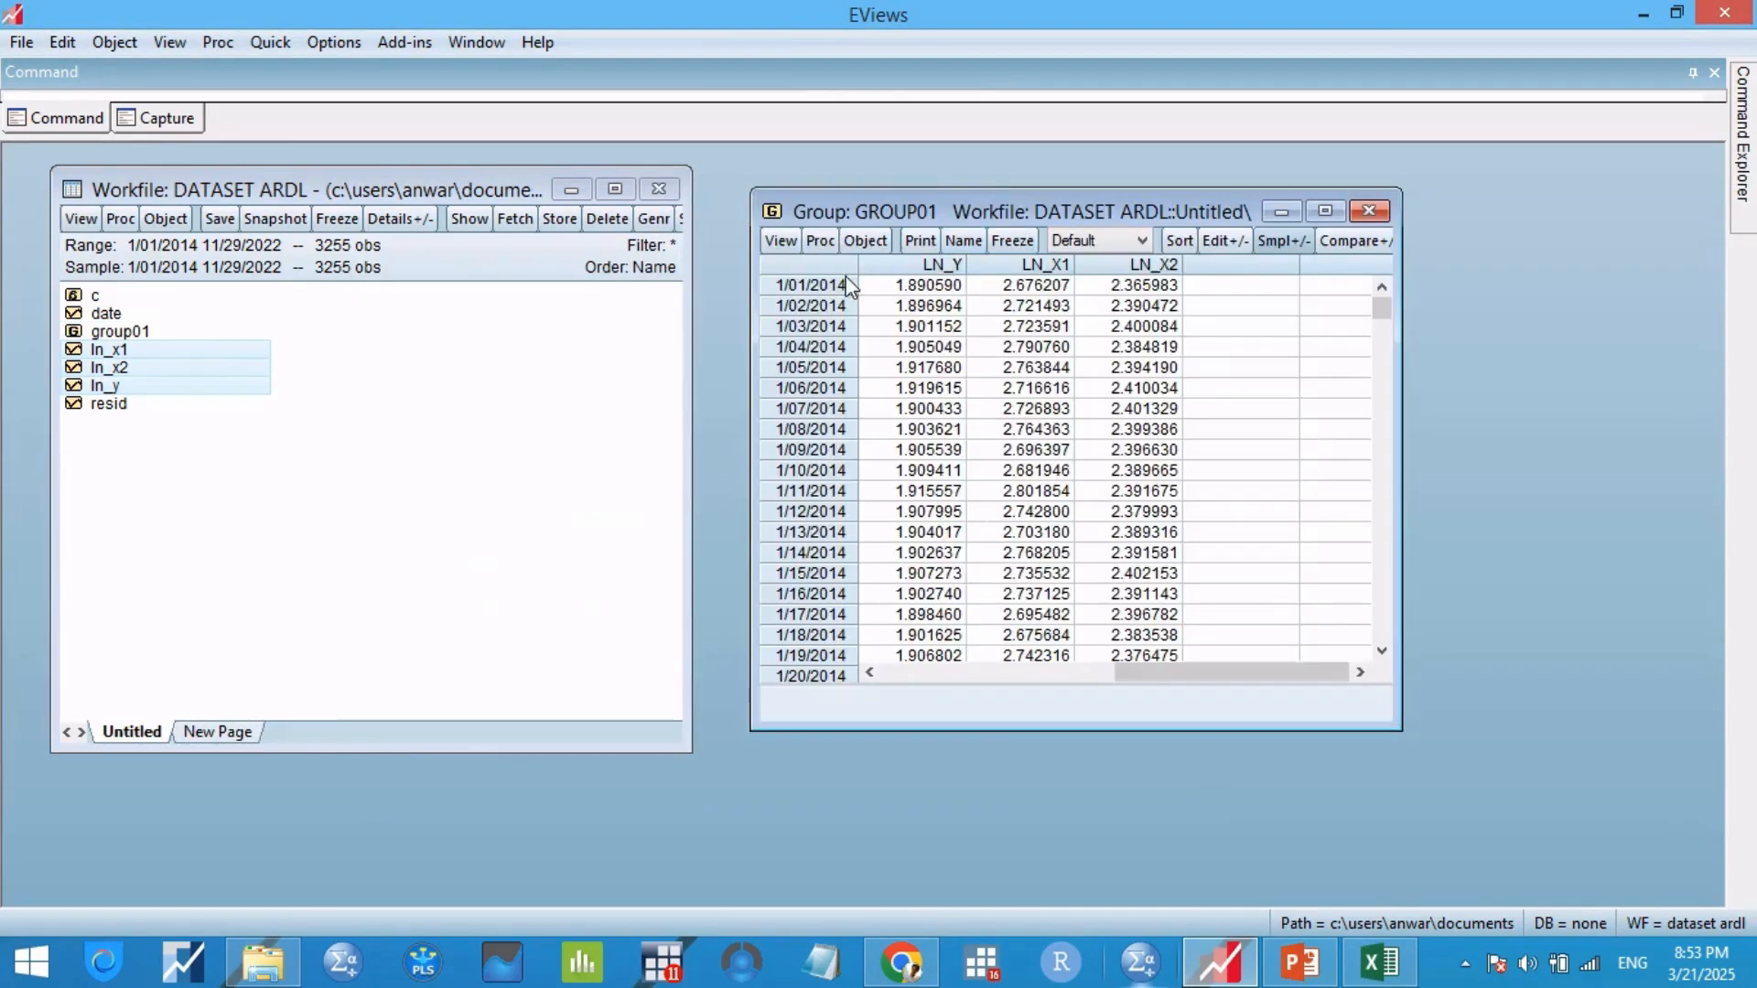
Step: Run the Johansen system cointegration test on group01 with lag intervals 1 4 and case 3a dual constant, and view the trace rank test
click(781, 243)
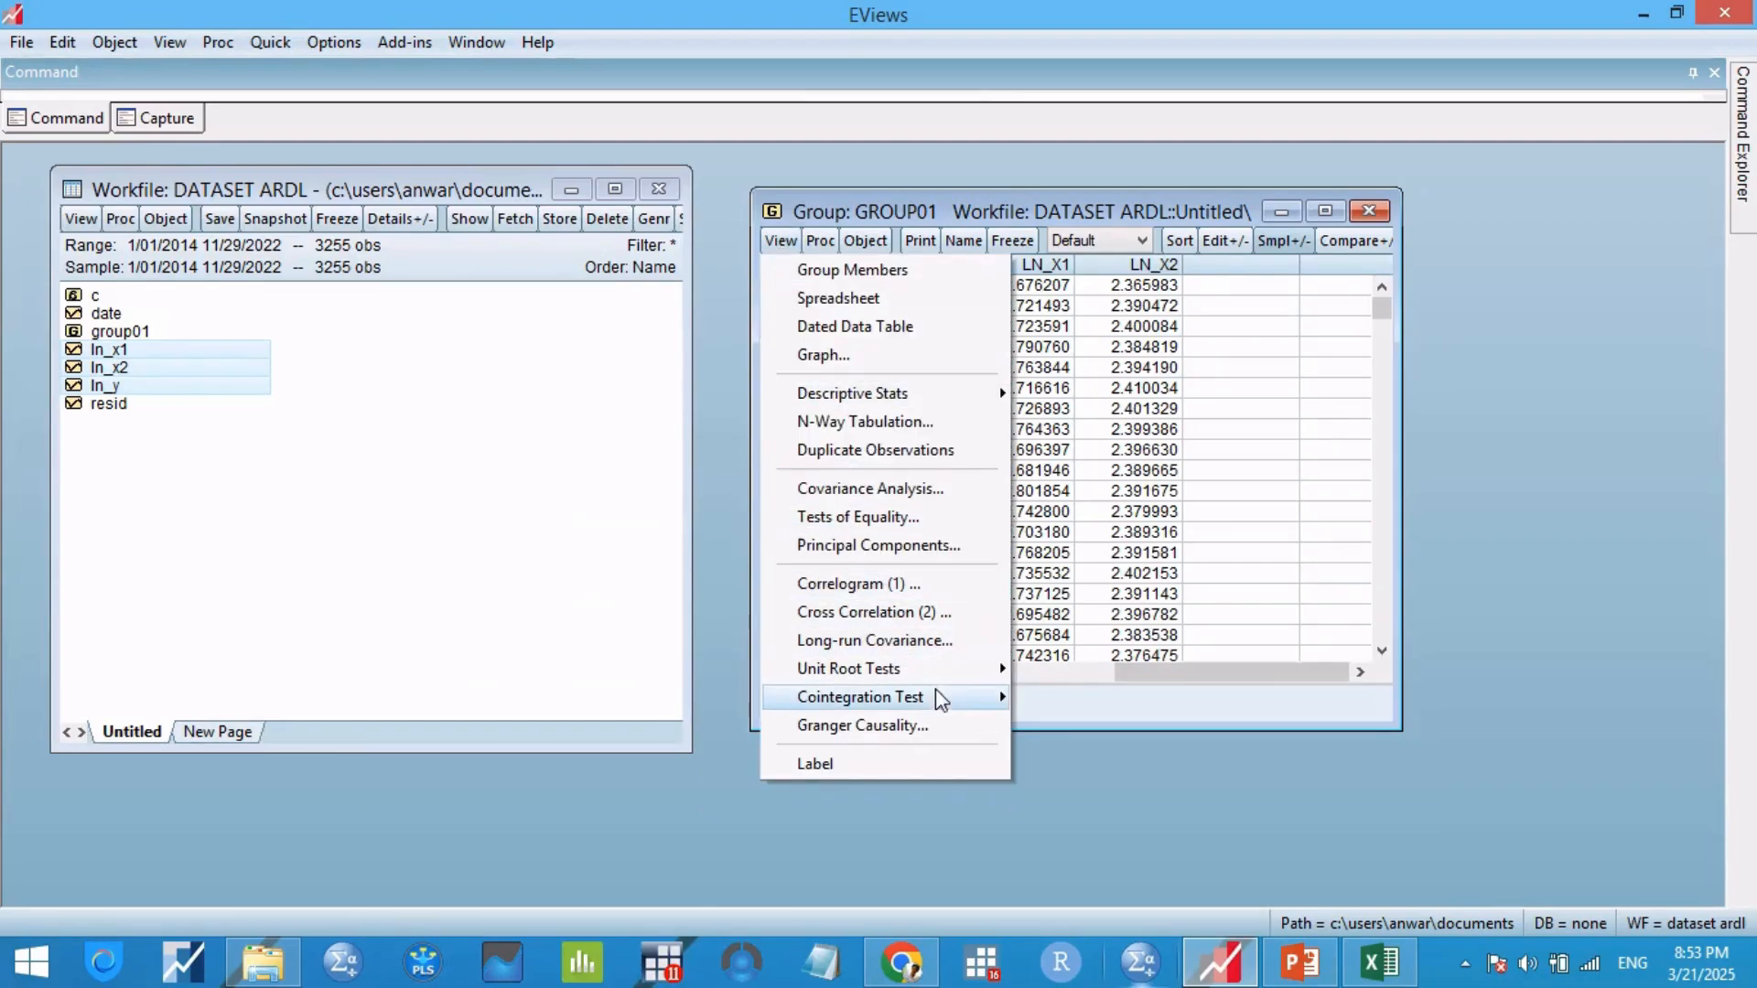
mouse_move(958, 698)
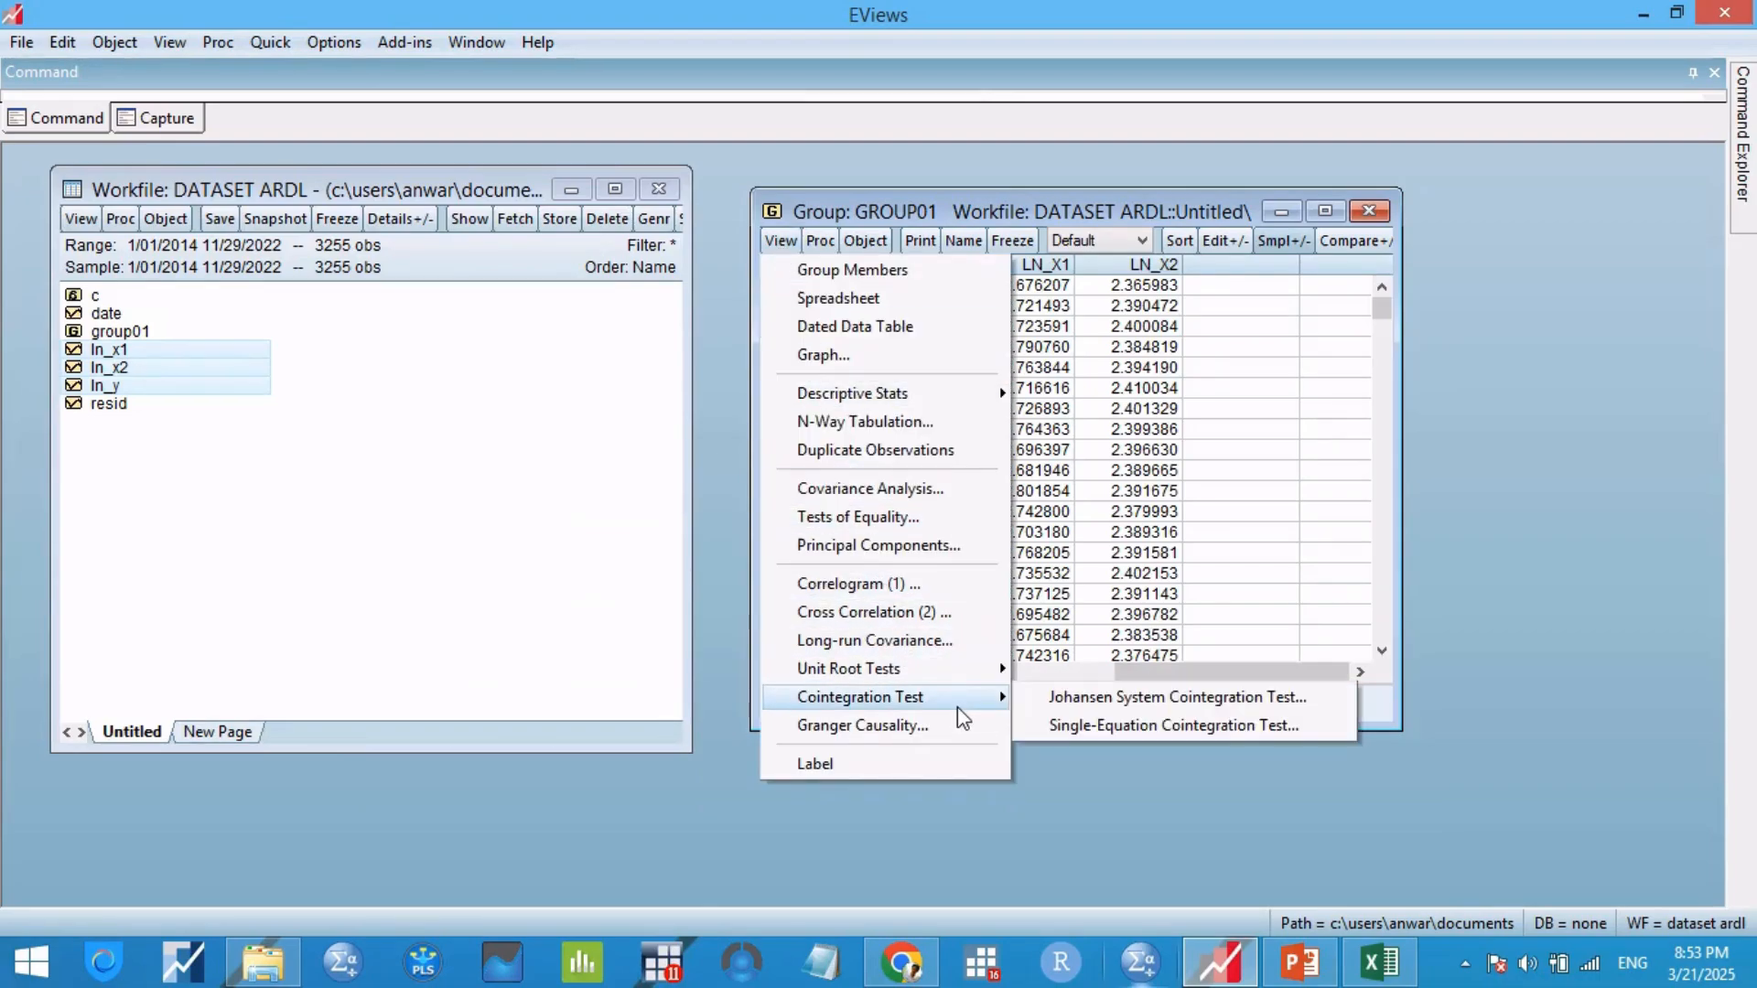
click(1153, 699)
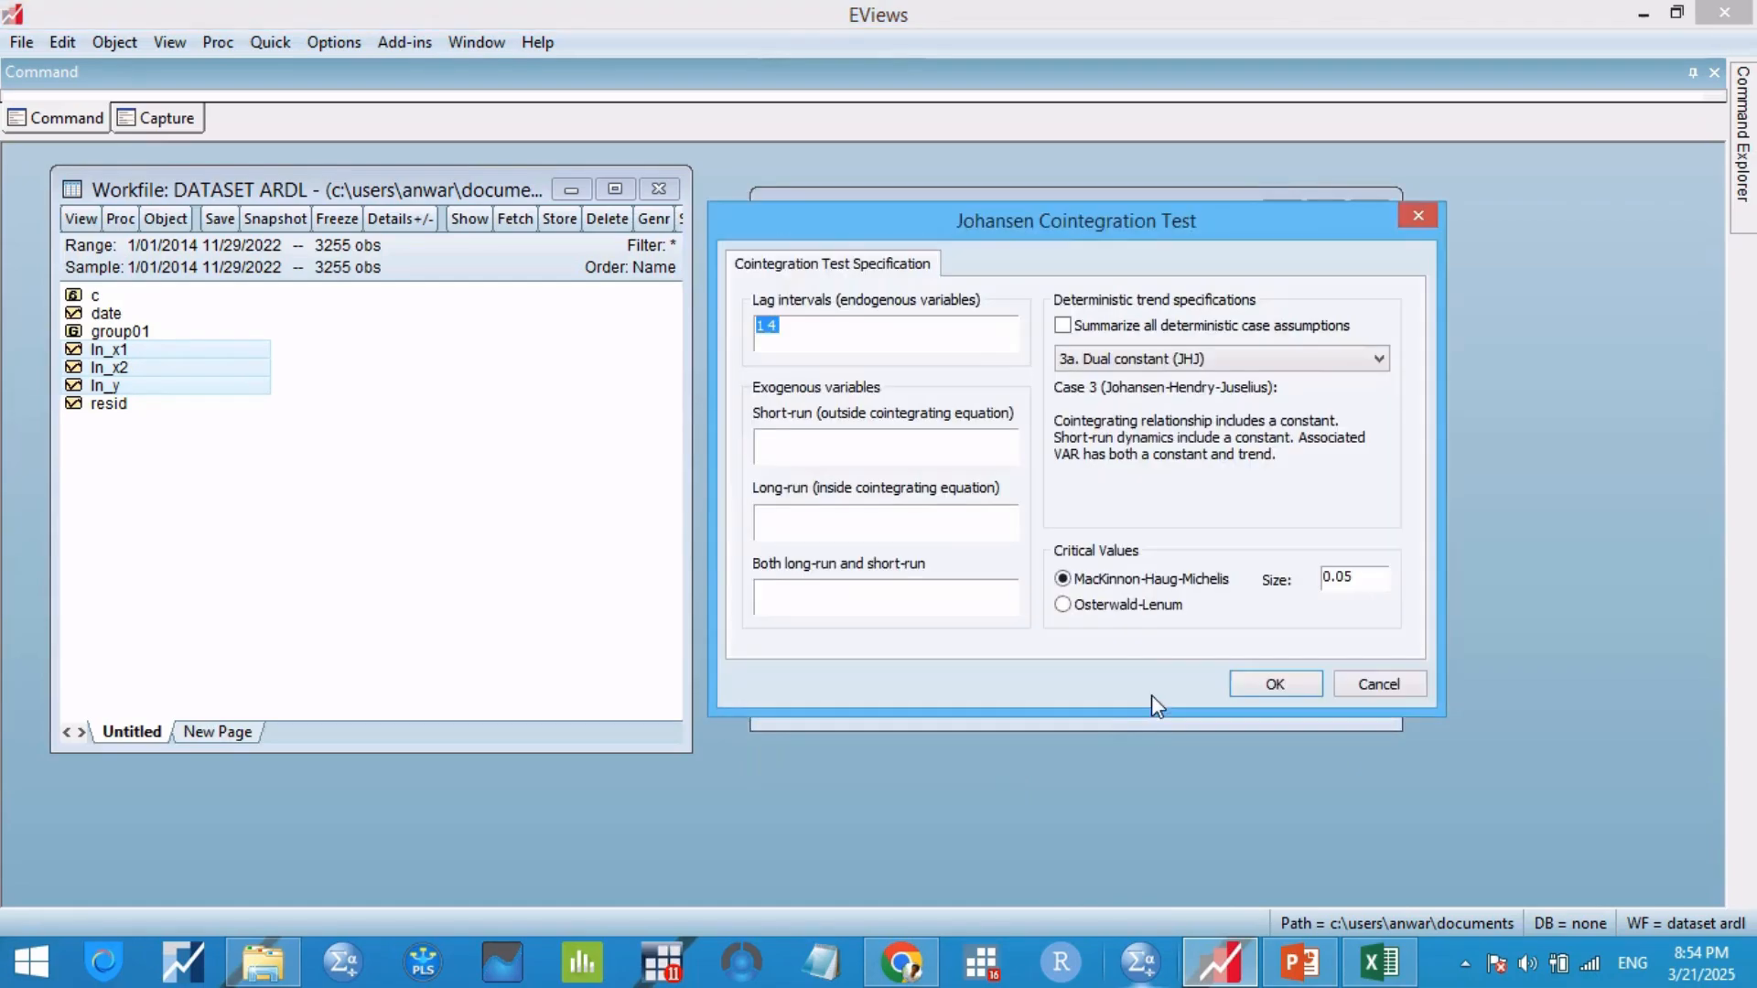
click(813, 327)
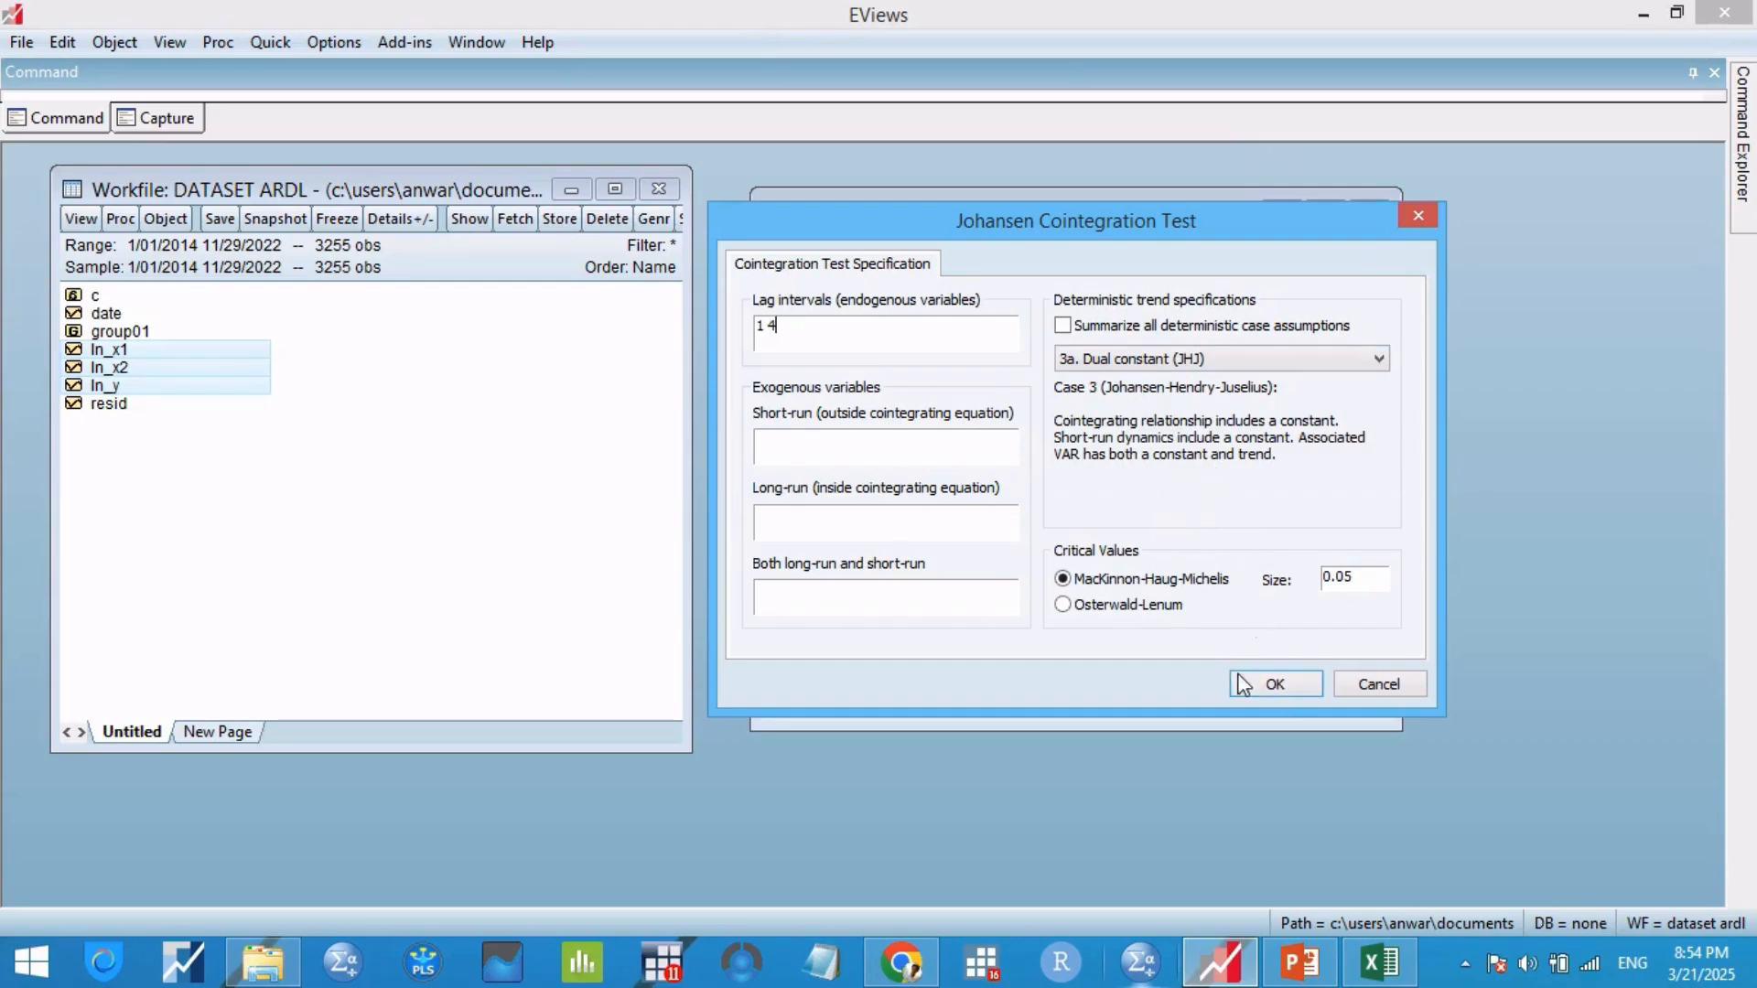
click(1272, 684)
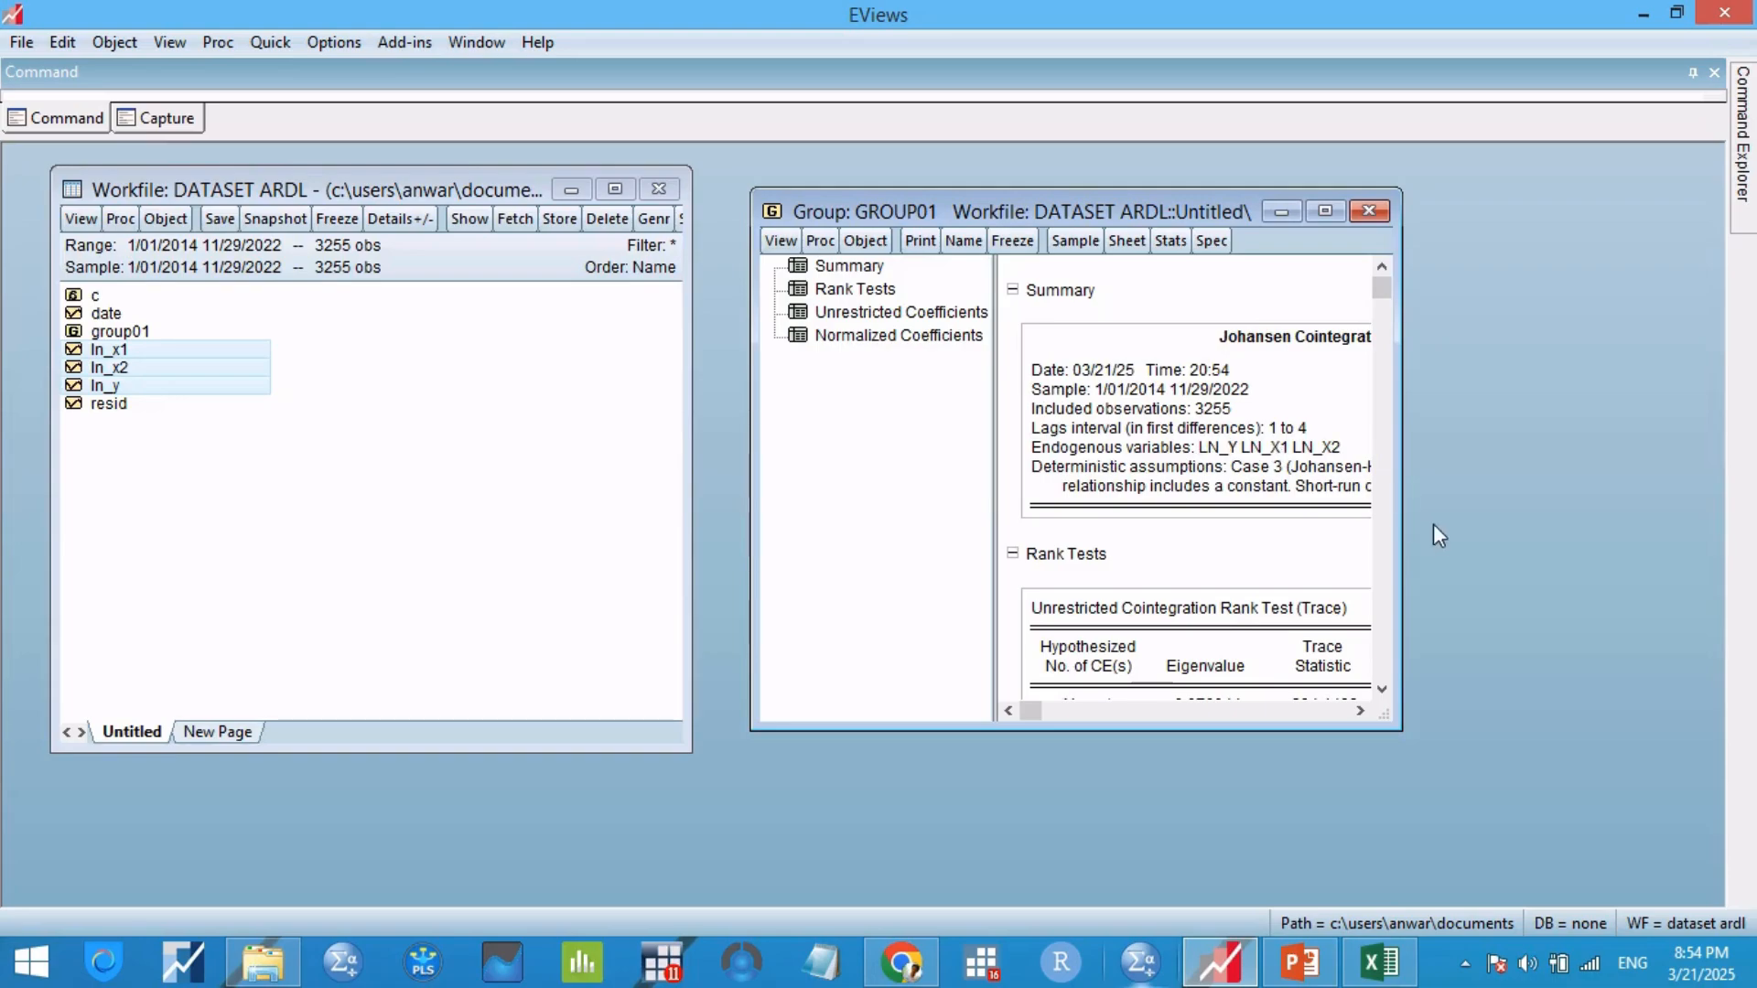
drag(1398, 567, 1682, 563)
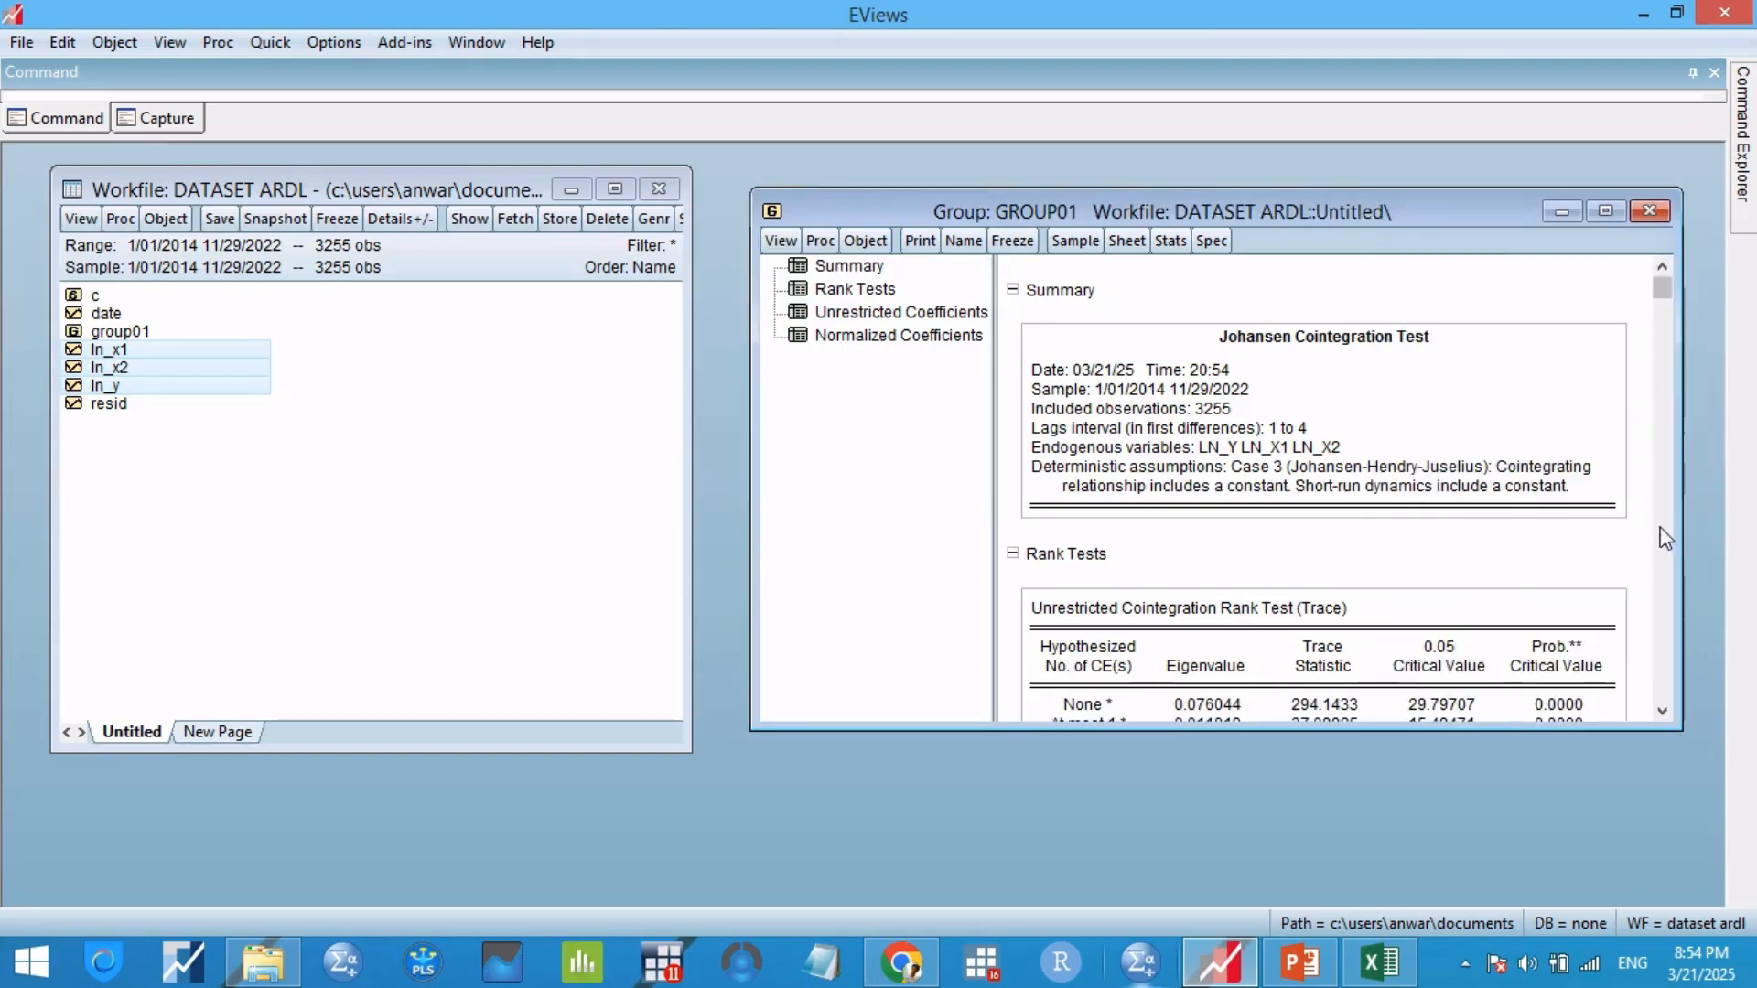
scroll(1525, 652, down, 2)
scroll(1525, 652, down, 3)
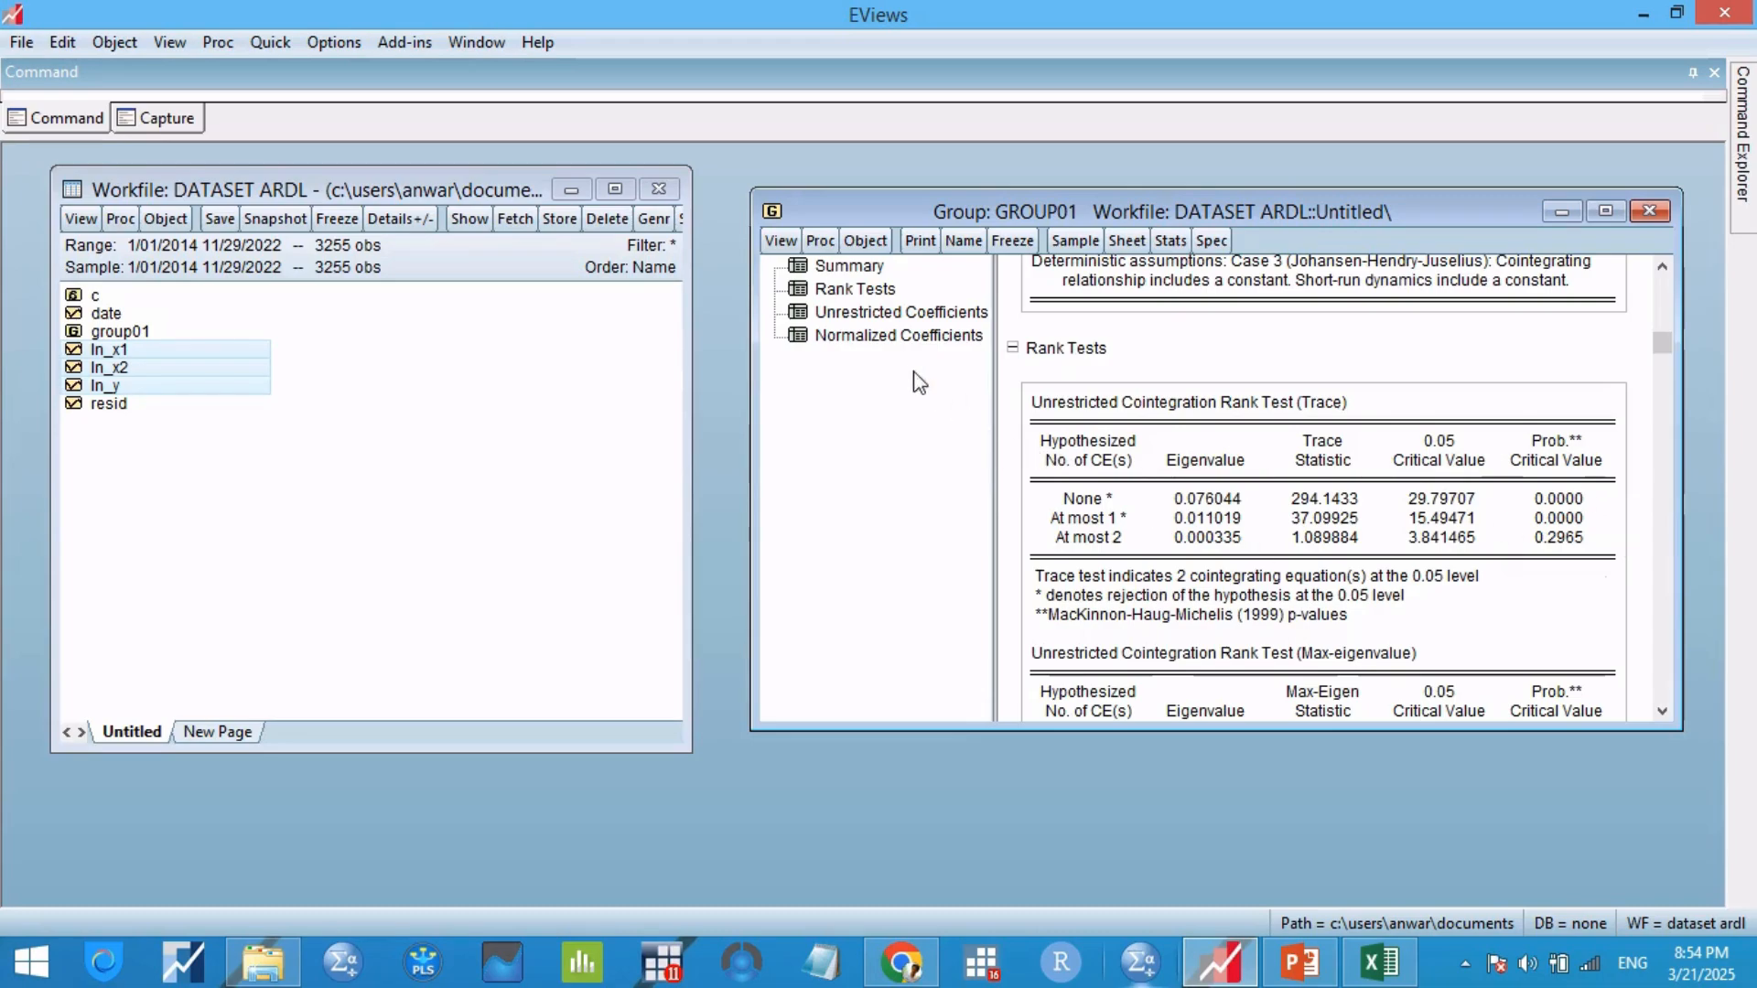
Step: Run the single-equation Engle-Granger cointegration test on group01 with constant trend and Schwarz criterion, and check the probabilities for LN_Y
click(787, 240)
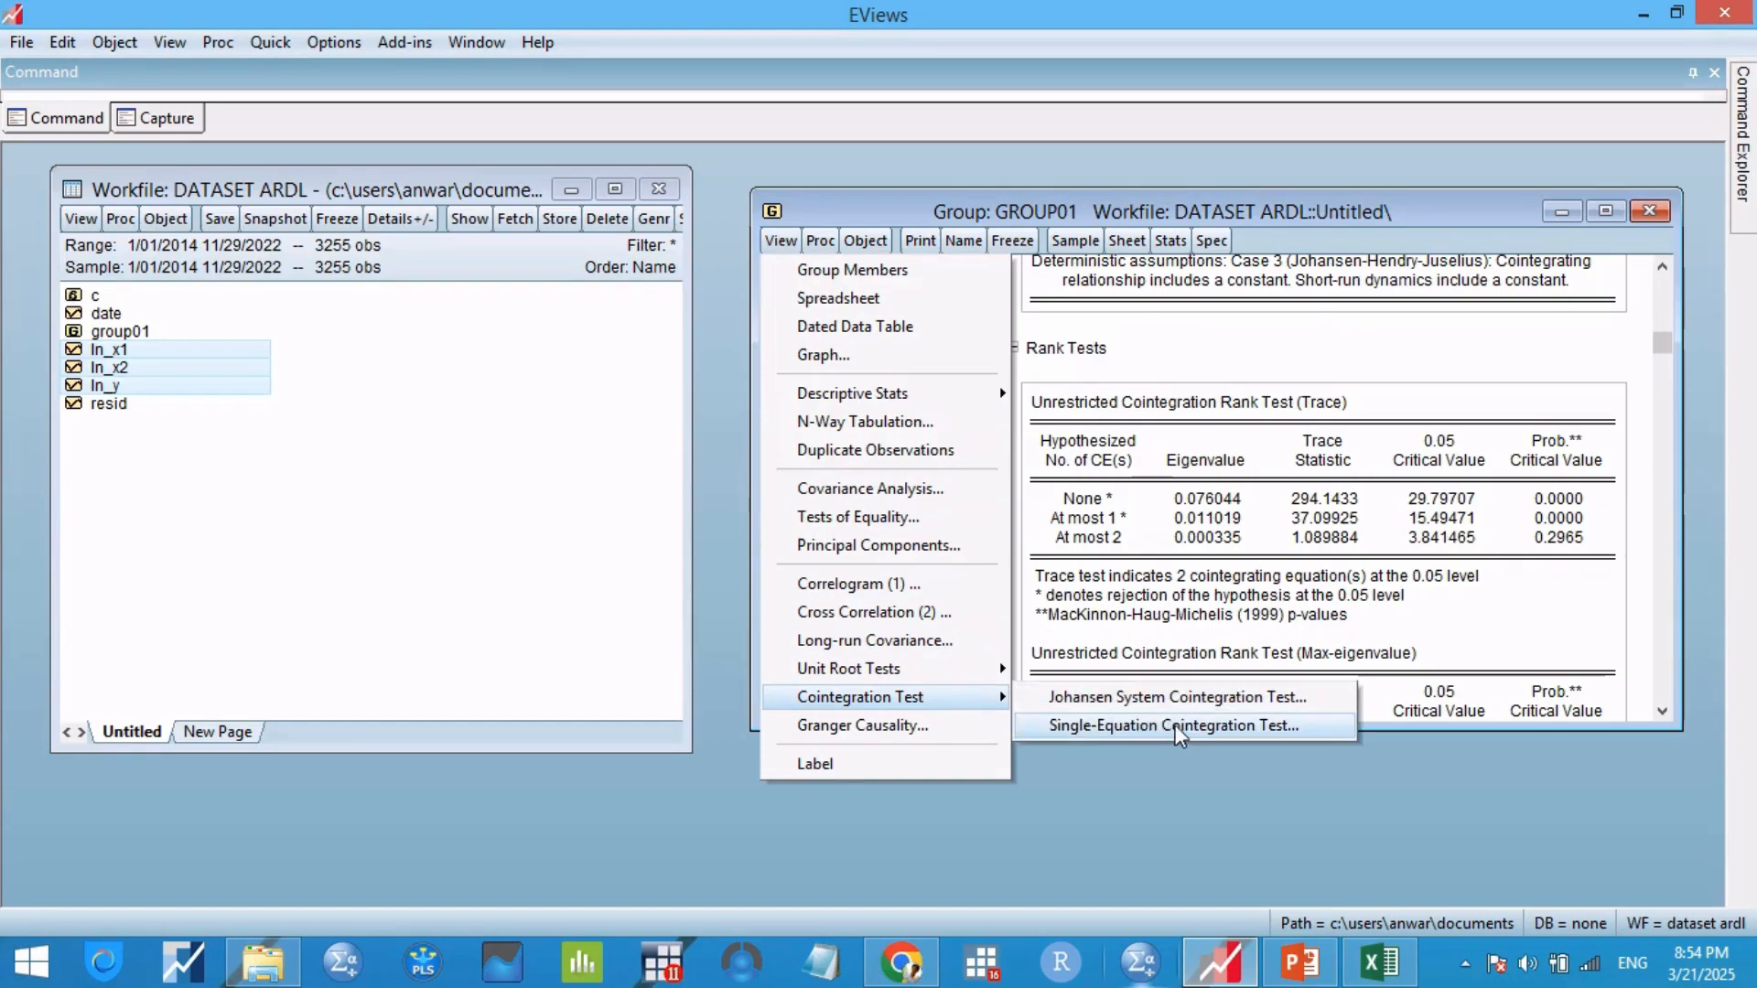
click(1177, 725)
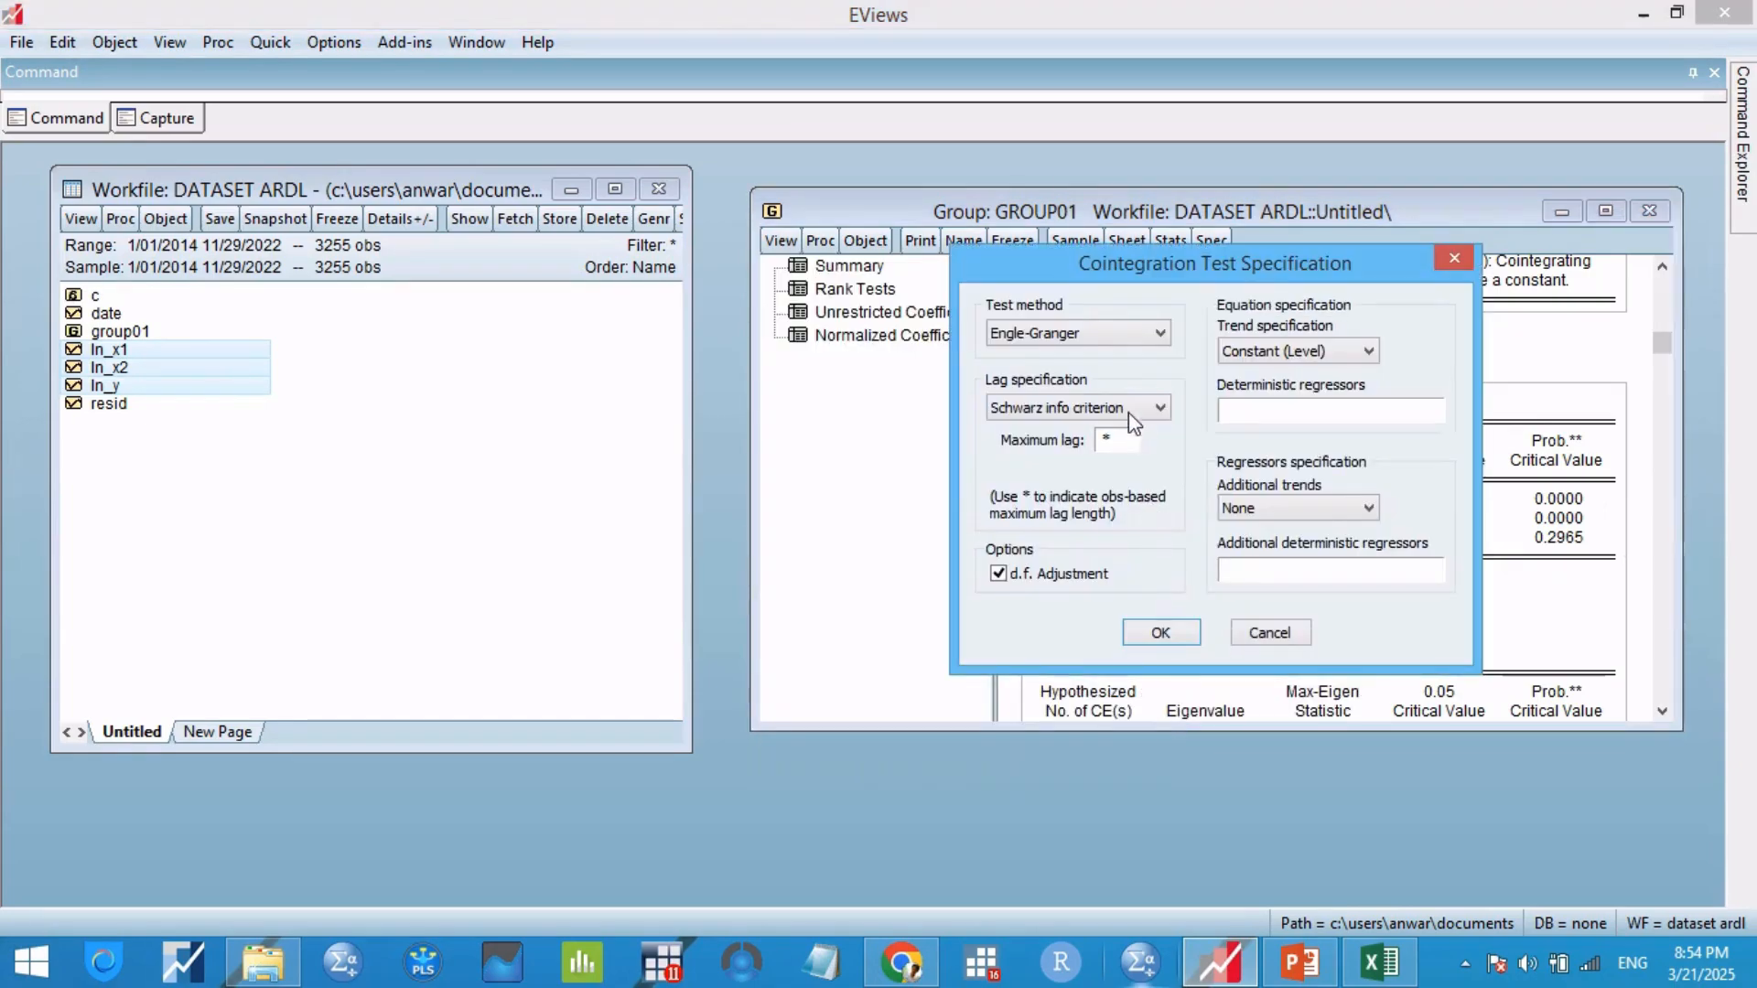
click(1122, 326)
click(1122, 326)
click(1160, 633)
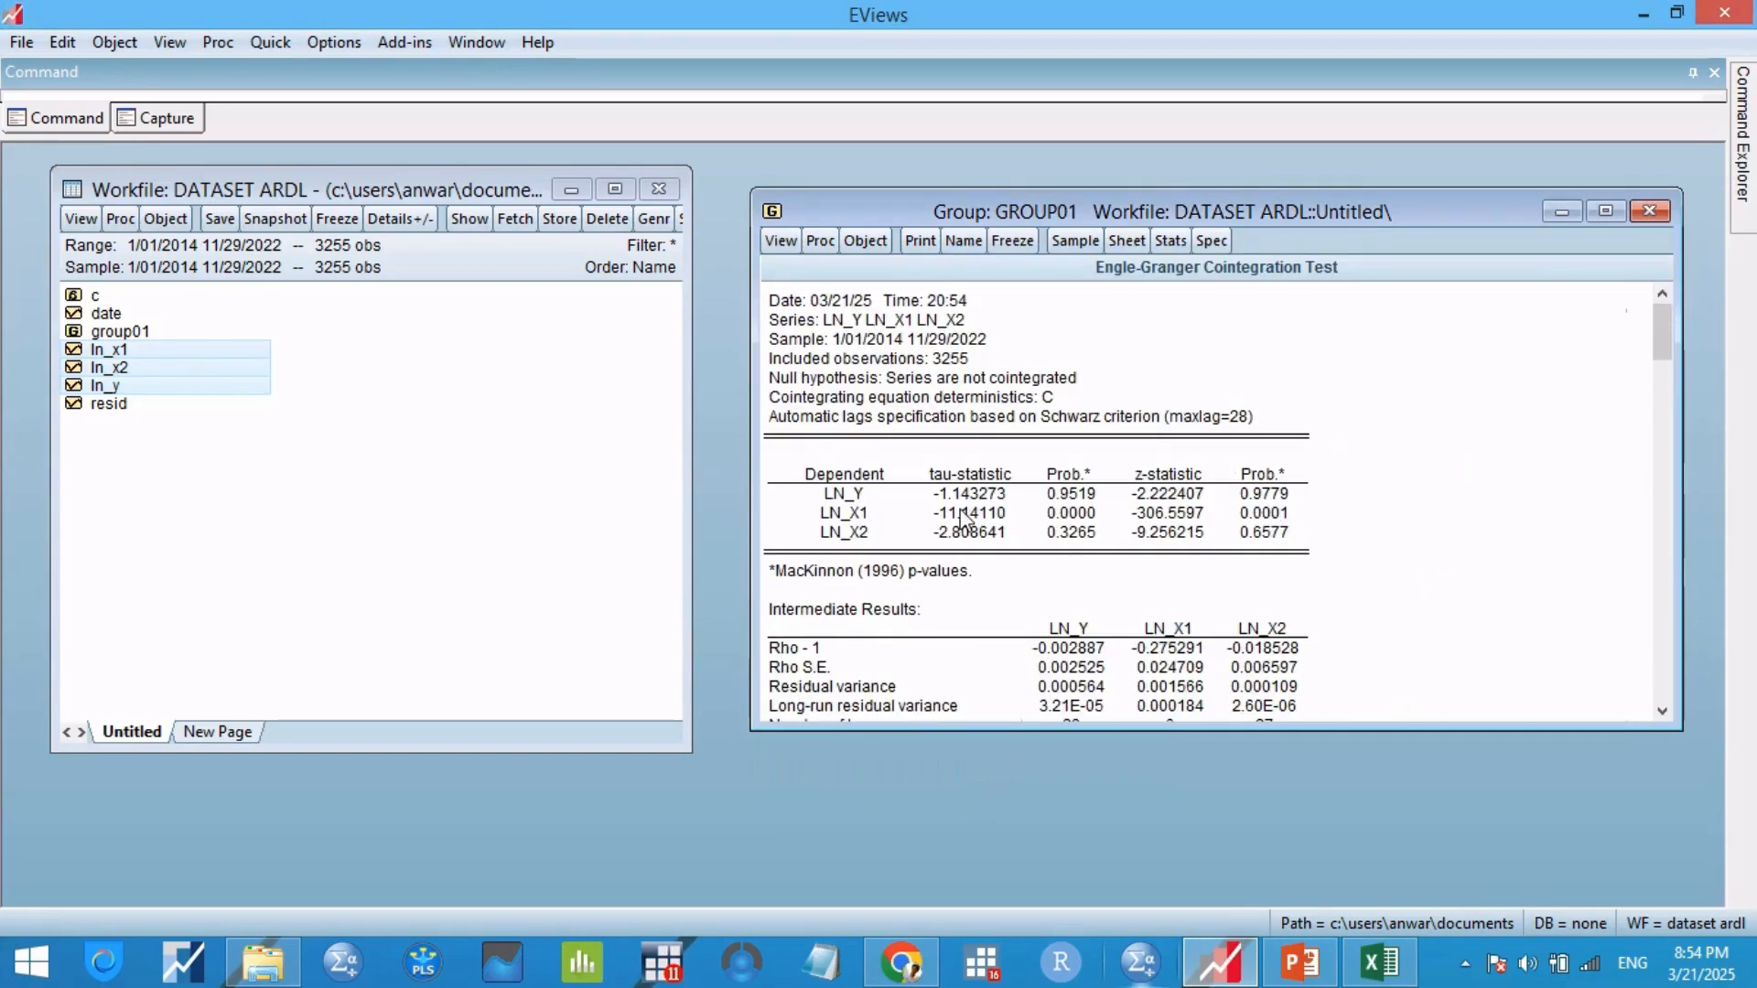
click(844, 499)
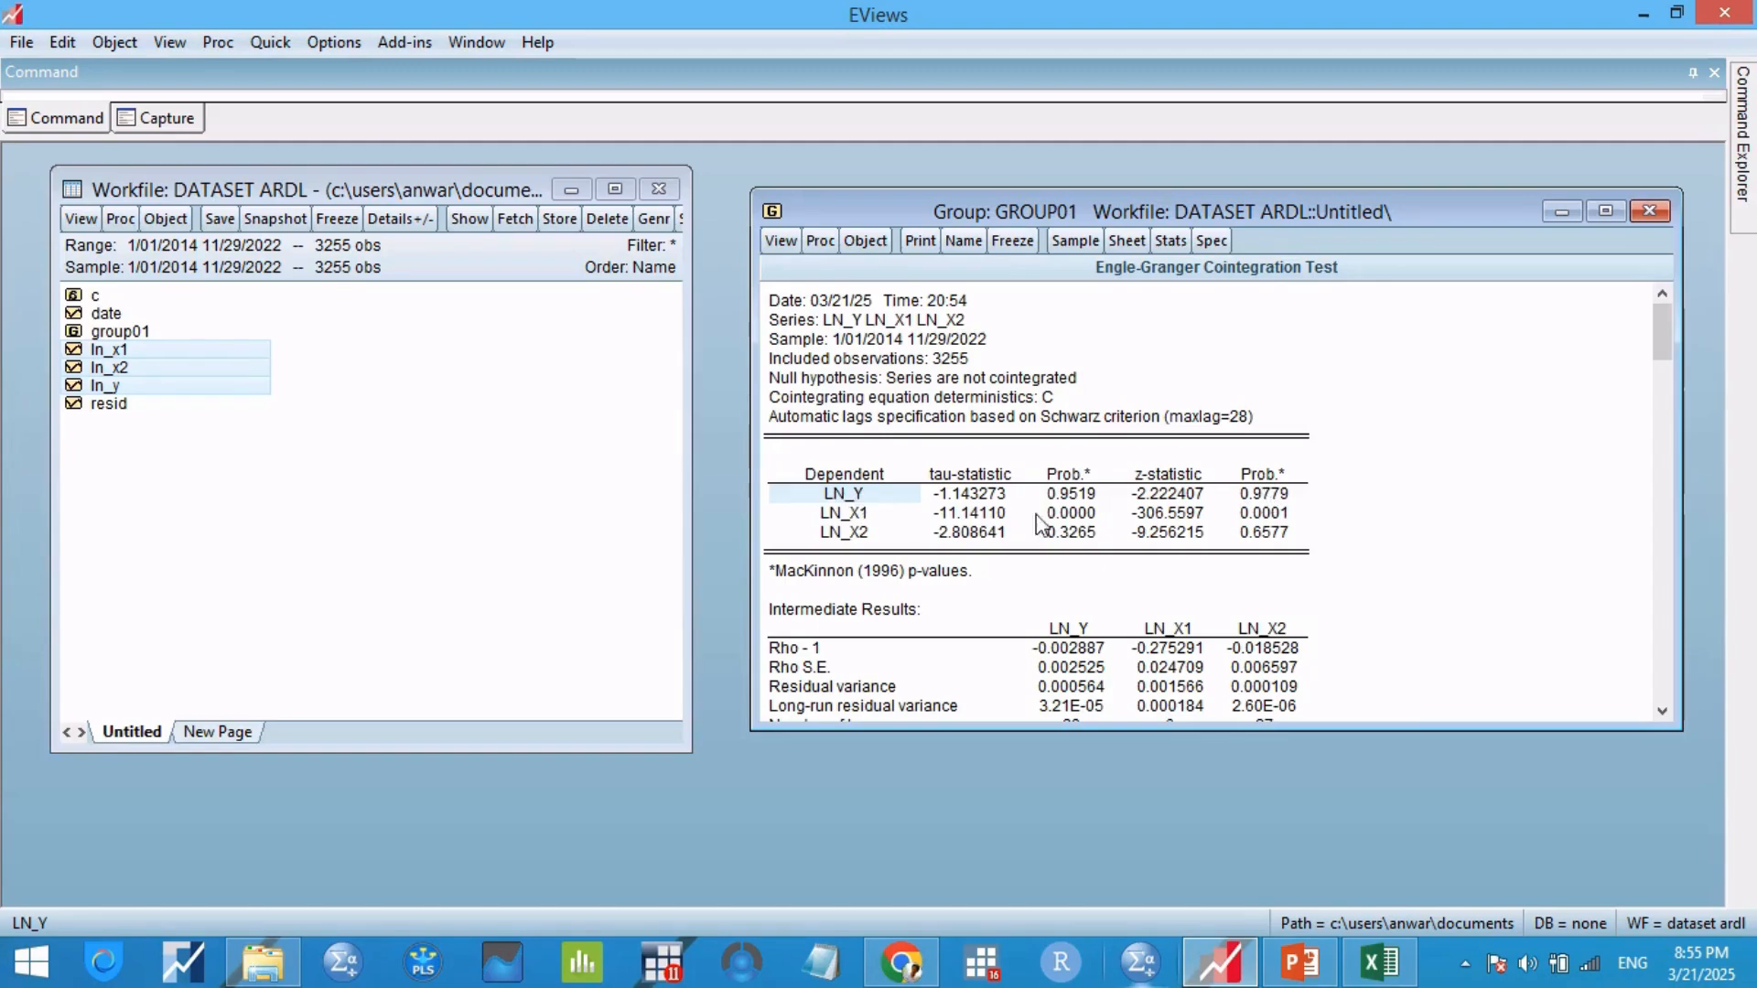
click(1277, 494)
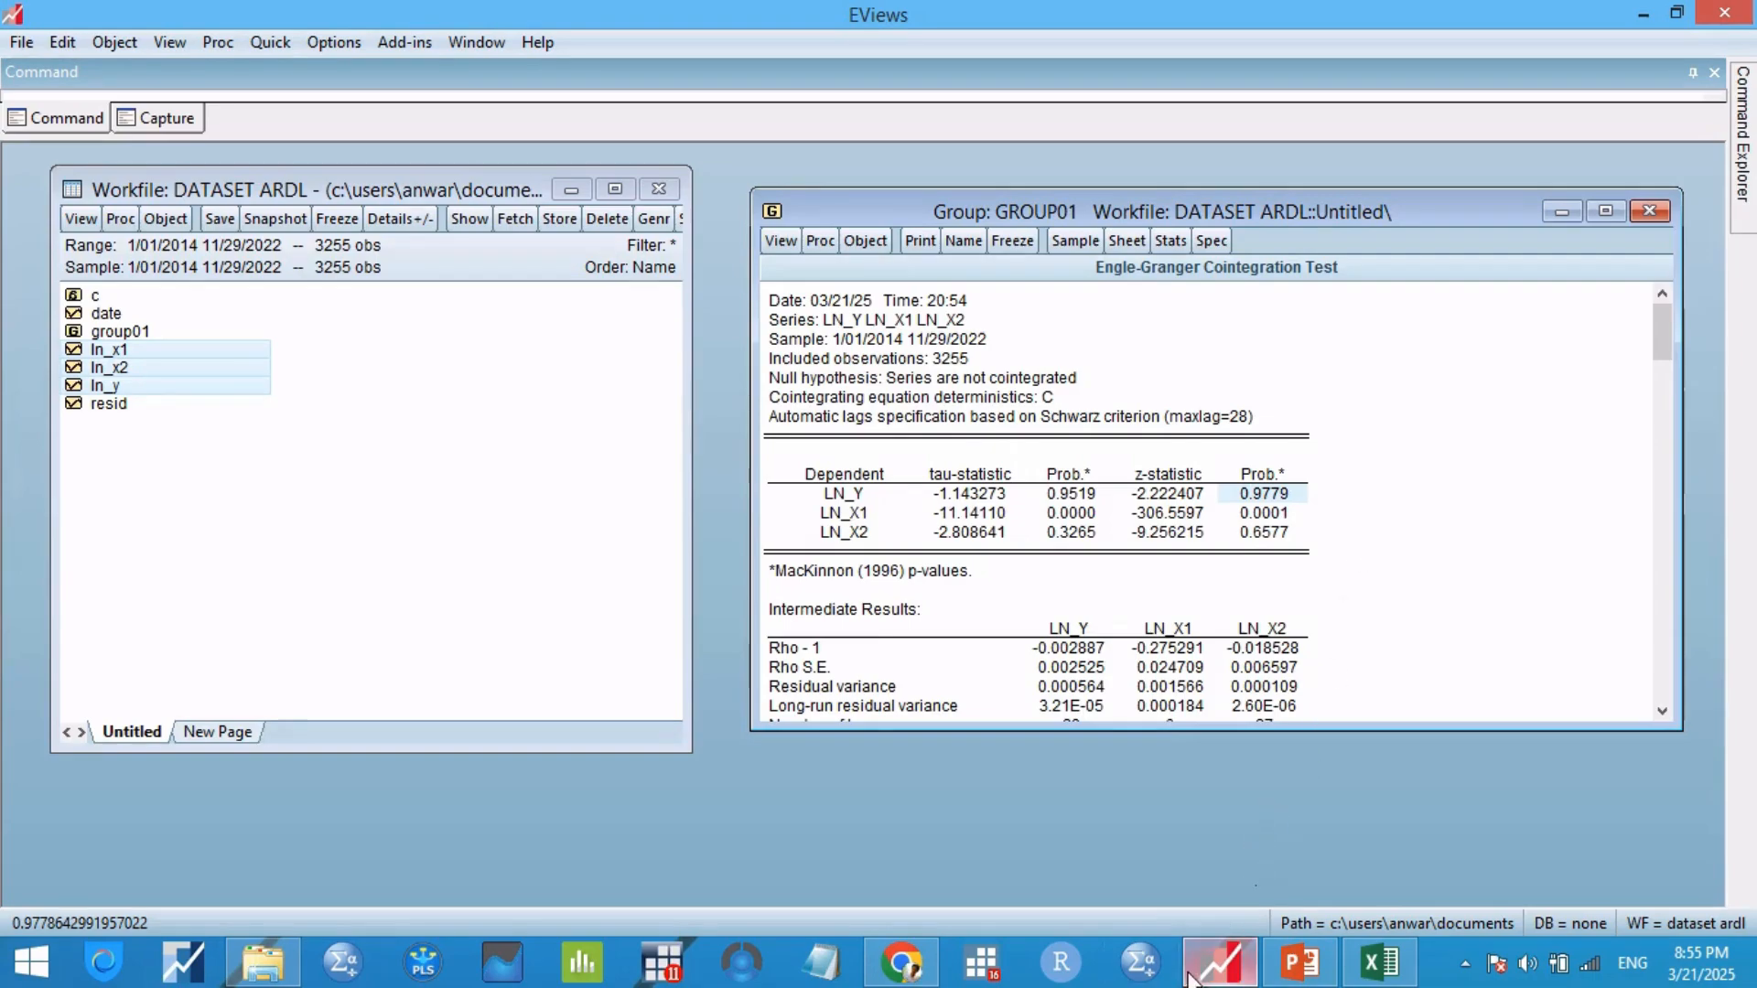
Step: Switch to PowerPoint and review the Kointegrasi Johansen and ARDL "Model terbaik" bullets on the LANGKAH slide
click(1299, 961)
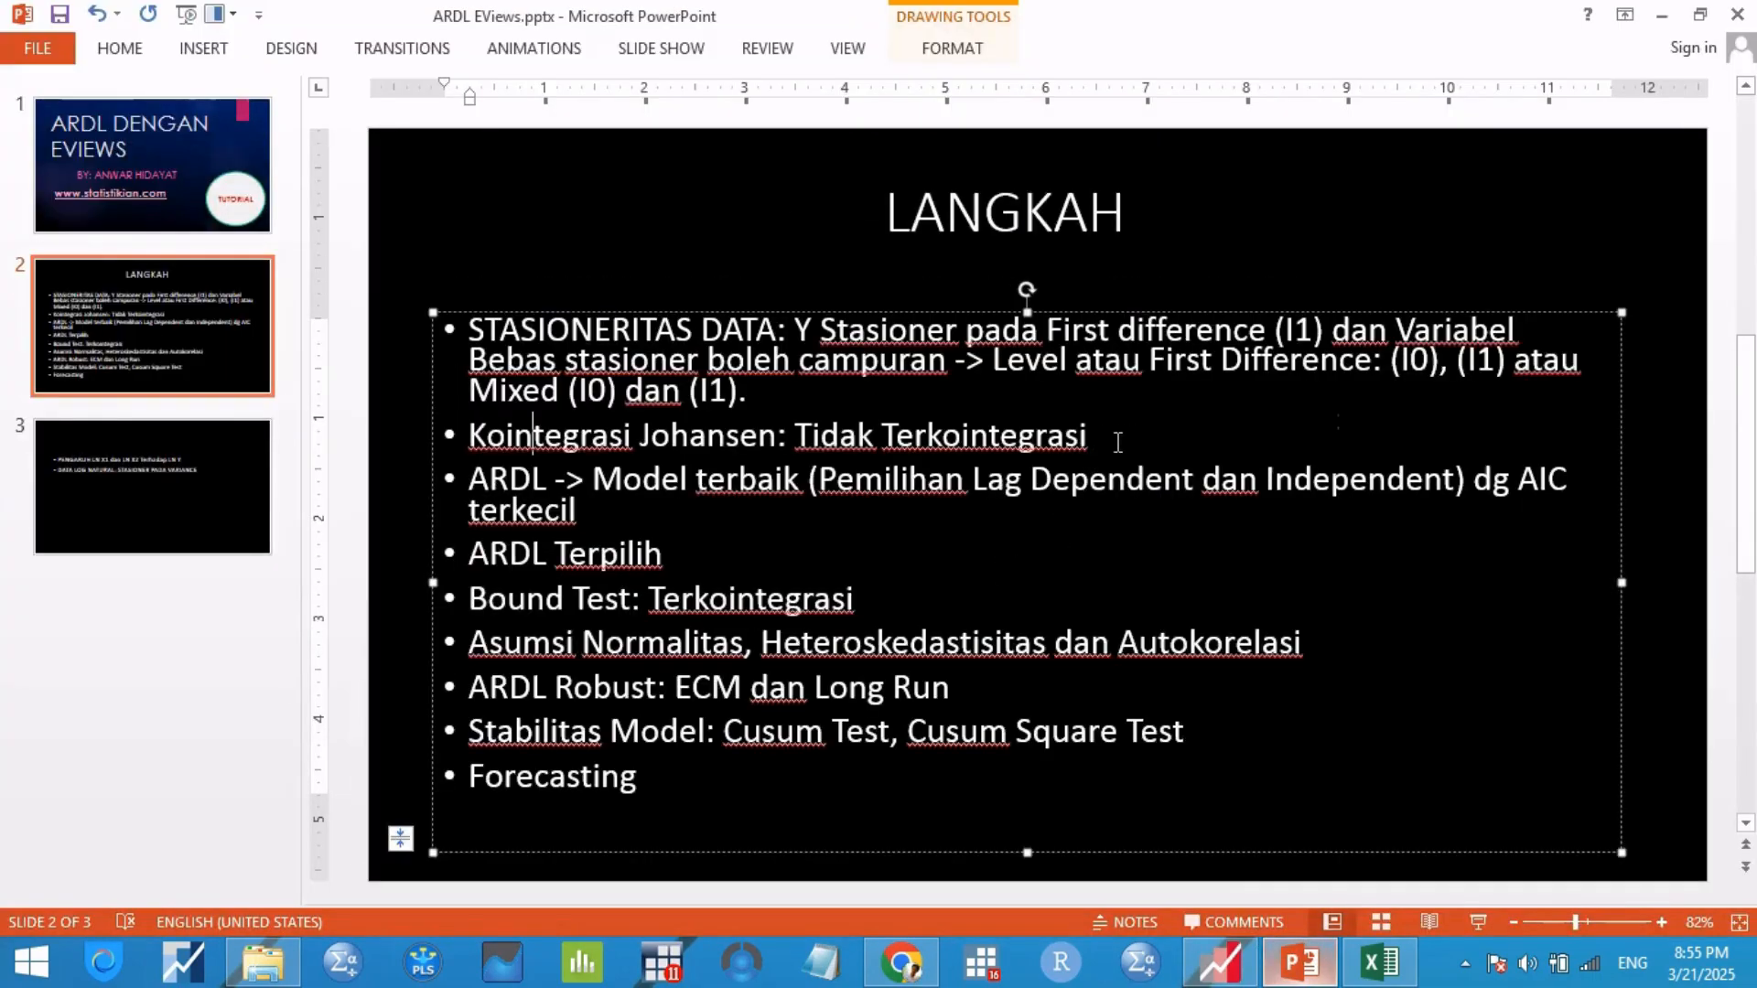
click(1117, 442)
click(1105, 437)
click(596, 502)
drag(592, 481, 805, 482)
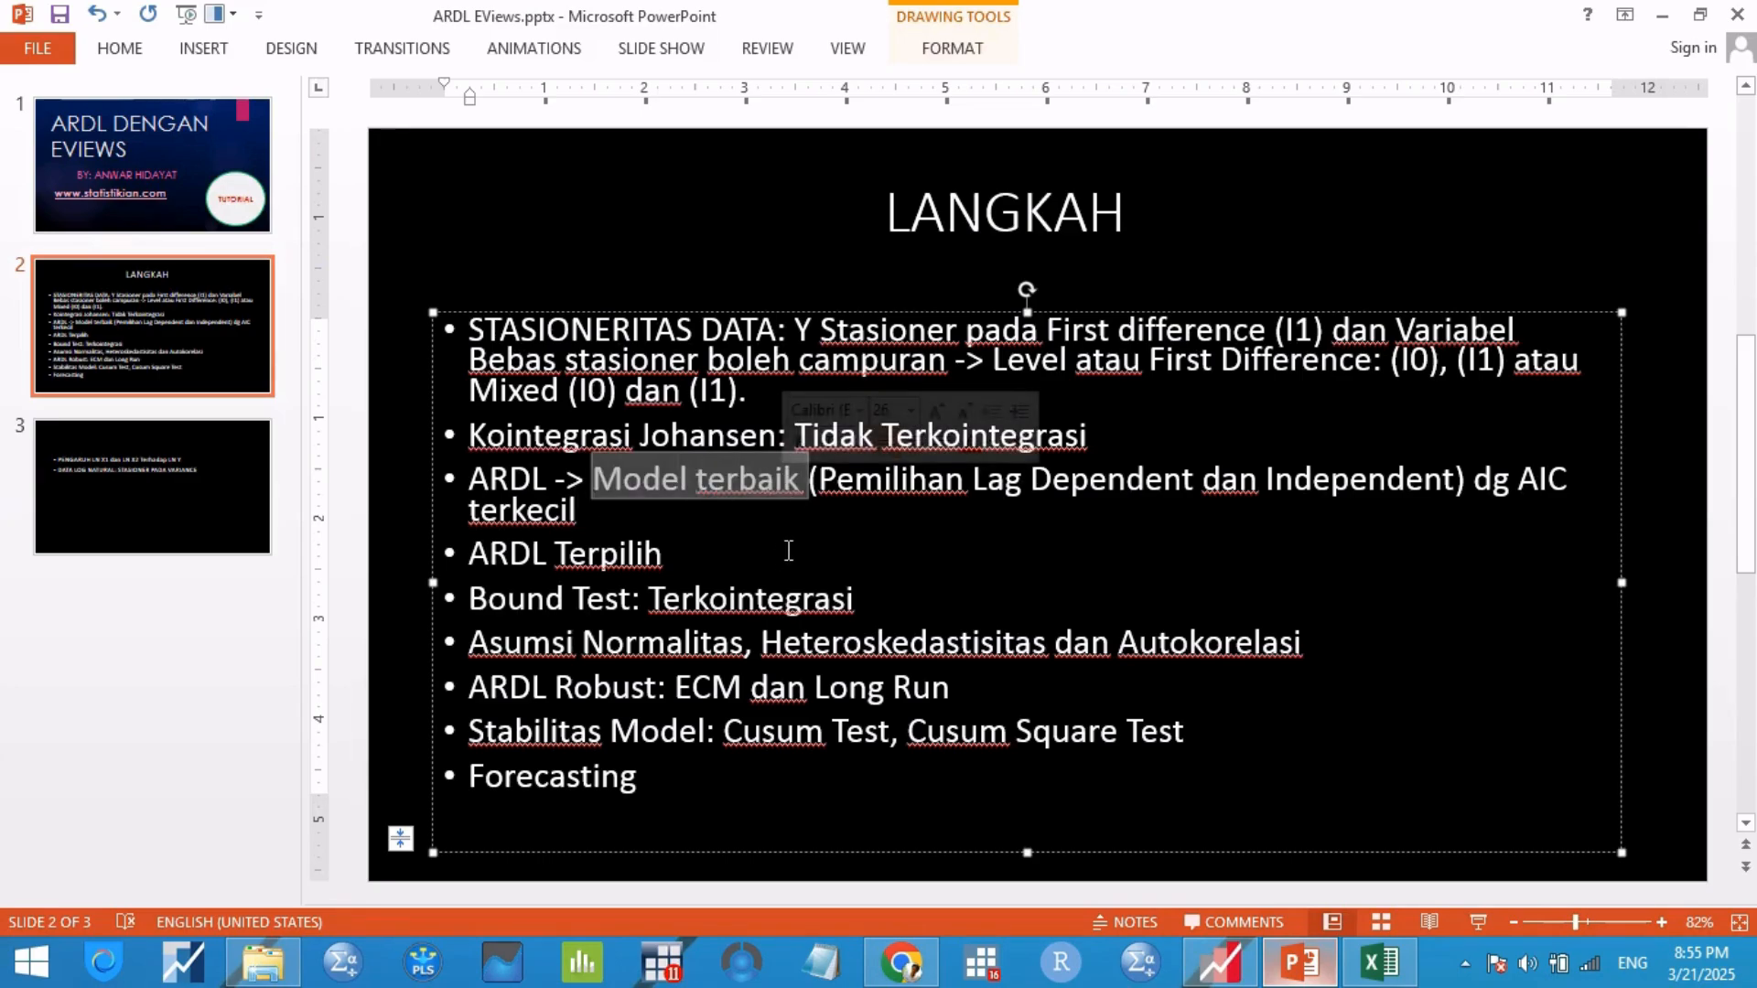
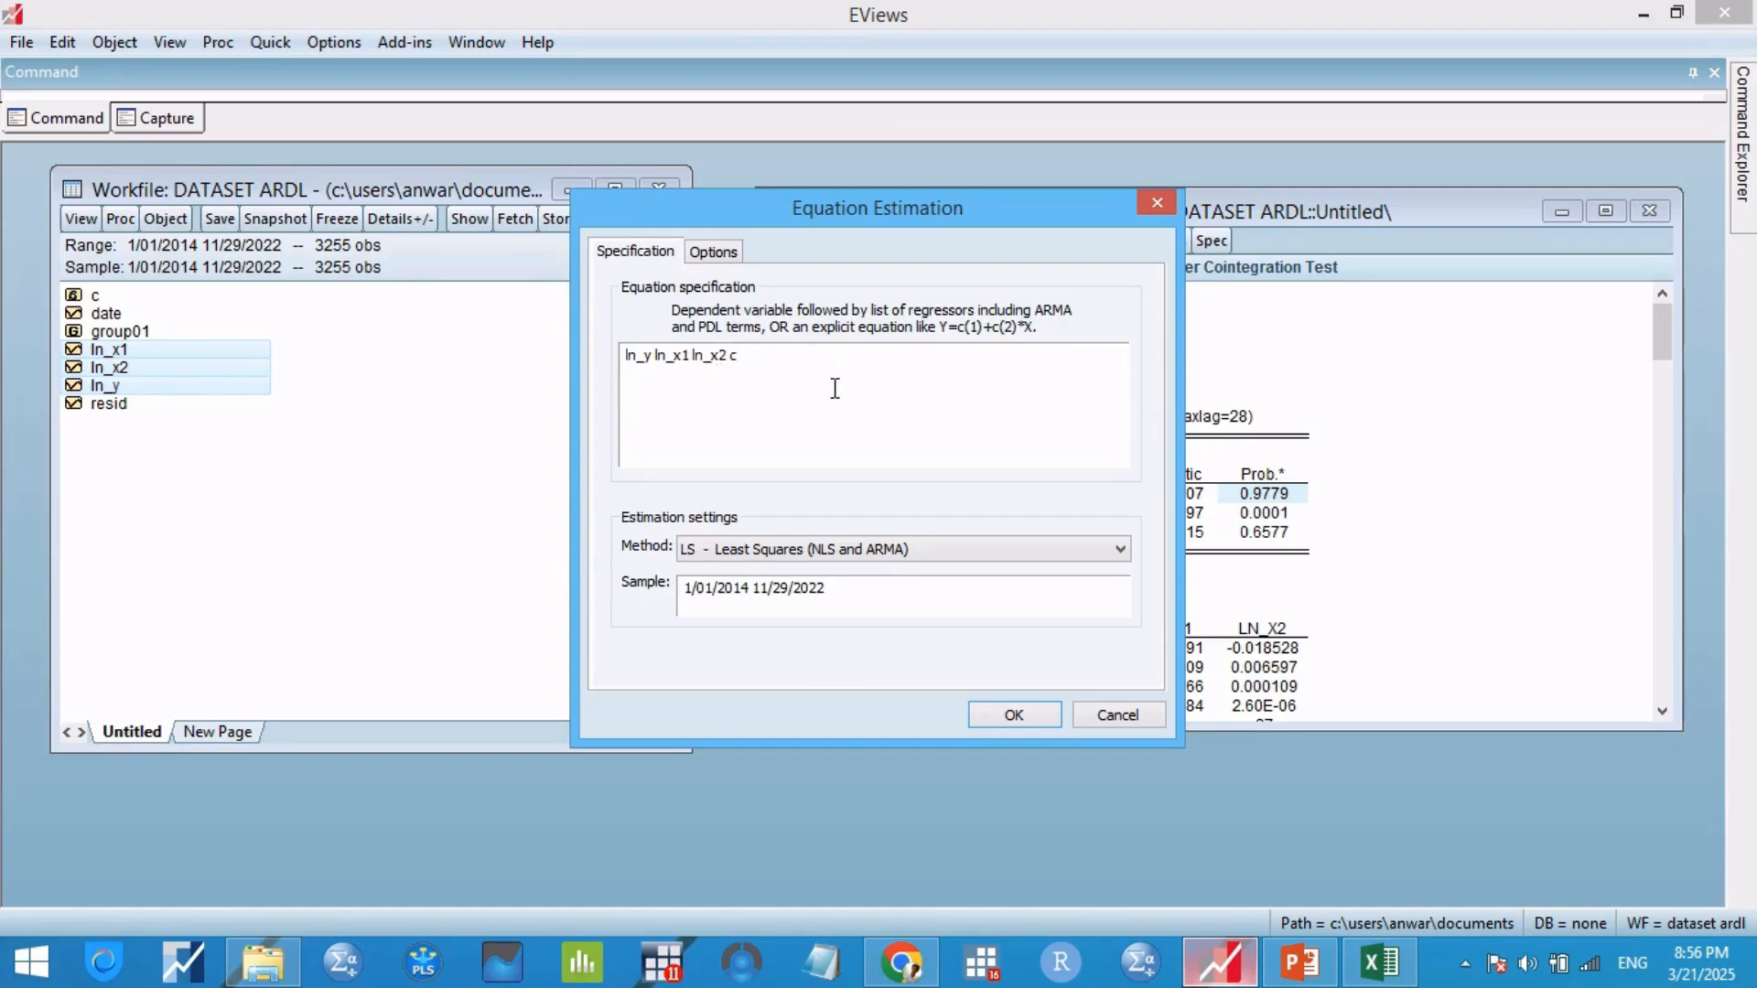
Step: Estimate an ARDL equation of ln_y on ln_x1 and ln_x2 with restricted constant, automatic lag selection up to 4 lags, and Akaike criterion
click(884, 549)
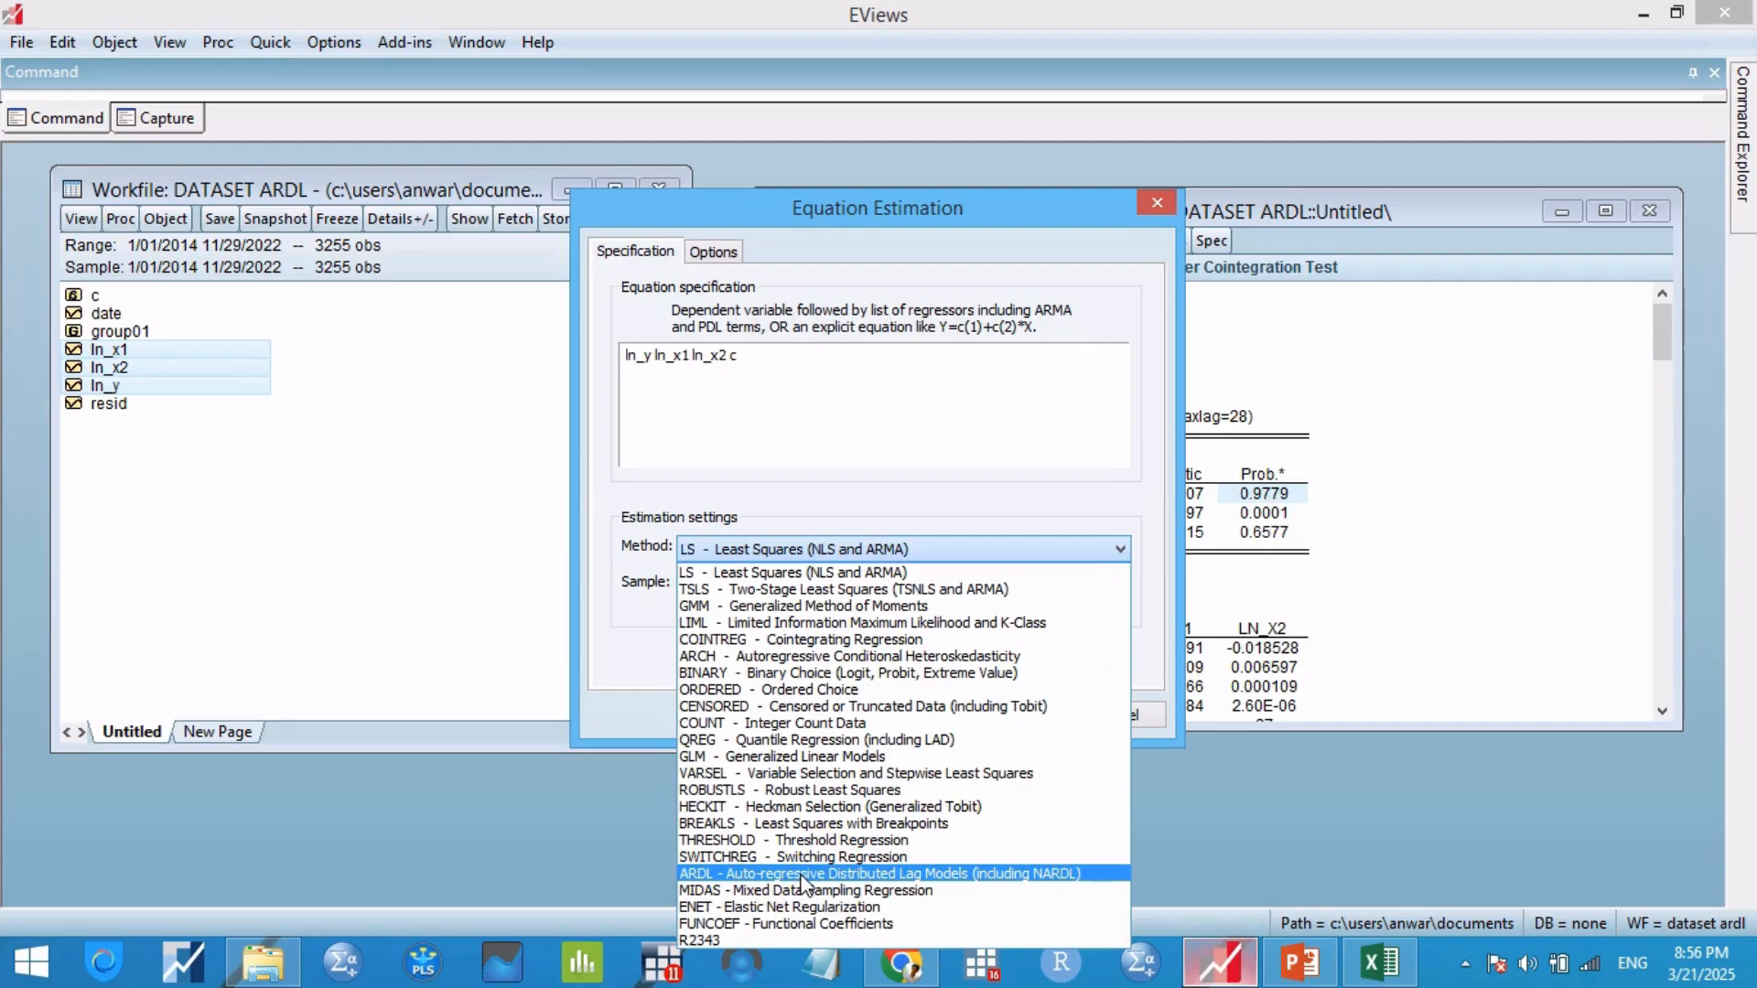
click(802, 874)
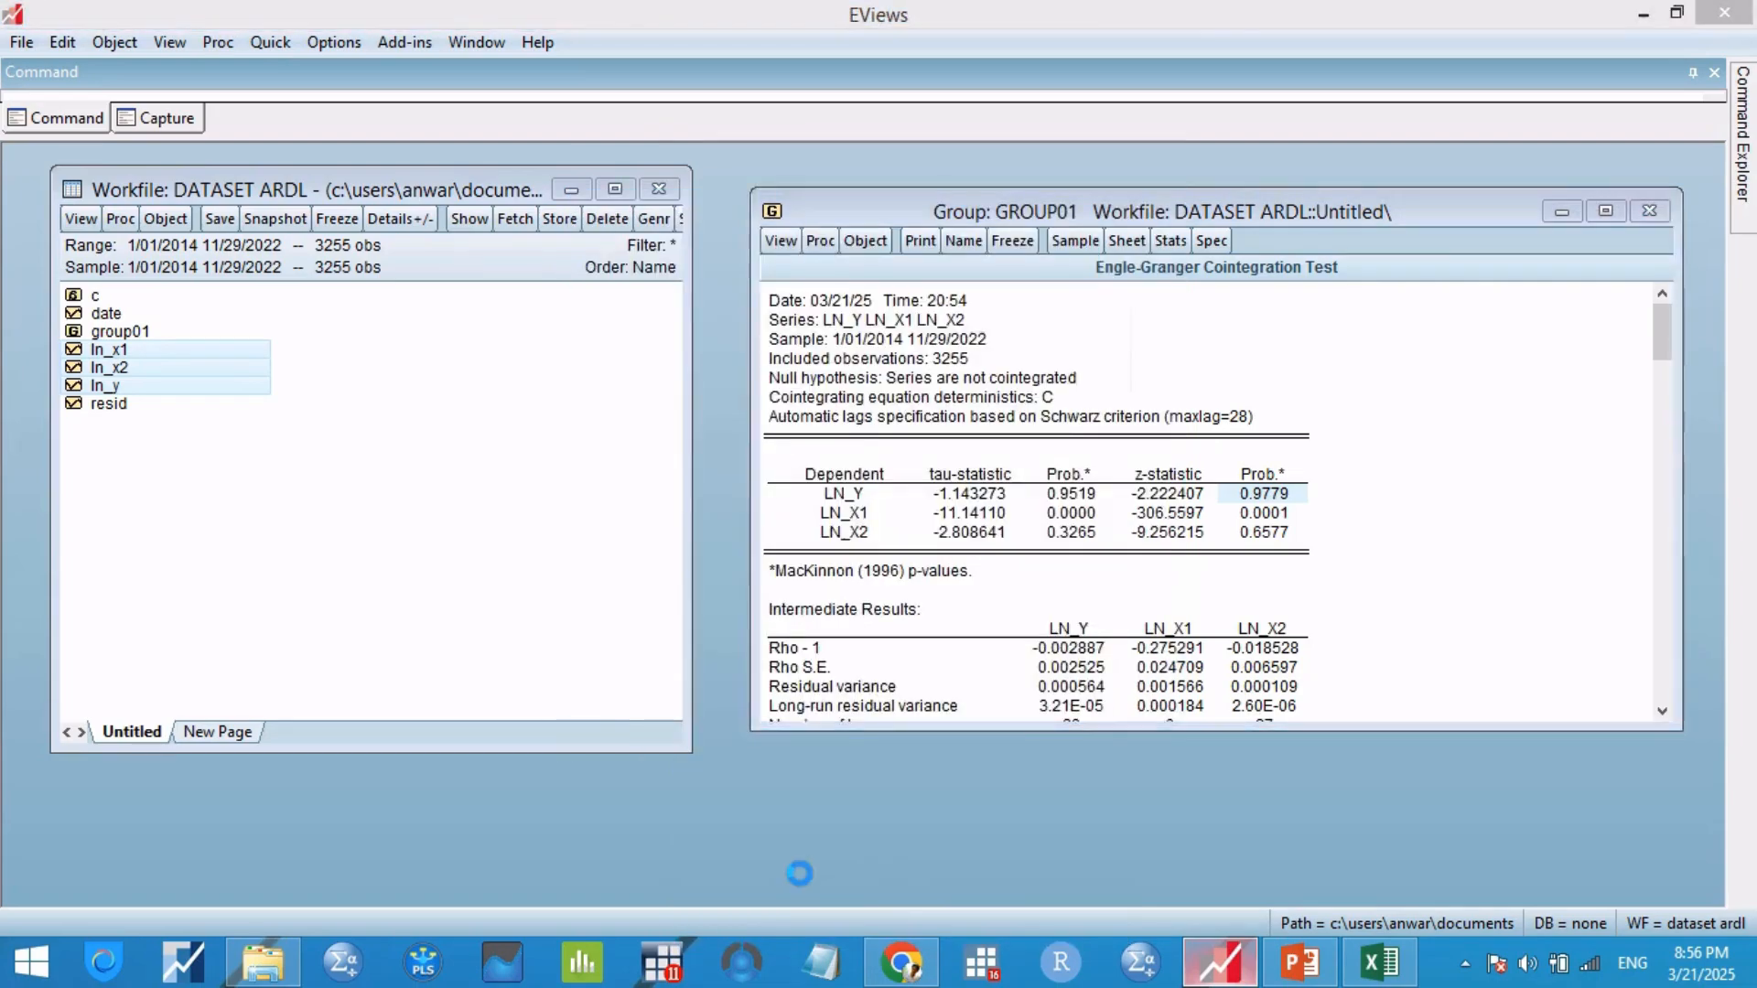
click(773, 277)
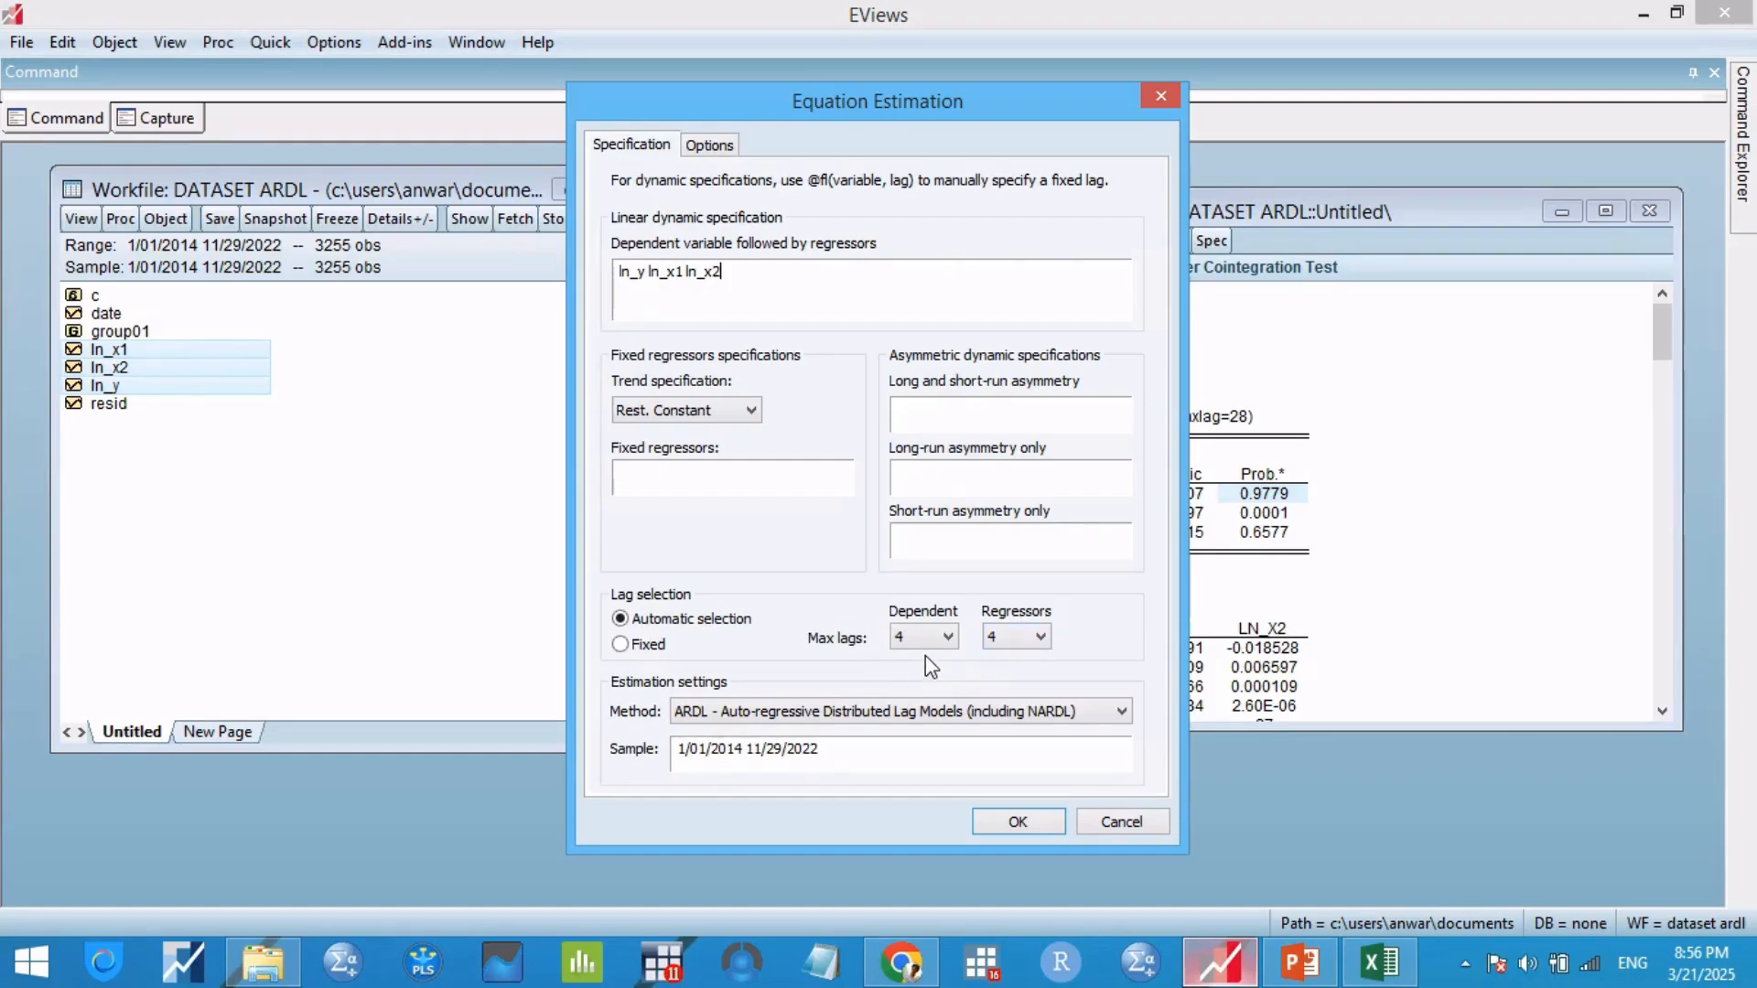
click(710, 146)
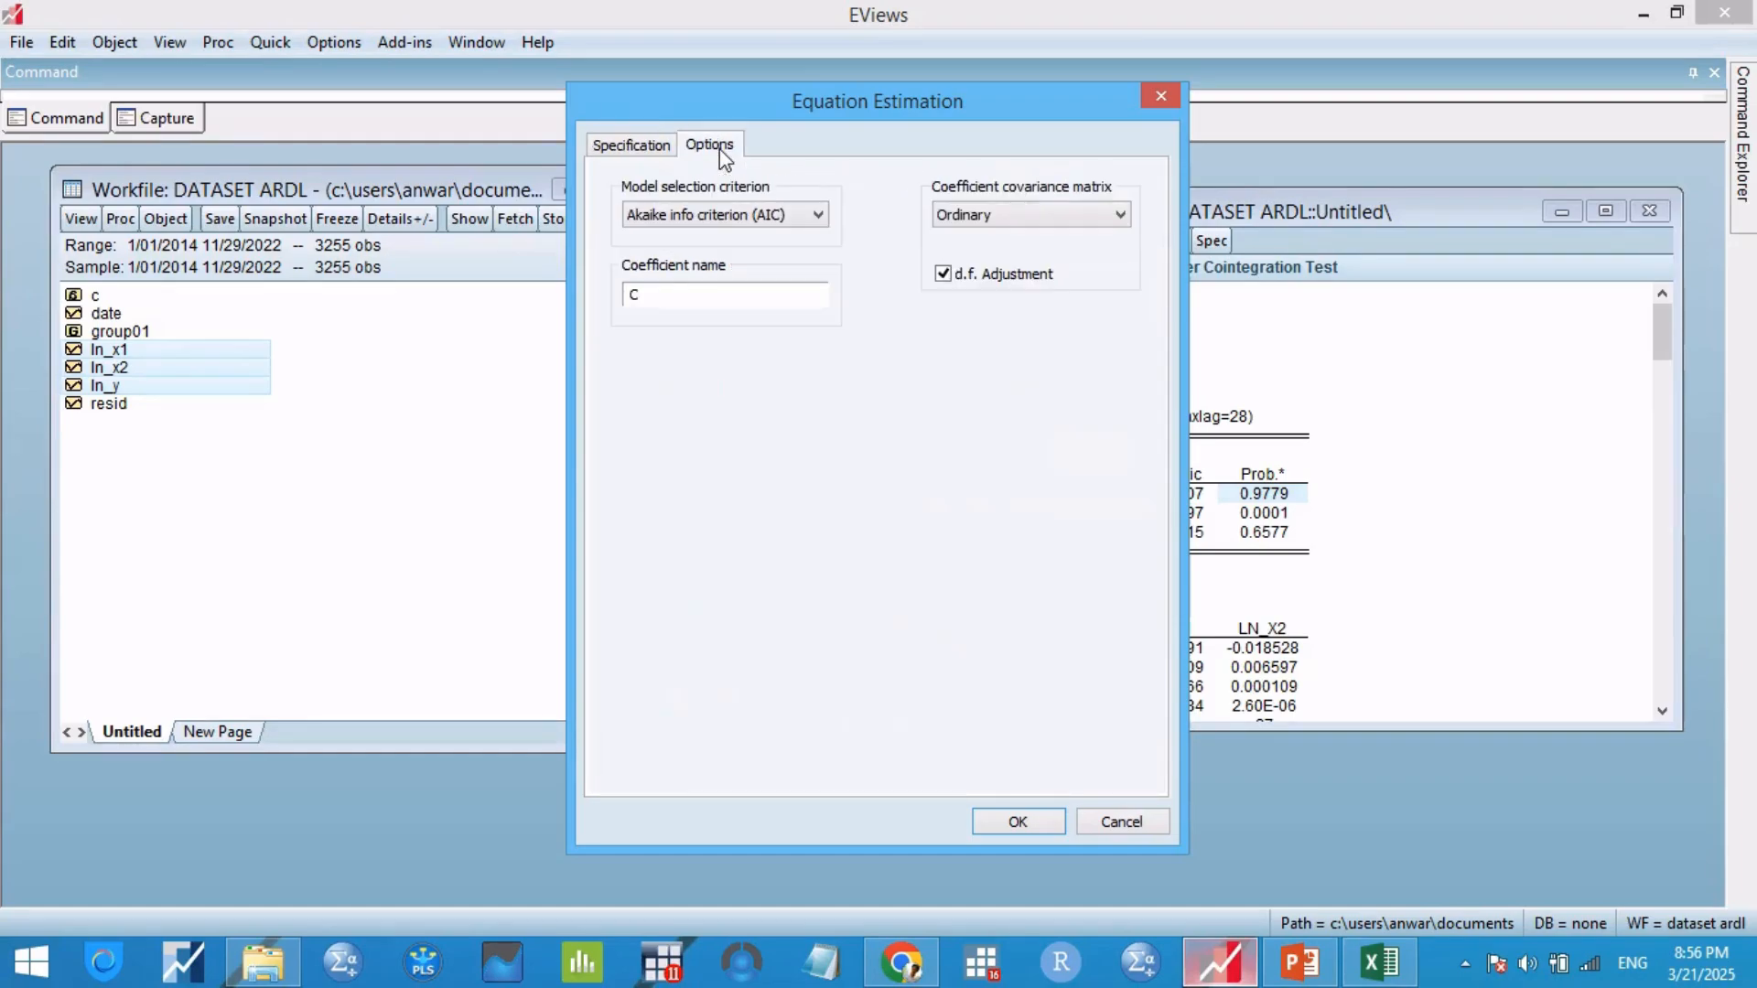
click(744, 218)
click(745, 217)
click(631, 144)
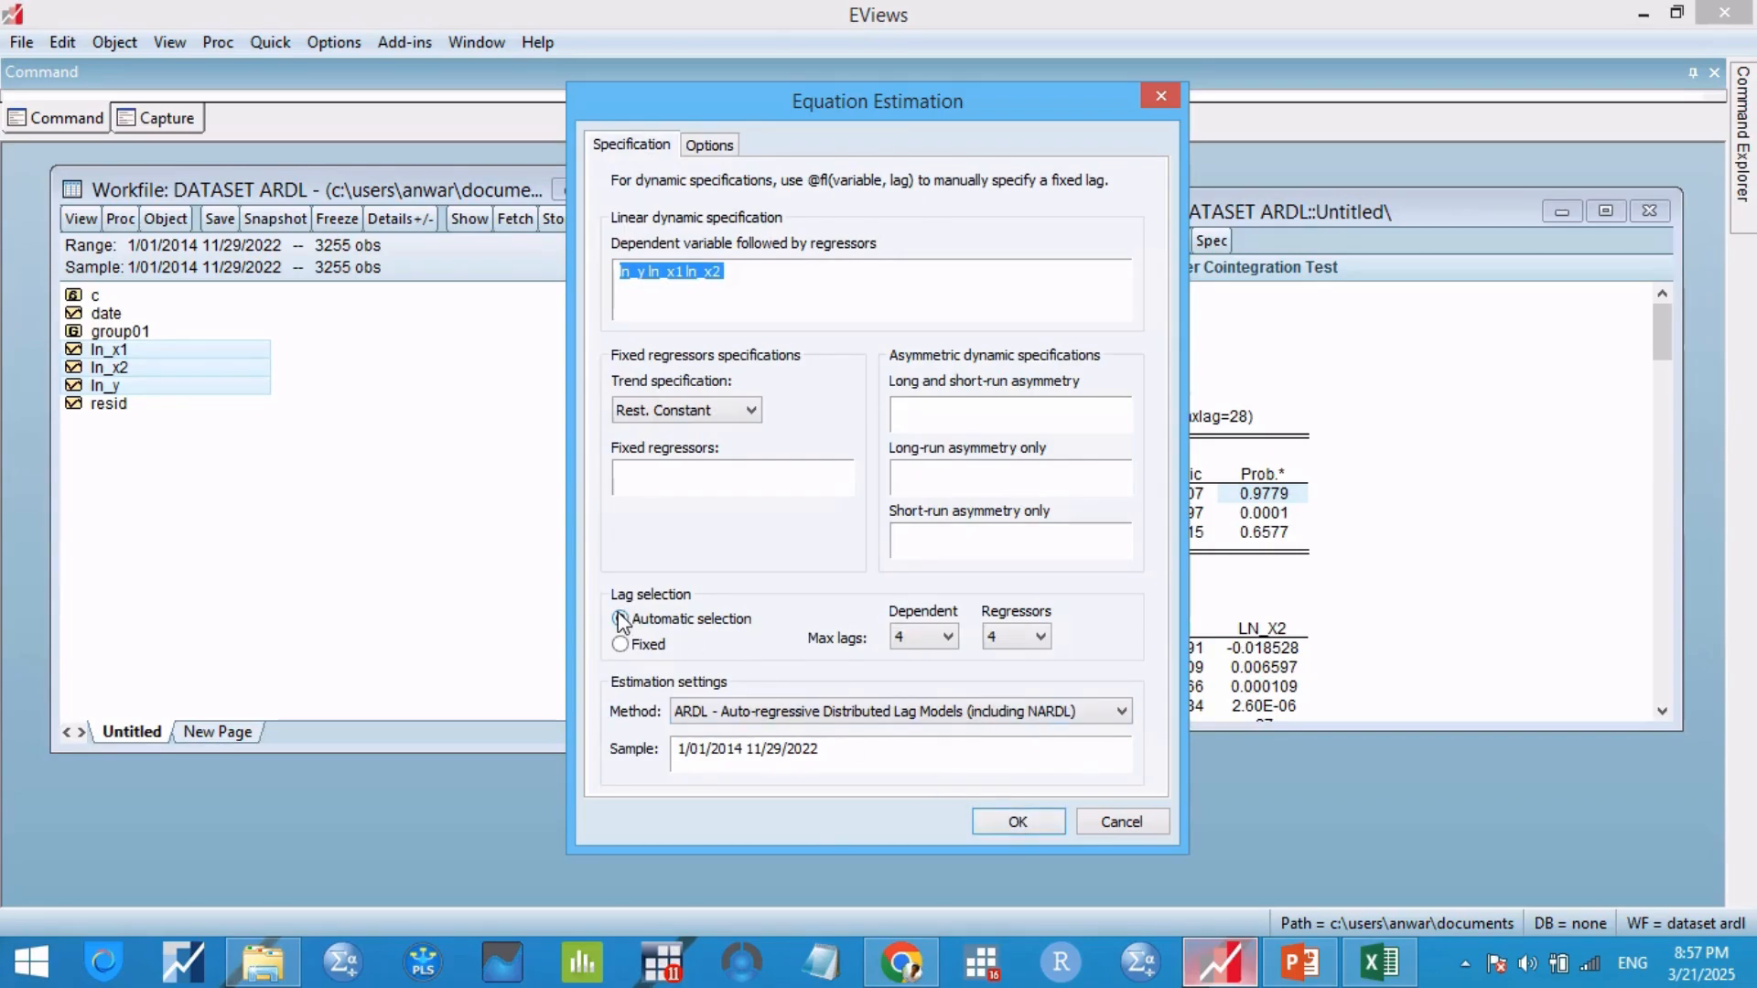
click(1002, 825)
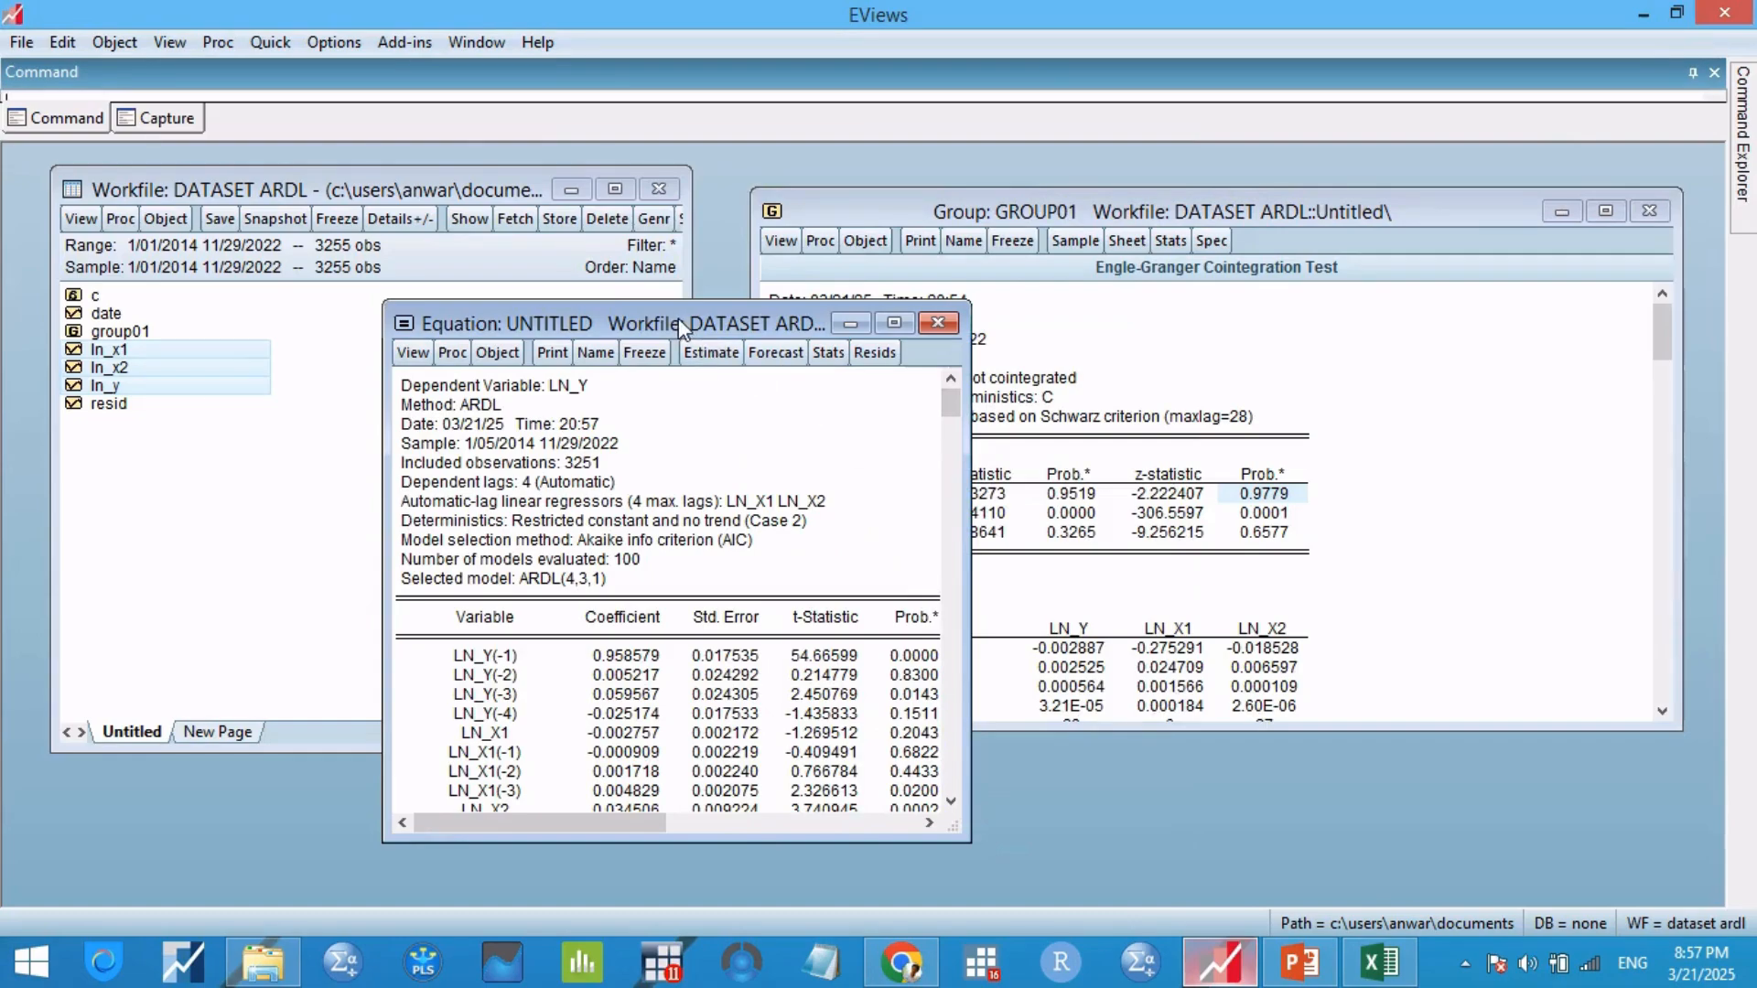
Step: Name the estimated ARDL equation eq01 and check its dependent lags line in the output
click(605, 351)
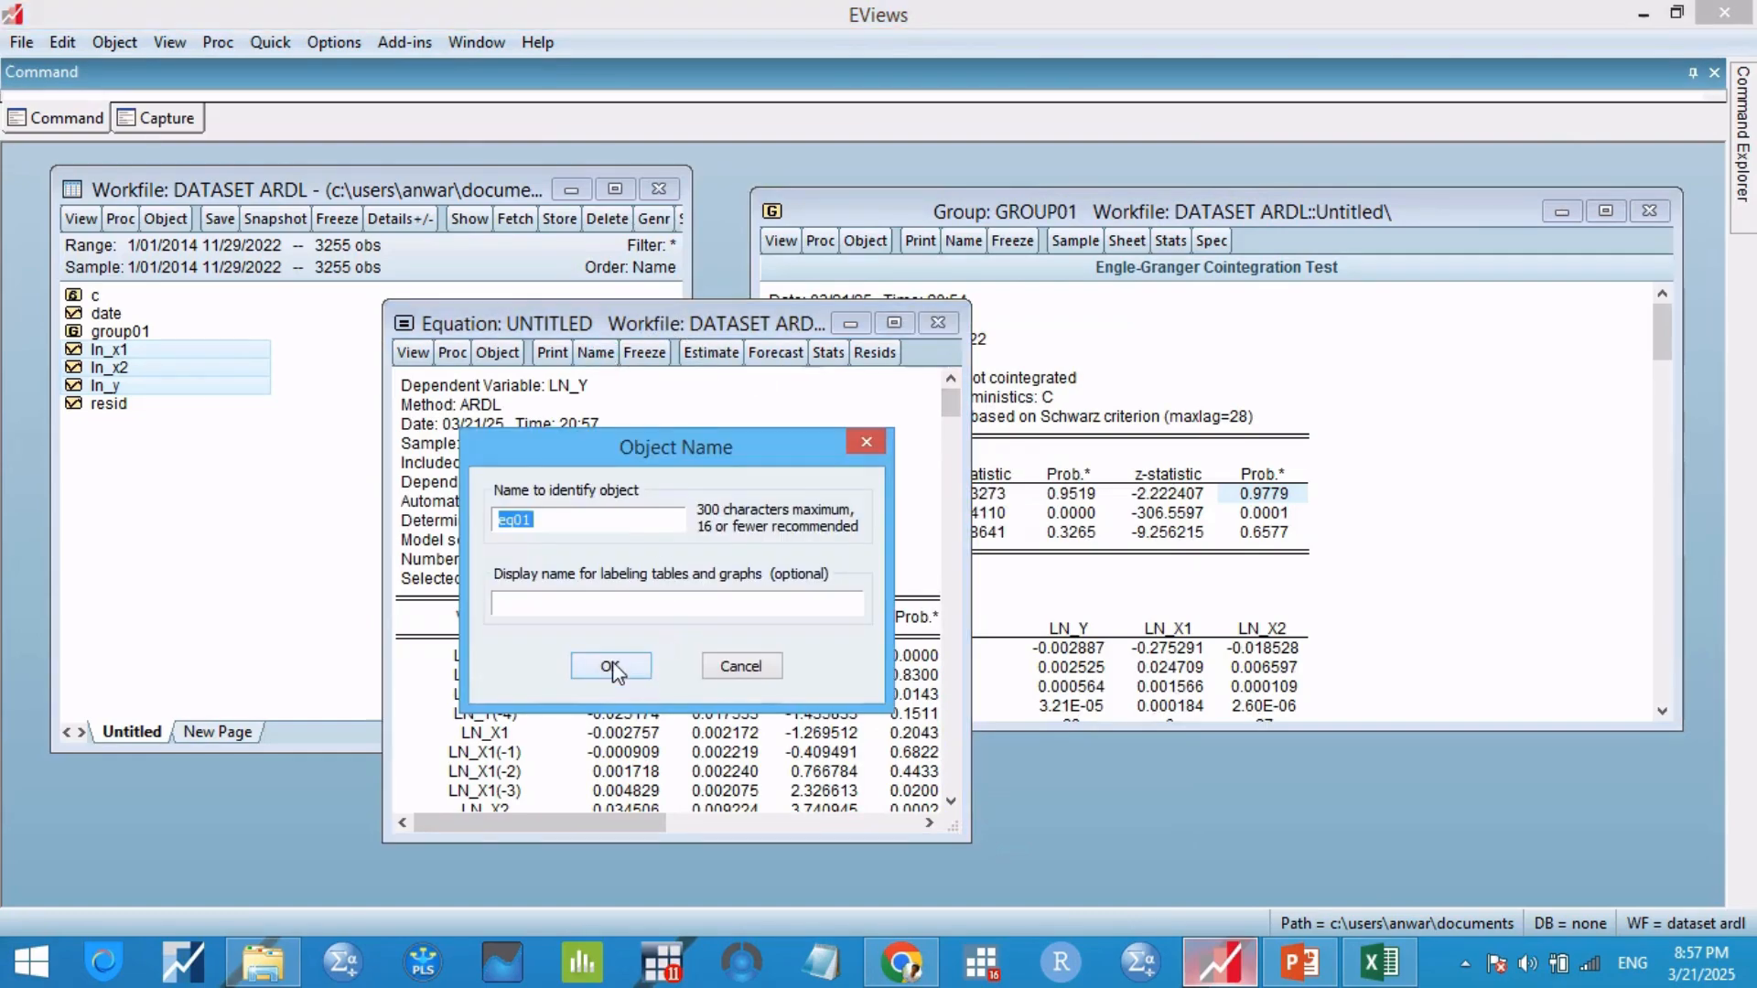
click(619, 668)
click(640, 488)
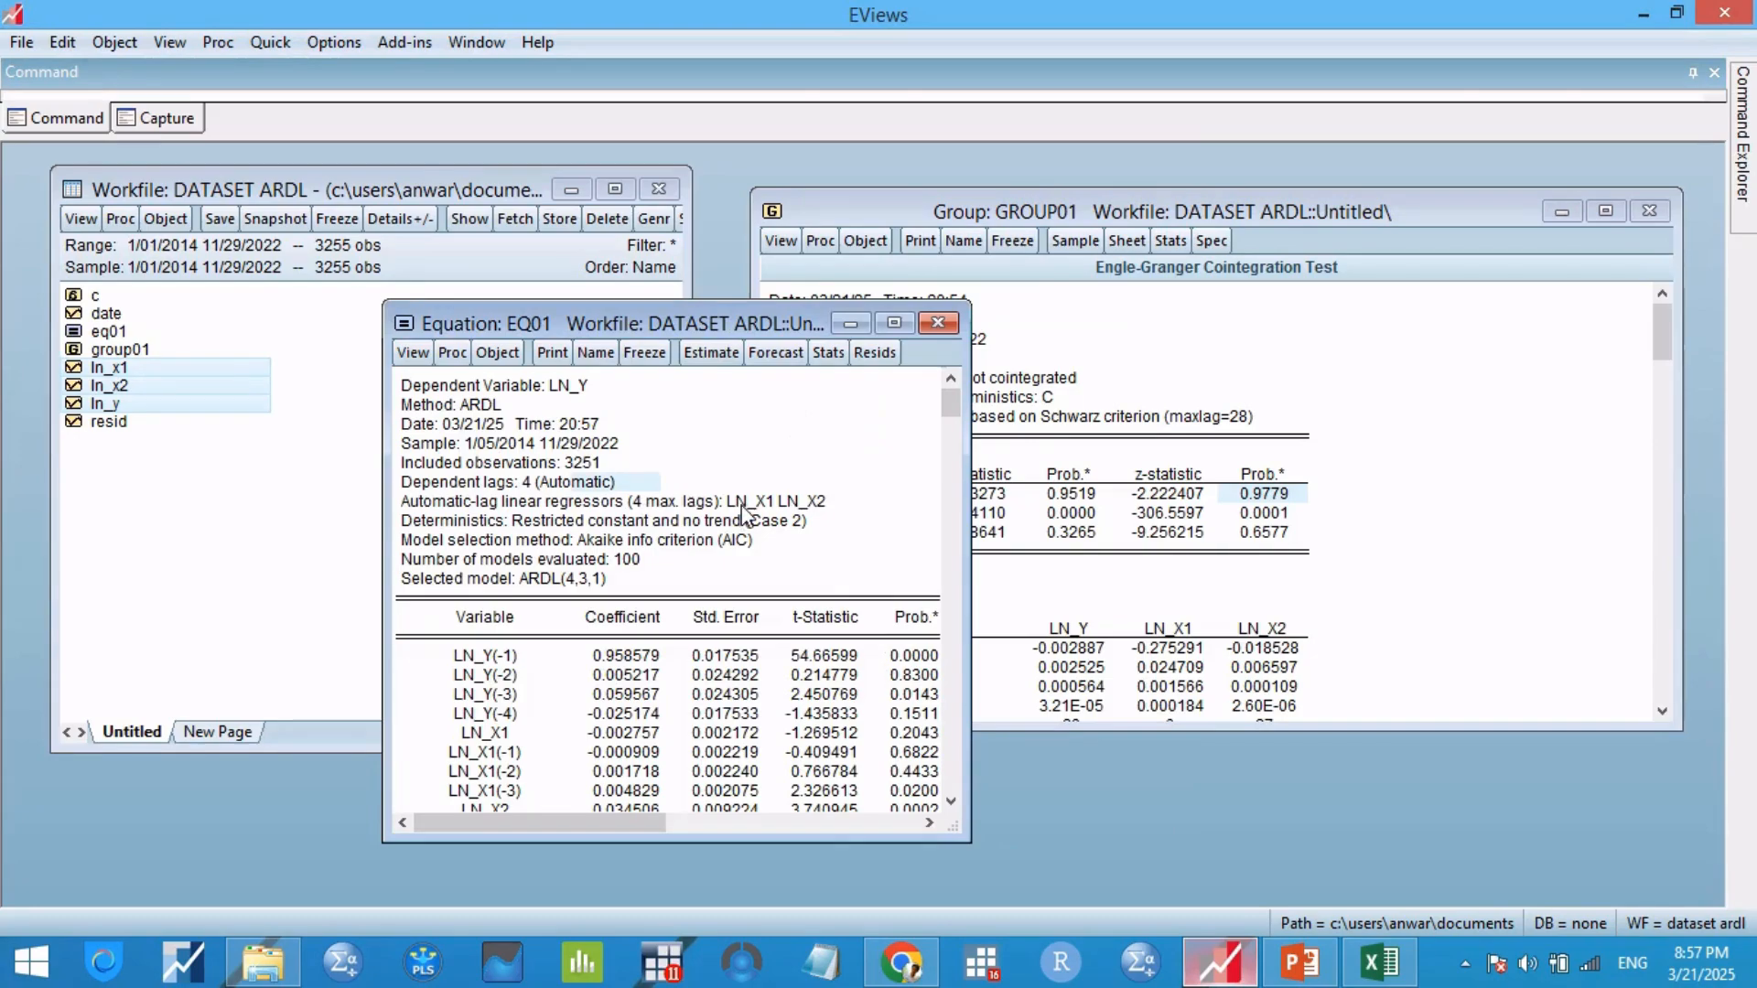
Step: Display the model selection criteria graph for eq01 and examine the ARDL model labels along its axis
click(412, 353)
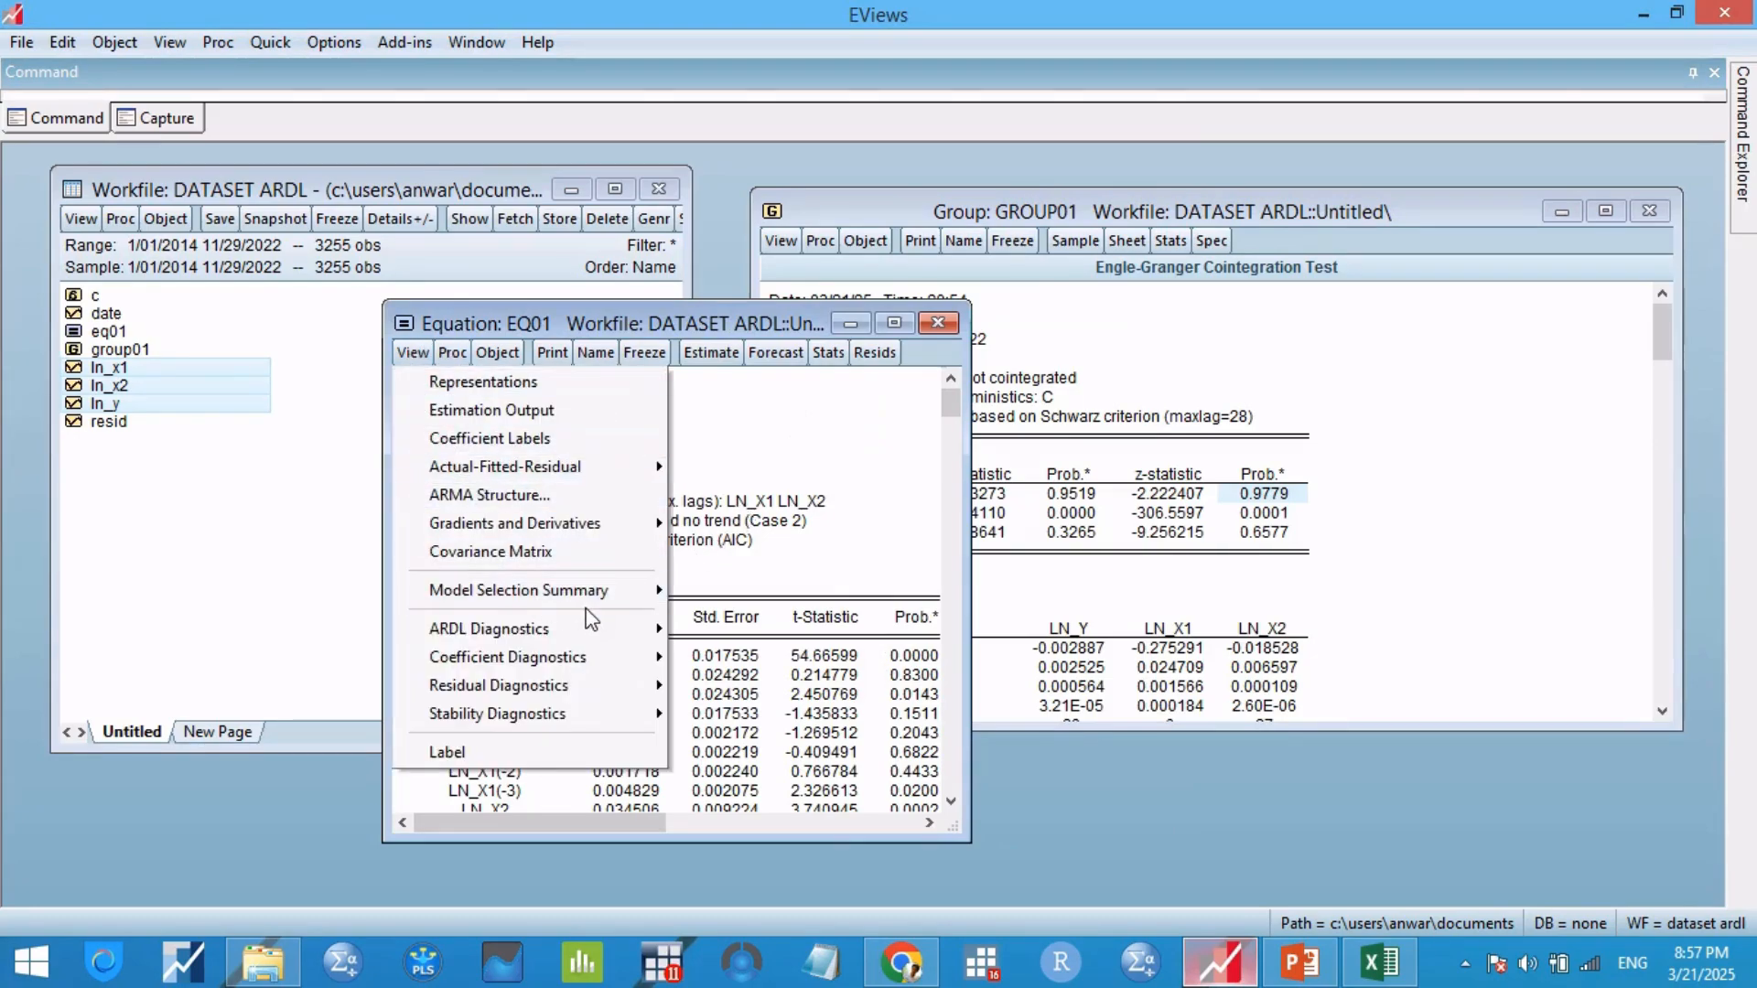
mouse_move(619, 629)
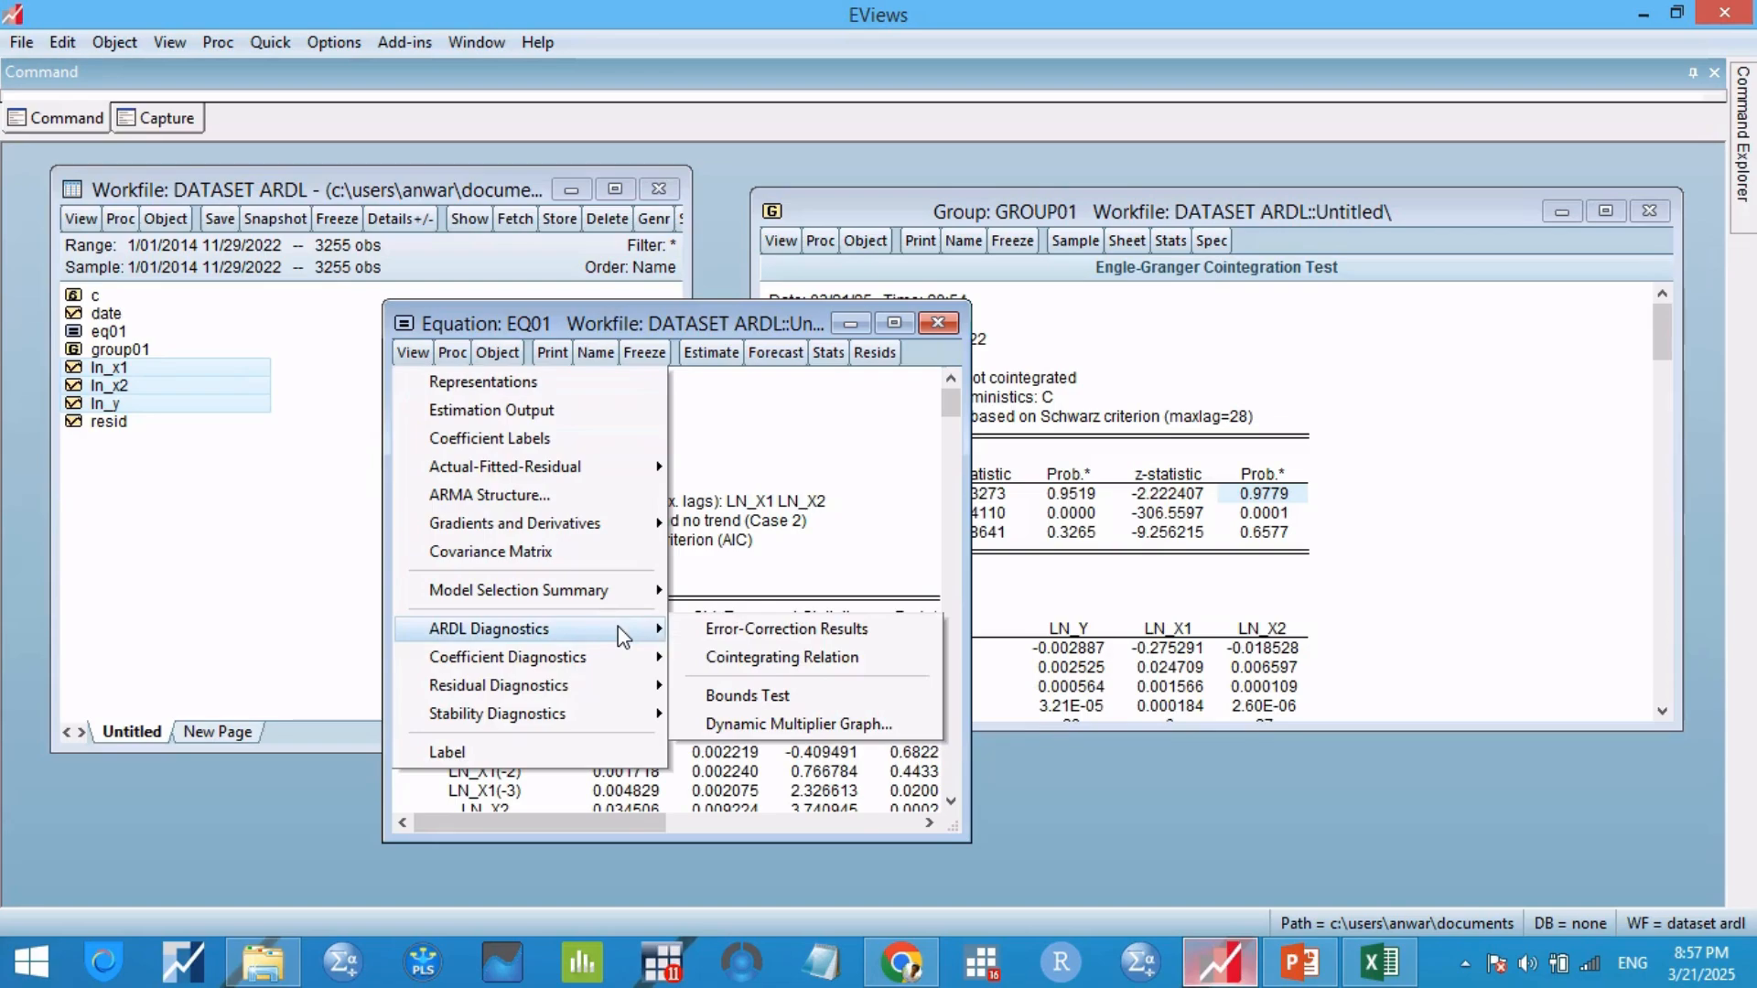
mouse_move(622, 590)
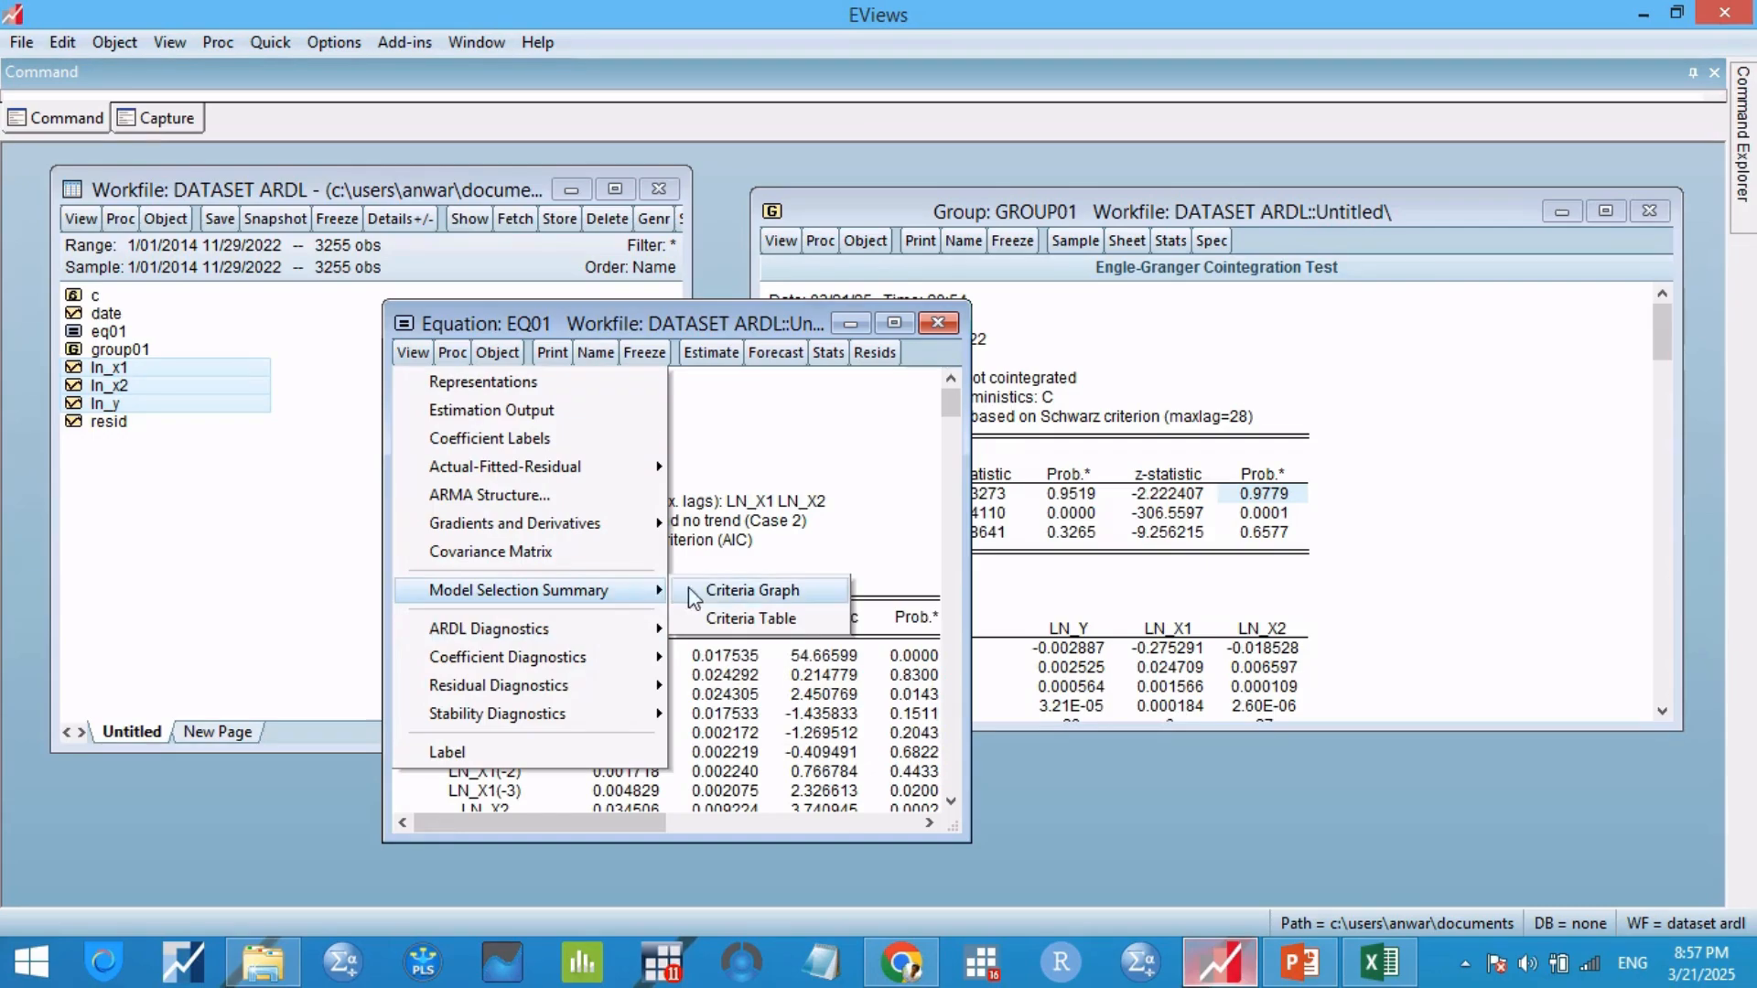
click(782, 593)
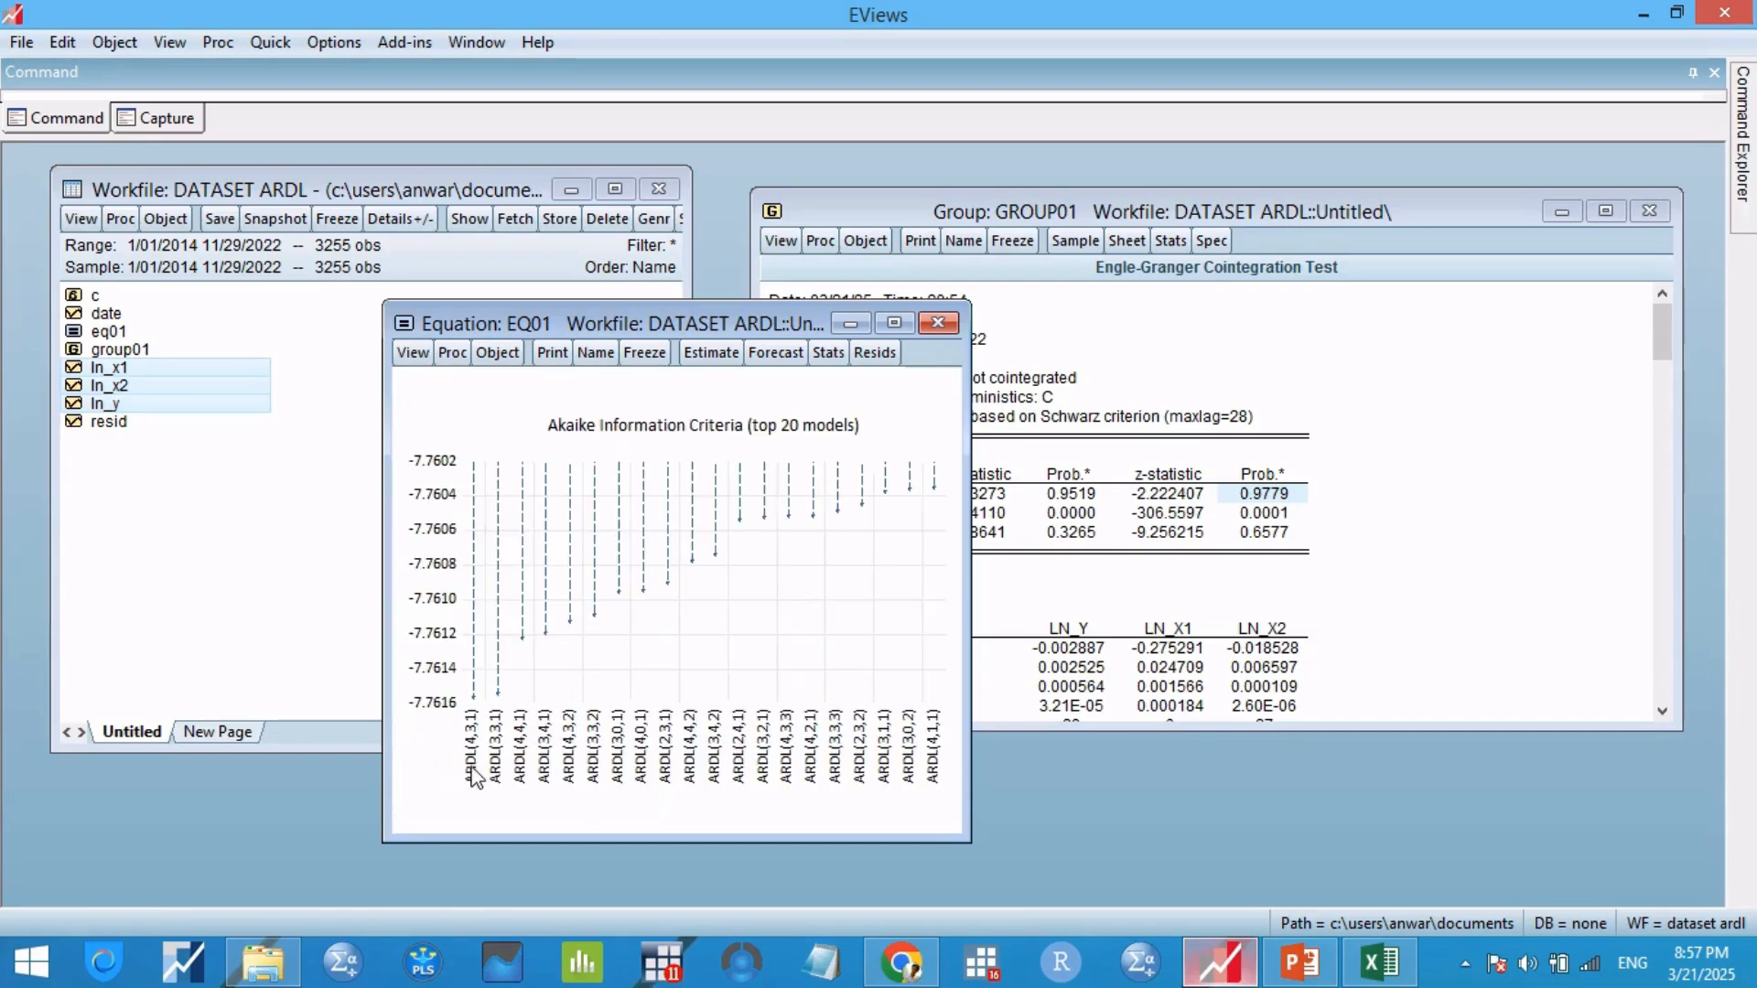
click(477, 725)
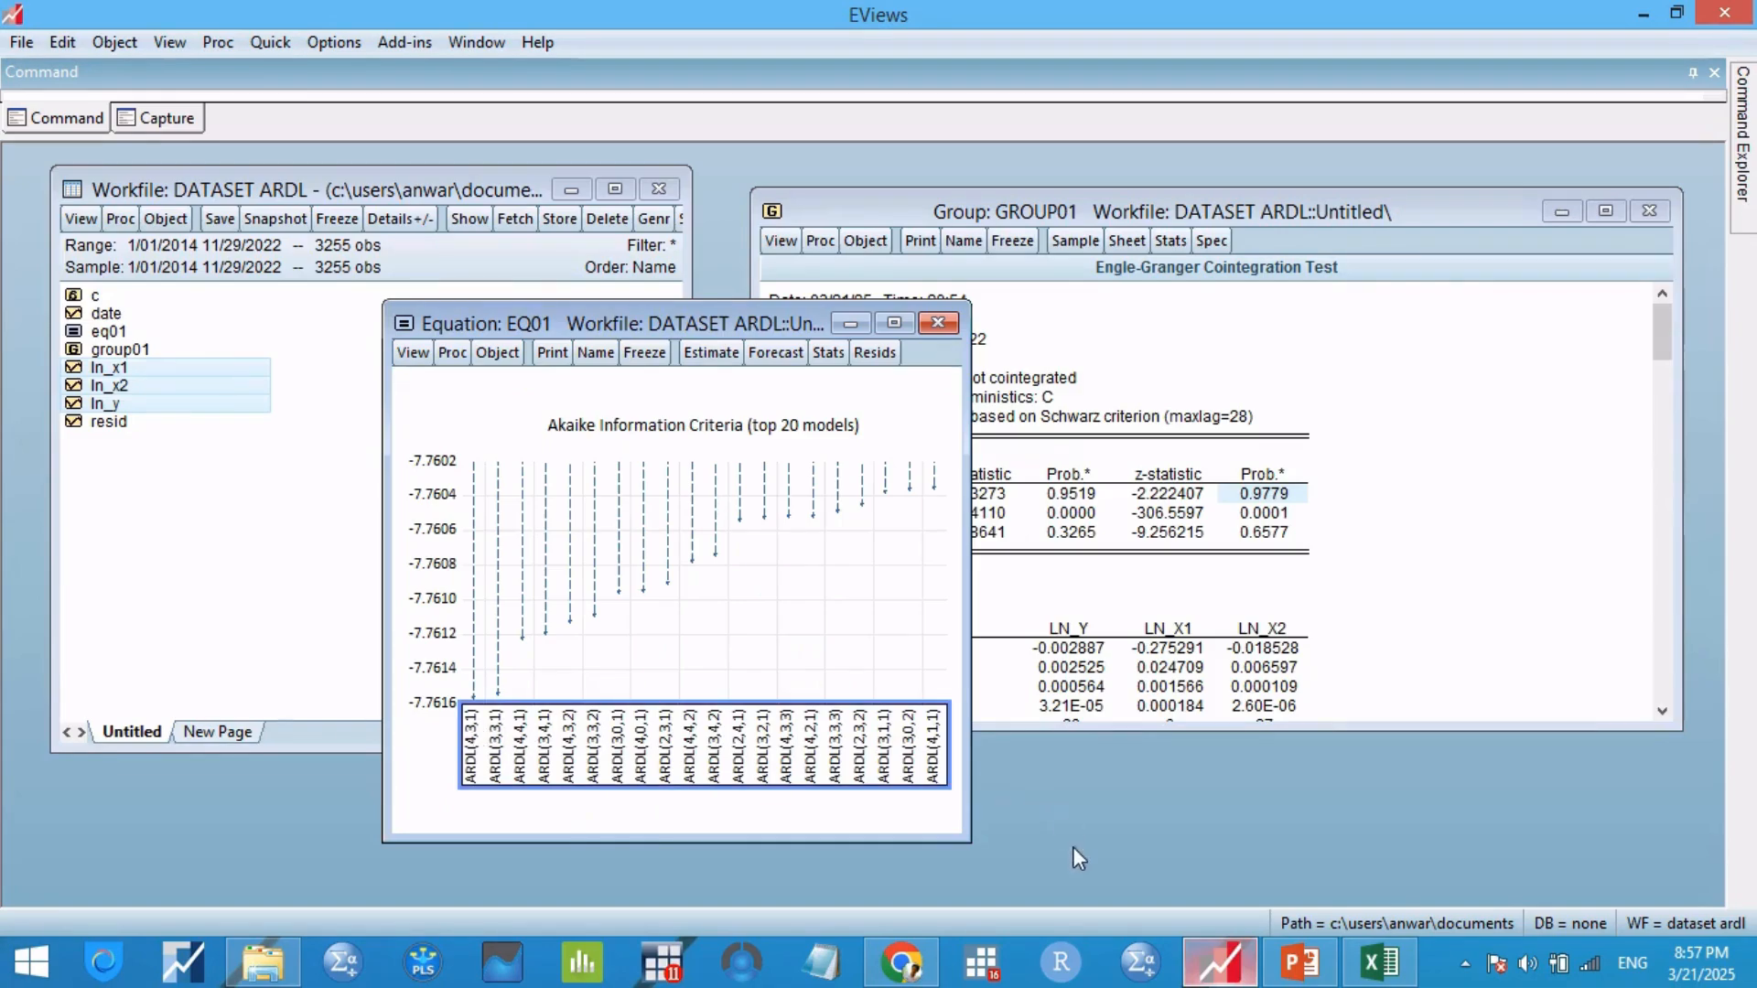
Step: Switch to PowerPoint and review the smallest-AIC condition in the ARDL bullet on the LANGKAH slide
click(1300, 960)
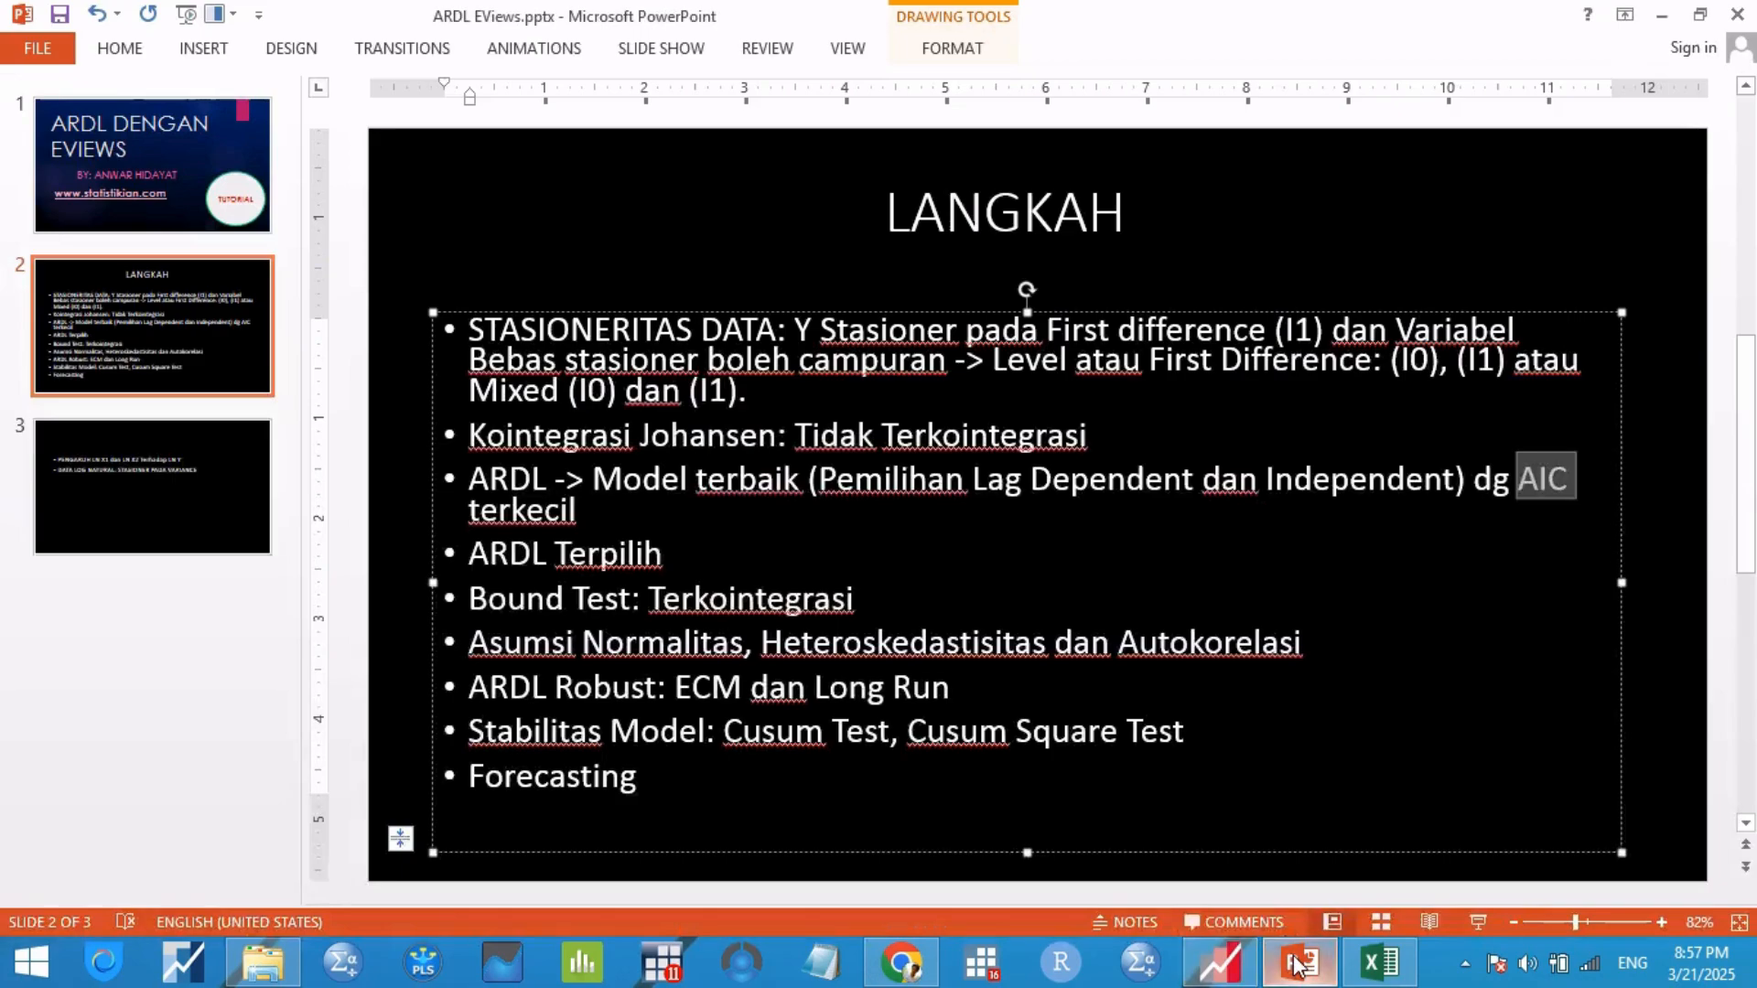
click(675, 509)
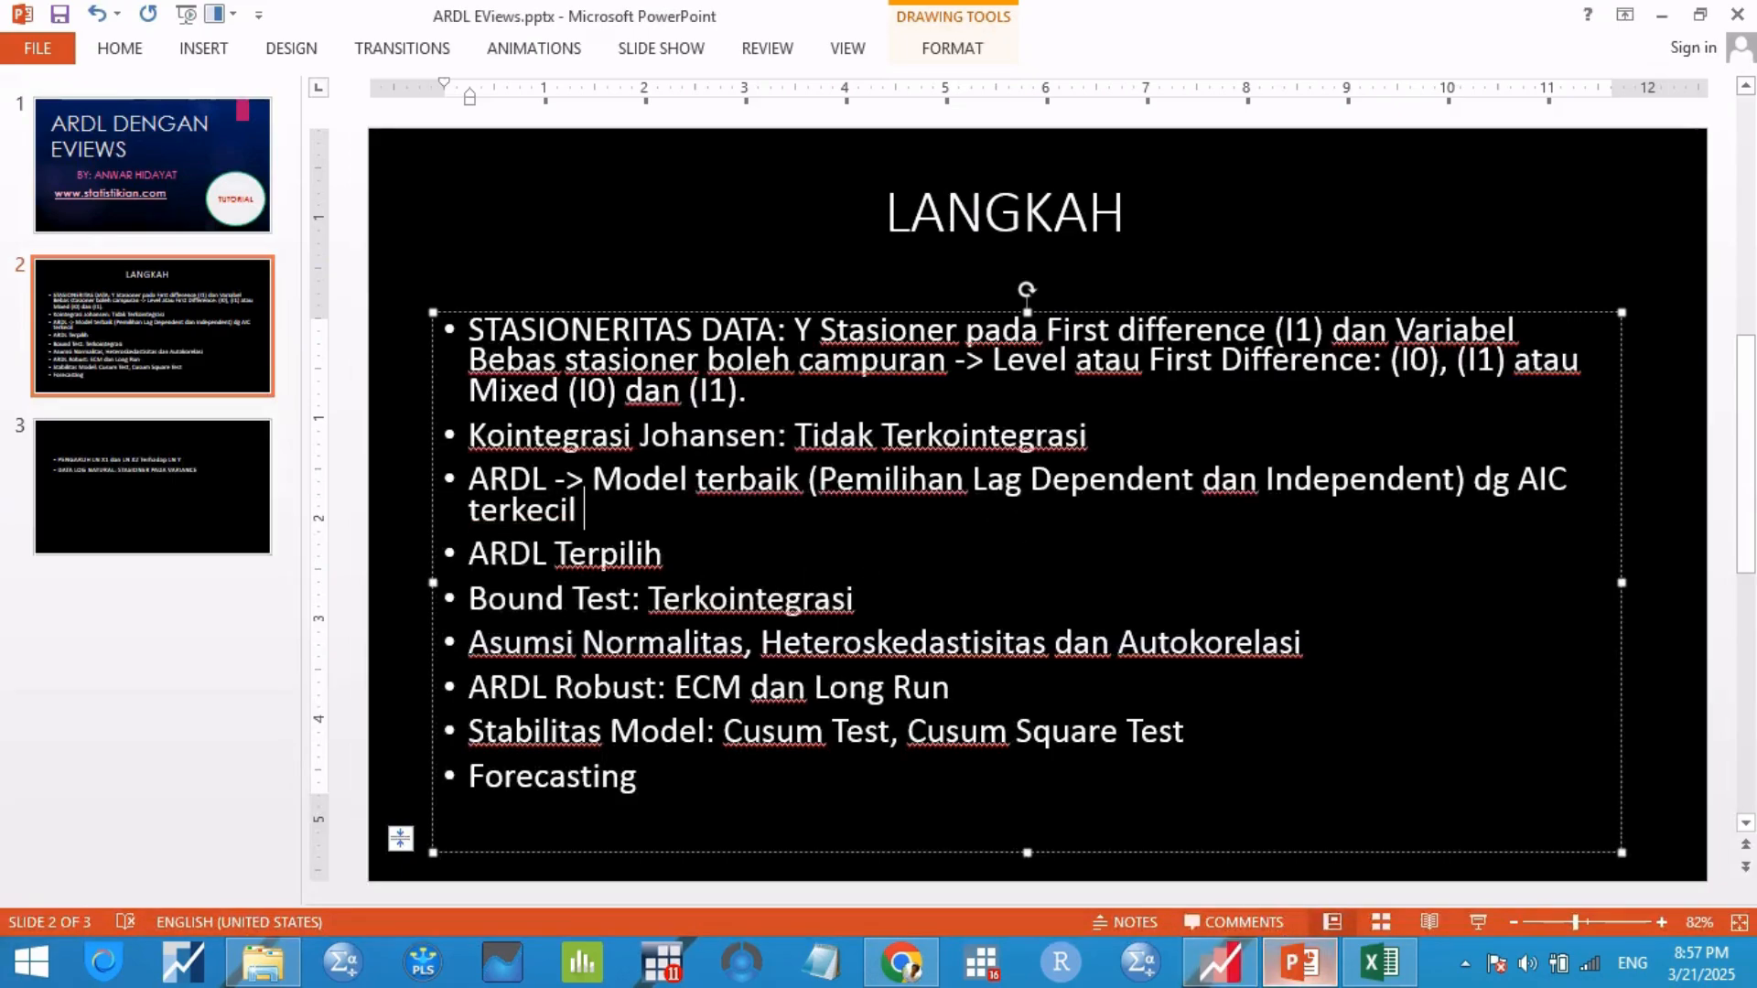
Step: Append "(ARDL 4 3 1: Y 4 lag, X1 3 Lag, X2 1 Lag)" to the ARDL model-selection bullet on the LANGKAH slide
text((ARD)
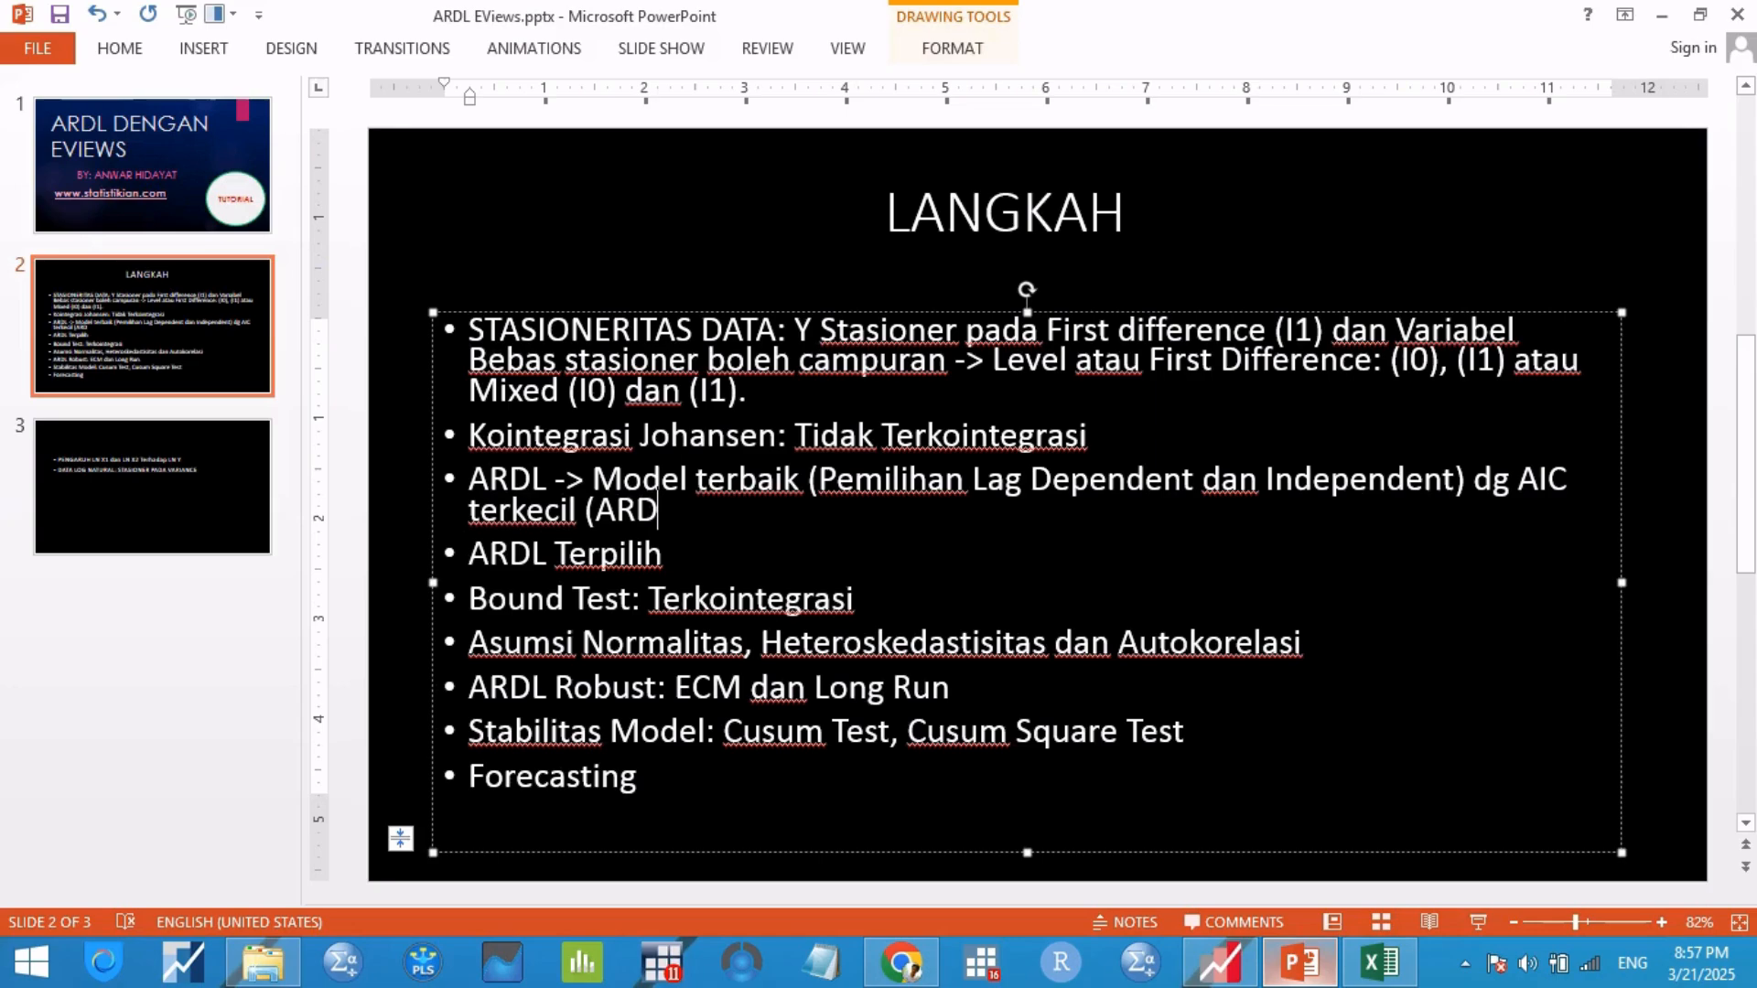
text(L 4)
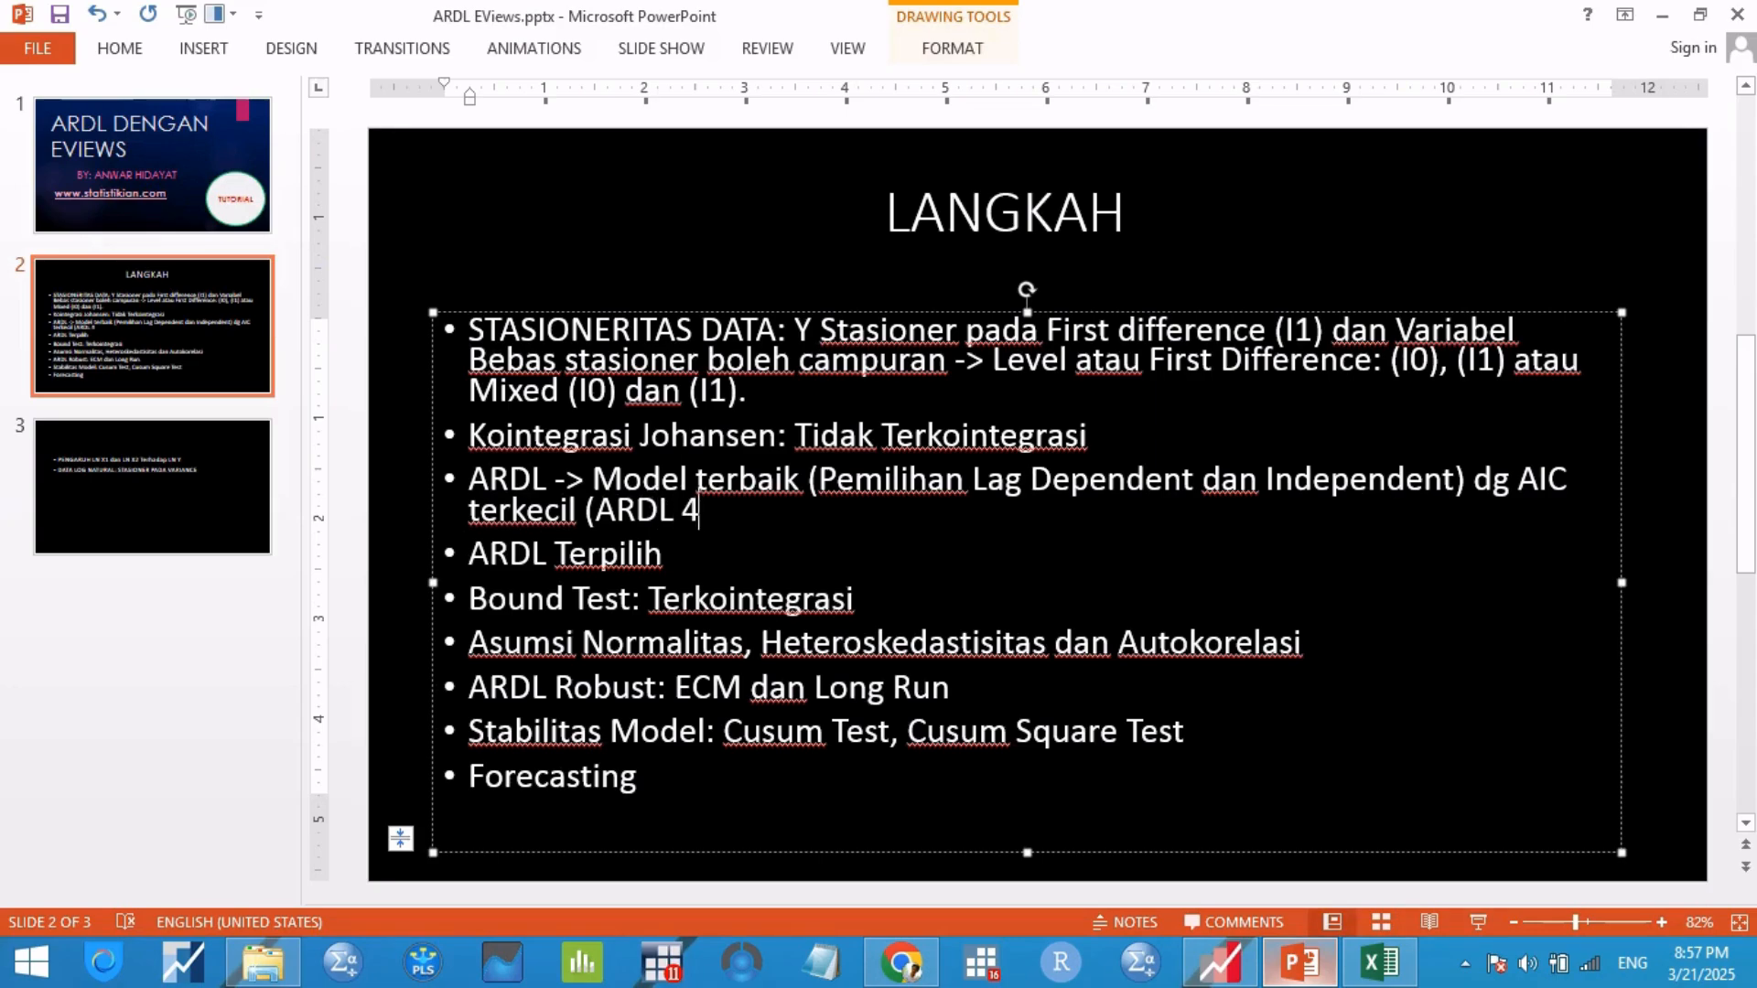
text( 3 1: )
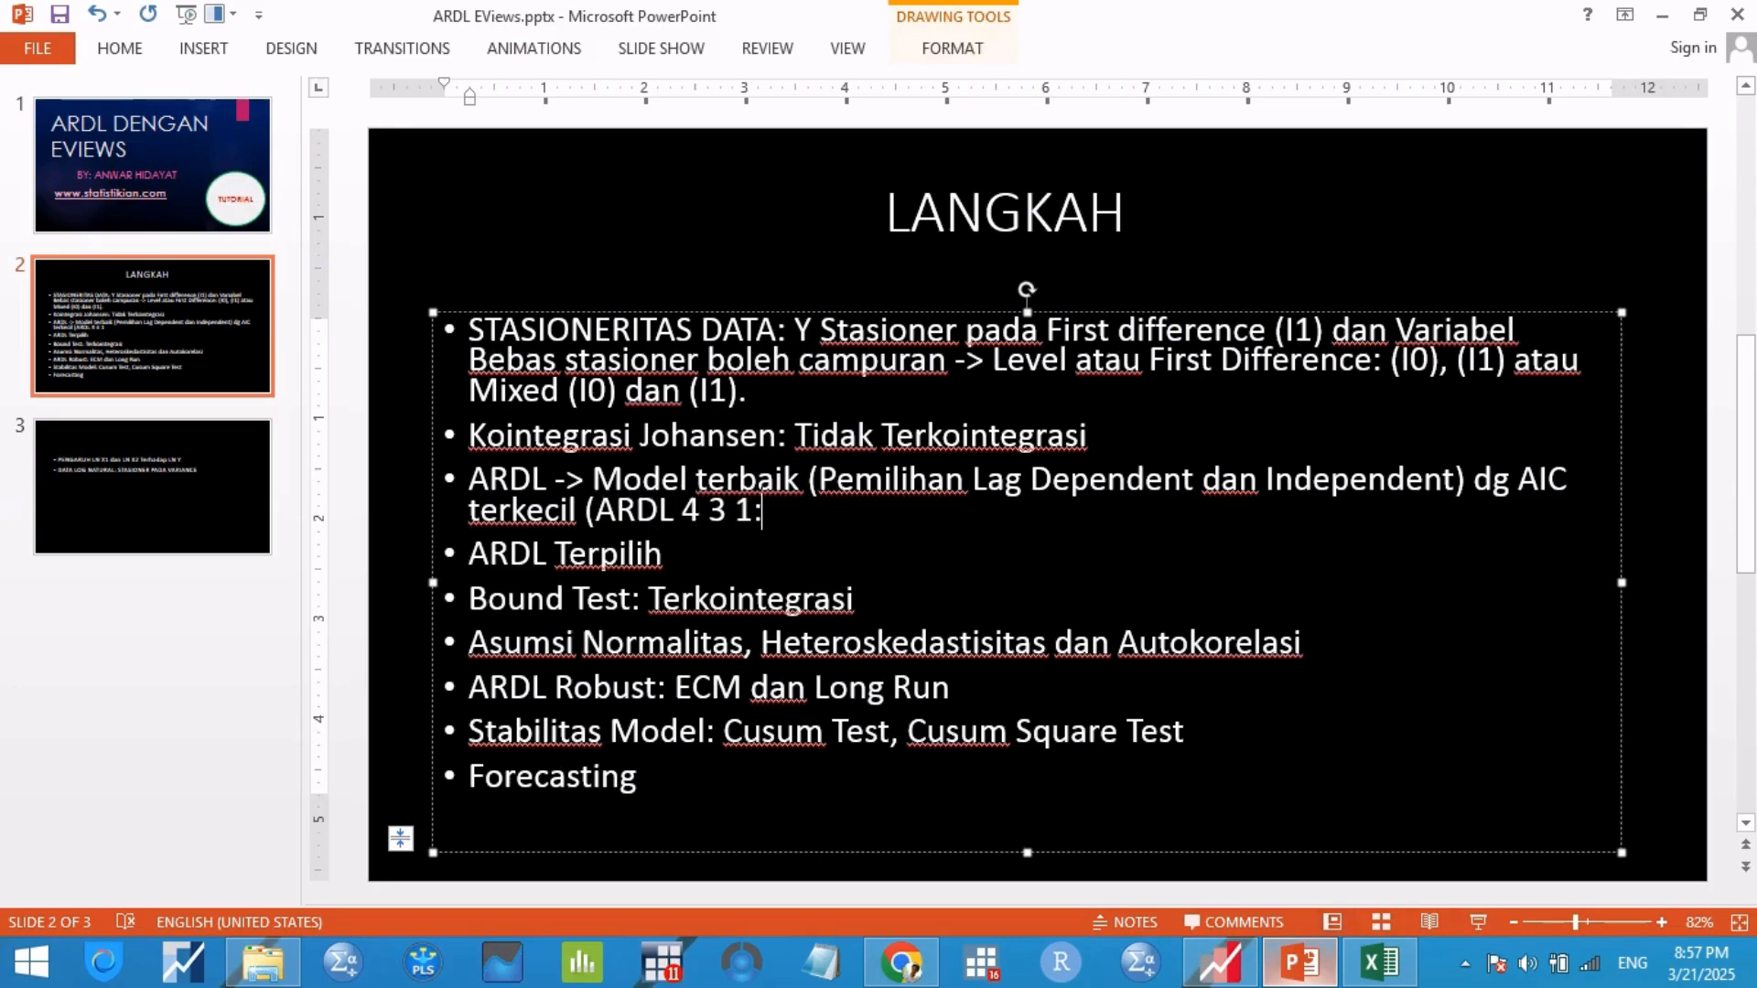
text(Y)
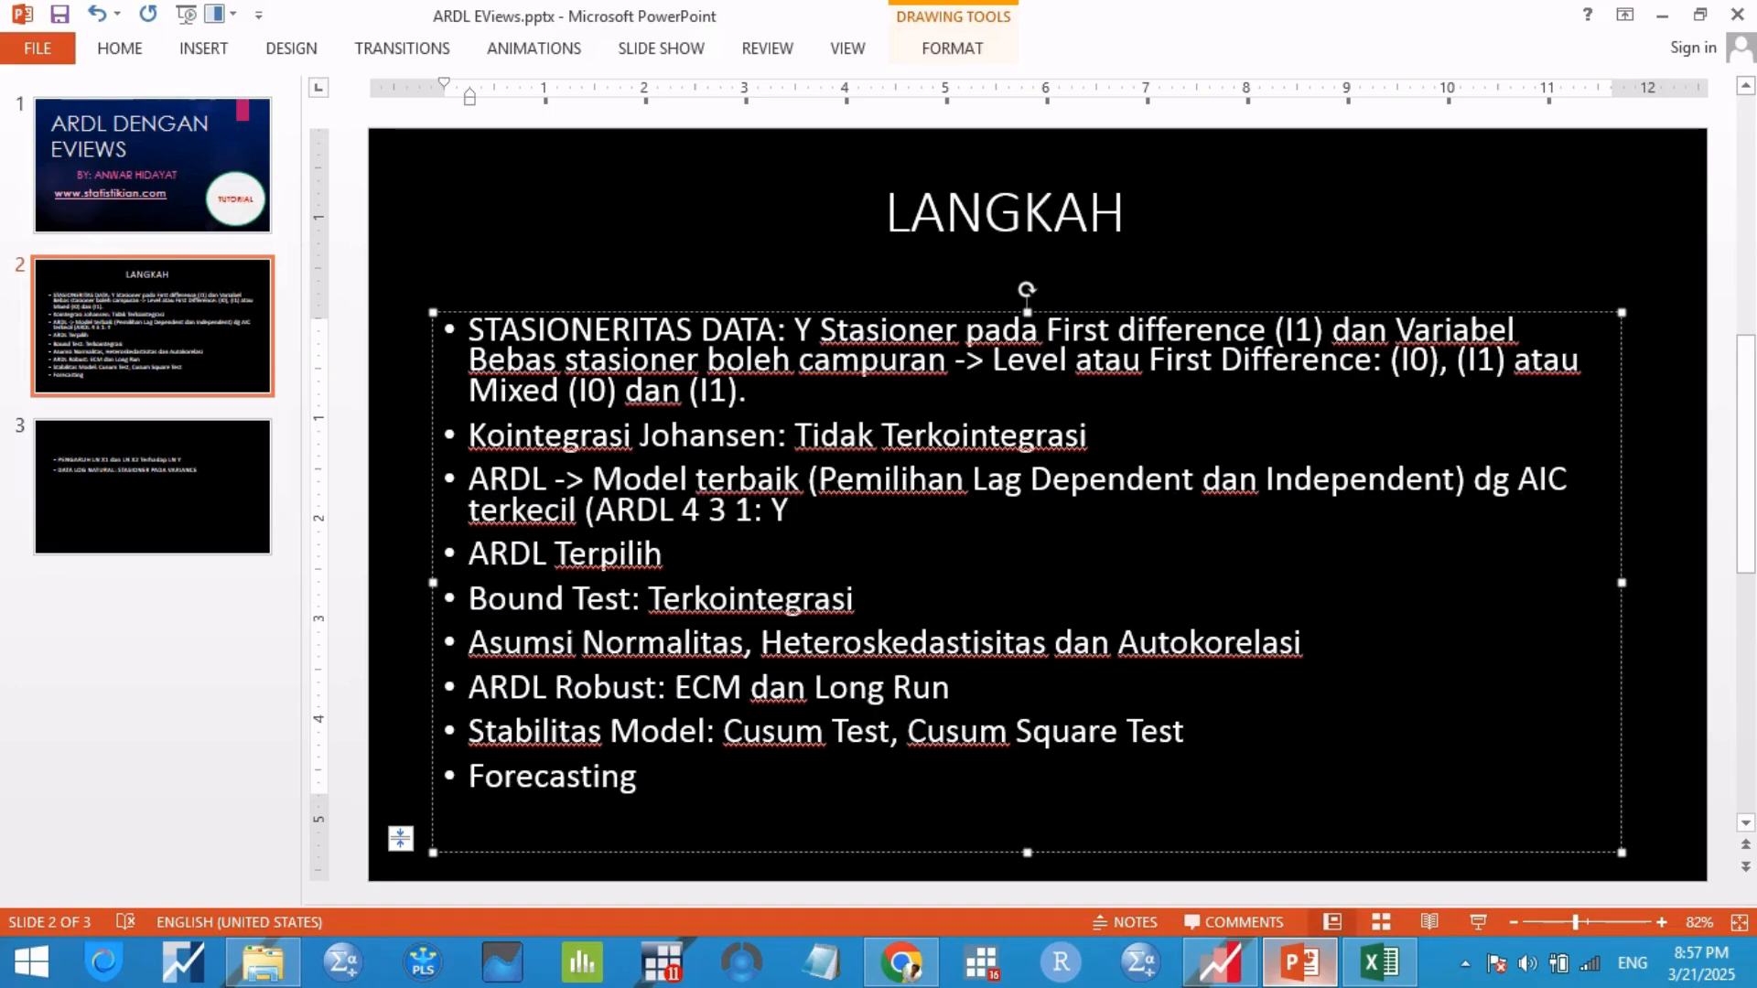
text( 4 lag,)
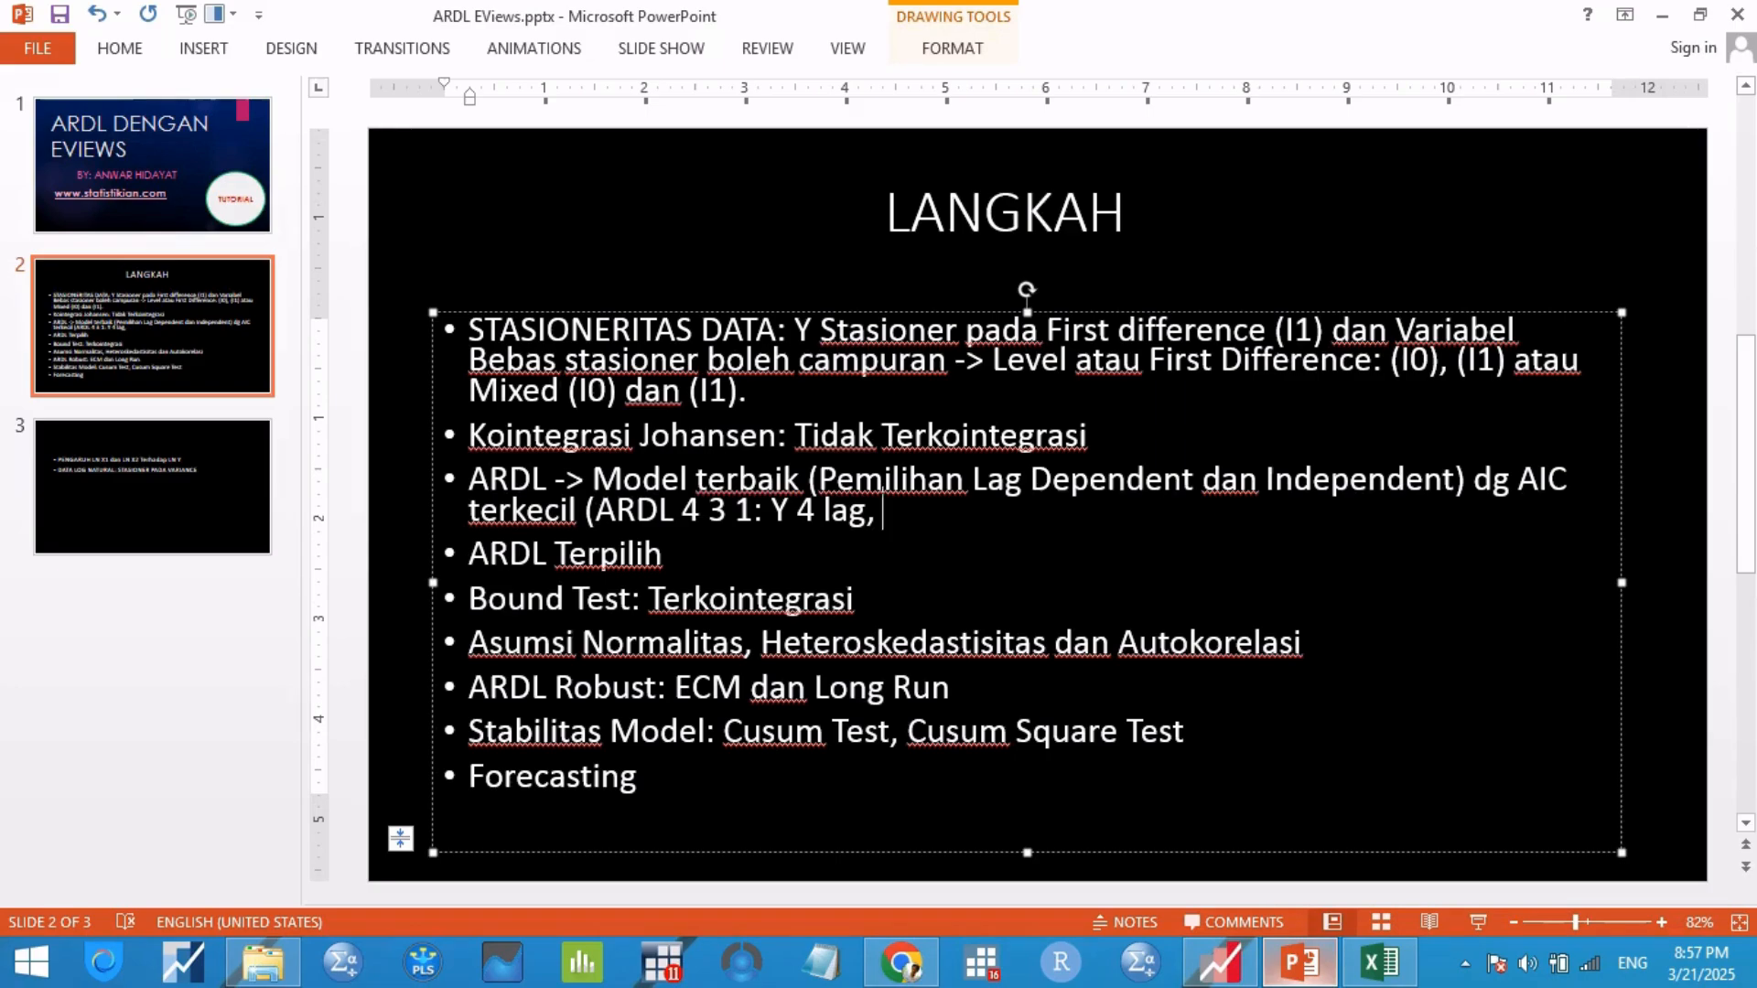
text( X1)
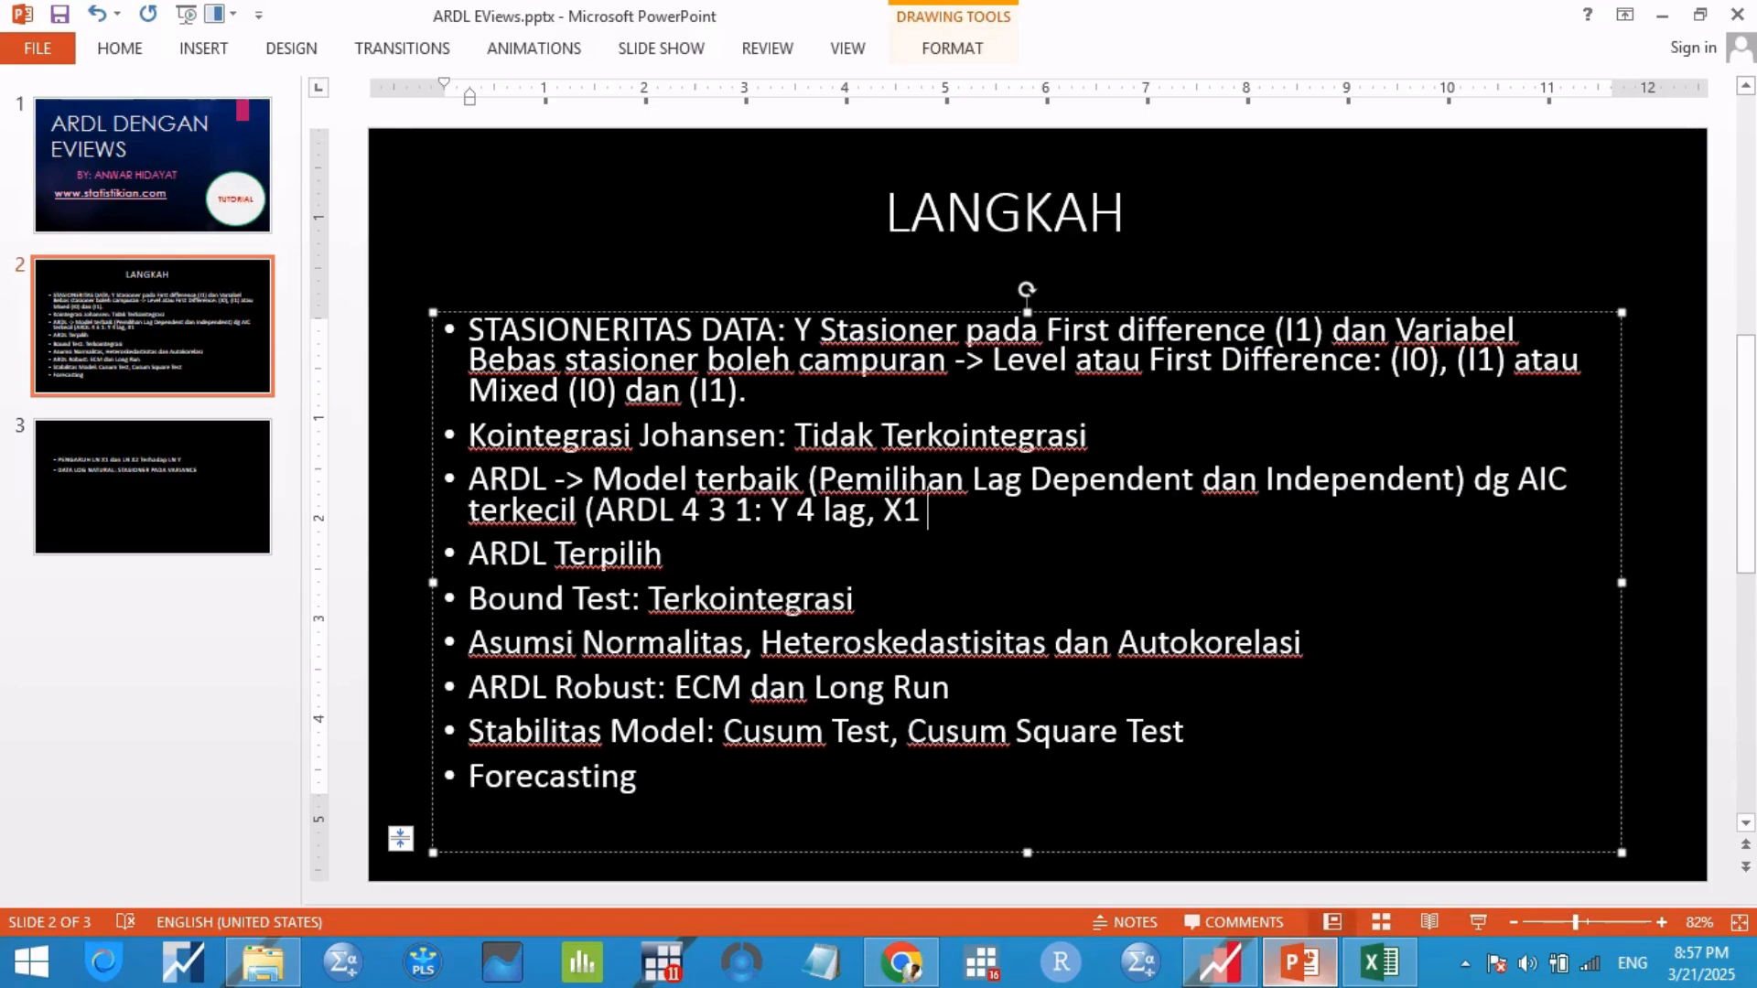
text( 3 Lag)
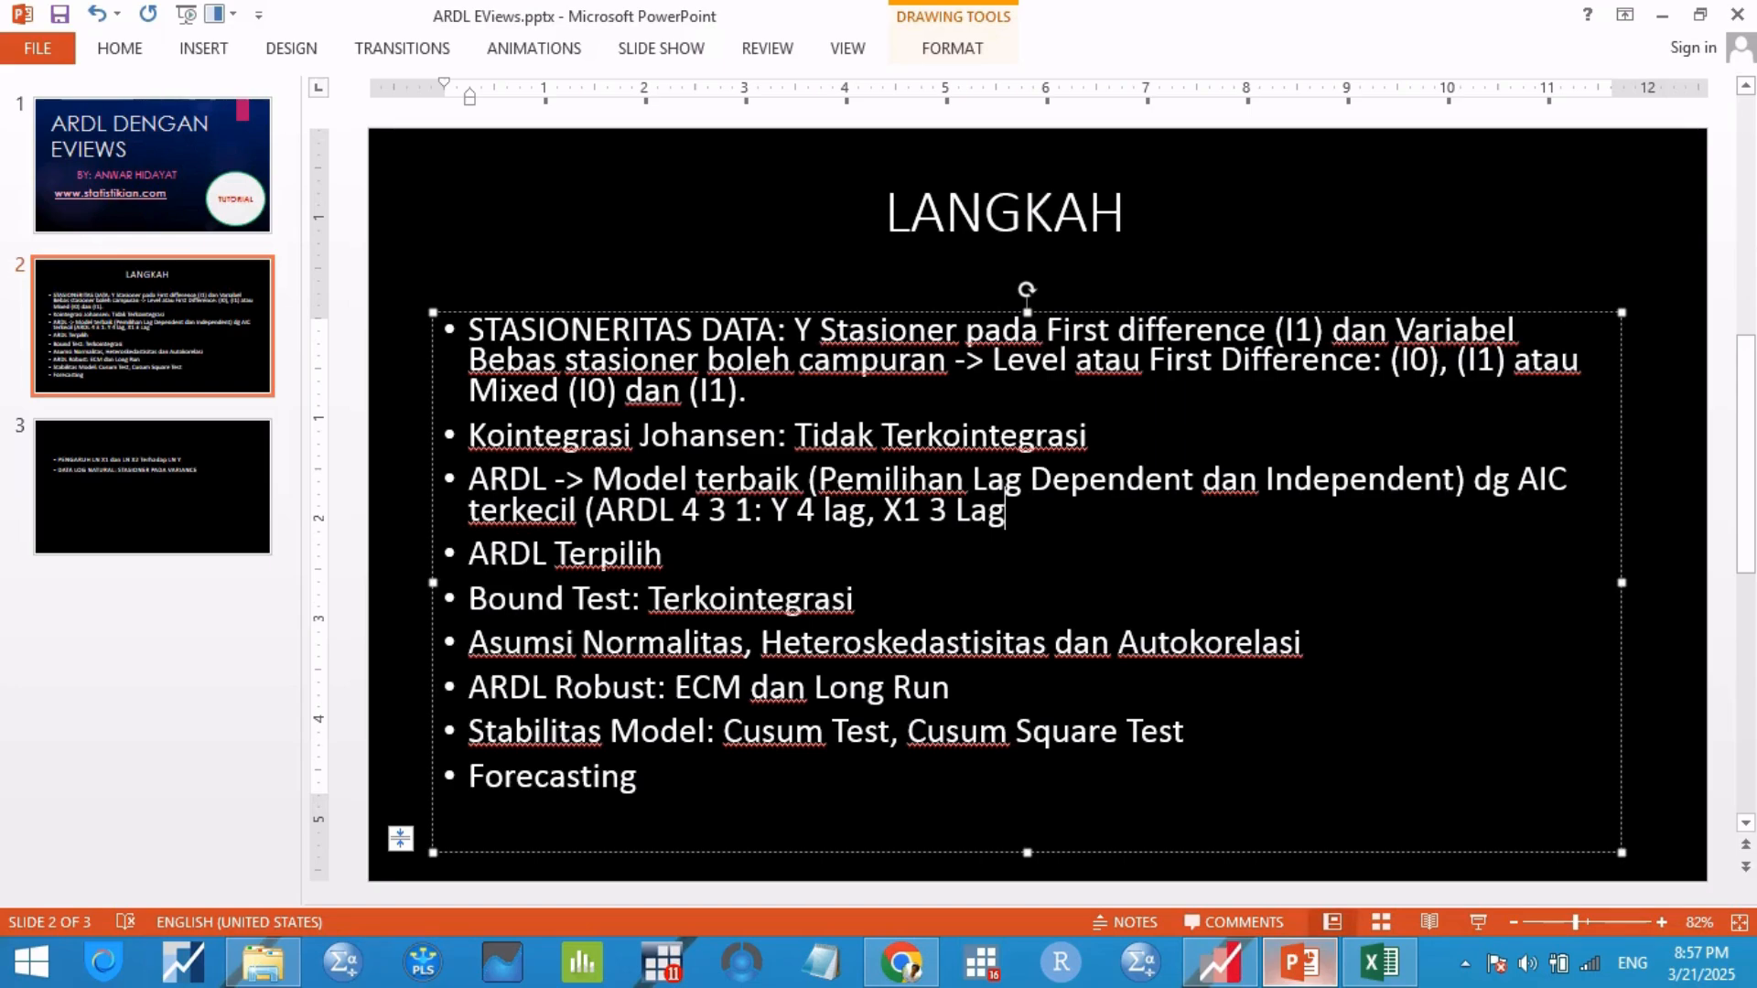
key(BackSpace)
text(, X2 1 Lg))
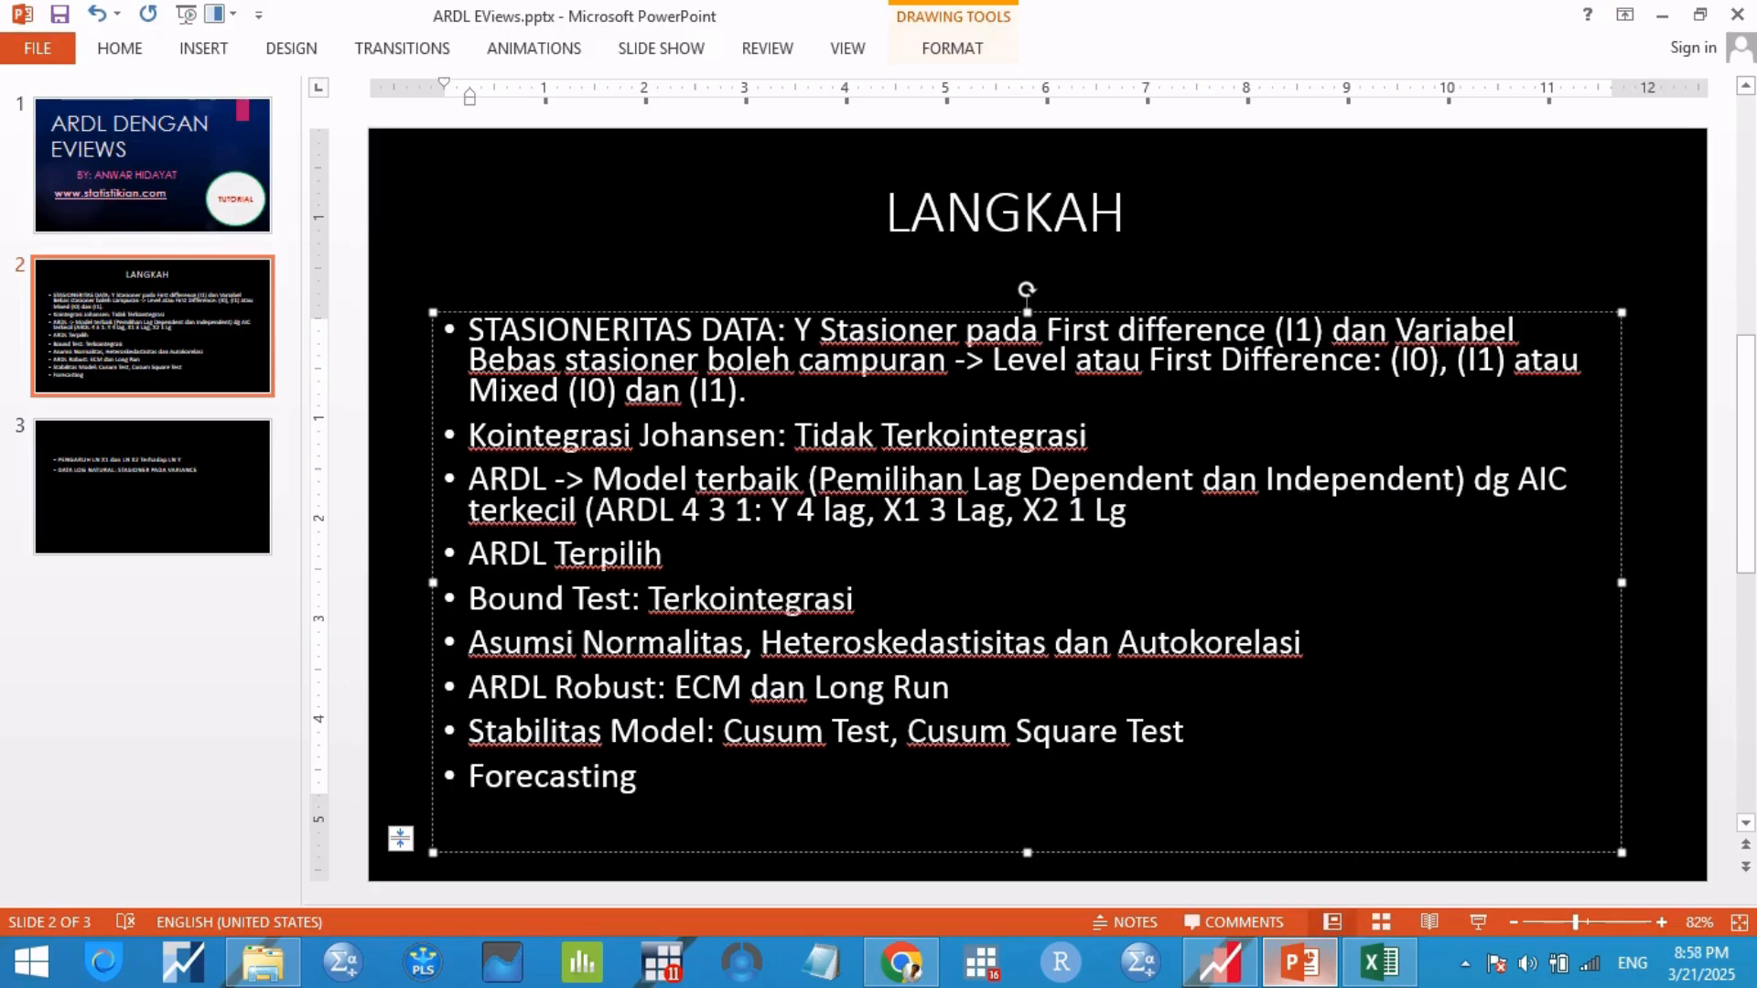
key(BackSpace)
key(BackSpace)
text(ag)
key(BackSpace)
text(g))
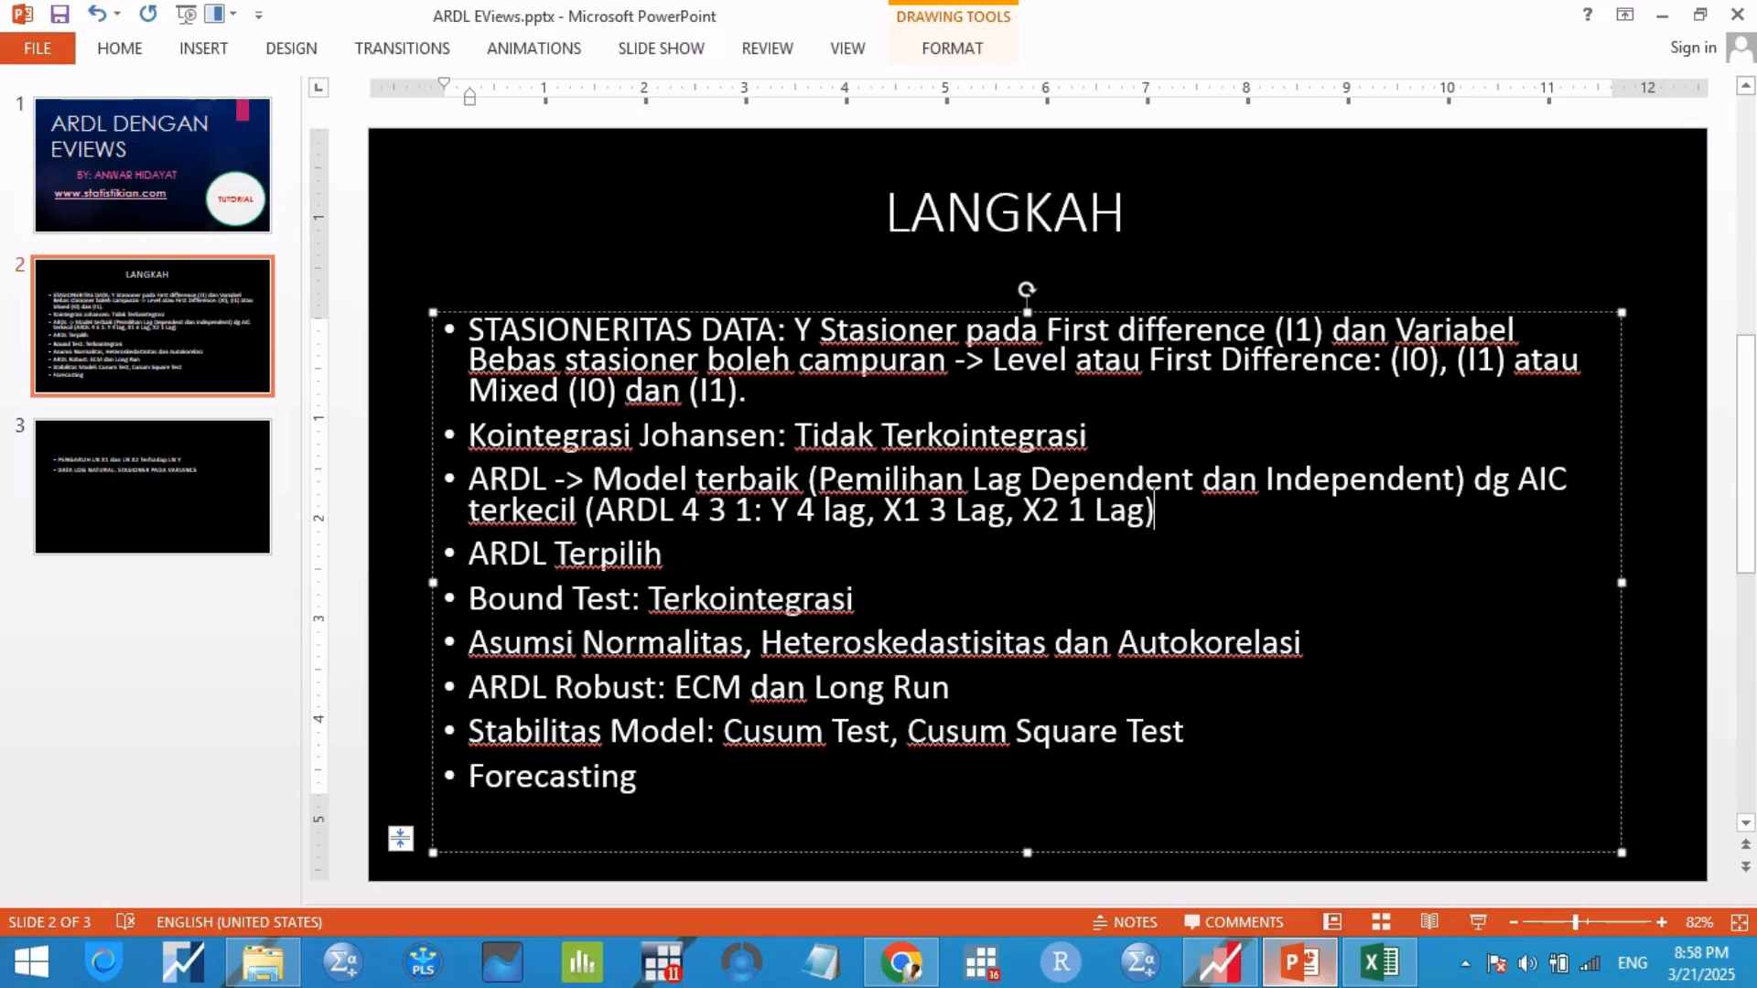
Step: Switch to EViews, display eq01's model selection criteria table with its Specification column in view, and check the first model's AIC
click(1218, 961)
click(413, 352)
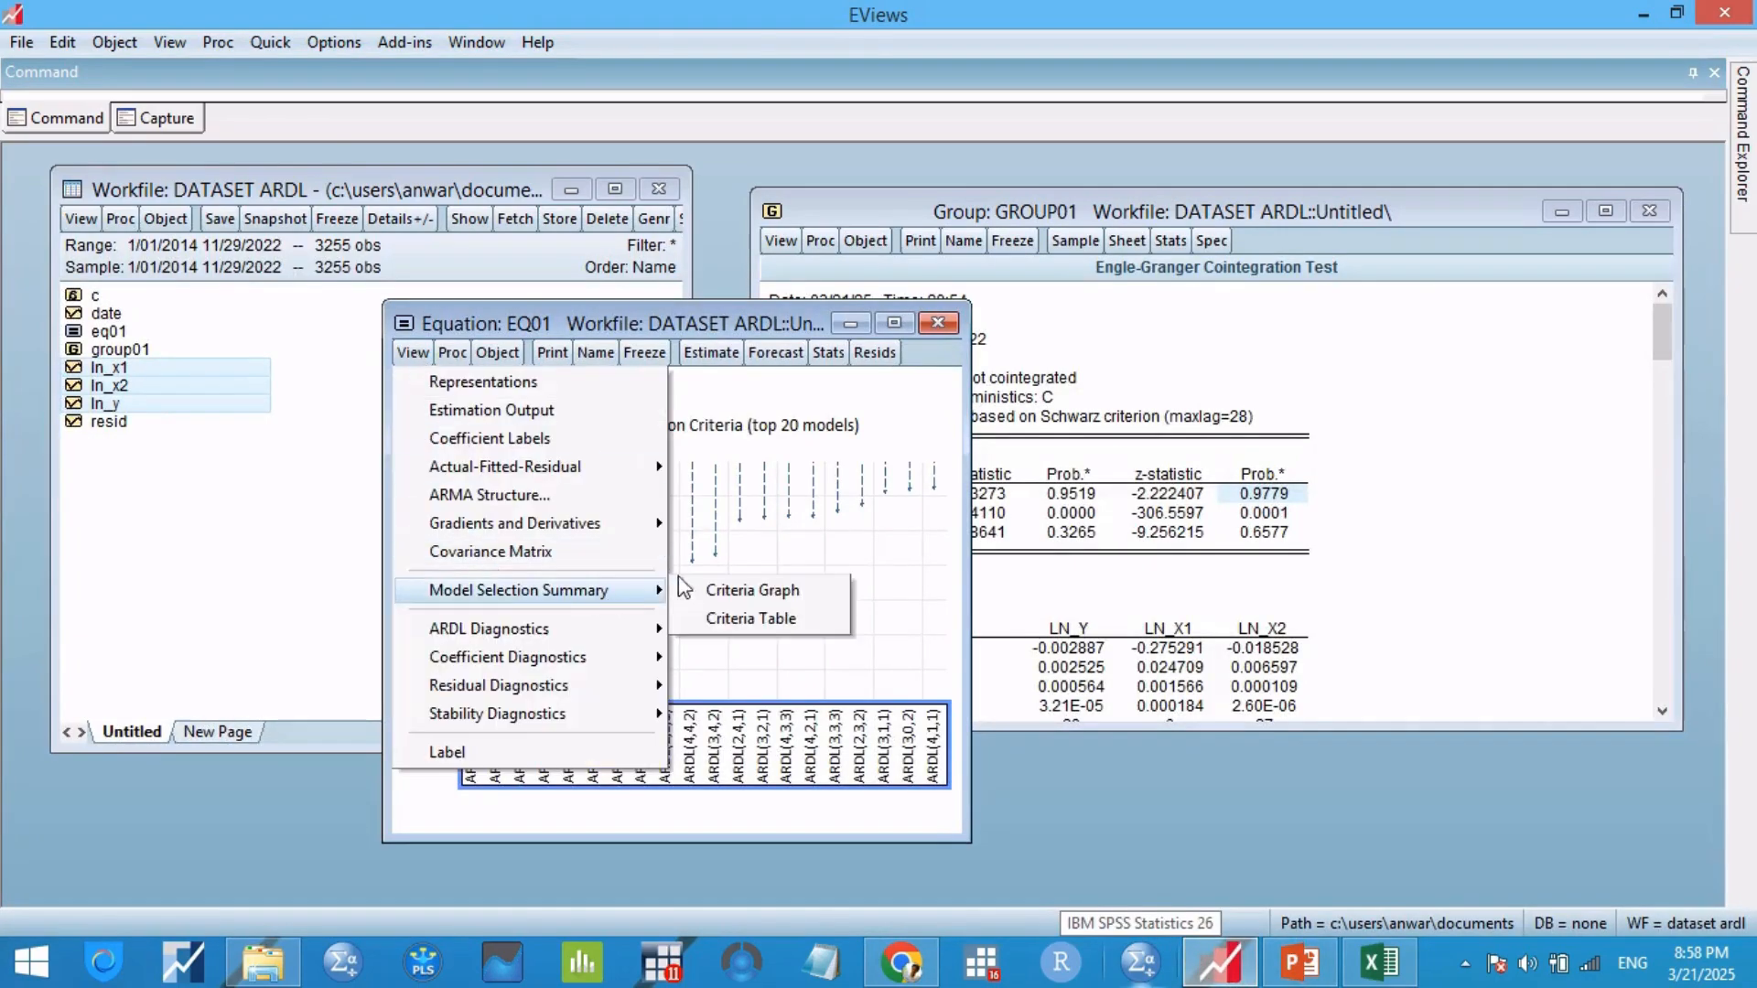
click(824, 618)
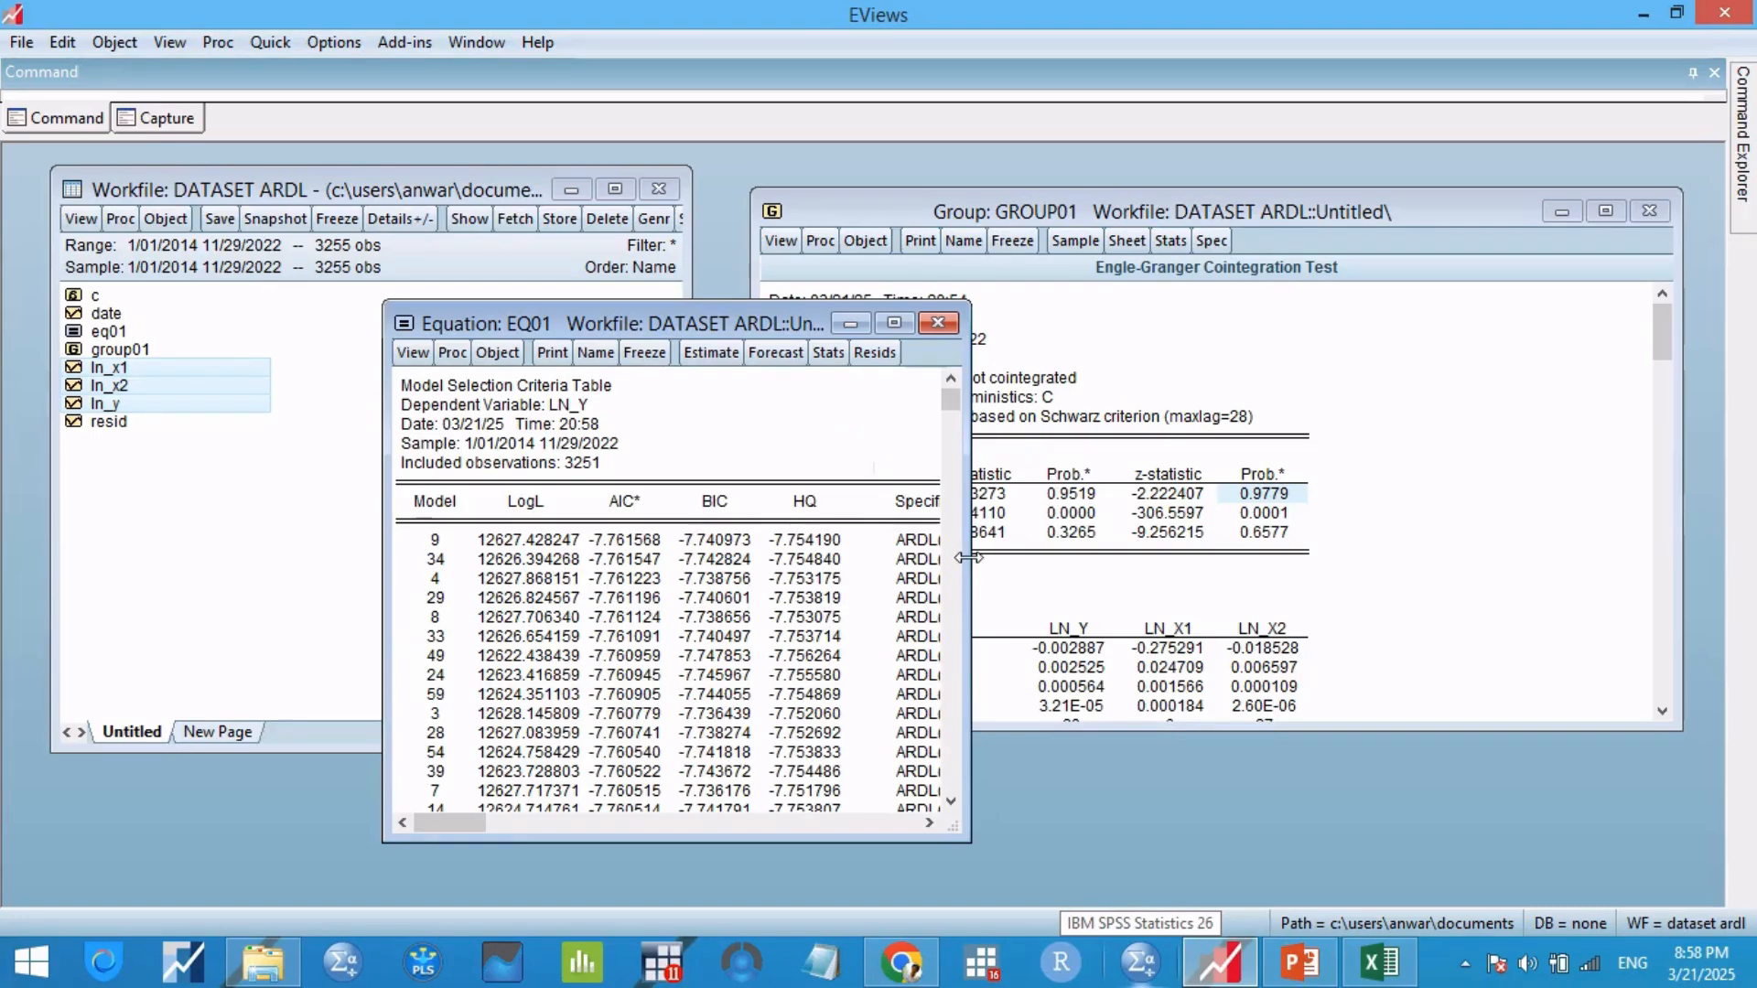
drag(970, 567, 1169, 569)
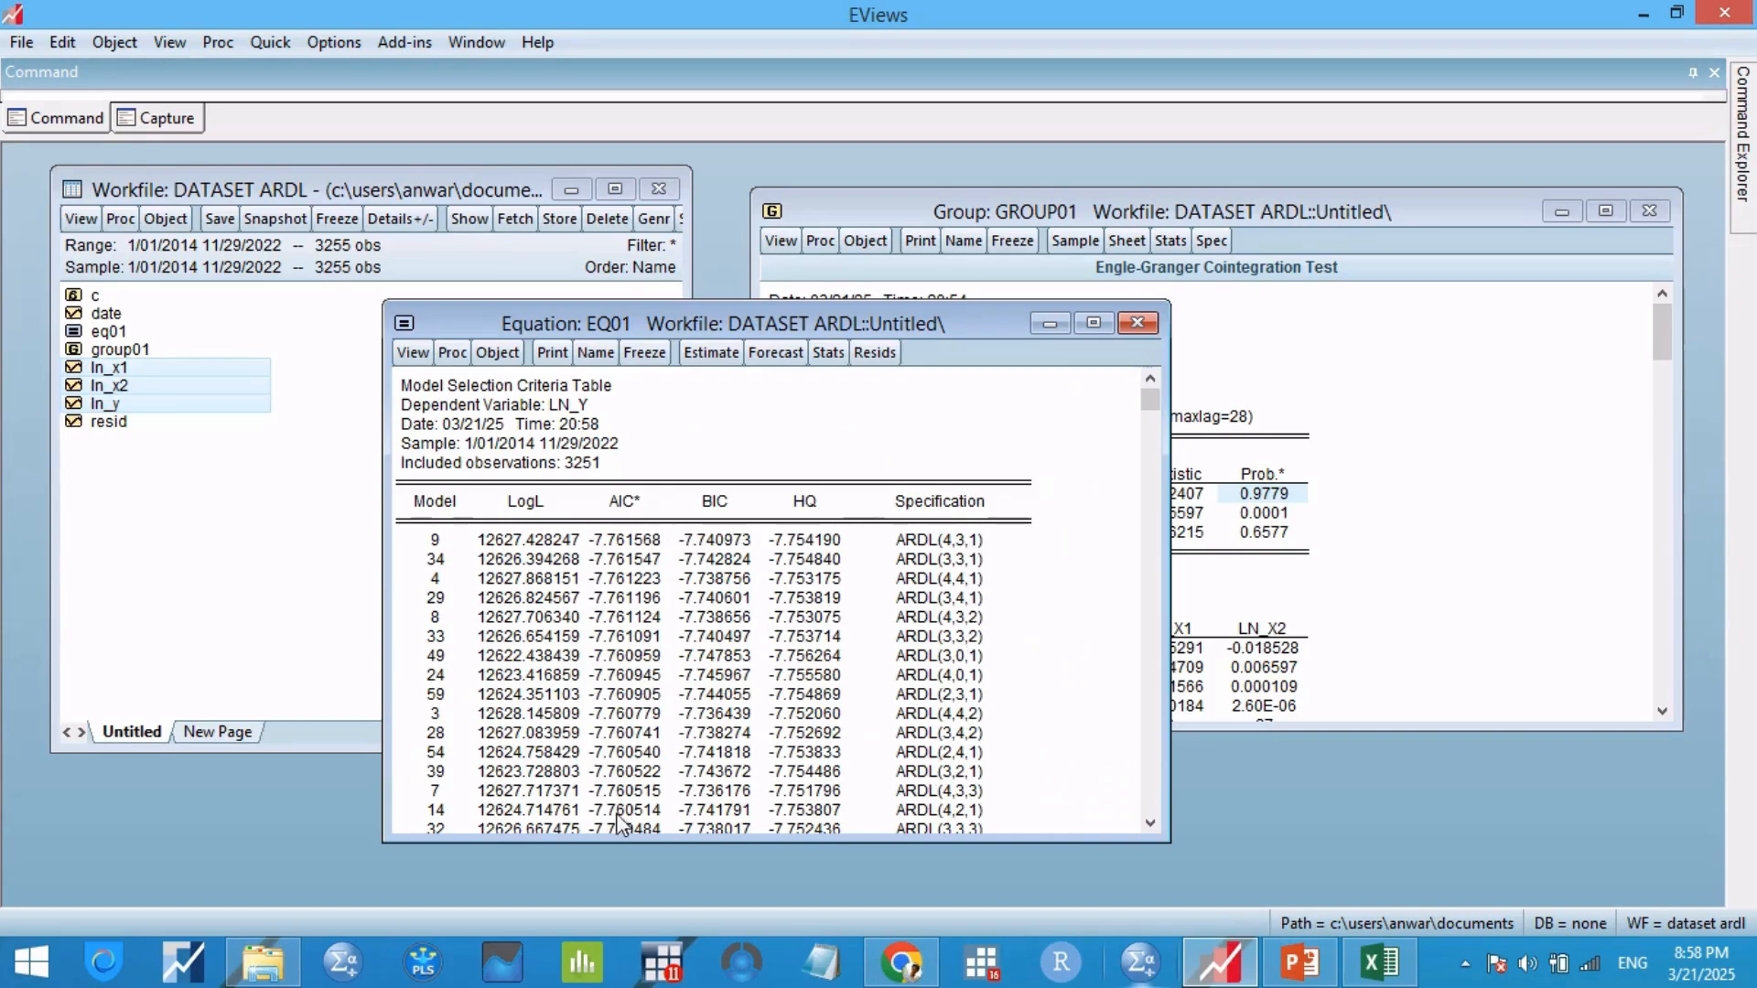
click(624, 549)
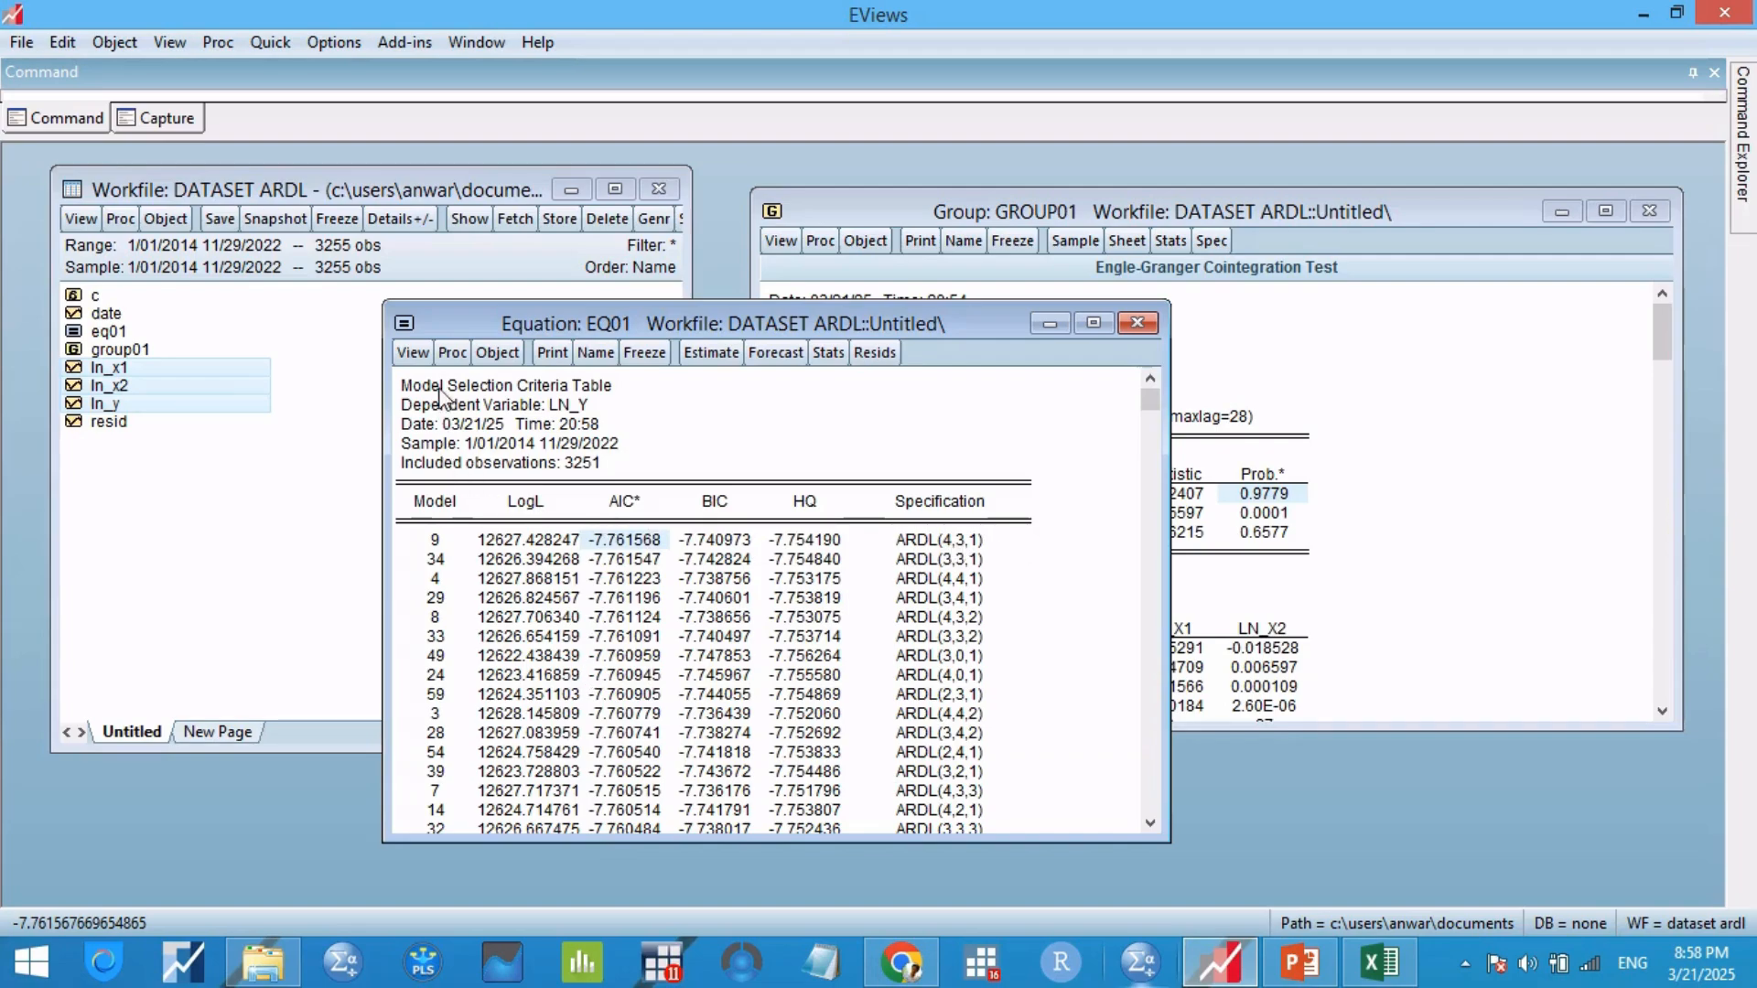
Step: Re-estimate eq01 with the existing ARDL specification and check the selected model line in the estimation output
click(453, 353)
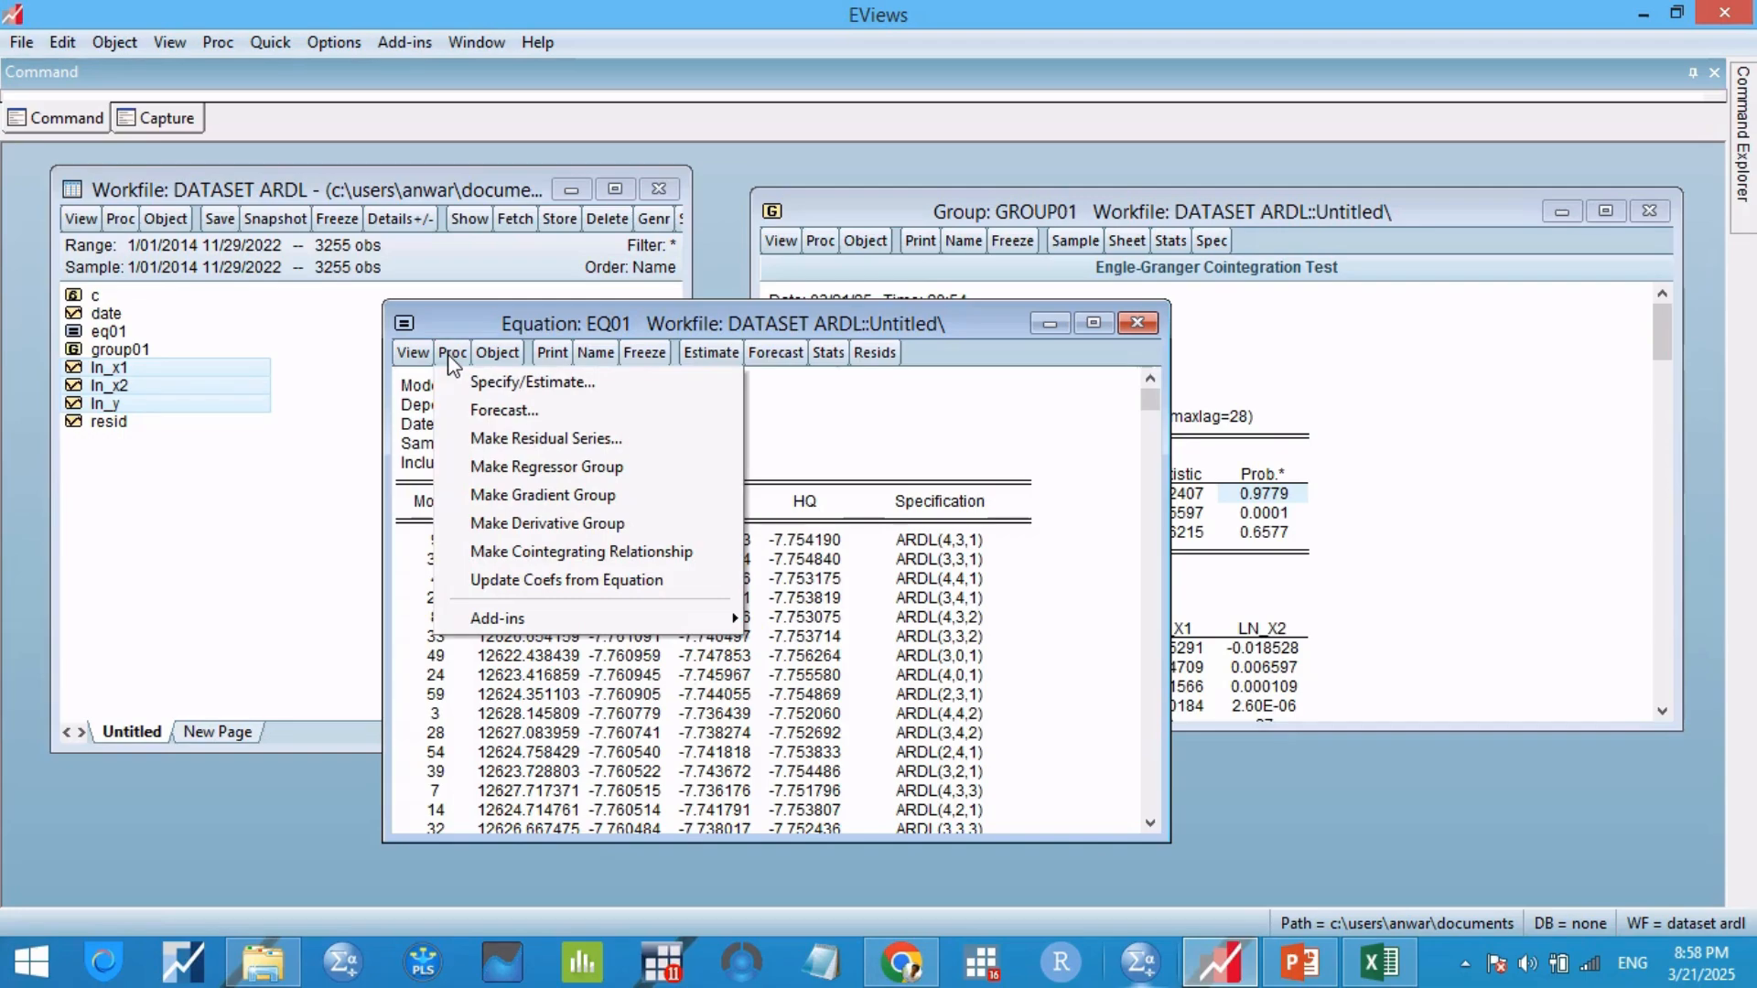
click(526, 383)
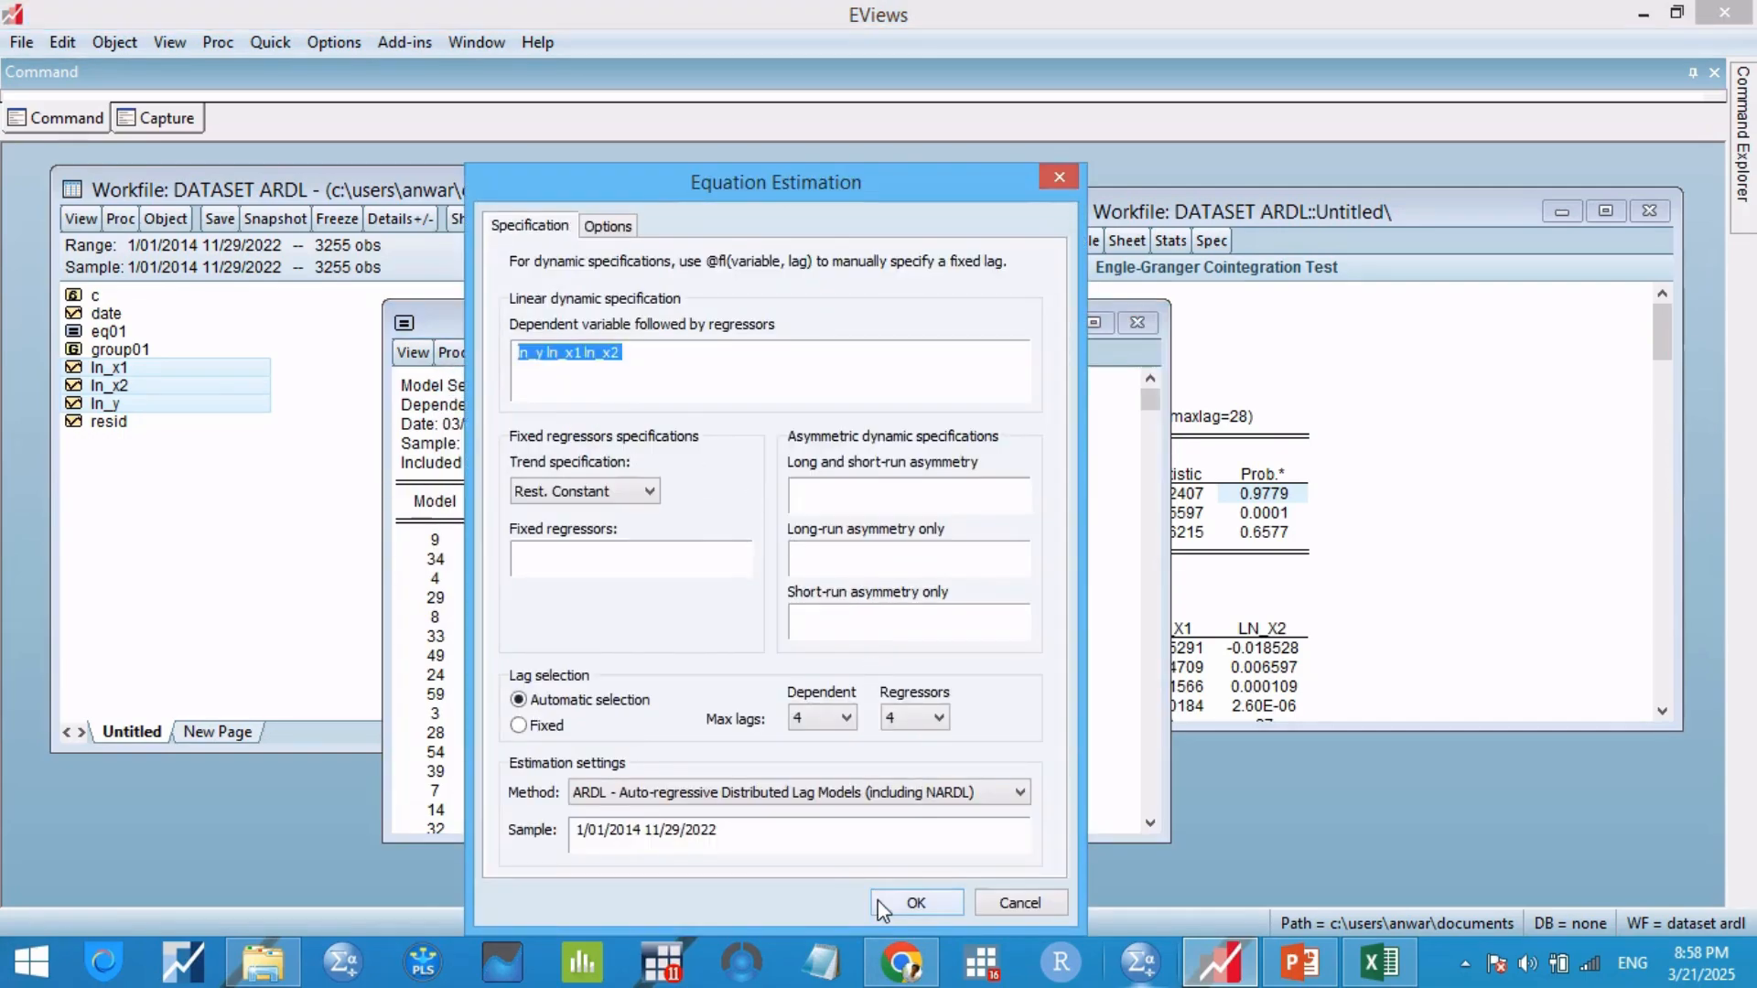
click(906, 904)
scroll(793, 567, down, 2)
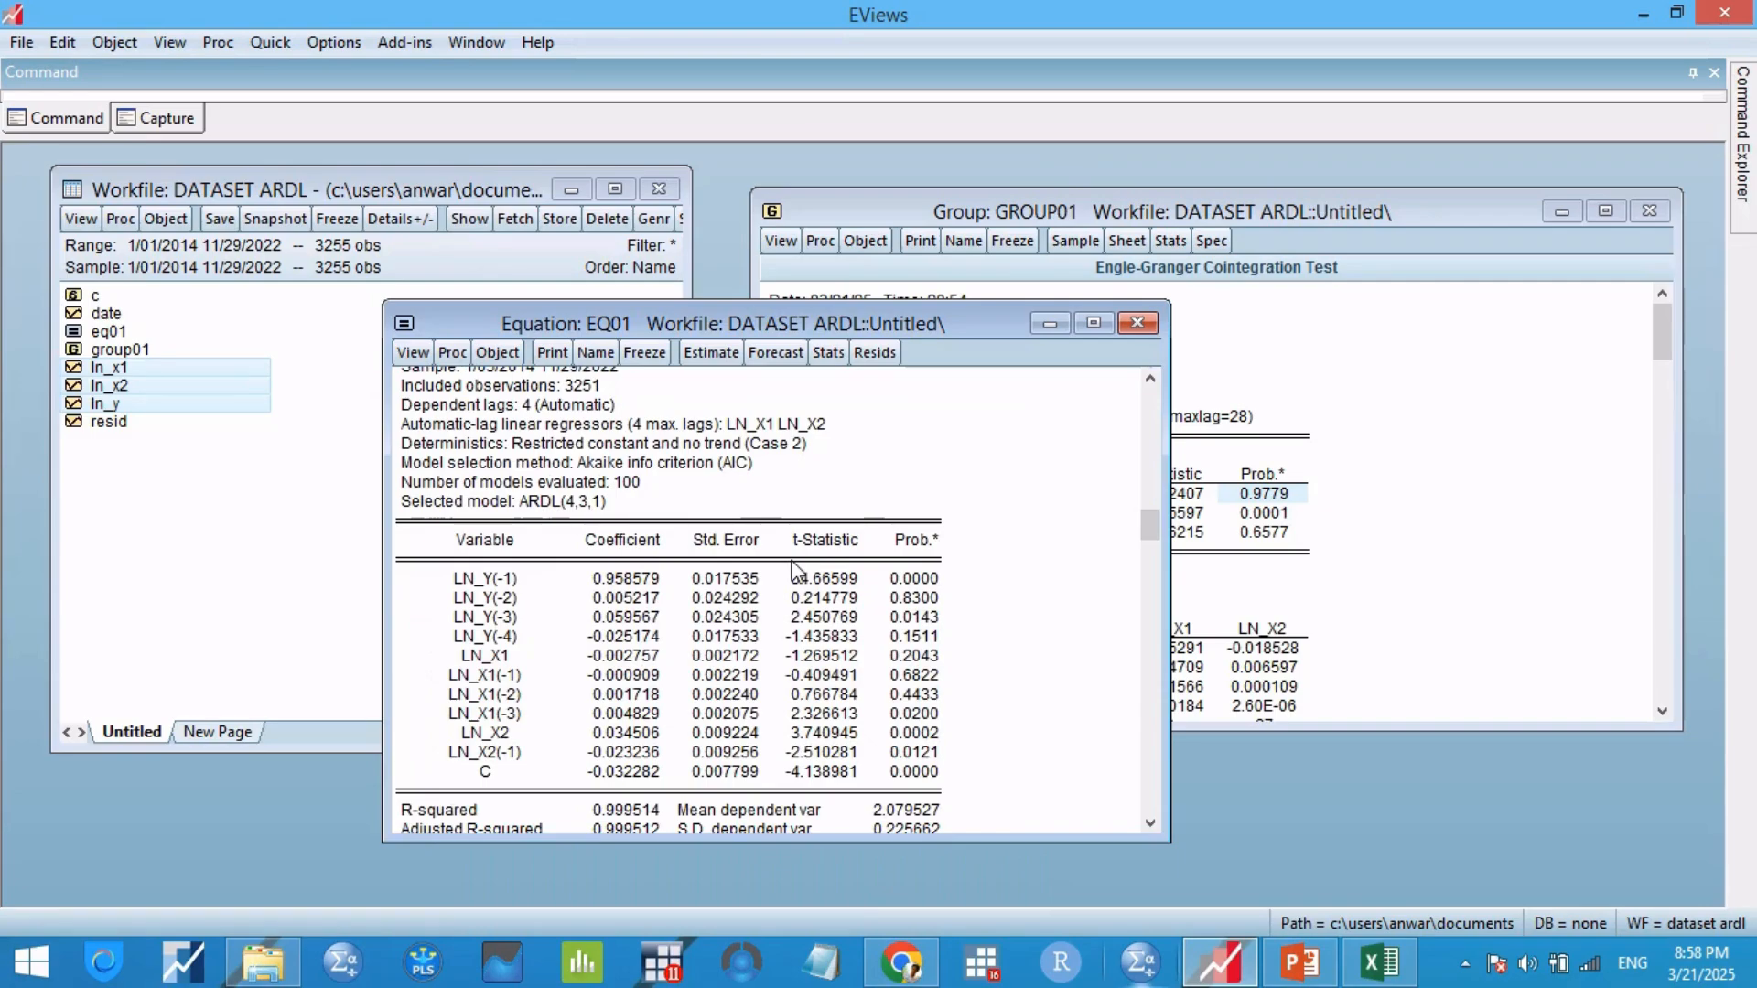
click(571, 503)
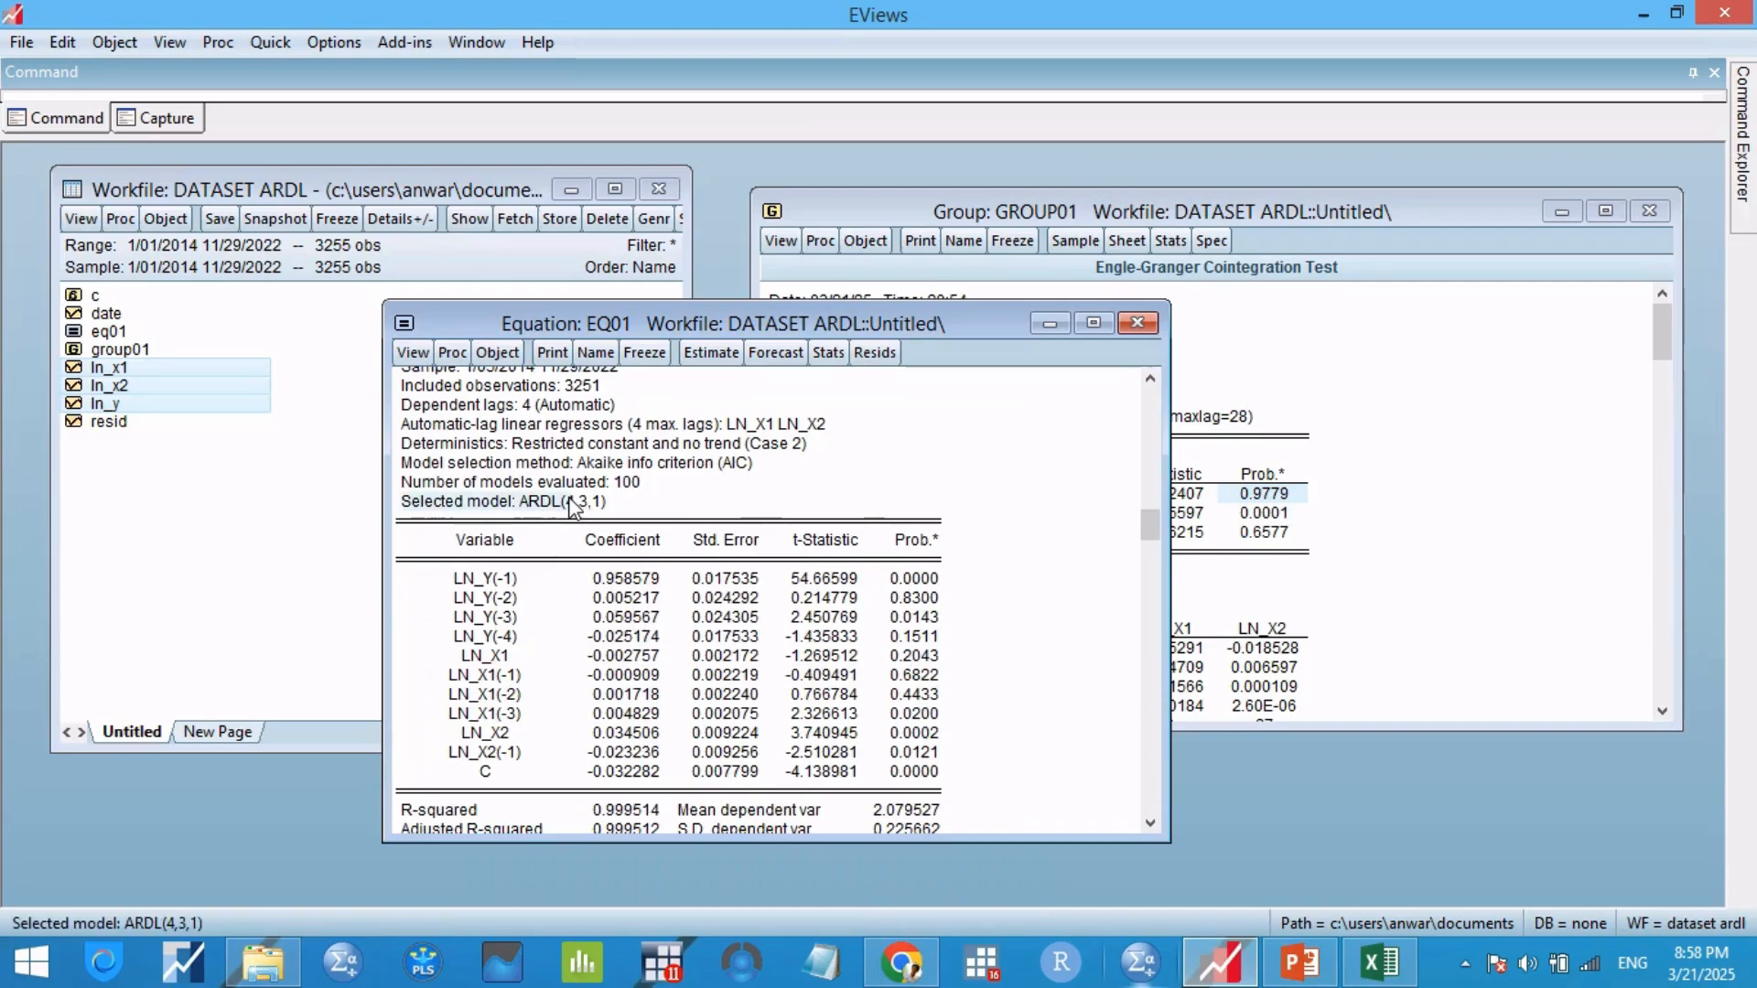
click(607, 502)
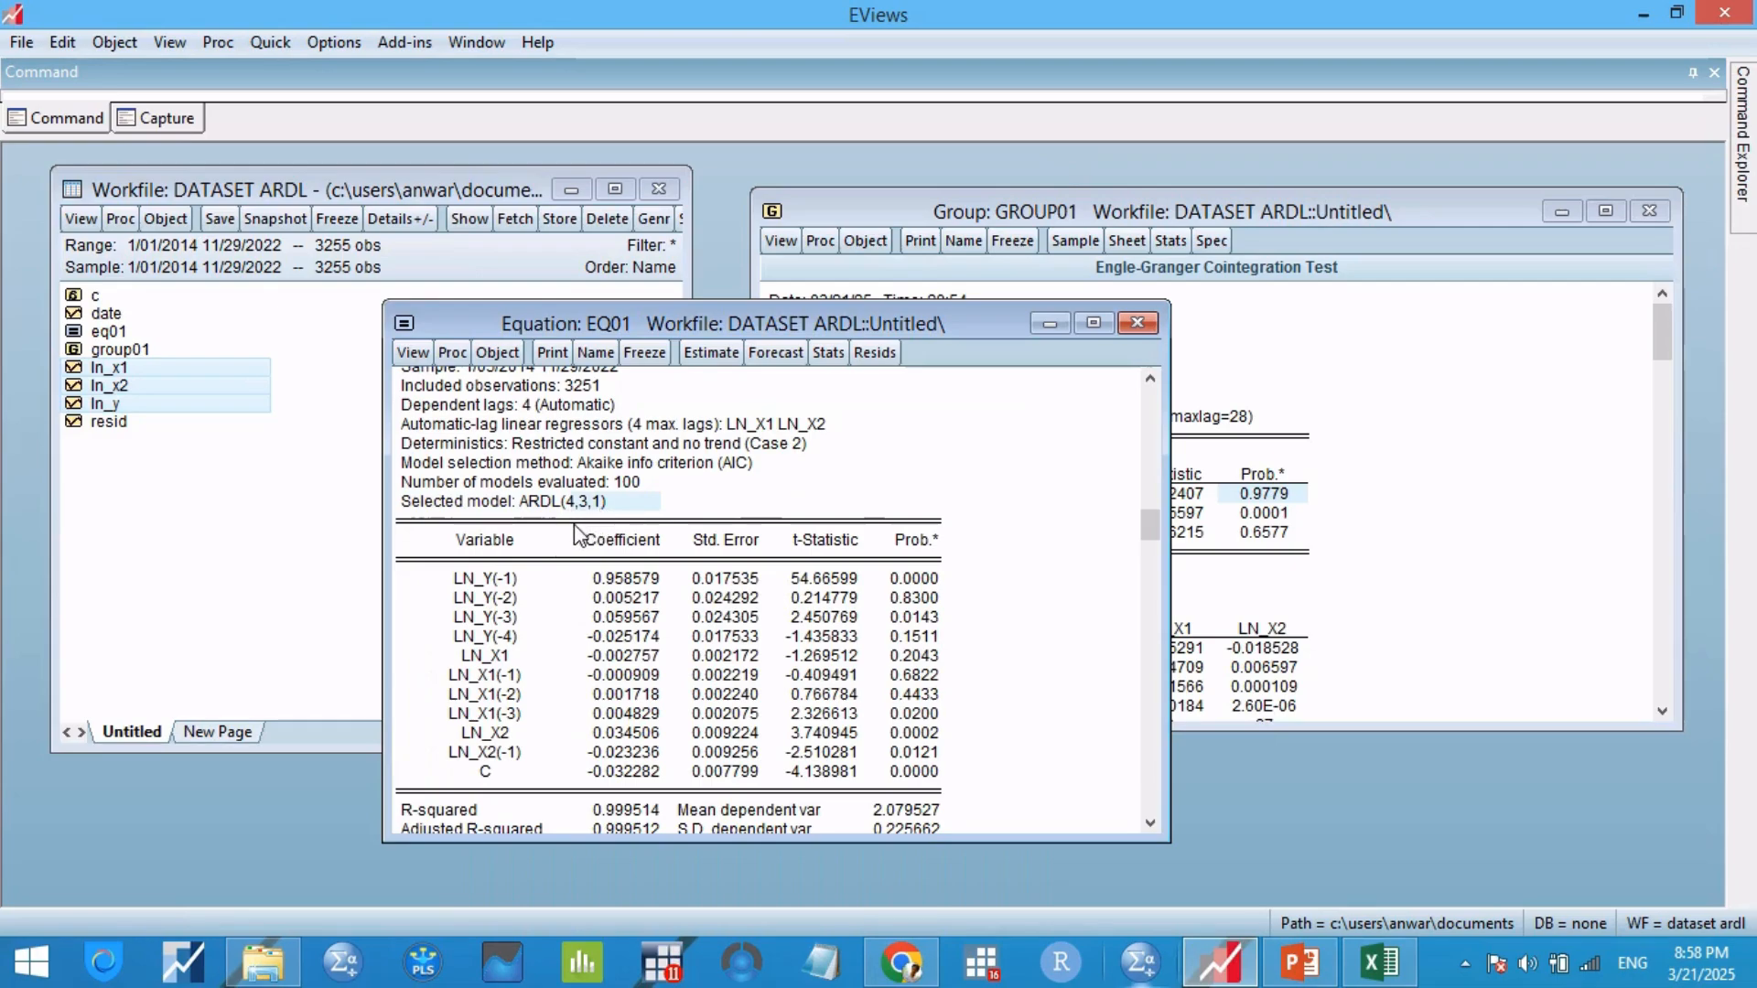
Step: Switch to PowerPoint and add "4 3 1" to the end of the "ARDL Terpilih" bullet
click(1298, 961)
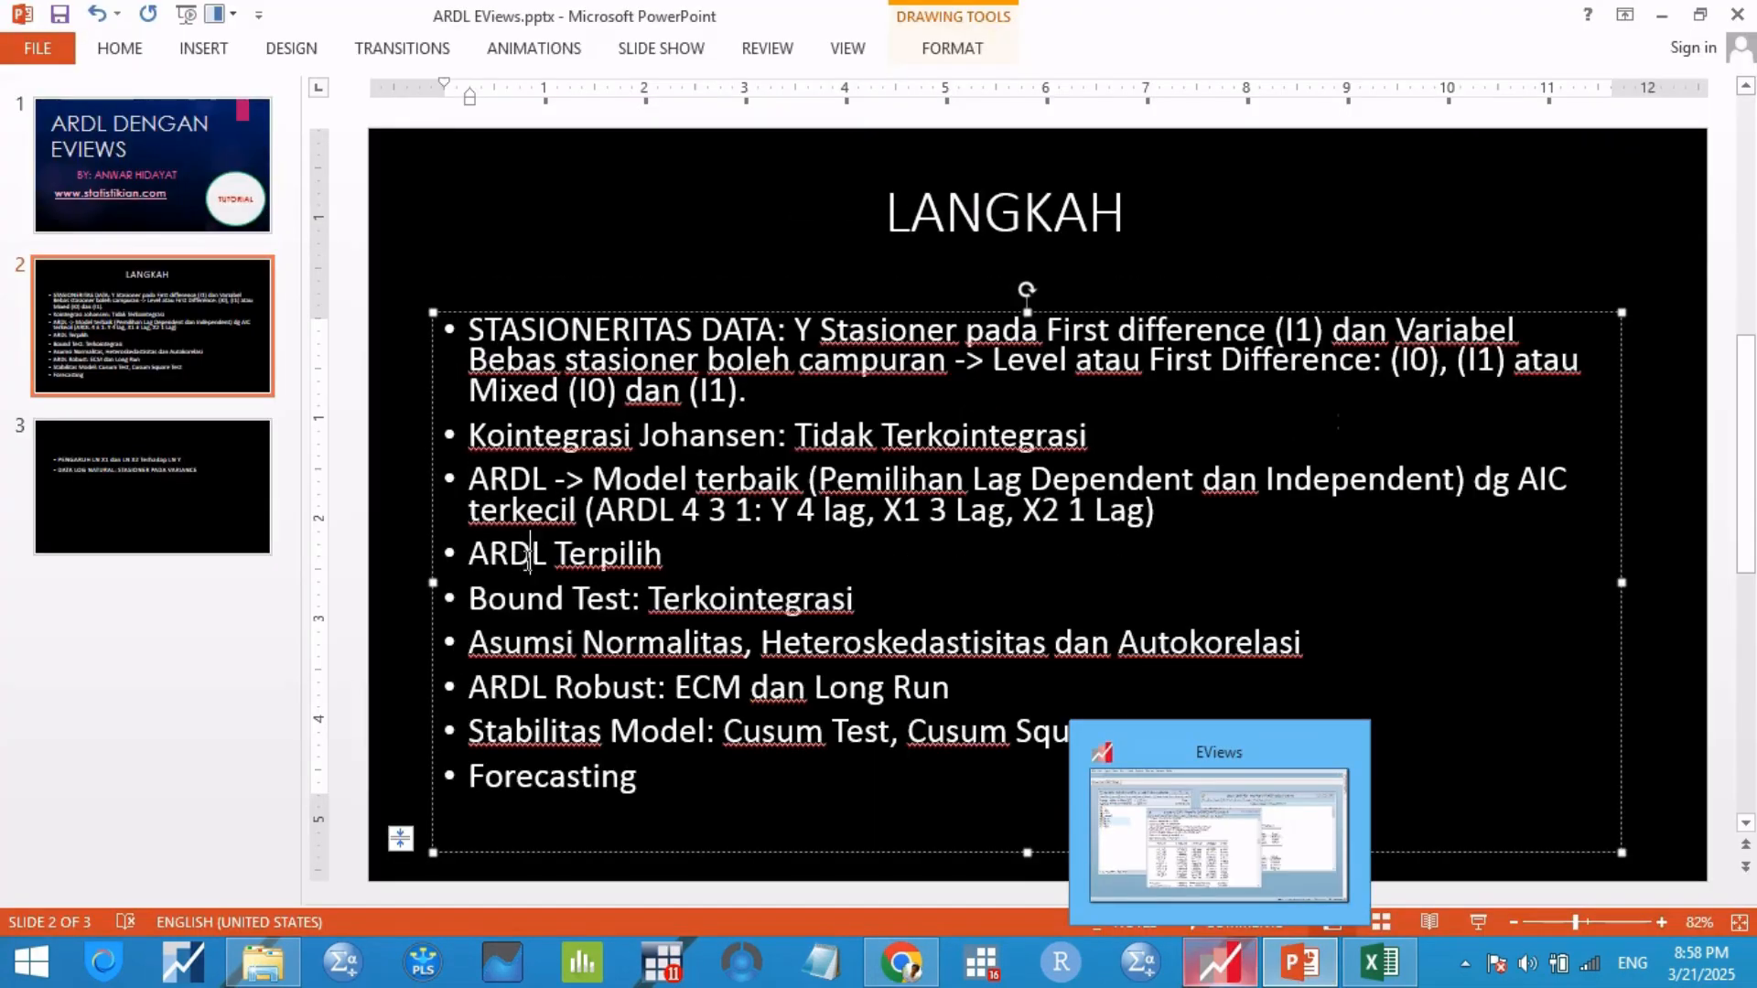
click(713, 558)
text(4)
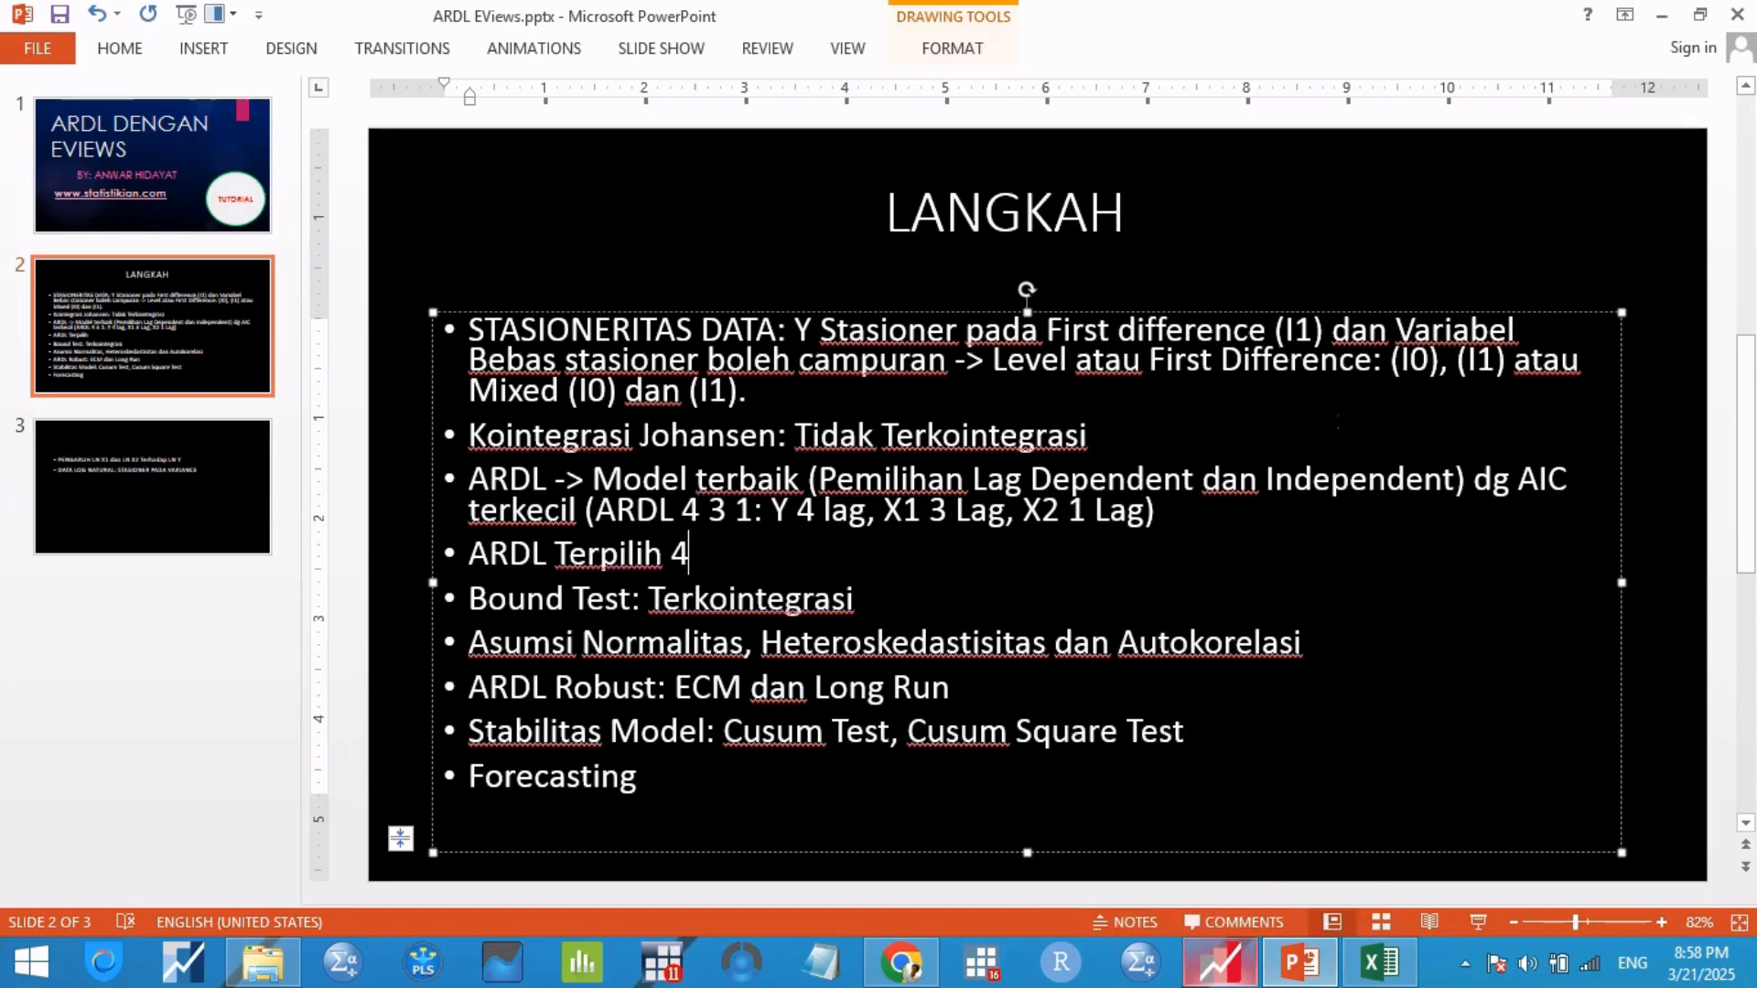
text( 3 1)
Step: Switch to EViews, run the ARDL Bounds Test on eq01, and check its F-statistic
mouse_move(1220, 973)
click(1252, 826)
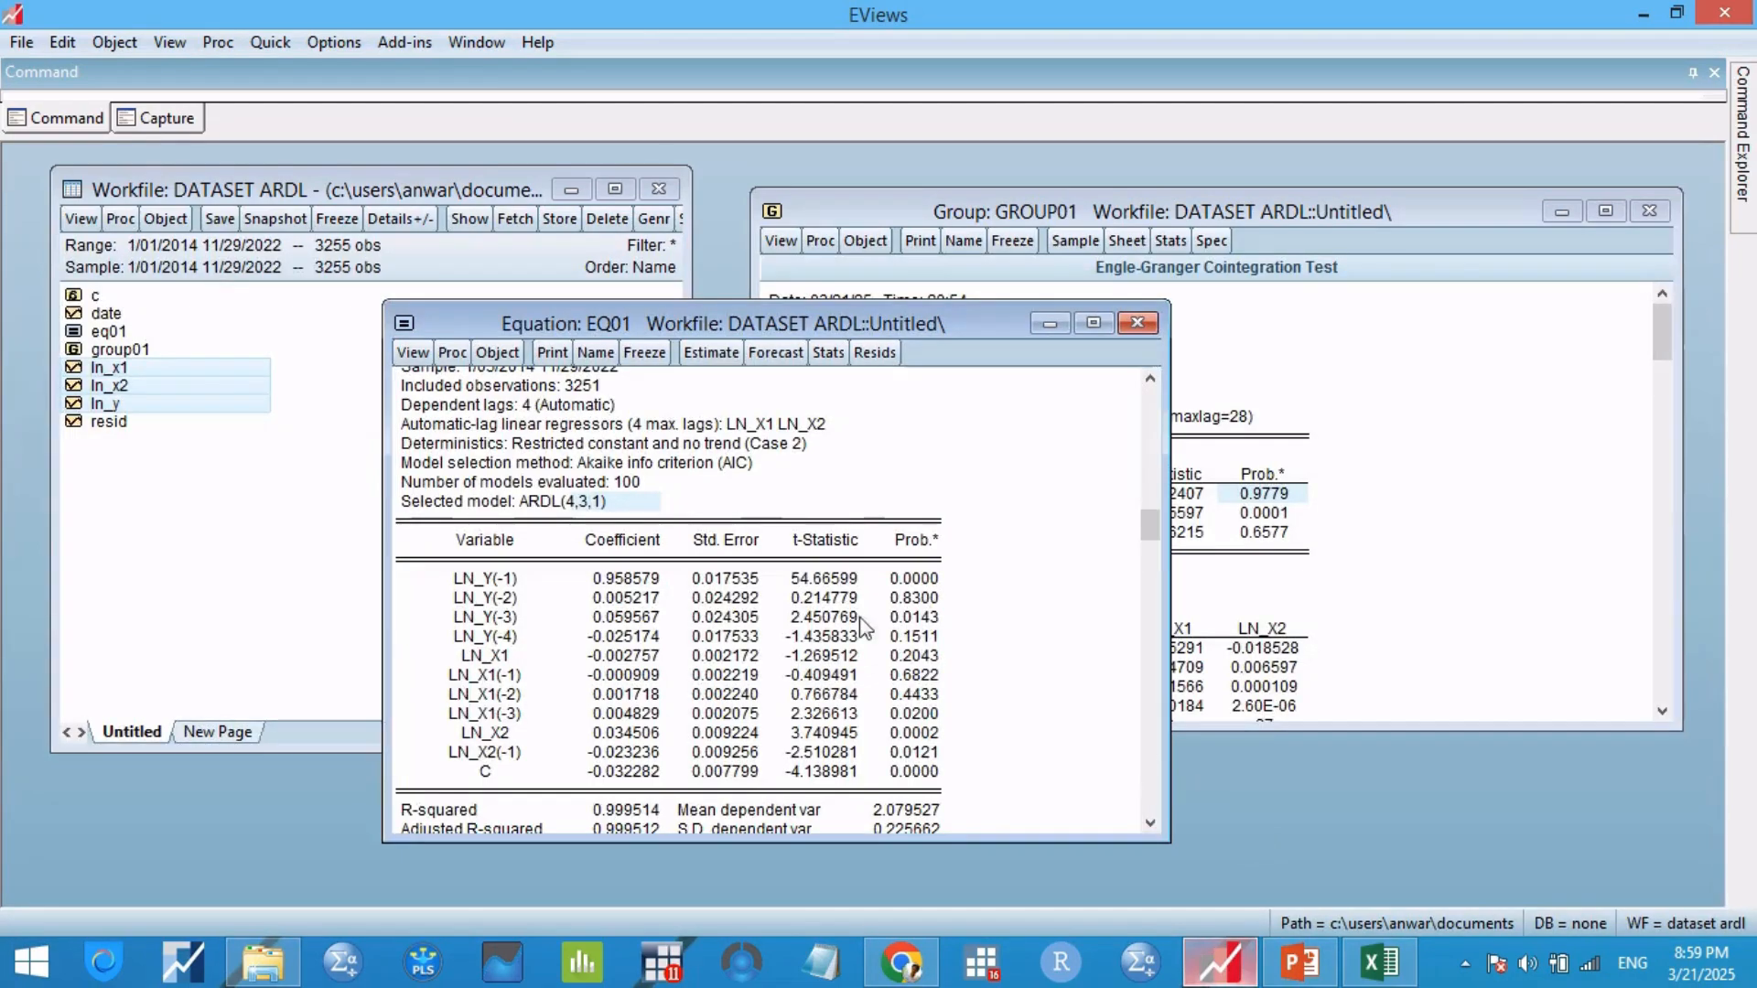
click(413, 353)
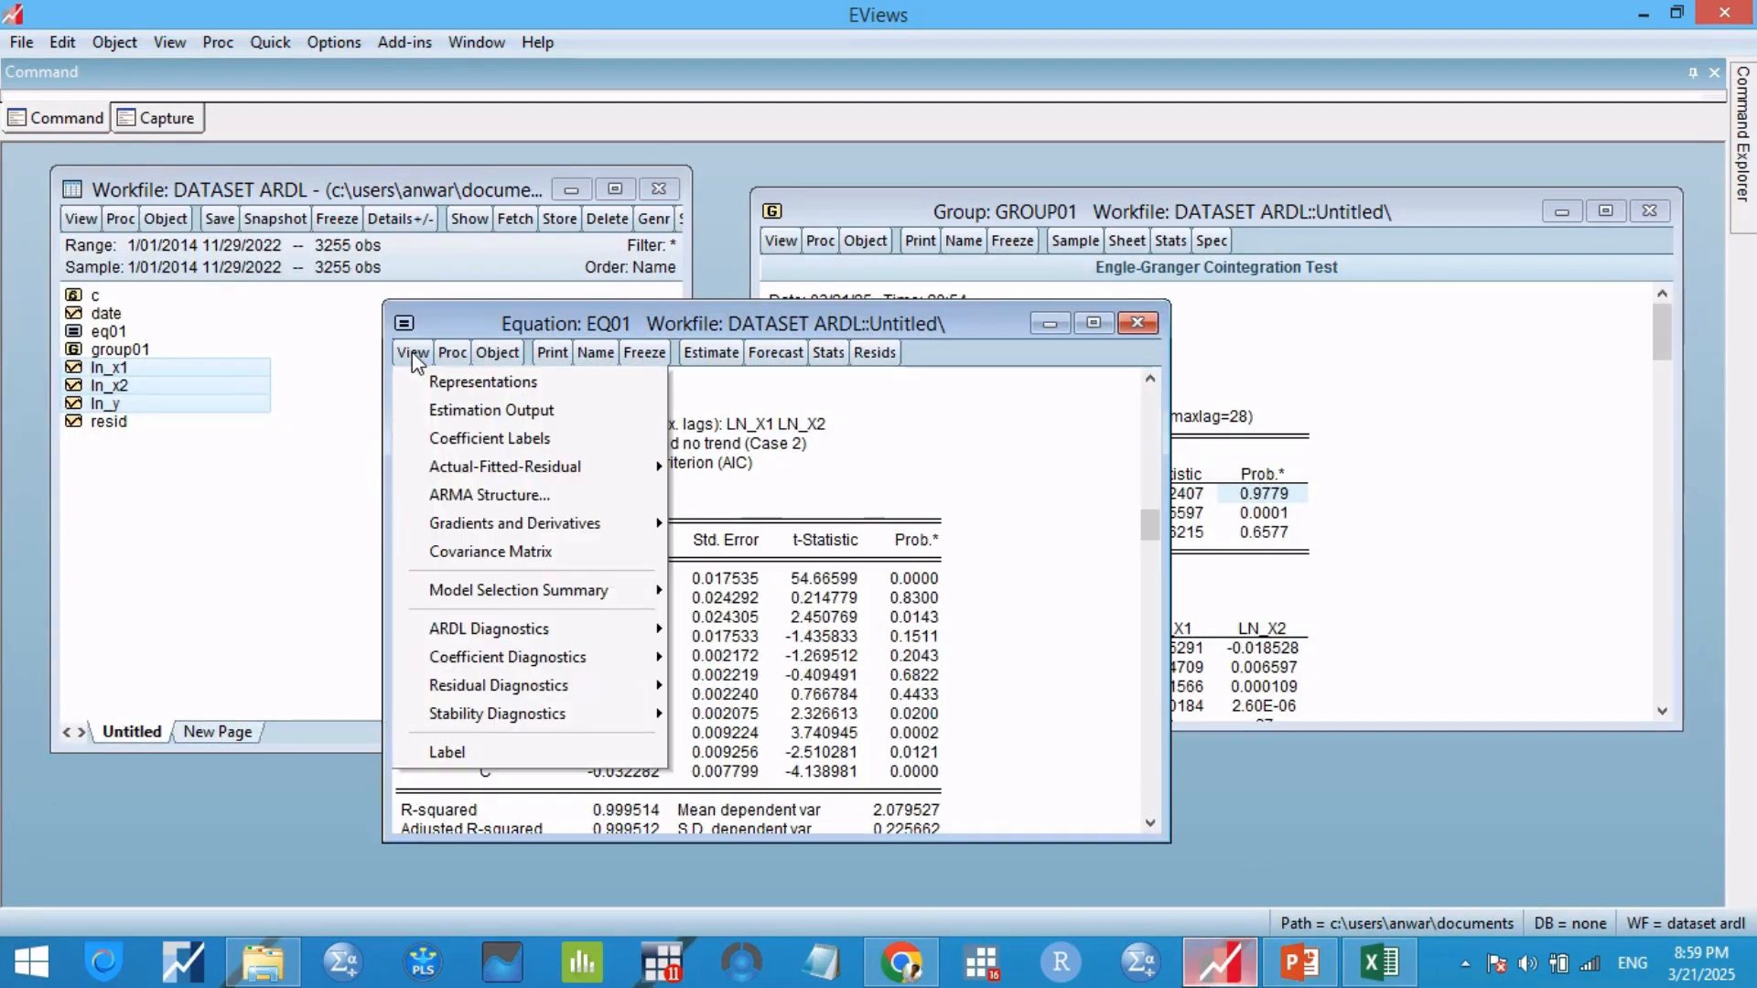
mouse_move(606, 633)
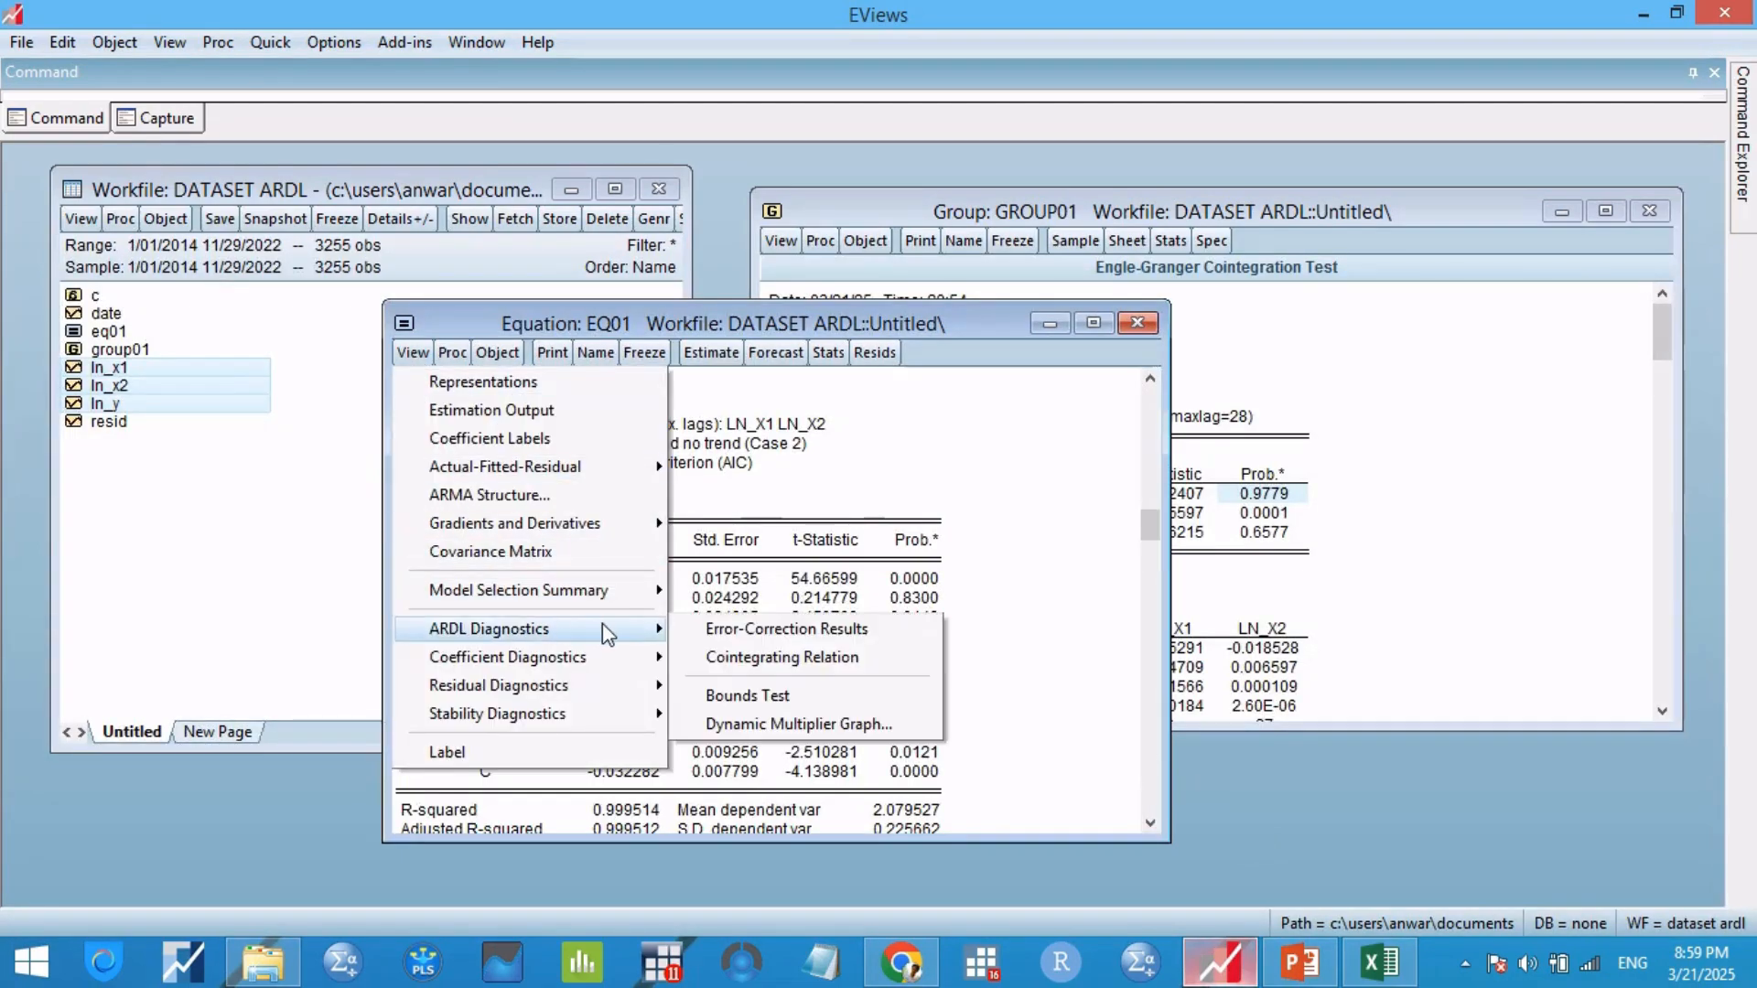
click(828, 700)
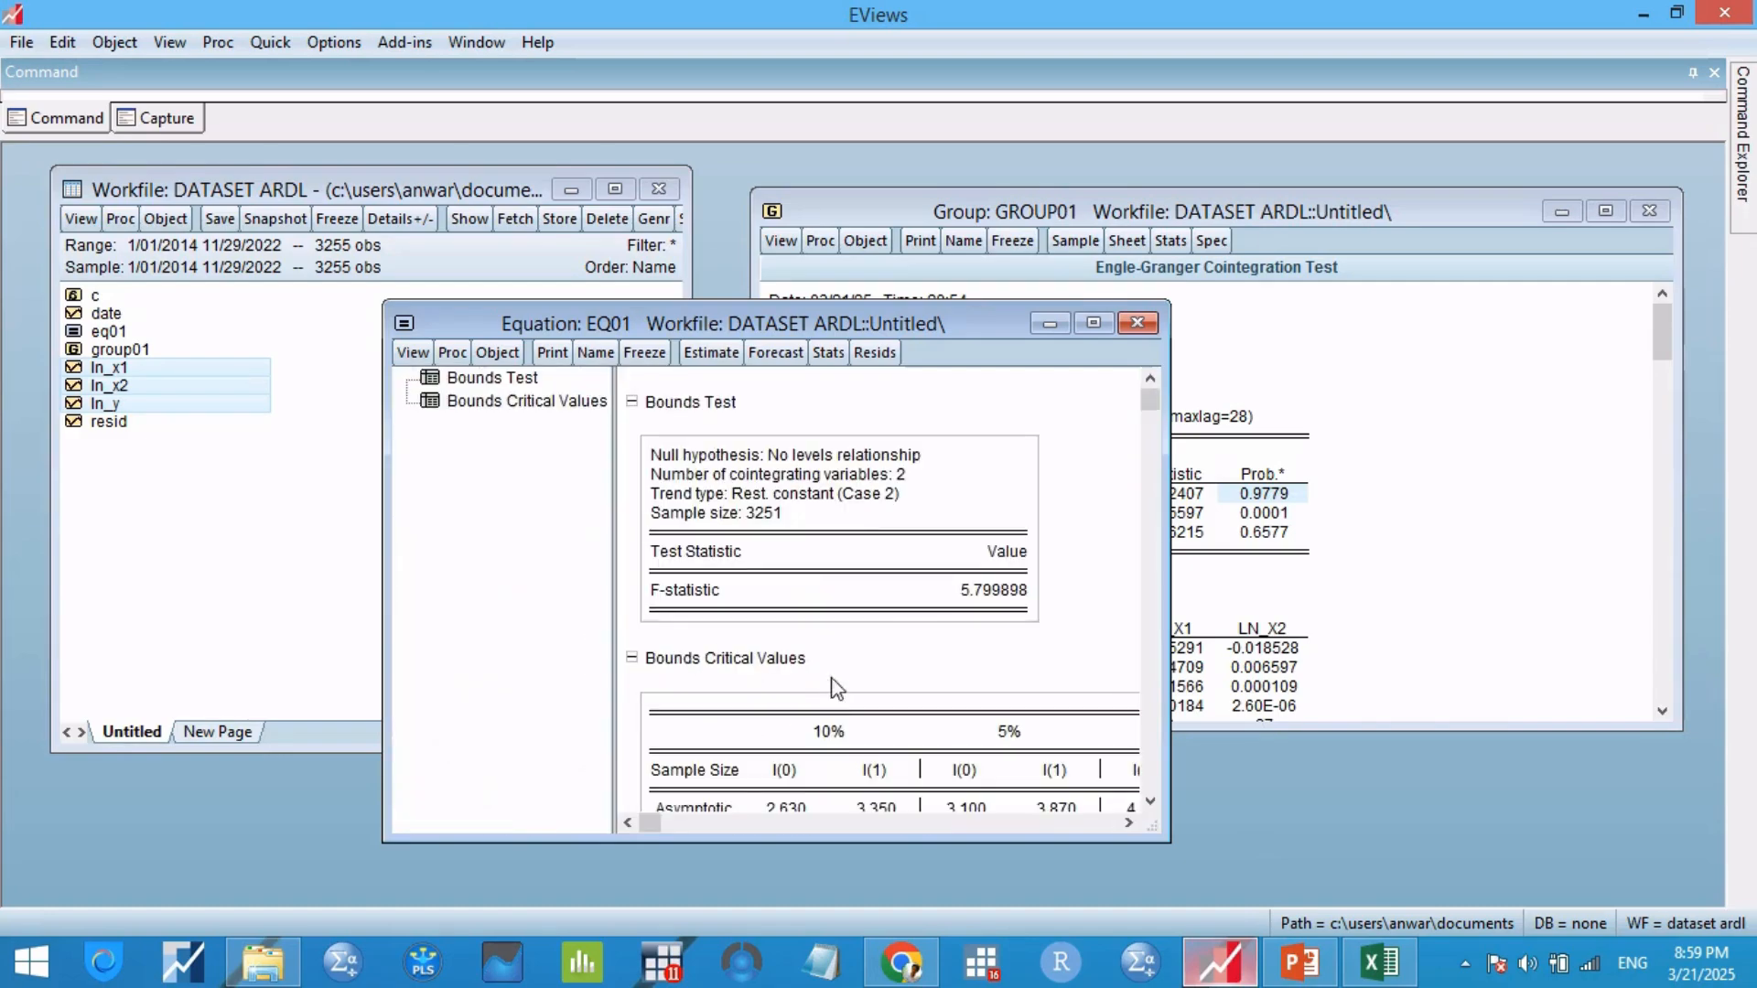
click(989, 600)
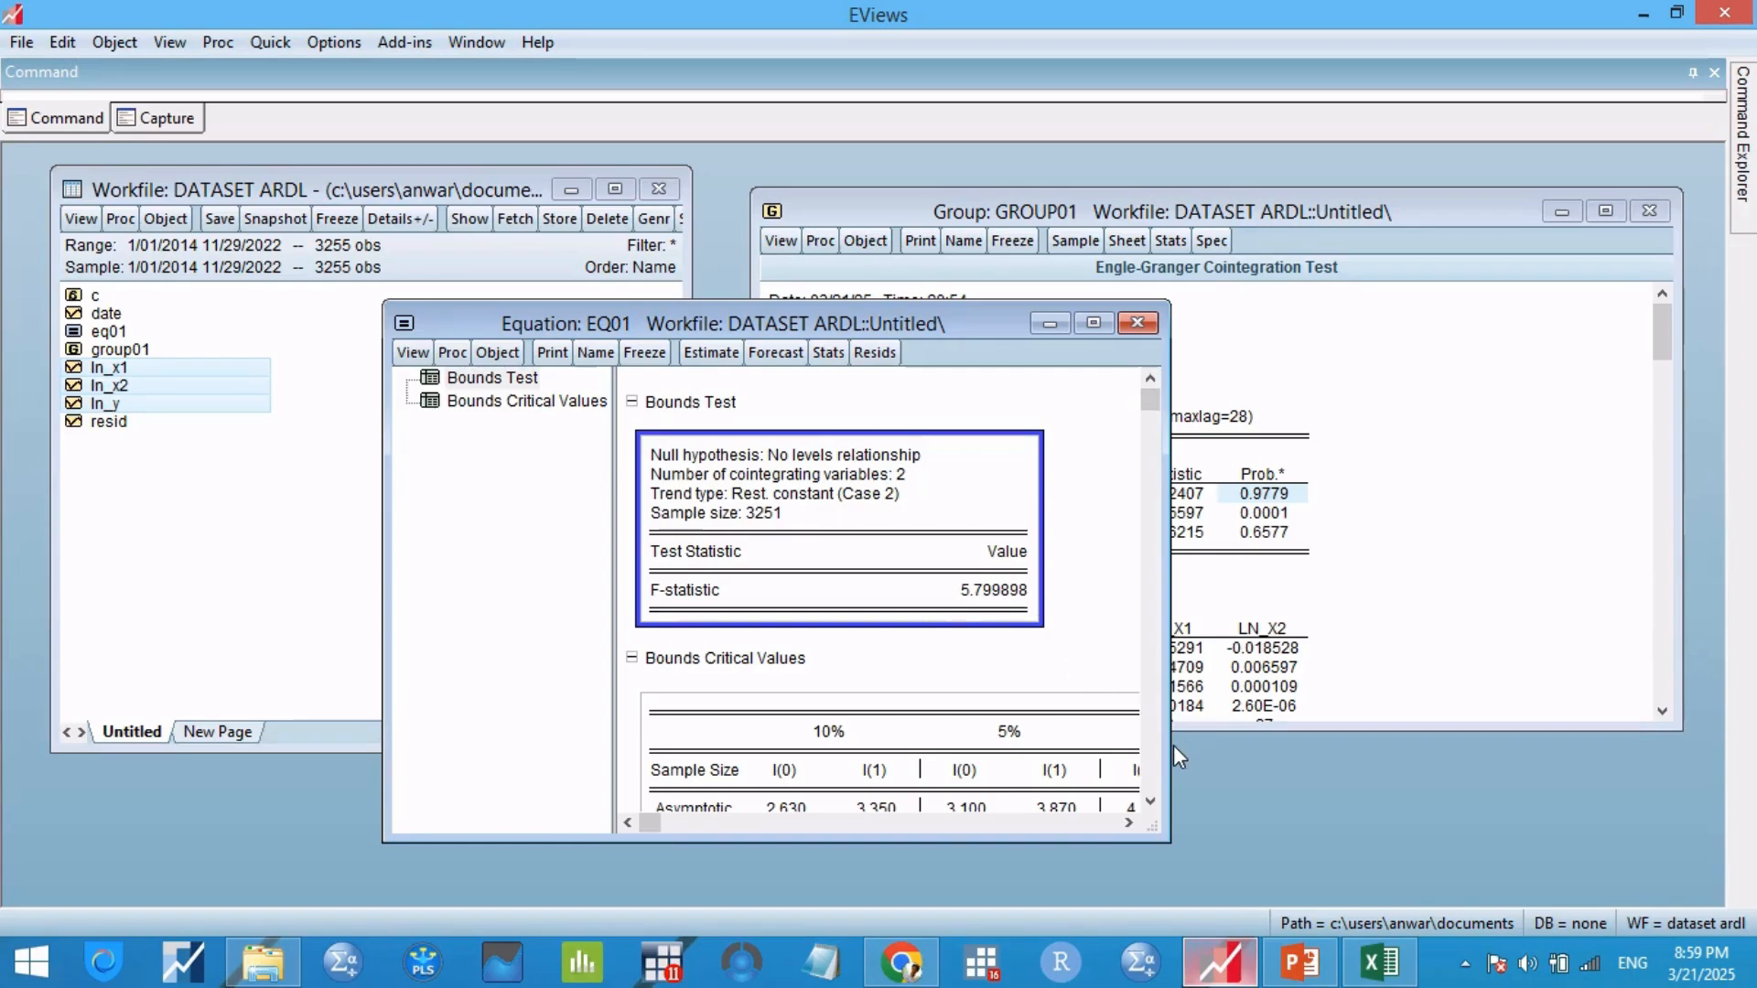
Step: Widen the eq01 window and compare the F-statistic with the I(0) and I(1) bounds critical values
drag(1174, 744, 1351, 747)
scroll(1083, 760, down, 1)
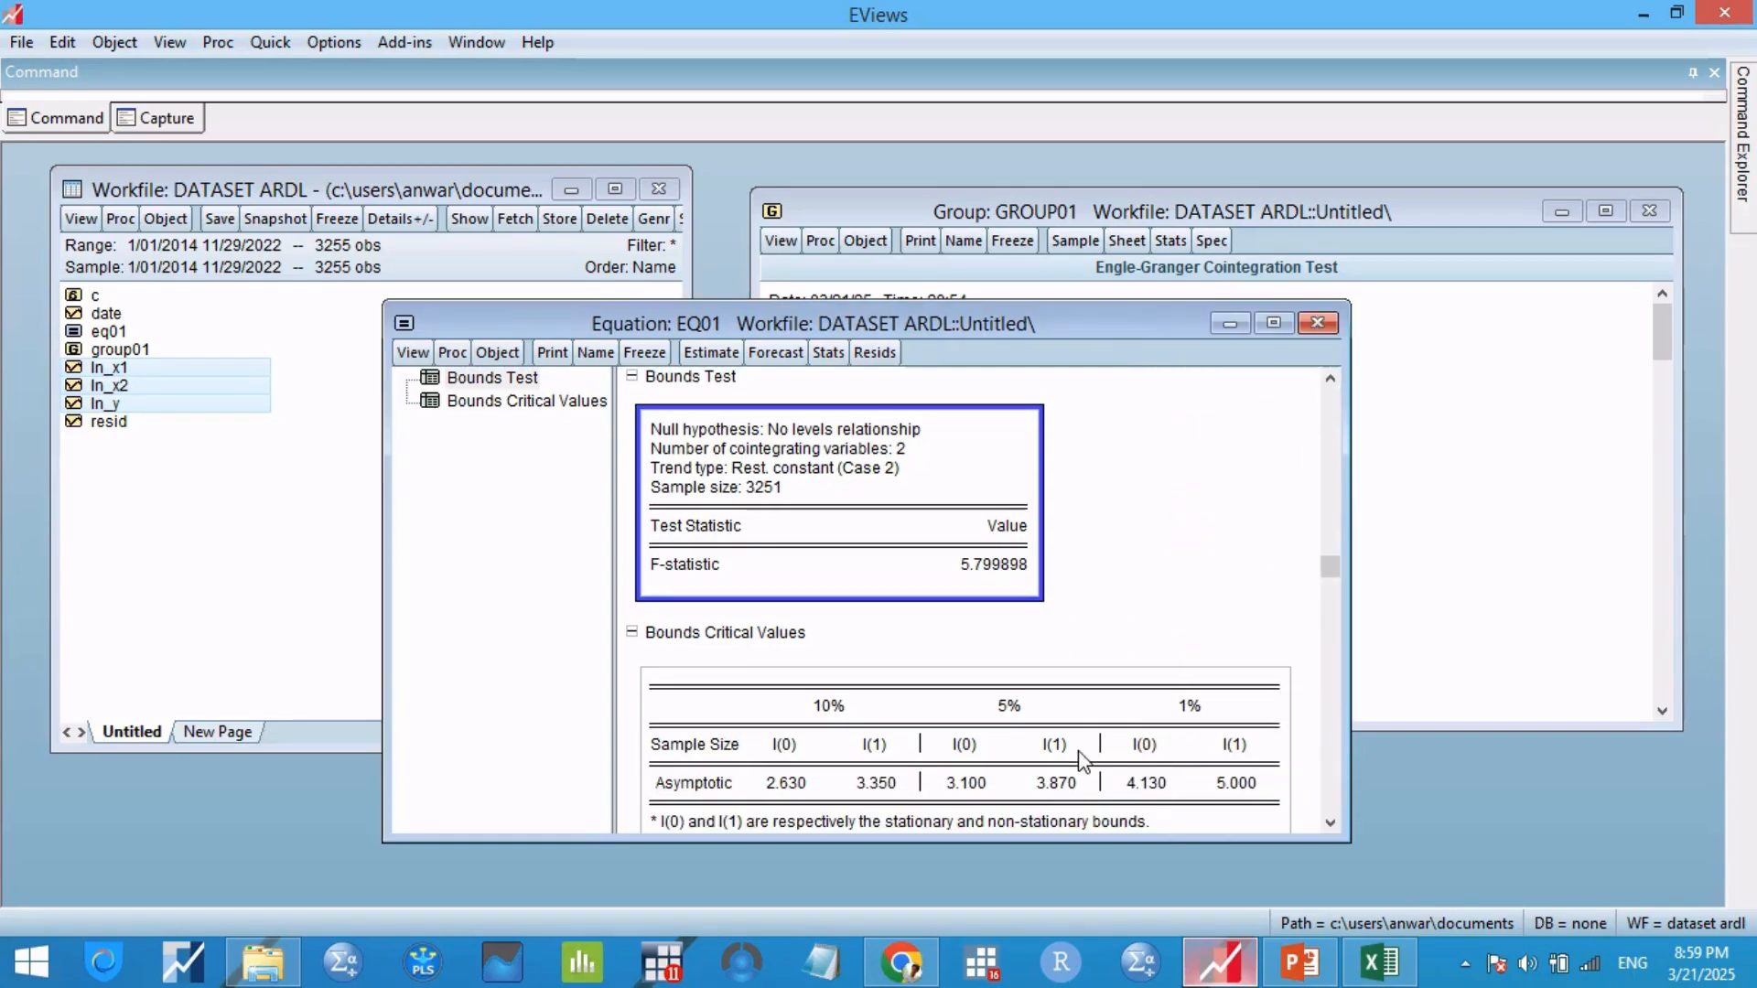
scroll(1082, 759, down, 1)
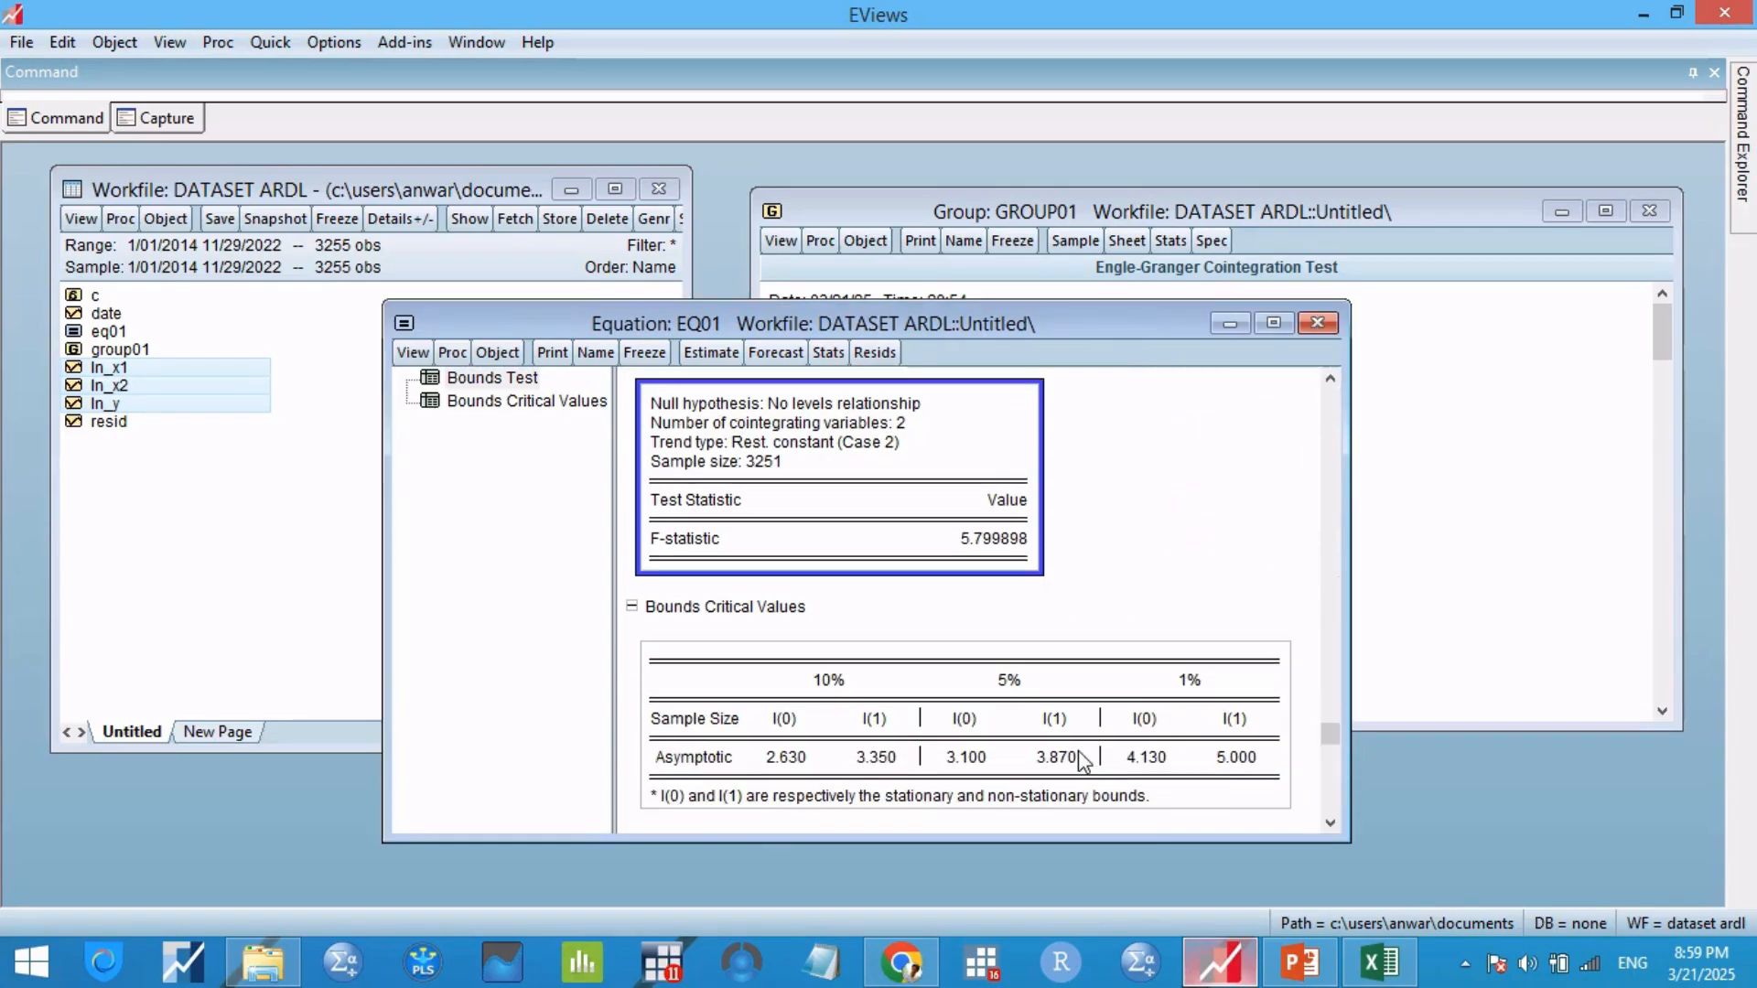
click(967, 727)
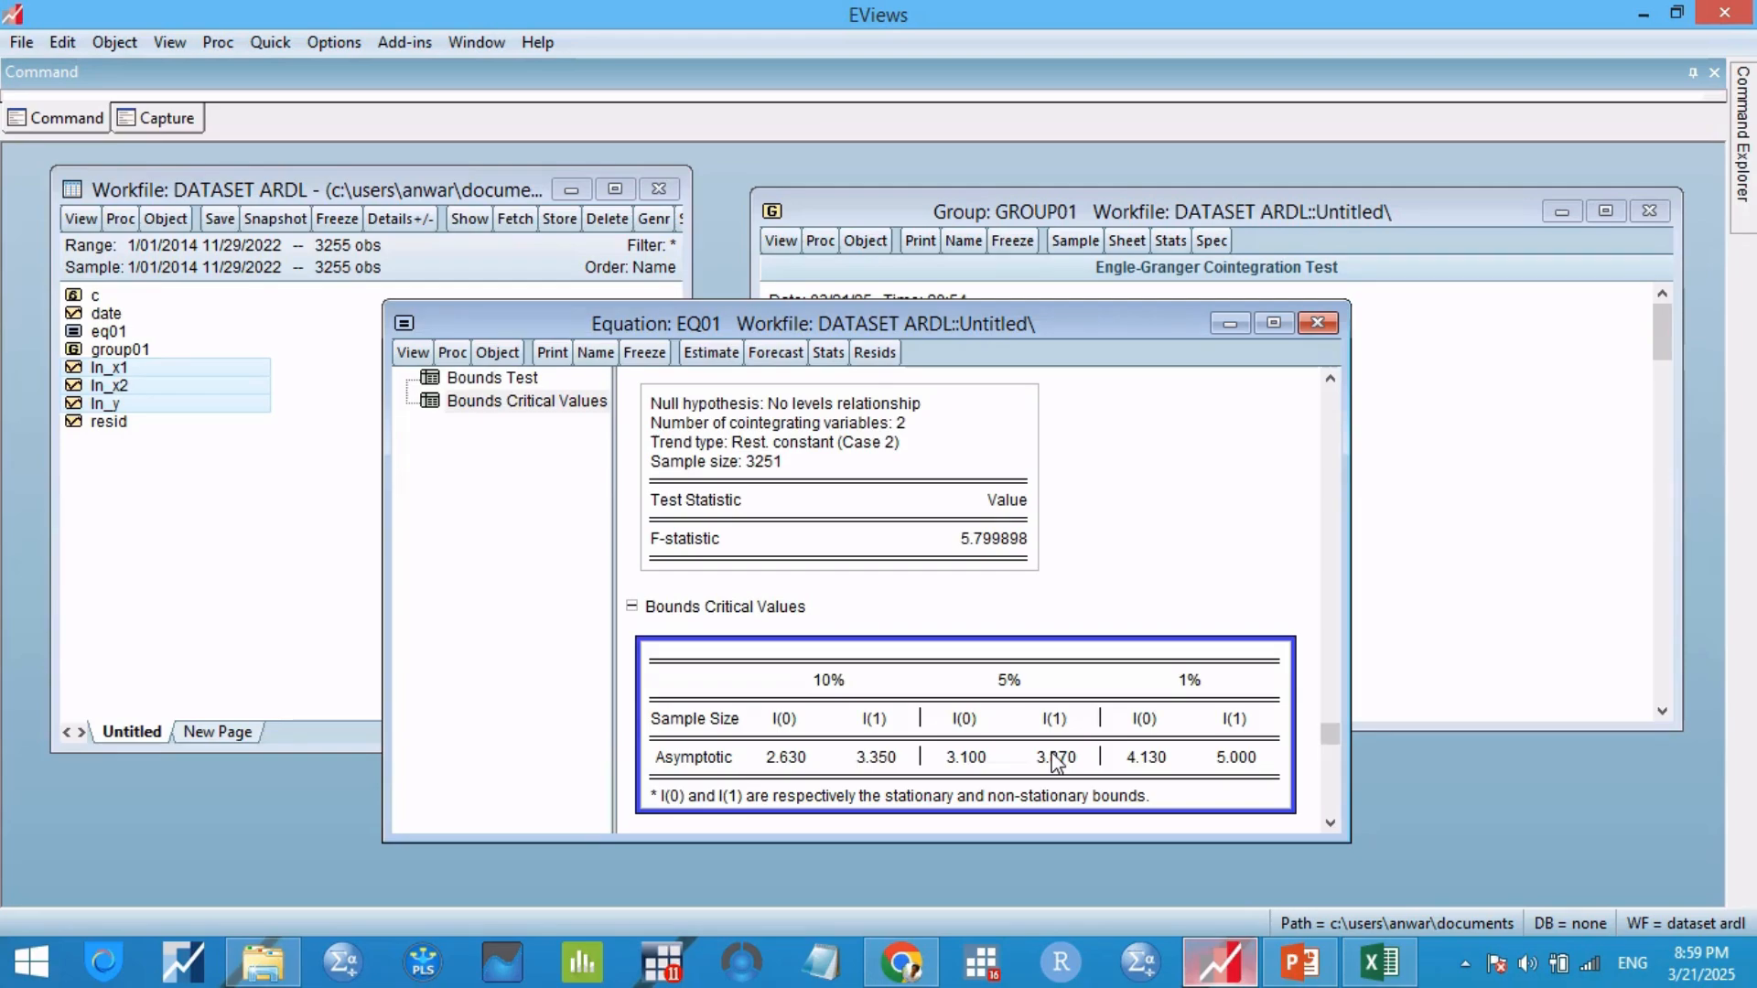
Step: Switch to PowerPoint and review the "Bound Test: Terkointegrasi" bullet and the assumption tests listed below it
click(1300, 961)
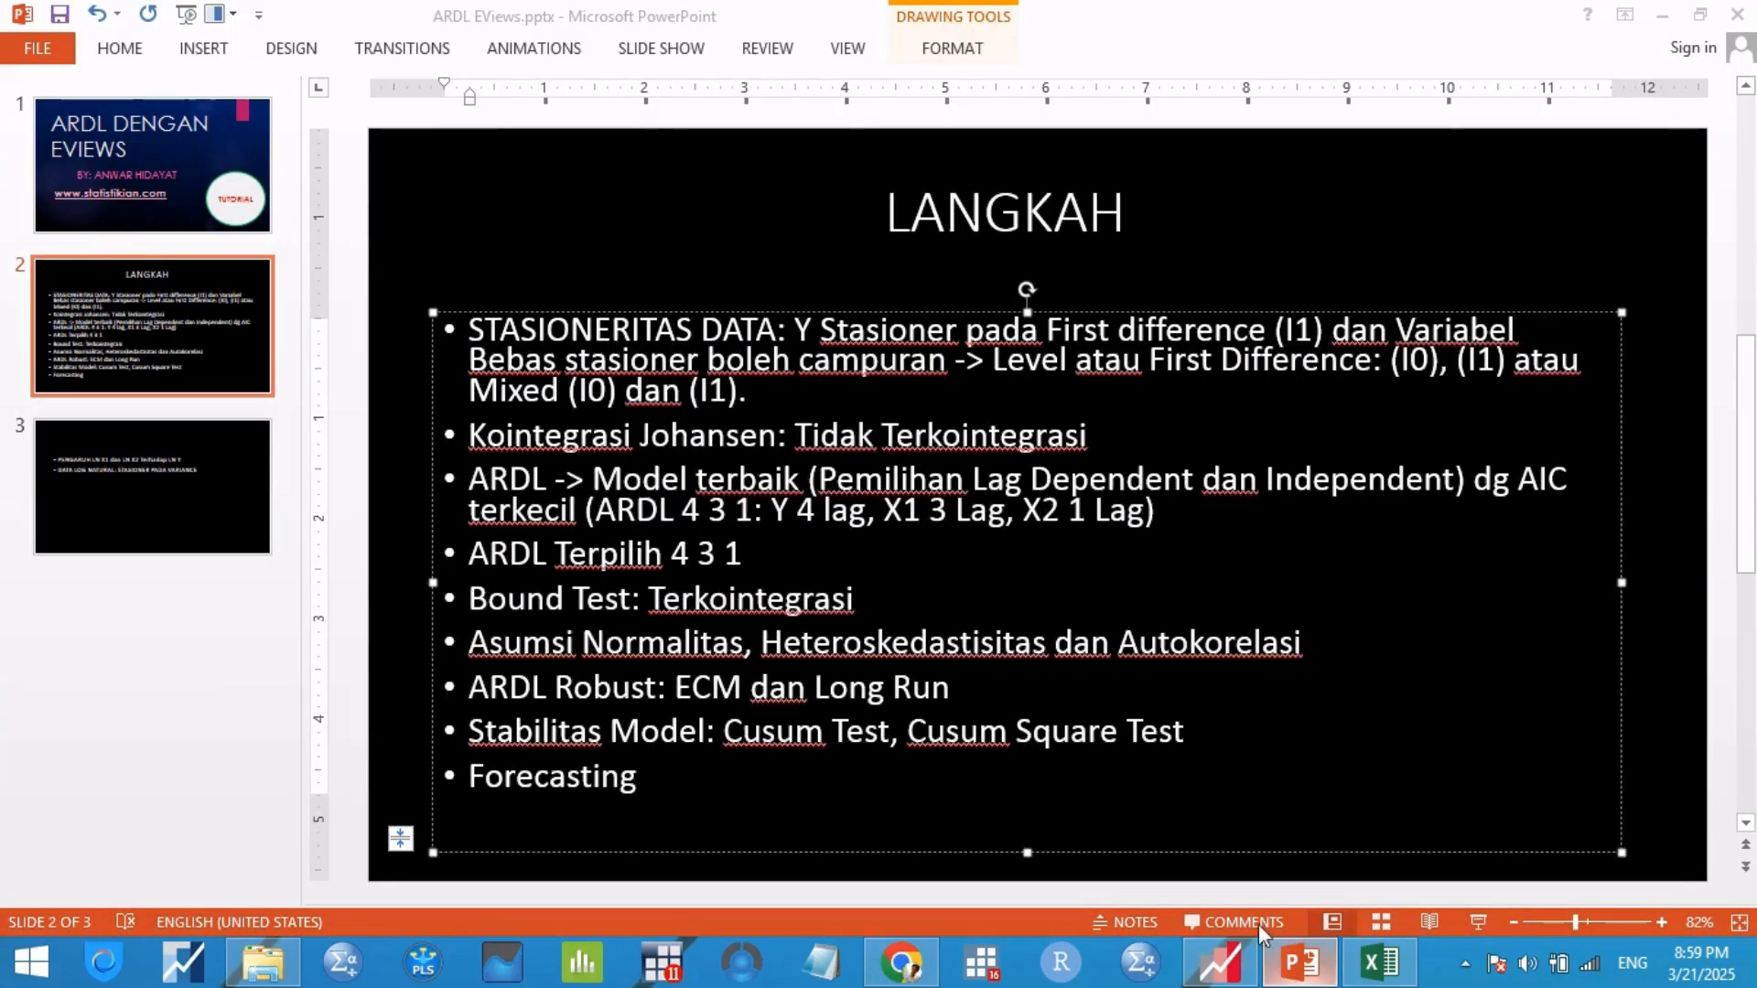
drag(490, 602, 887, 588)
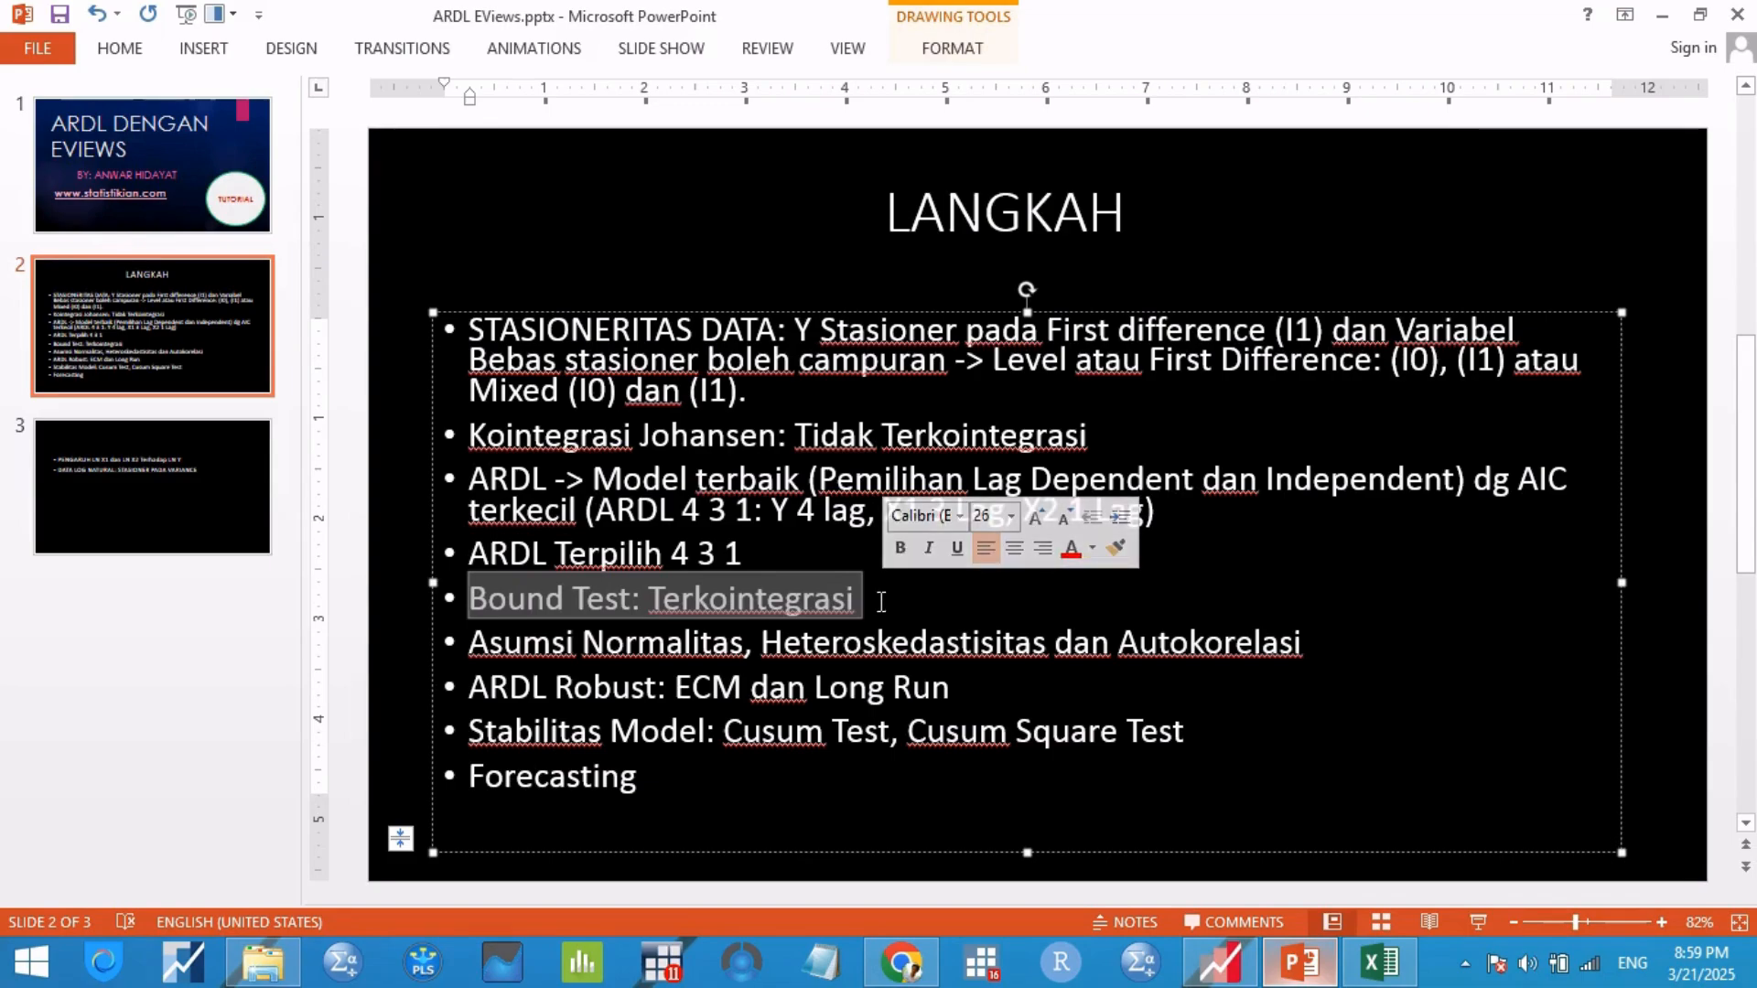
click(882, 602)
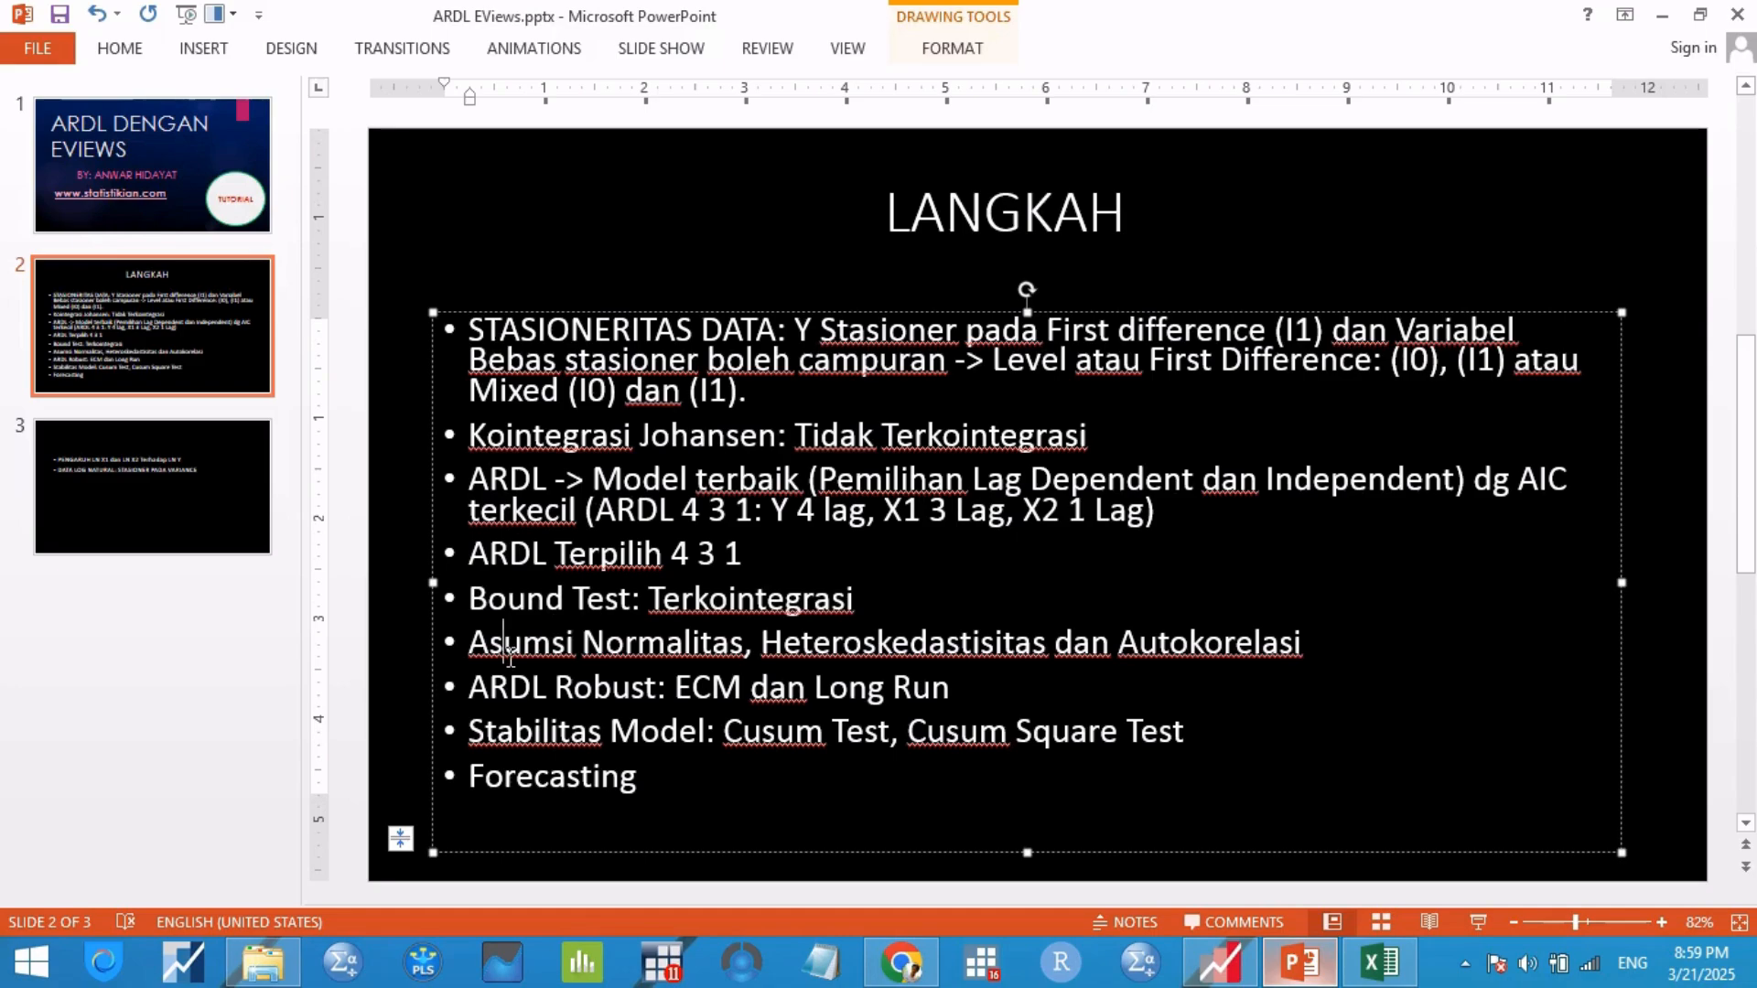
Step: Switch to EViews and run the histogram normality test on eq01's residuals
click(1220, 961)
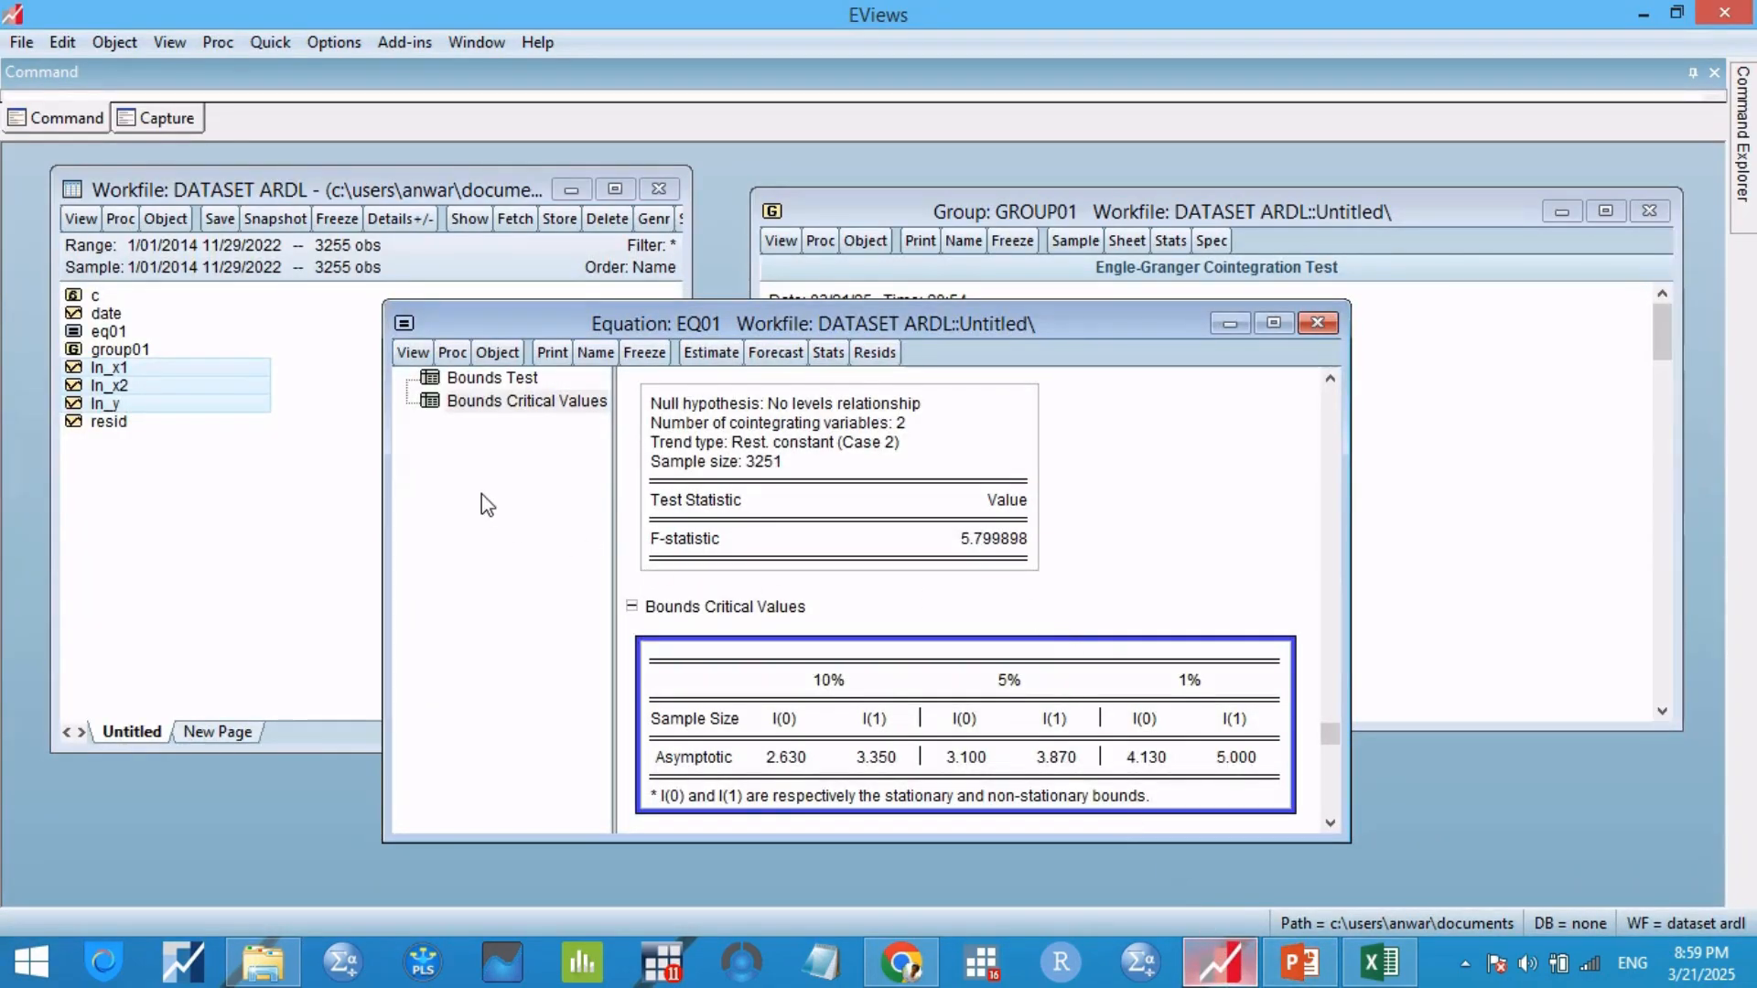
click(413, 354)
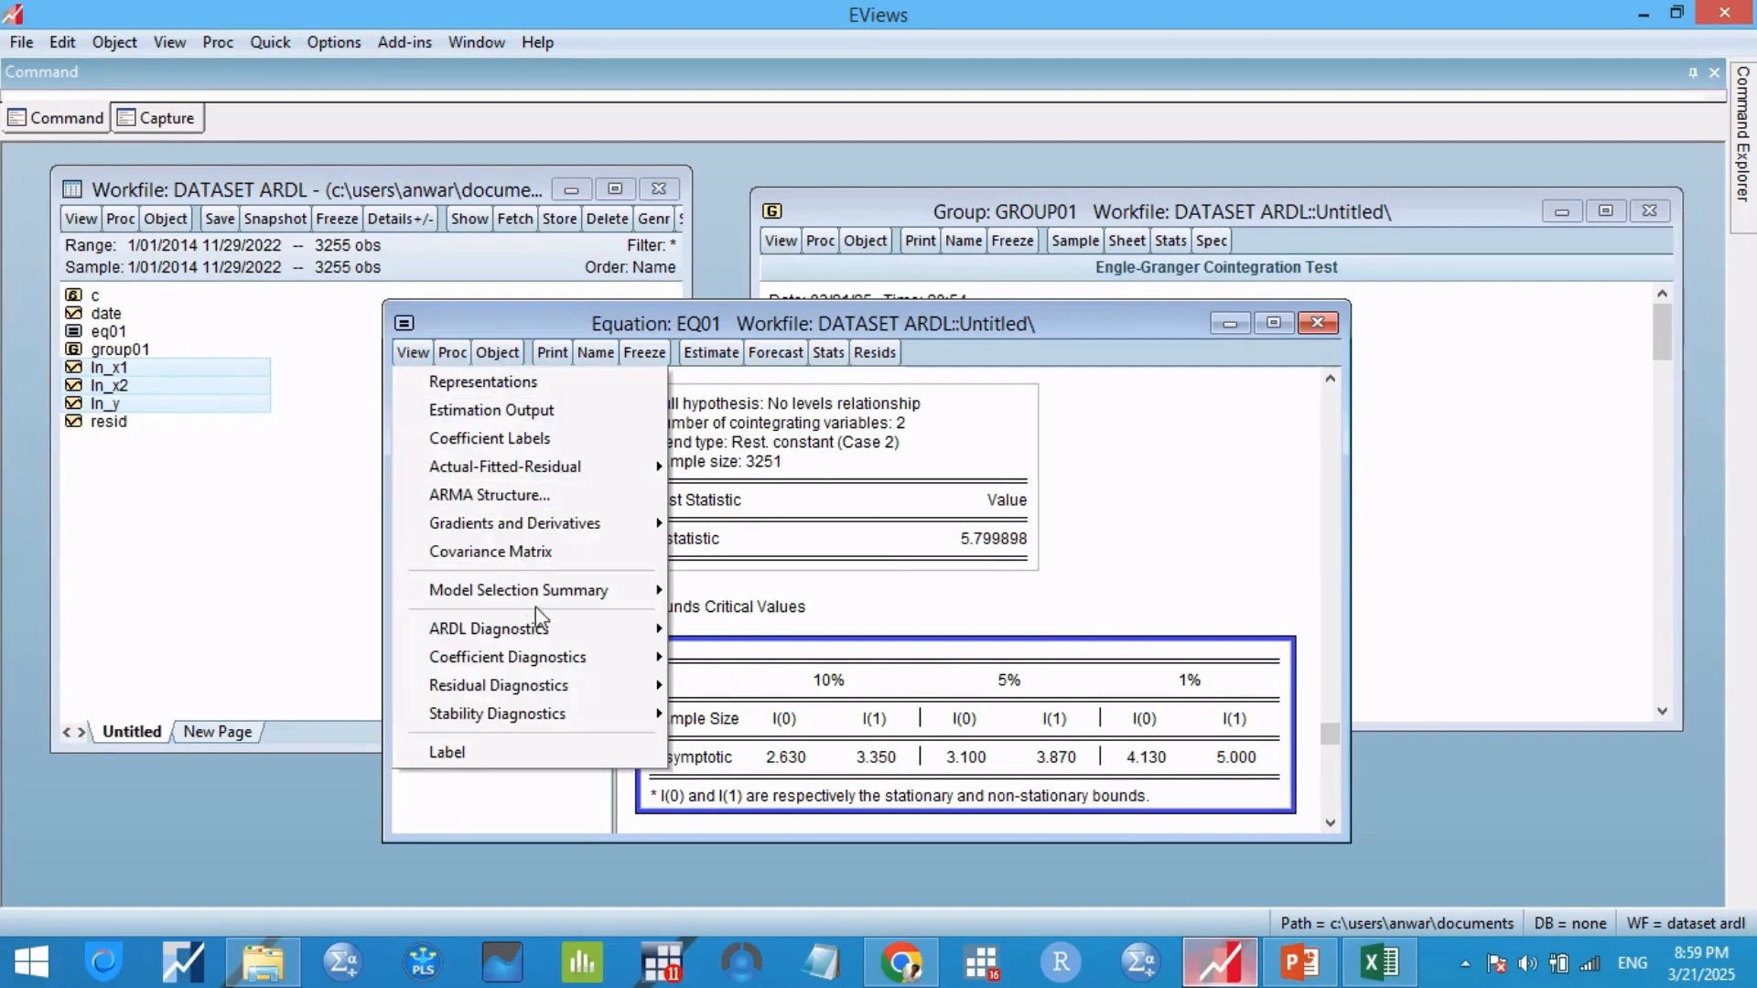
mouse_move(626, 693)
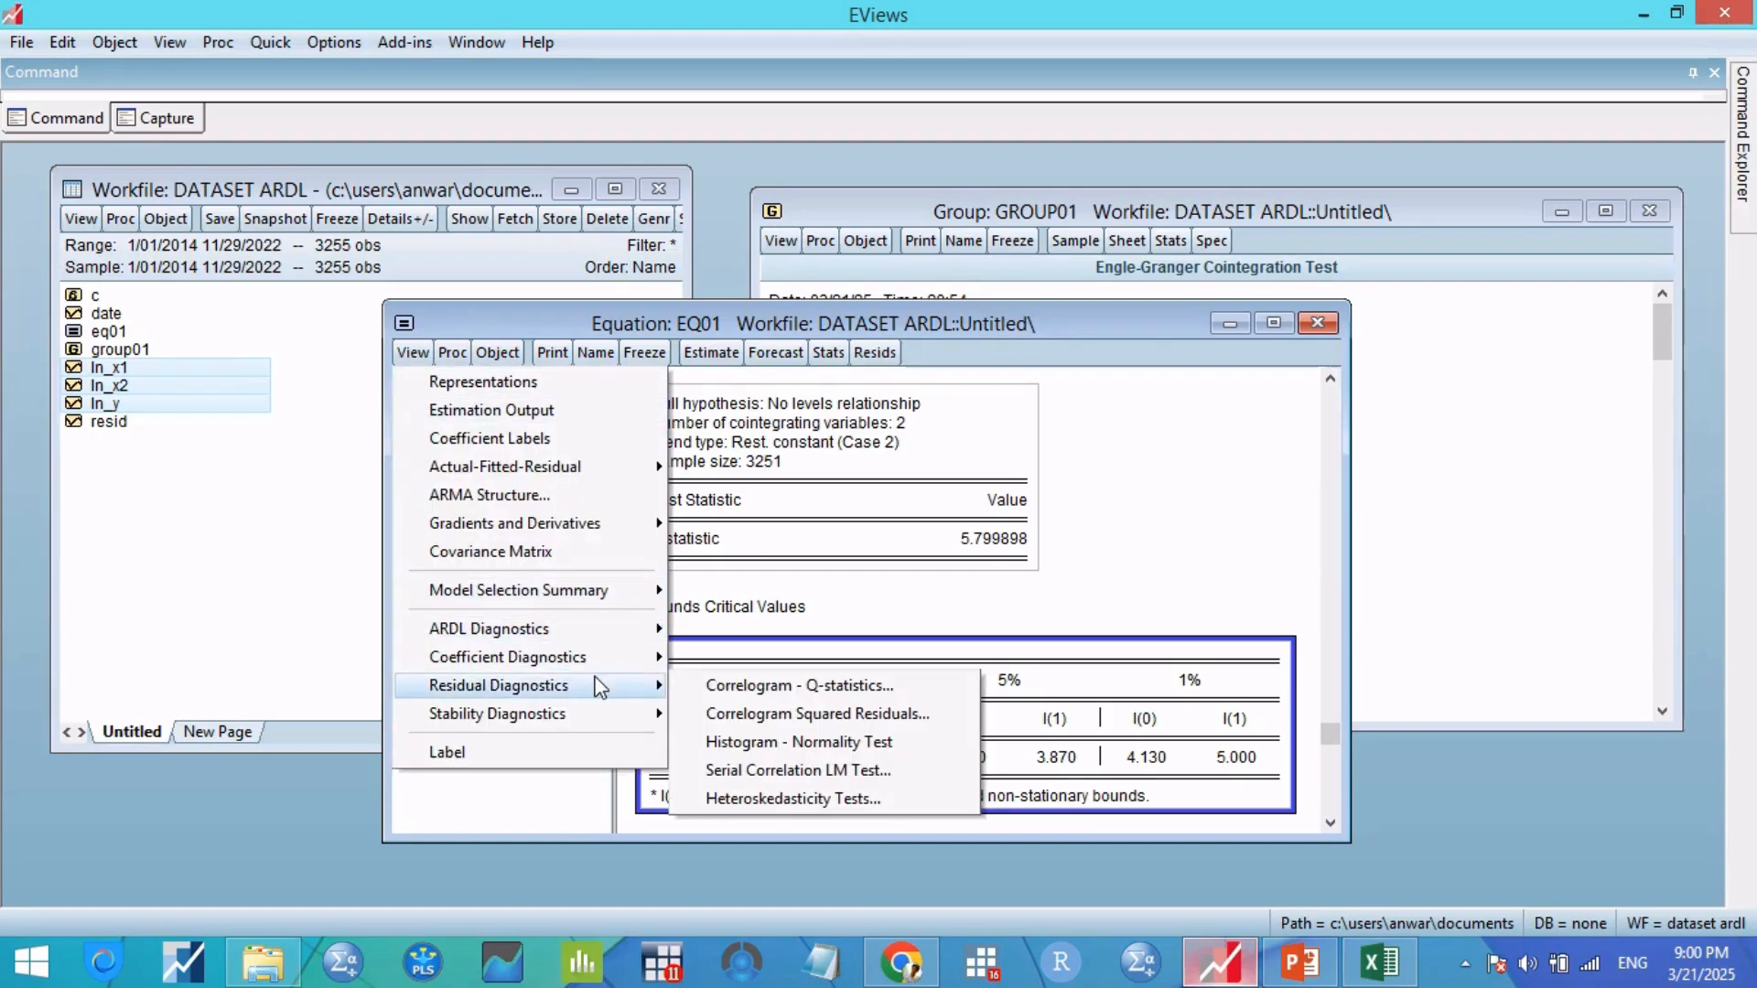
click(799, 743)
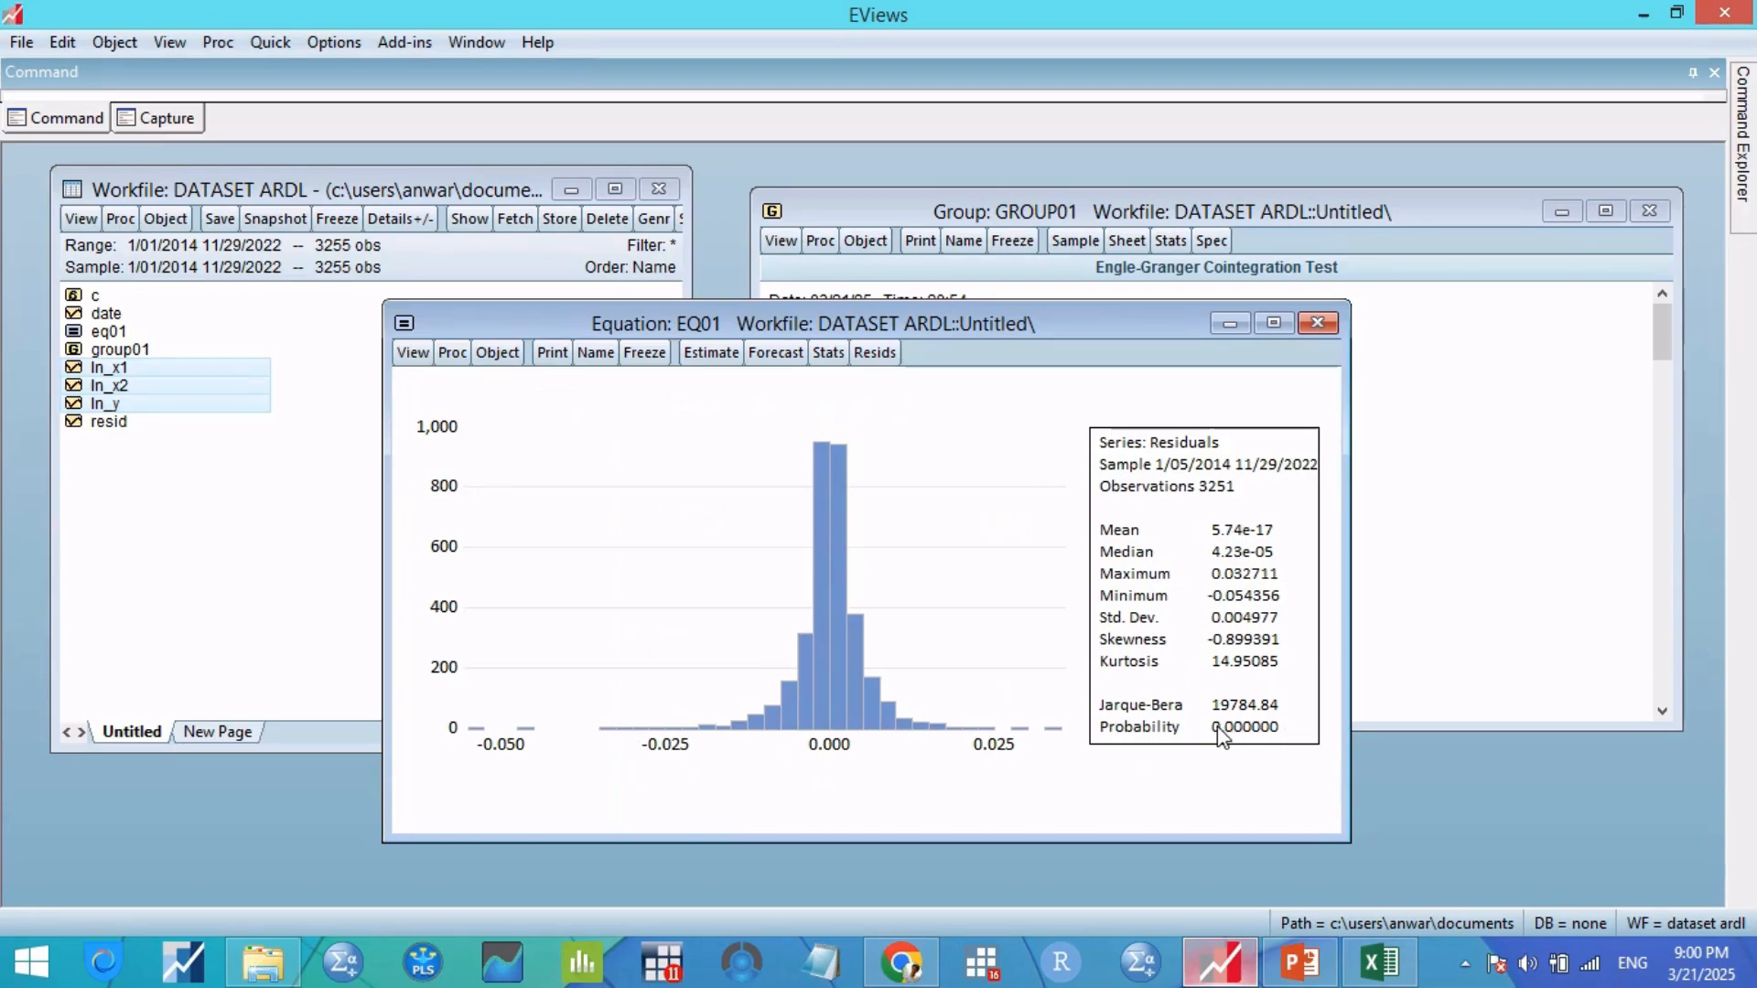
Step: Run the serial correlation LM test on eq01's residuals with 2 lags
click(413, 353)
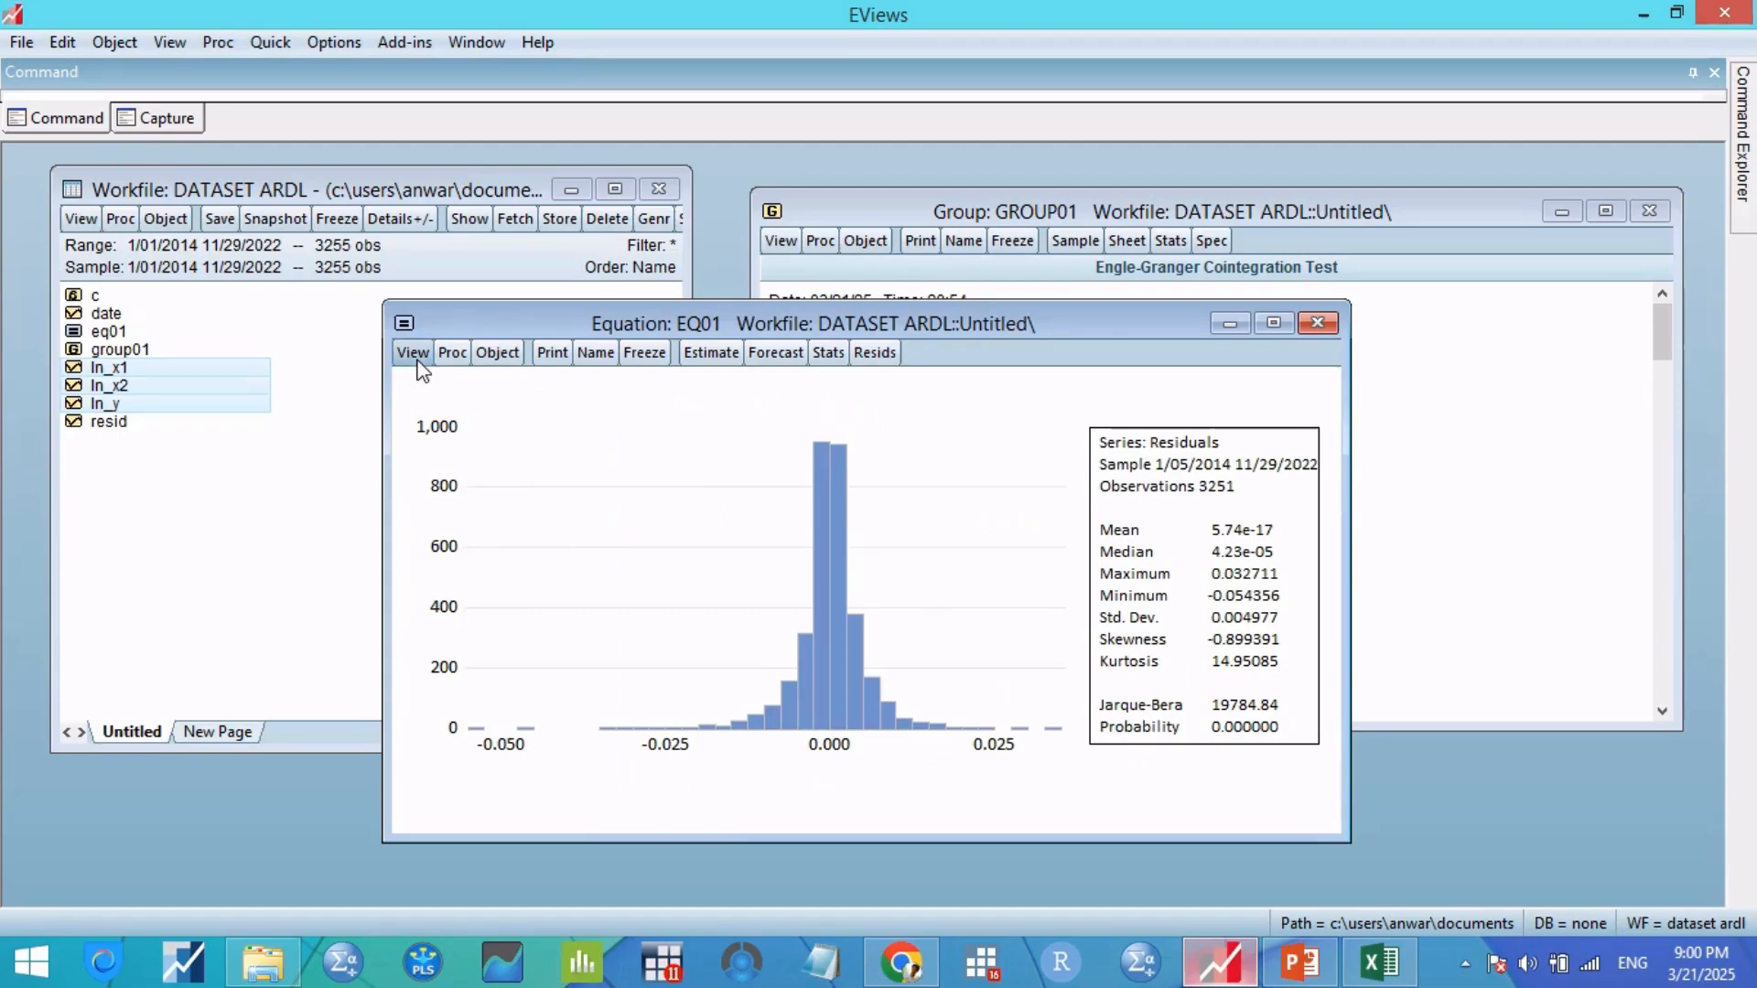
mouse_move(628, 695)
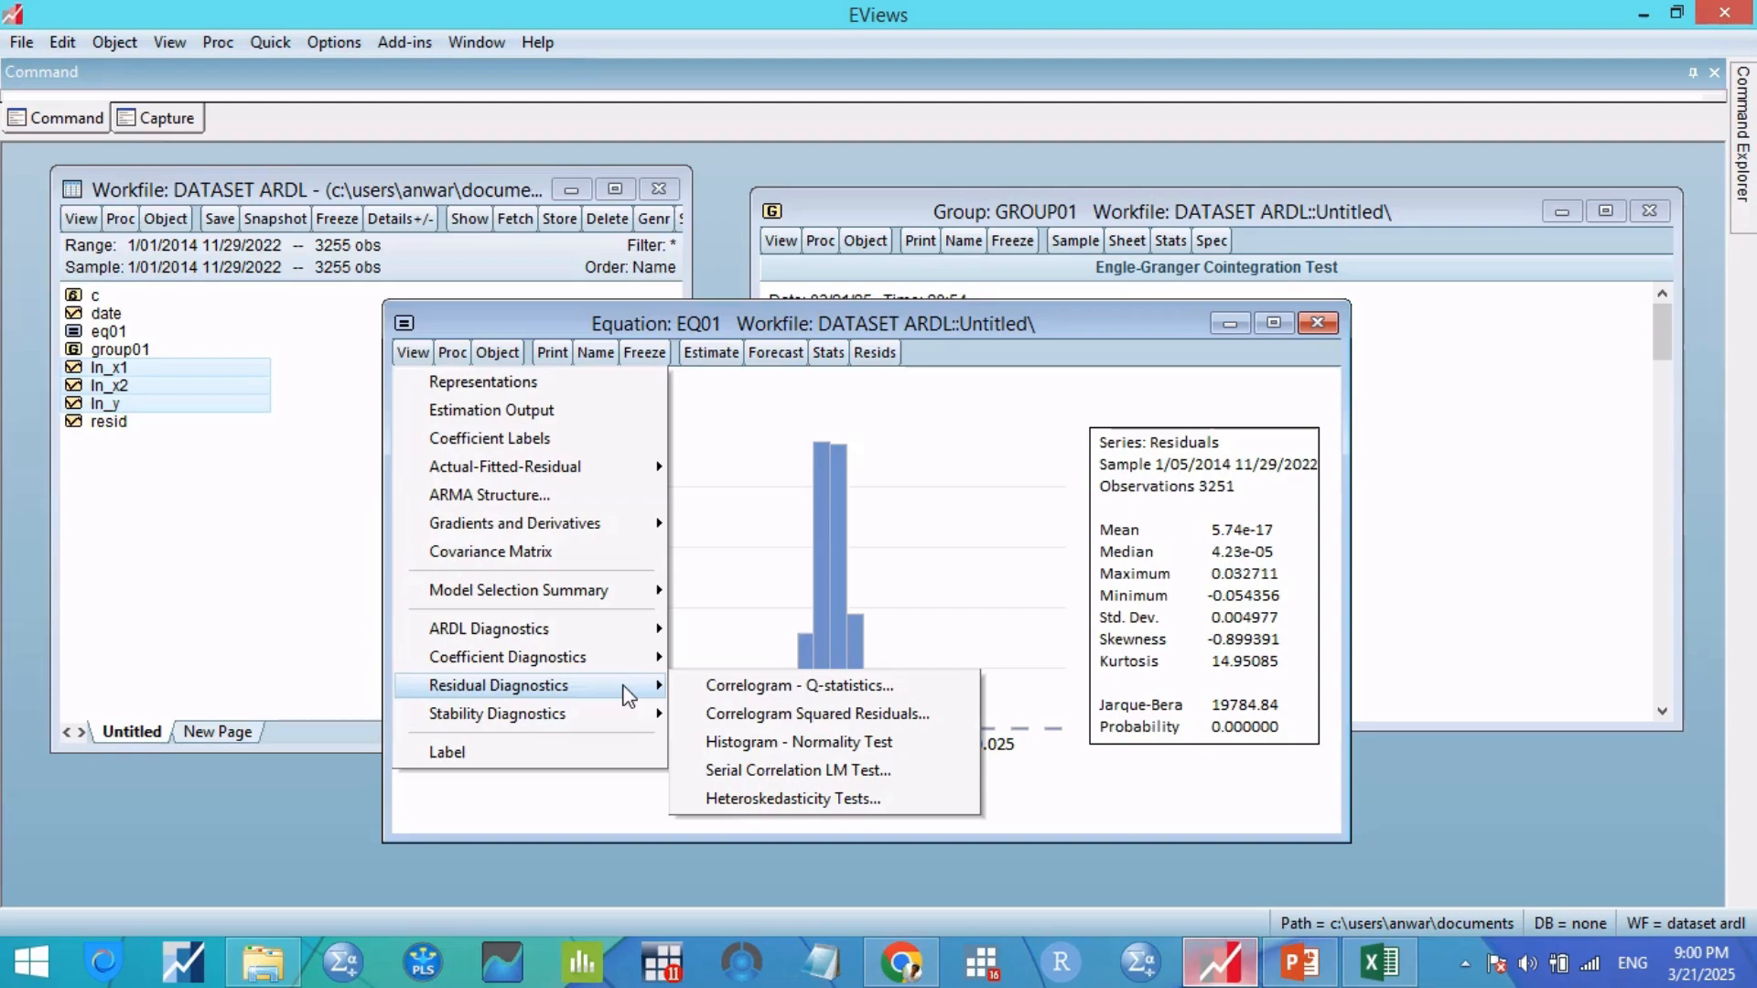
click(811, 774)
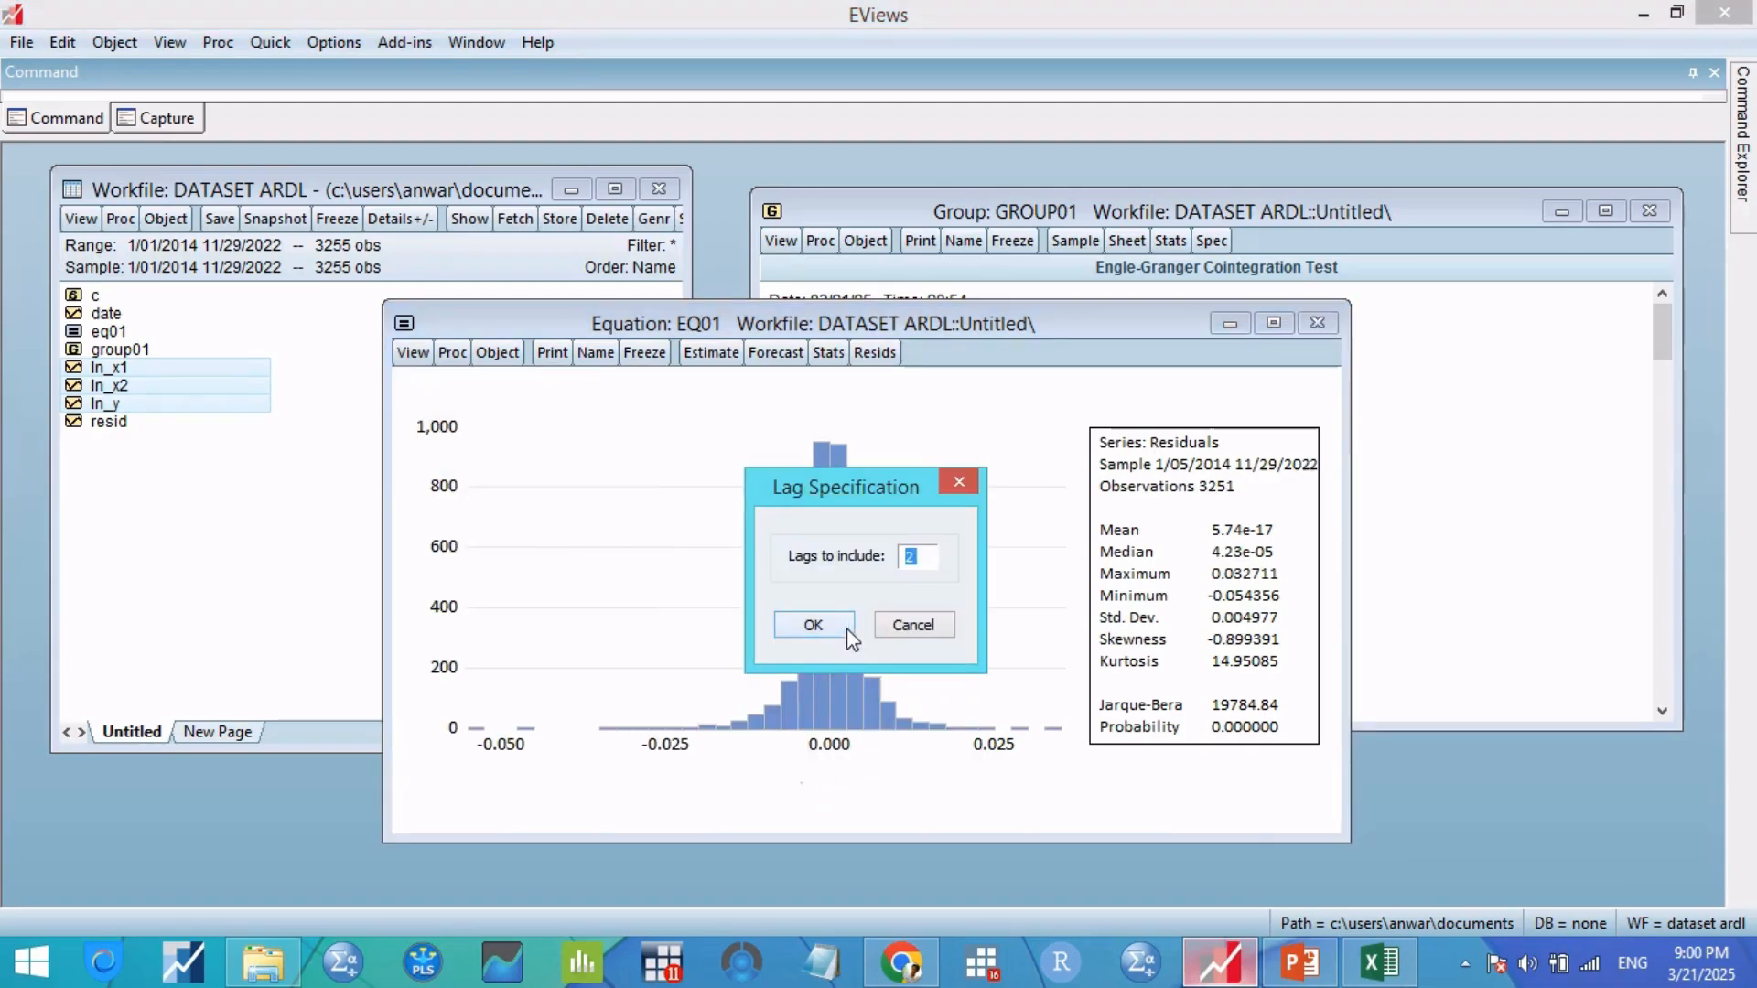
click(810, 625)
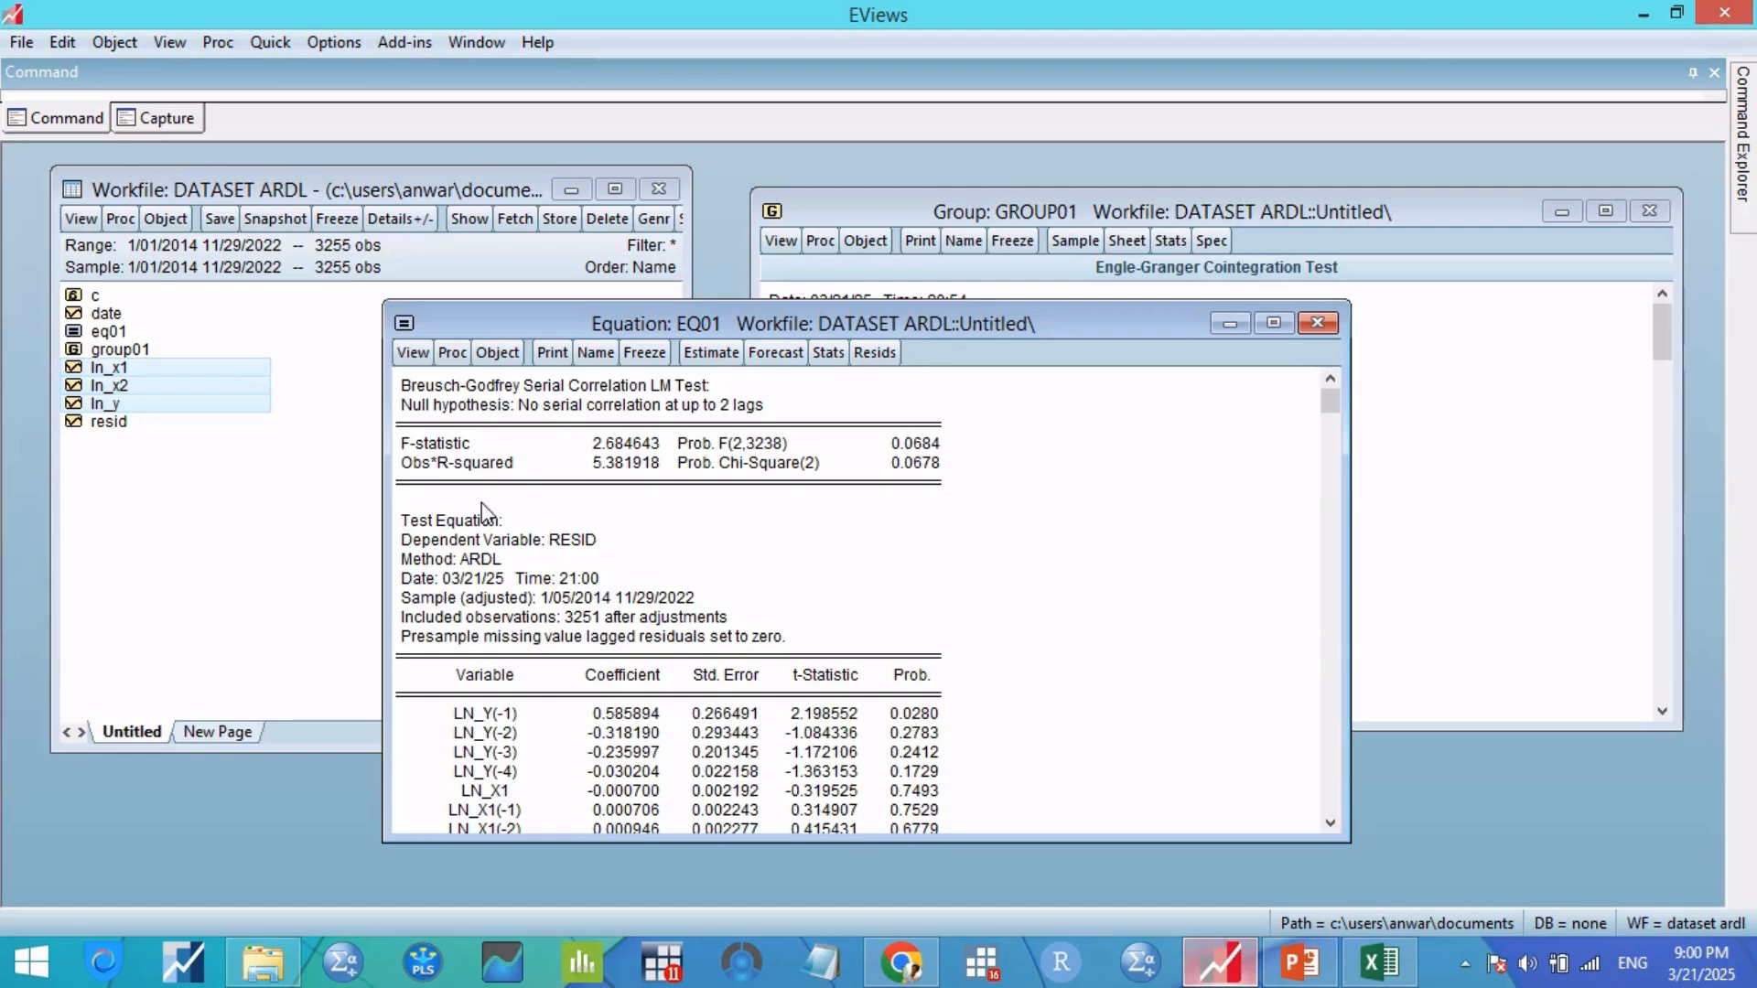
Step: Run the White heteroskedasticity test on eq01's residuals with White cross terms included
click(413, 353)
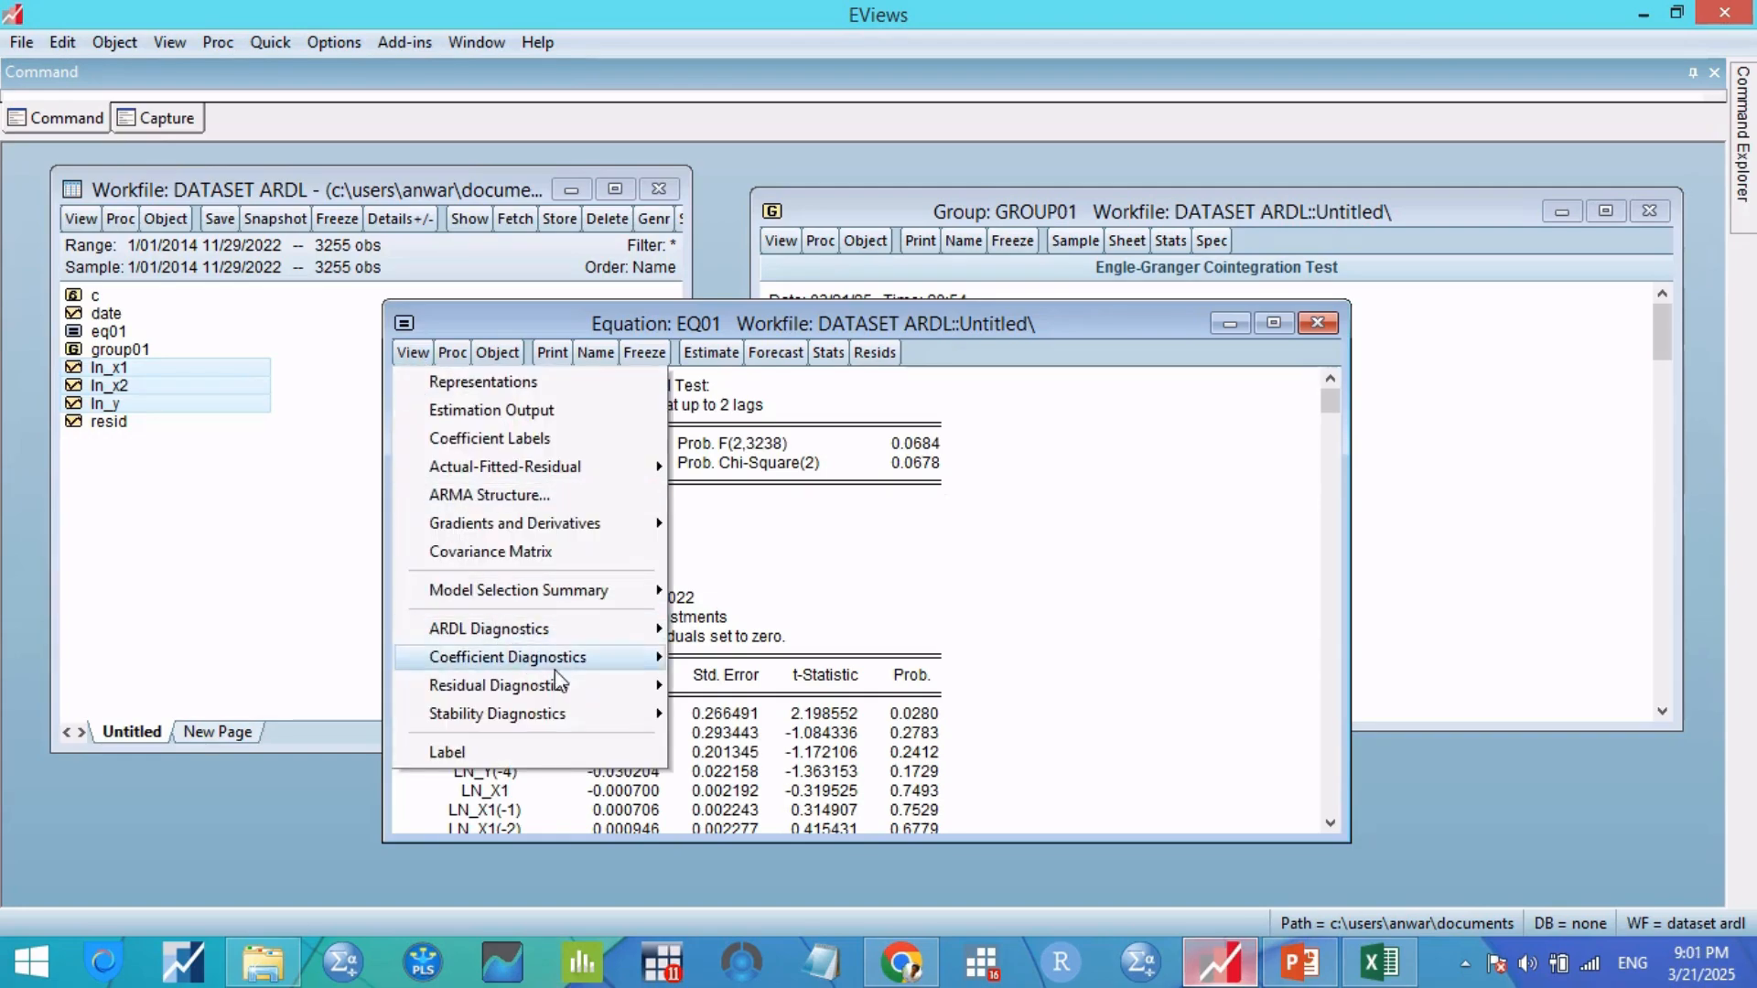
mouse_move(573, 686)
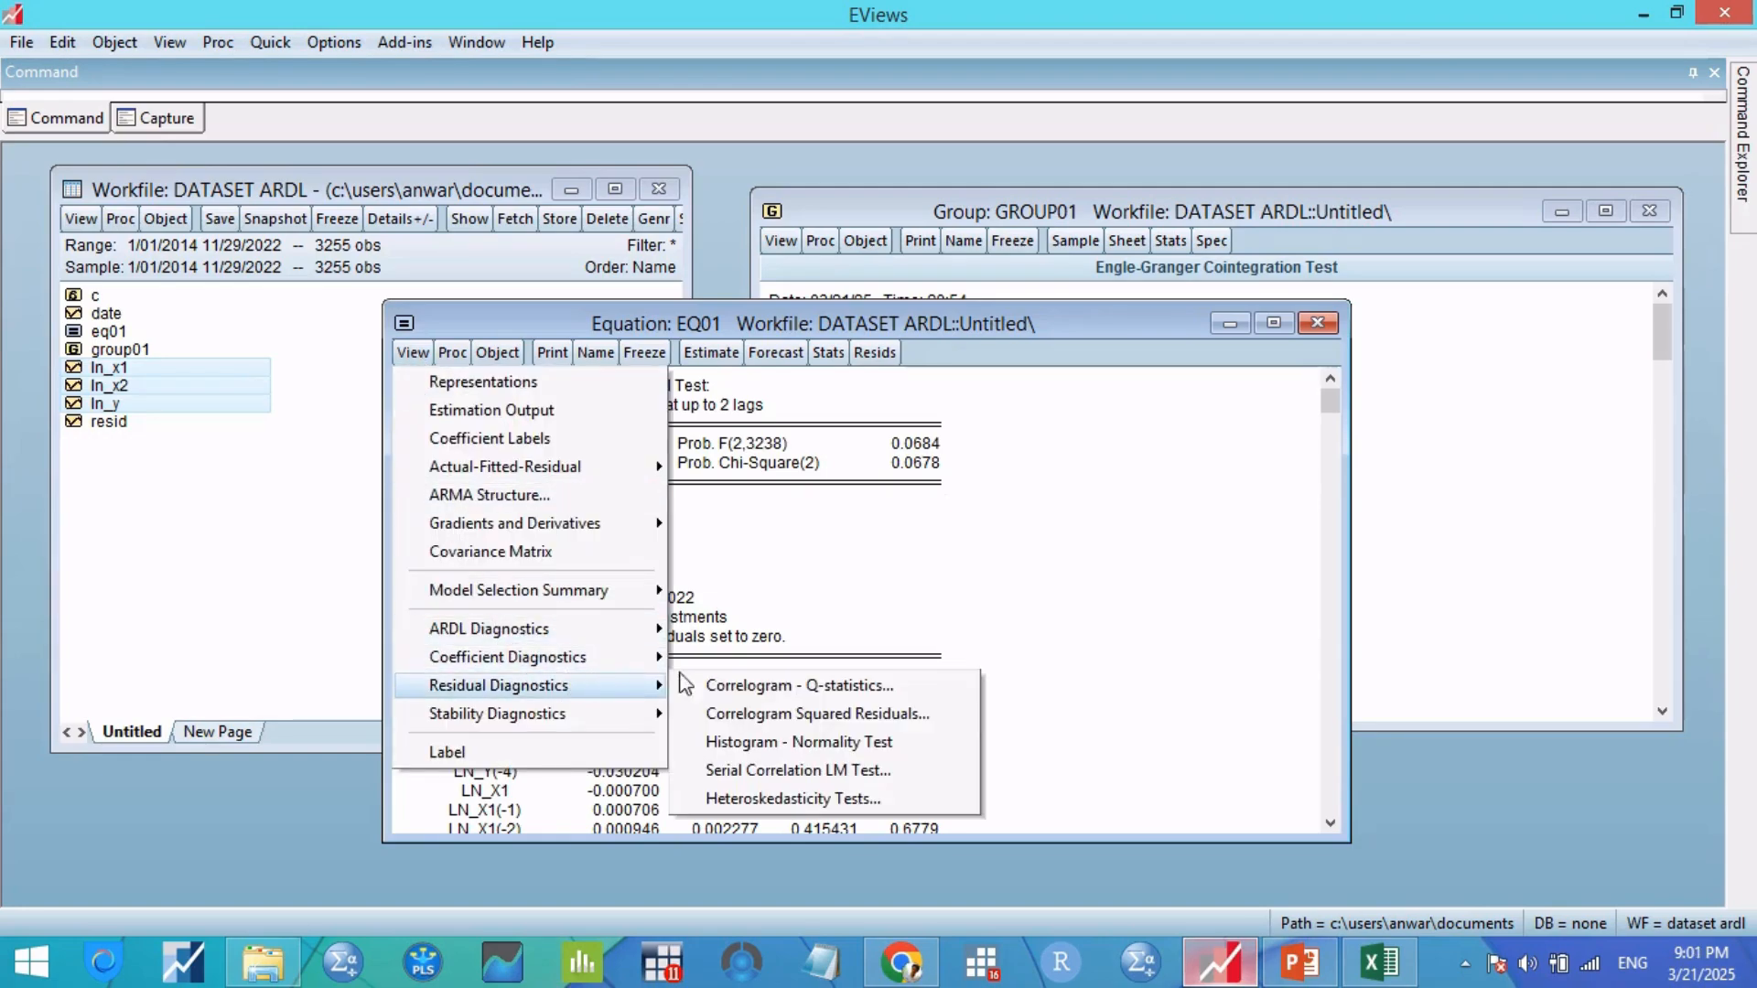
click(803, 800)
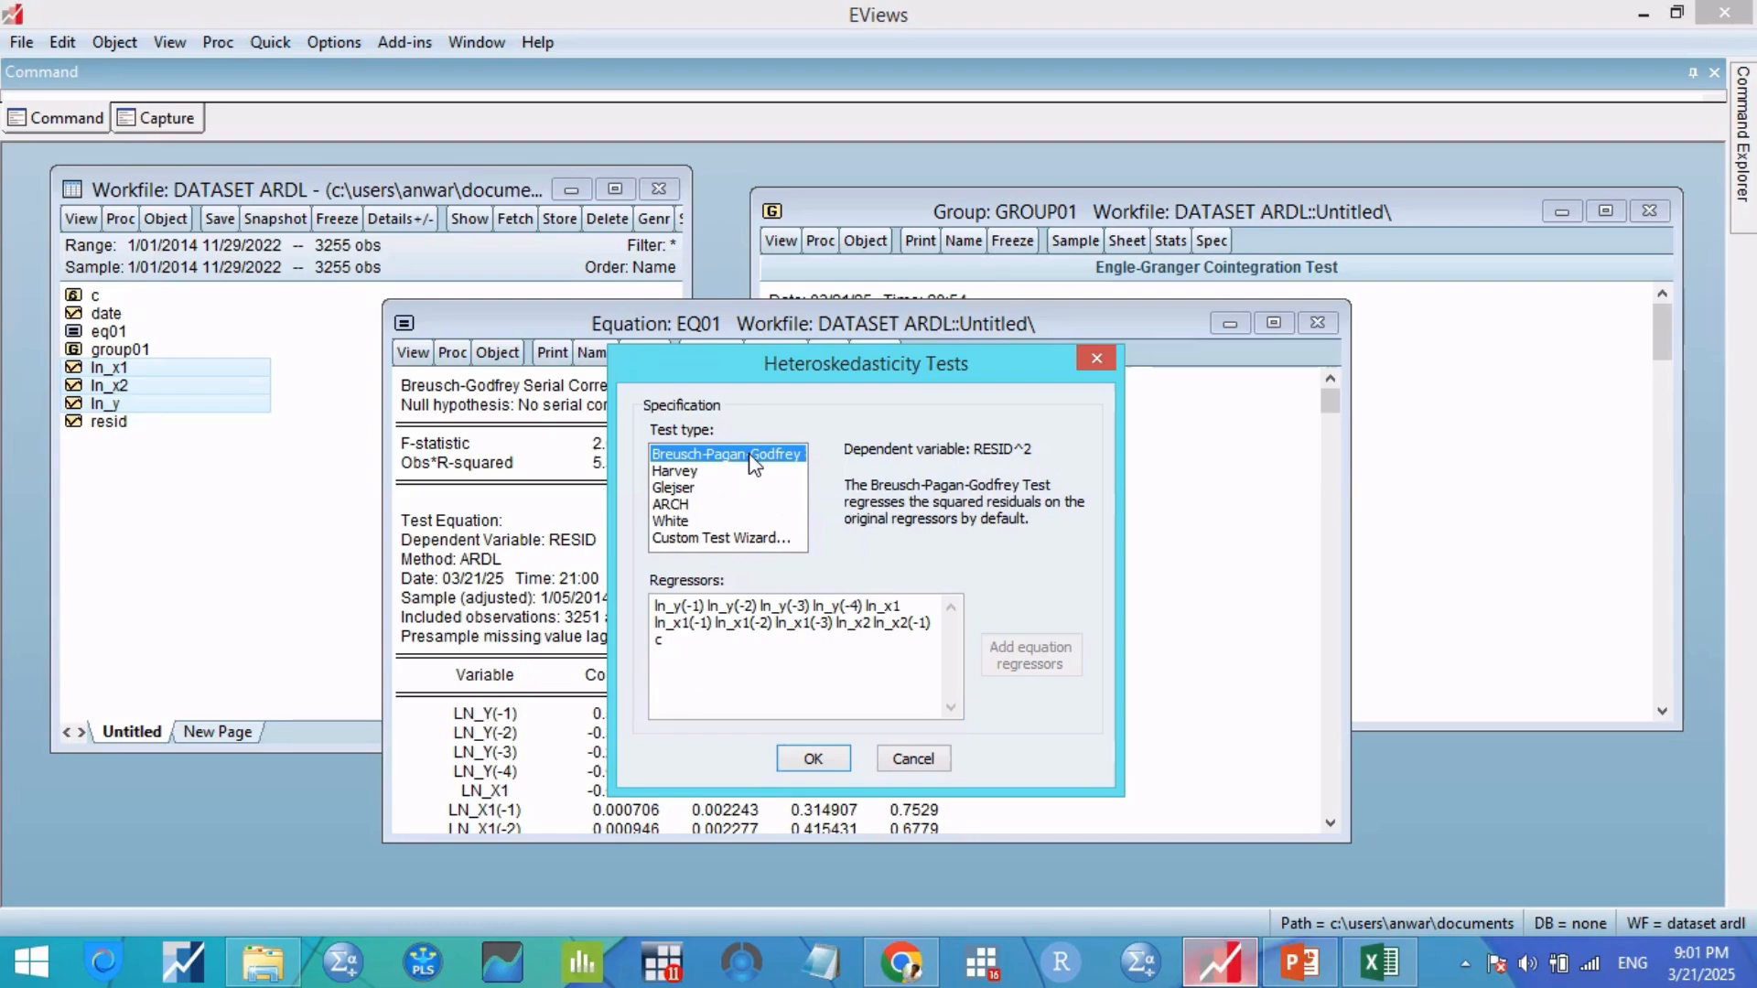
click(691, 521)
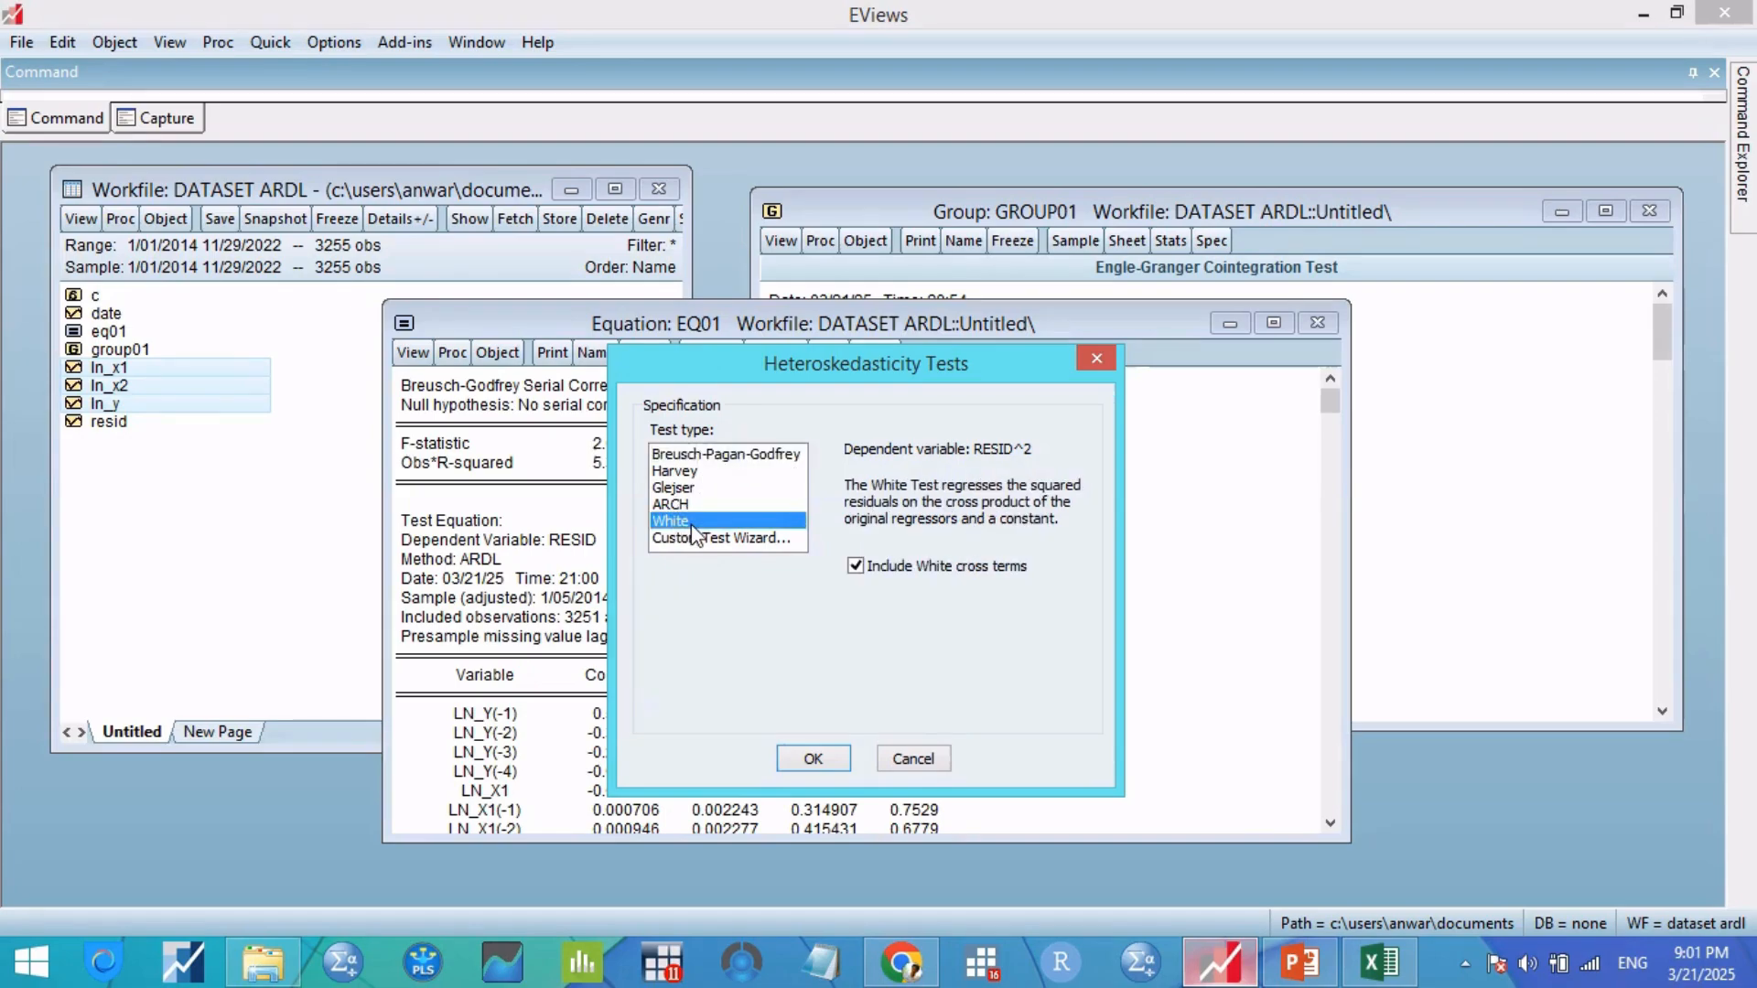
click(812, 759)
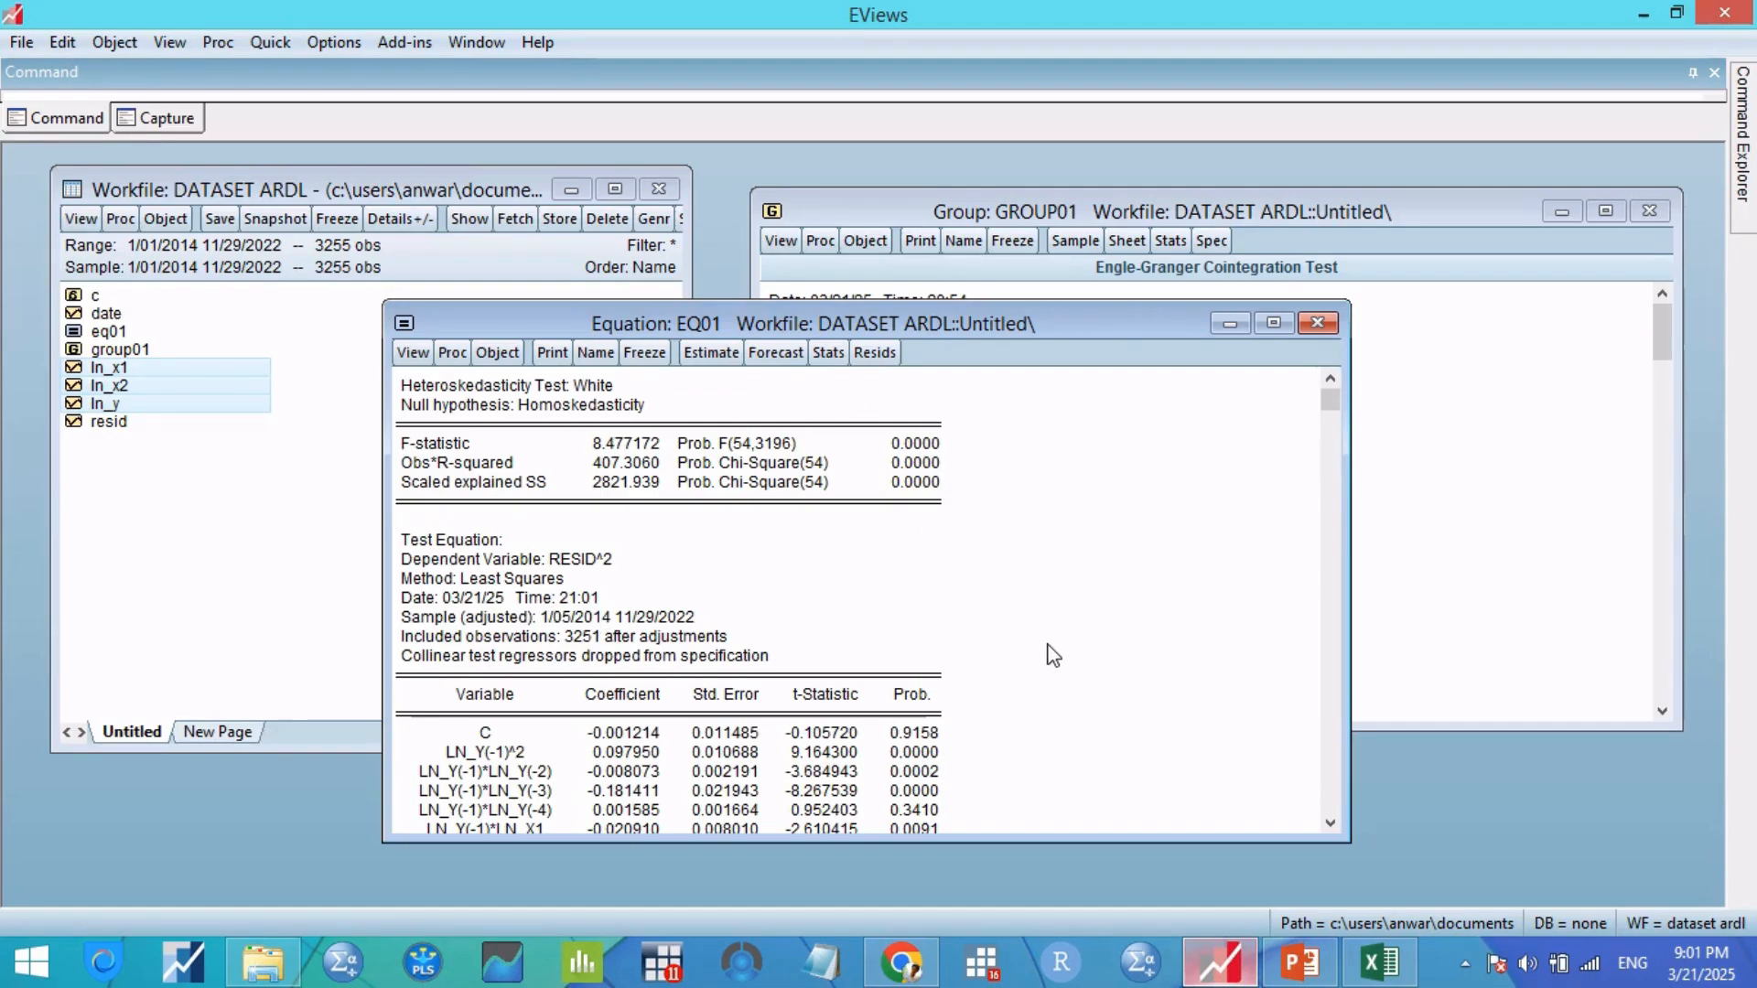
Step: Re-estimate eq01 with a White coefficient covariance matrix and d.f. adjustment, and review the robust estimation output
click(453, 356)
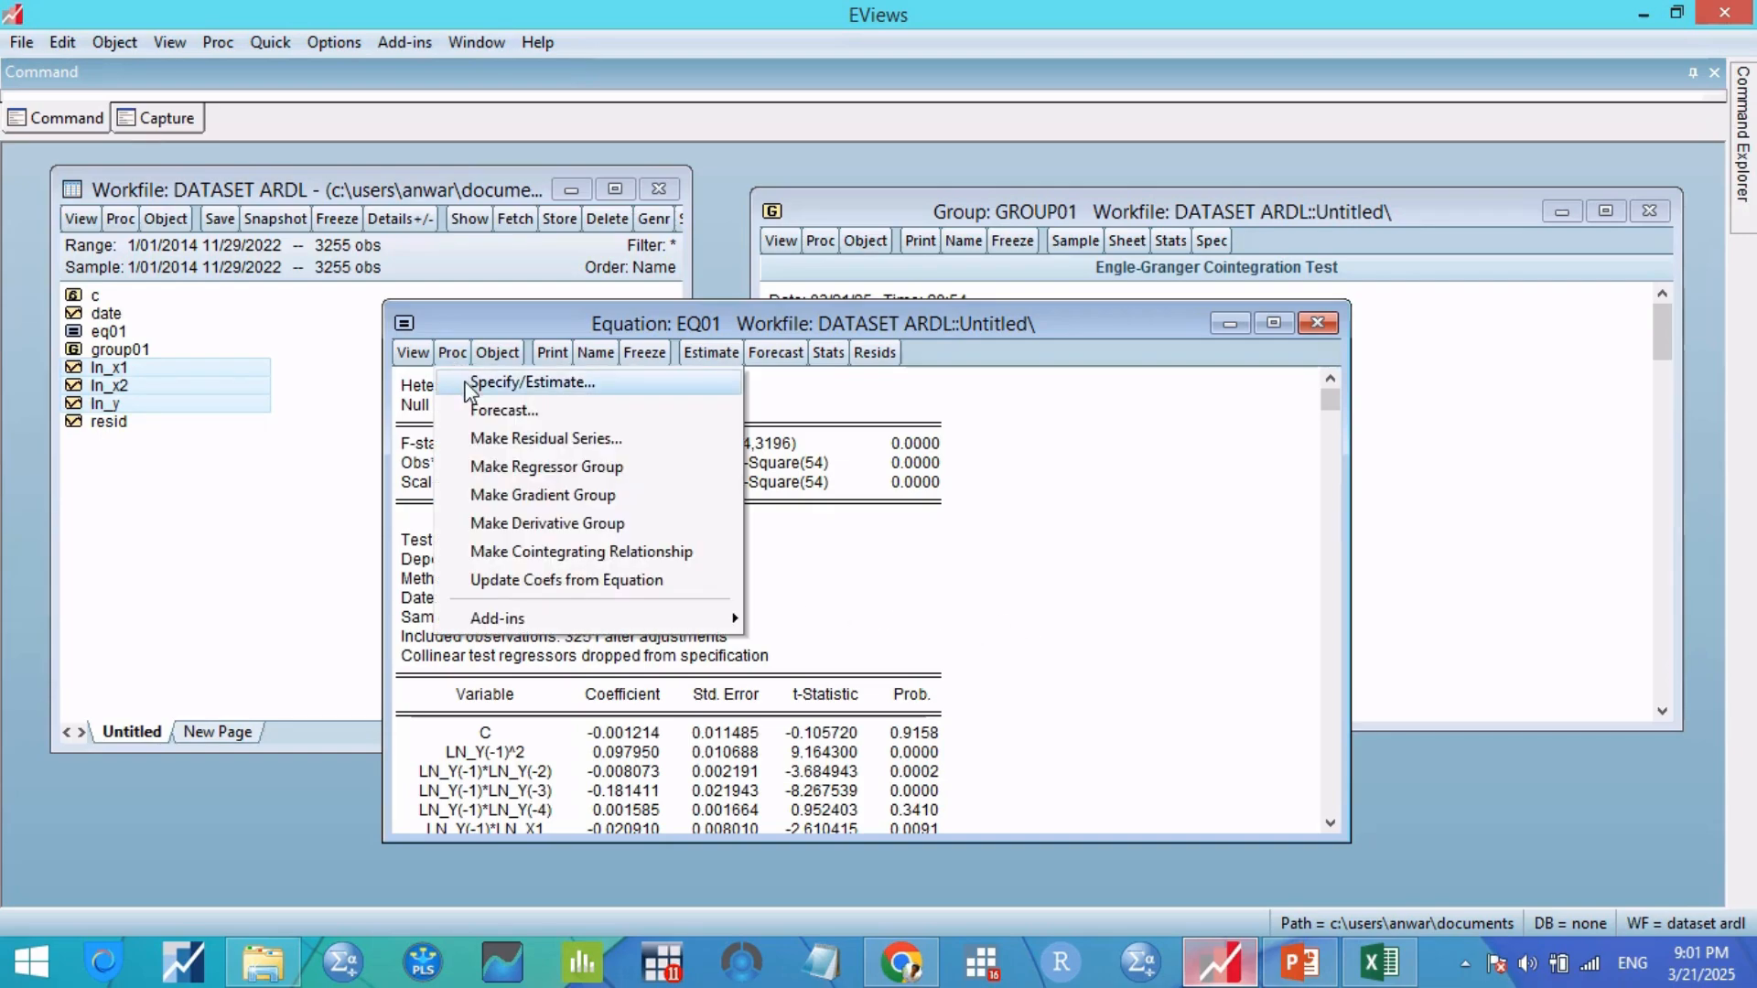
click(530, 383)
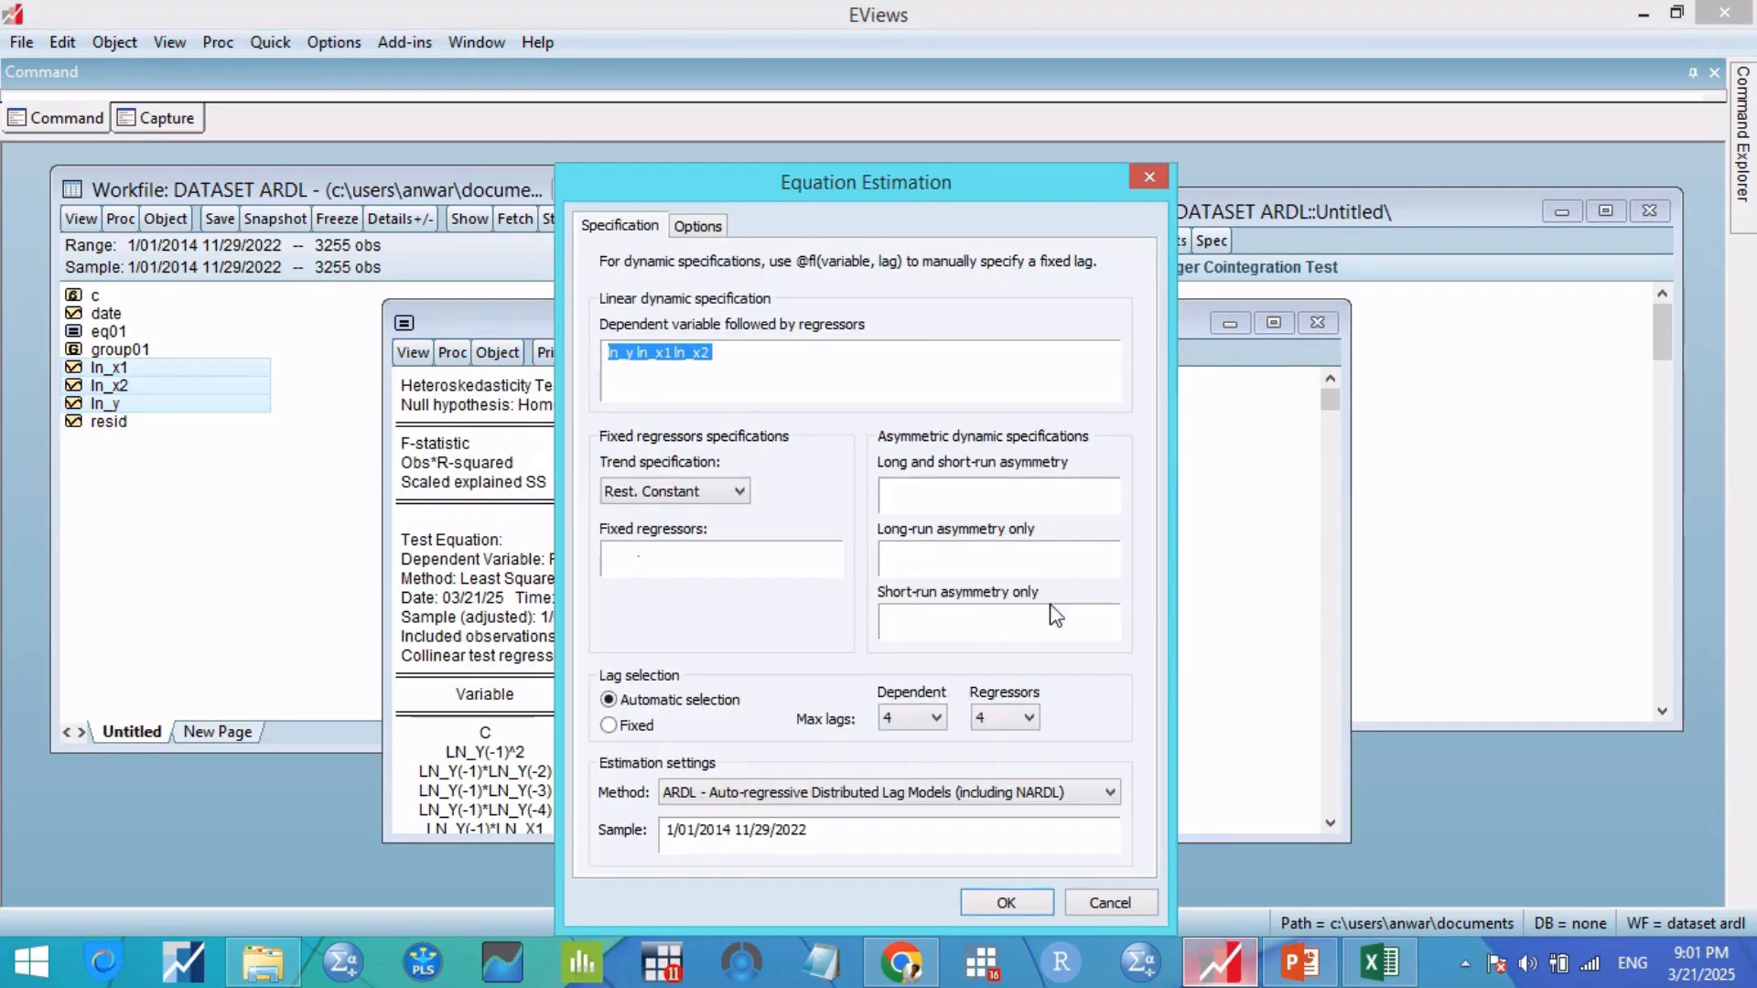
click(700, 231)
click(1043, 288)
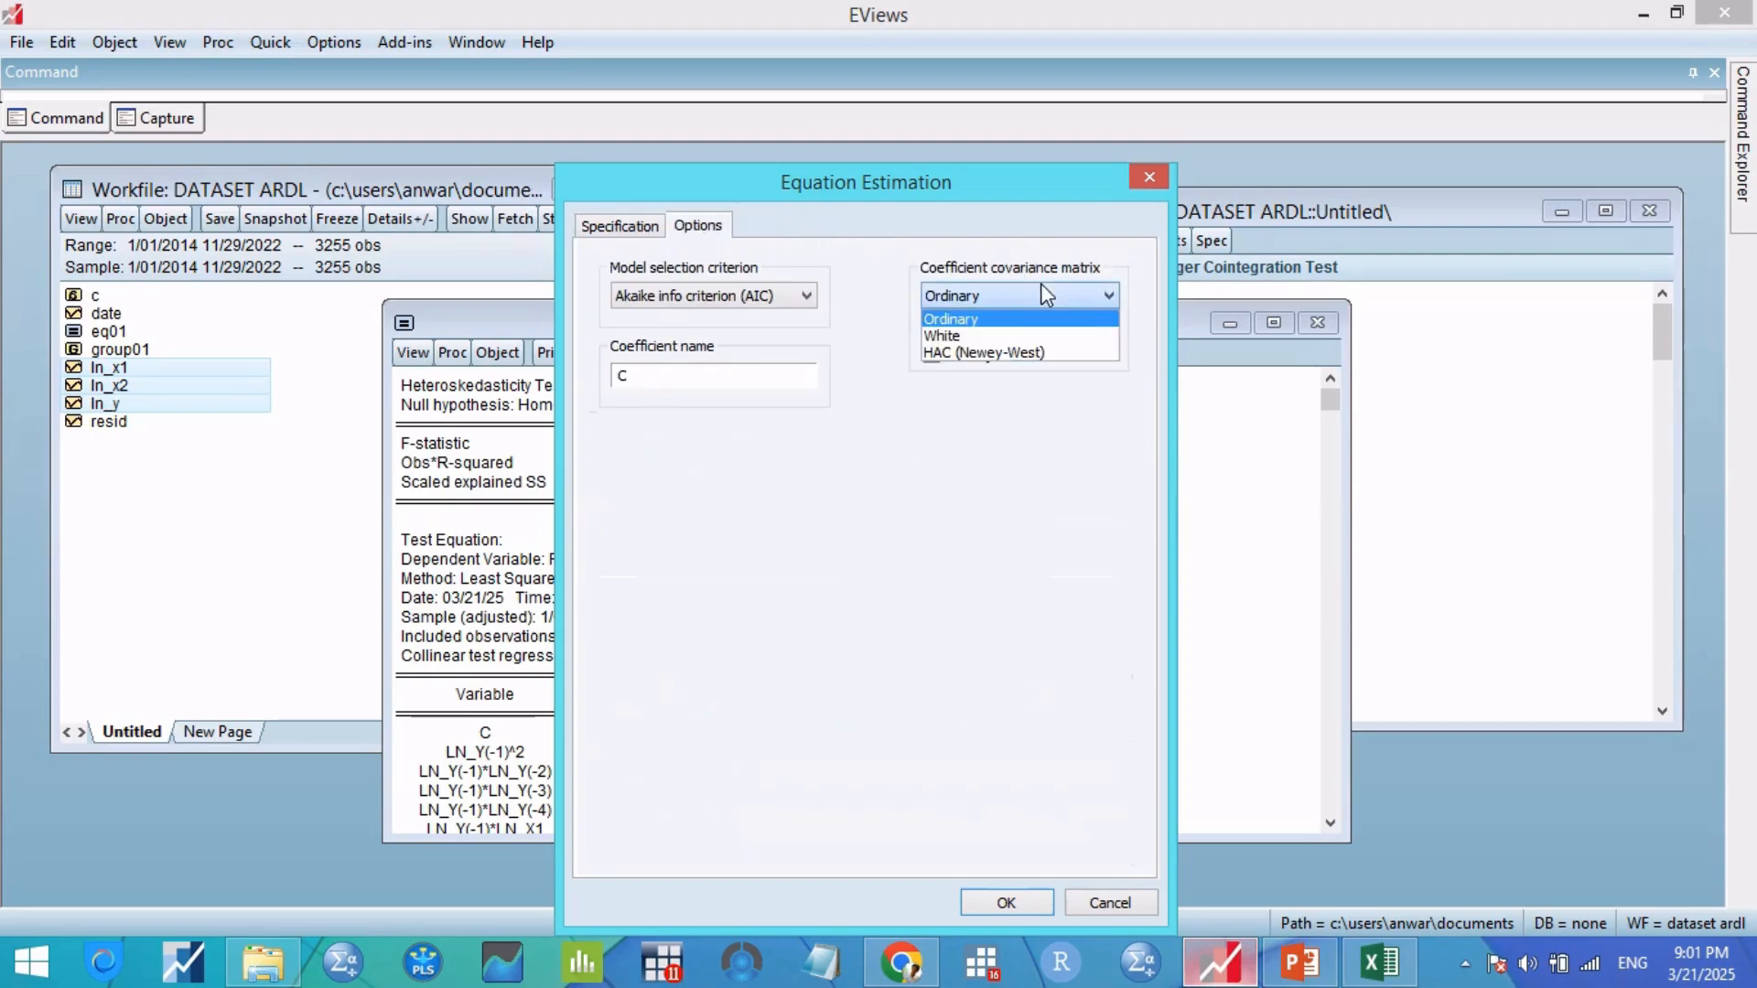
click(1005, 338)
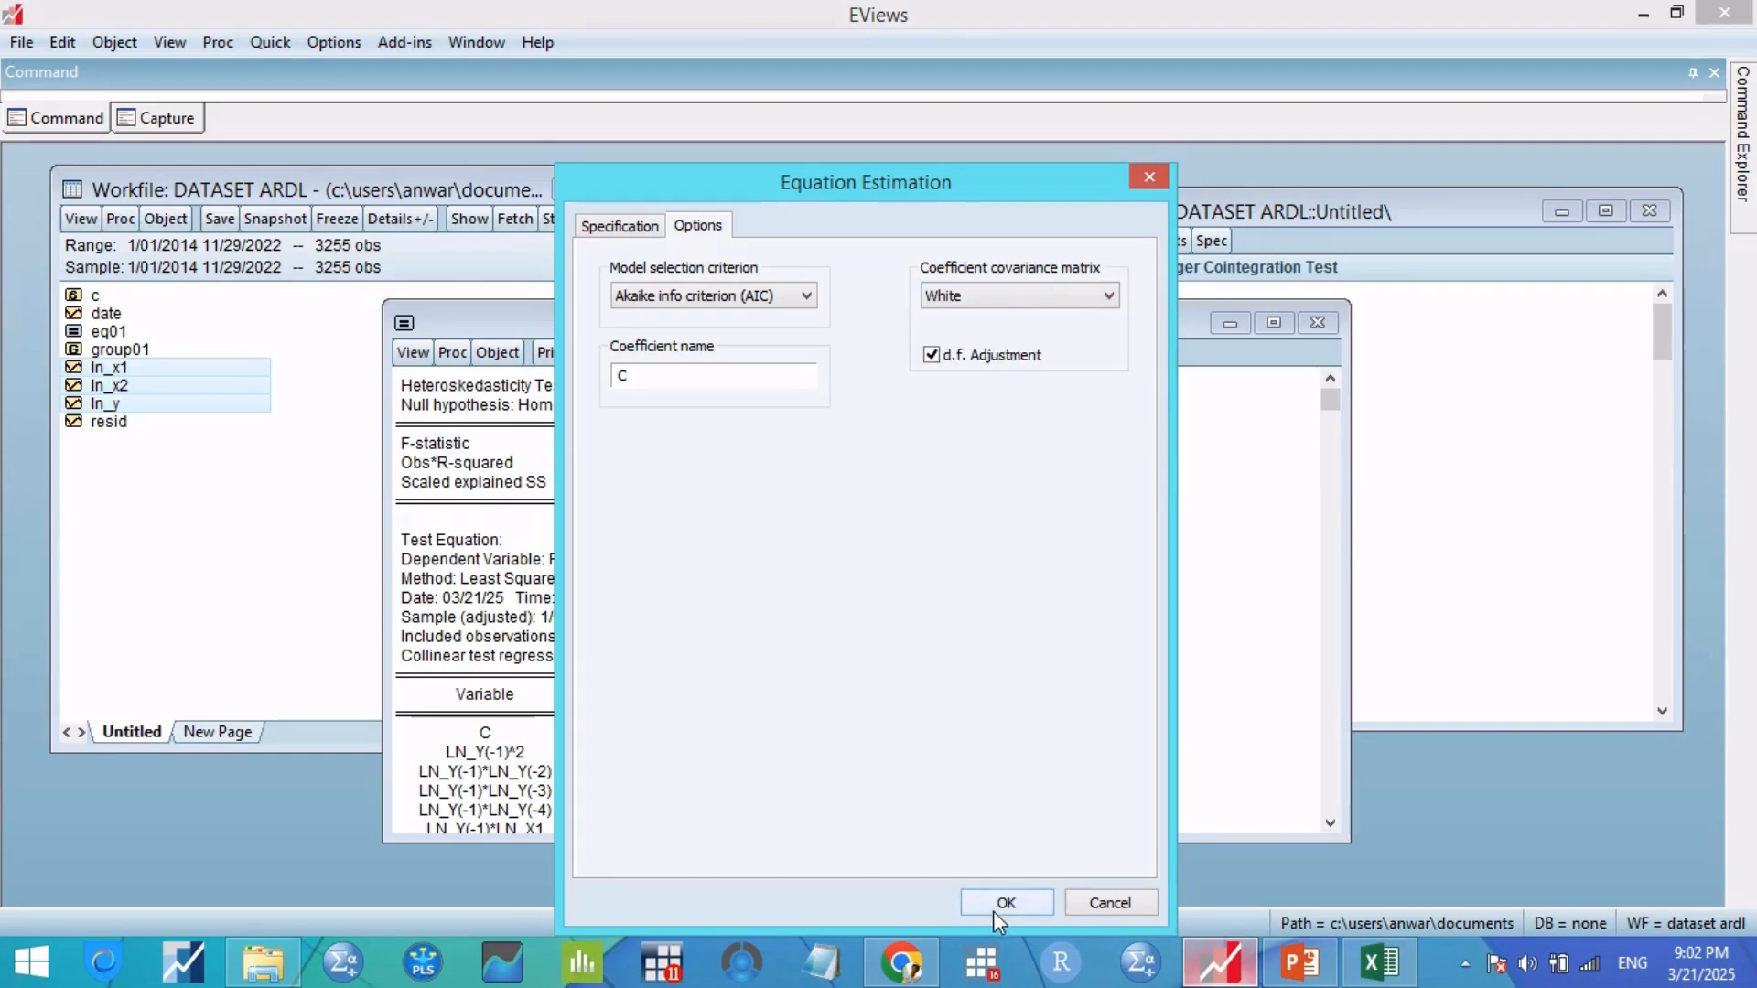
click(996, 908)
scroll(864, 593, down, 2)
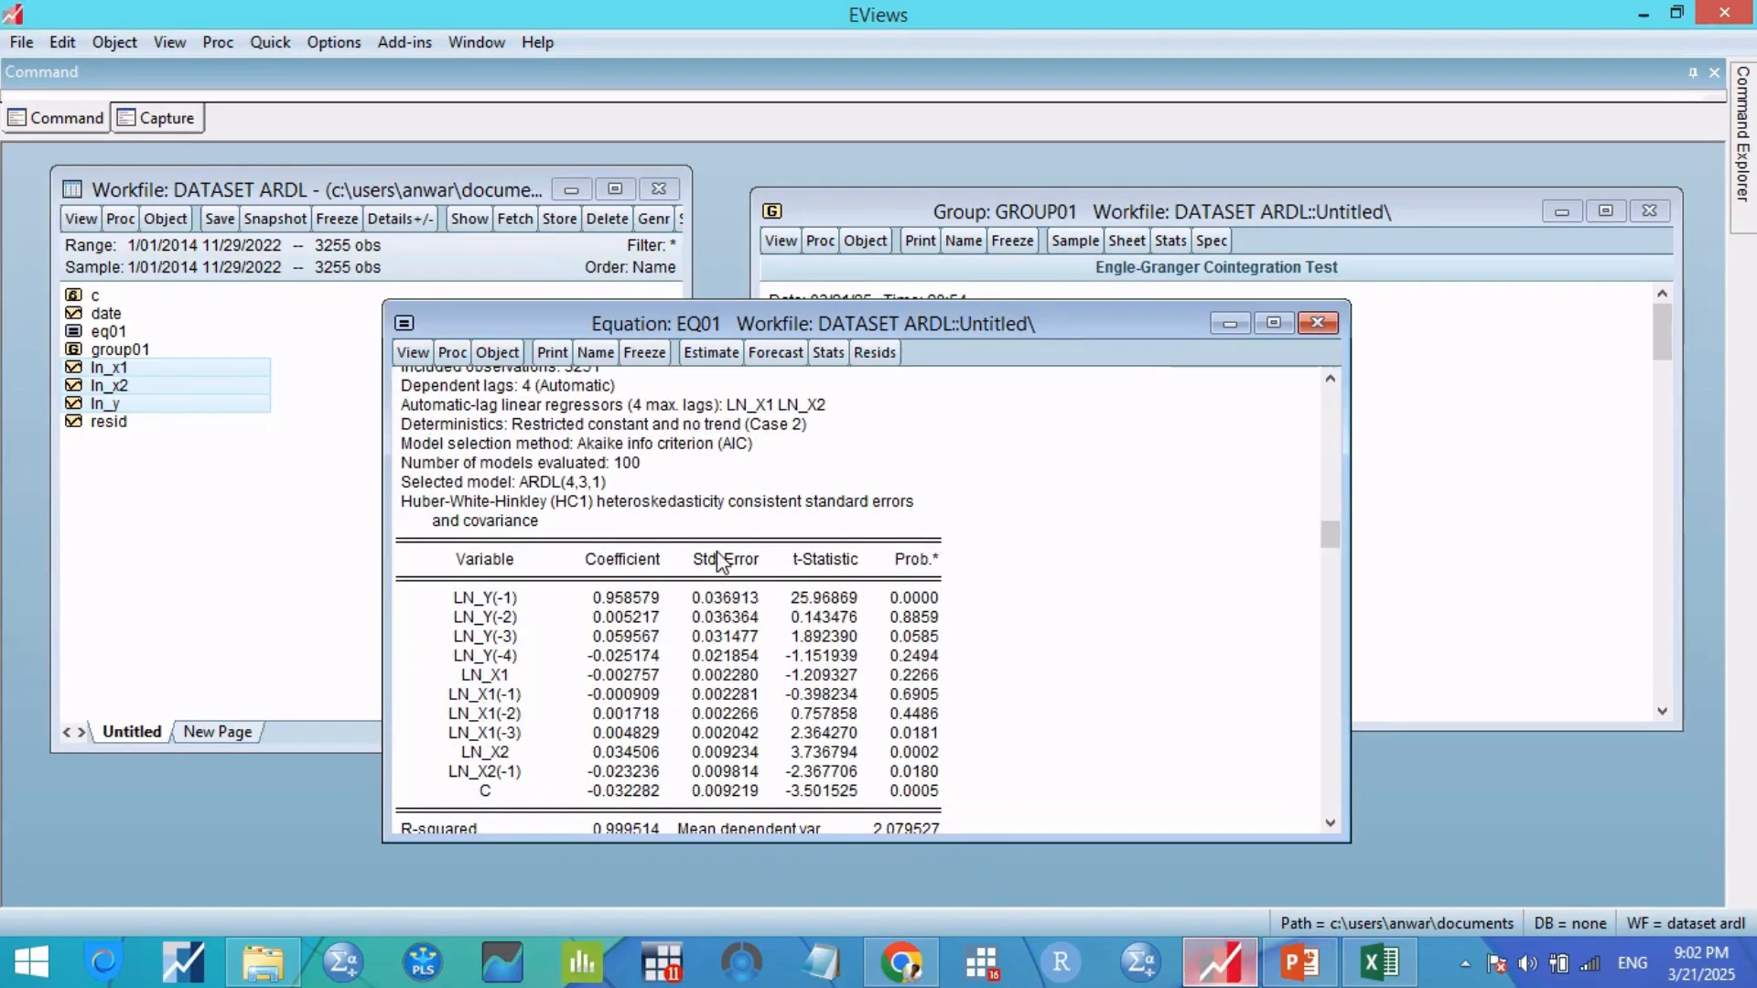
scroll(737, 595, down, 5)
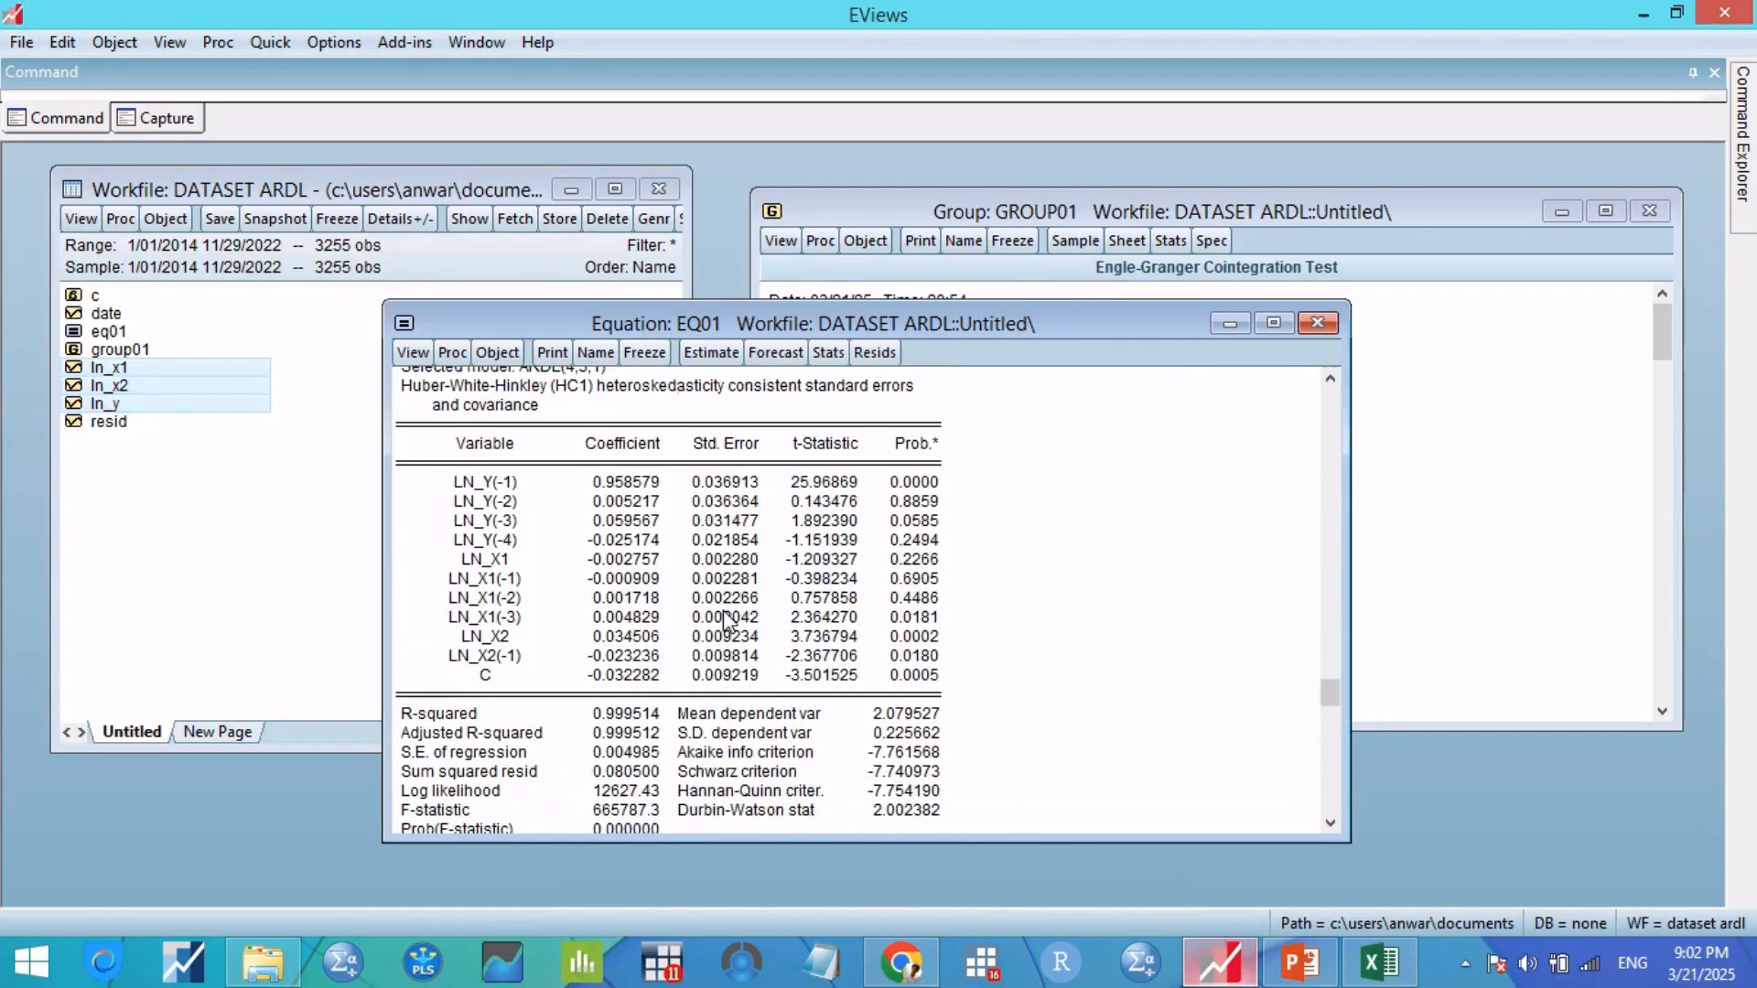
scroll(726, 620, up, 4)
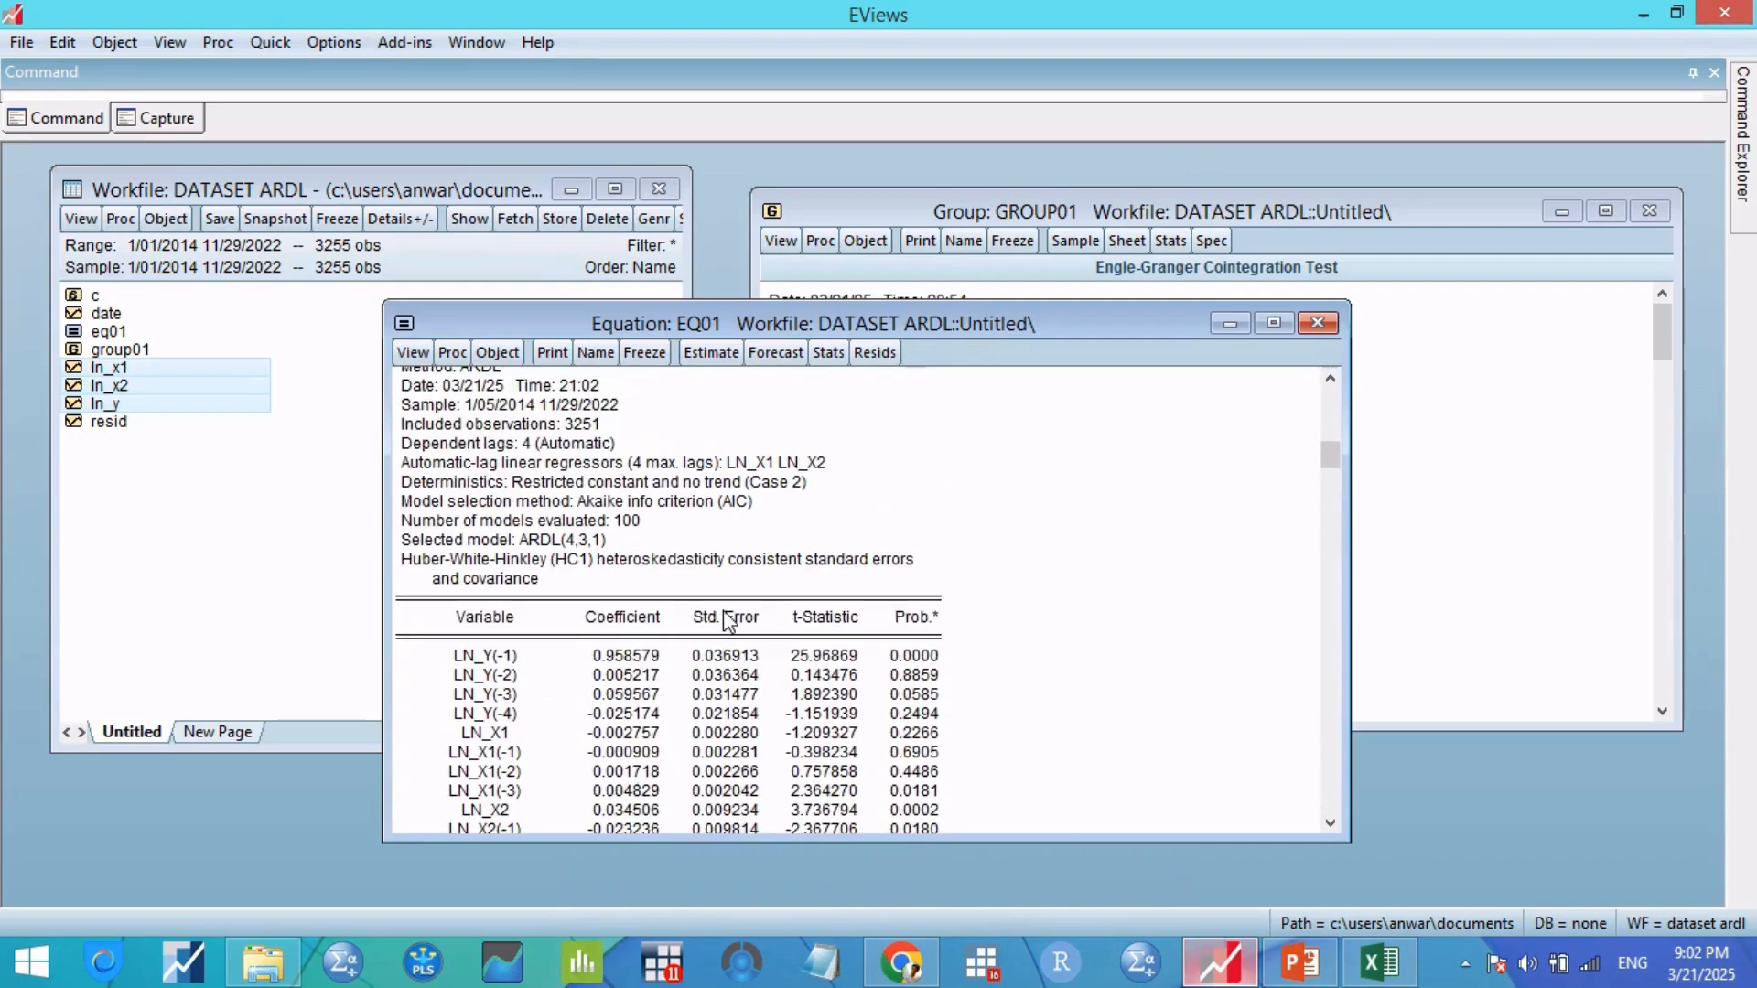
scroll(728, 621, down, 3)
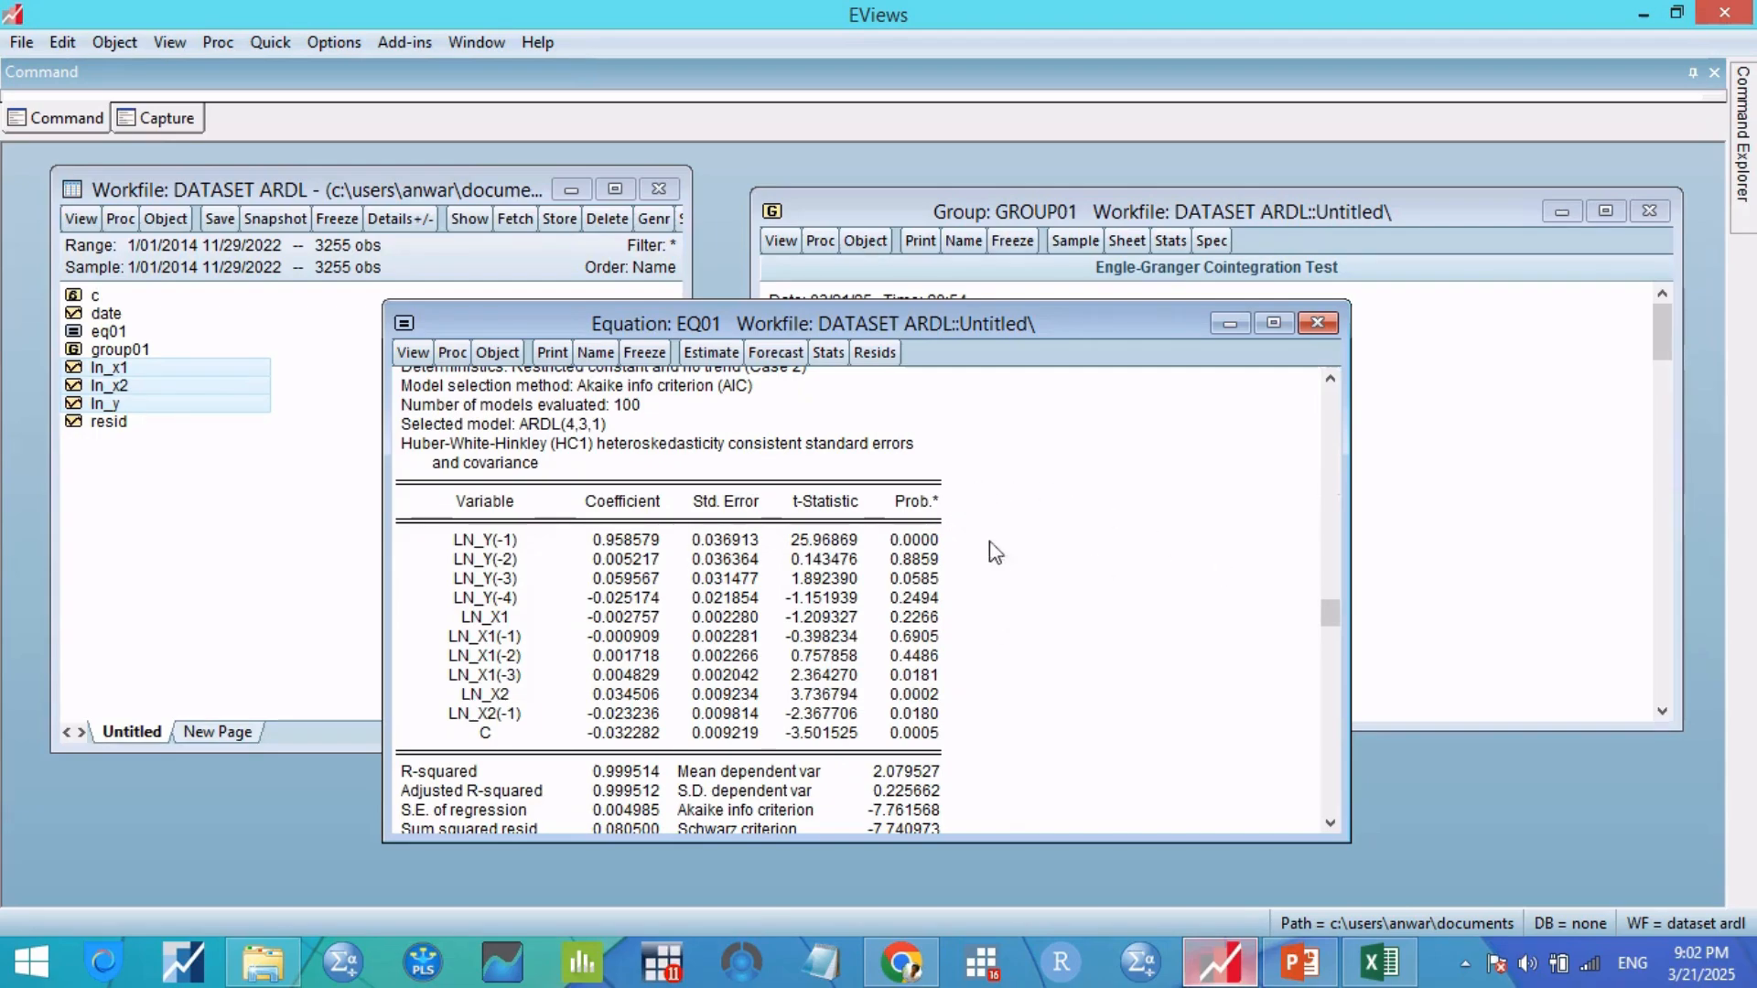
Step: Check the "ARDL Robust: ECM dan Long Run" bullet in PowerPoint, return to EViews, and display eq01's Error-Correction Results
click(1300, 961)
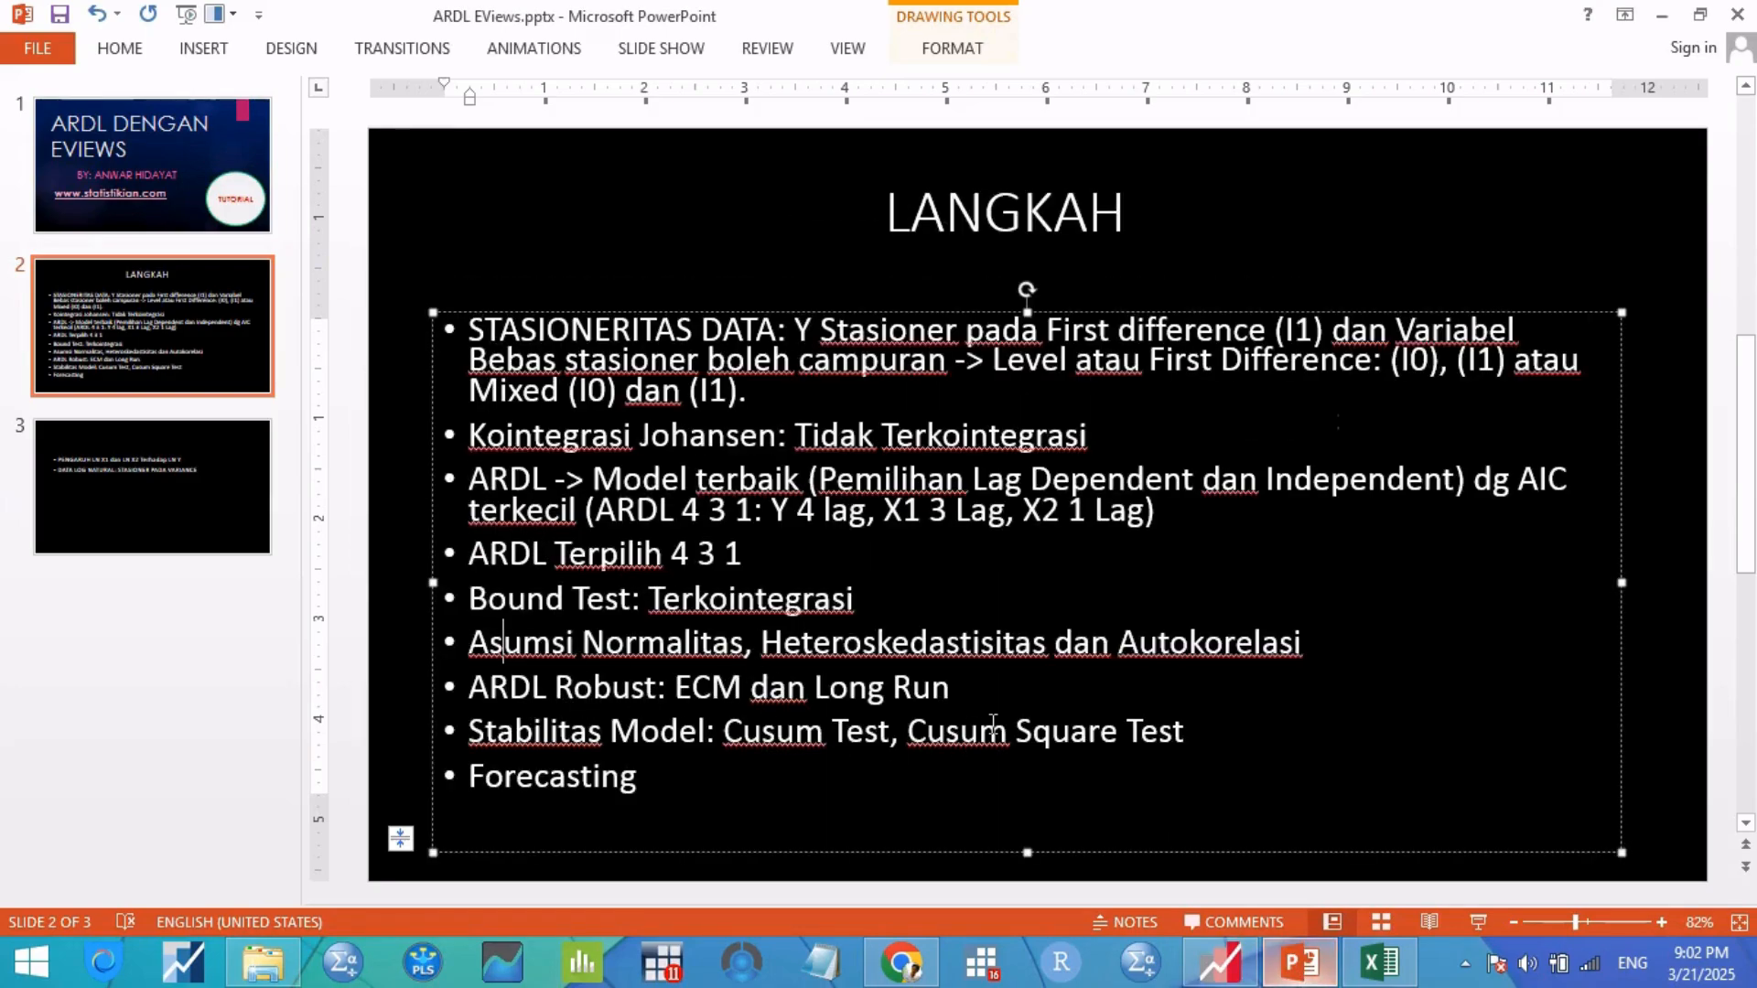
click(1220, 961)
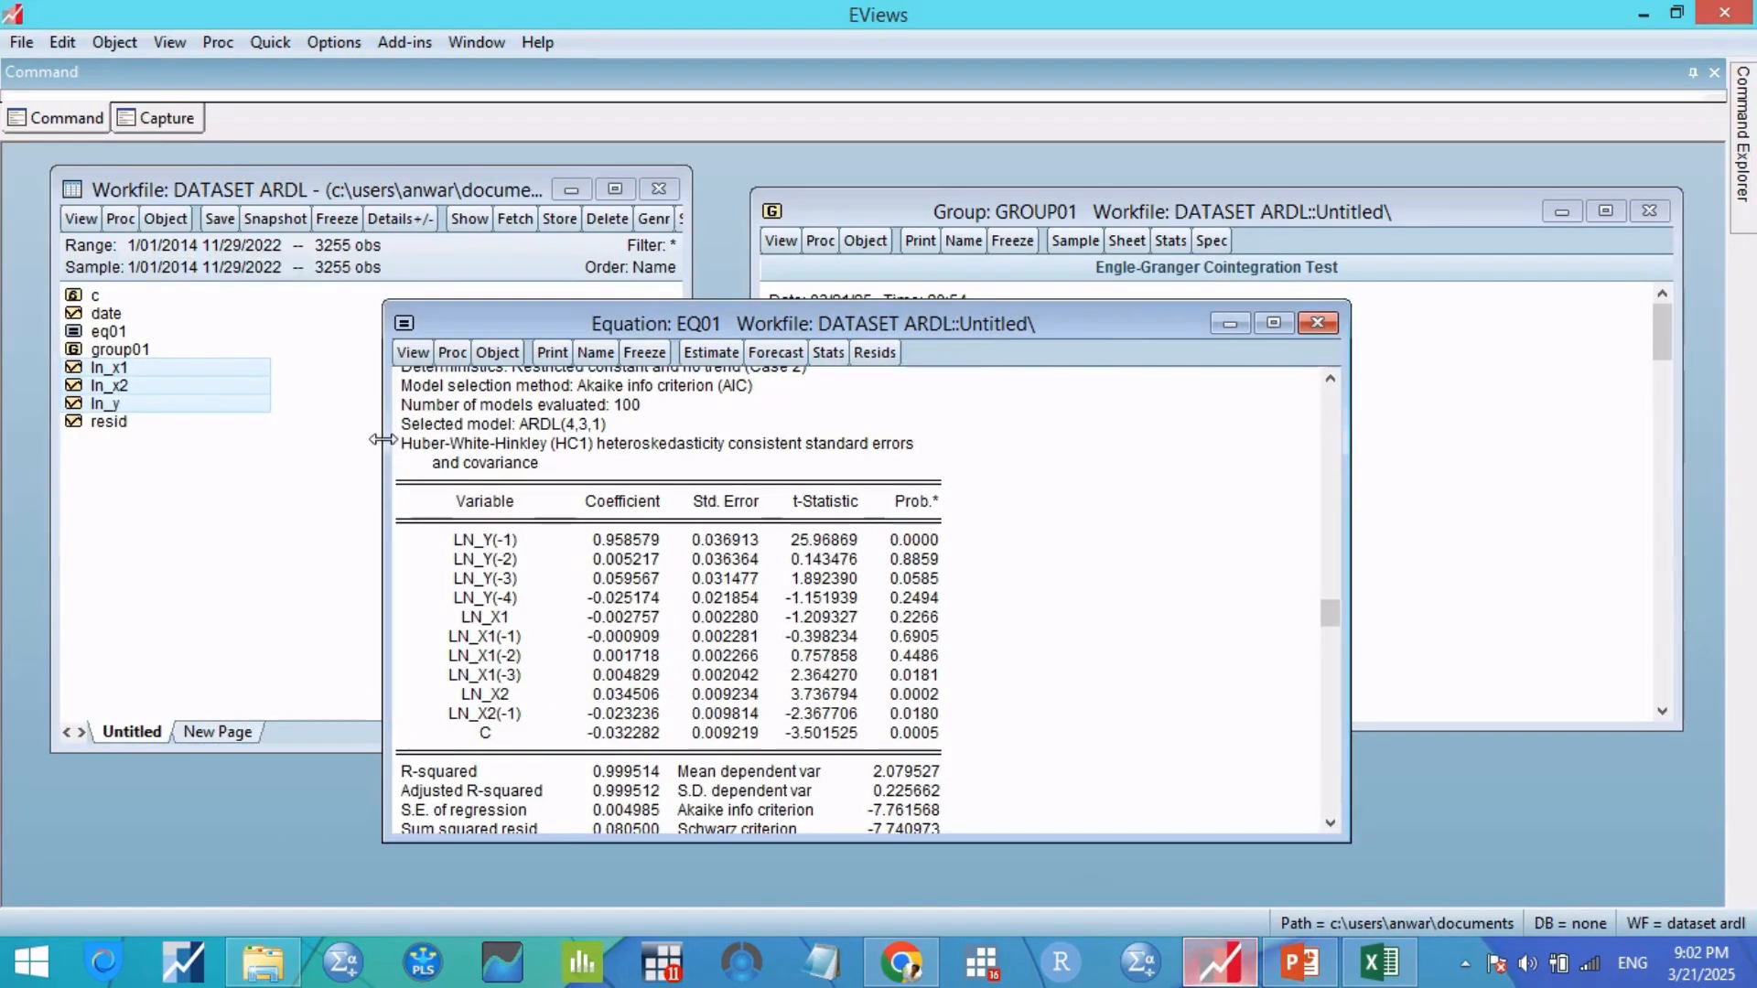
click(412, 353)
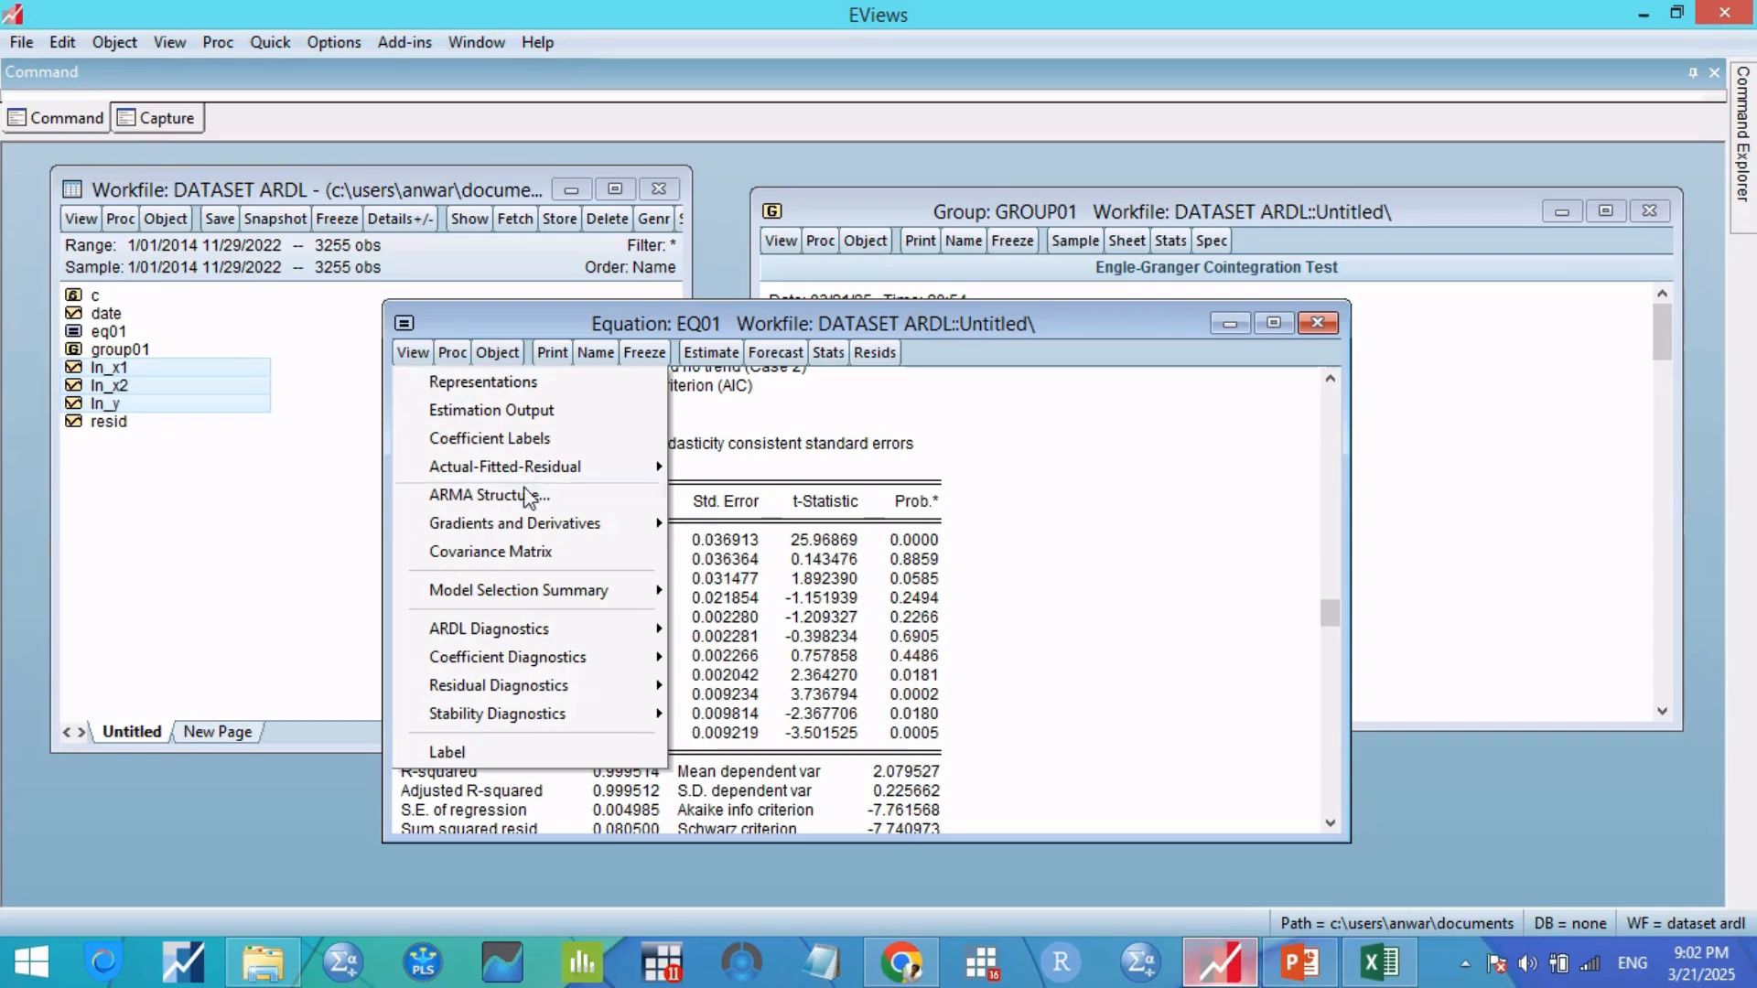
mouse_move(611, 639)
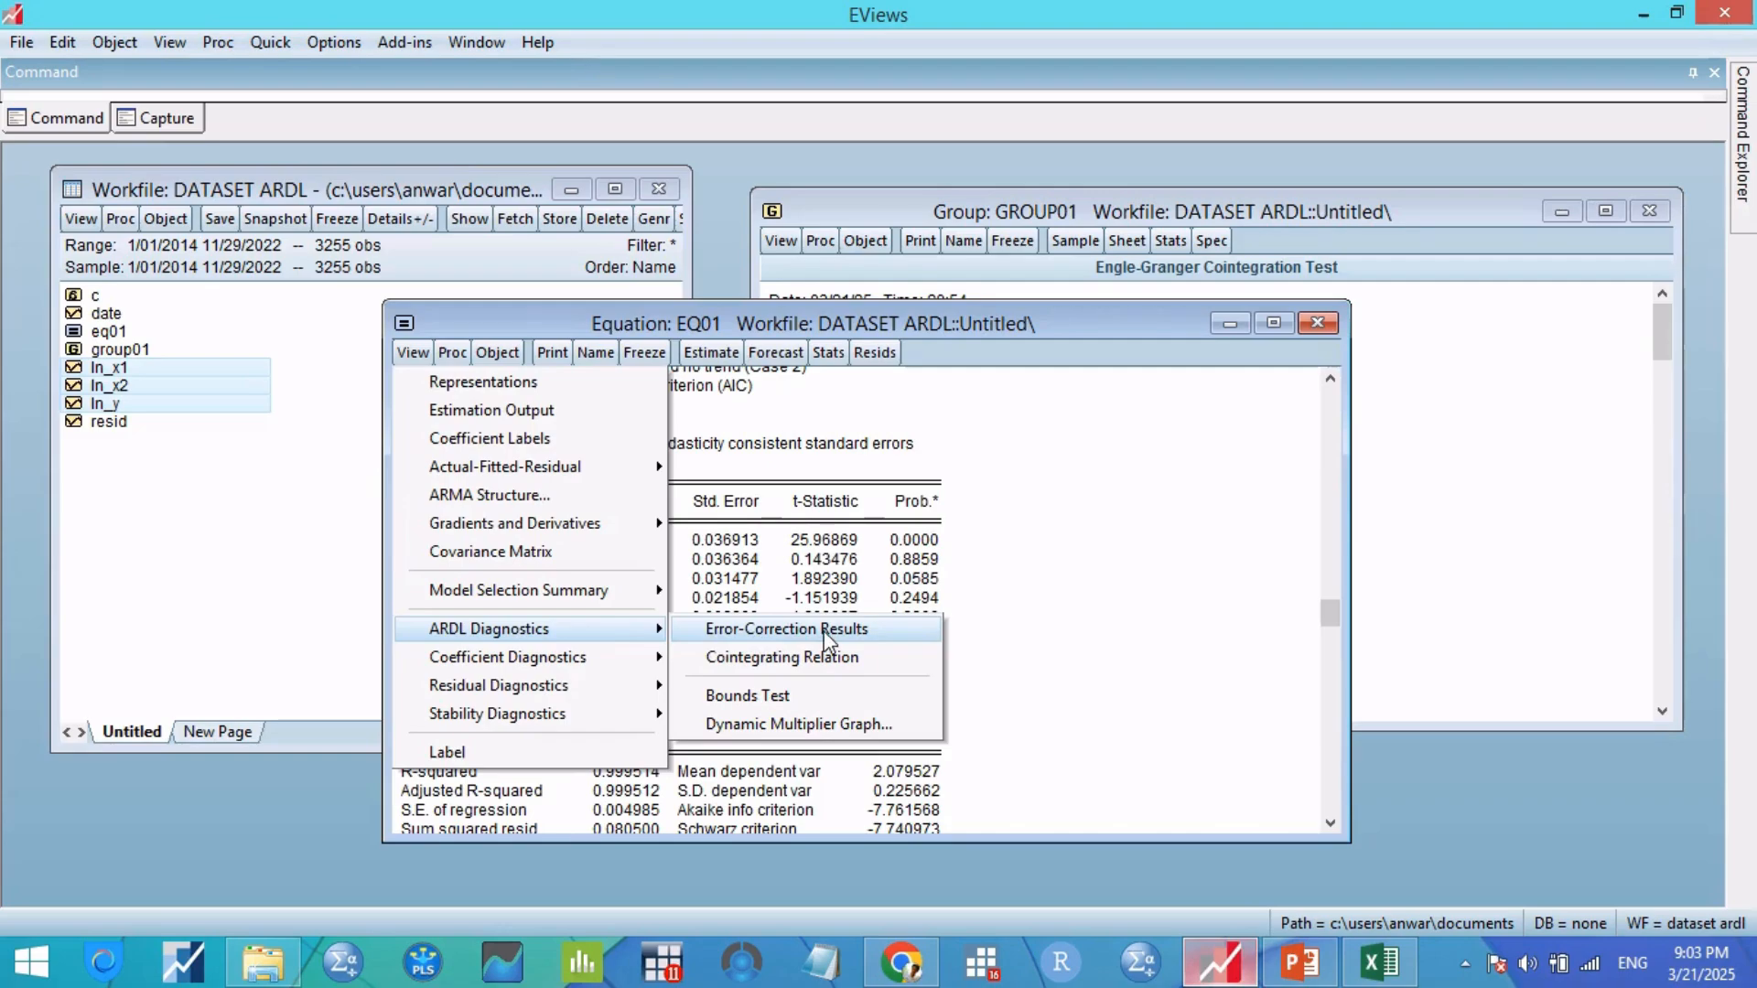
click(762, 631)
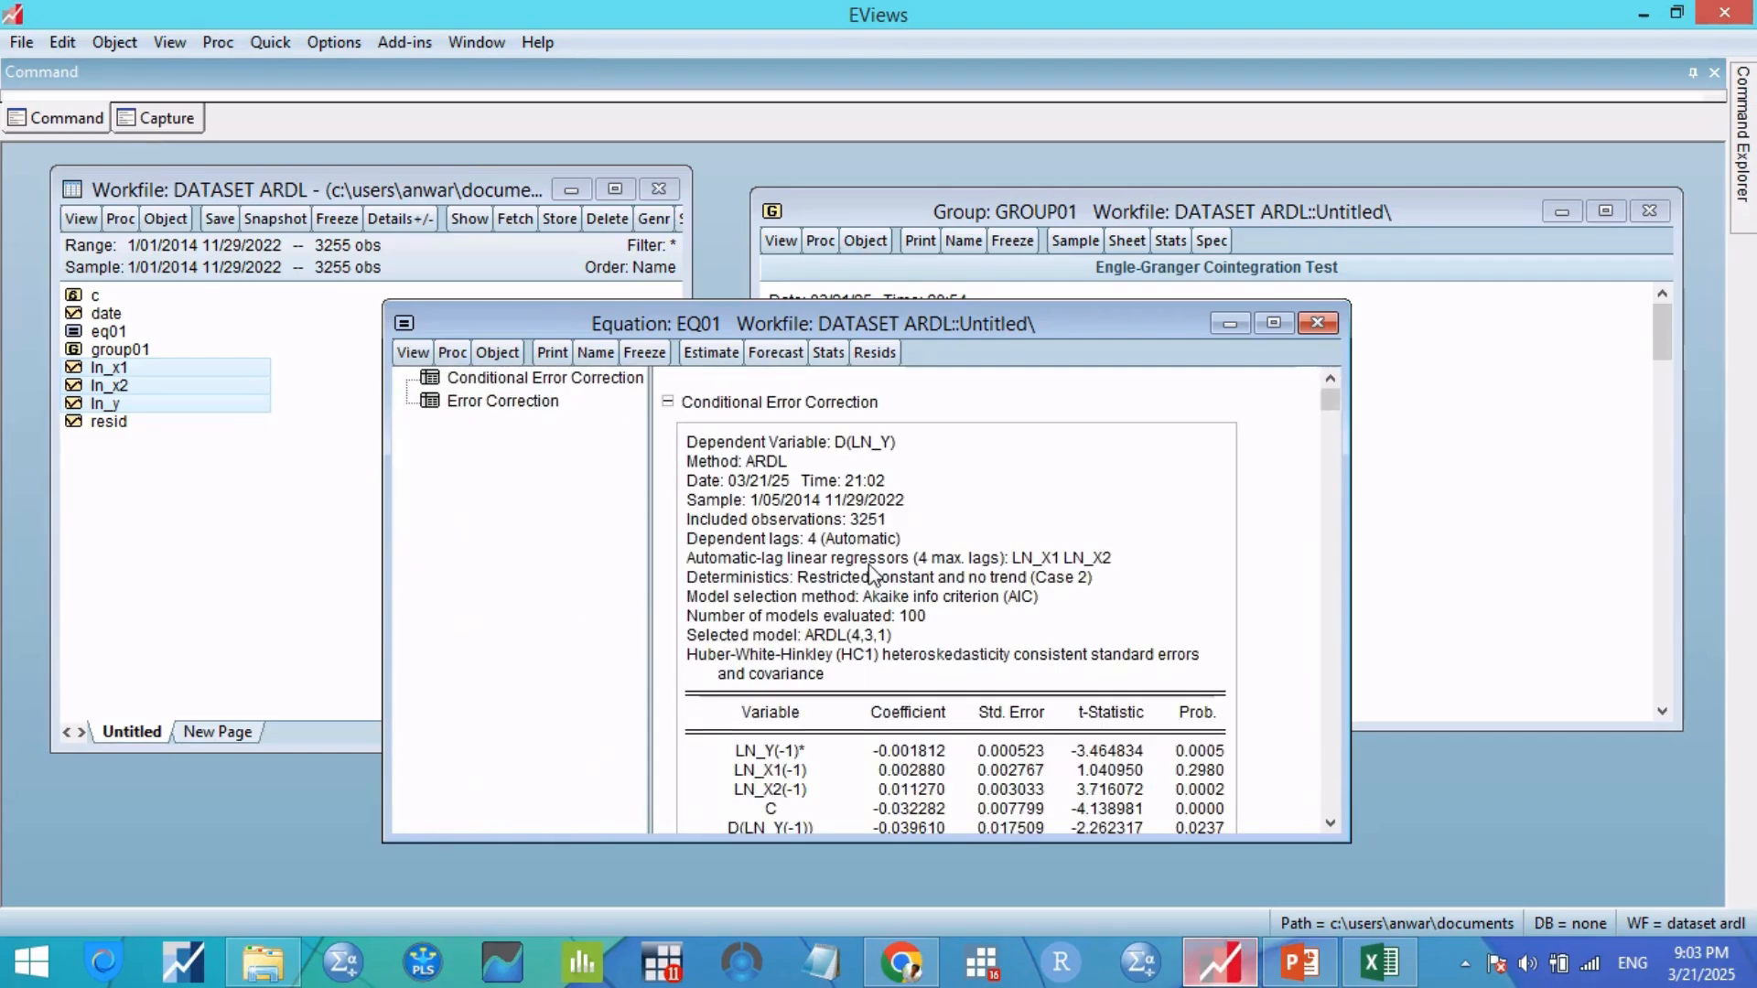
Step: Go past the Conditional Error Correction table and open the Error Correction table in its own grid at the COINTEQ* row
scroll(972, 667, down, 5)
scroll(1108, 691, down, 5)
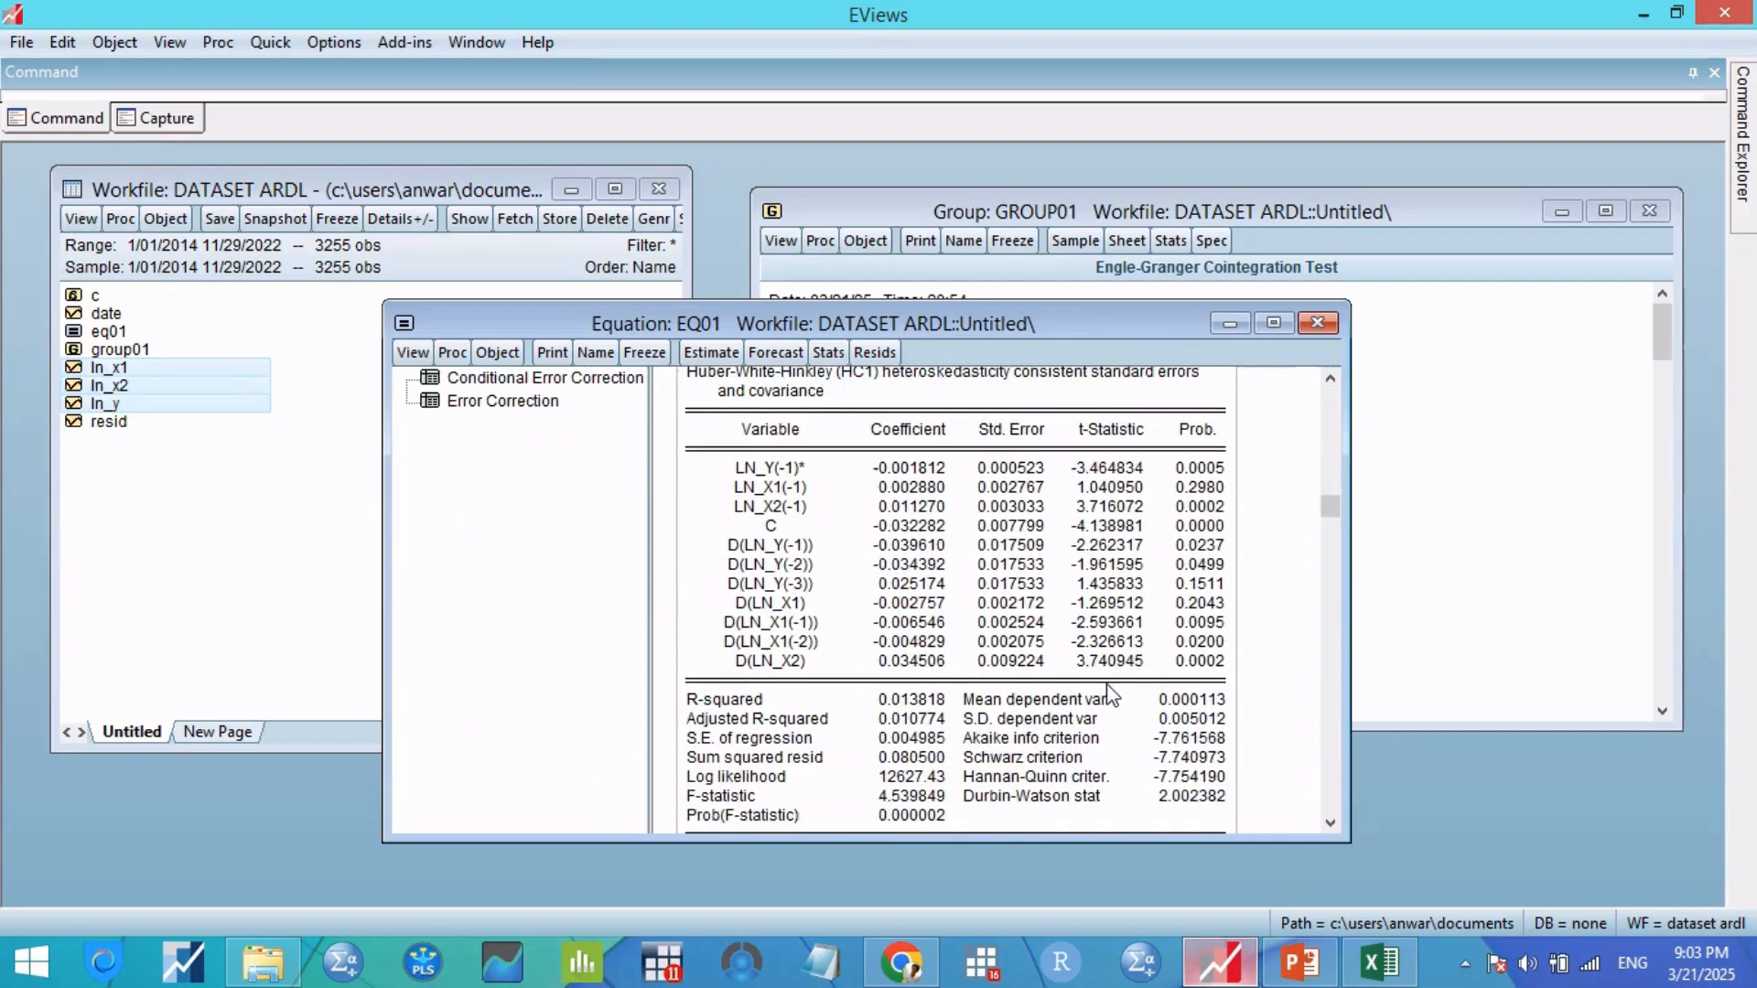
scroll(1110, 696, down, 6)
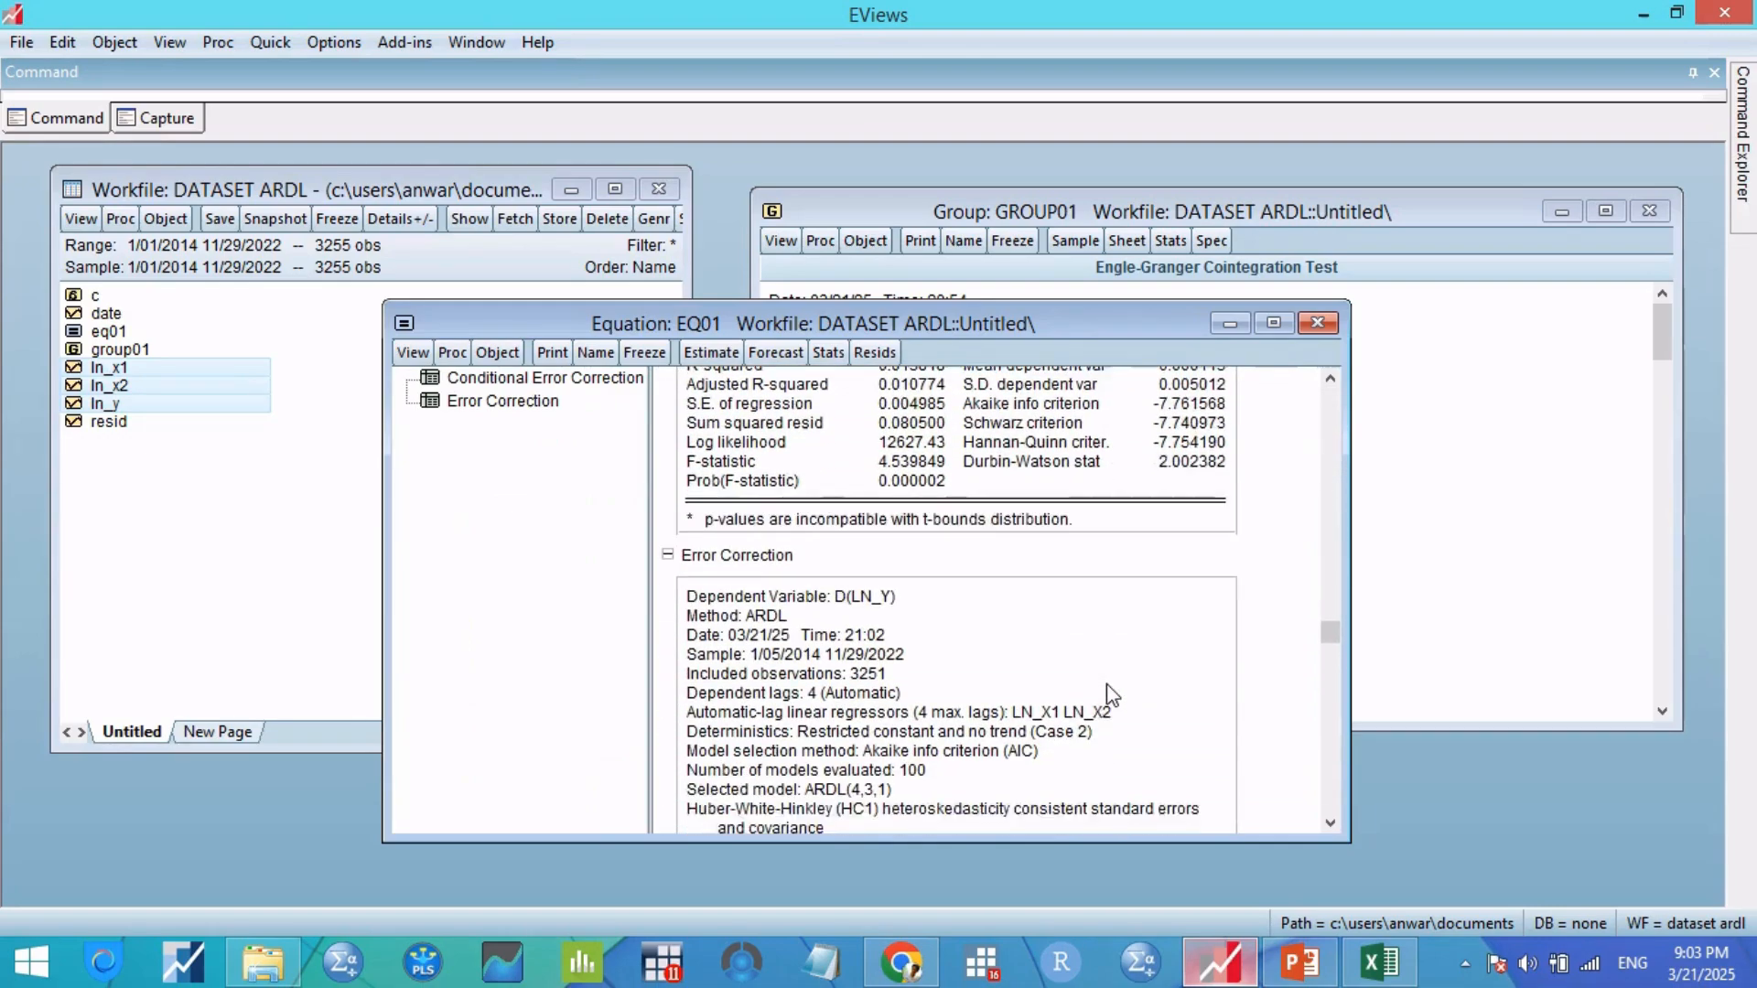
scroll(1042, 639, down, 1)
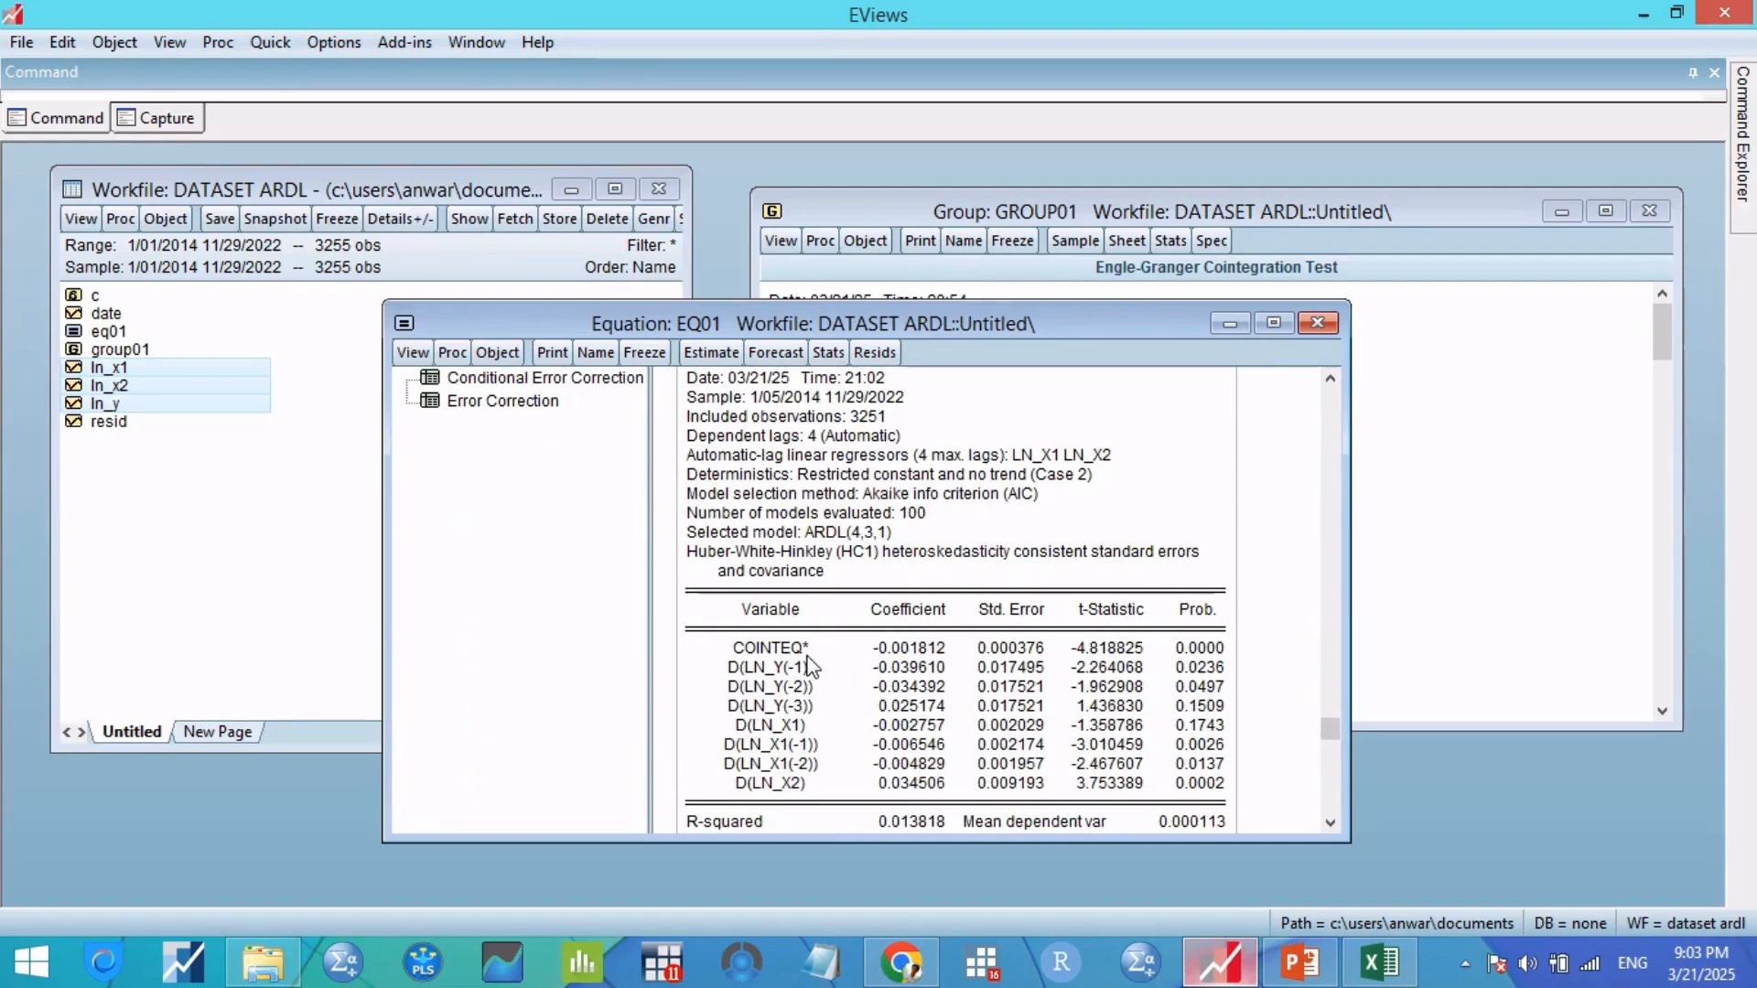
scroll(813, 666, down, 1)
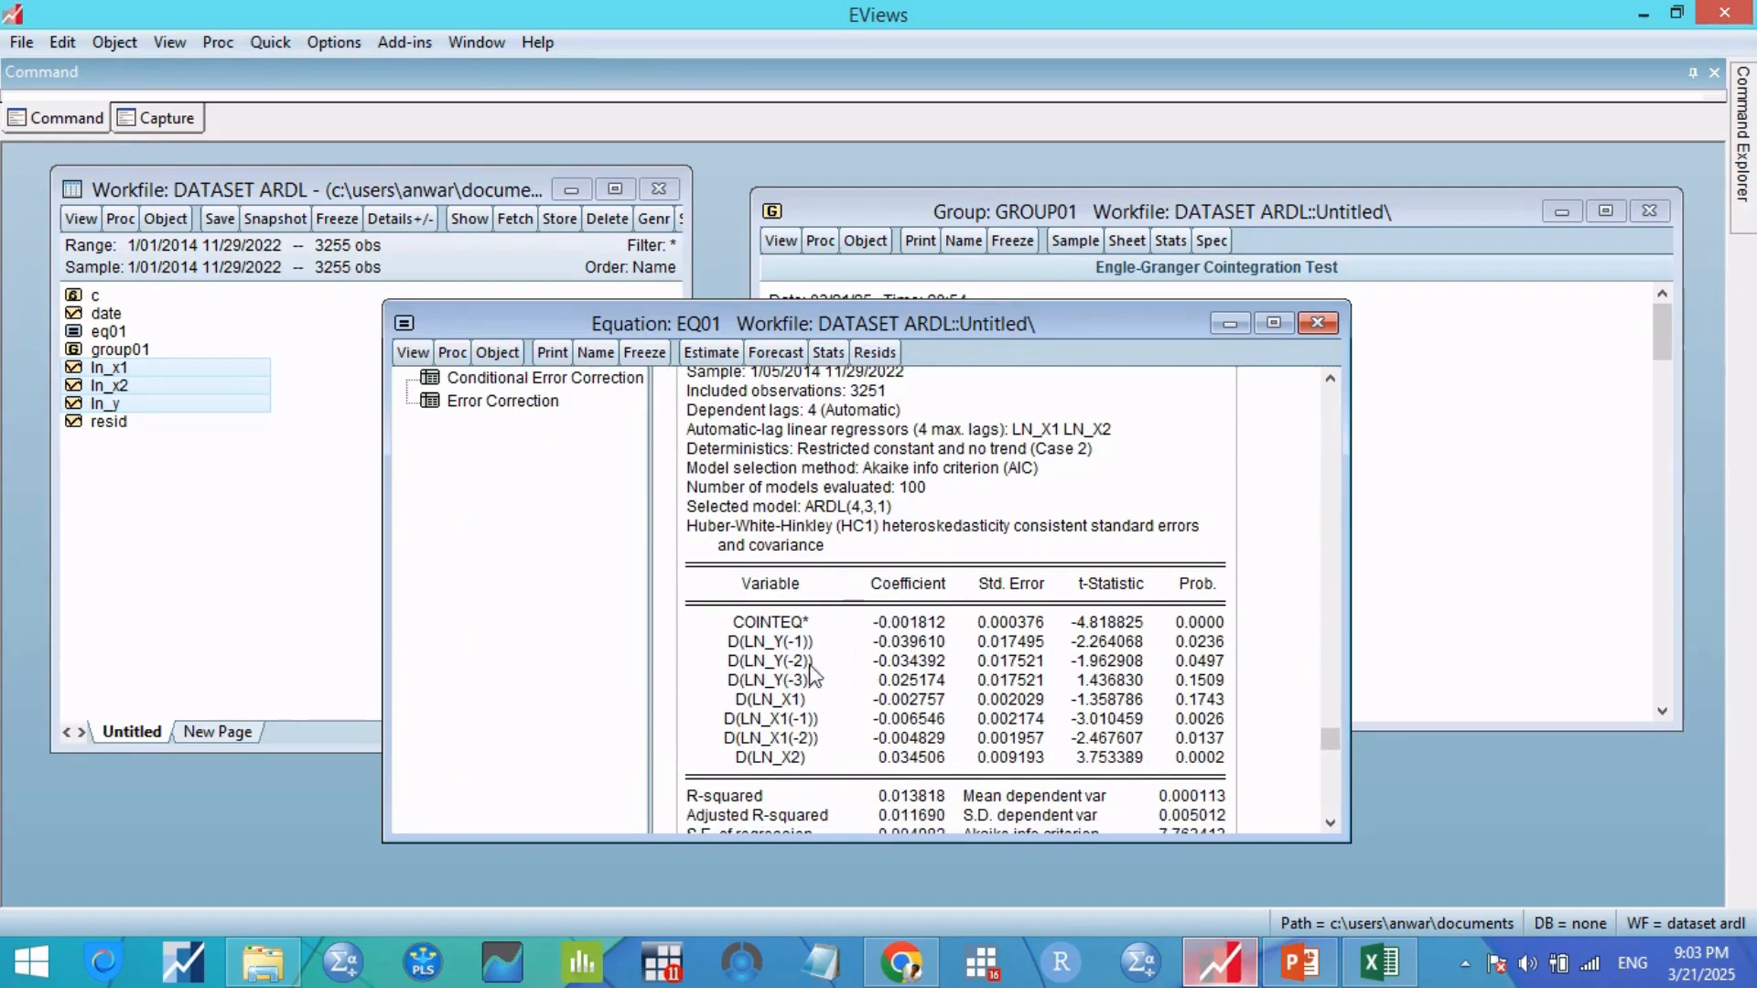
click(916, 636)
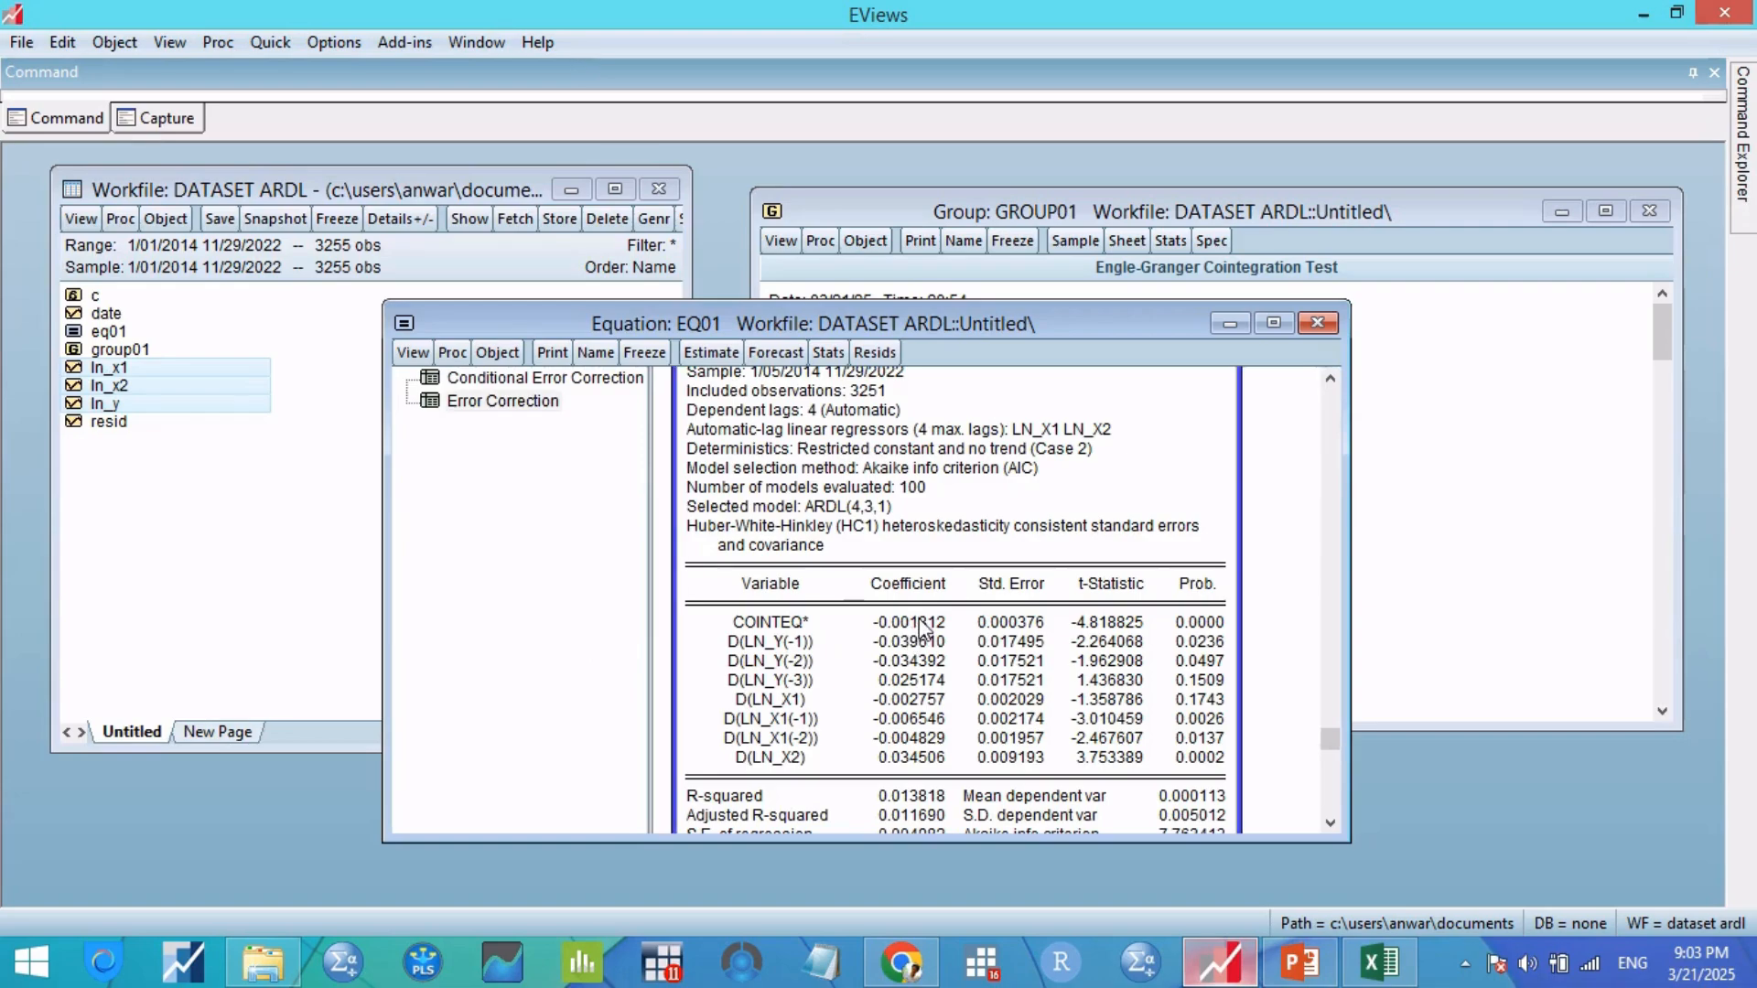
double_click(913, 636)
scroll(875, 670, down, 2)
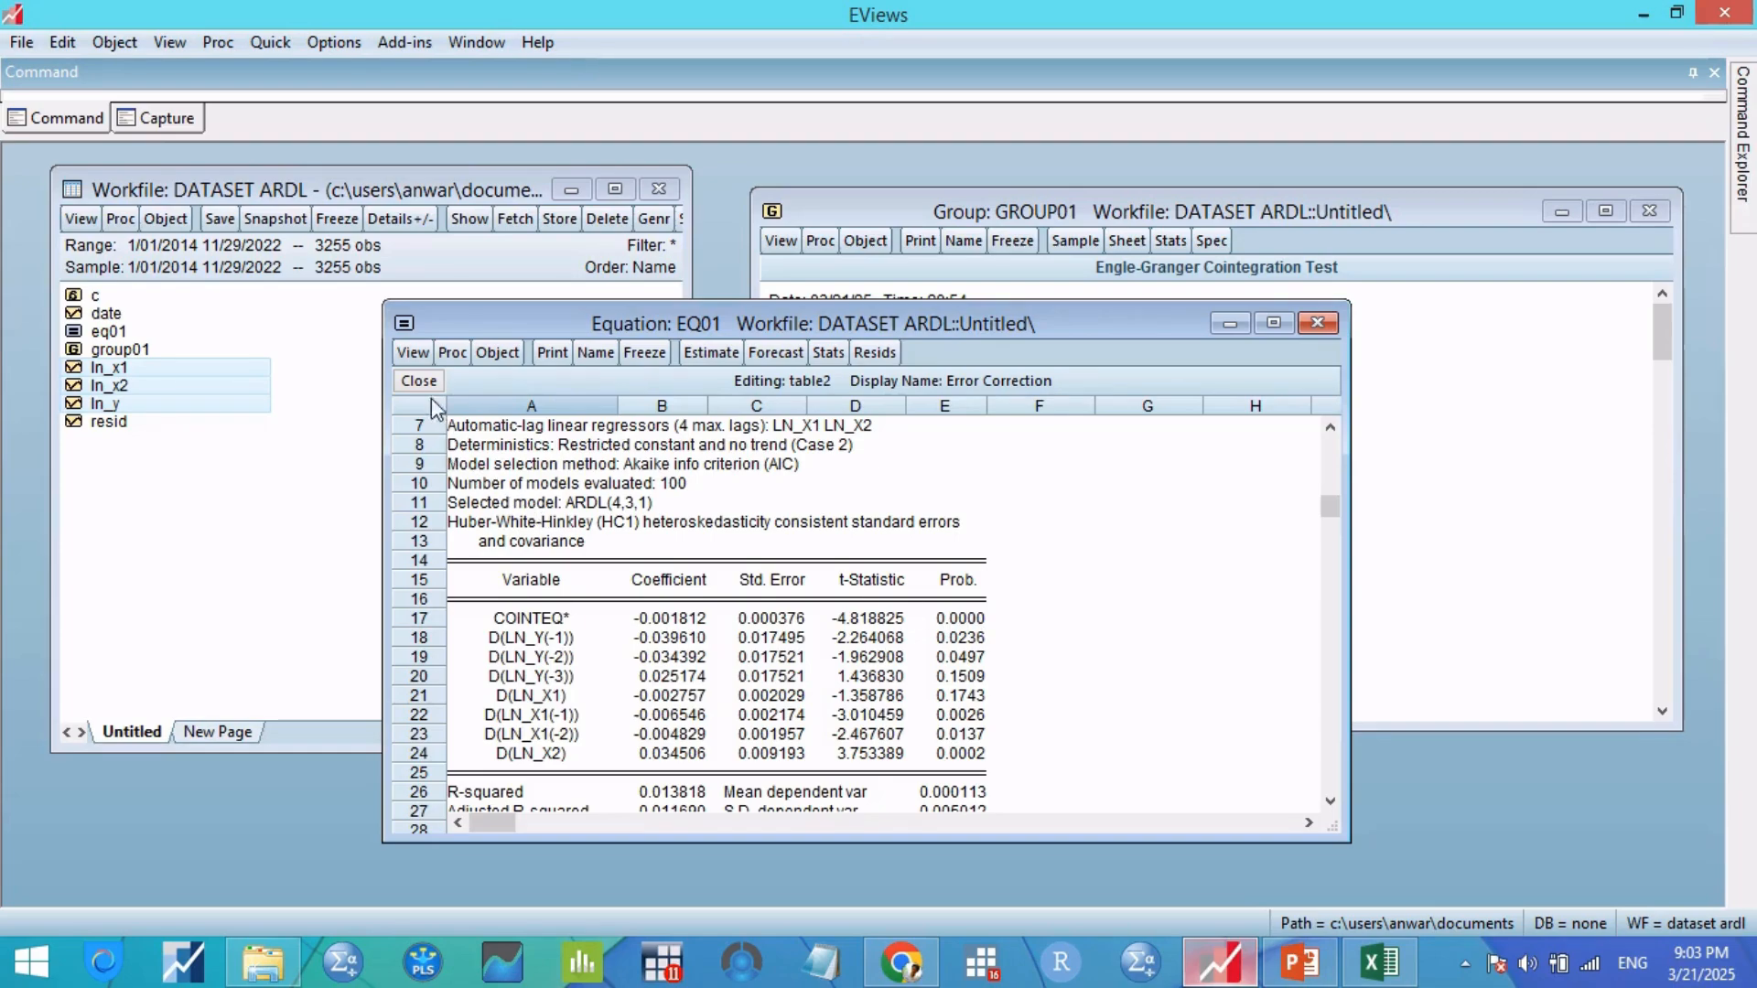
Step: Examine the Error Correction table's fit statistics, the COINTEQ* term, and the probability of D(LN_Y(-1))
click(413, 354)
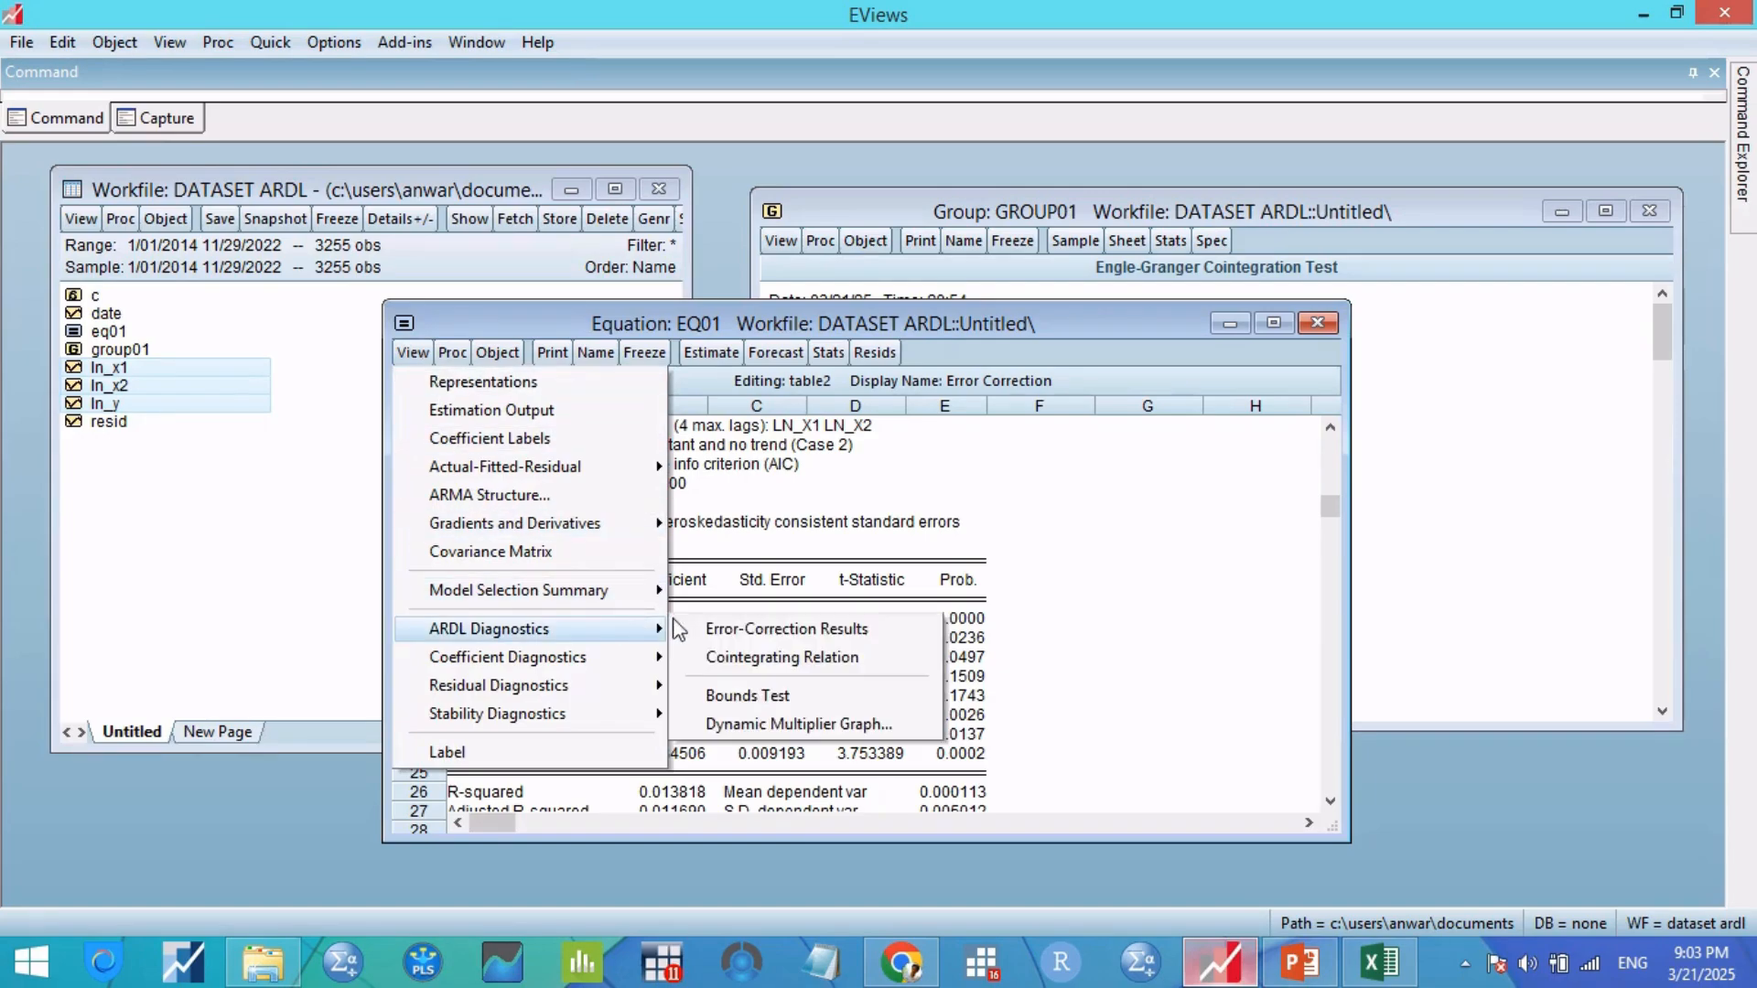
click(1117, 655)
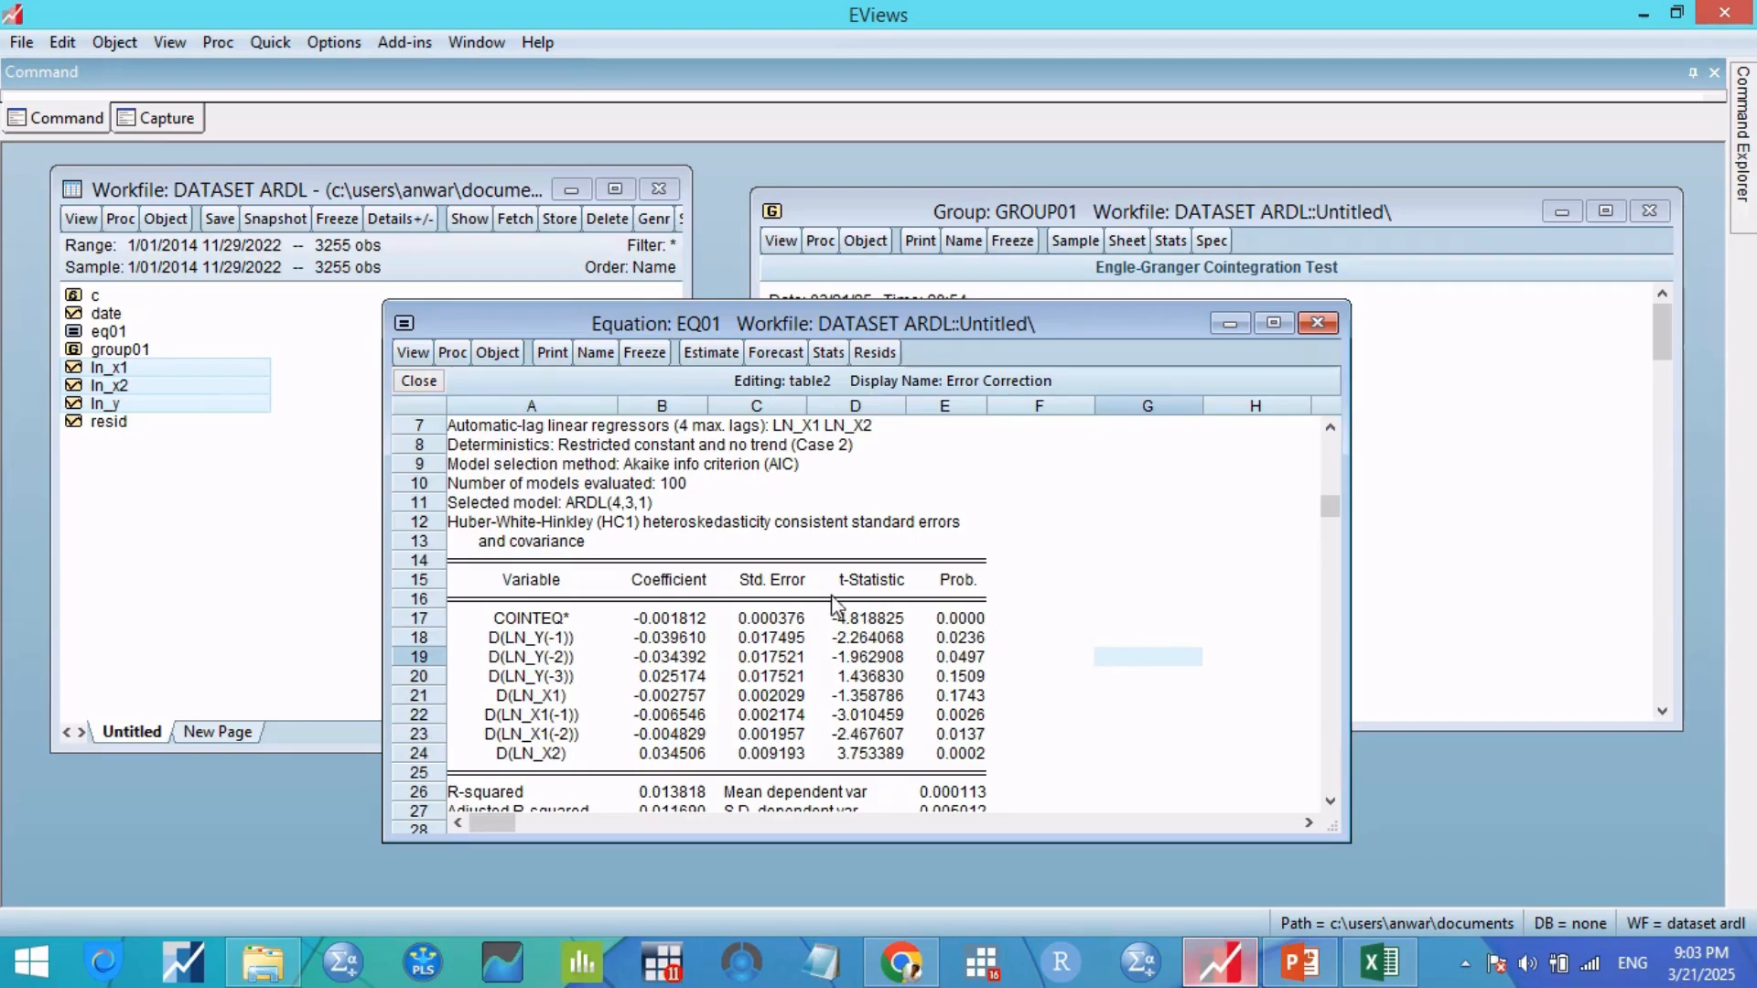
scroll(828, 613, down, 3)
scroll(824, 625, down, 2)
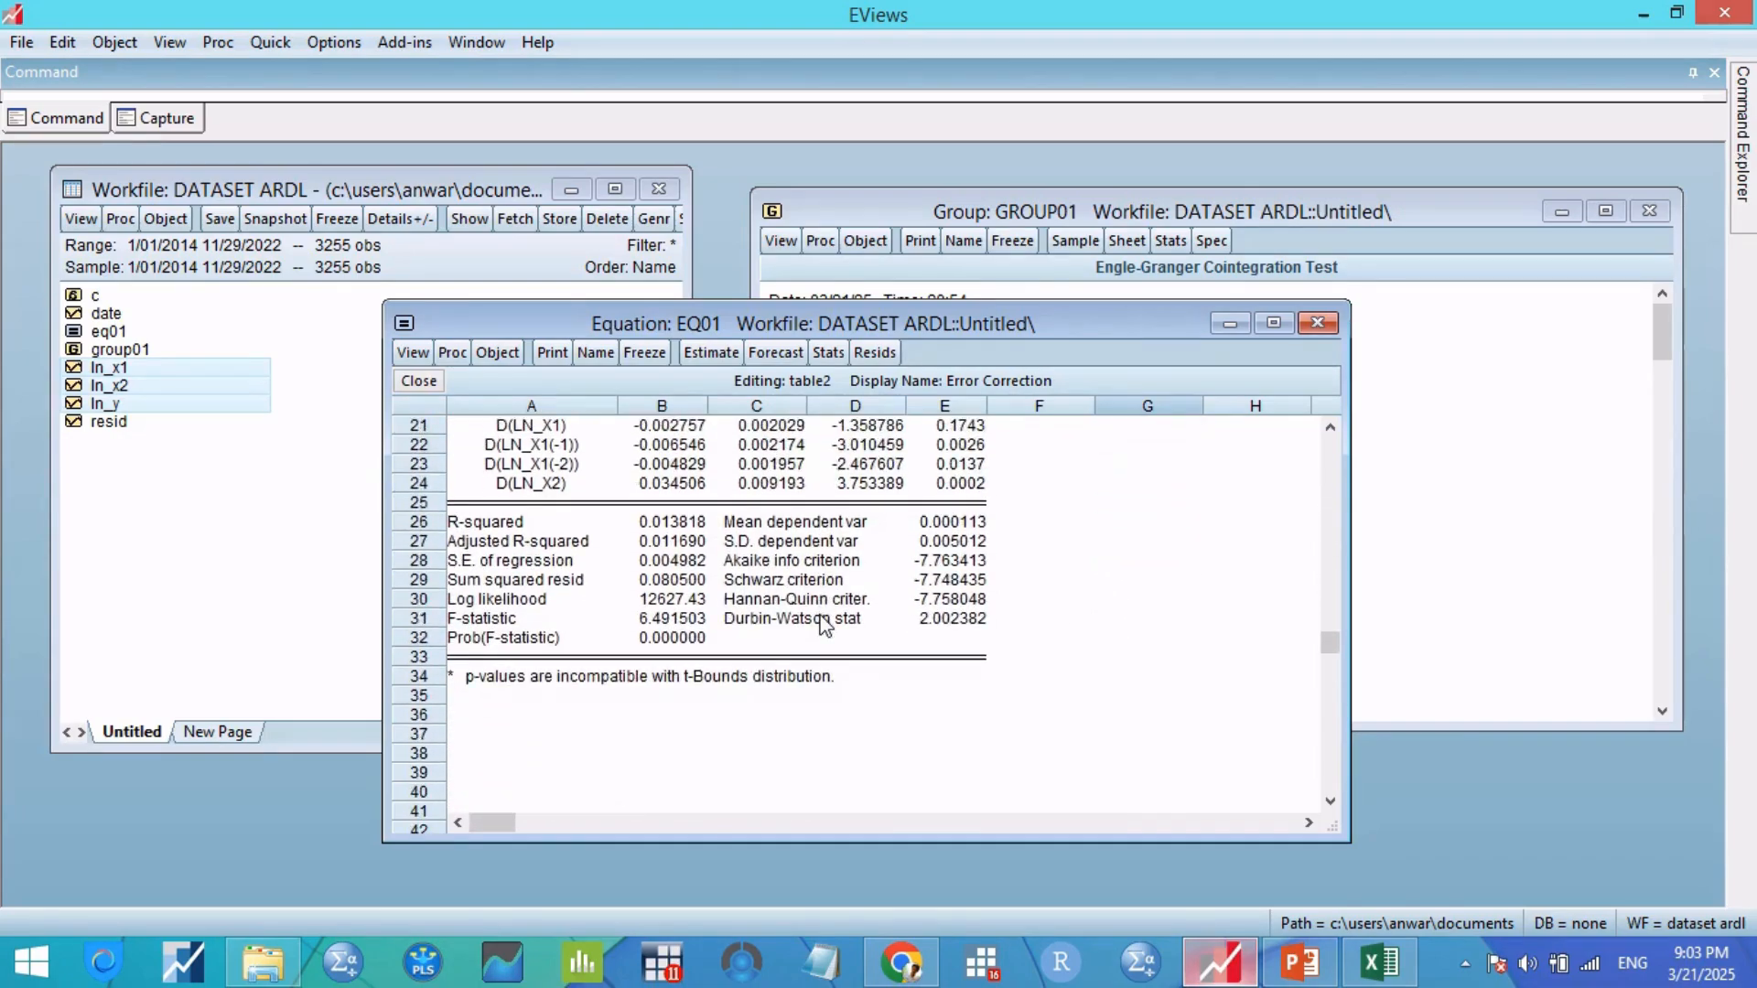
scroll(824, 625, up, 7)
scroll(824, 625, down, 3)
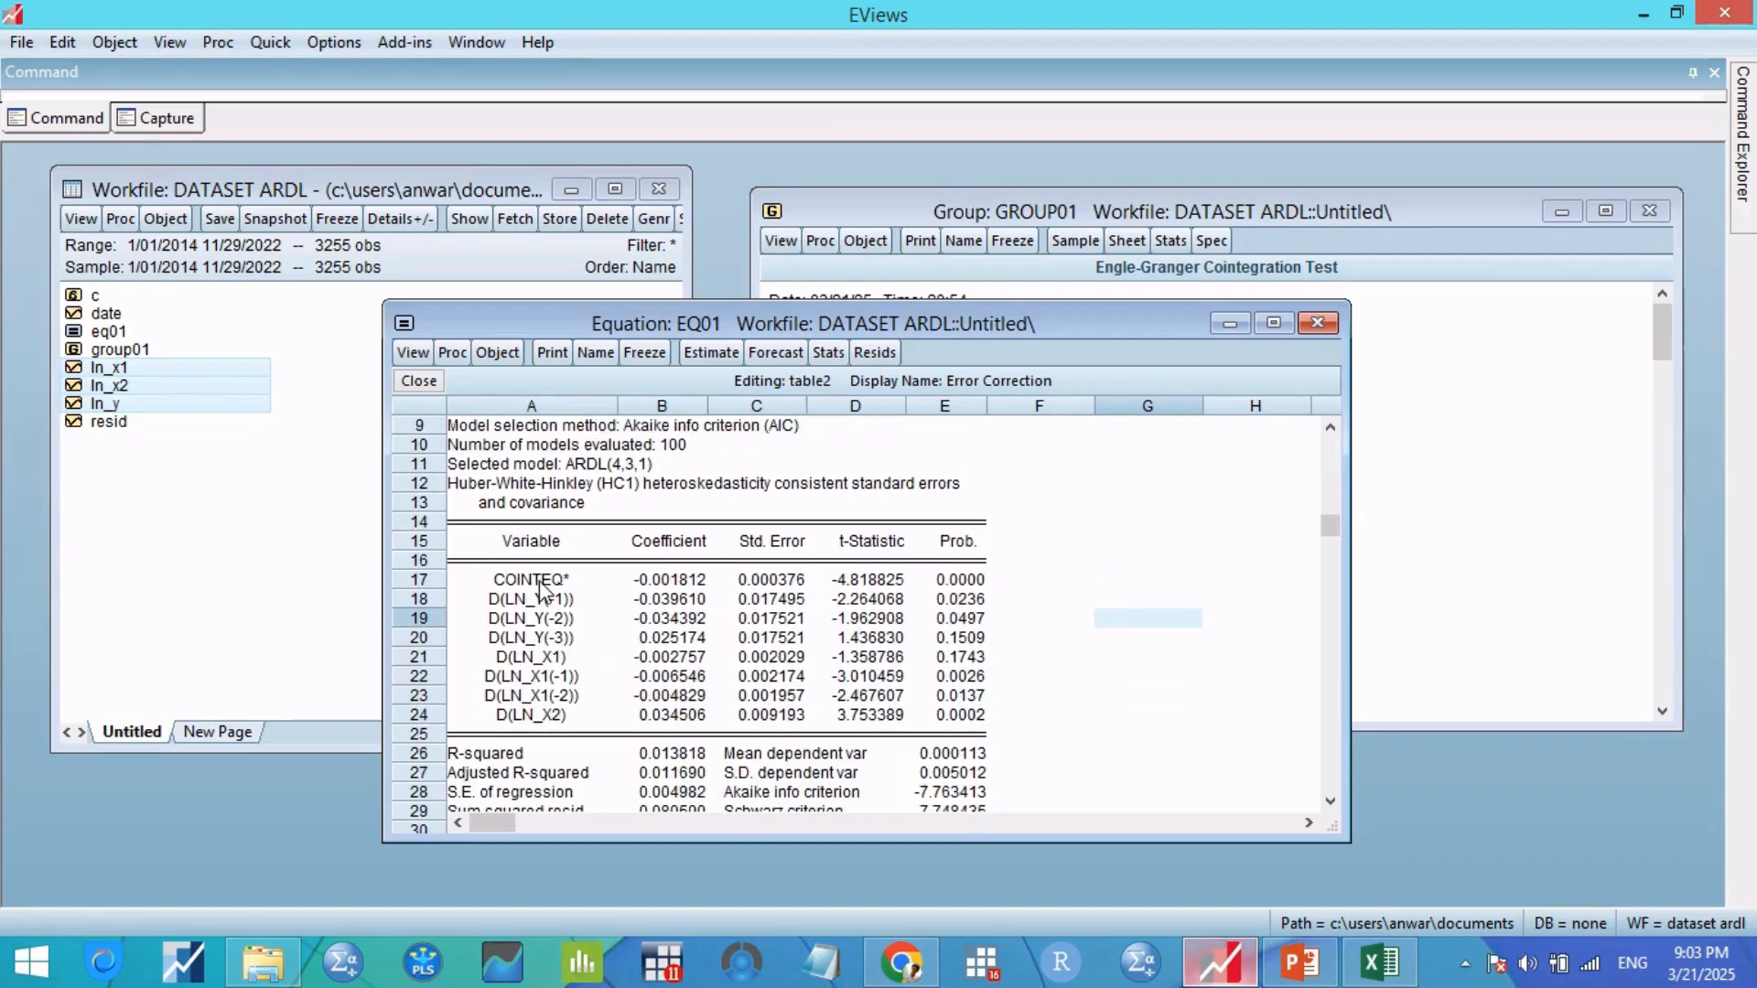
click(537, 584)
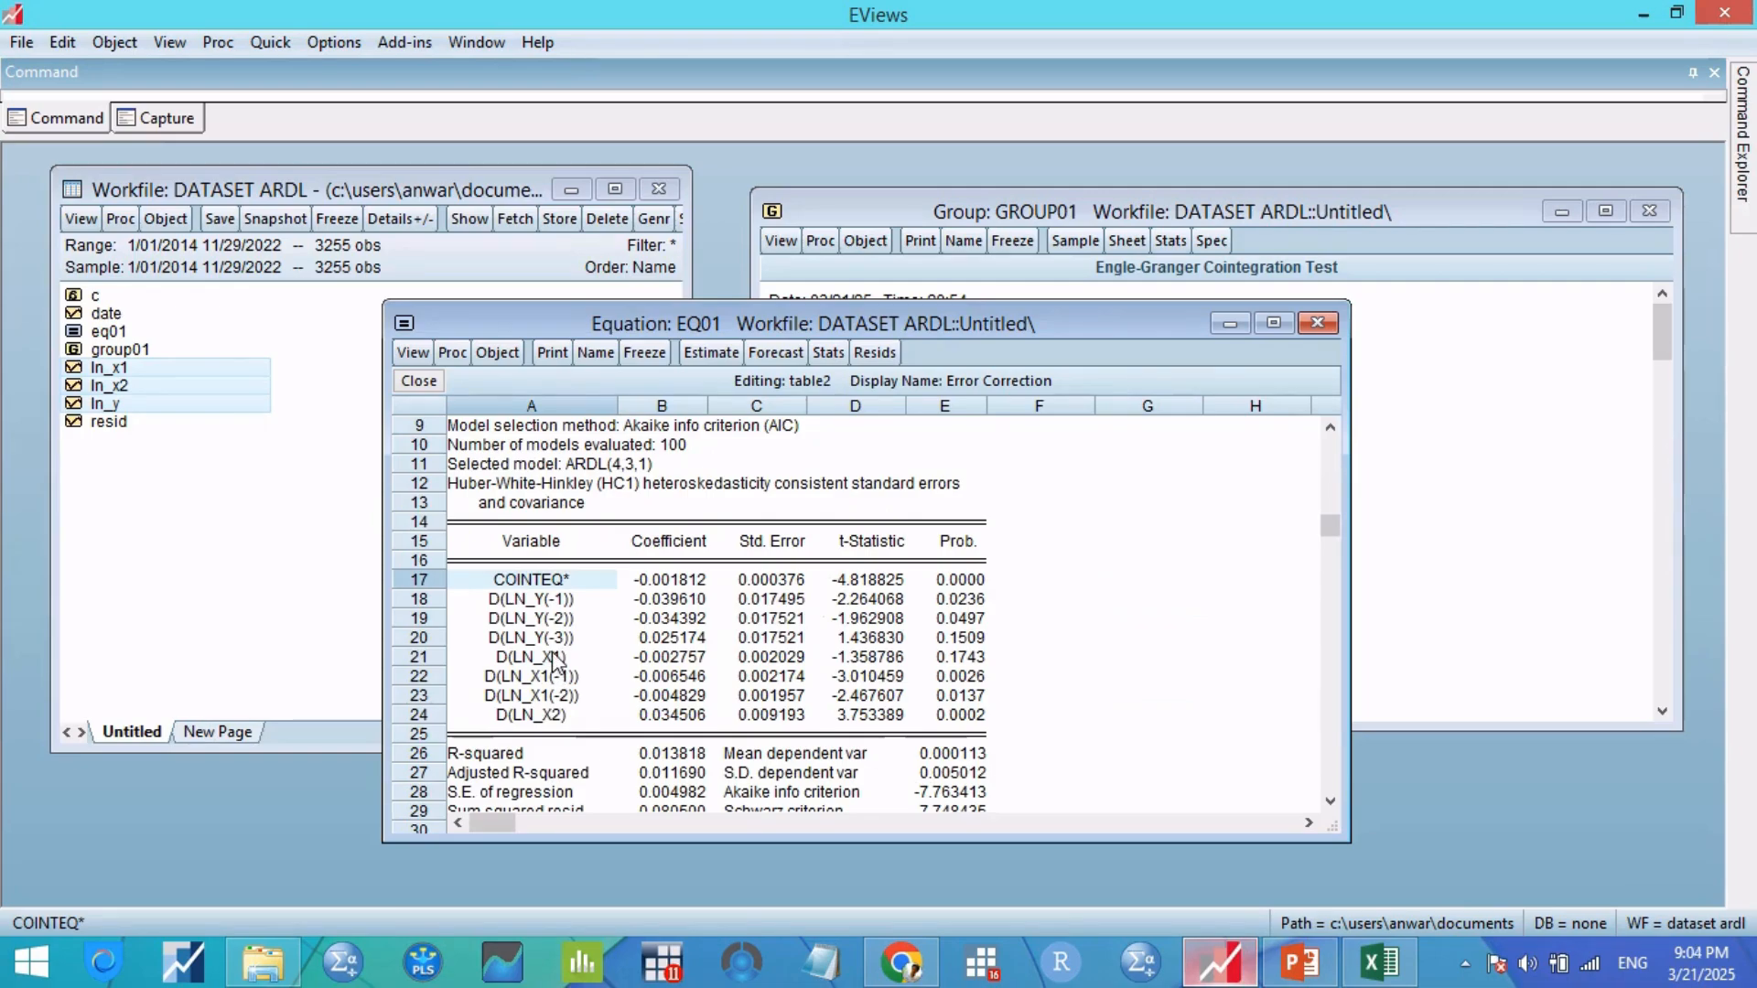
click(958, 600)
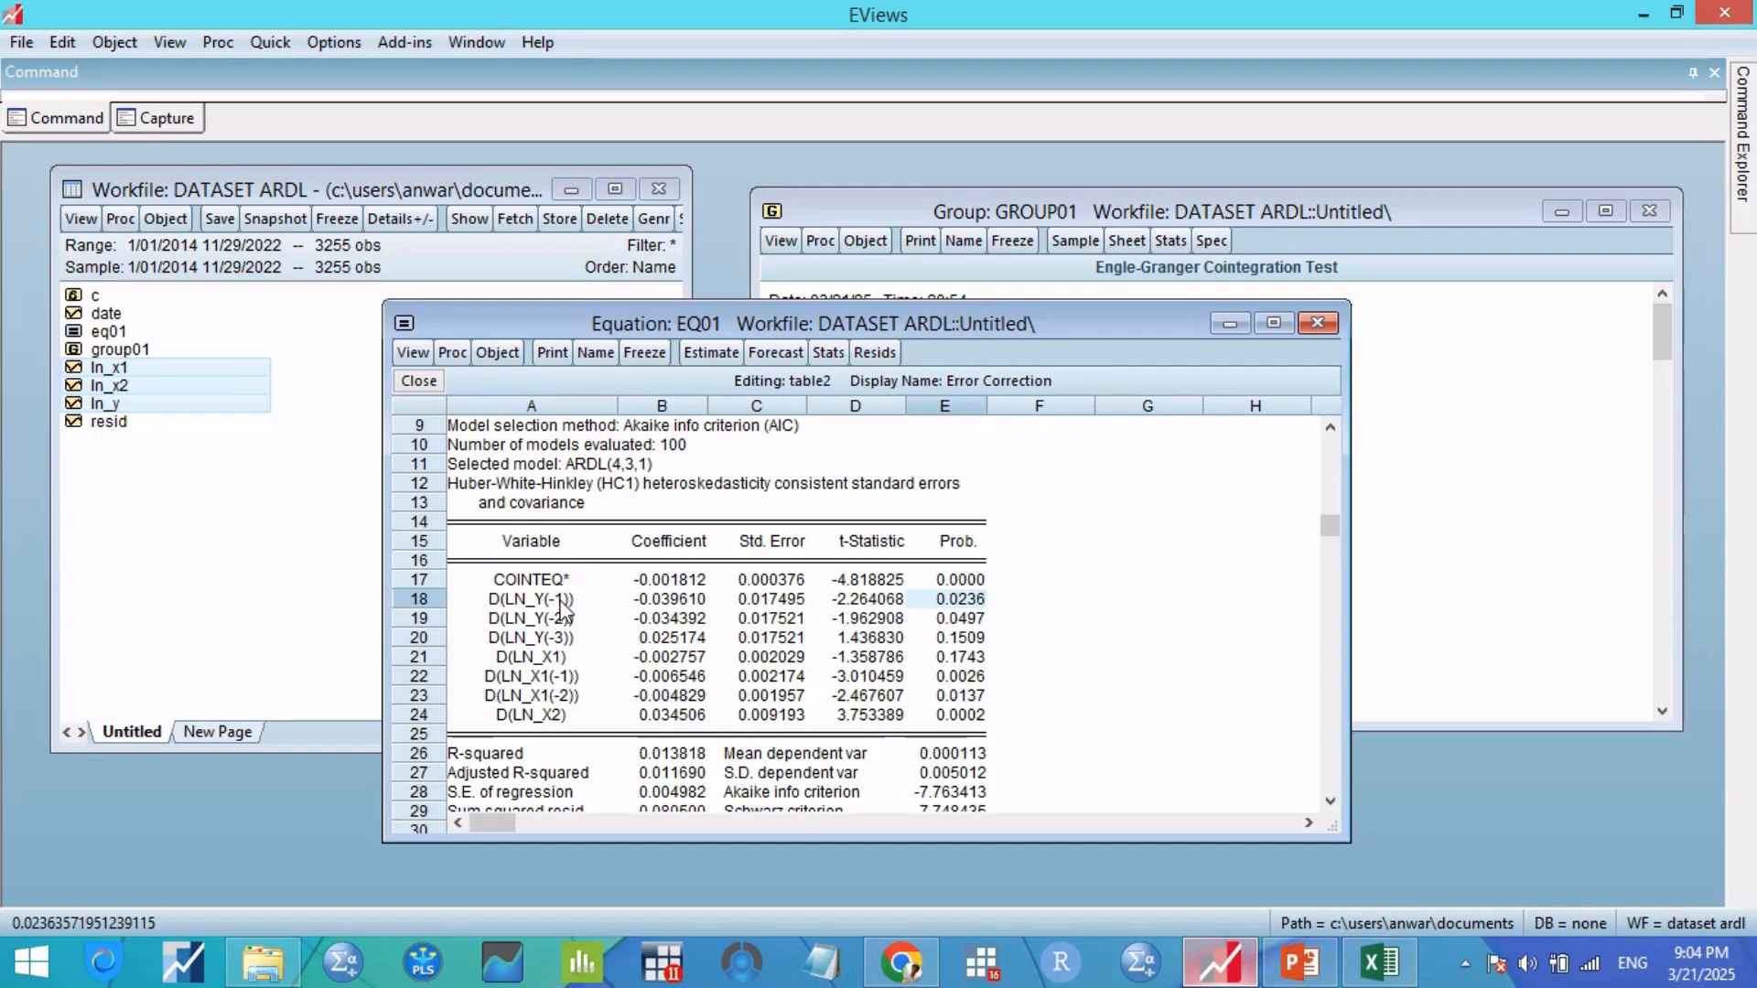
click(561, 604)
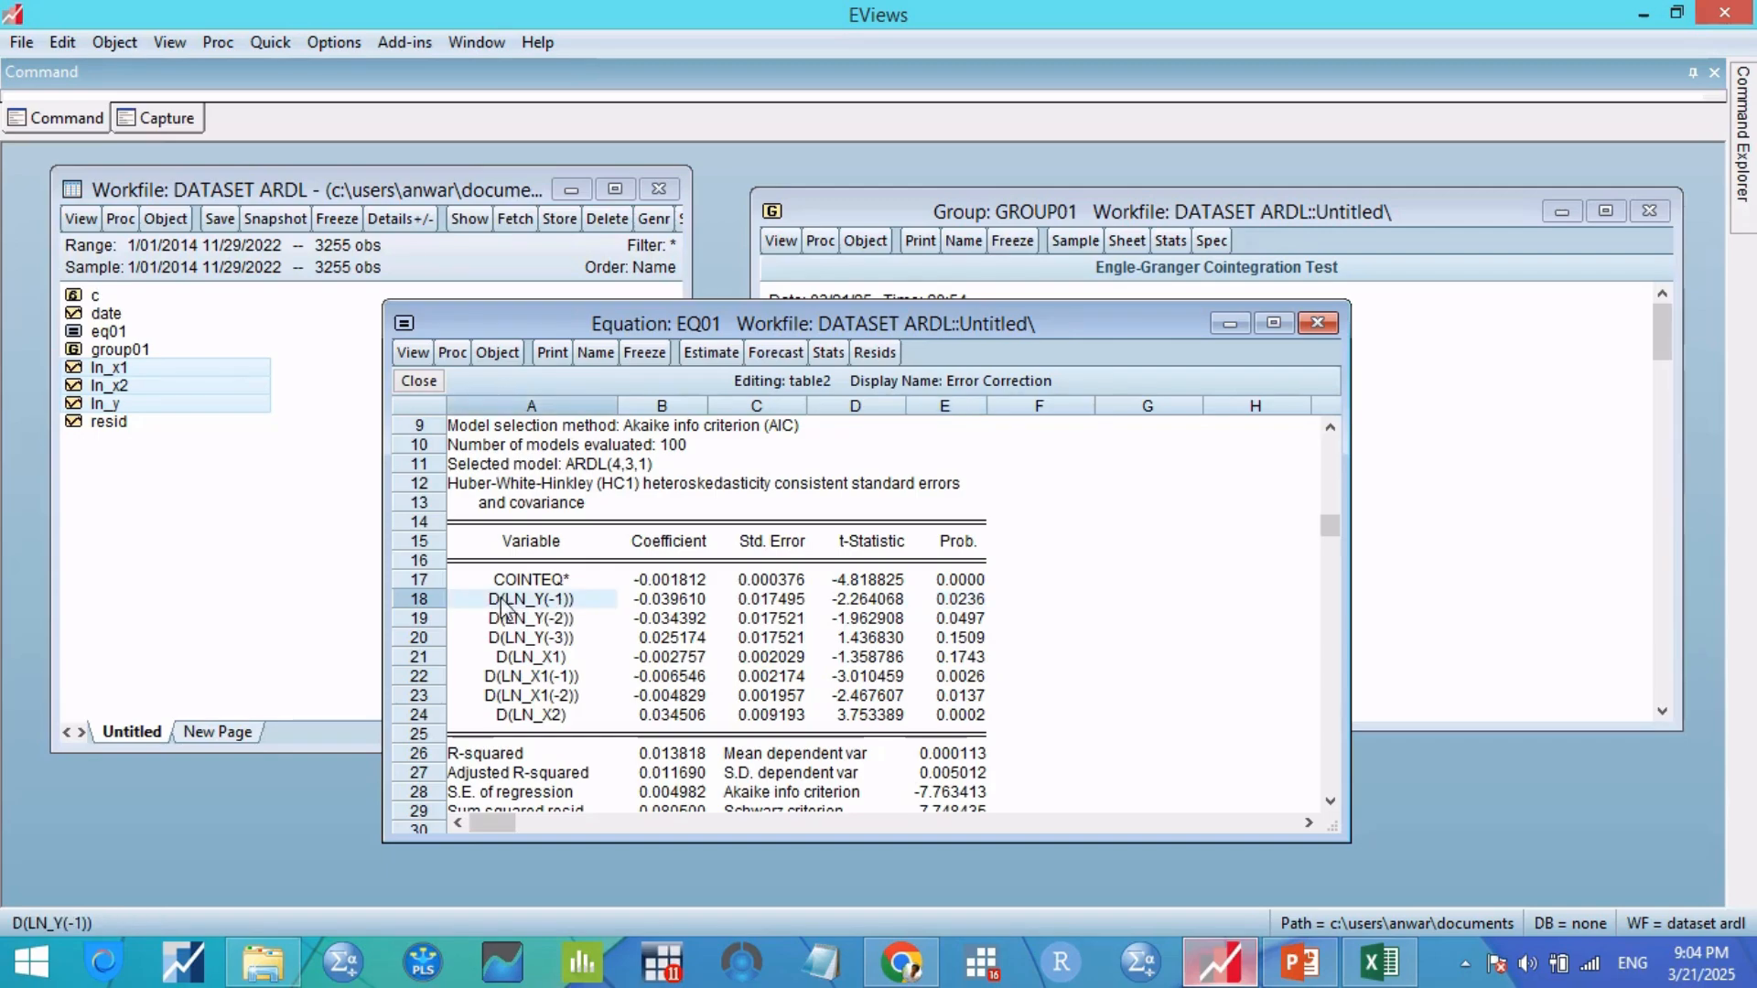
Step: Examine the probabilities of the lagged D(LN_Y), lagged D(LN_X1) and D(LN_X2) terms in the Error Correction table
click(975, 606)
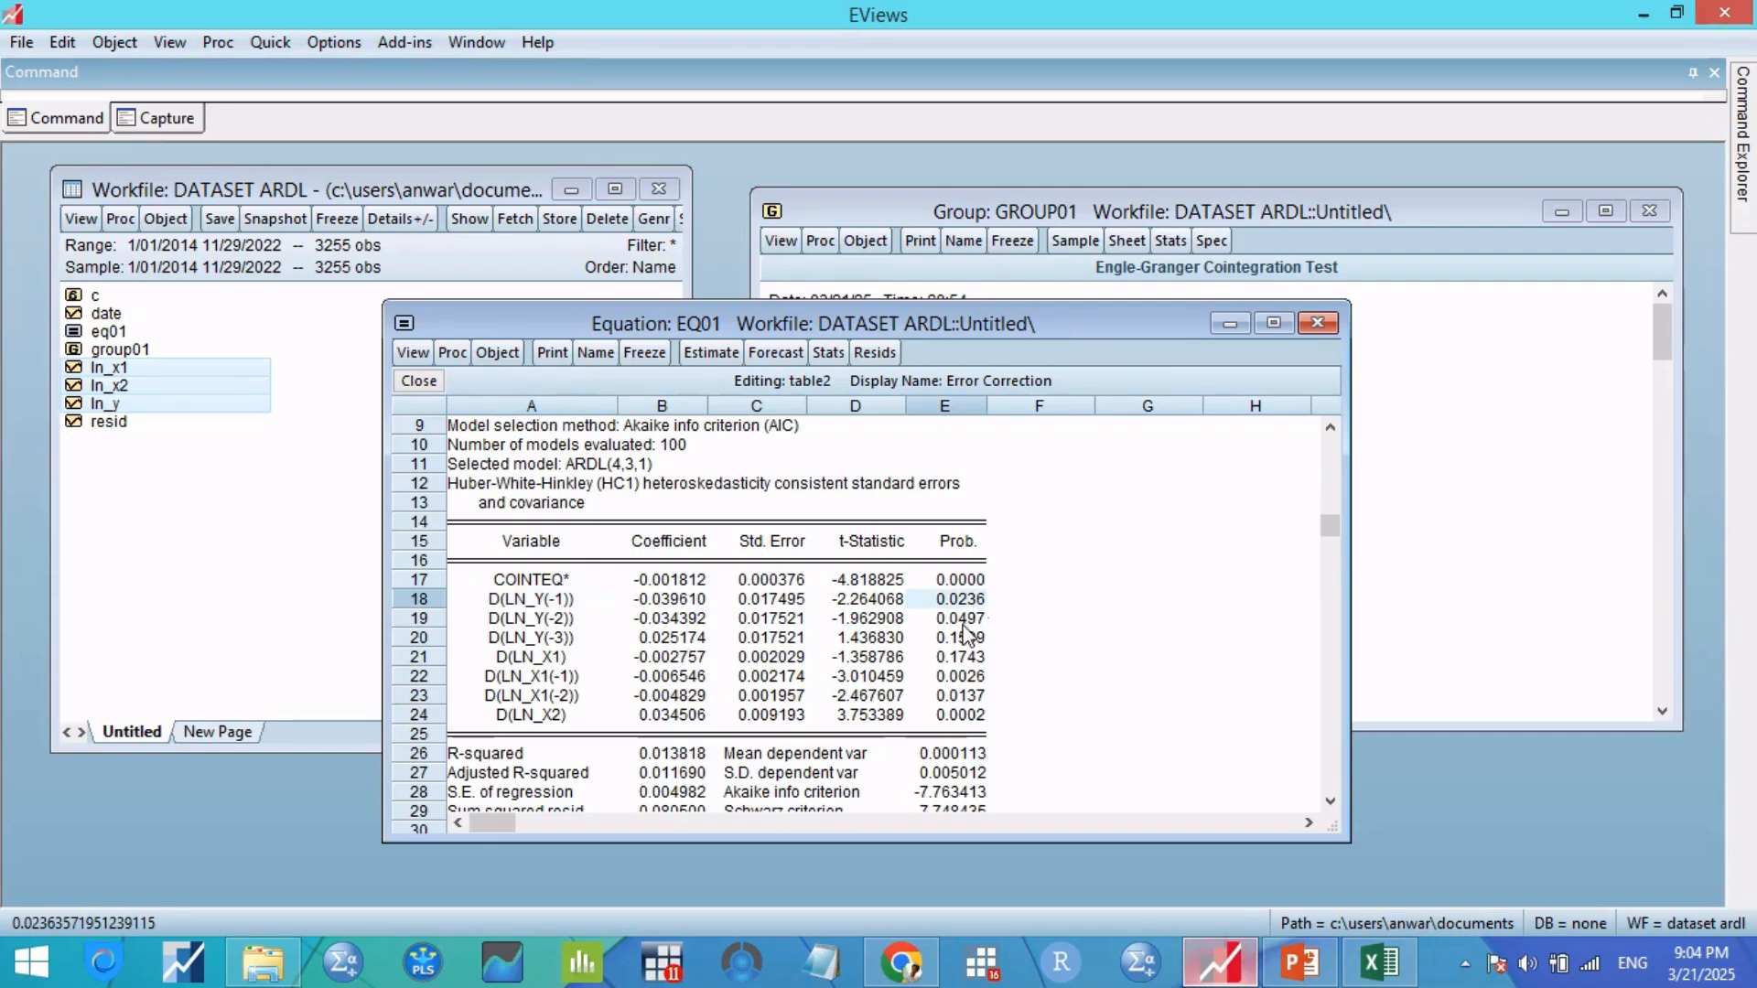
click(968, 626)
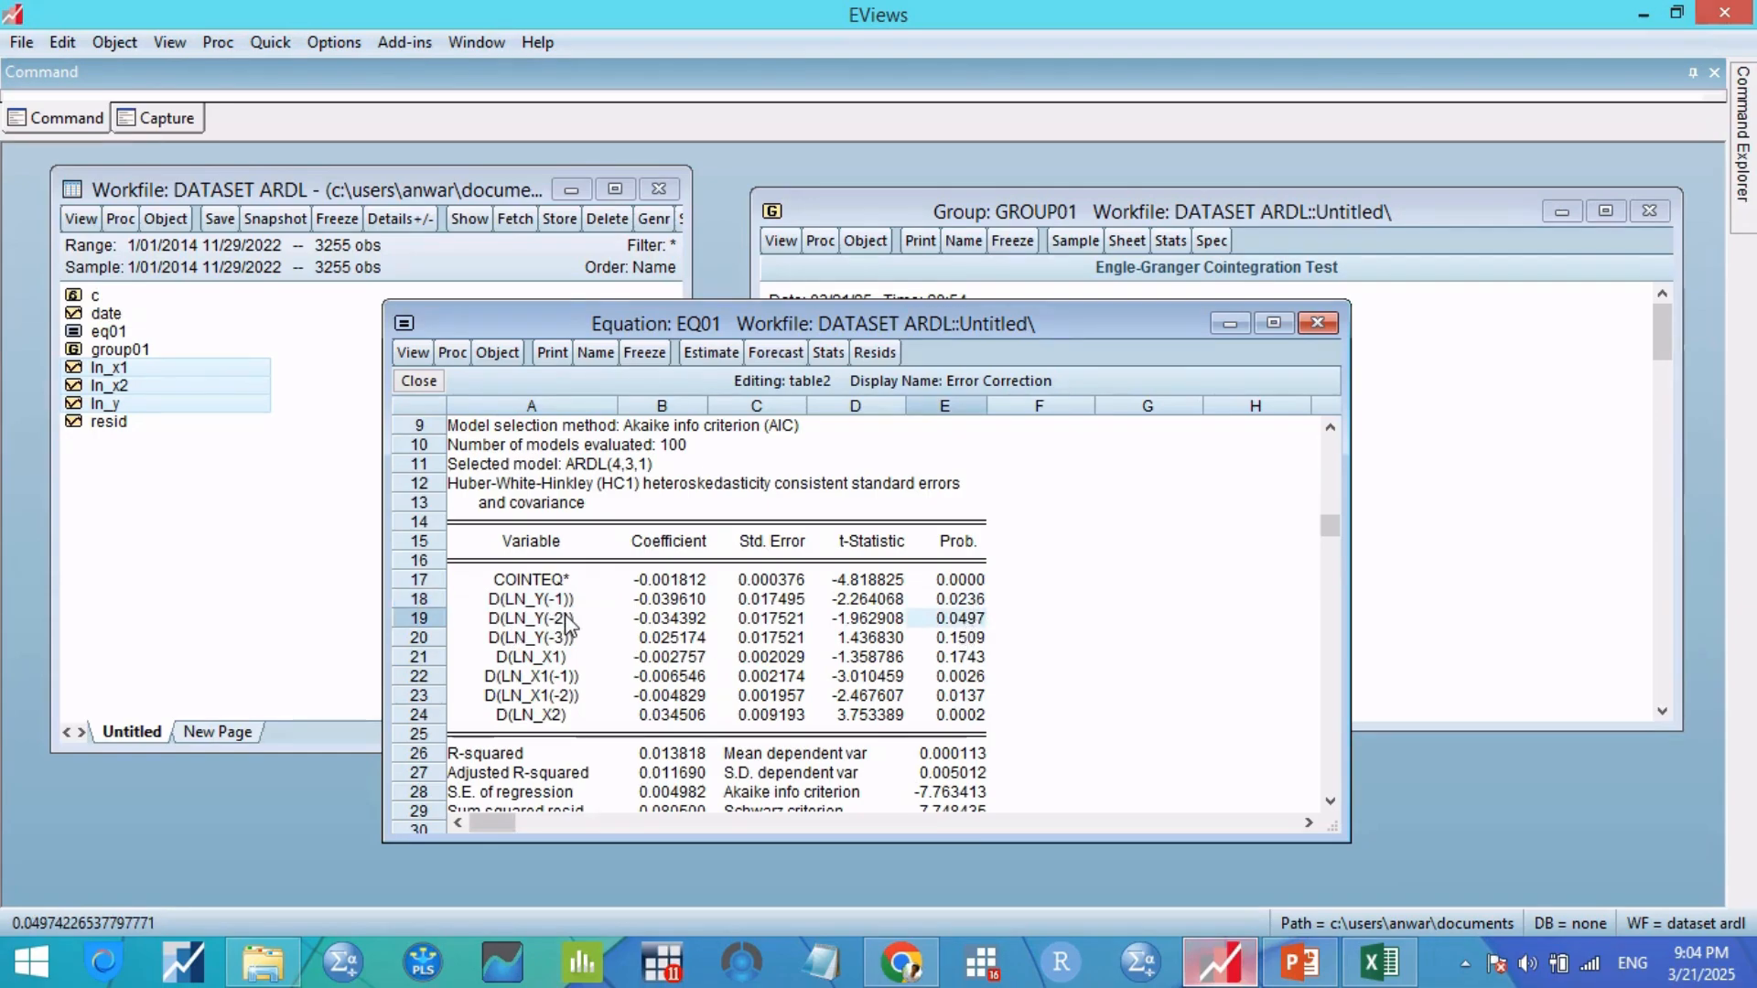
click(958, 679)
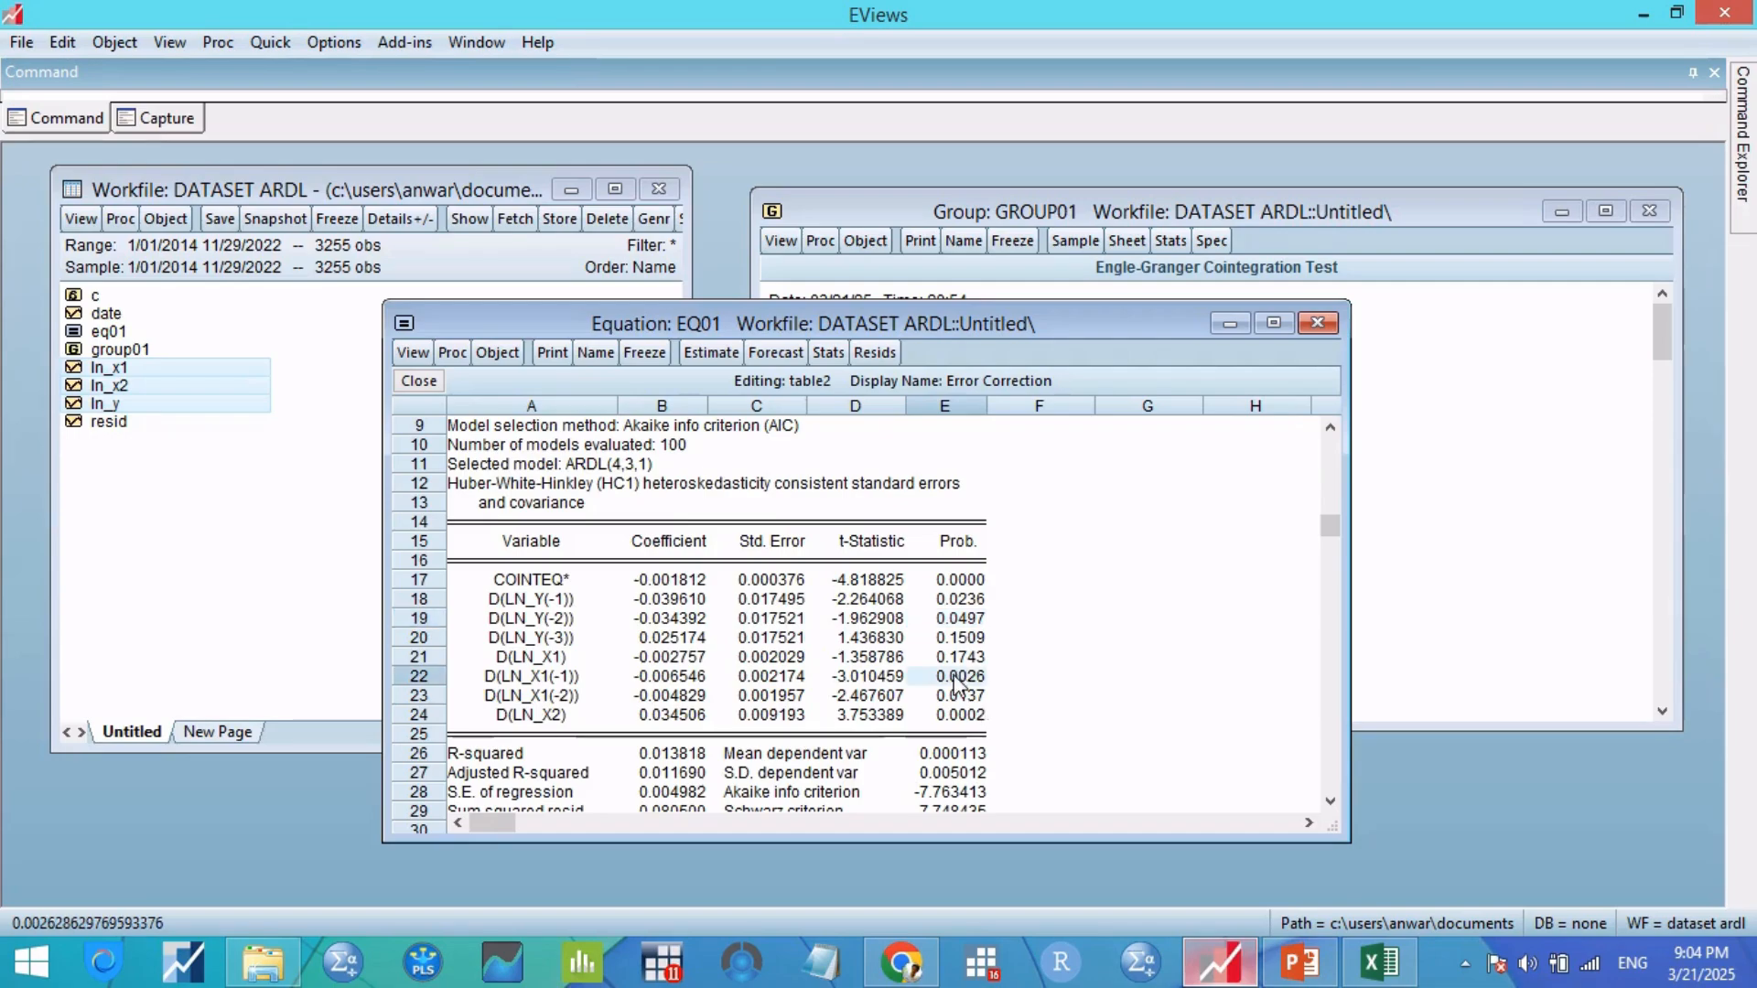
click(966, 701)
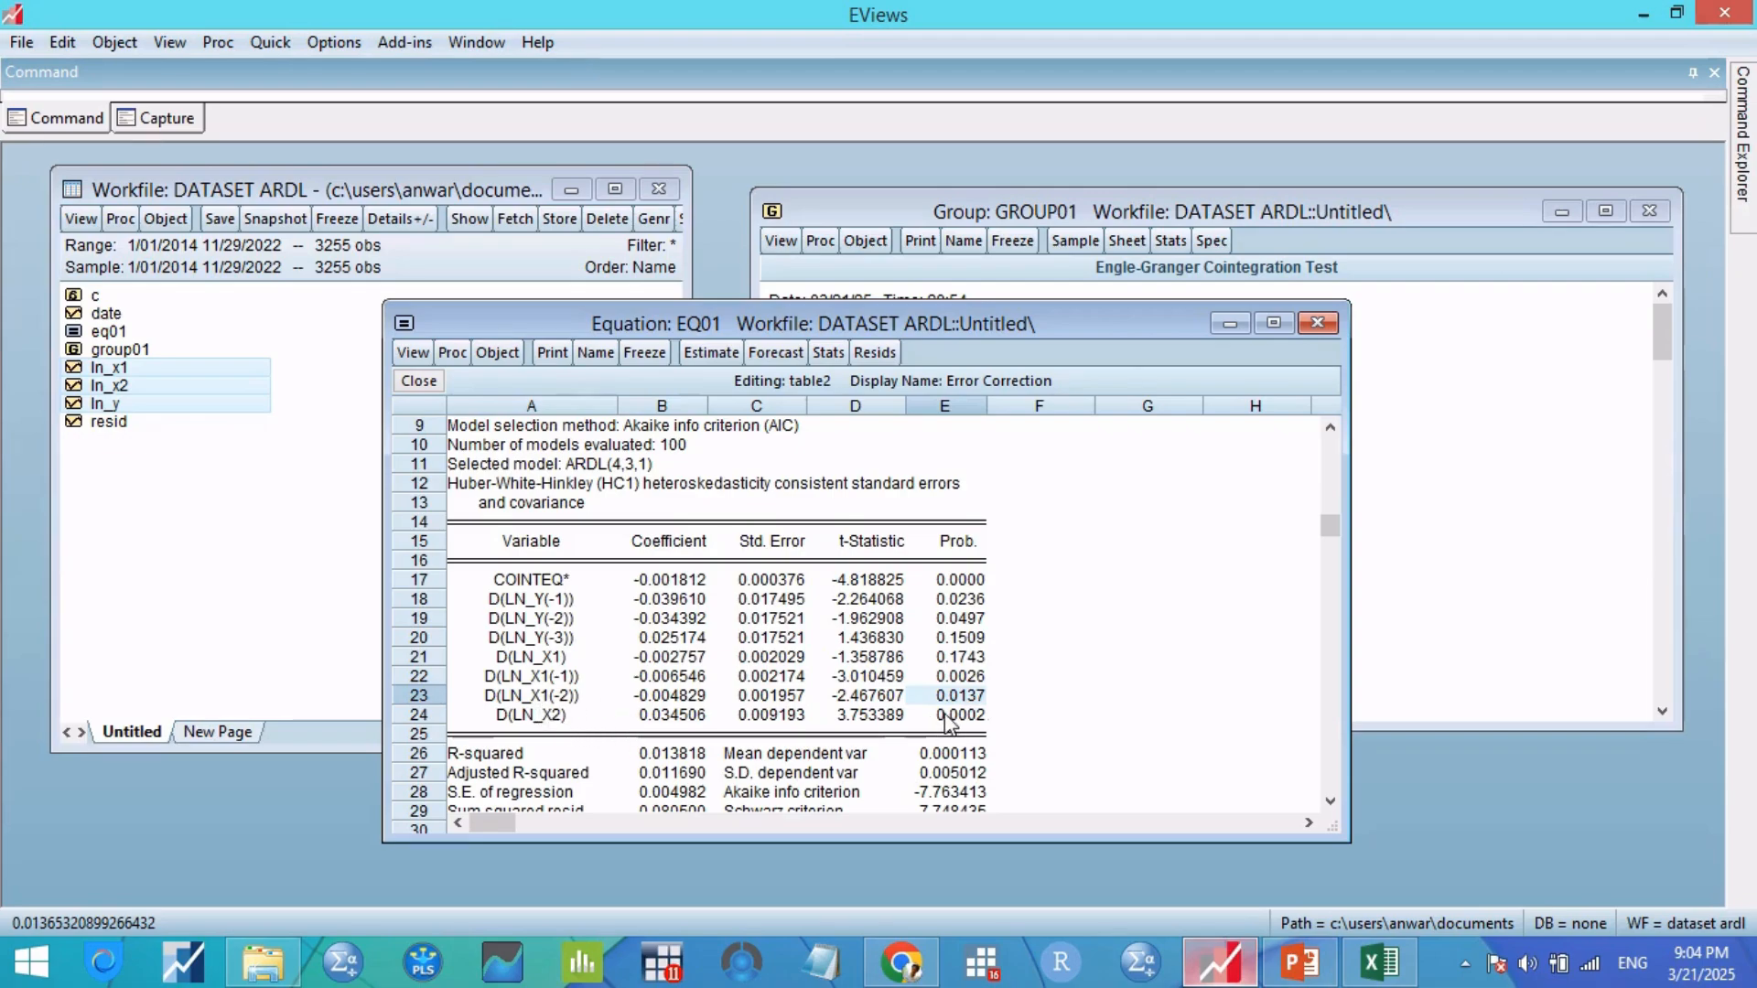
key(Down)
click(959, 694)
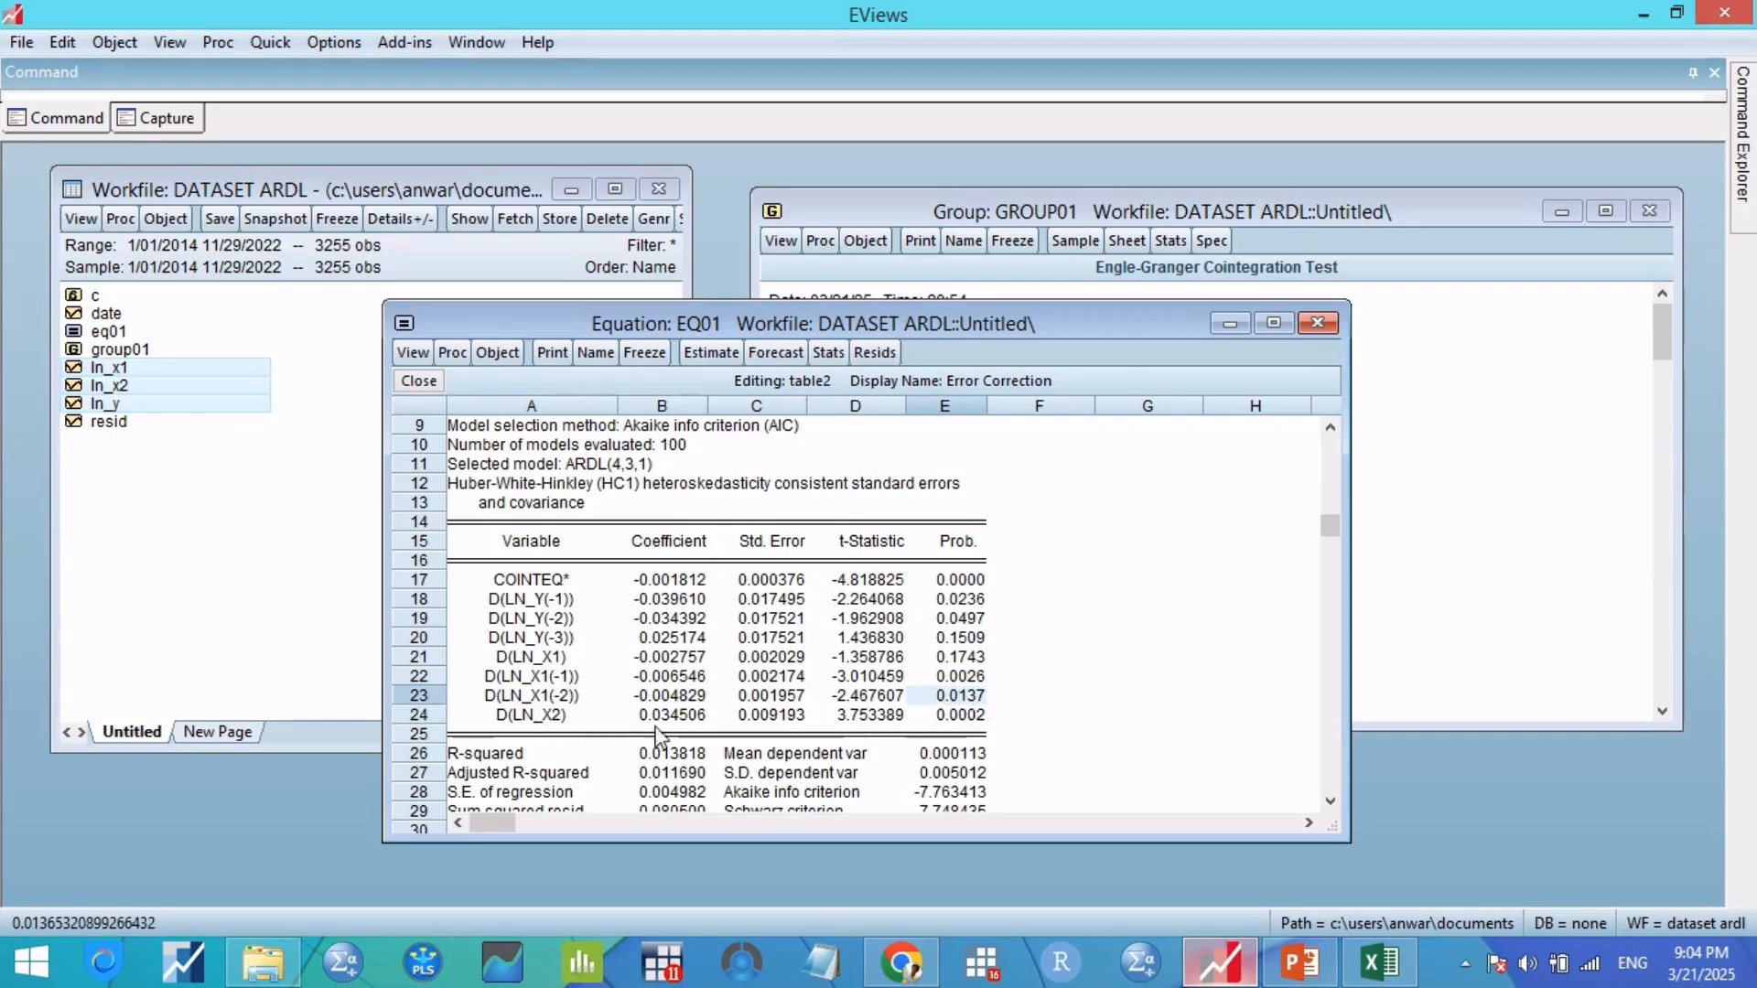
click(554, 716)
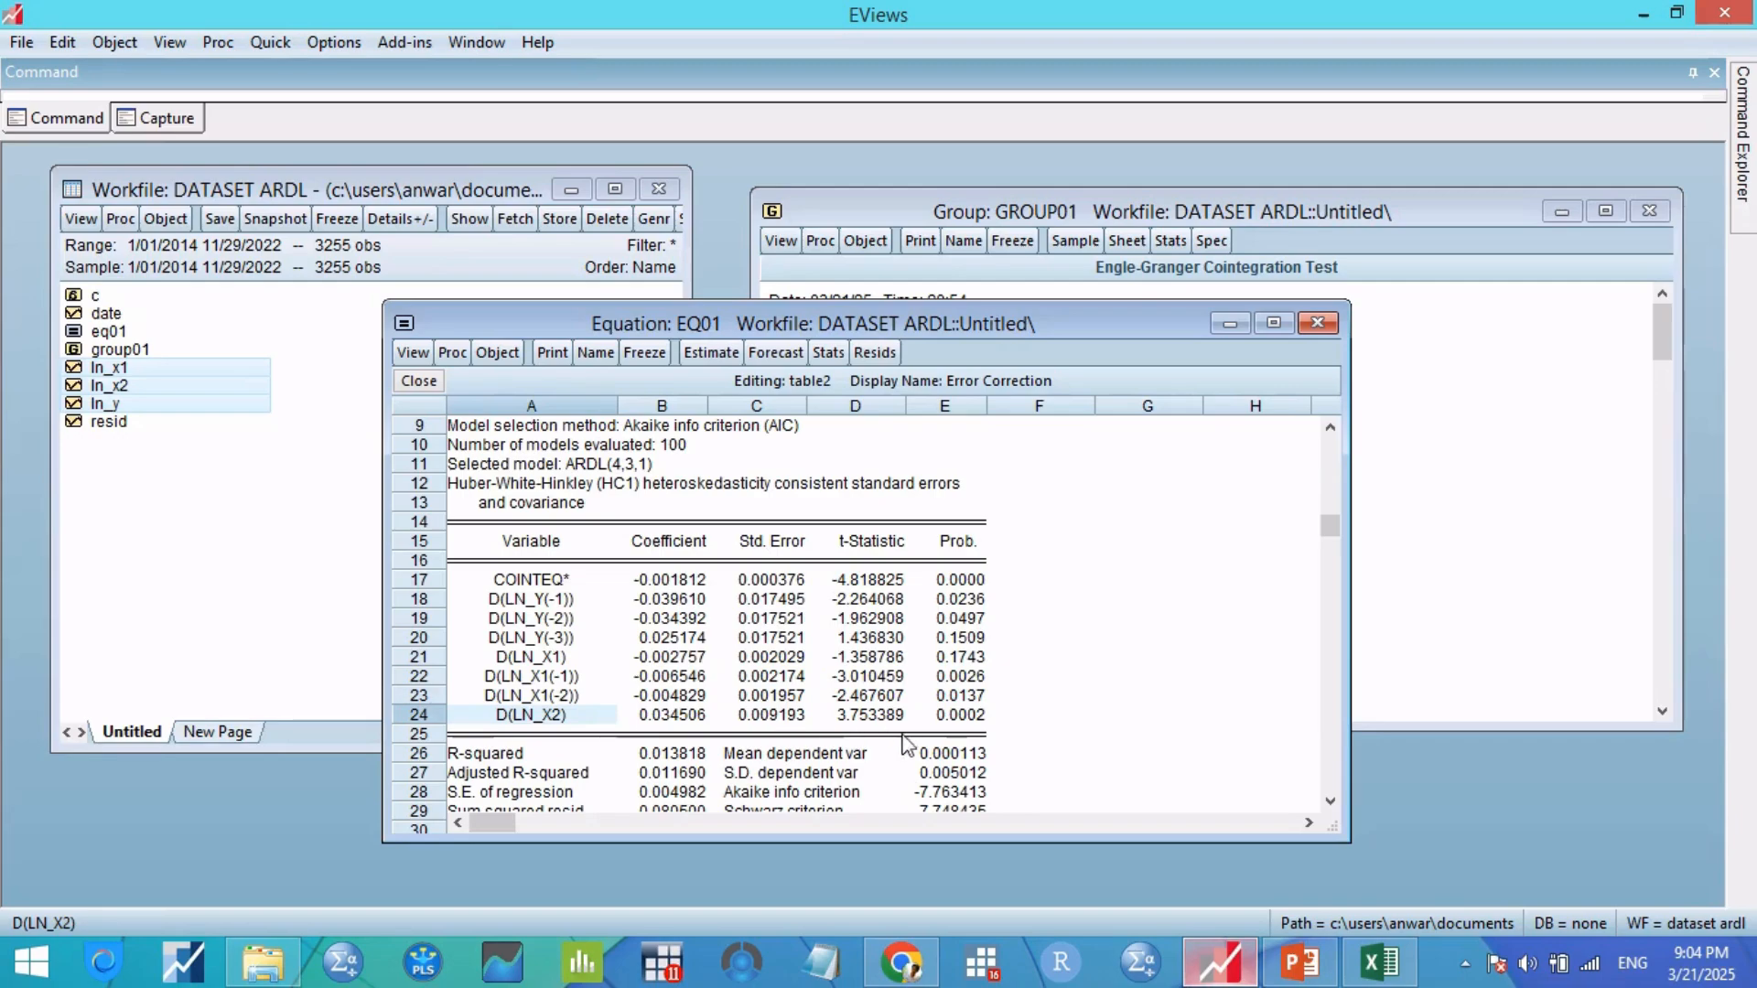
click(972, 718)
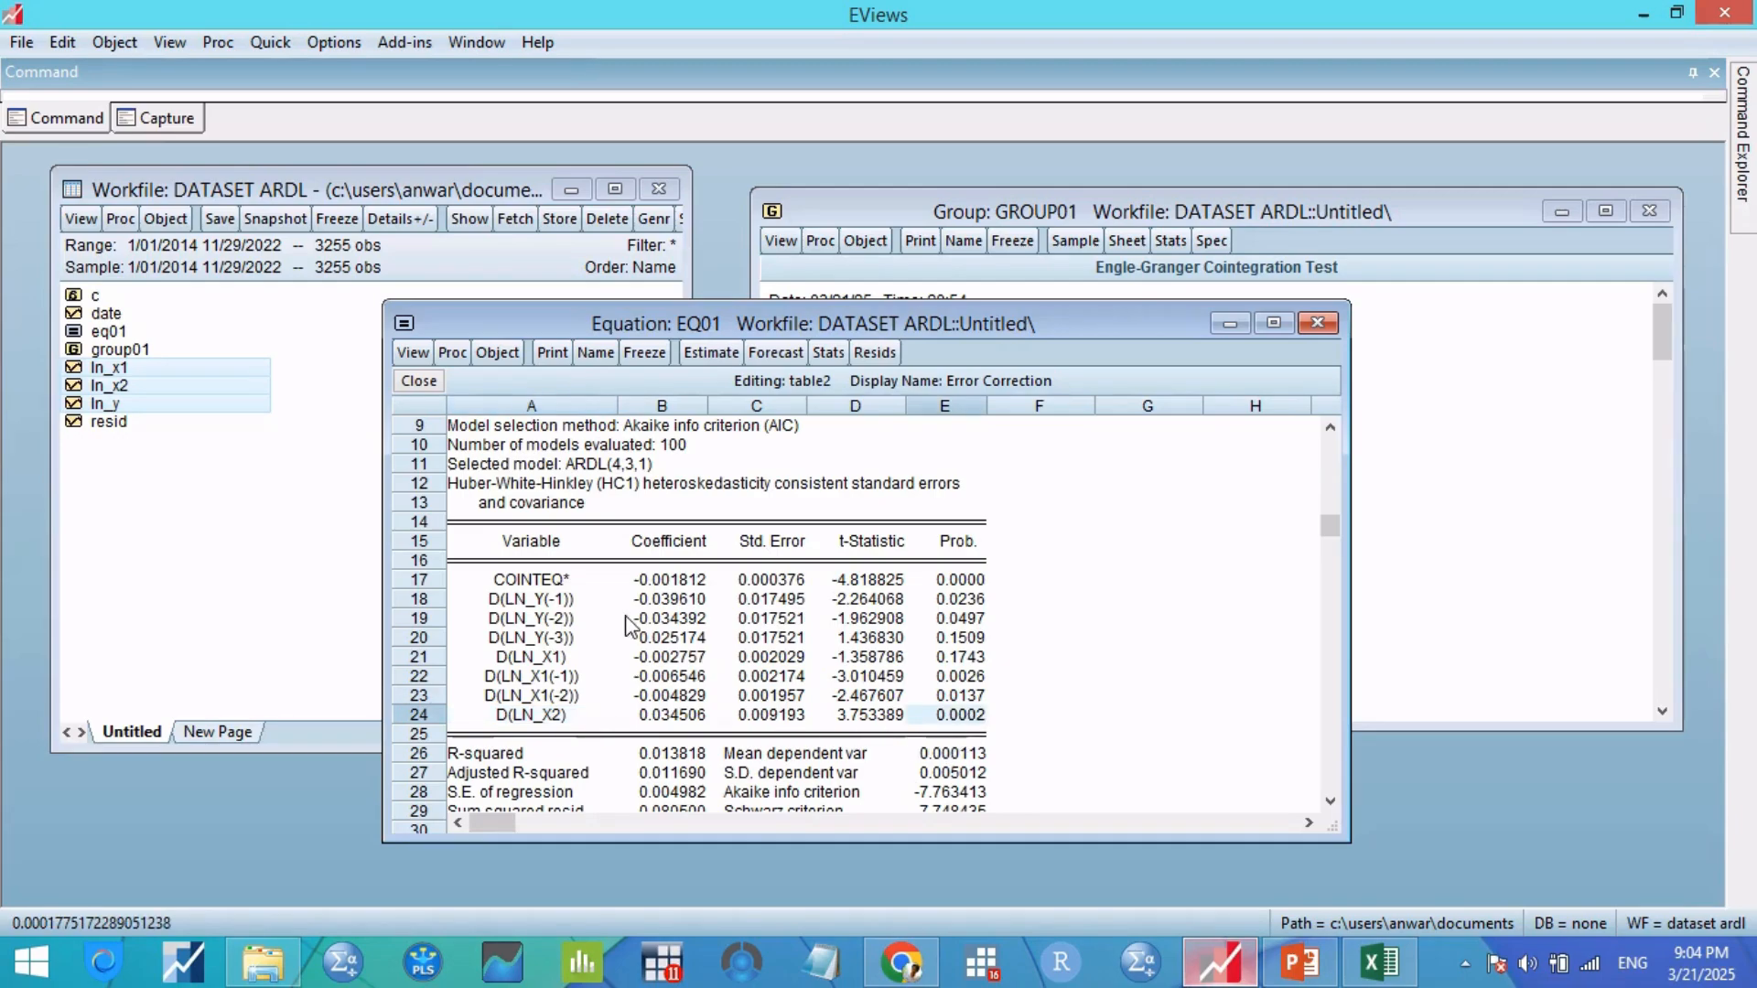
Step: Display eq01's Cointegrating Relation from its ARDL diagnostics
click(413, 357)
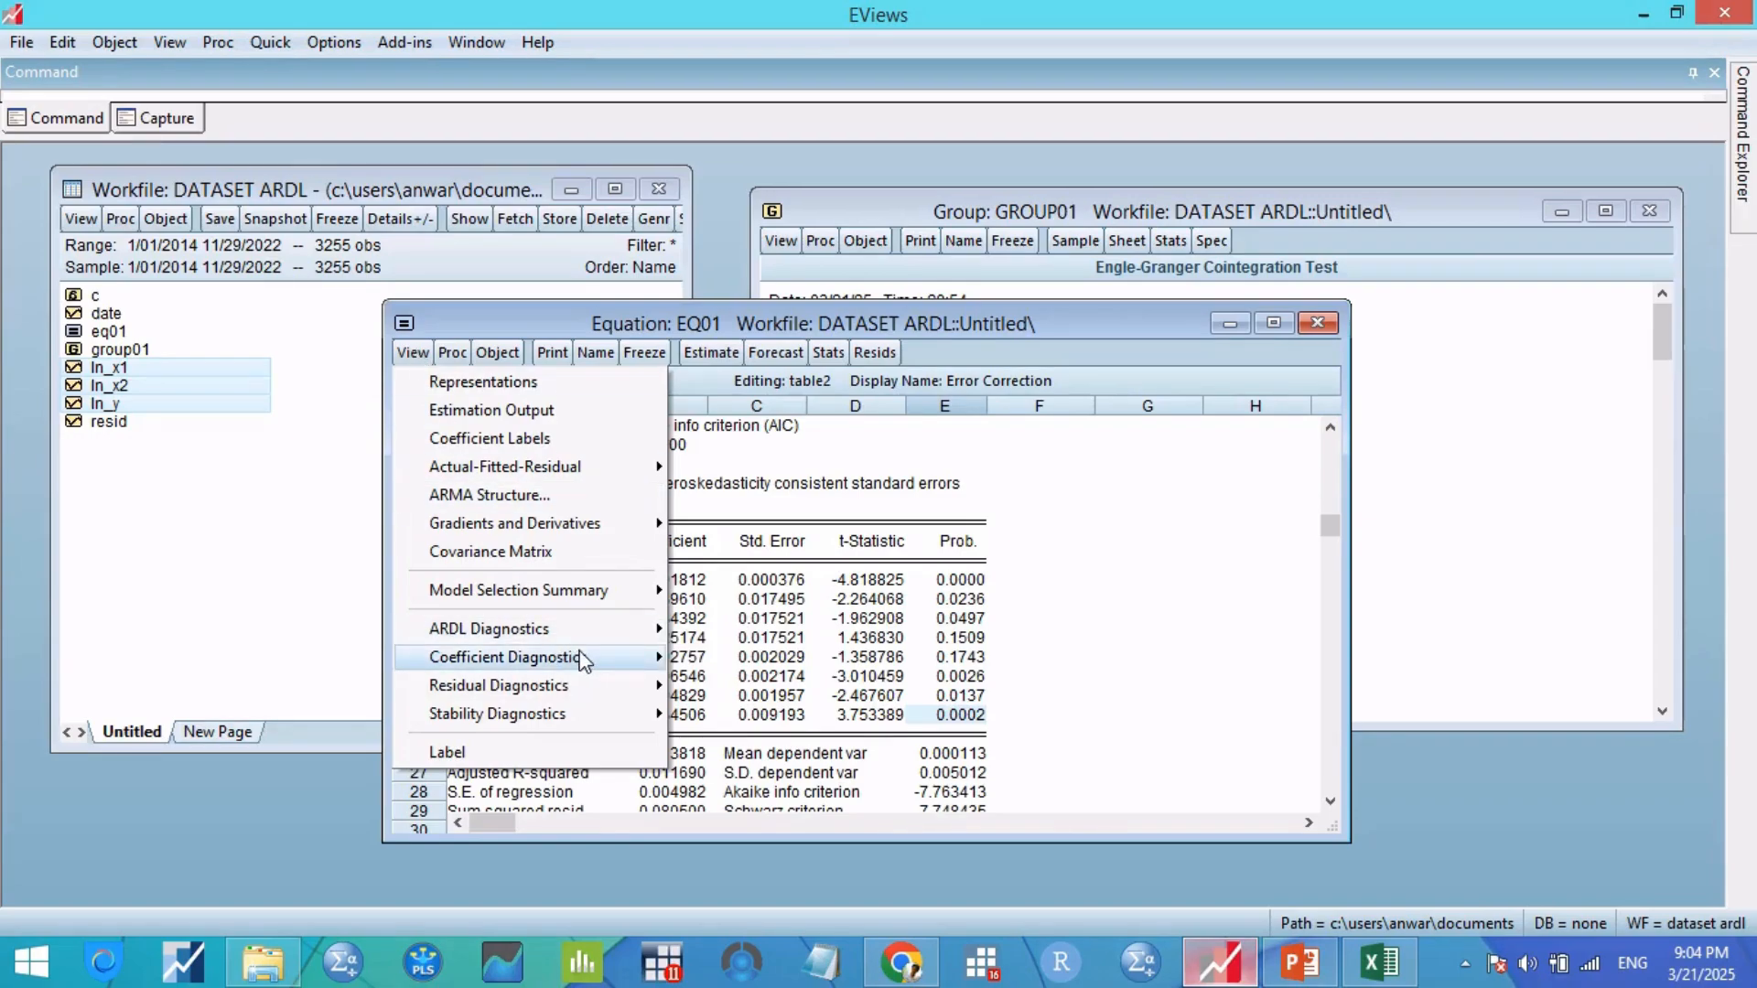
mouse_move(593, 629)
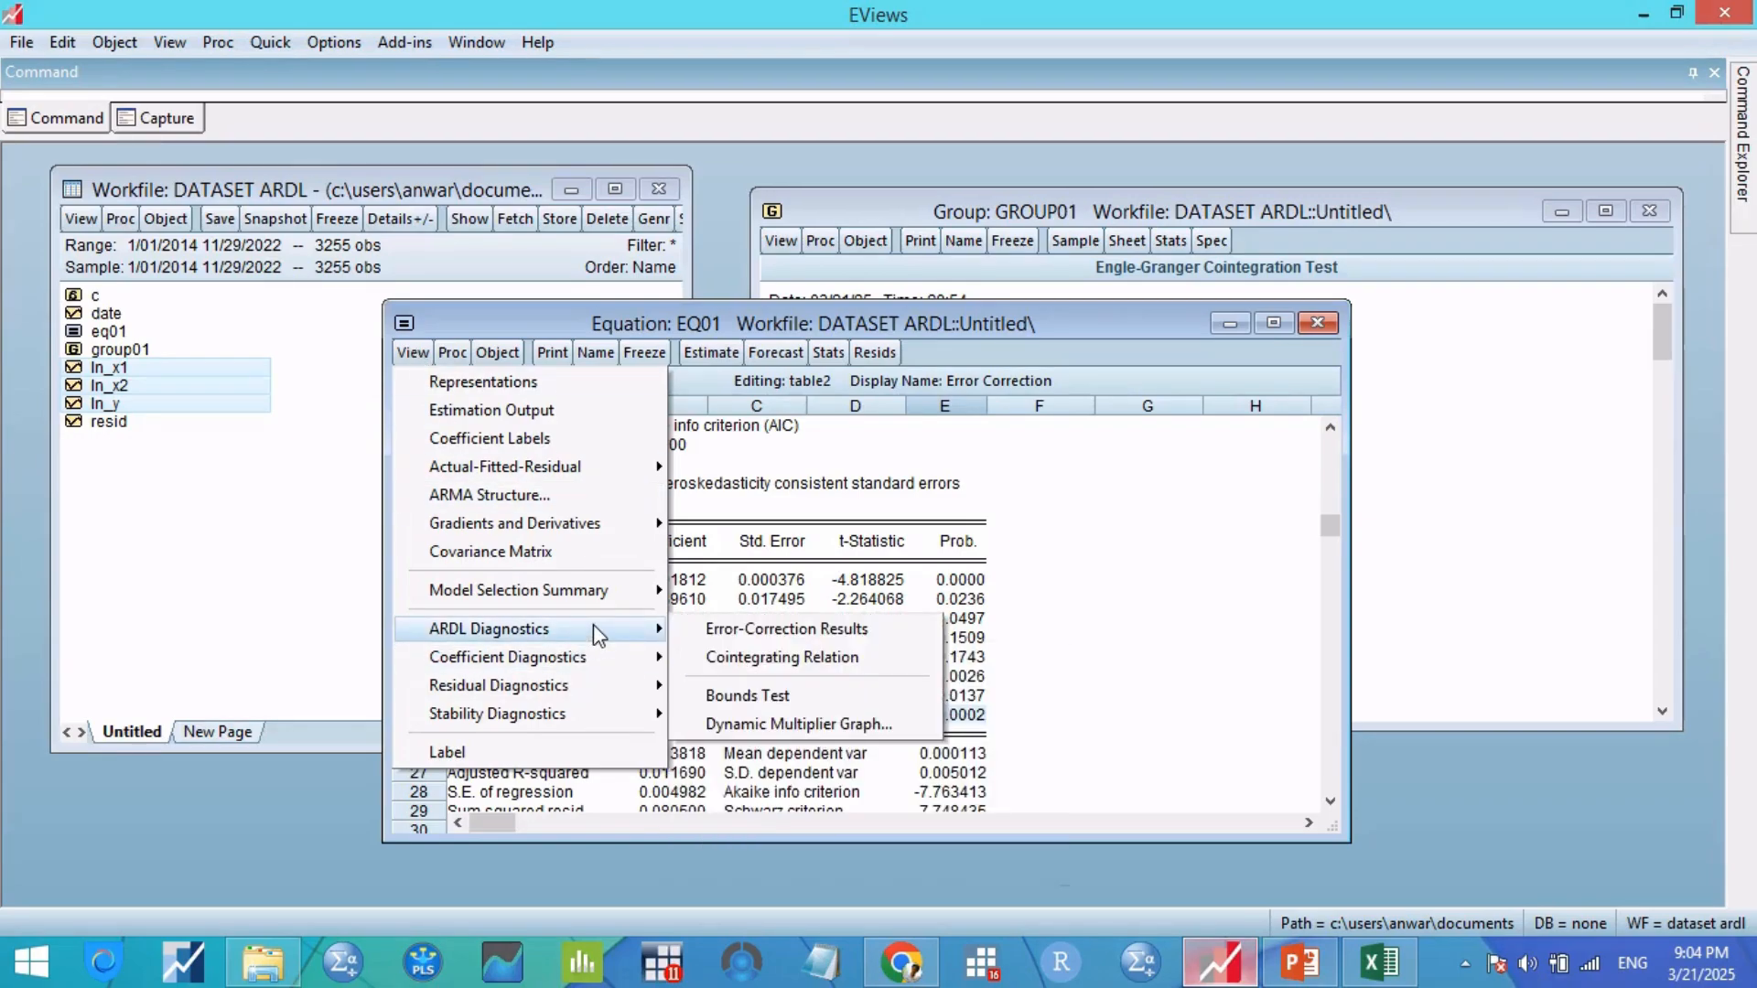
click(783, 657)
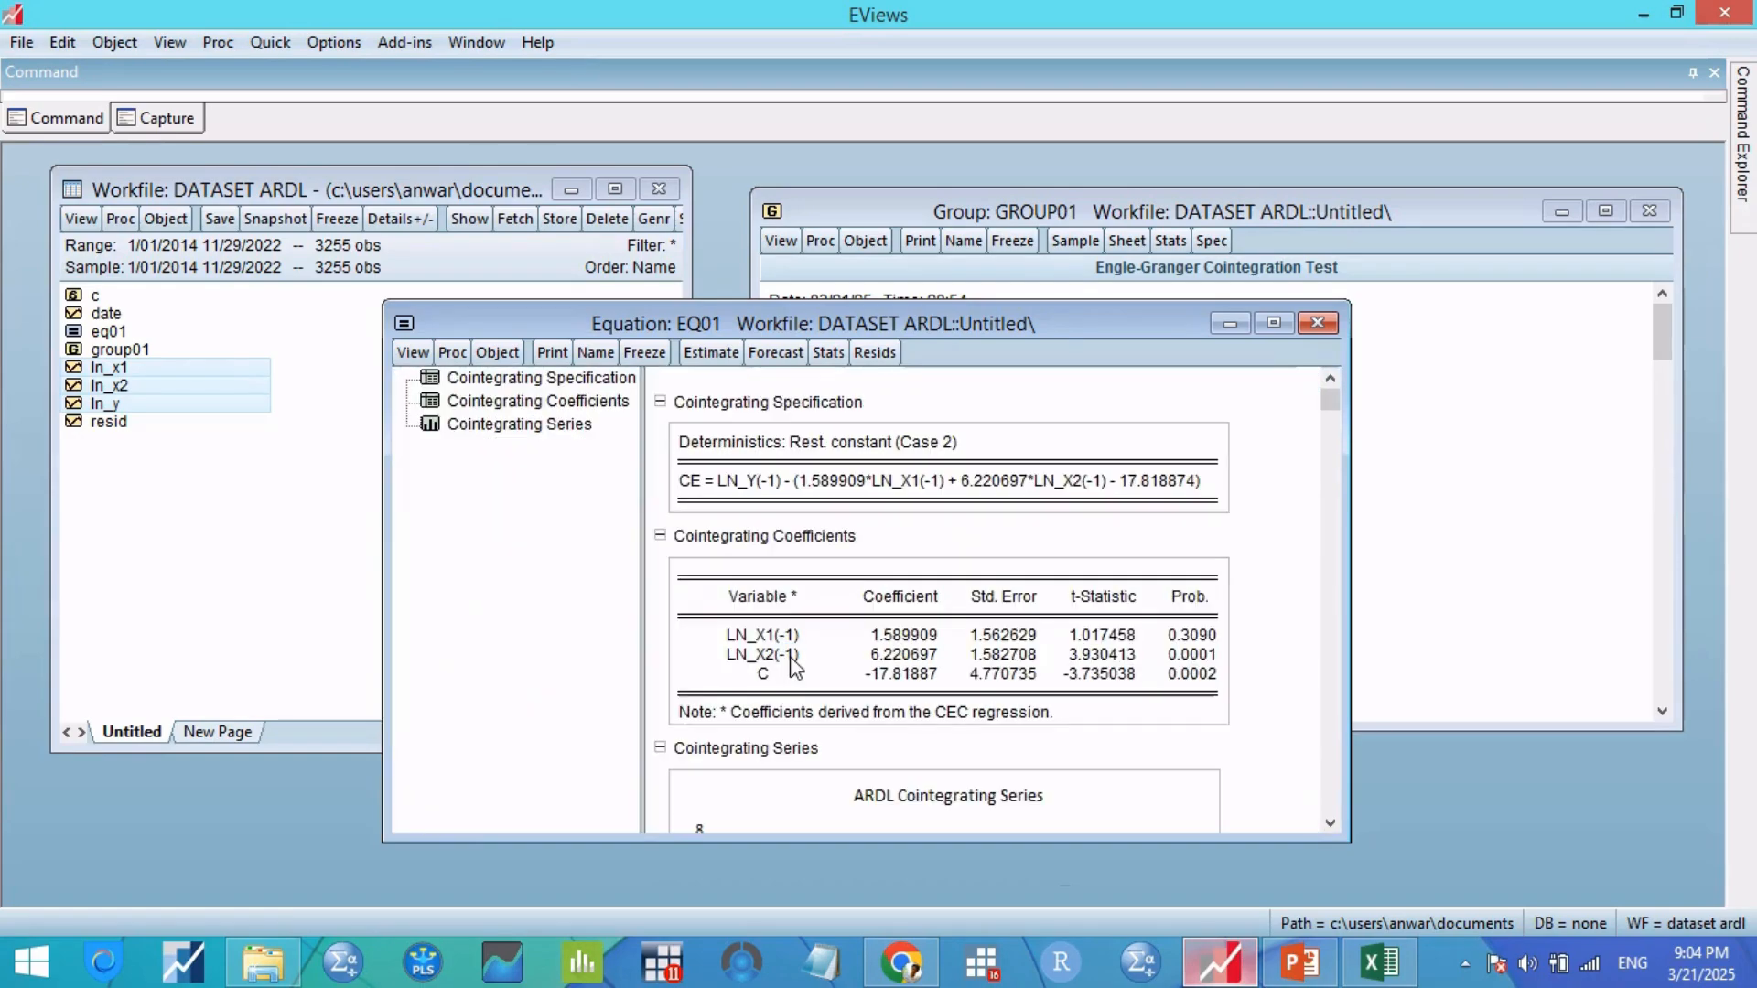
click(413, 354)
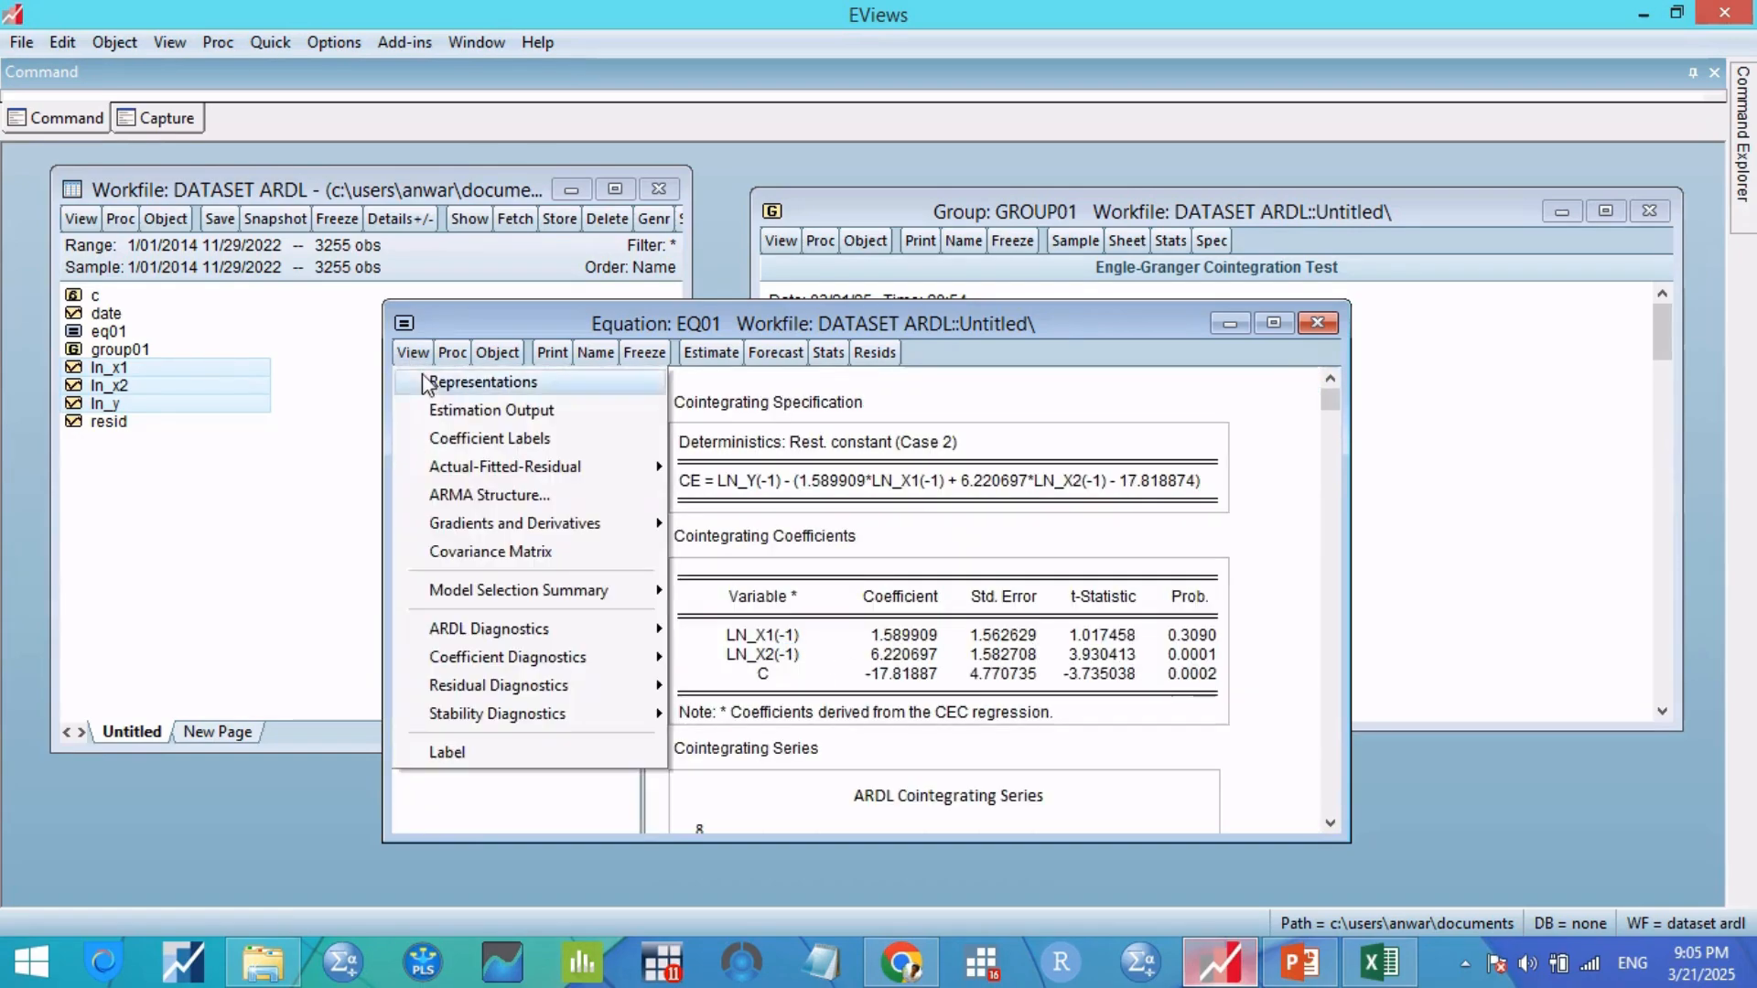
mouse_move(593, 633)
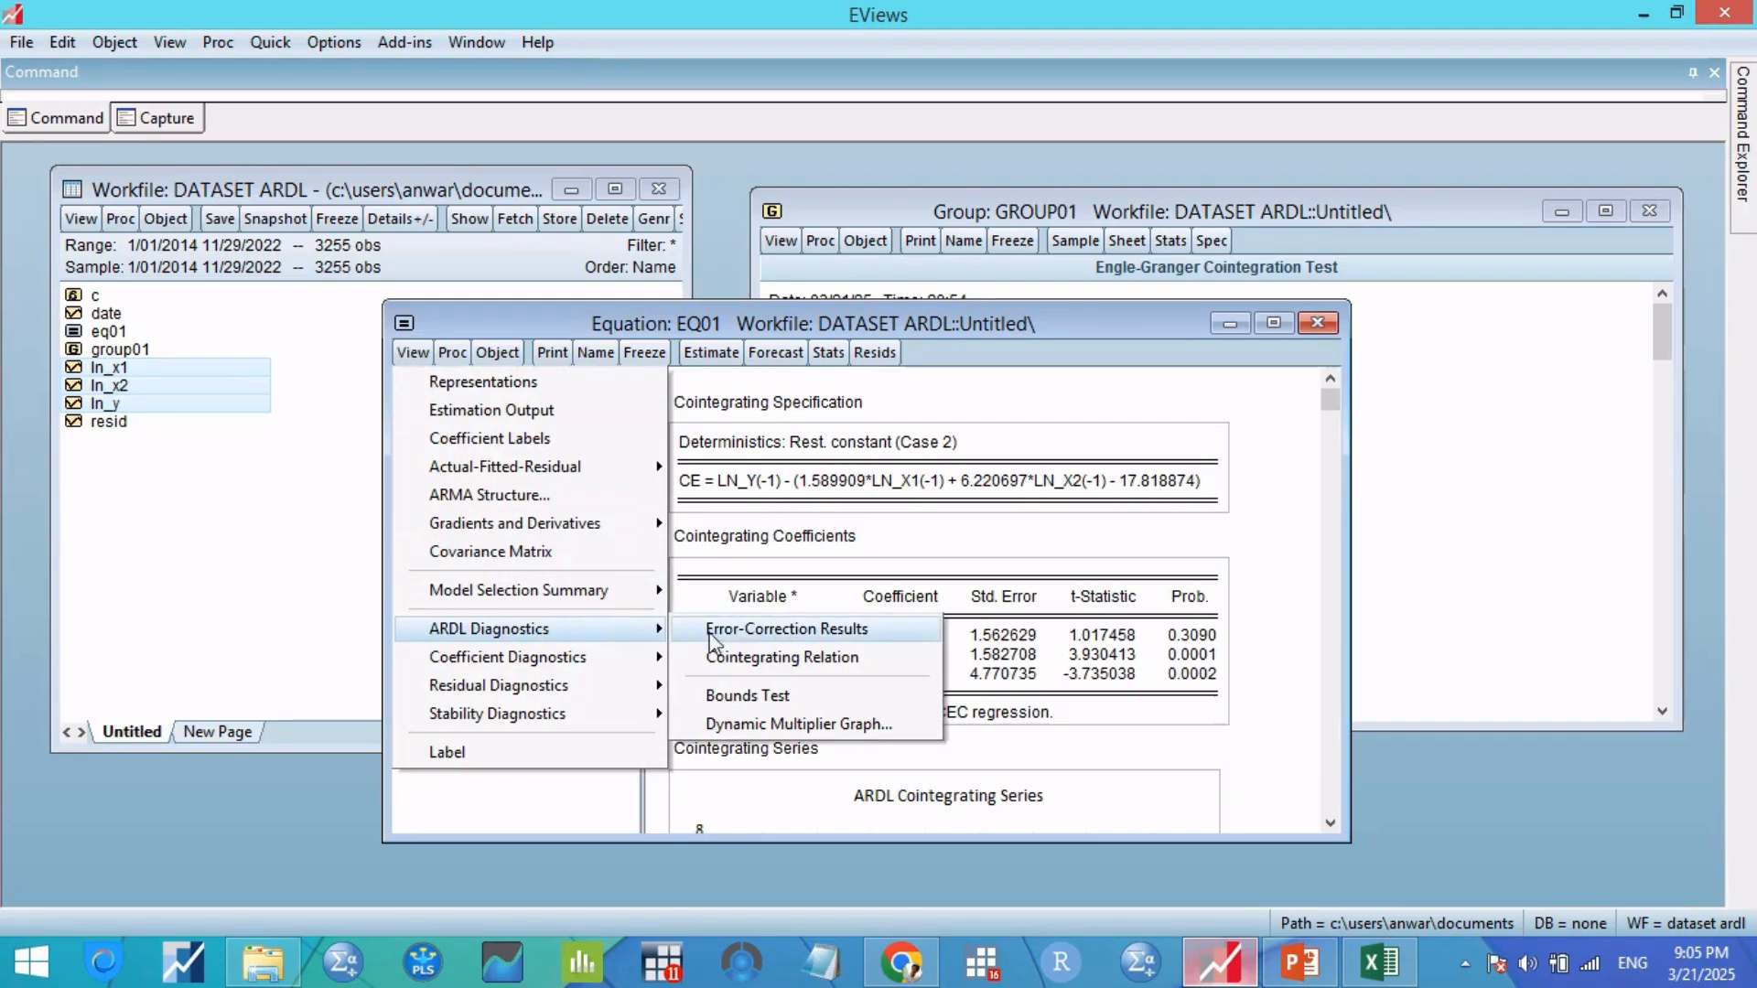
click(855, 662)
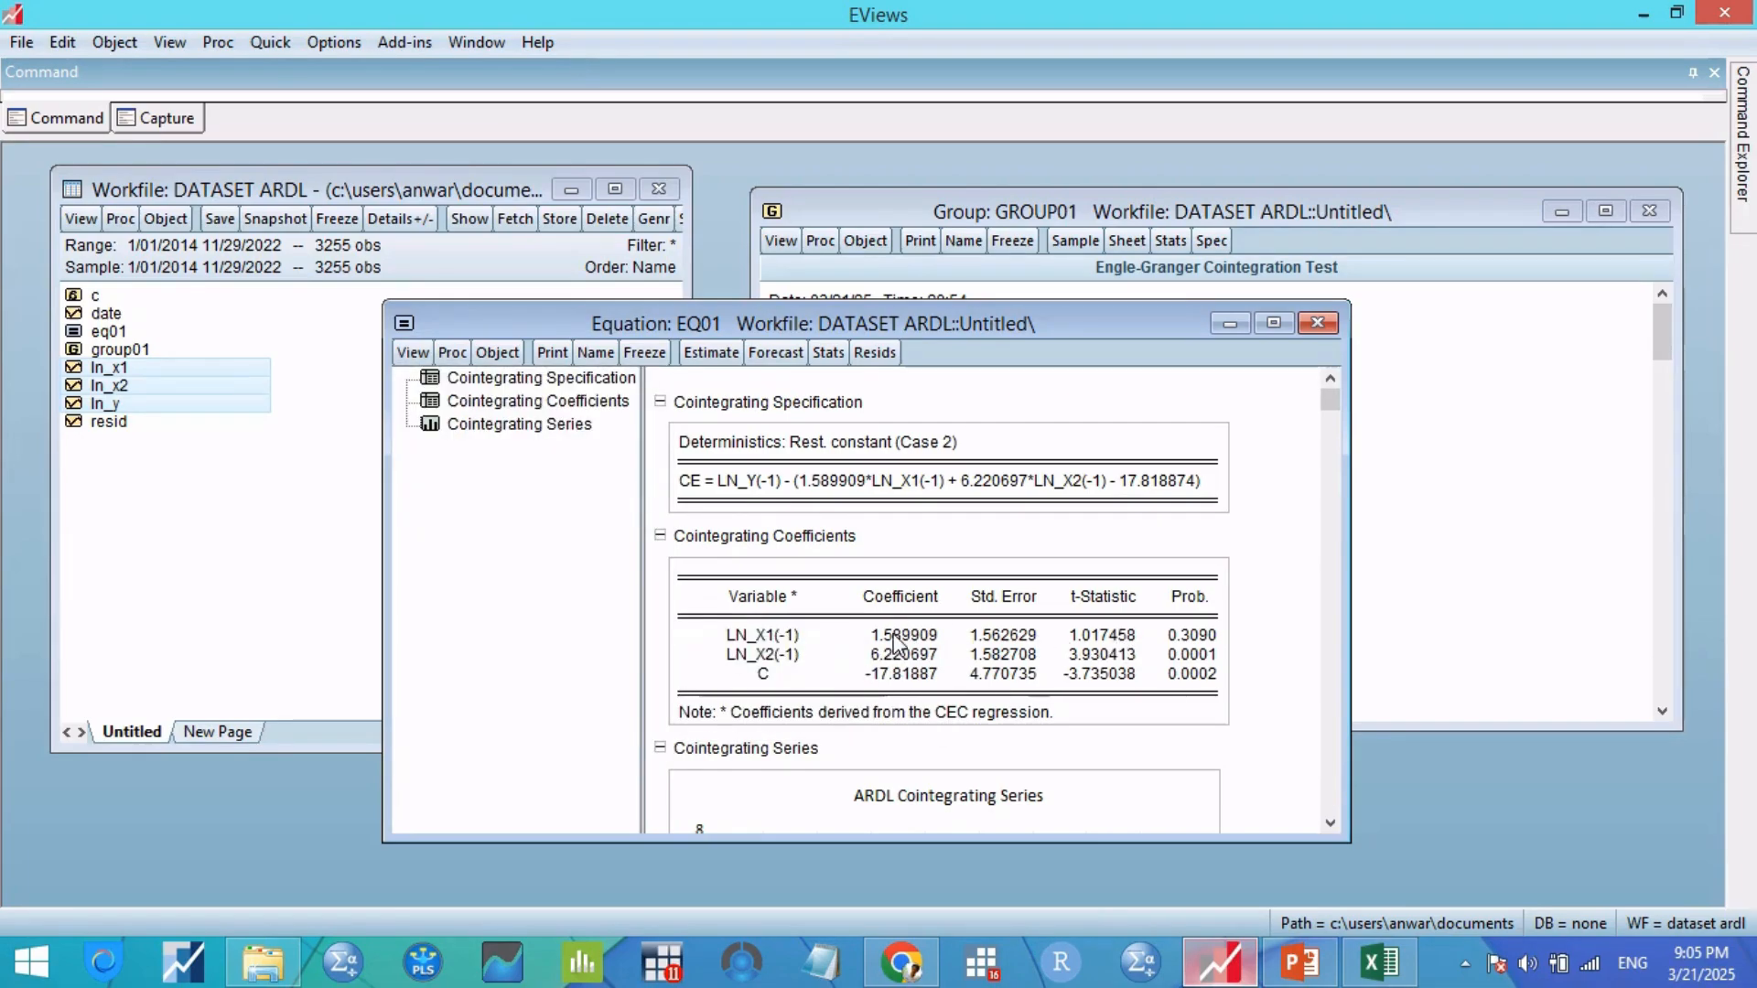
Step: Examine the long-run coefficients and probabilities in the Cointegrating Coefficients table and the ARDL Cointegrating Series graph
click(894, 636)
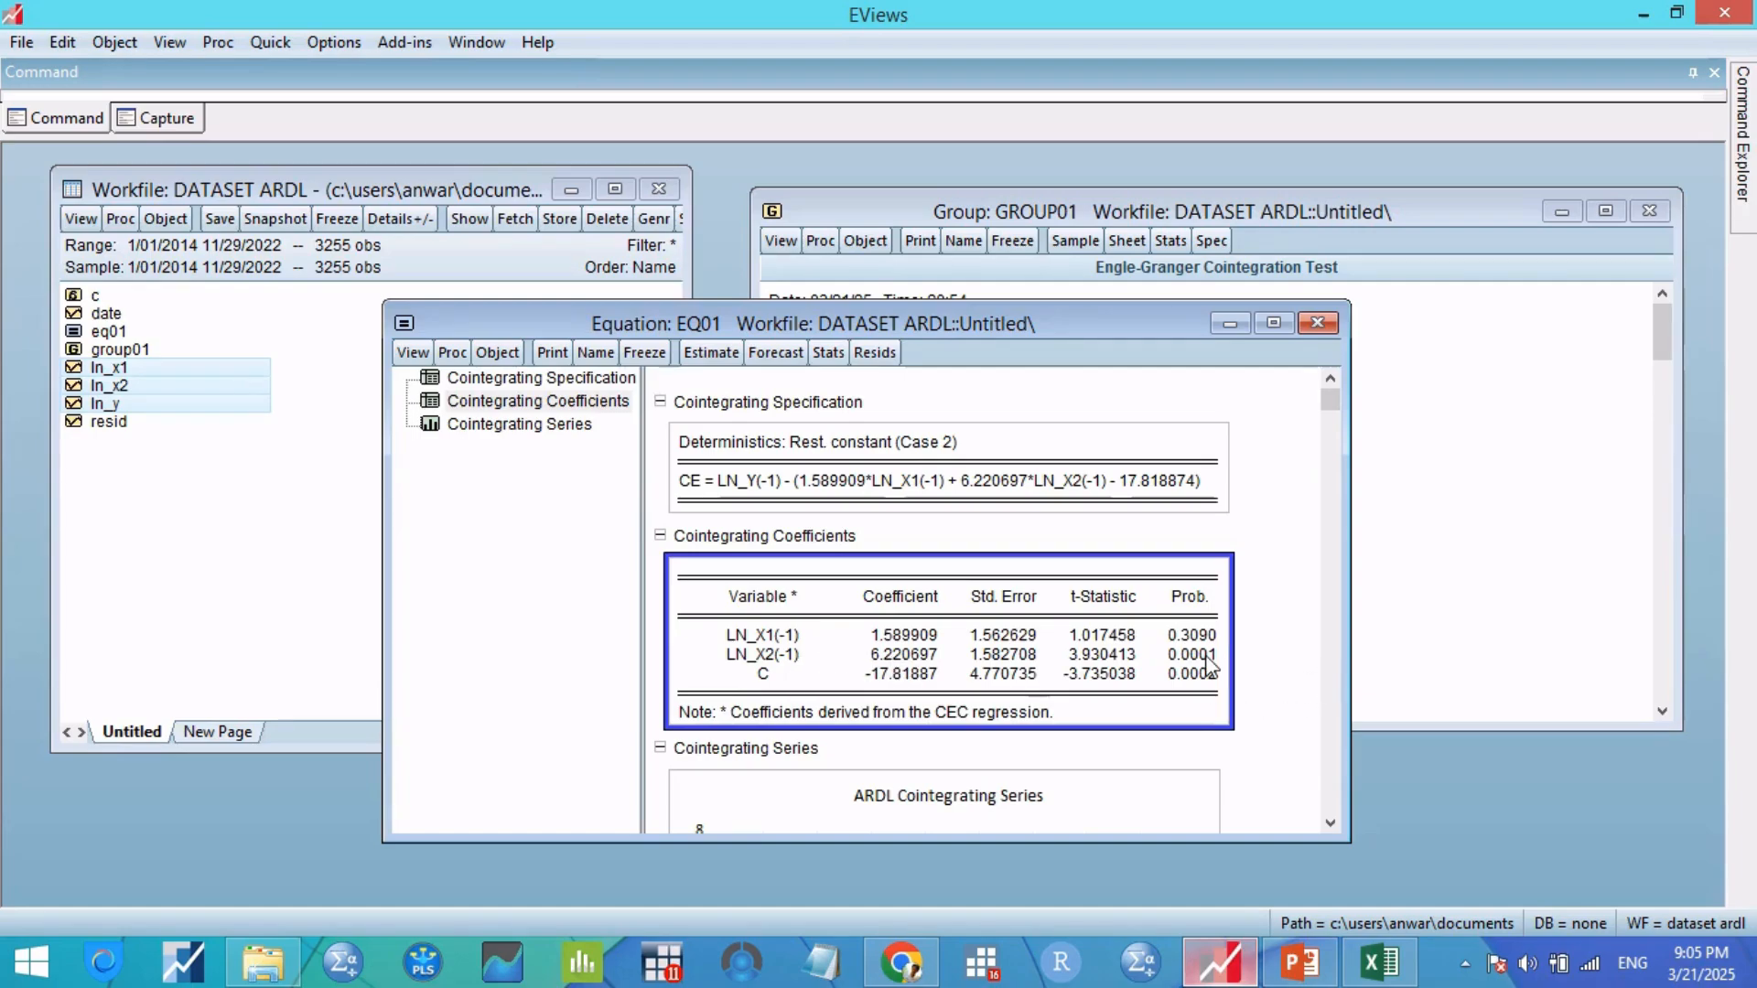
scroll(1211, 661, down, 7)
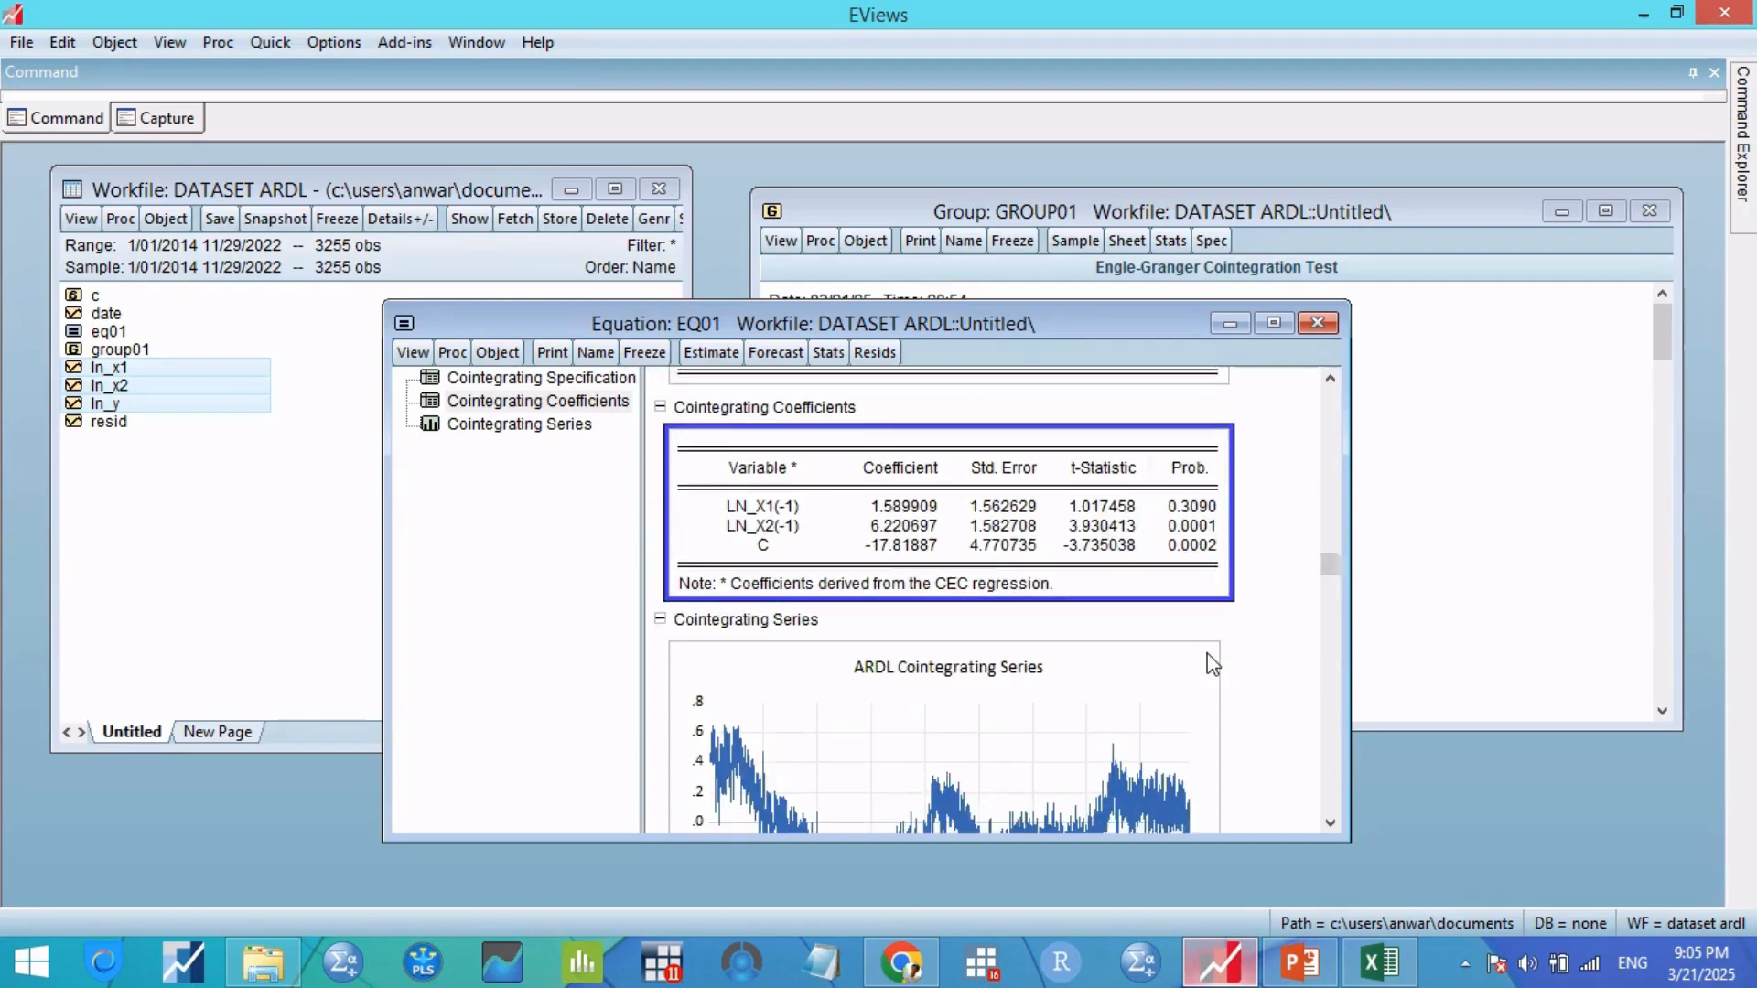
scroll(940, 682, down, 1)
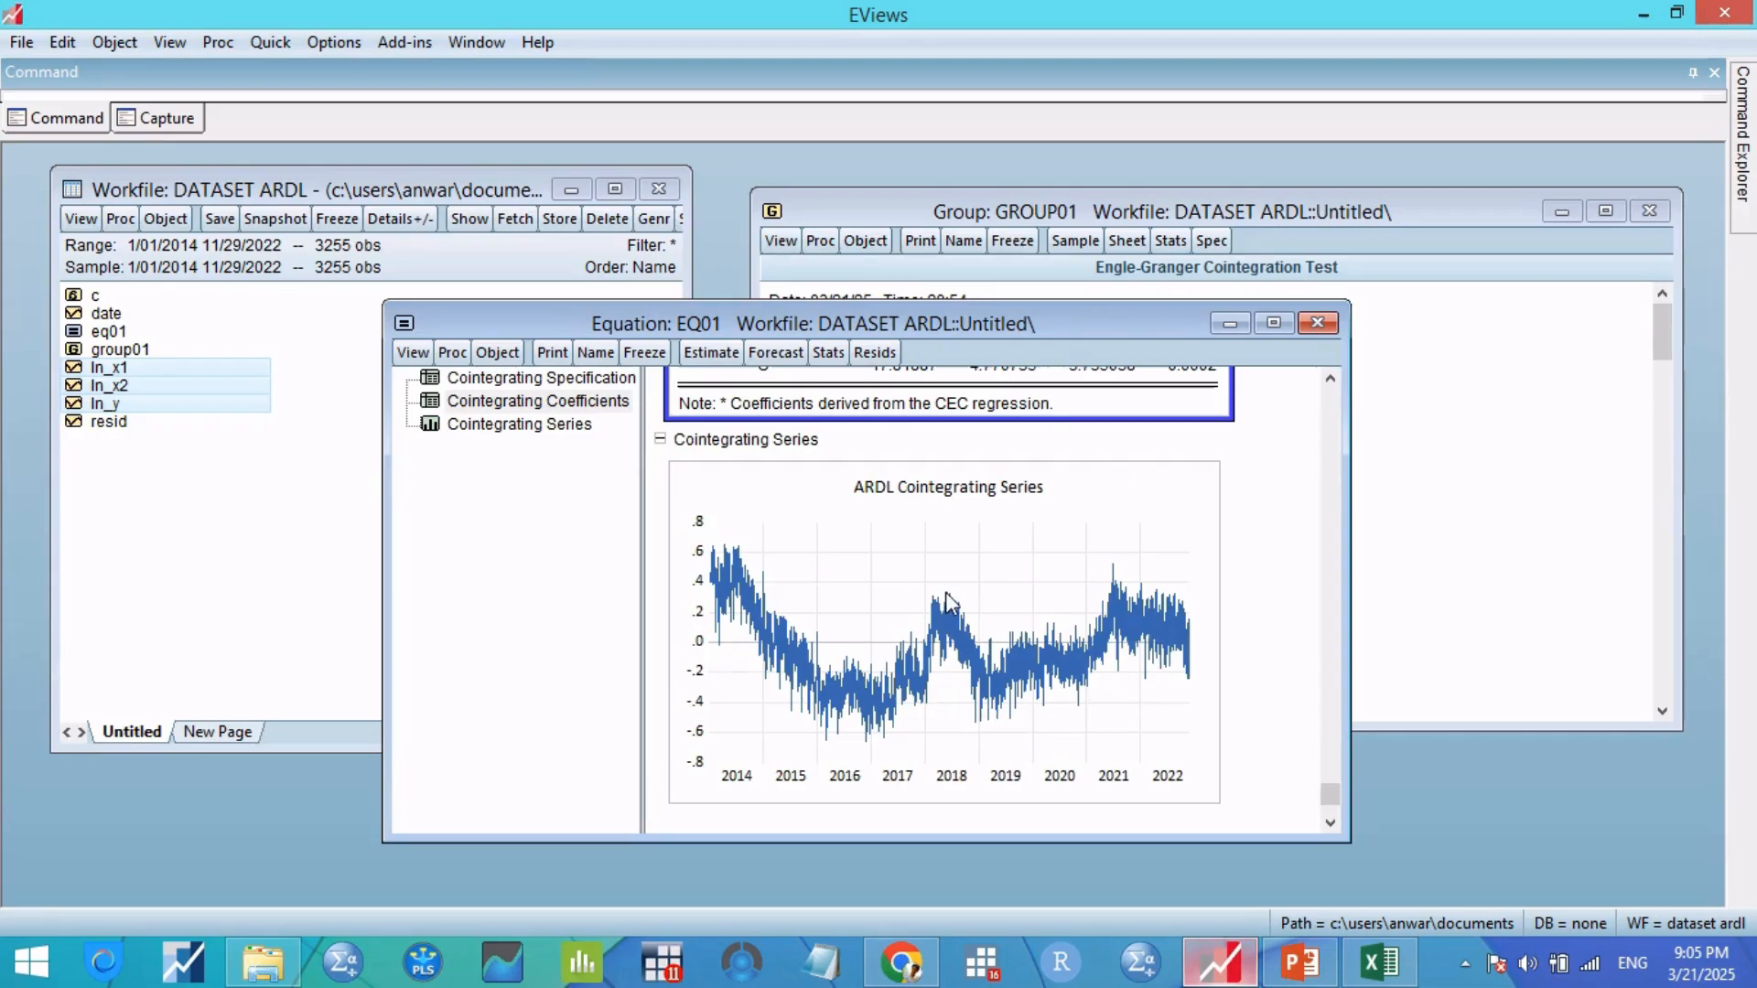
scroll(944, 651, up, 1)
scroll(943, 650, up, 3)
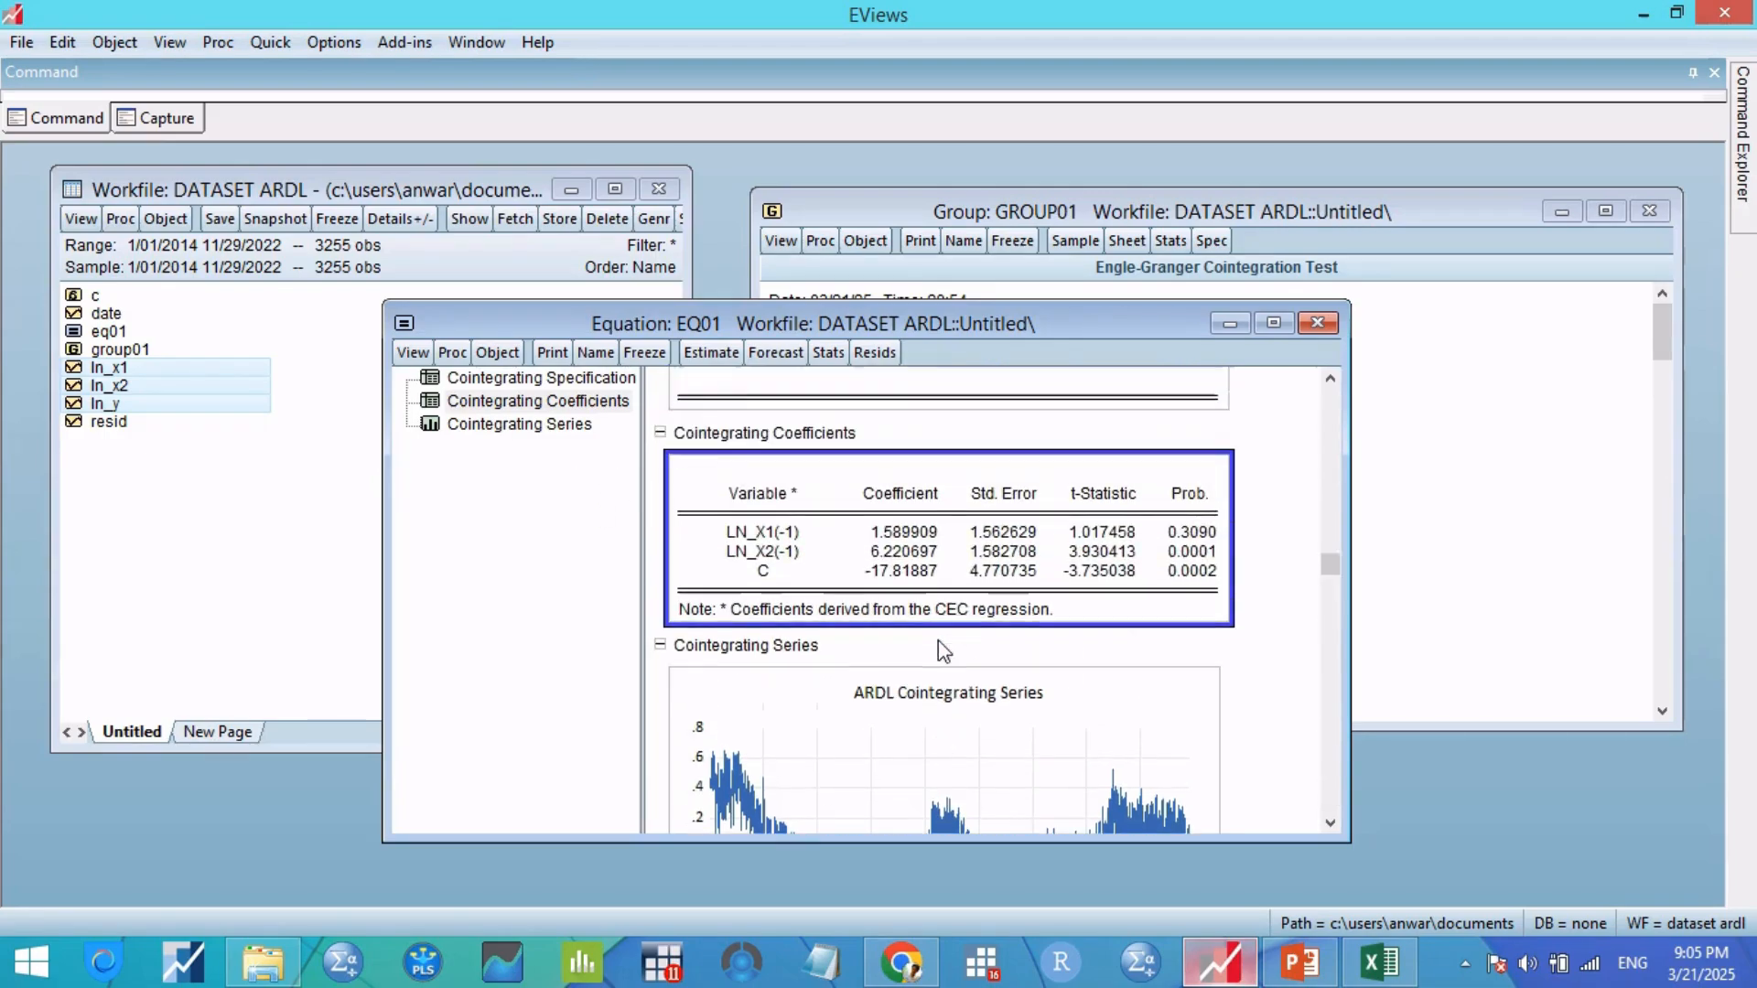
Step: Switch to PowerPoint and check the "ARDL Robust" and "Stabilitas Model" bullets, undoing any accidental text move
click(1303, 965)
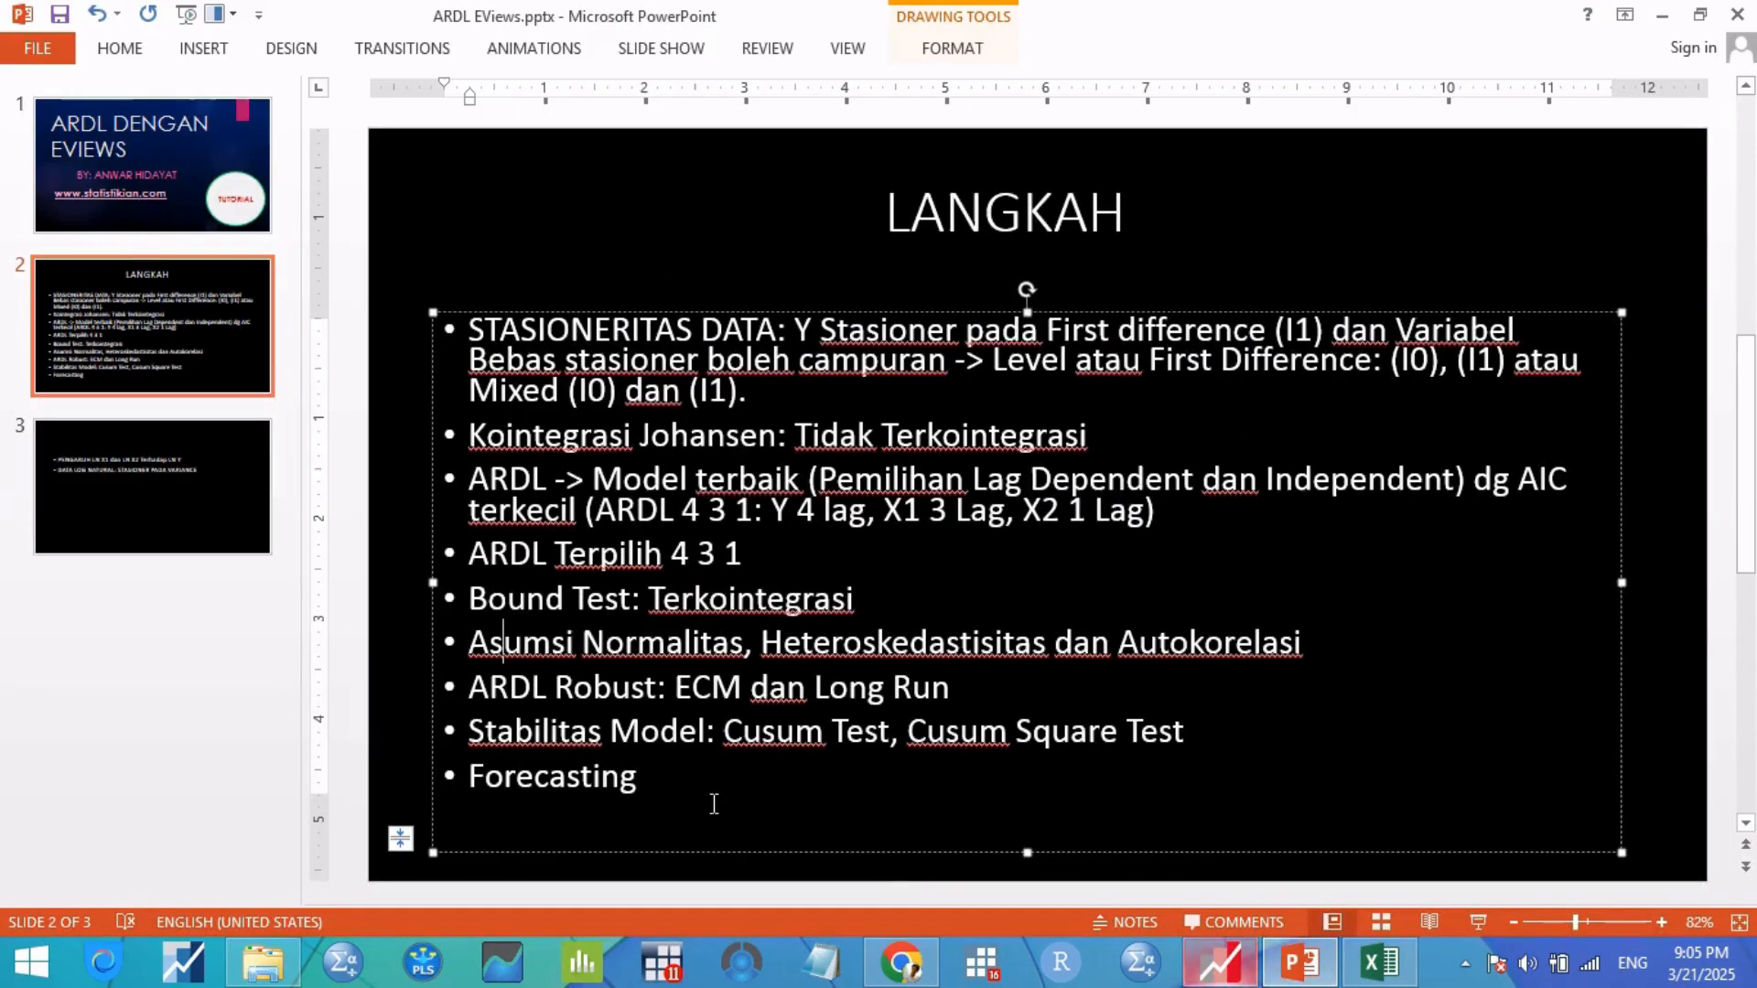
click(770, 686)
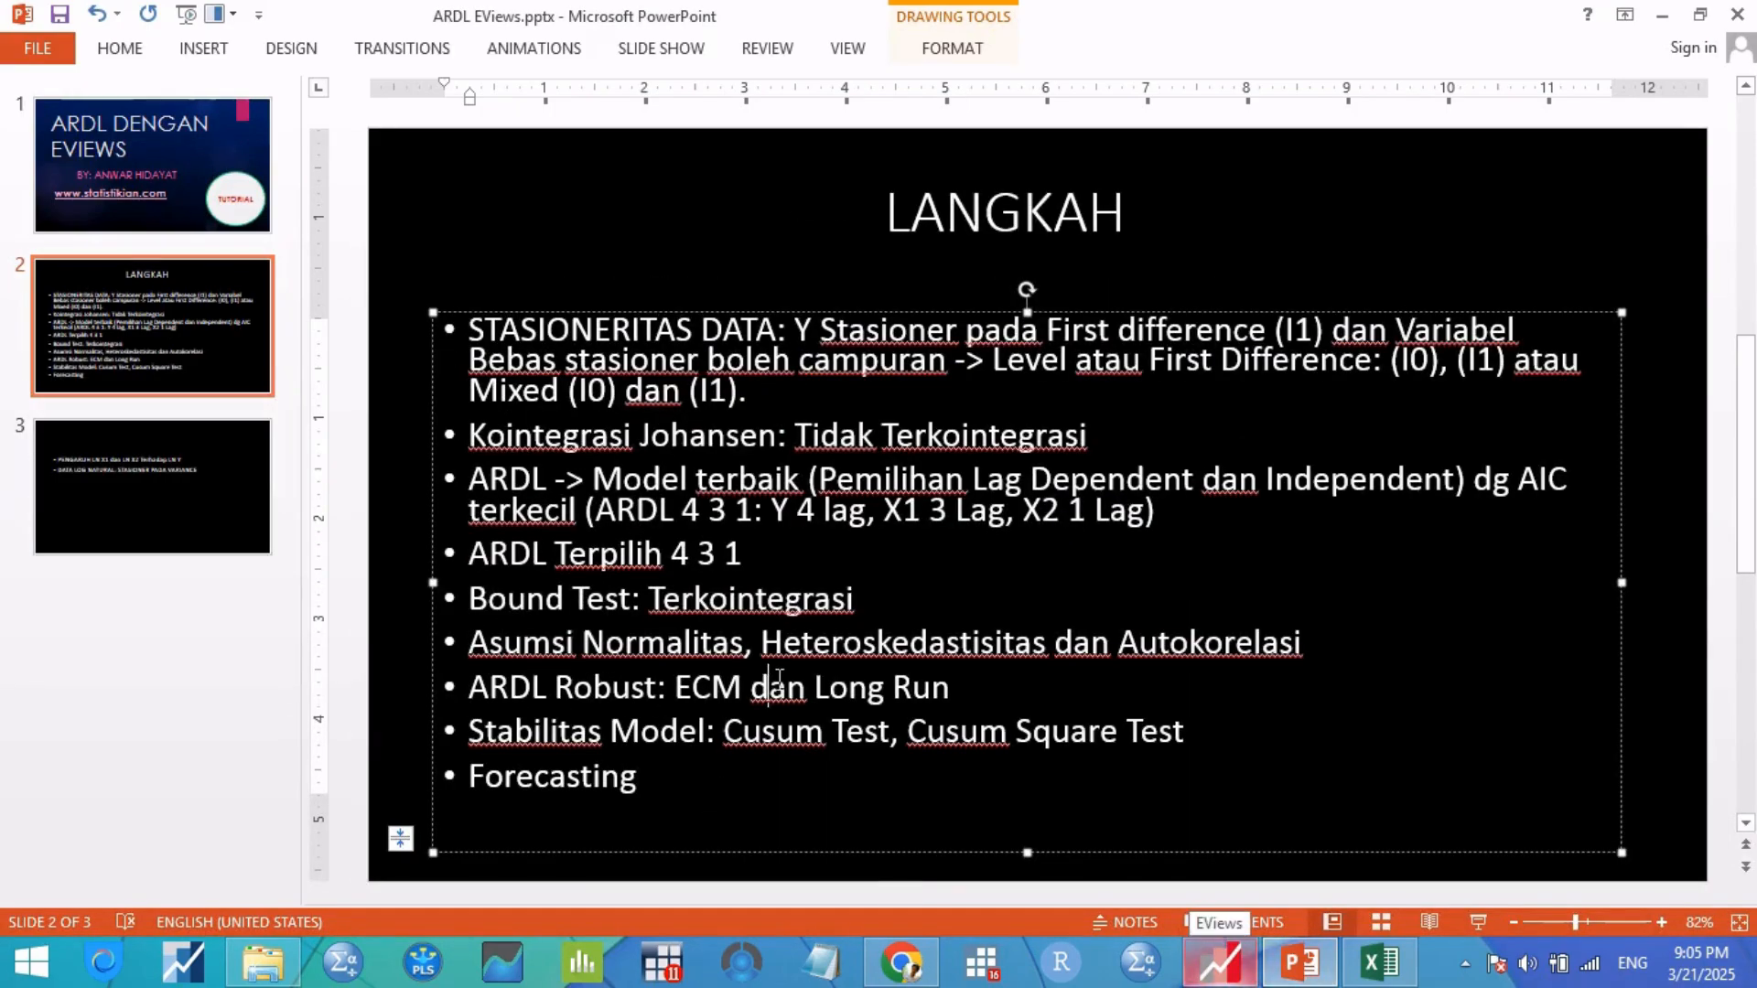
drag(676, 693, 884, 694)
drag(893, 693, 921, 696)
click(935, 697)
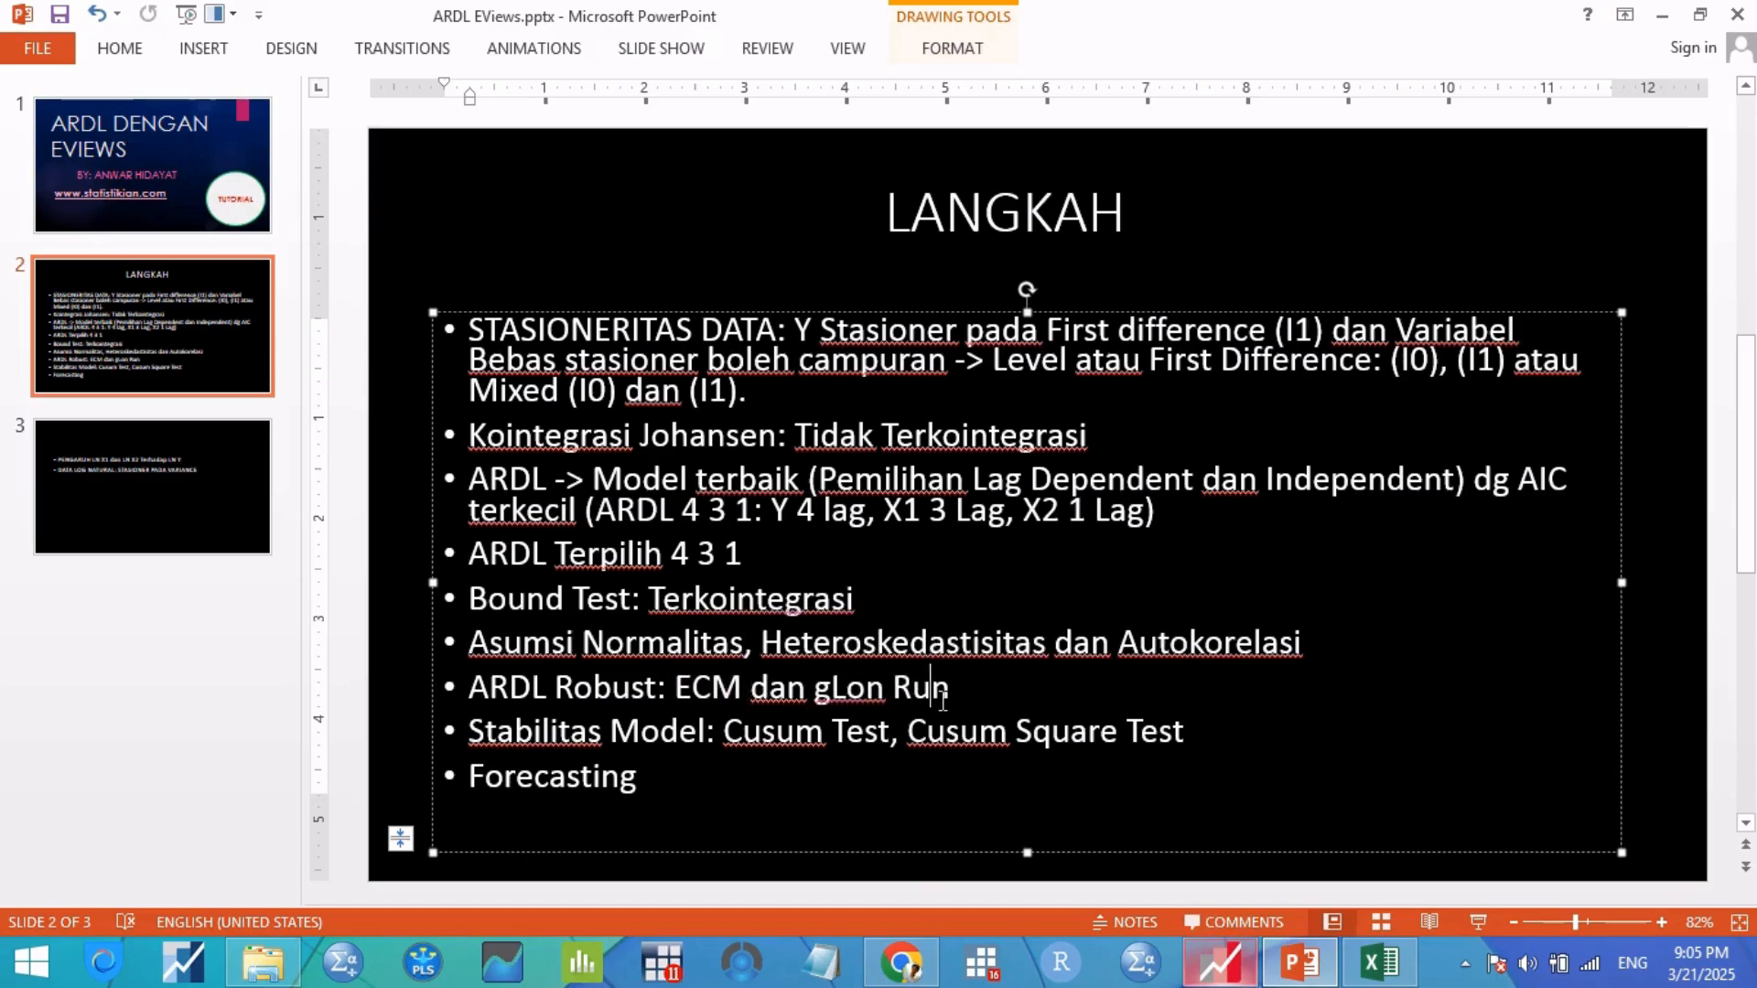
key(ctrl+z)
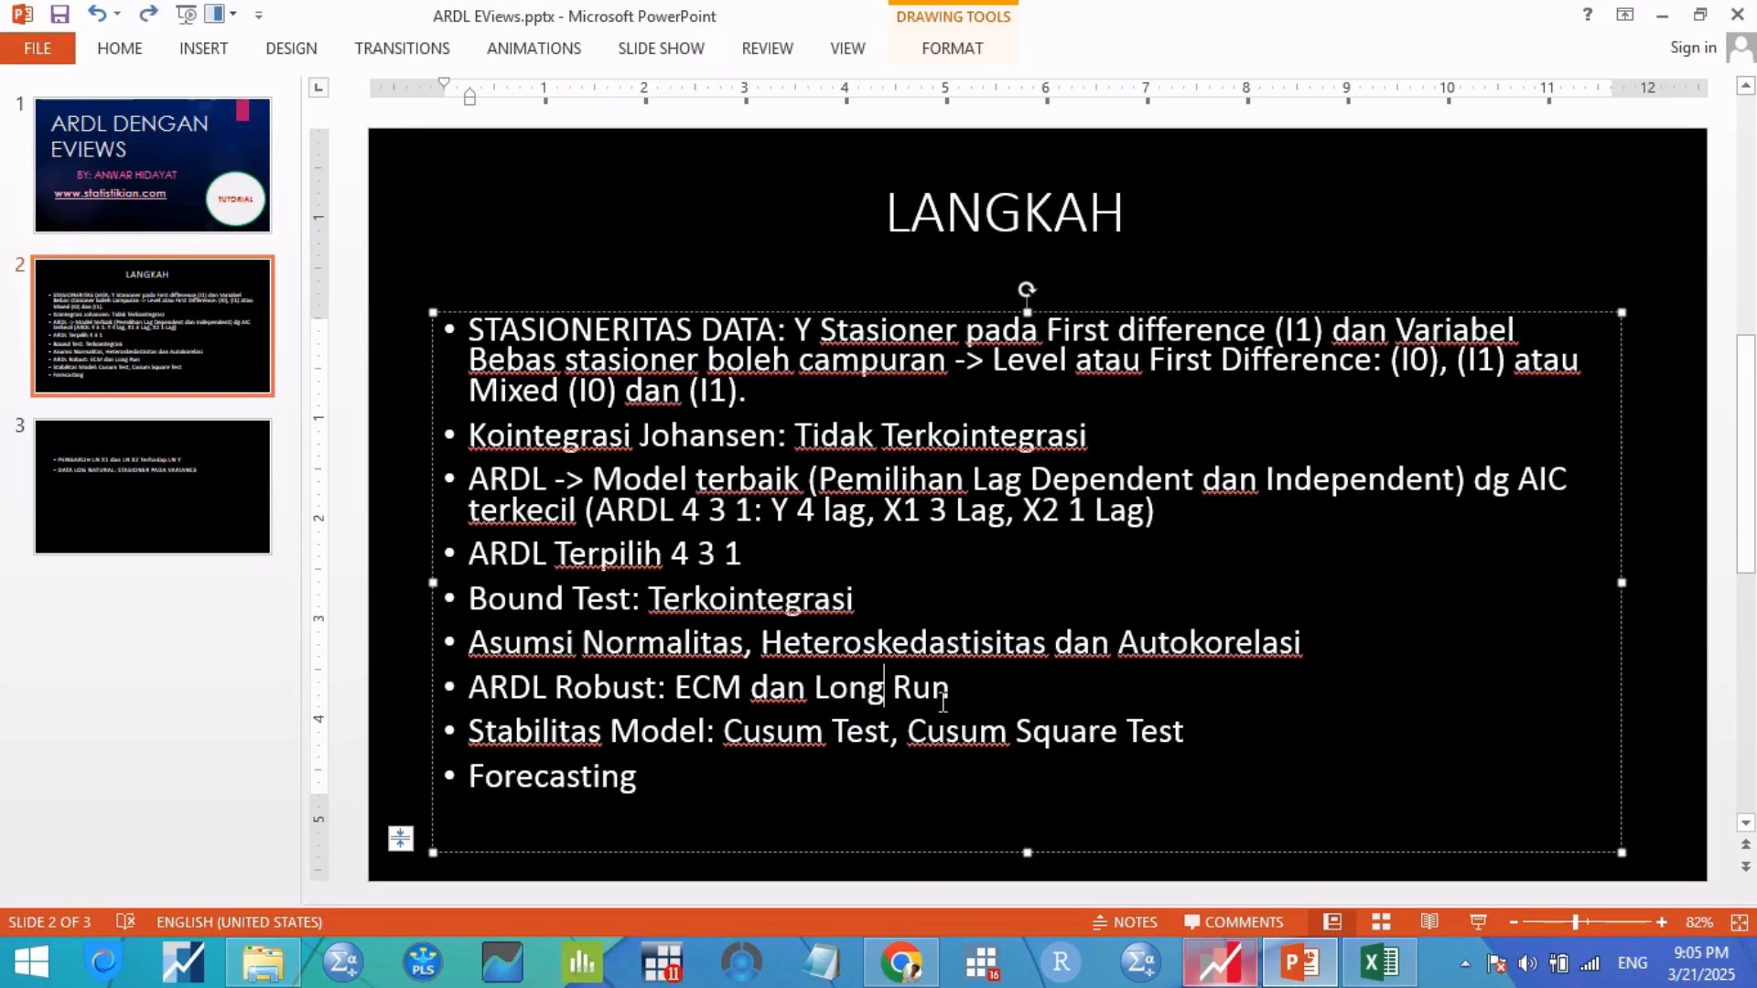
click(993, 687)
click(802, 732)
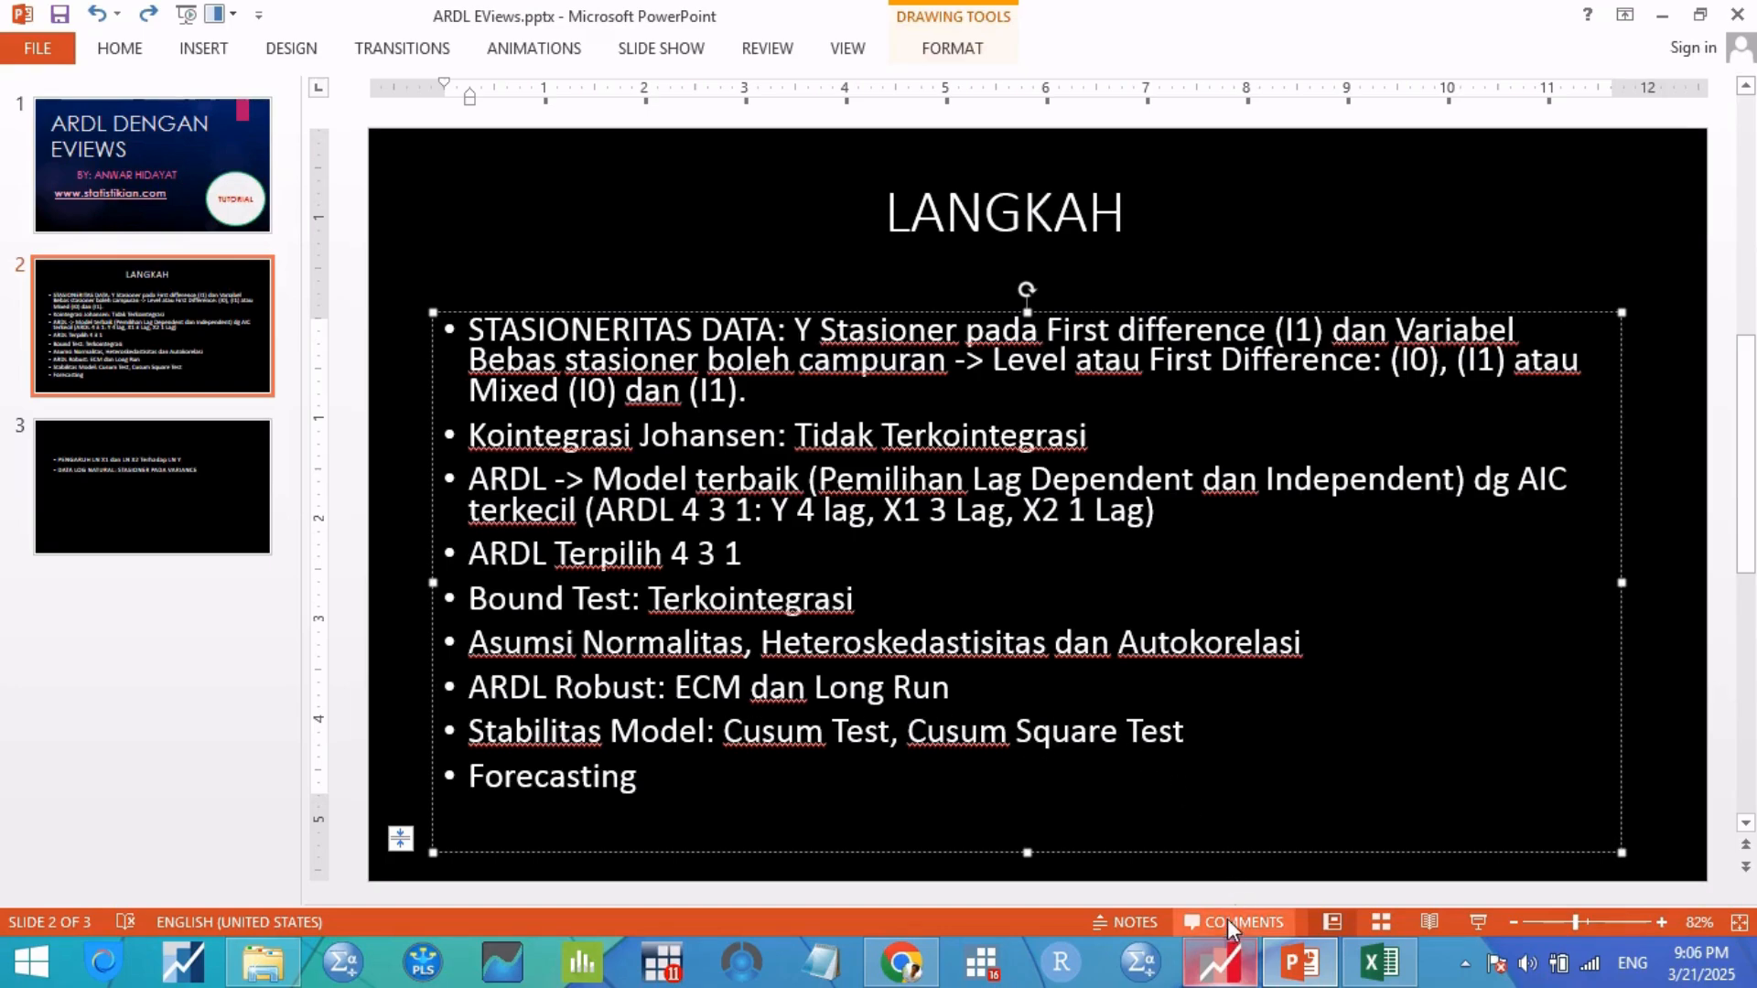
Step: Return to EViews and run the CUSUM Test on eq01 through its recursive estimates
click(1220, 961)
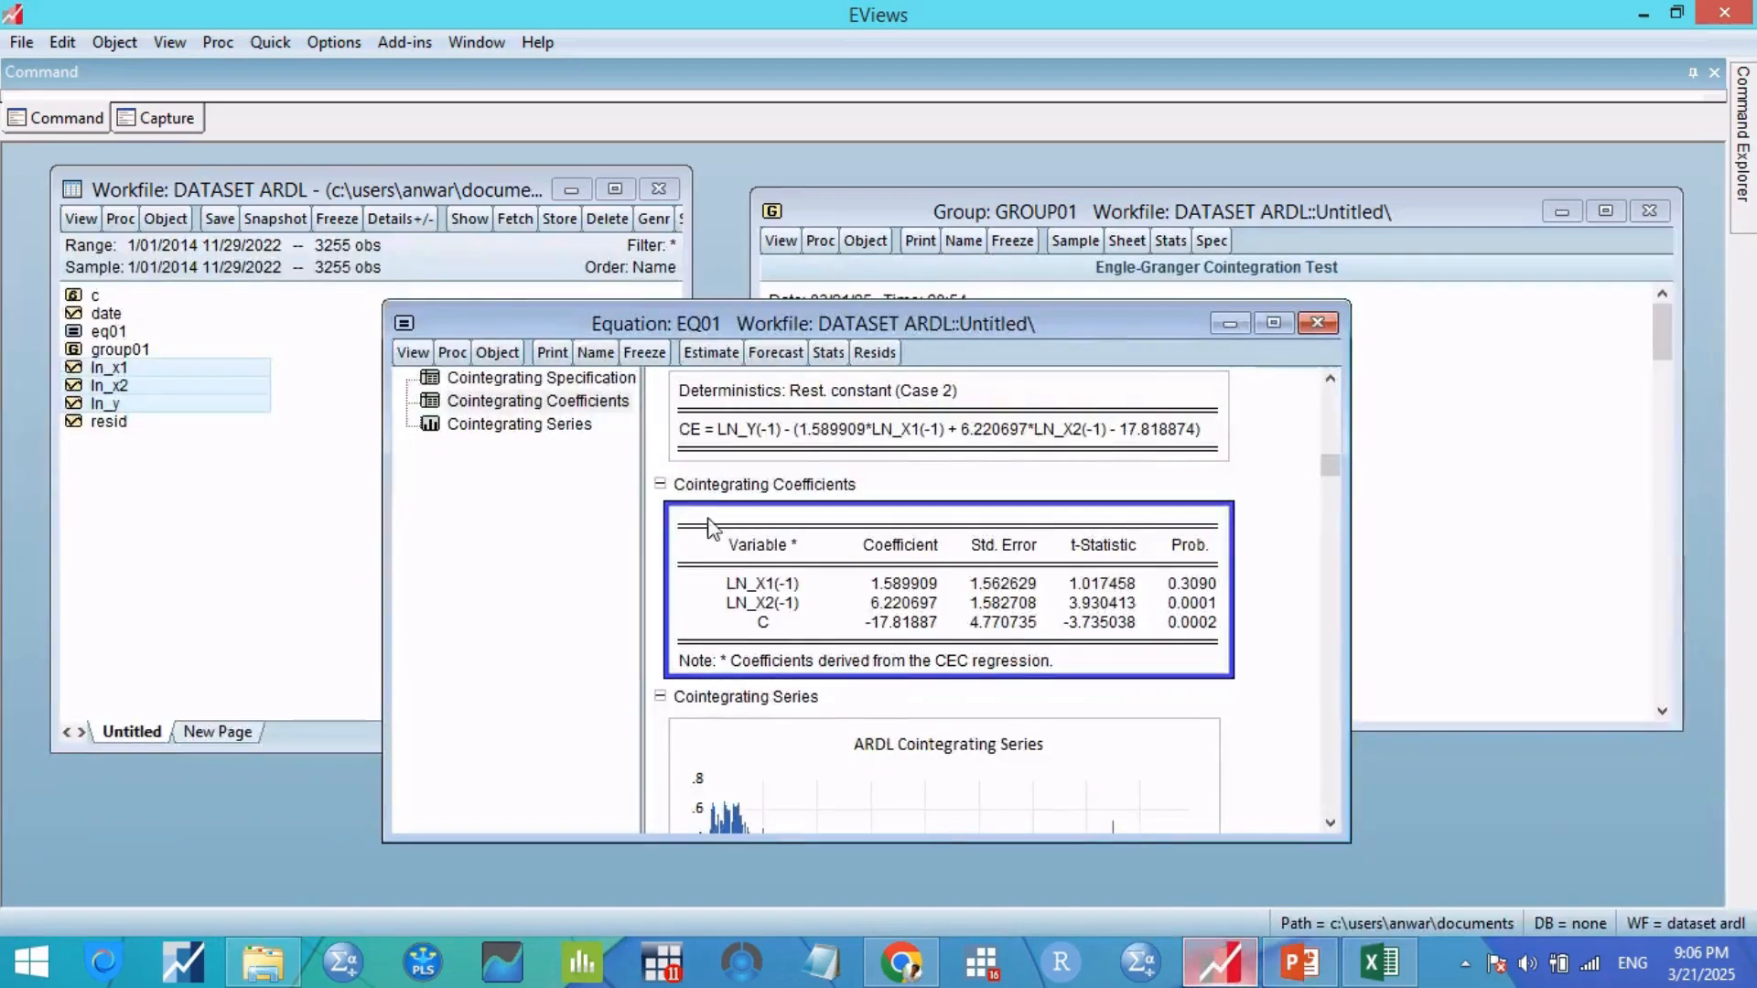
click(412, 352)
mouse_move(639, 722)
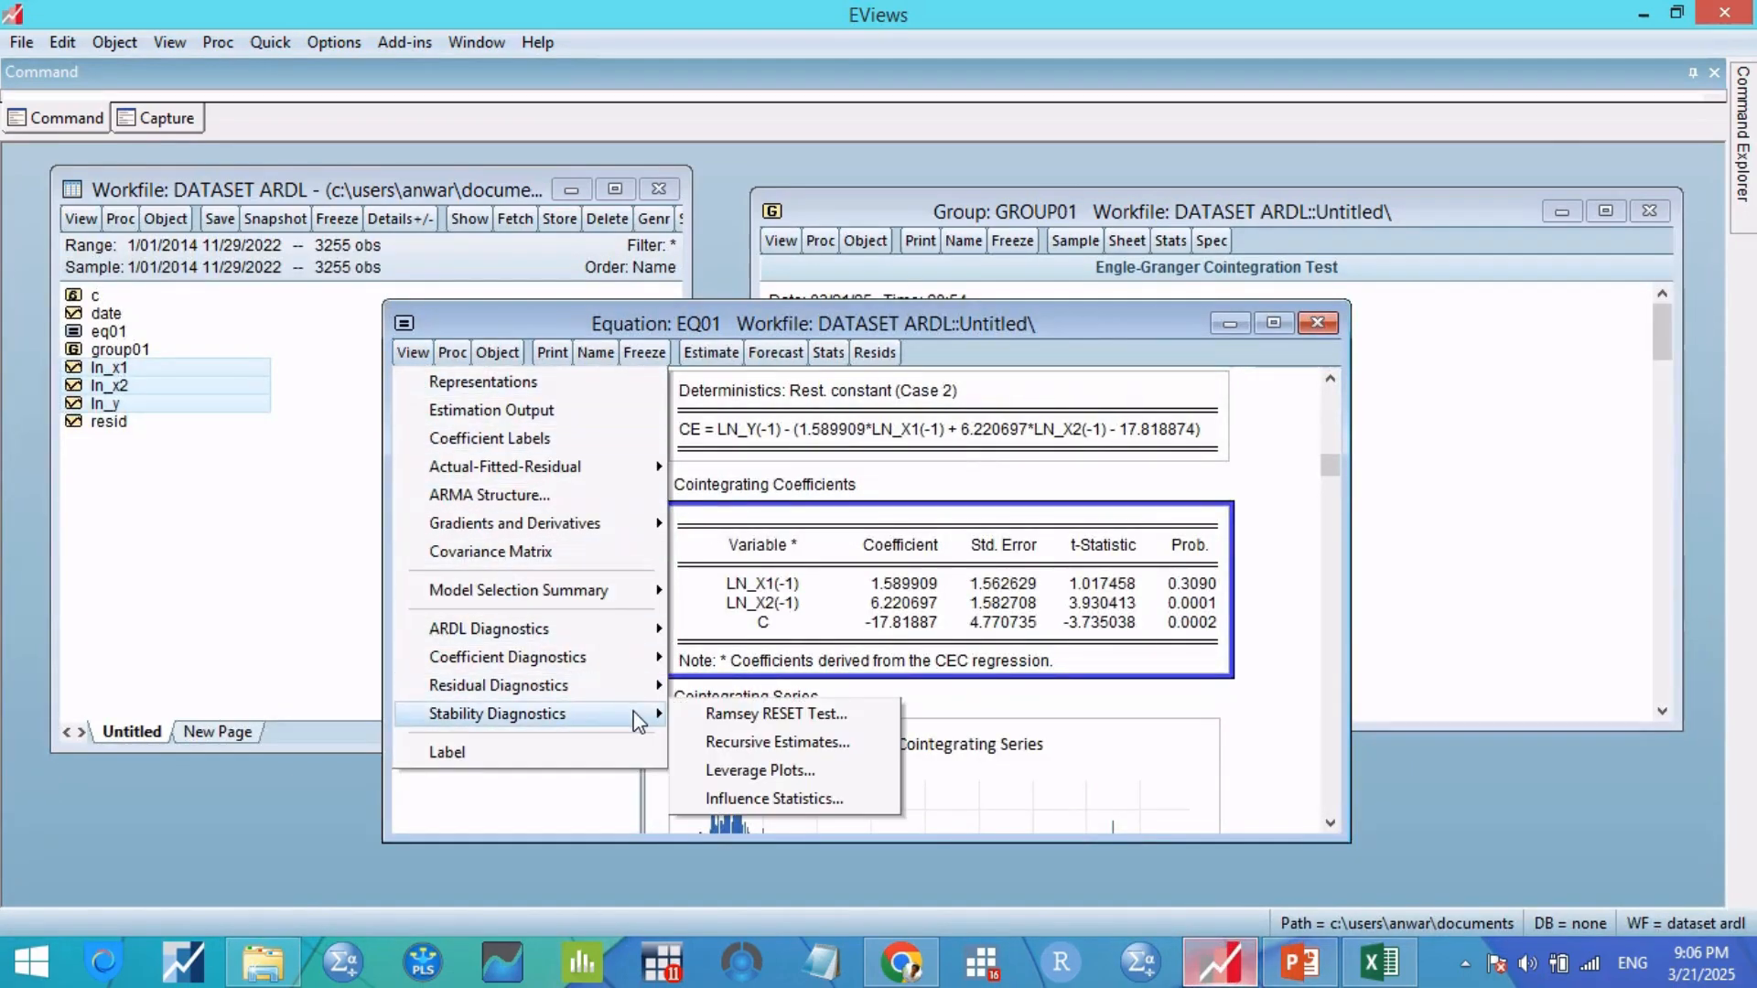
click(786, 746)
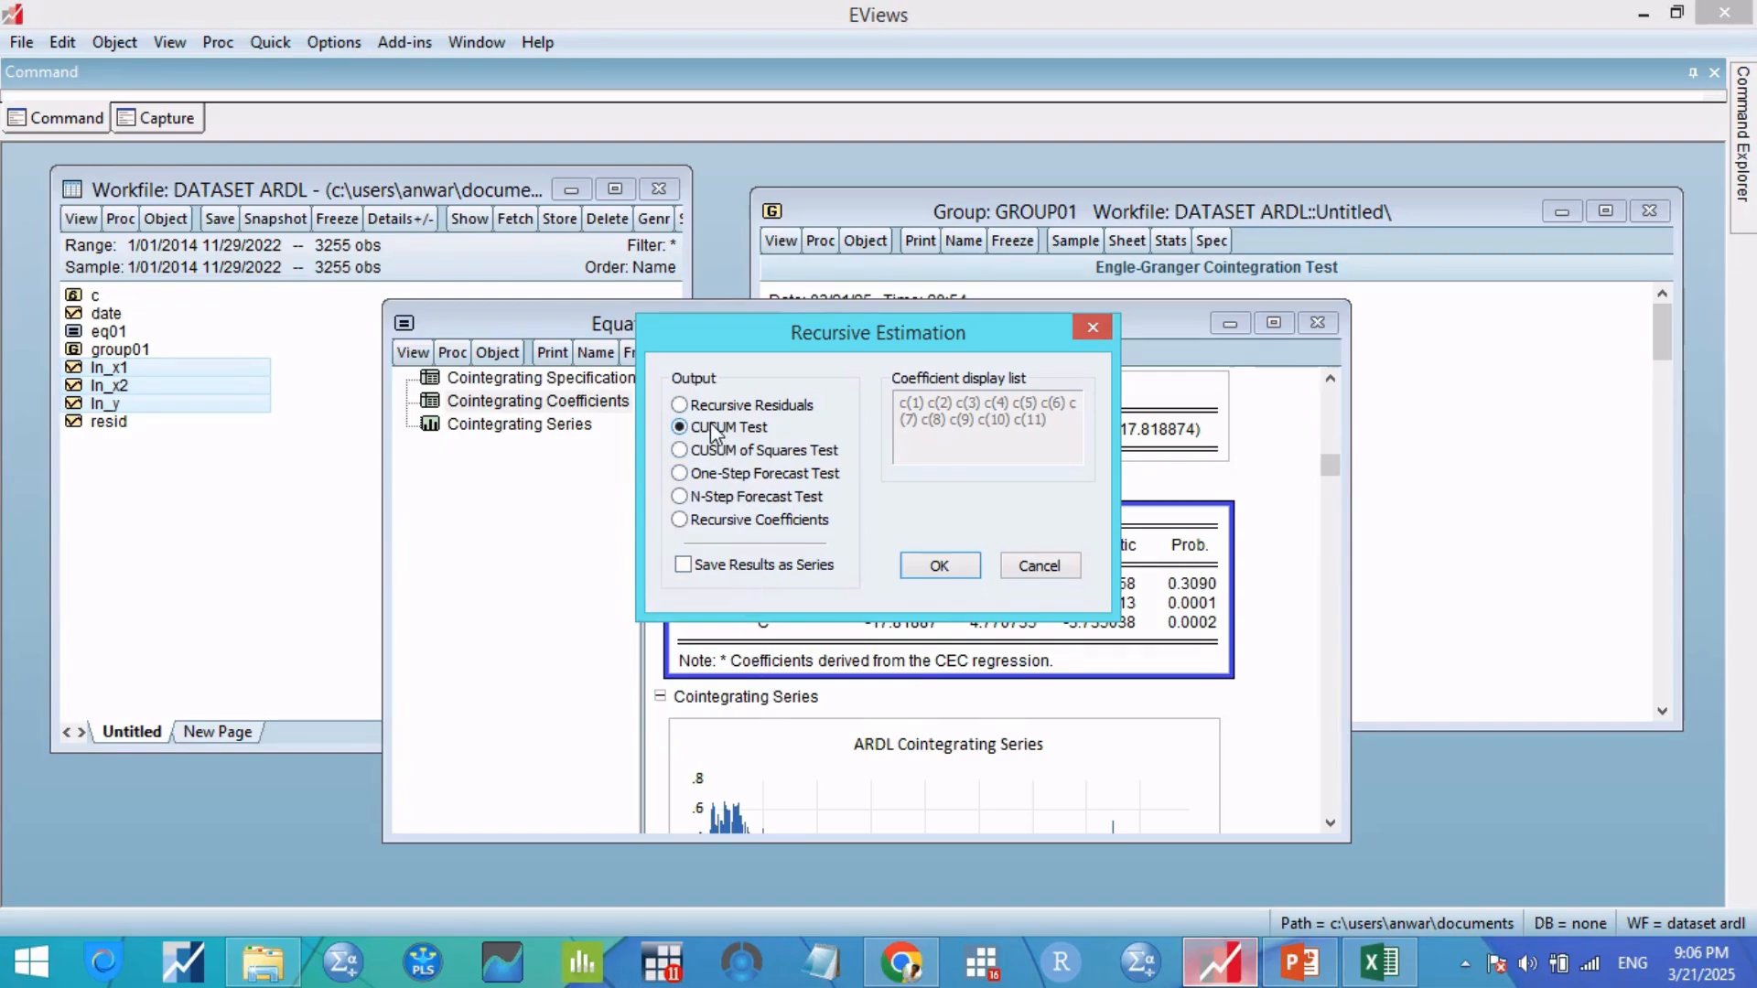
click(911, 566)
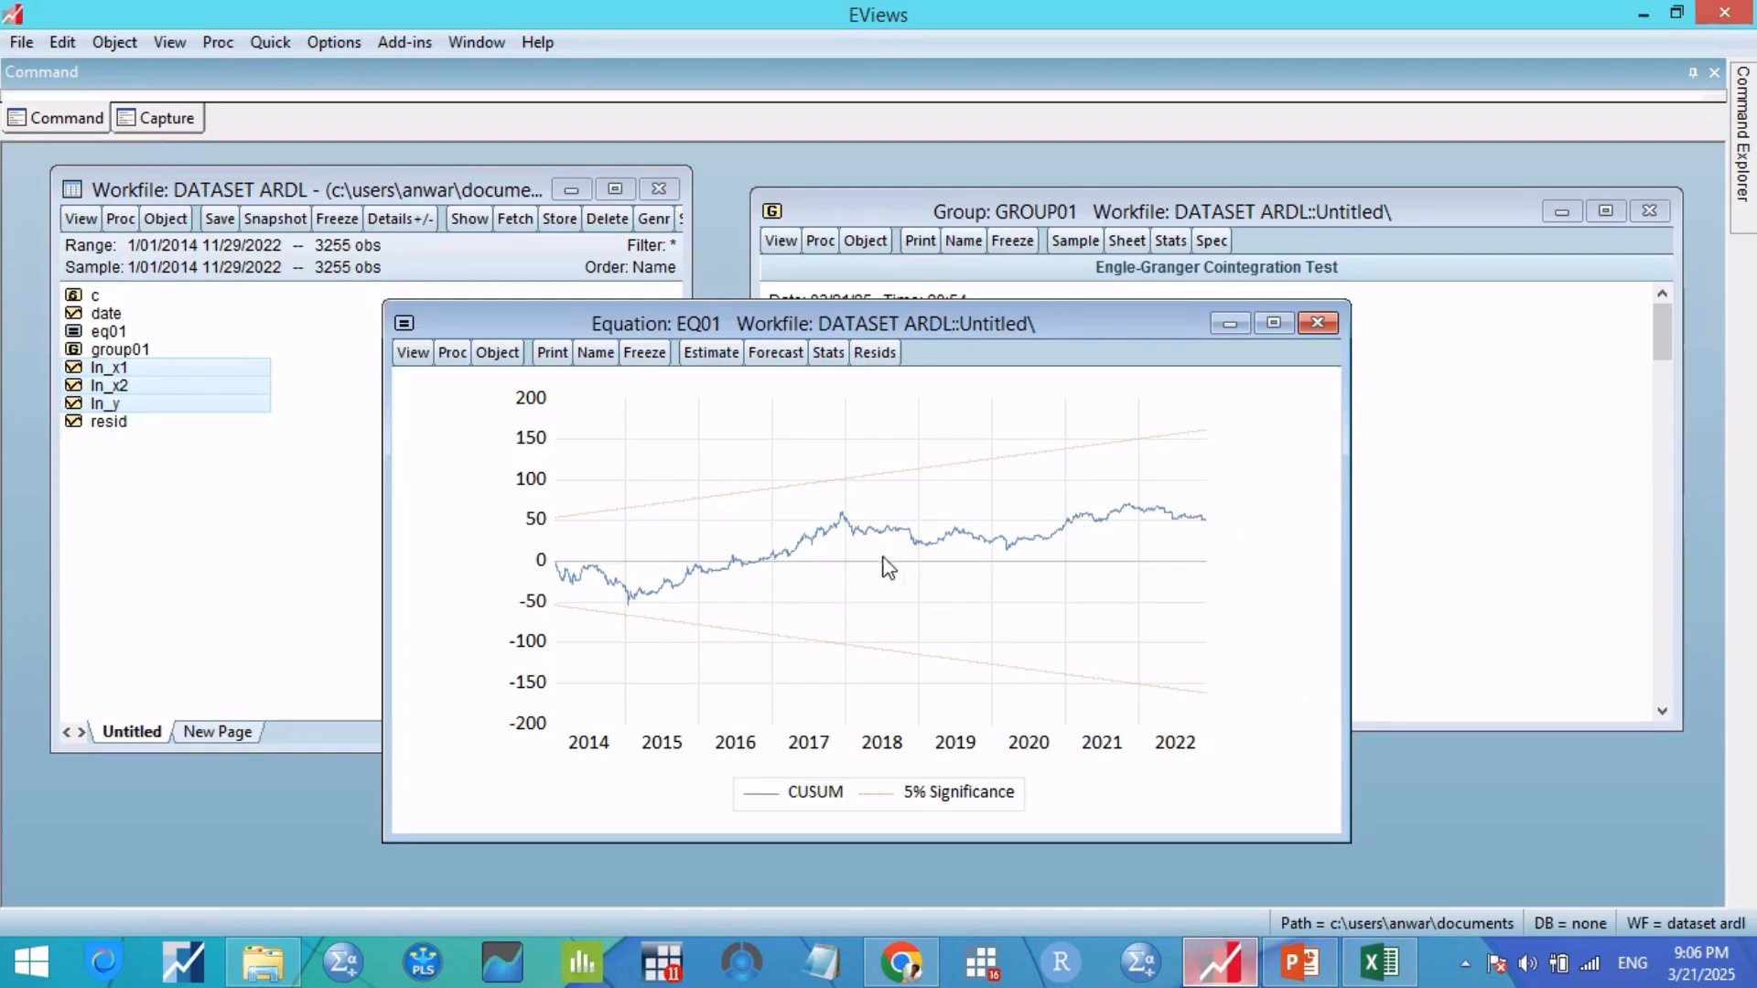
Step: Run the CUSUM of Squares Test on eq01 and inspect the plotted line against the 5% significance bounds
click(400, 355)
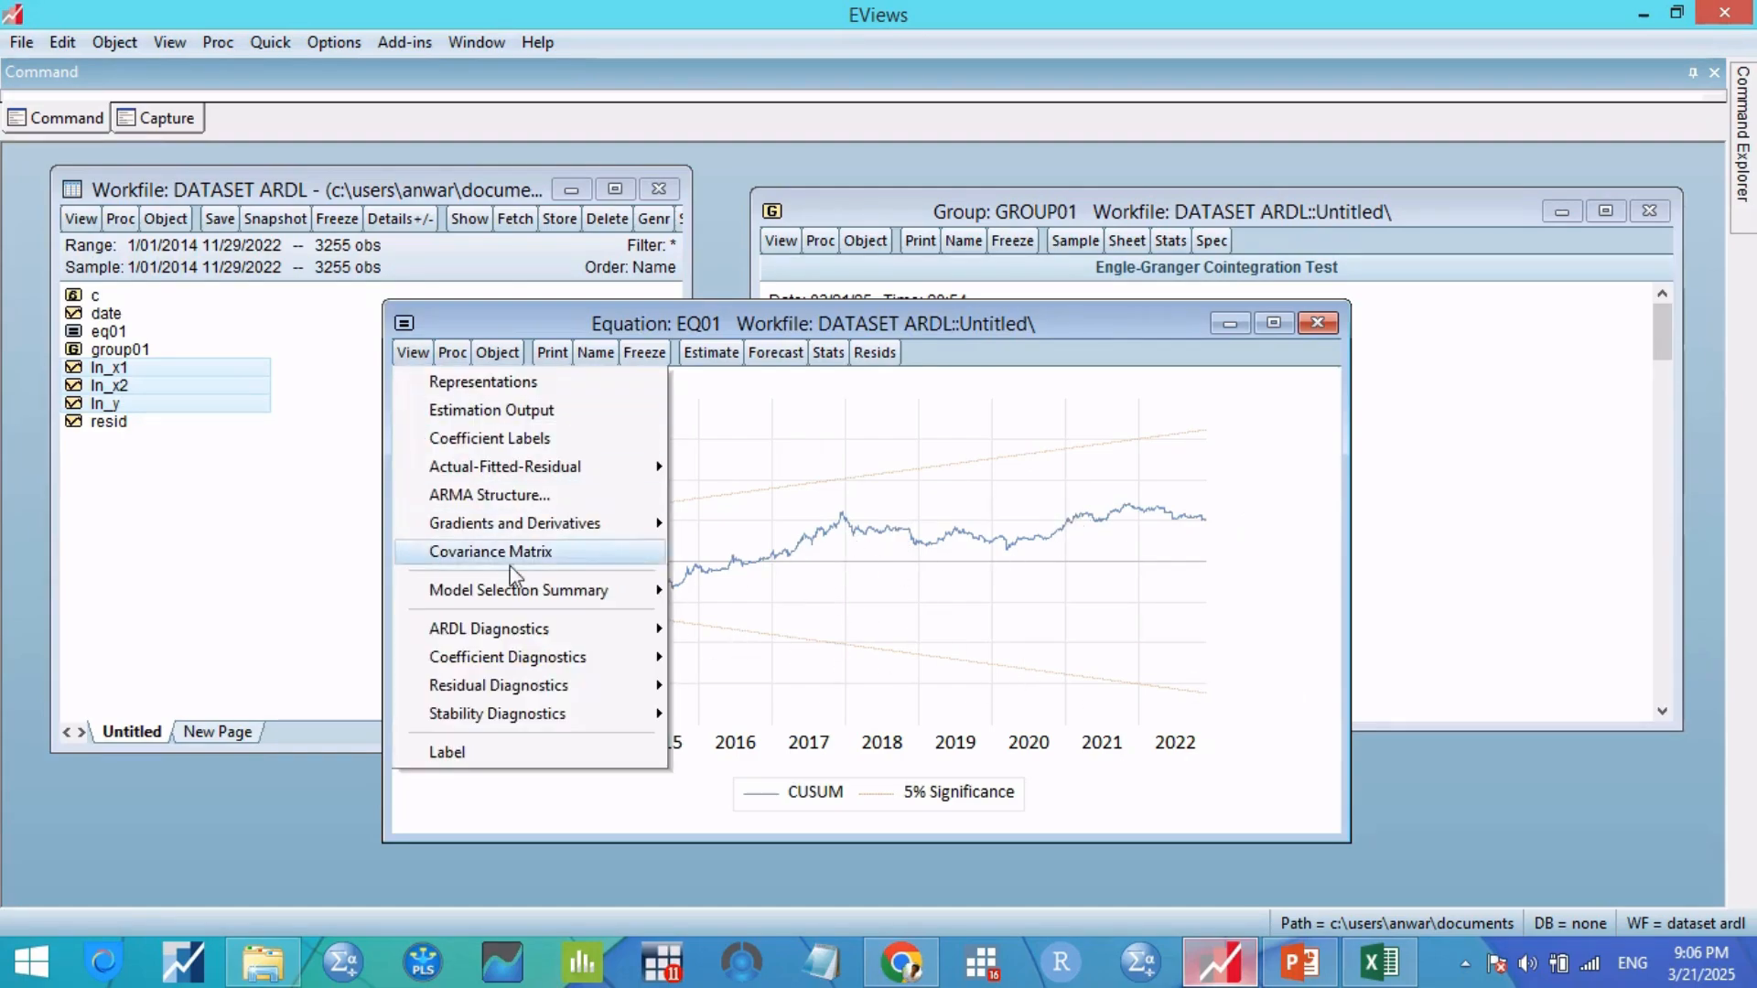
mouse_move(577, 659)
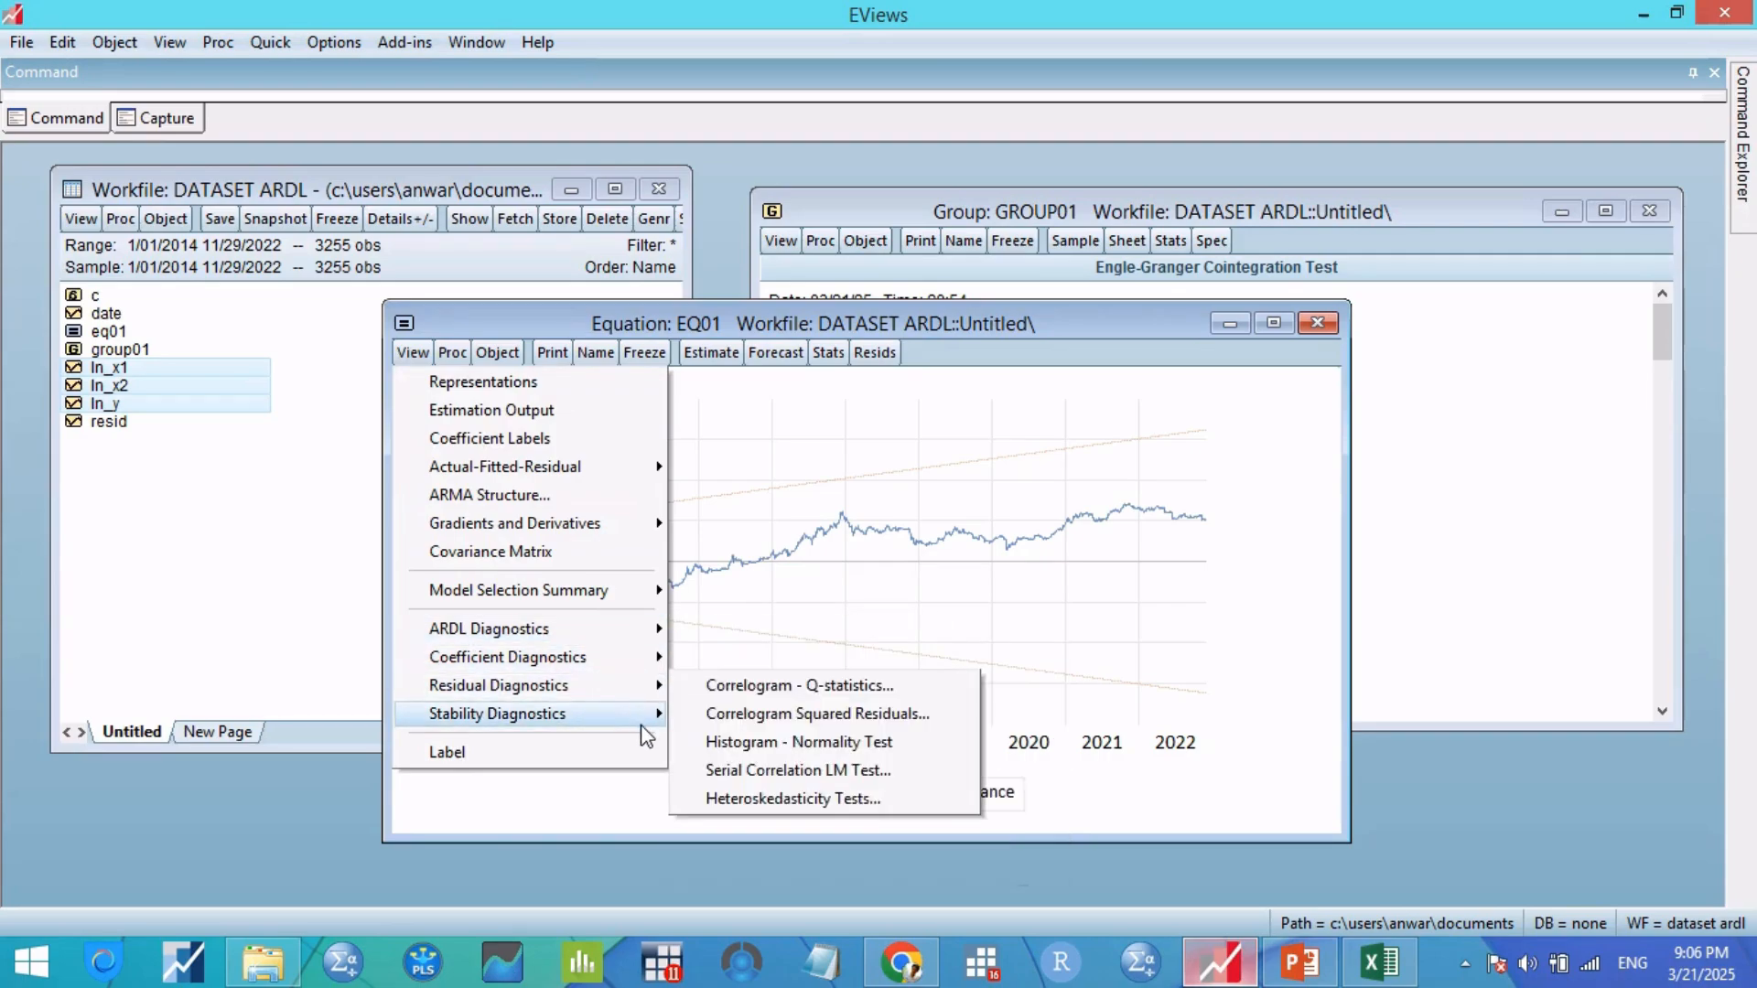
mouse_move(643, 723)
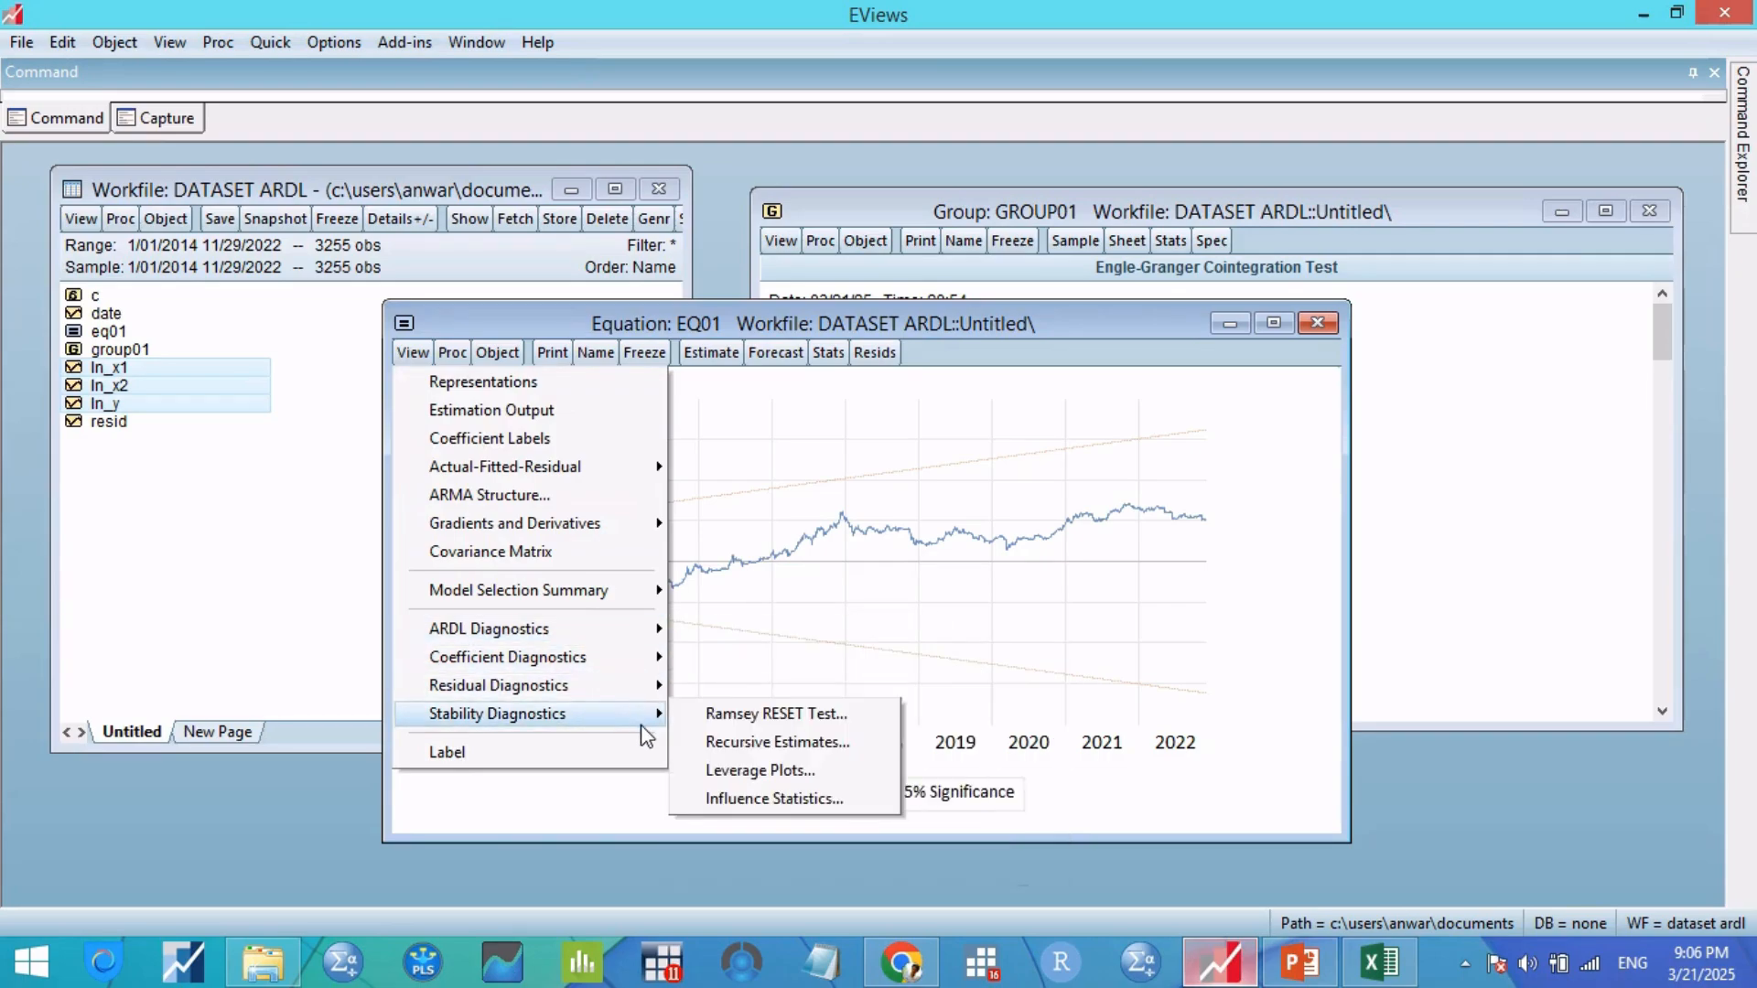
click(774, 742)
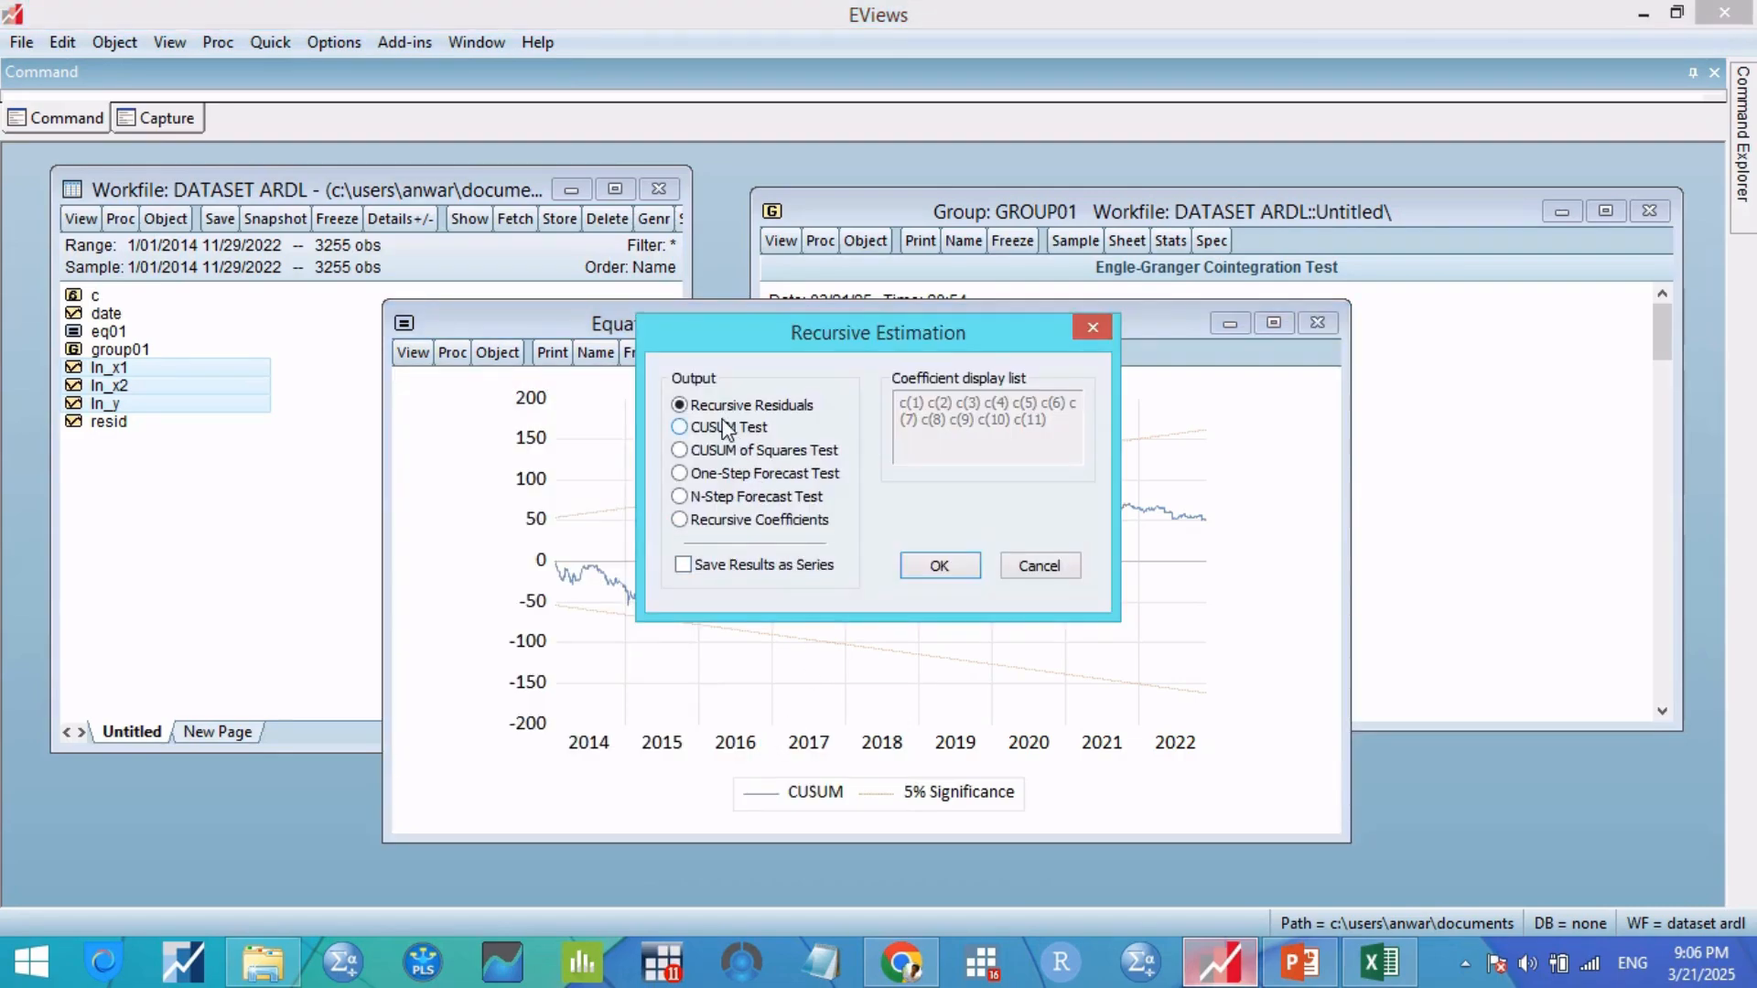
click(721, 453)
click(943, 569)
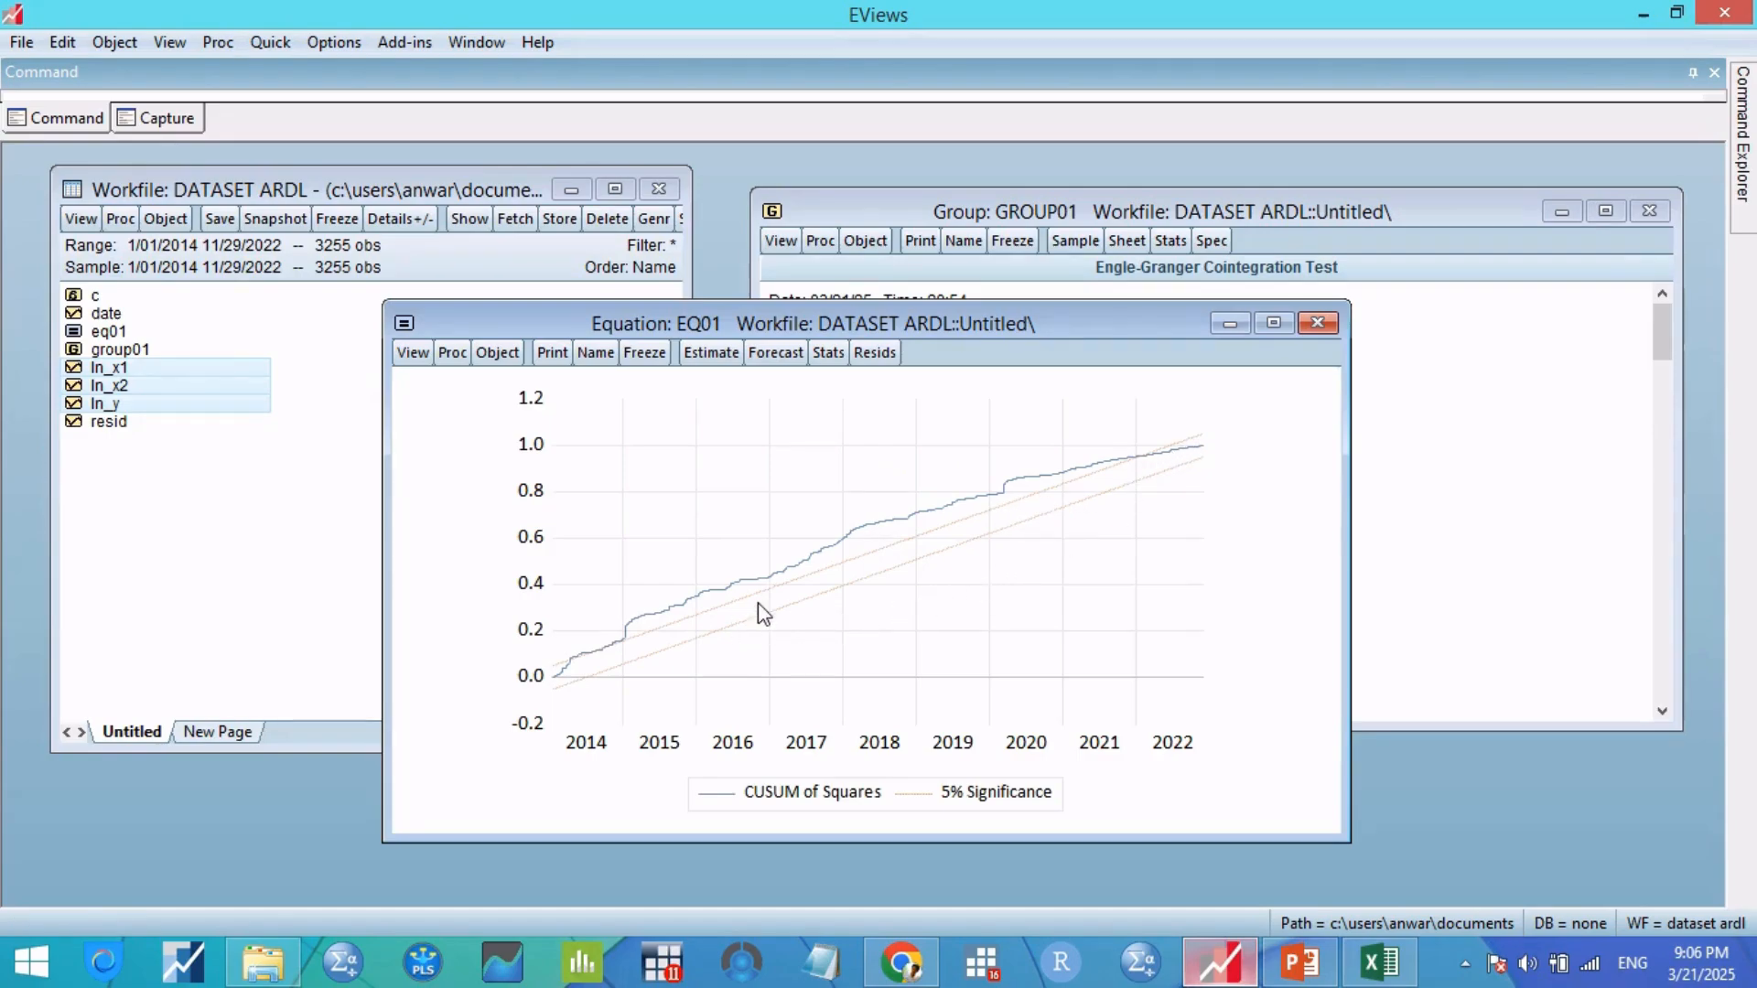
mouse_move(923, 536)
mouse_move(950, 510)
mouse_move(826, 558)
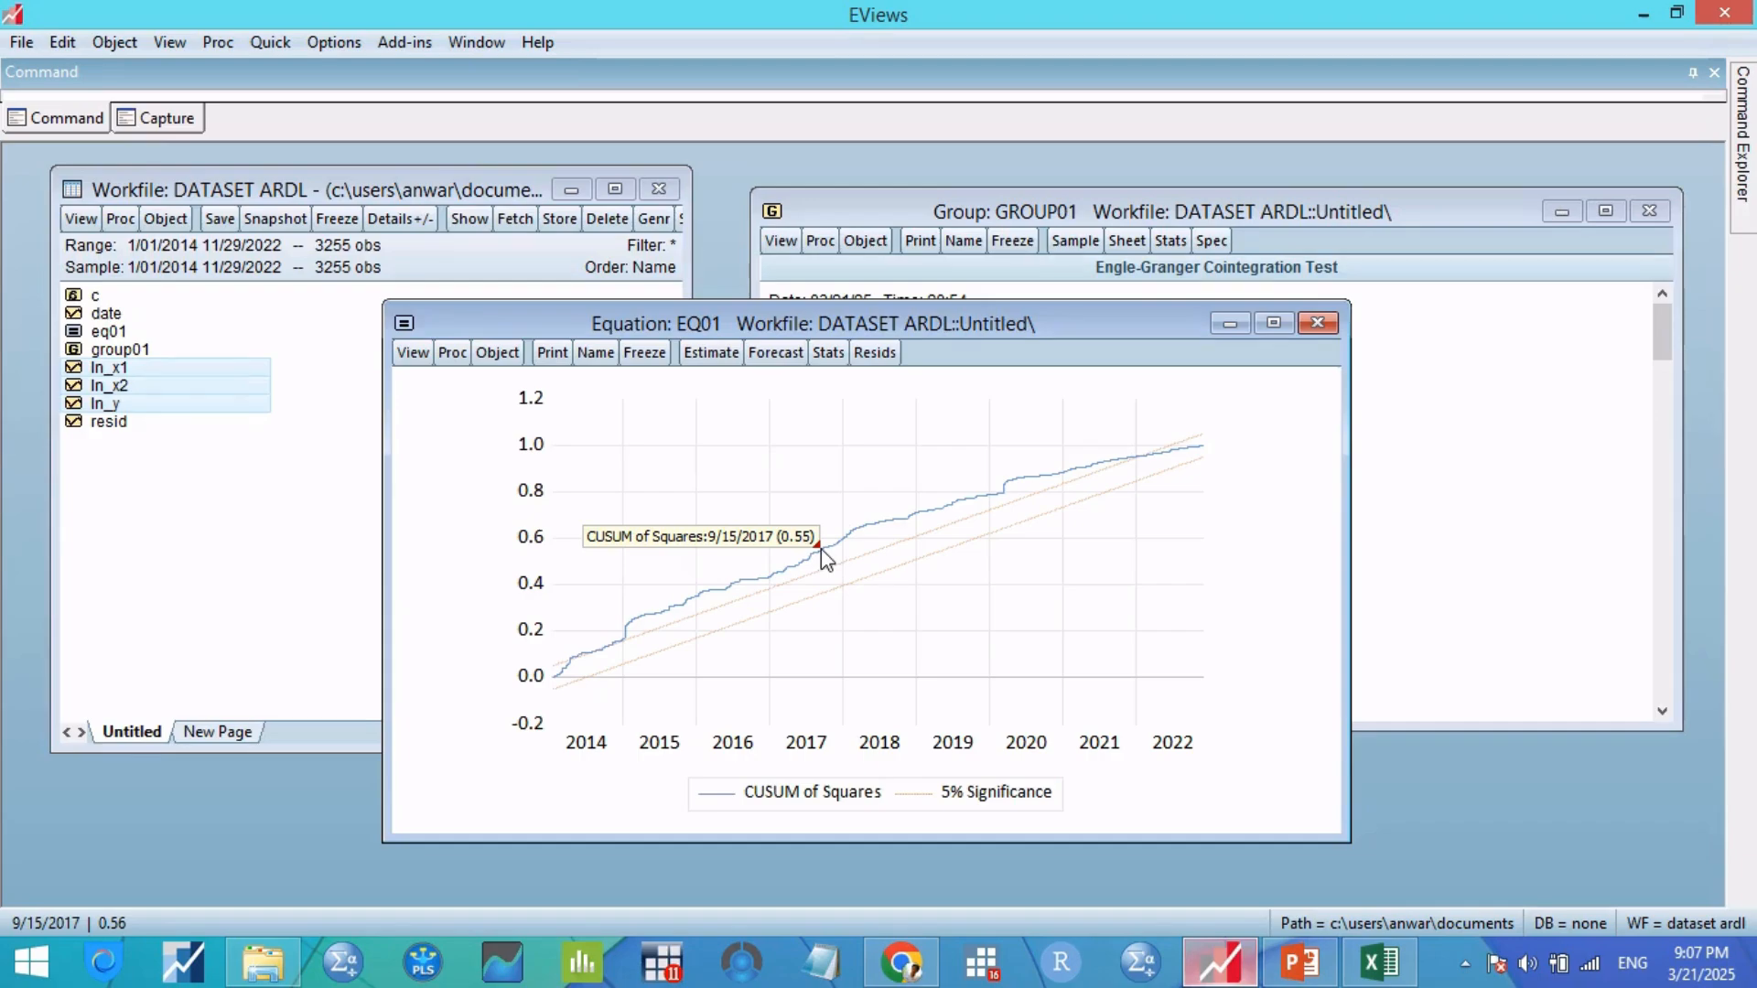
Step: Display the Standardized Residual Graph for eq01 and examine its largest negative spikes
click(413, 353)
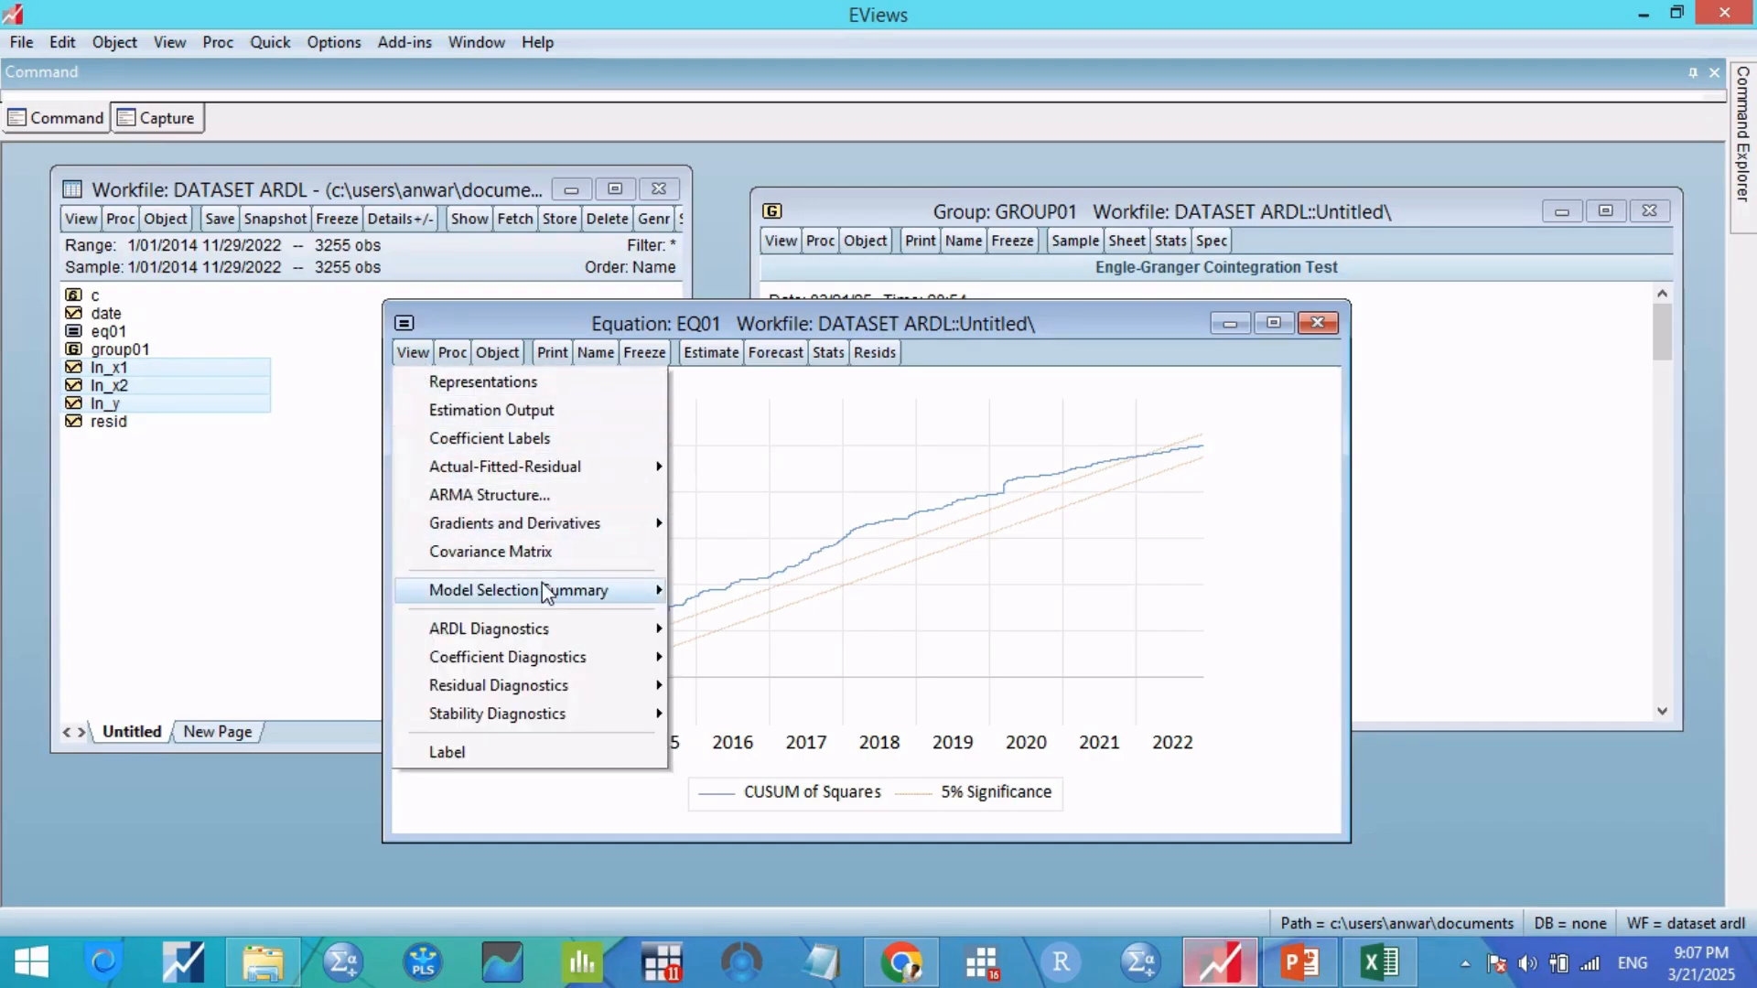
mouse_move(546, 593)
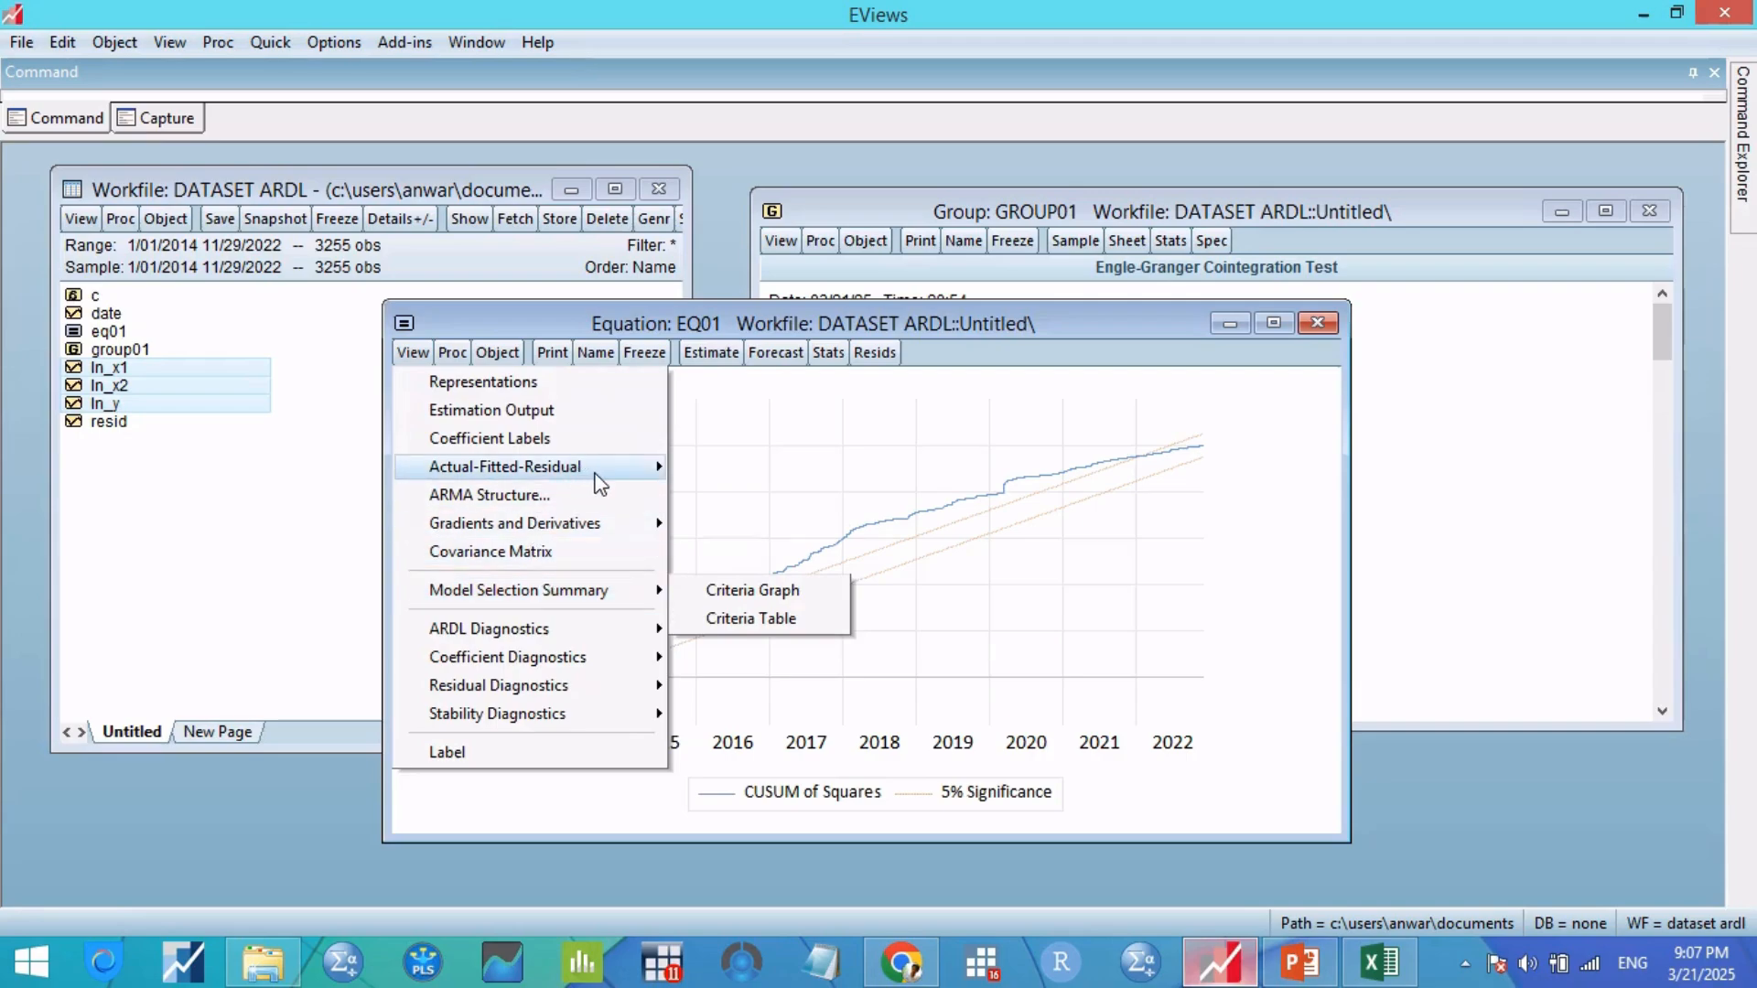
mouse_move(594, 471)
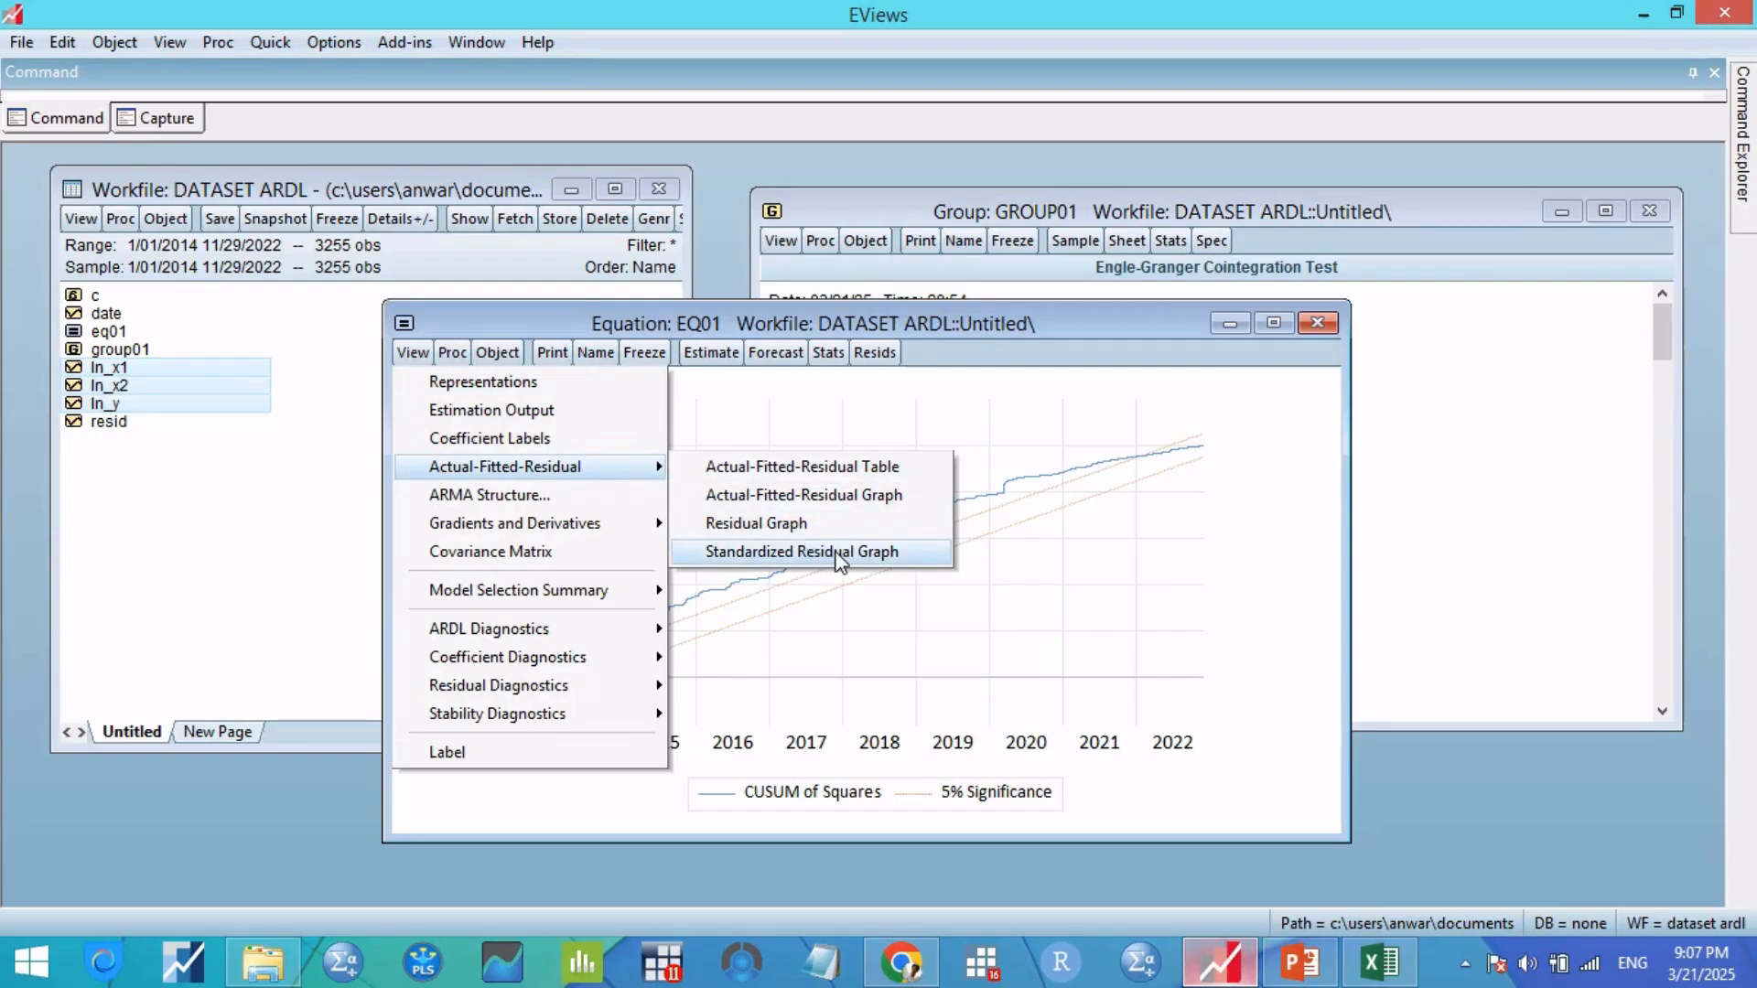
click(839, 558)
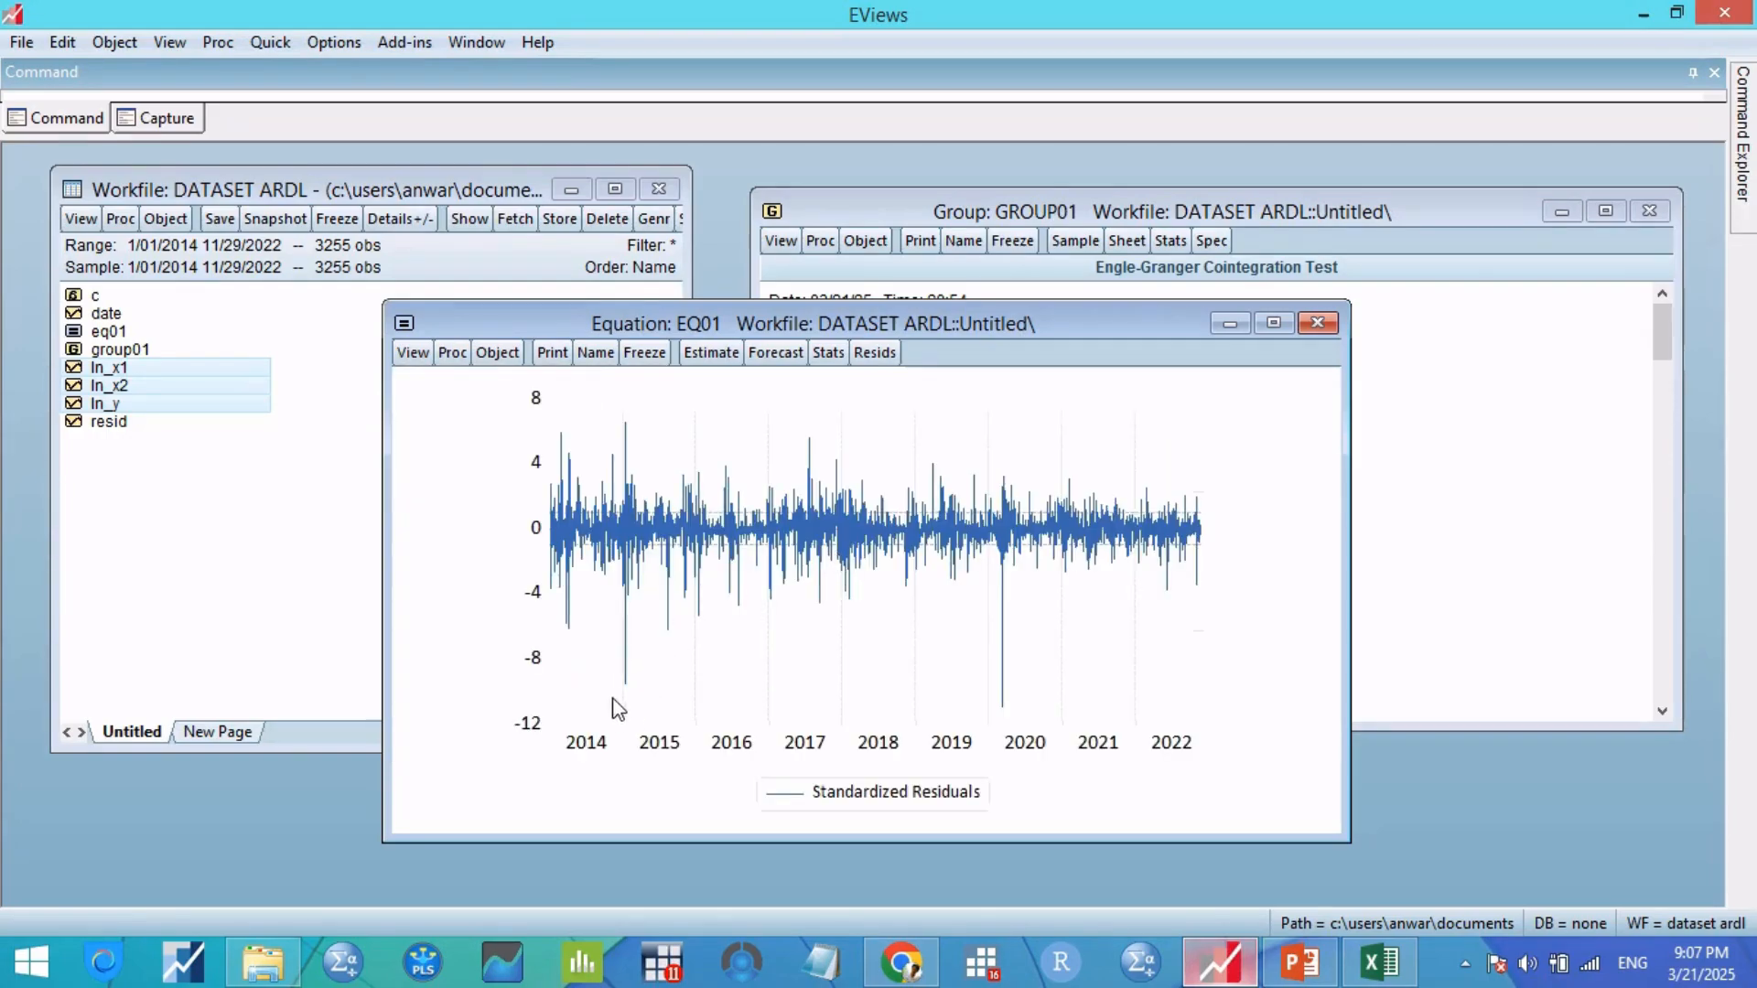
click(1002, 701)
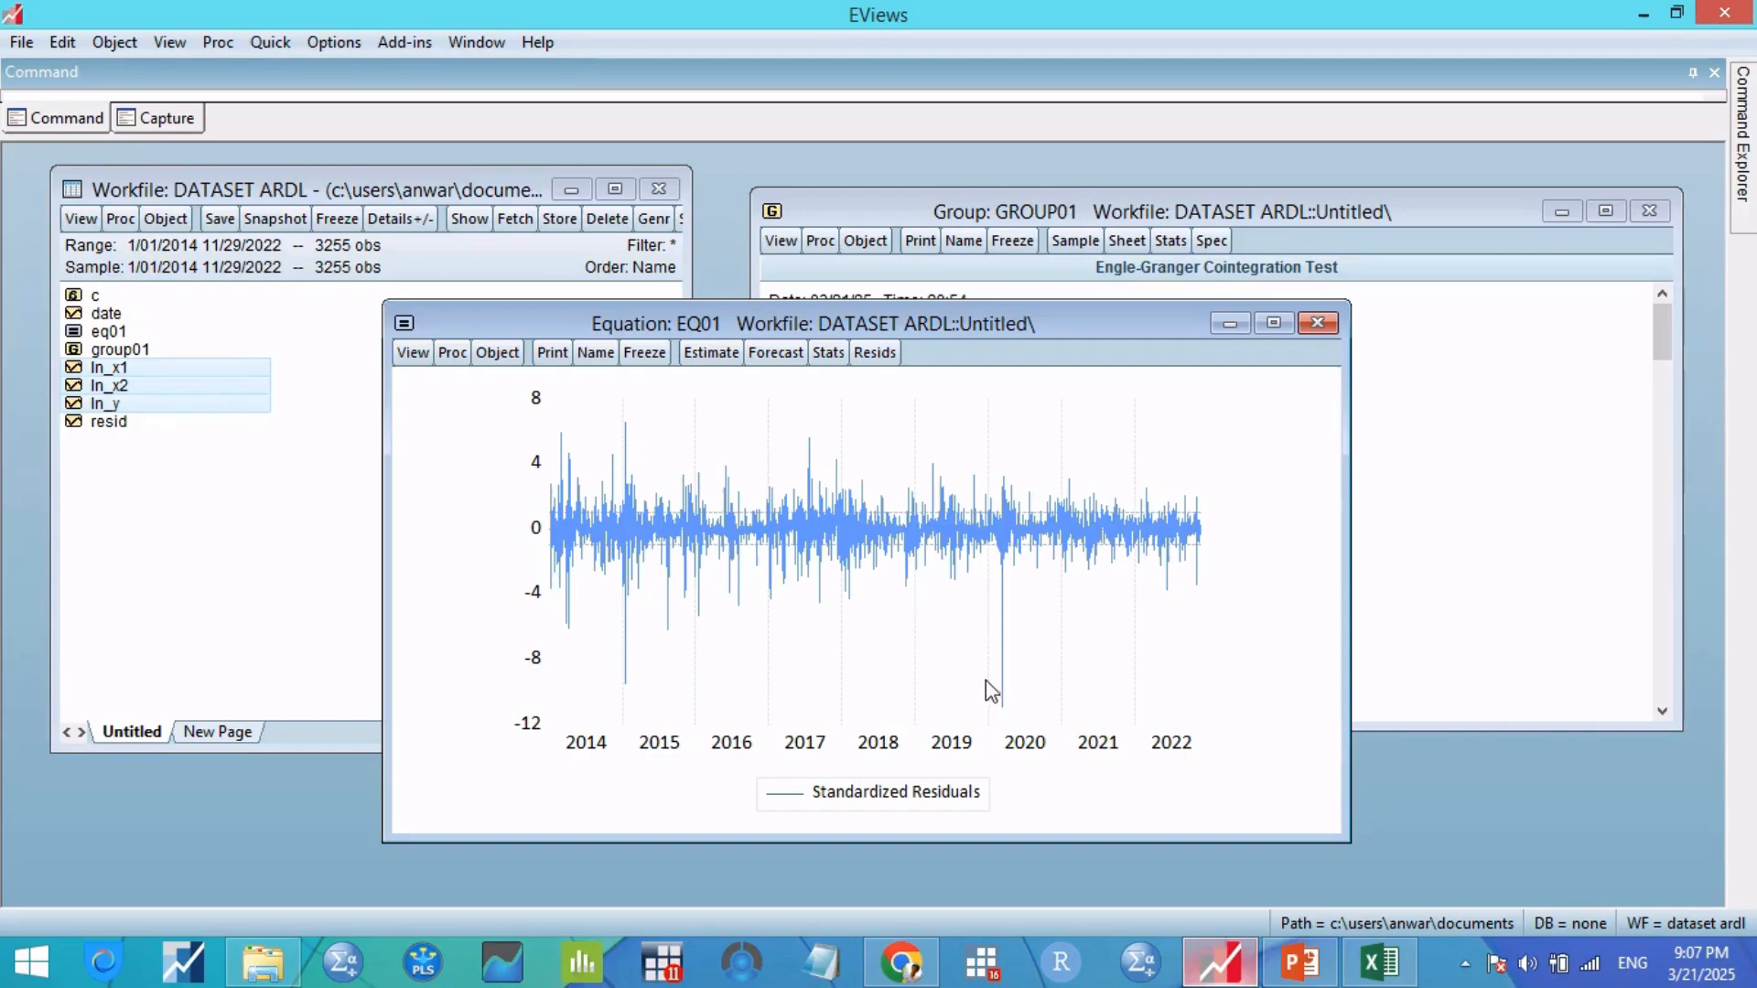
mouse_move(974, 709)
mouse_move(788, 680)
Step: Run the Ramsey RESET Test on eq01 with 1 fitted term and review the lagged terms in its specification
click(414, 354)
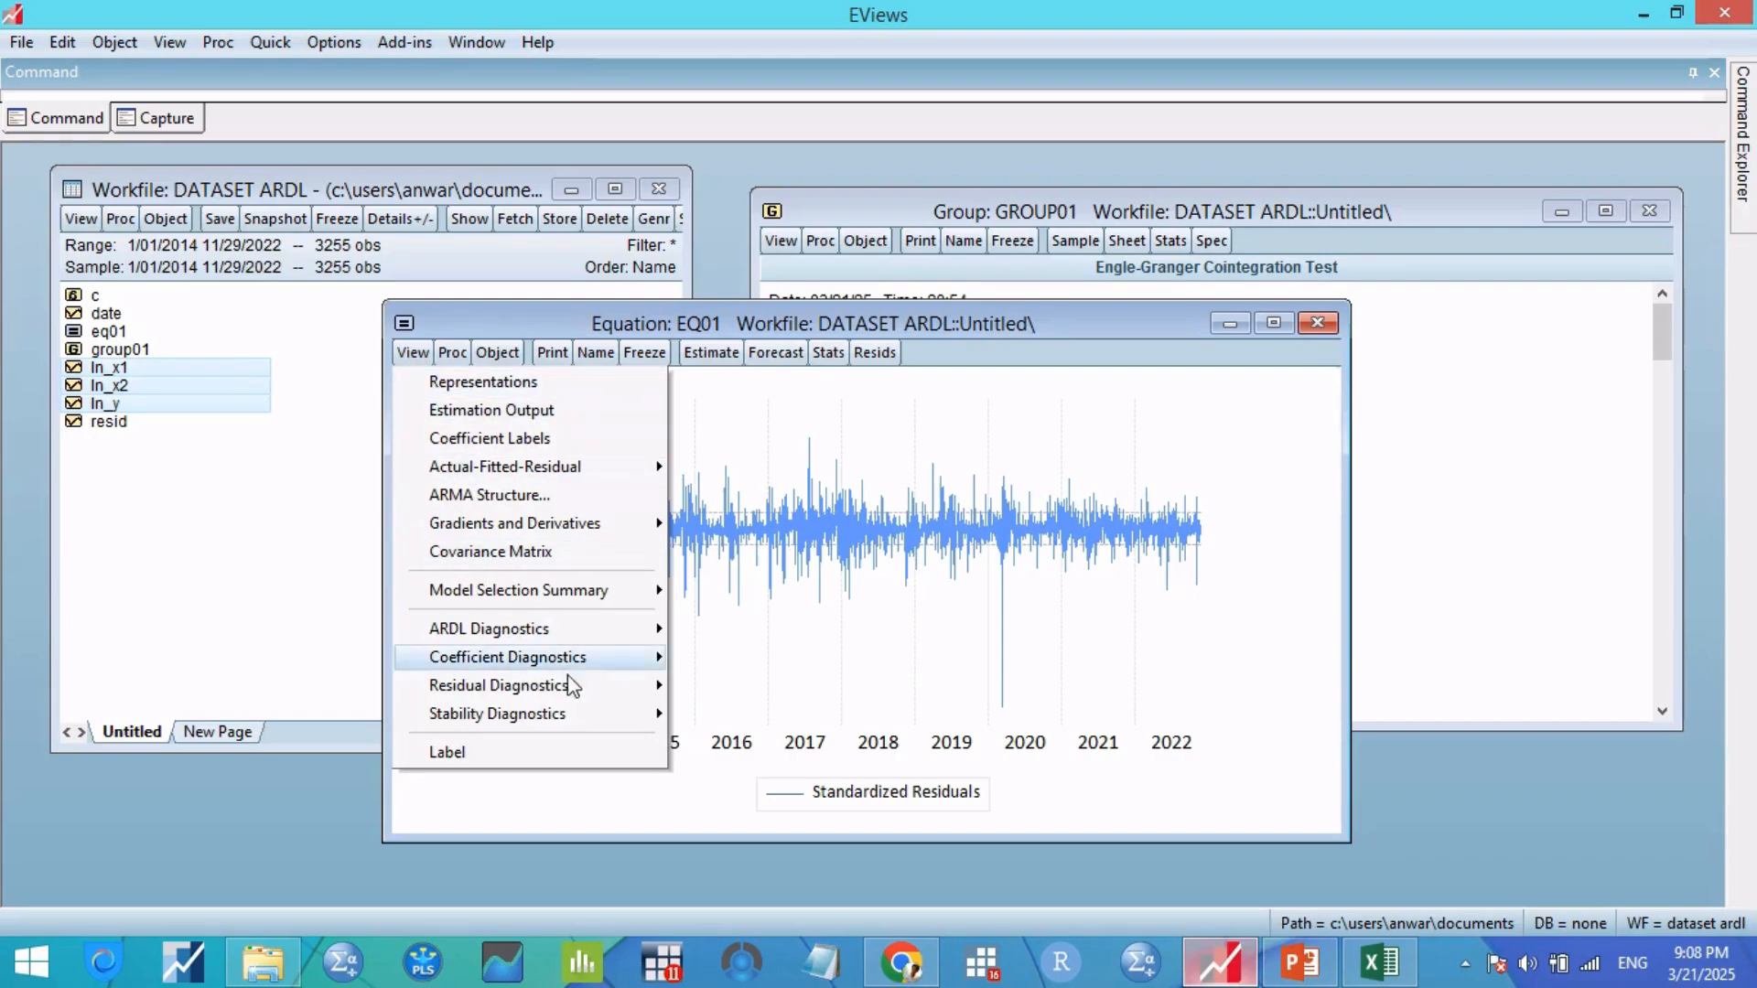
mouse_move(624, 721)
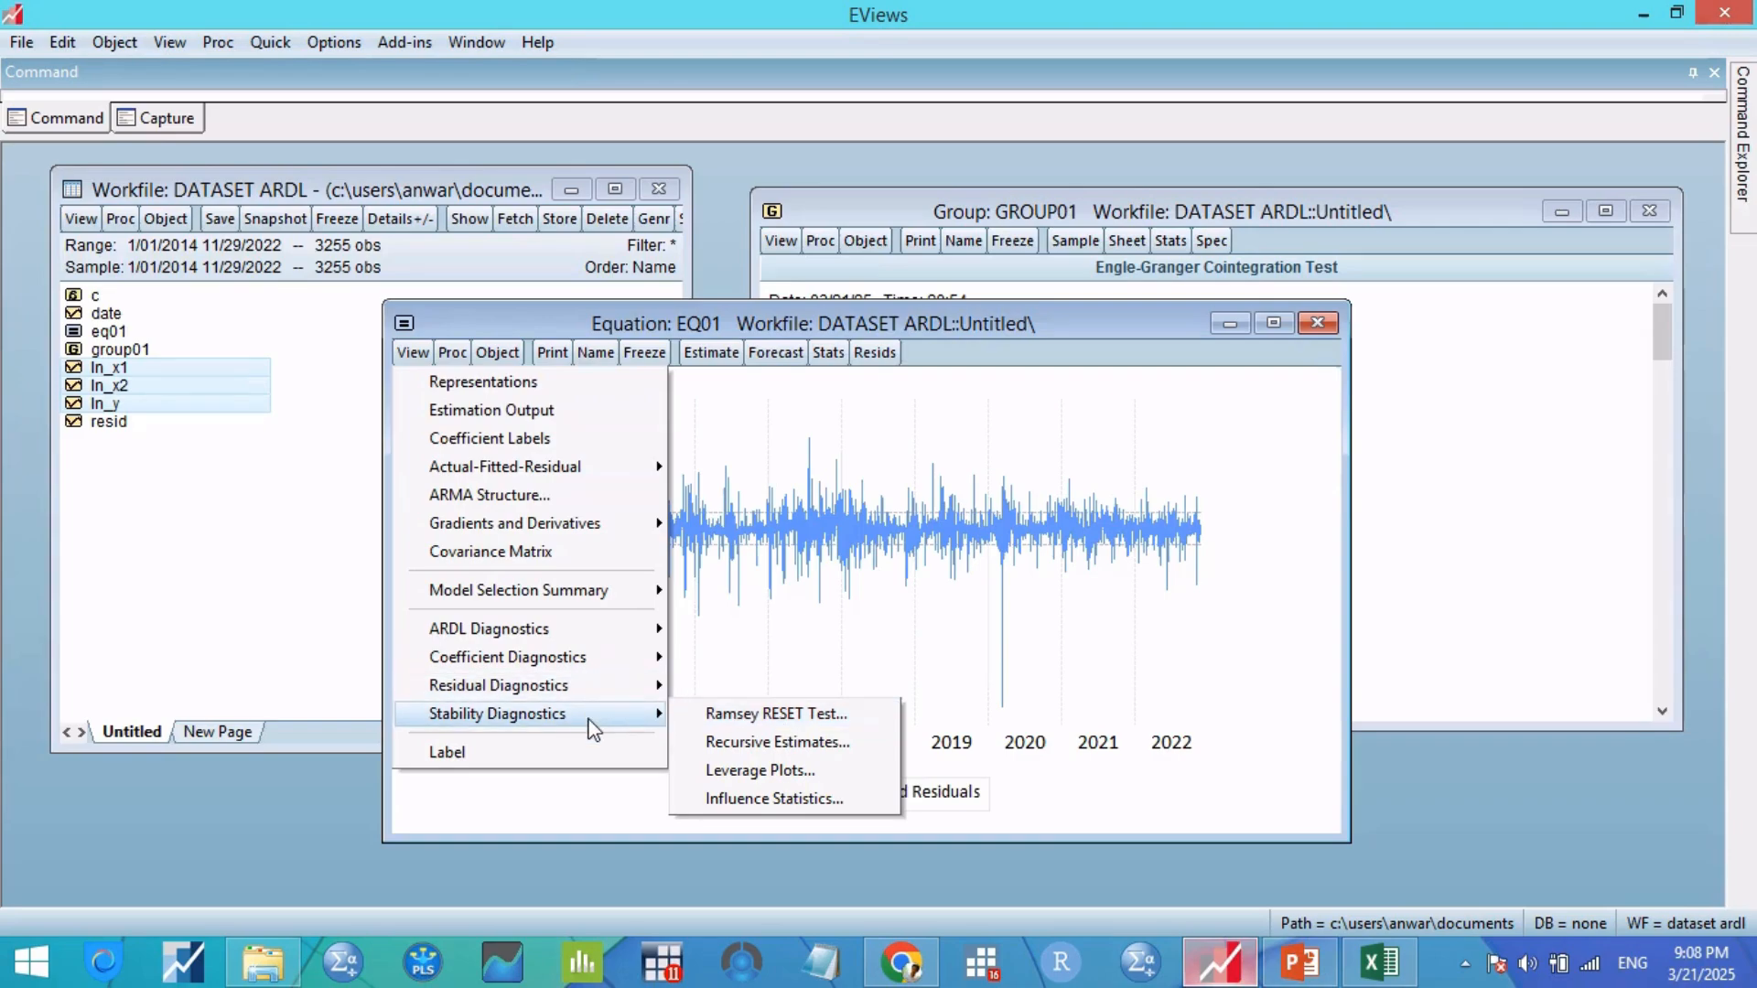
click(792, 723)
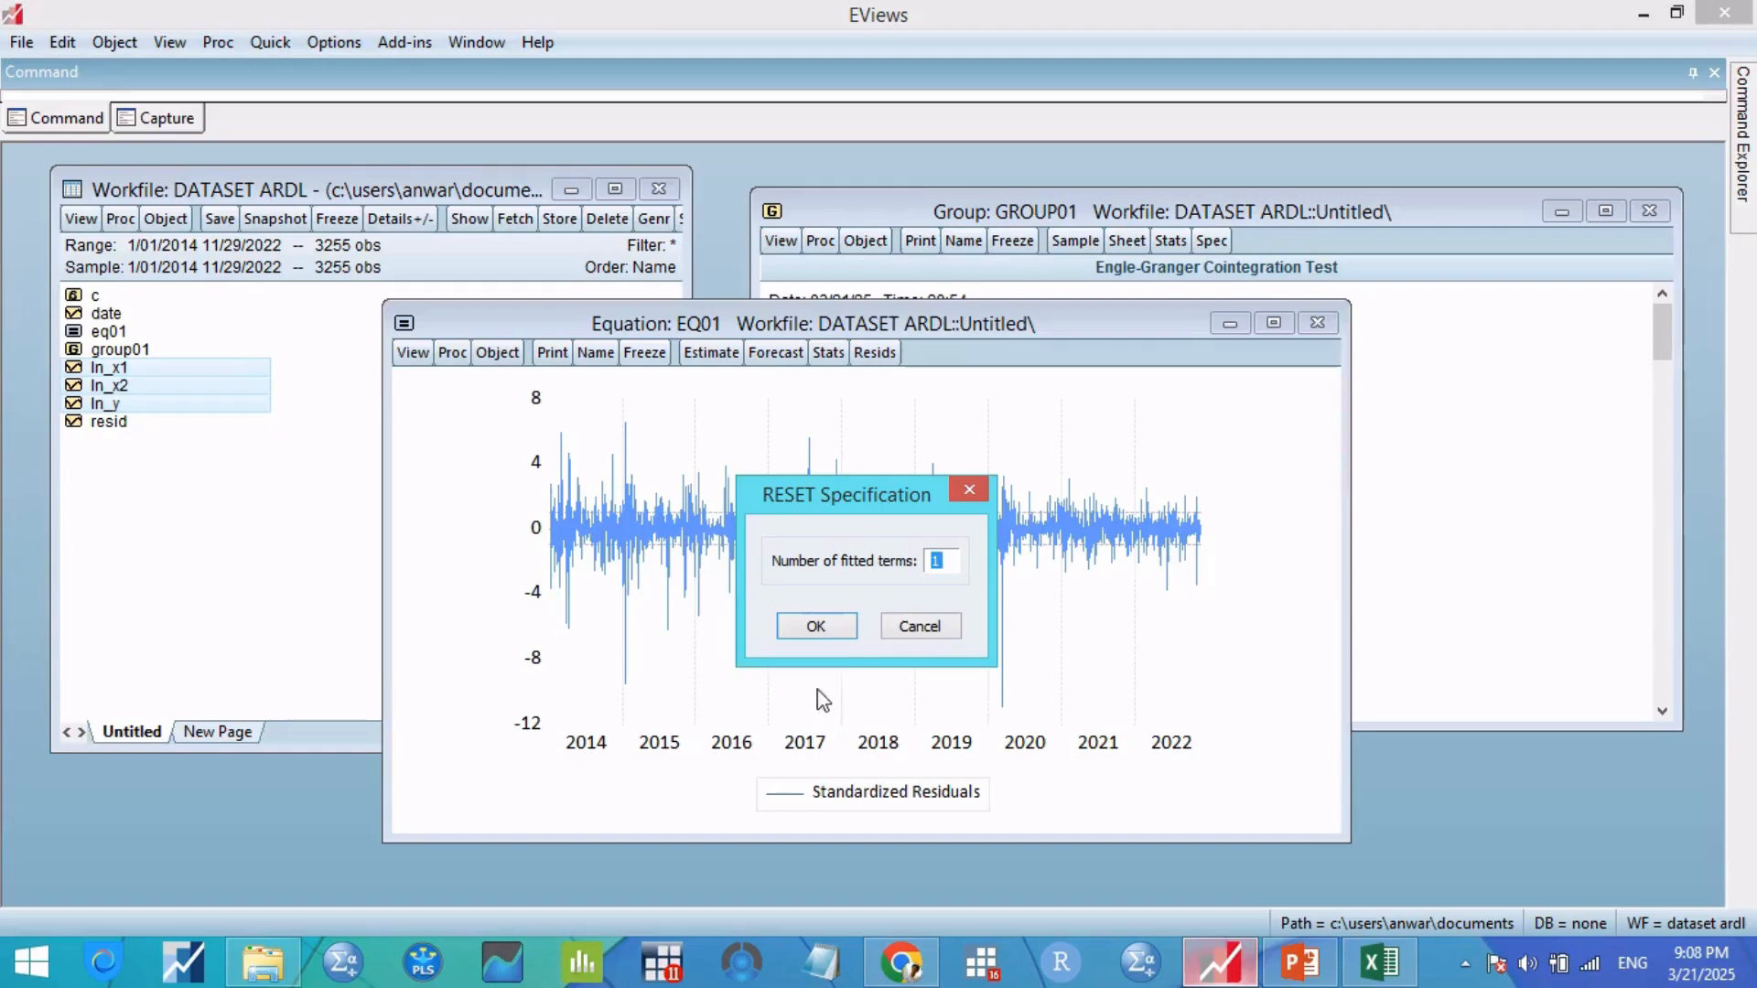
click(846, 650)
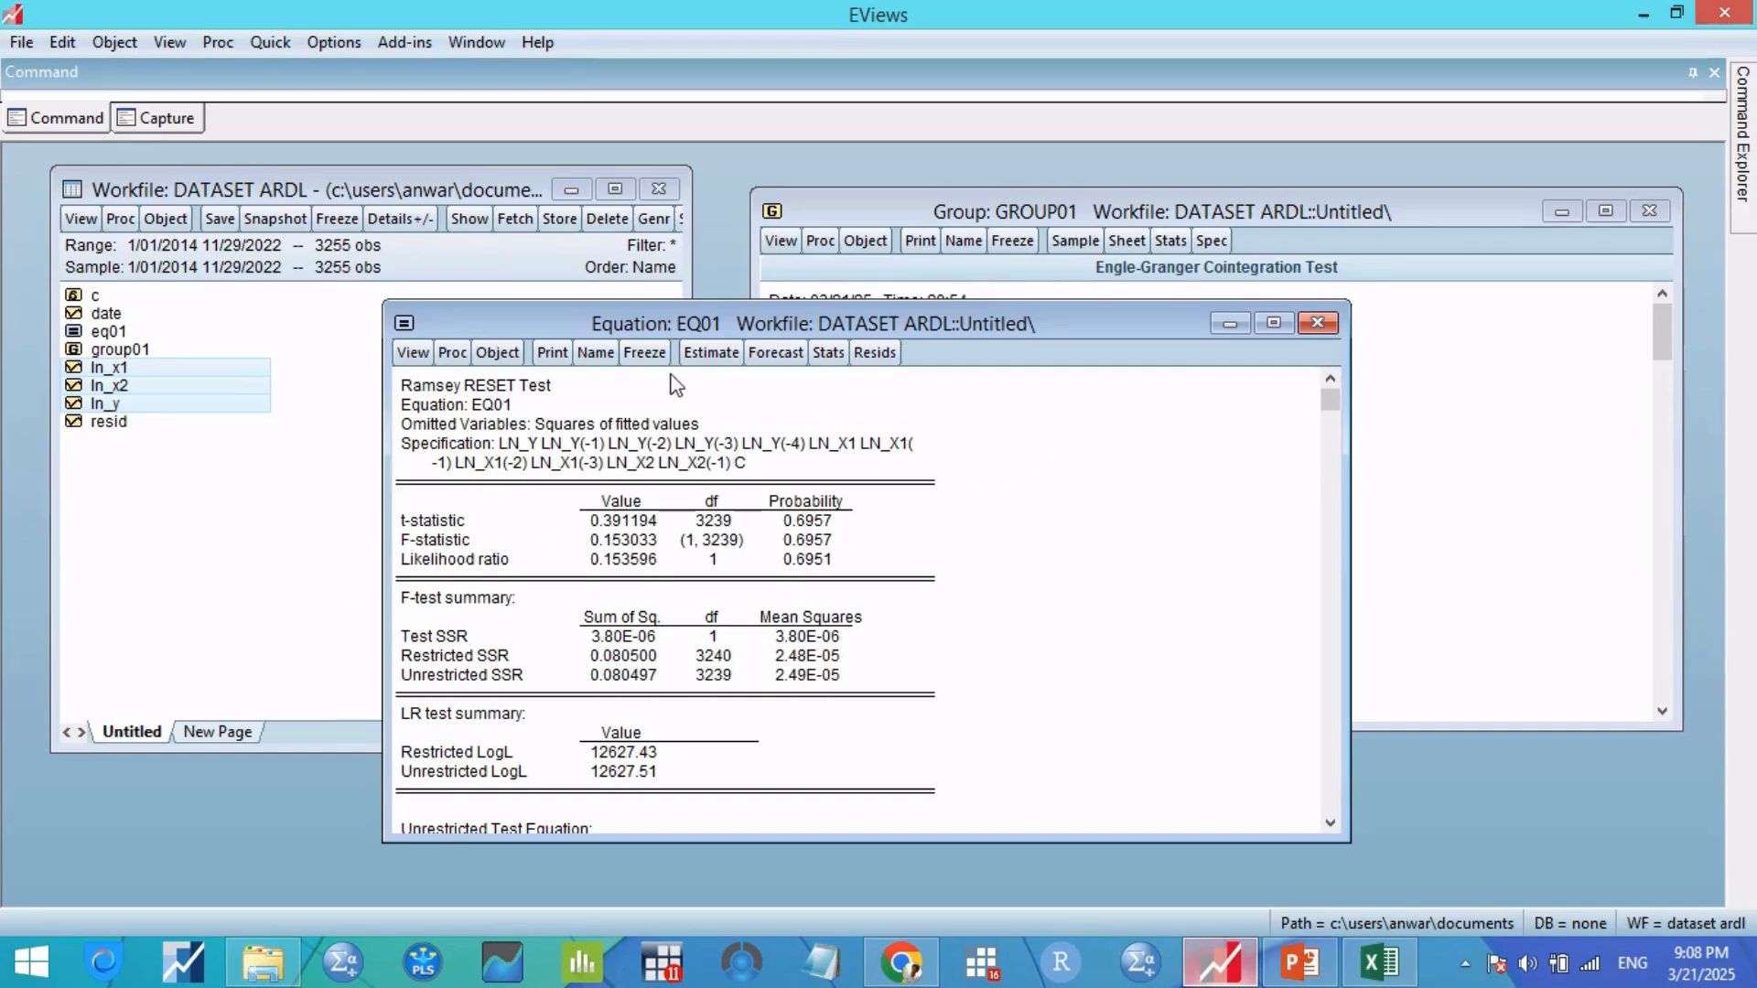
click(507, 444)
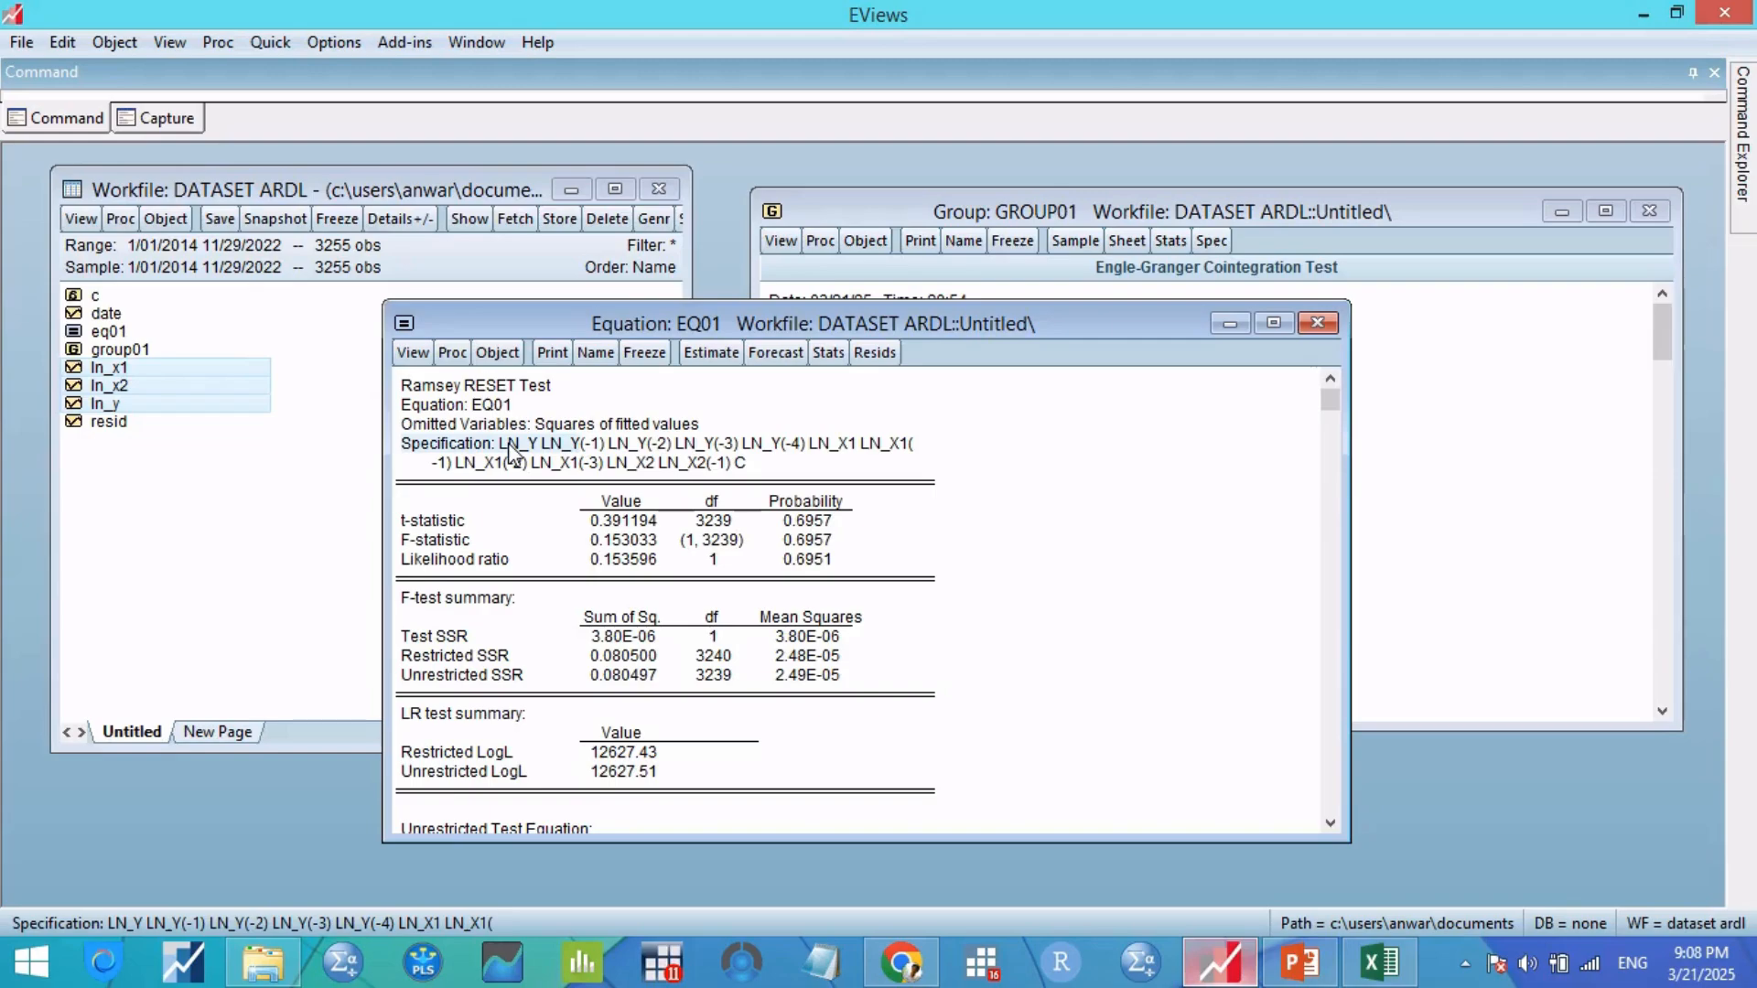
click(536, 444)
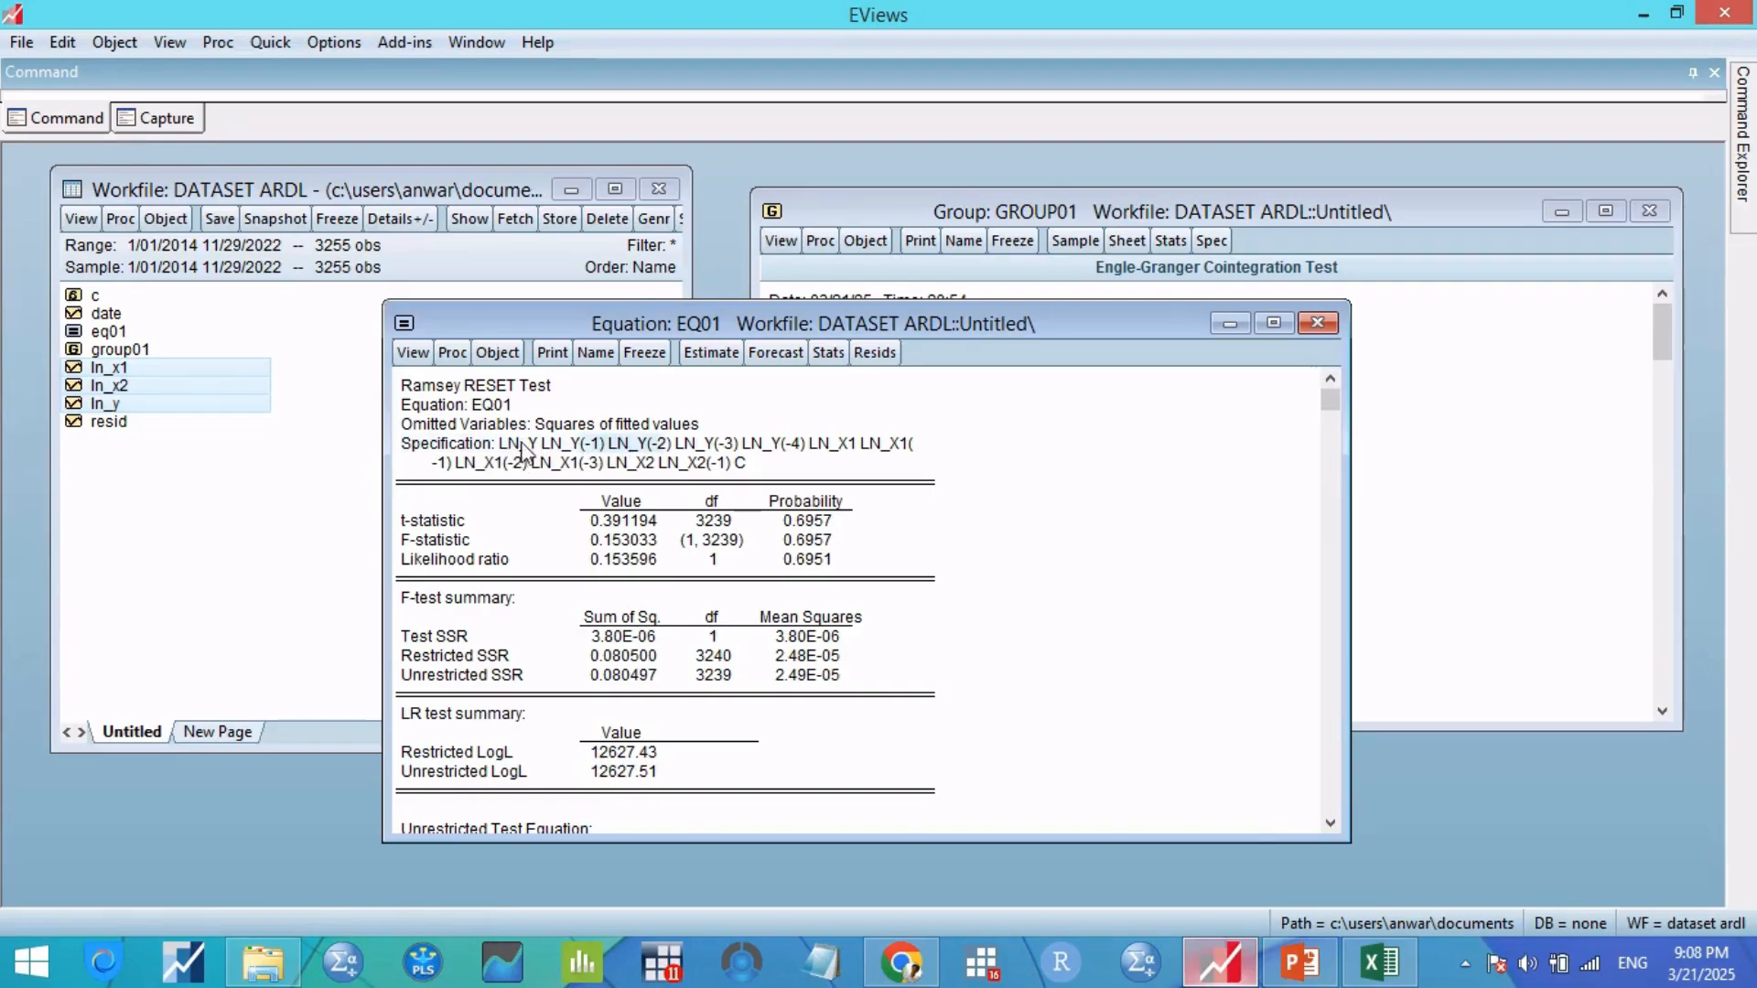
click(520, 442)
click(536, 457)
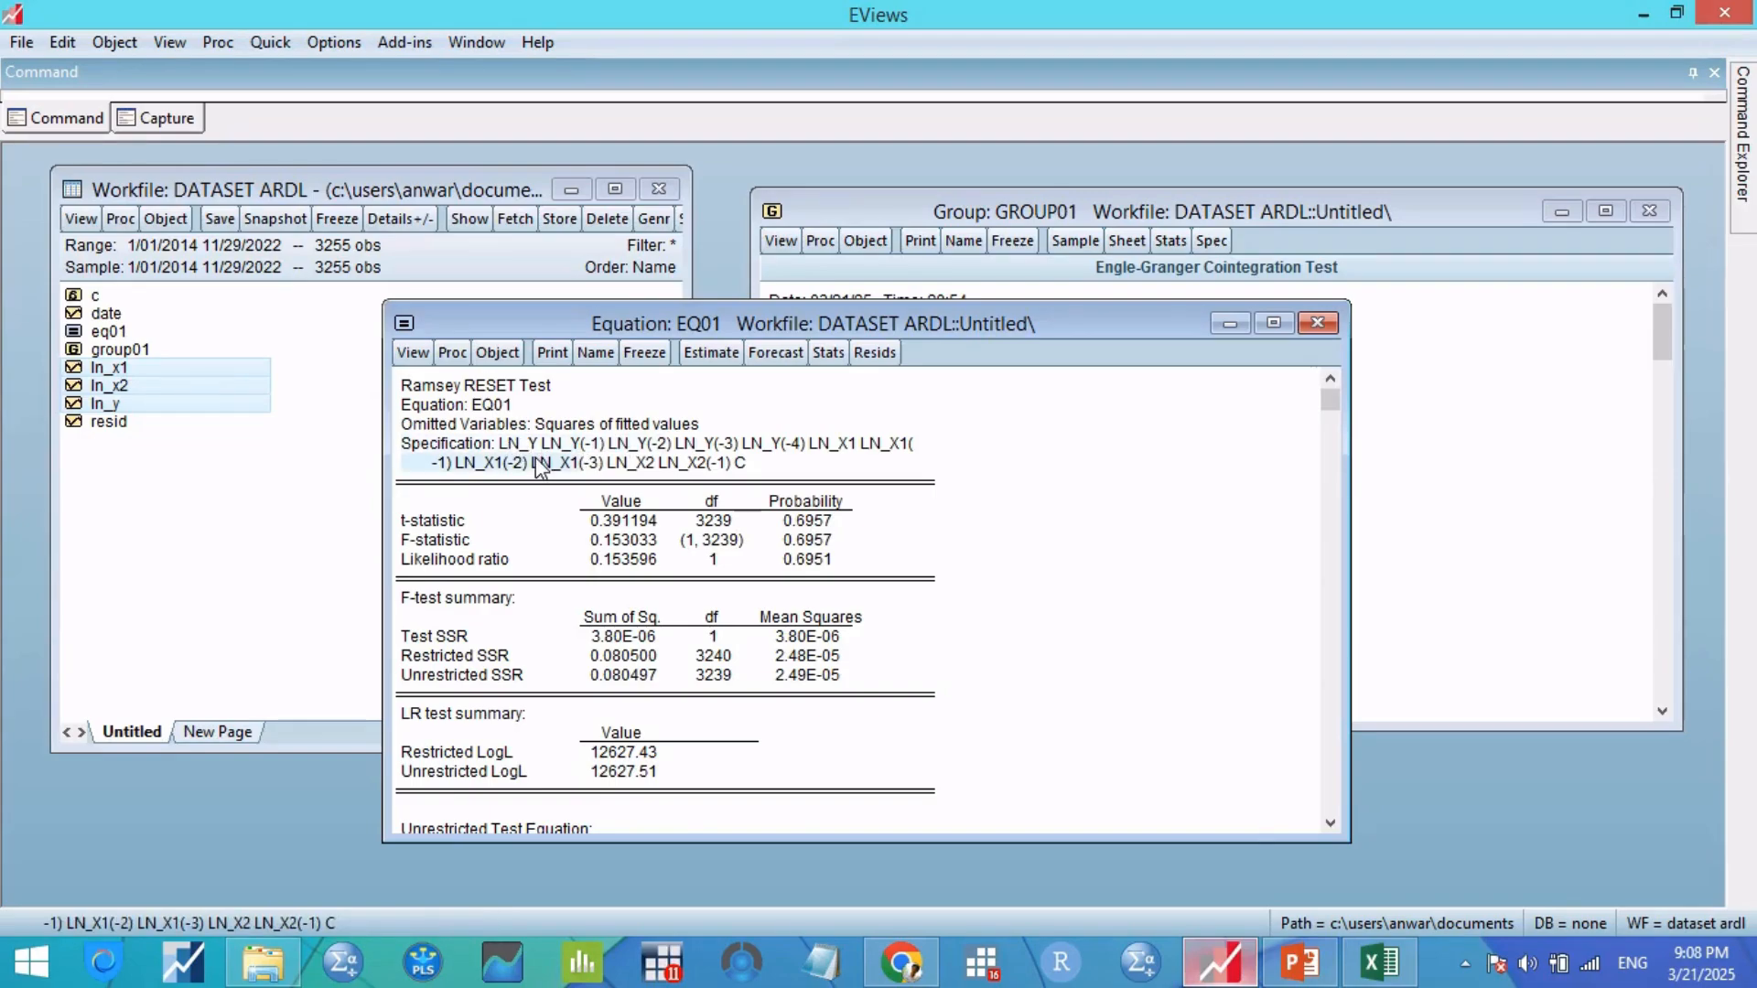
click(534, 455)
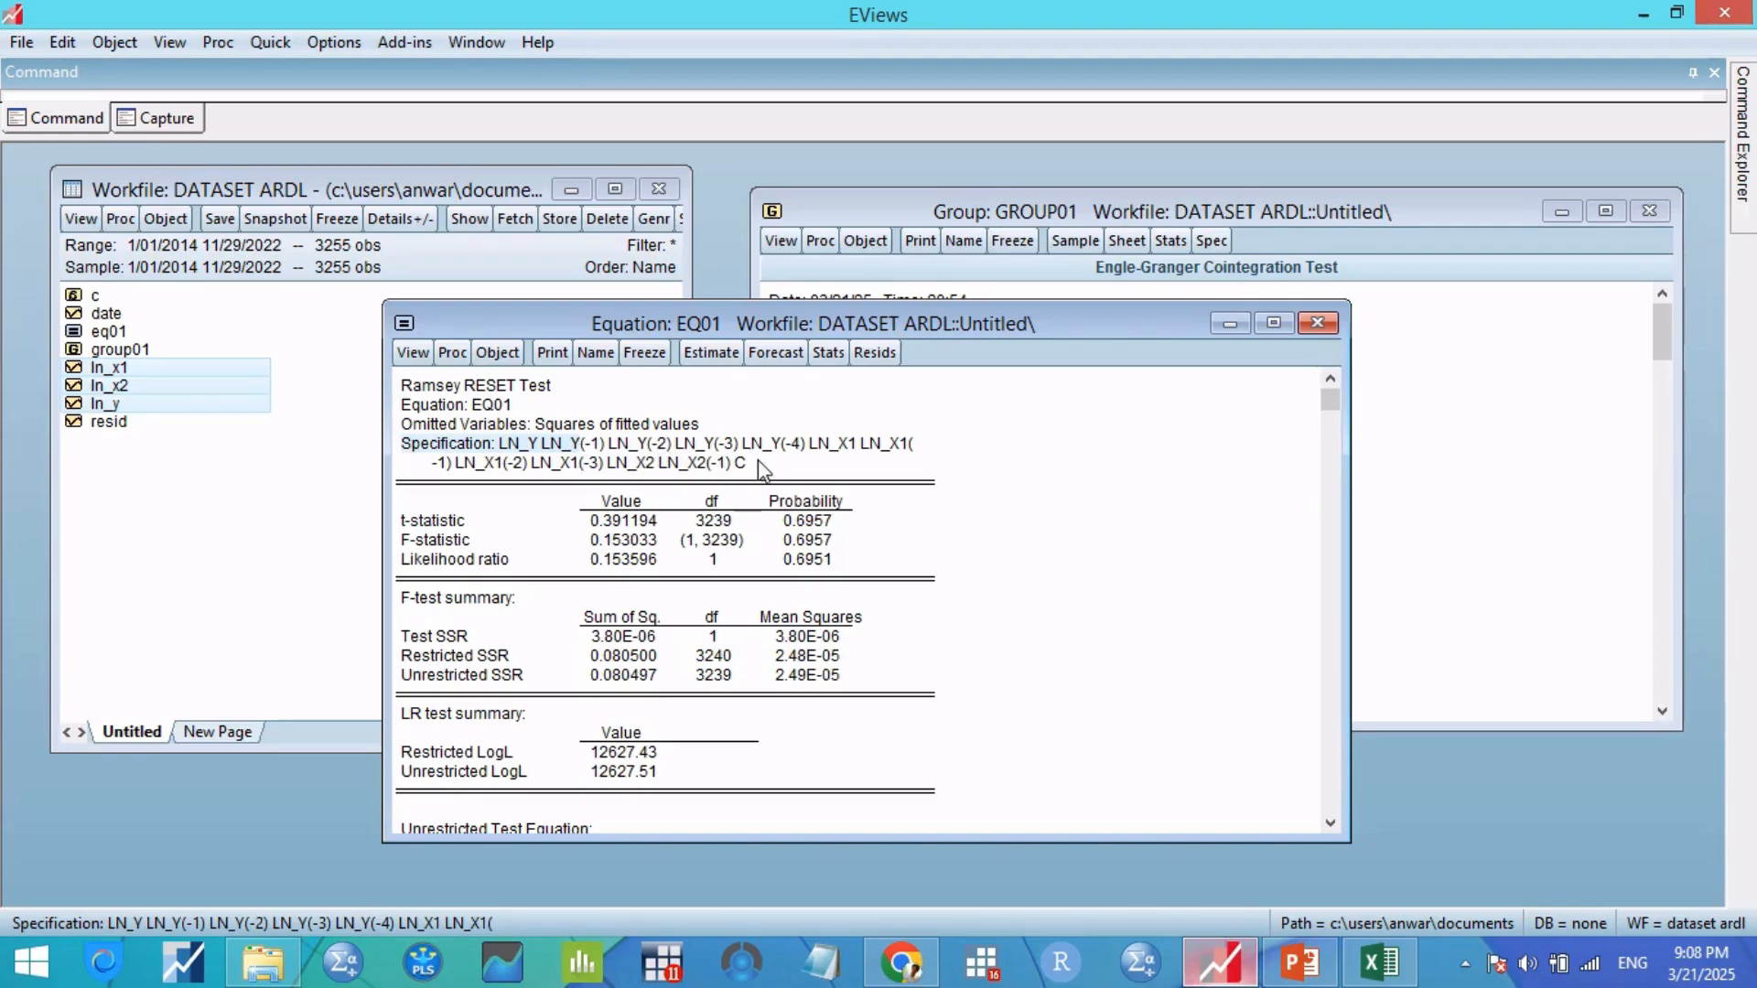
click(623, 469)
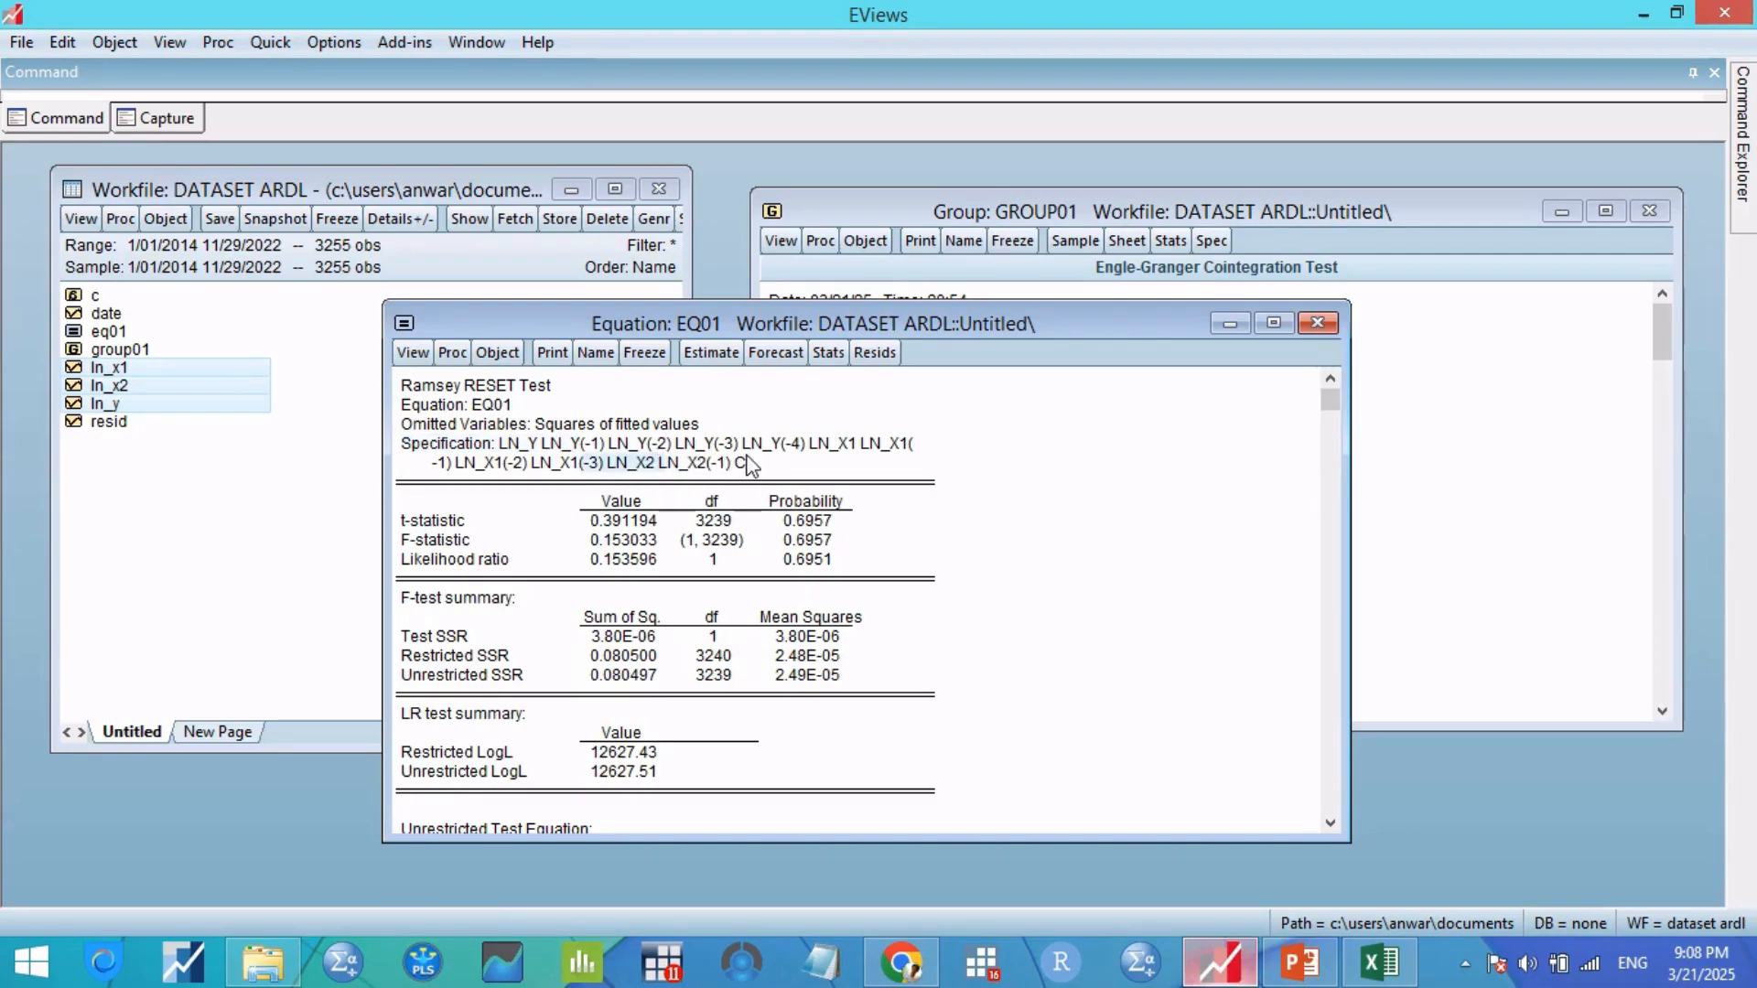
Step: Show the Representations view of eq01 and examine the estimation equation, substituted coefficients and cointegrating equation
click(413, 353)
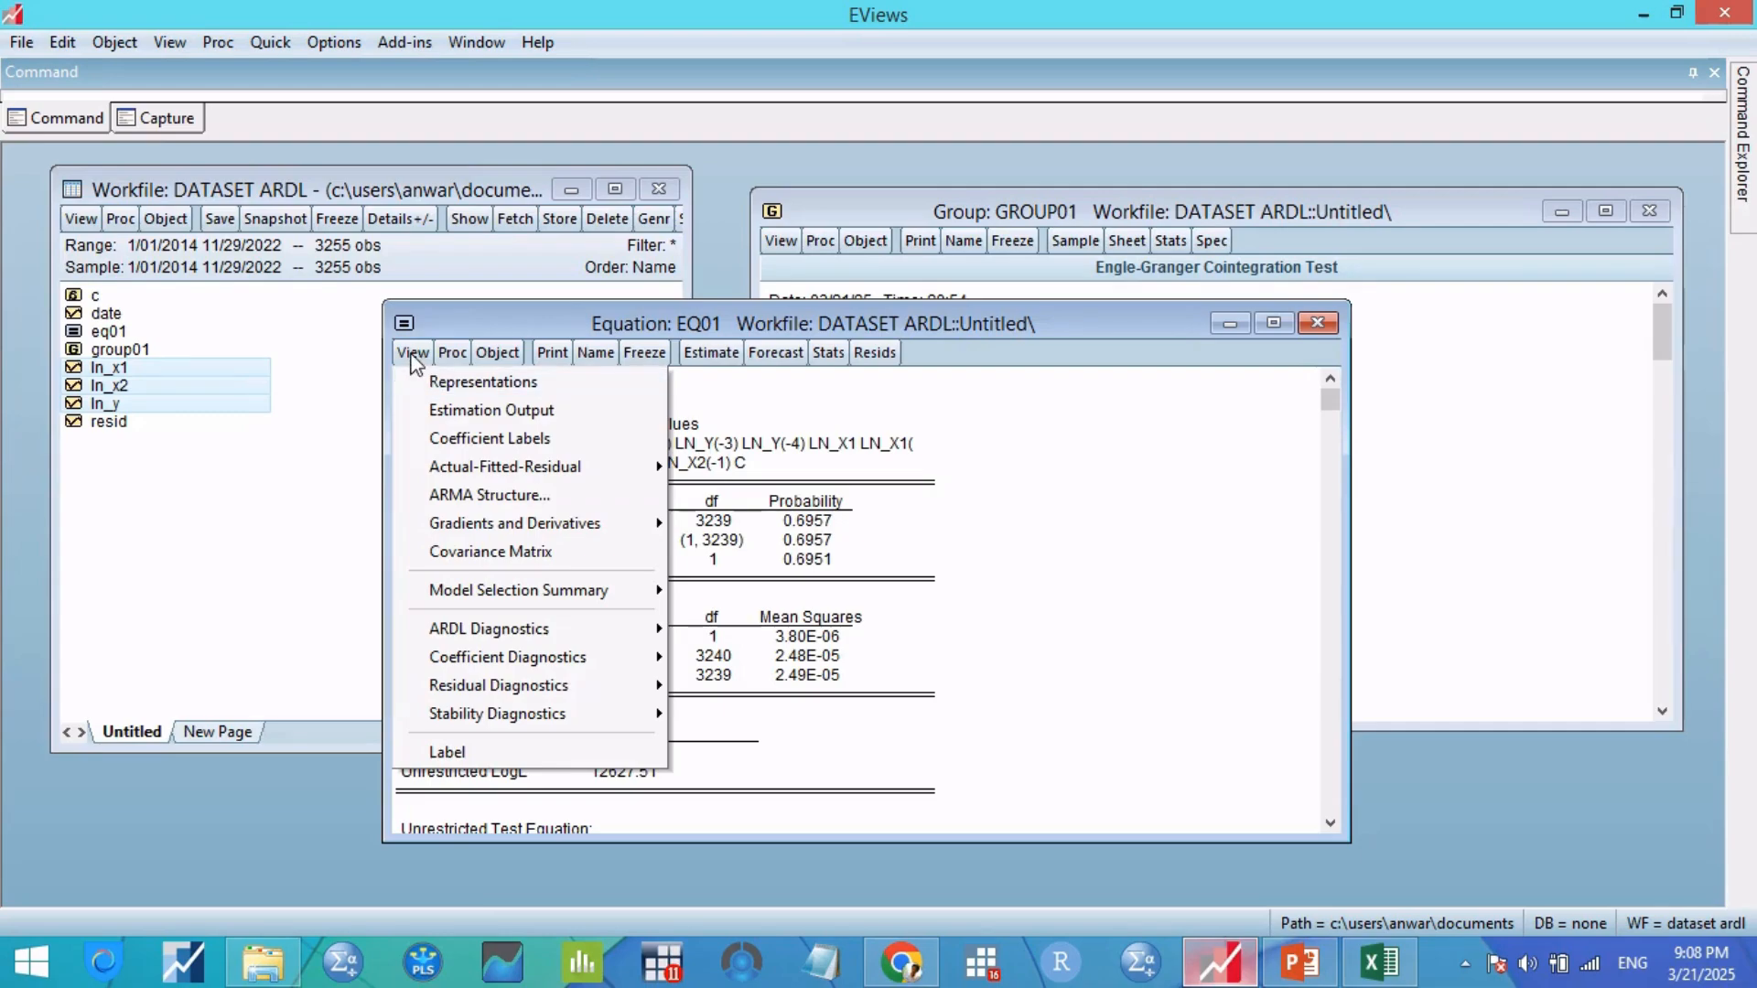
click(435, 383)
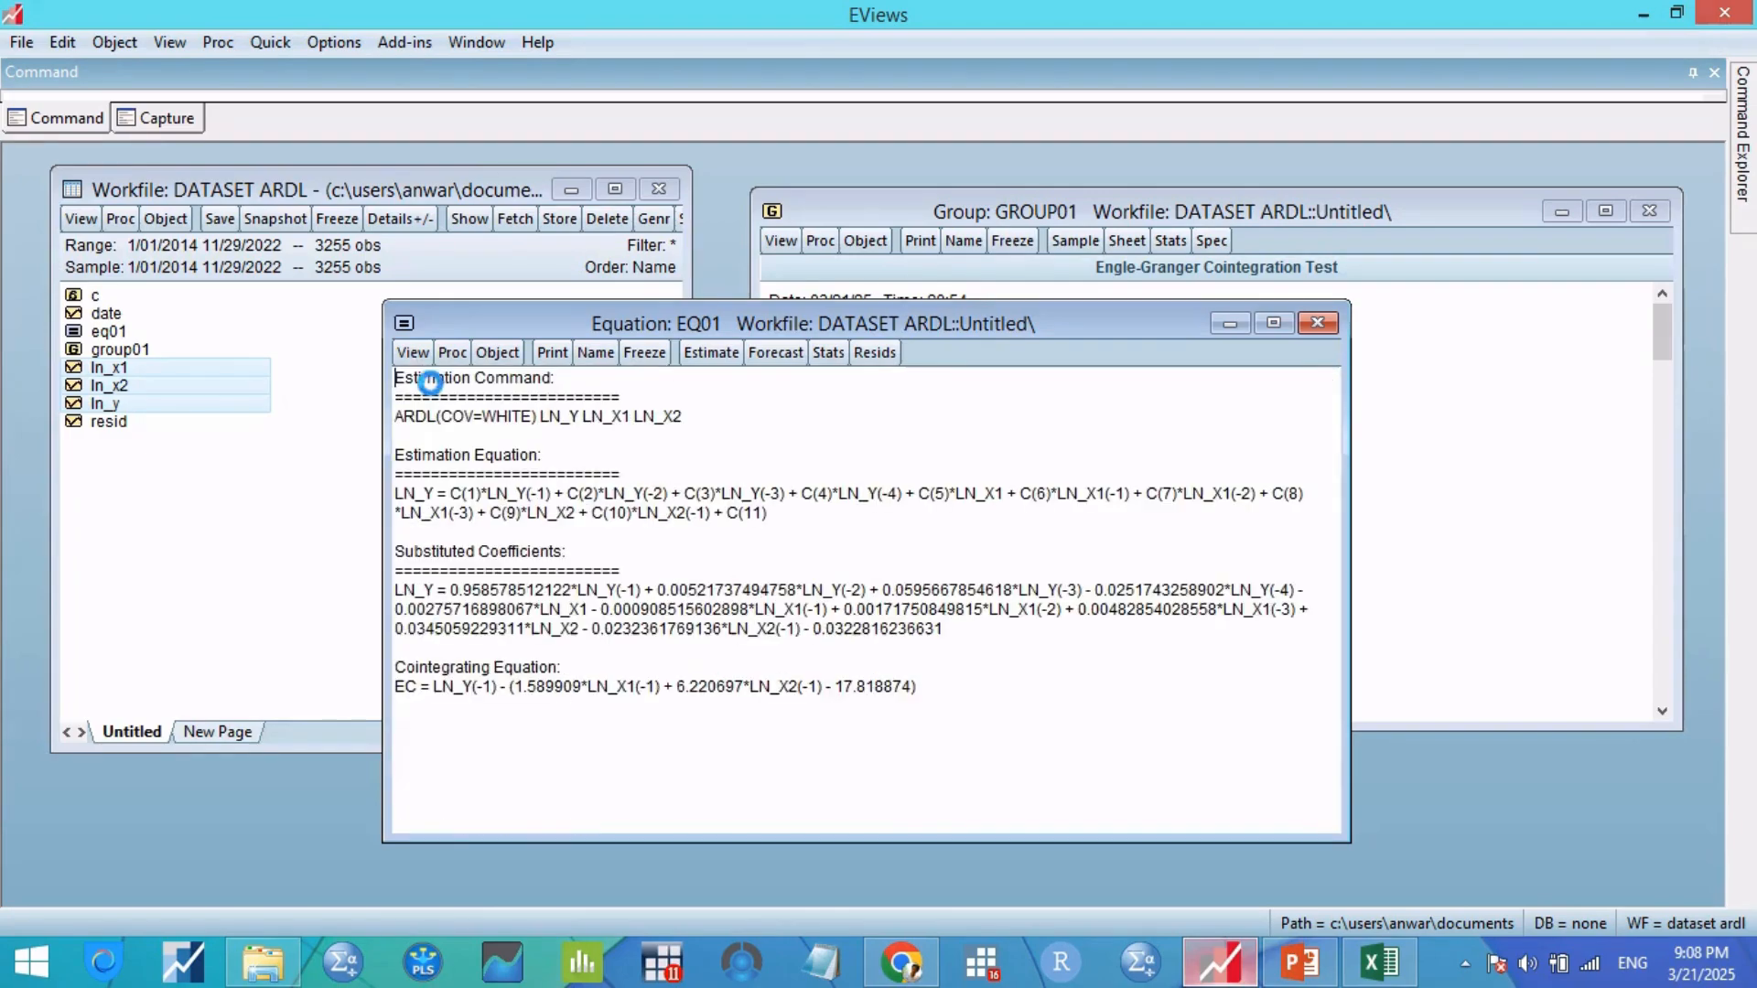
click(403, 494)
drag(623, 474, 563, 476)
click(547, 494)
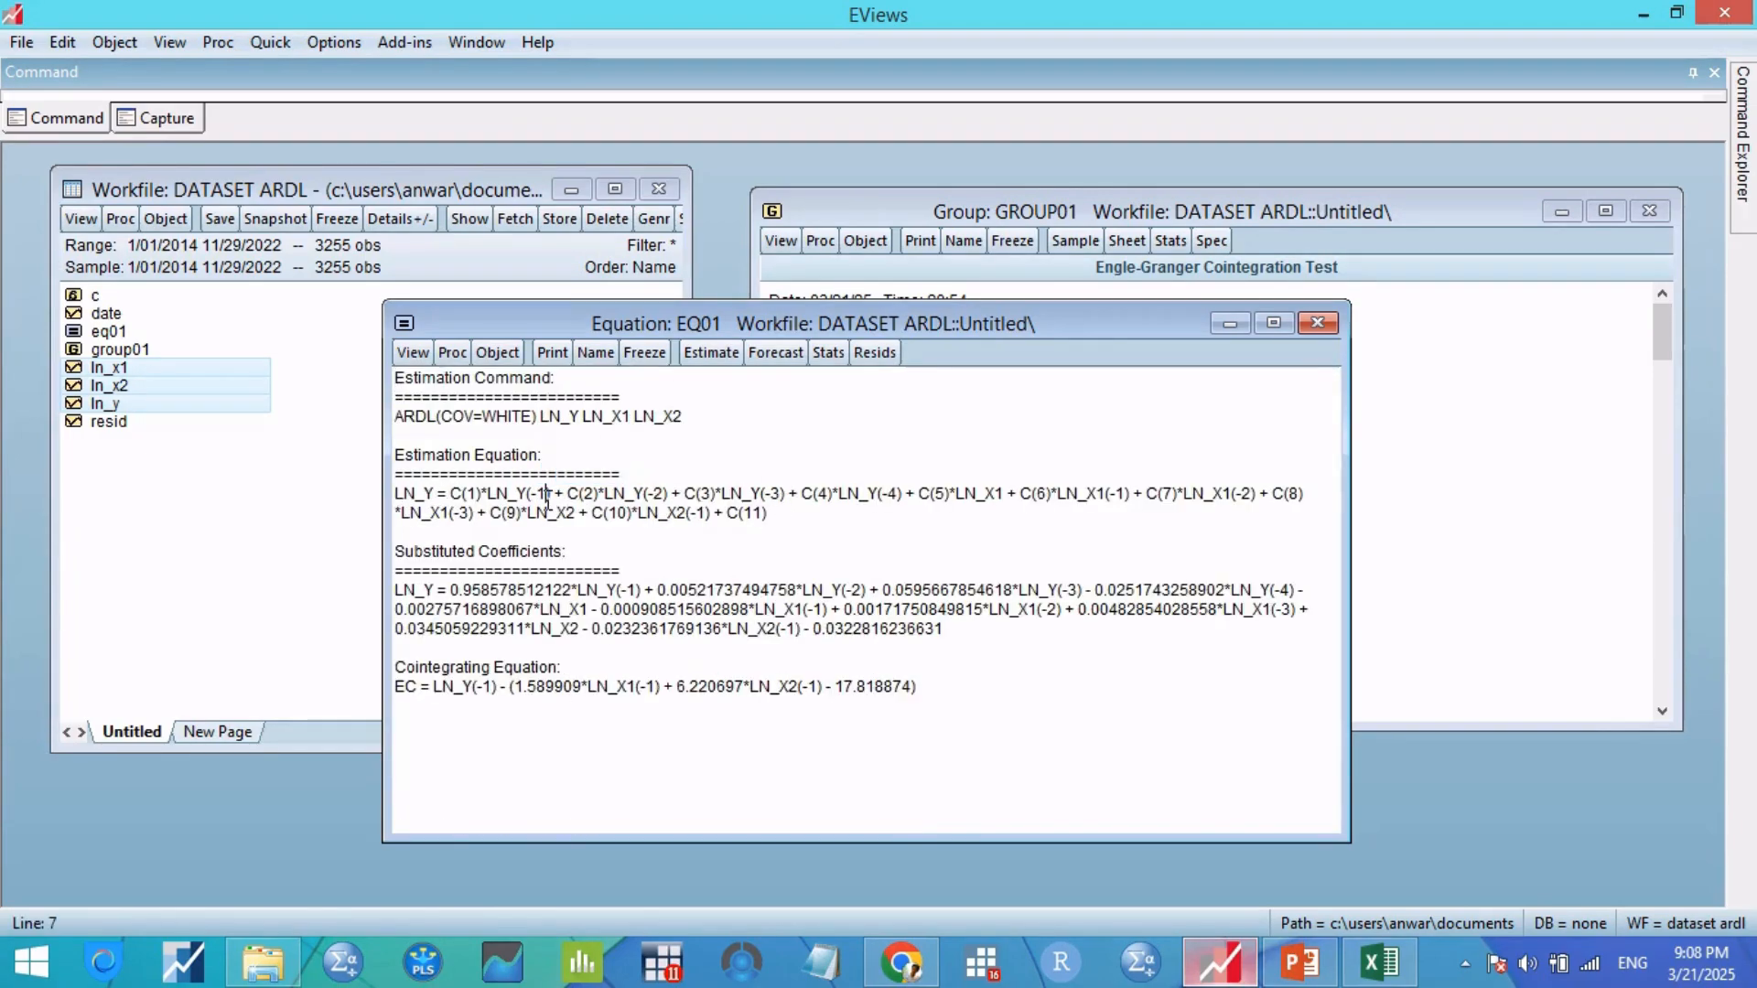
drag(775, 514, 392, 495)
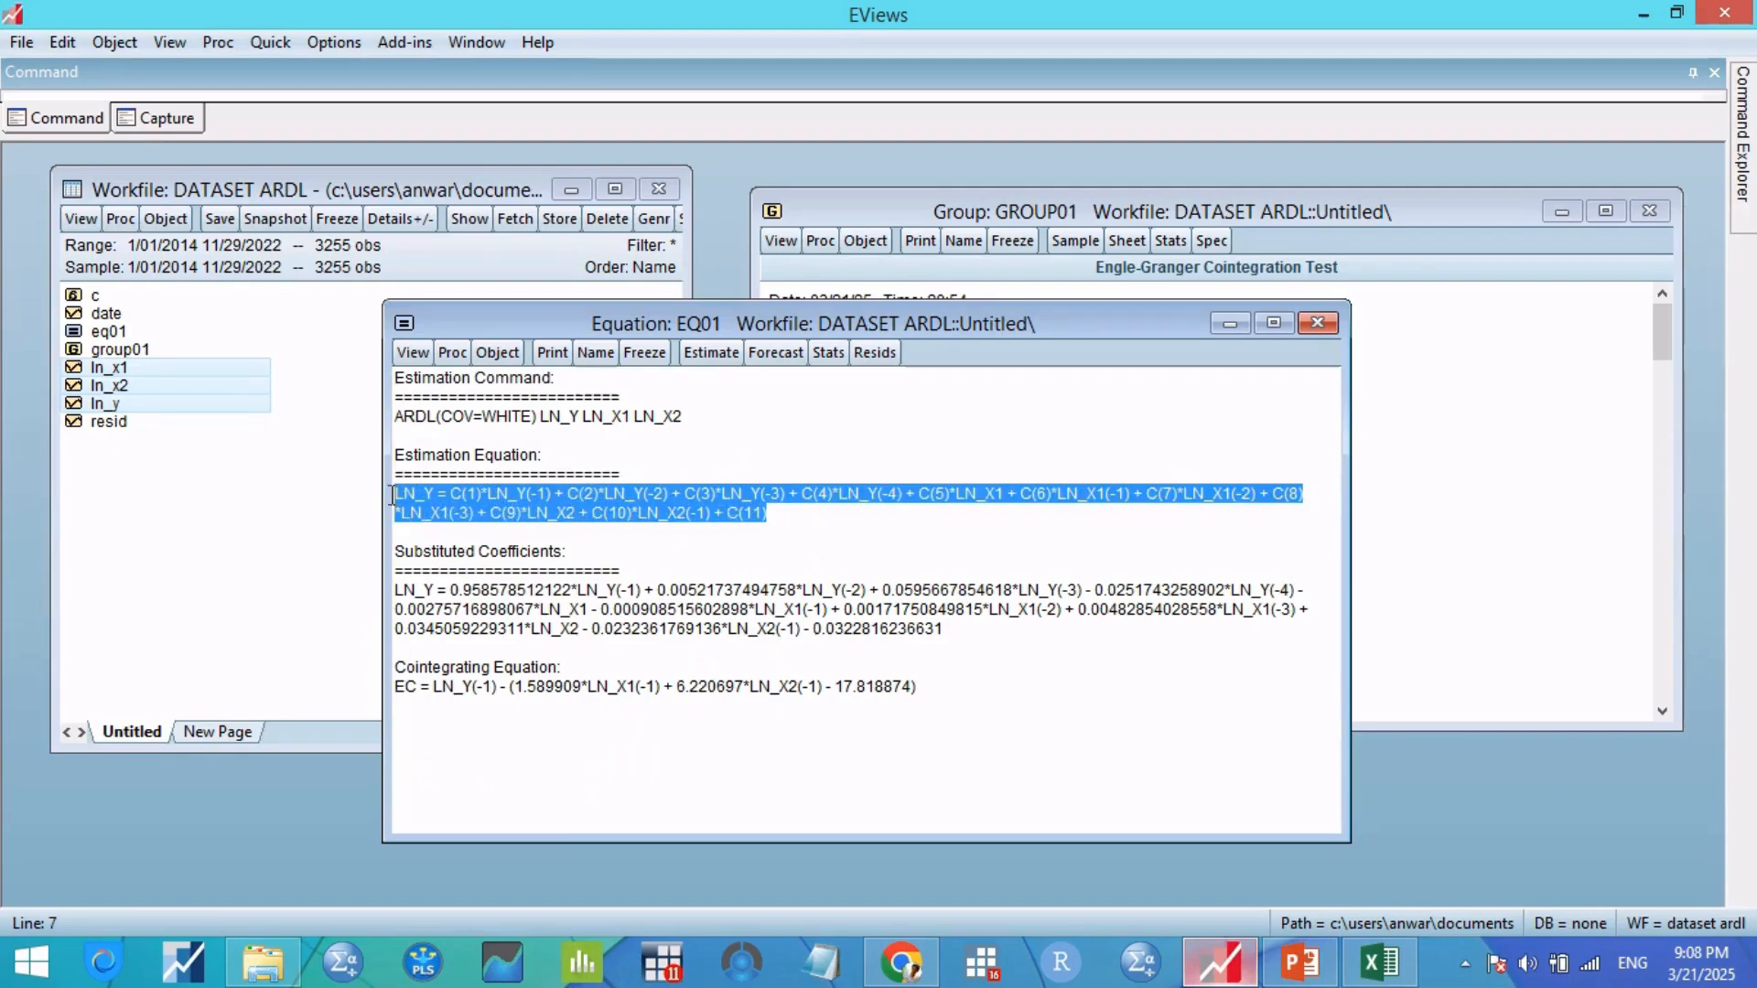
click(611, 581)
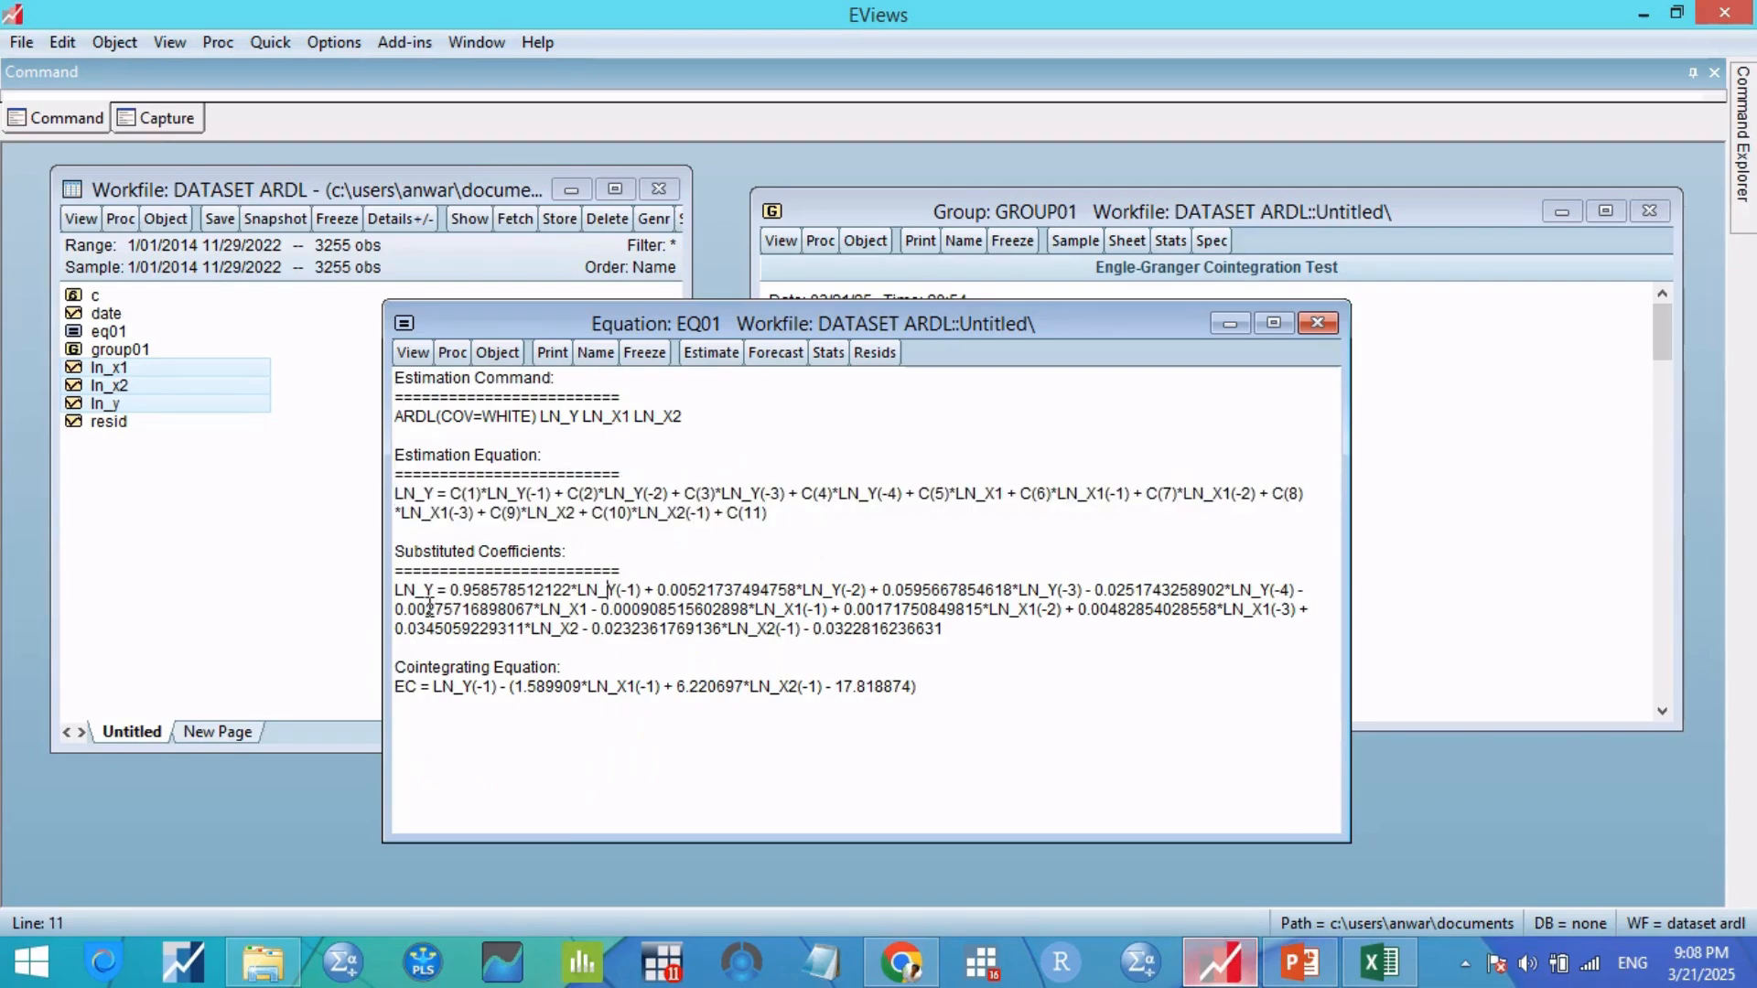
click(393, 596)
click(433, 605)
click(467, 667)
Step: Switch to PowerPoint to check the "Forecasting" bullet on the LANGKAH slide, and return to EViews
click(1301, 961)
click(757, 790)
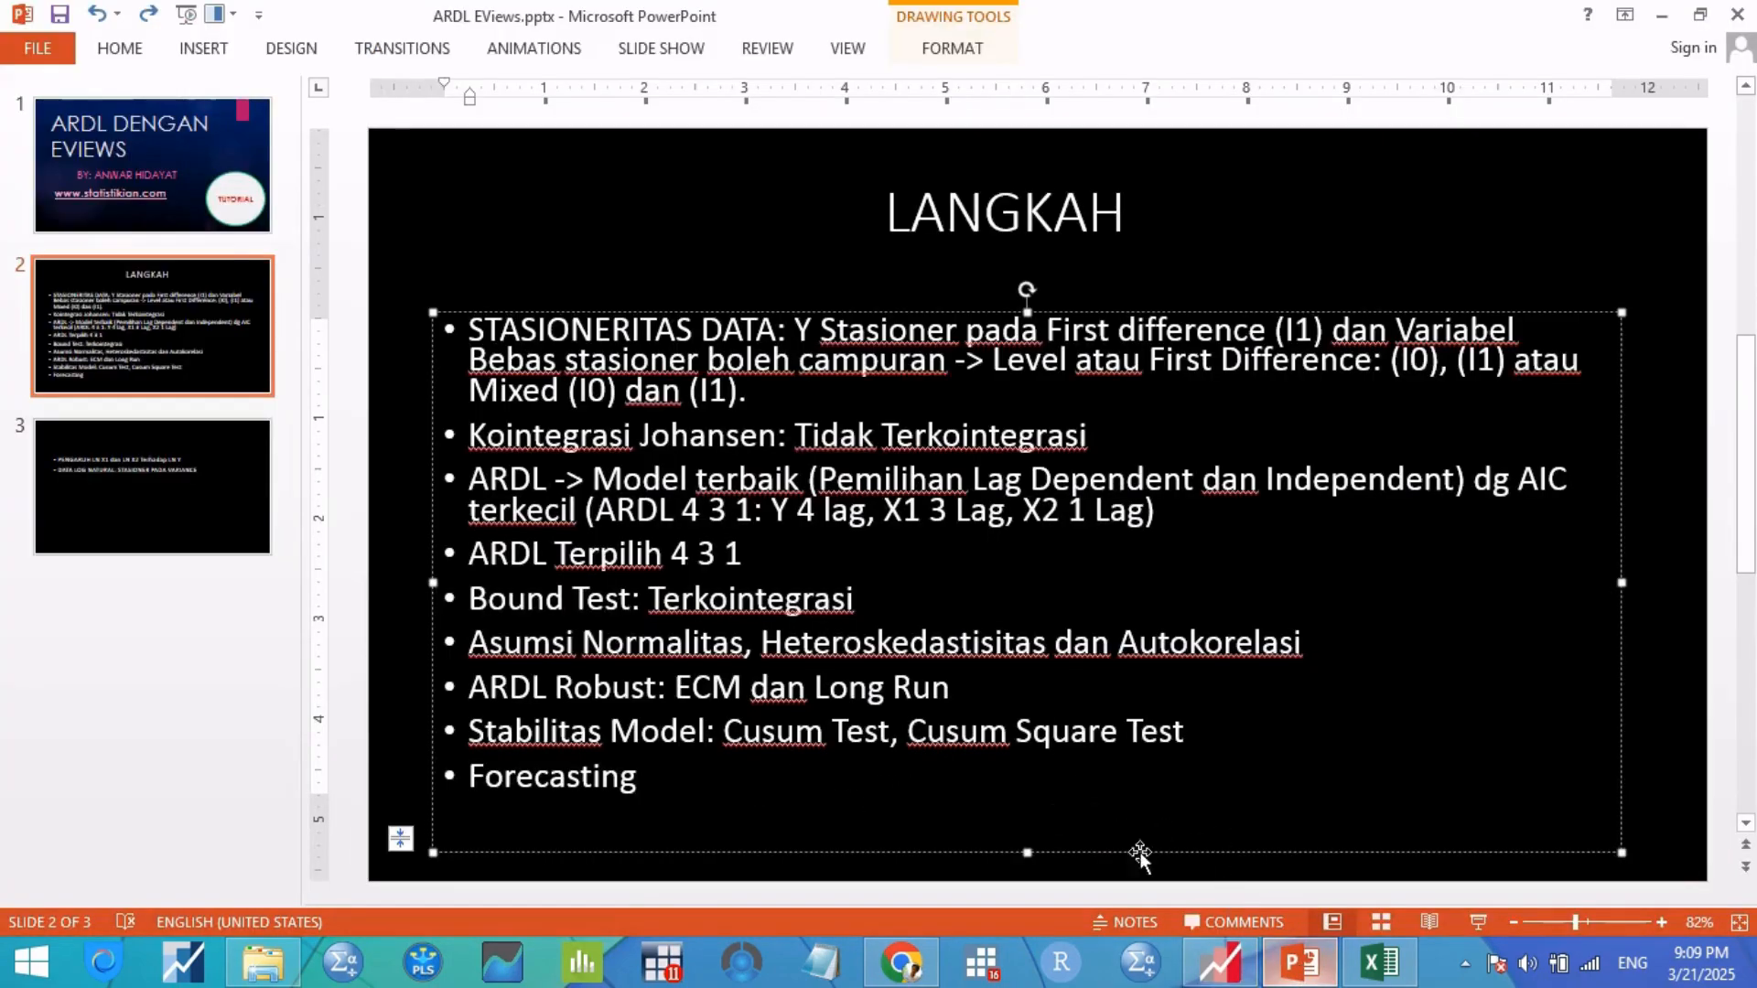
click(1226, 972)
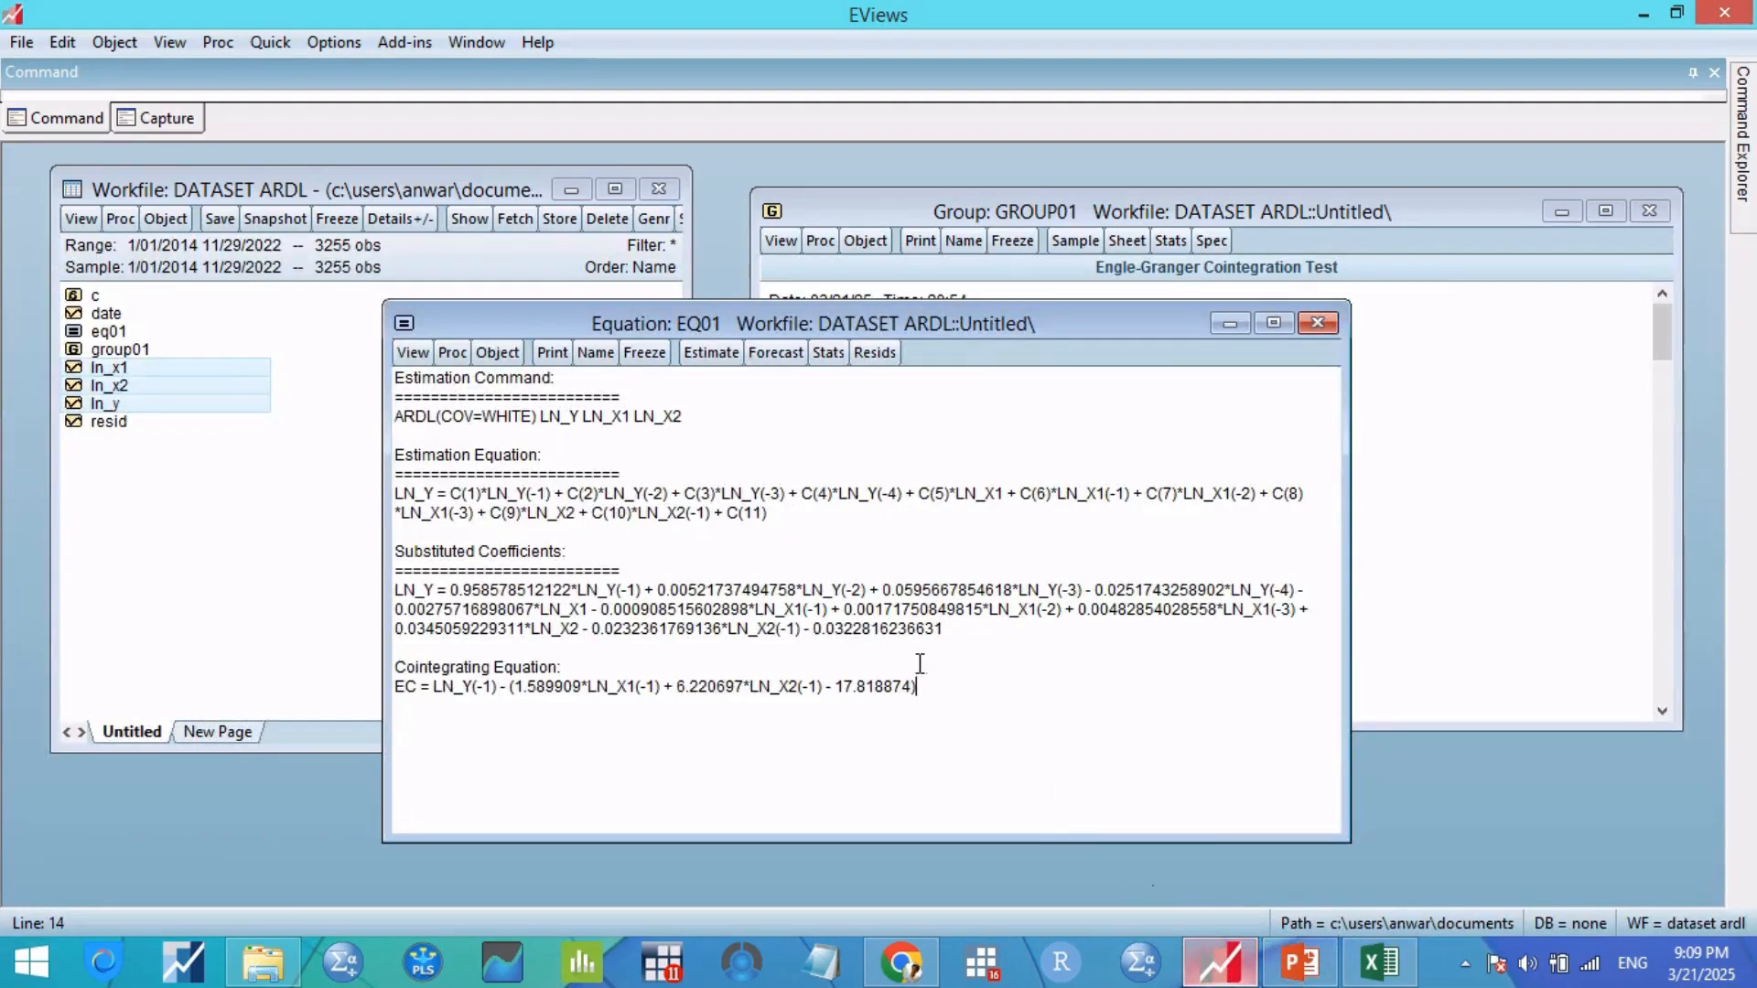
Step: Forecast LN_Y from eq01 as ln_yf with the dynamic method over 1/01/2014 11/29/2022, and inspect the graph and evaluation statistics
click(777, 359)
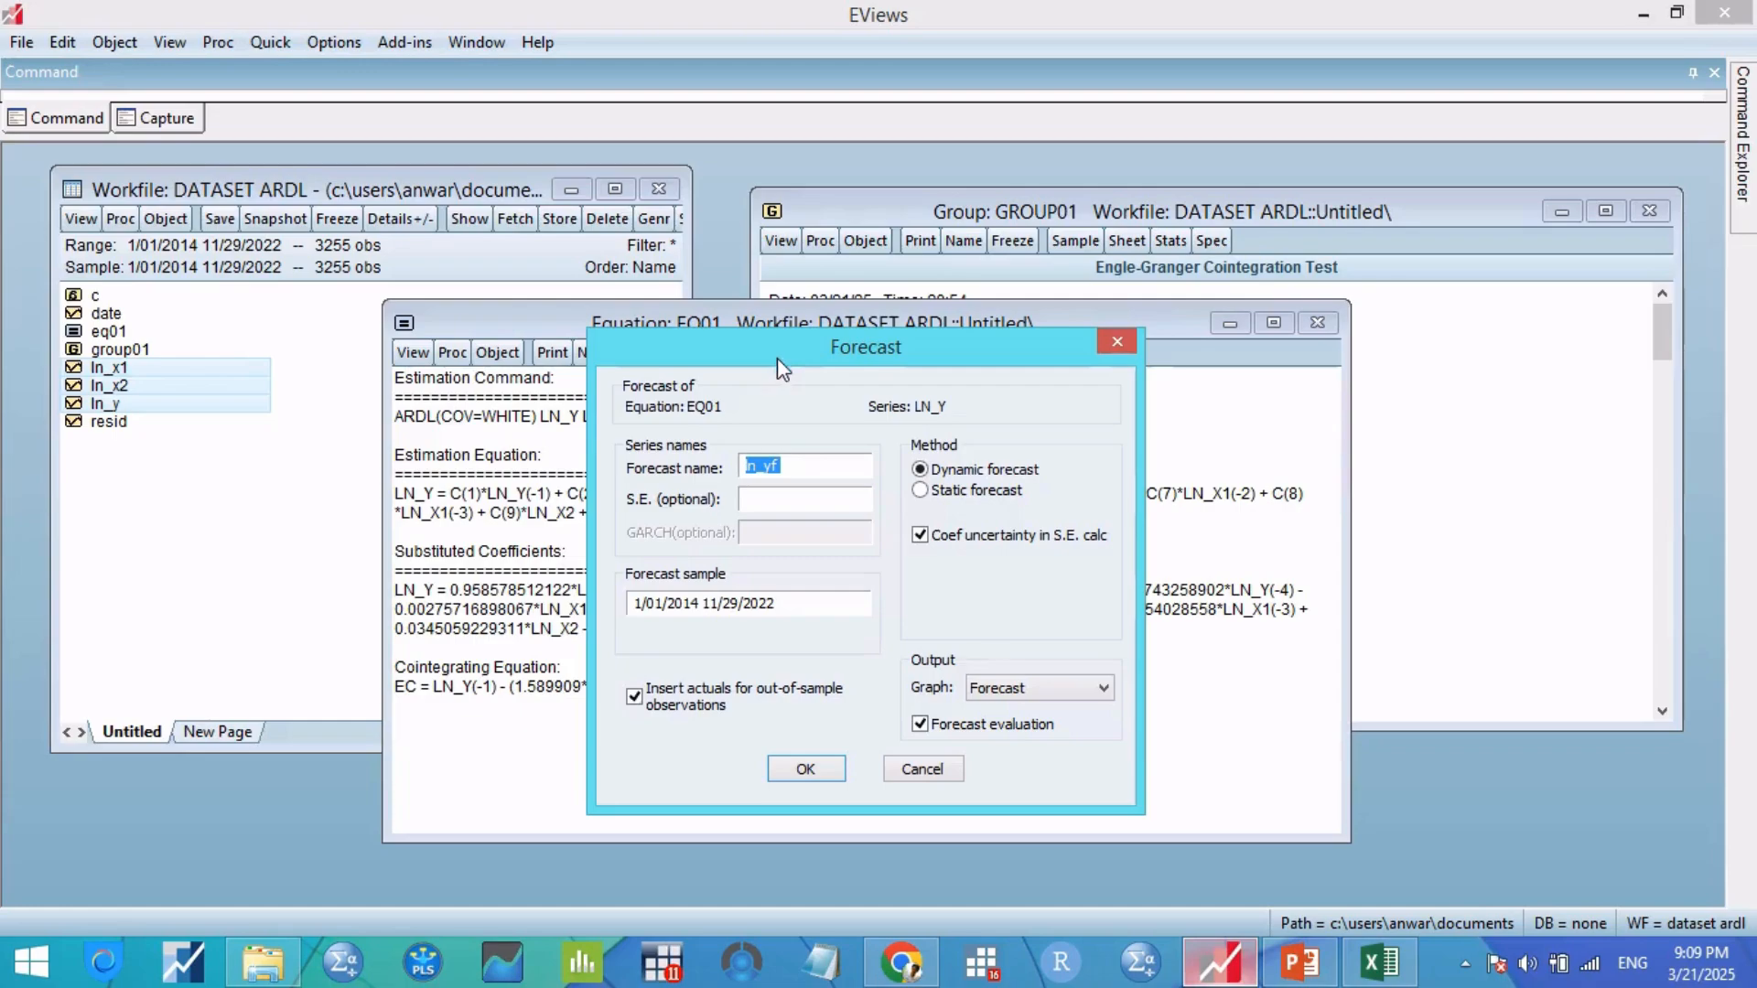
click(809, 468)
click(804, 771)
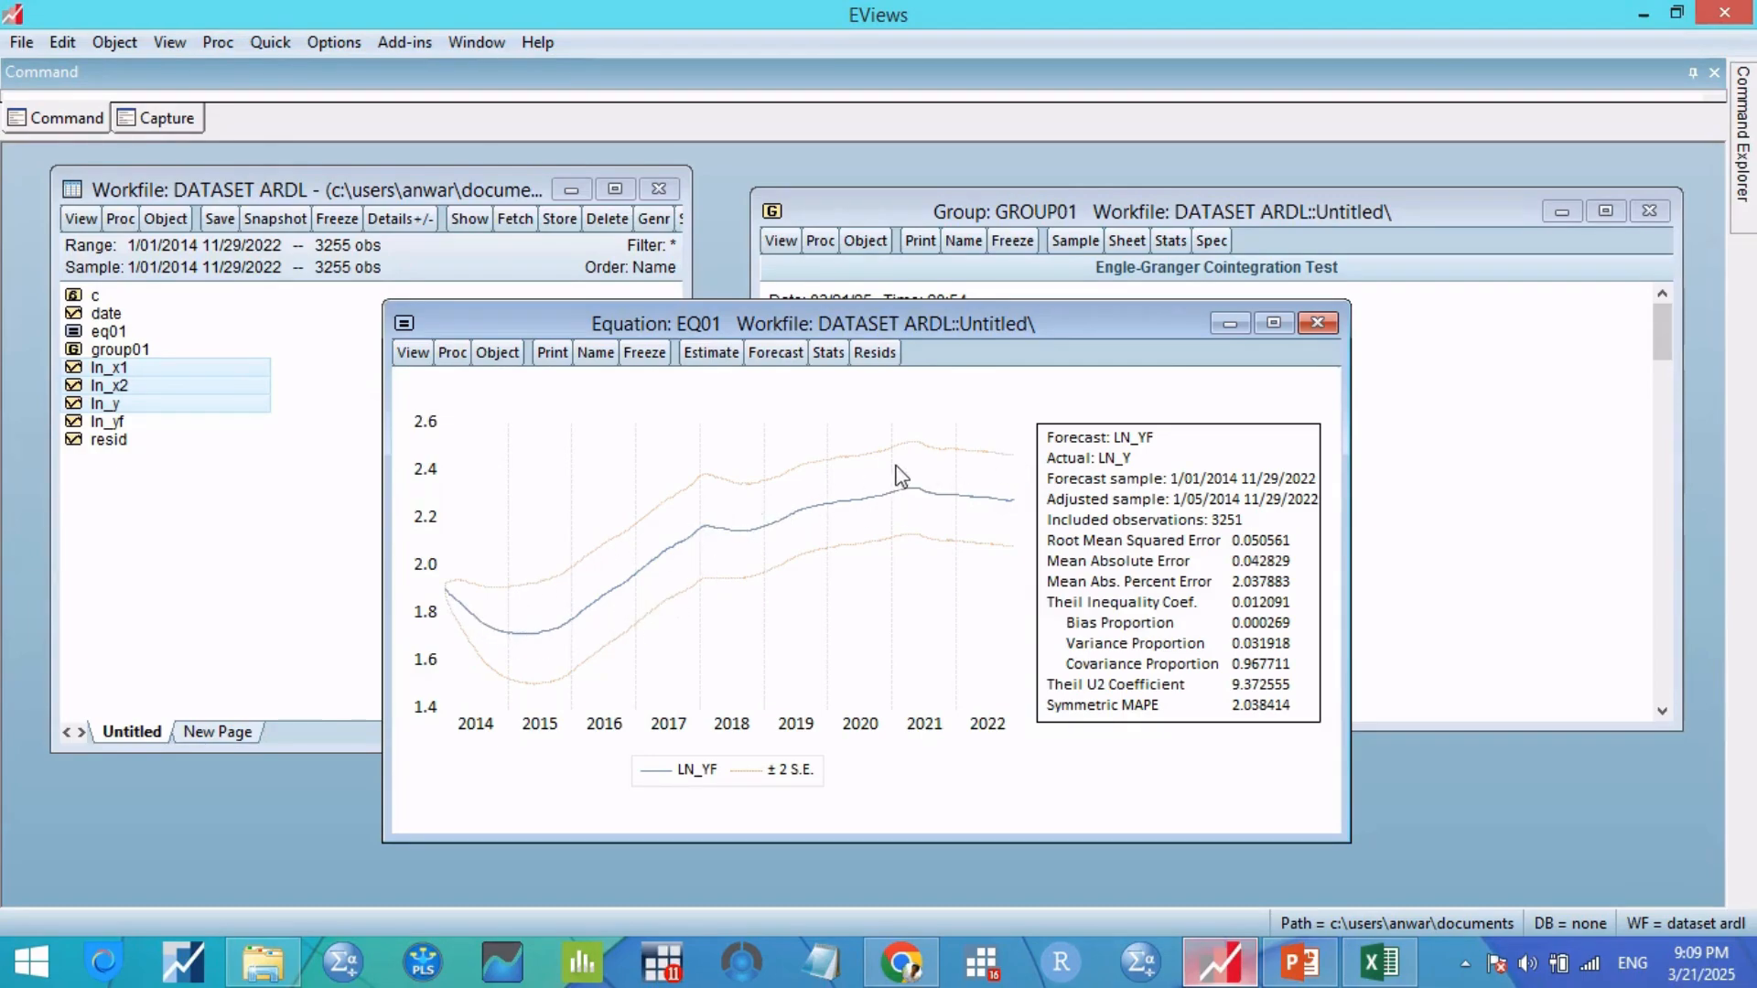
mouse_move(918, 456)
mouse_move(893, 538)
click(1194, 547)
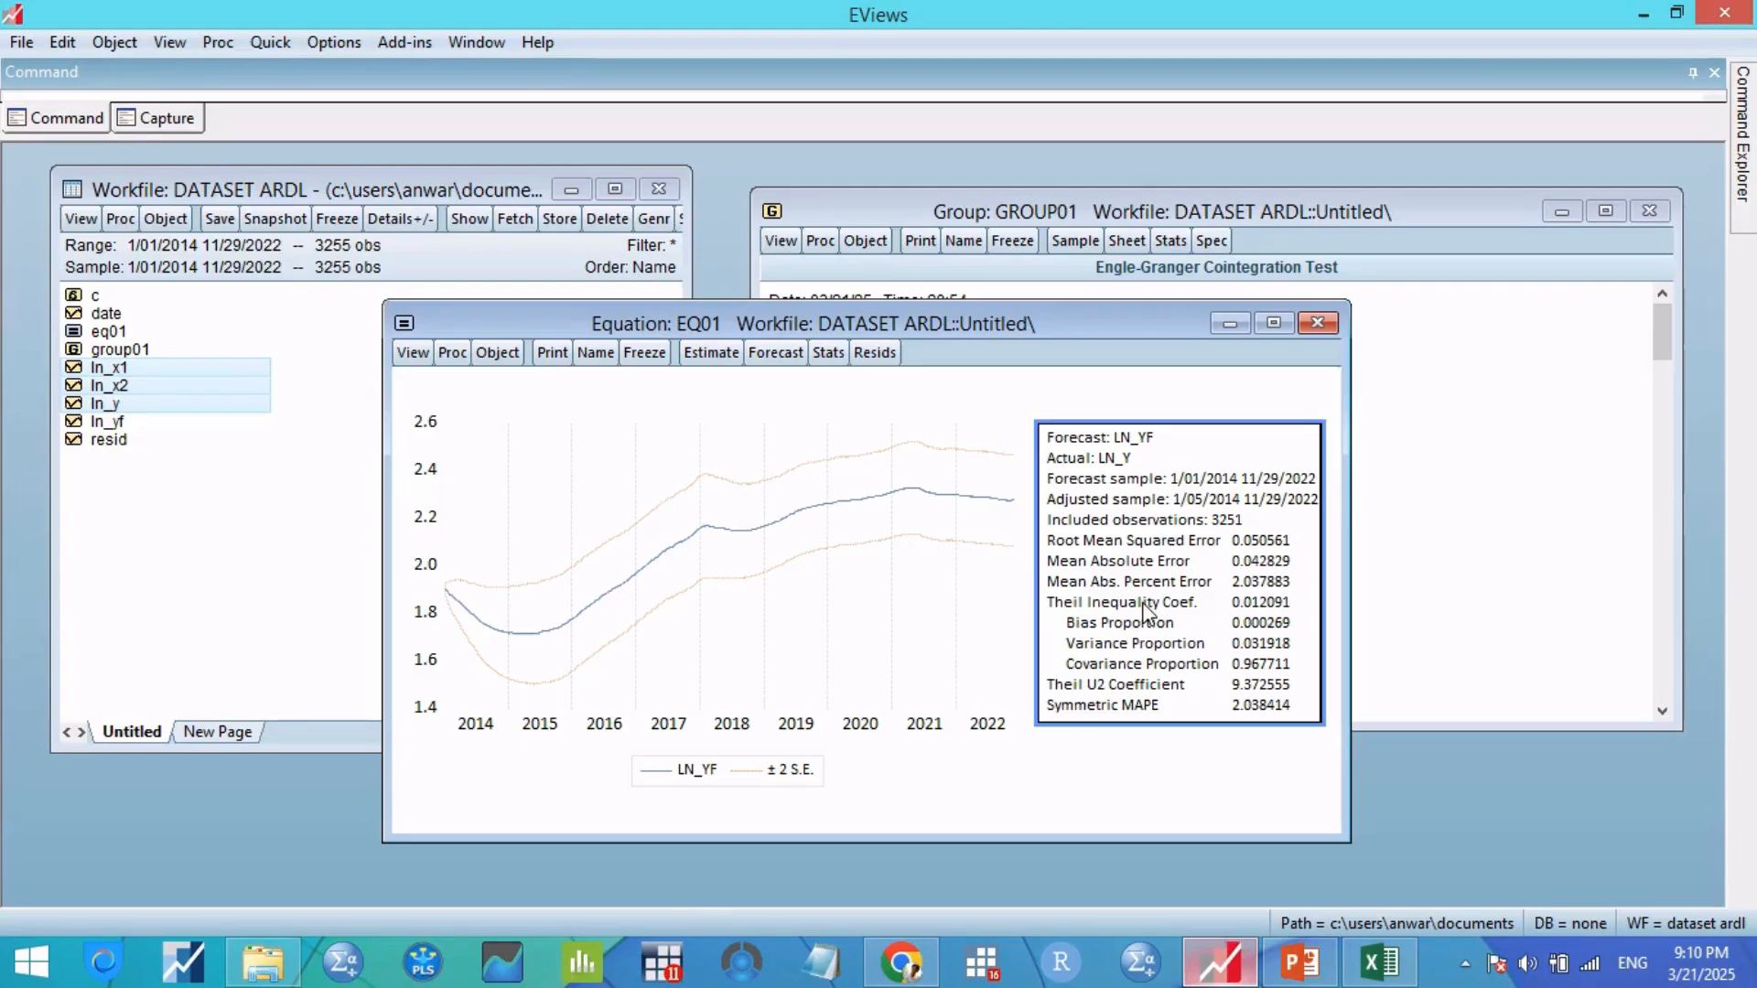
Step: Open the ln_yf series from the workfile and look through its forecast values by date
click(165, 530)
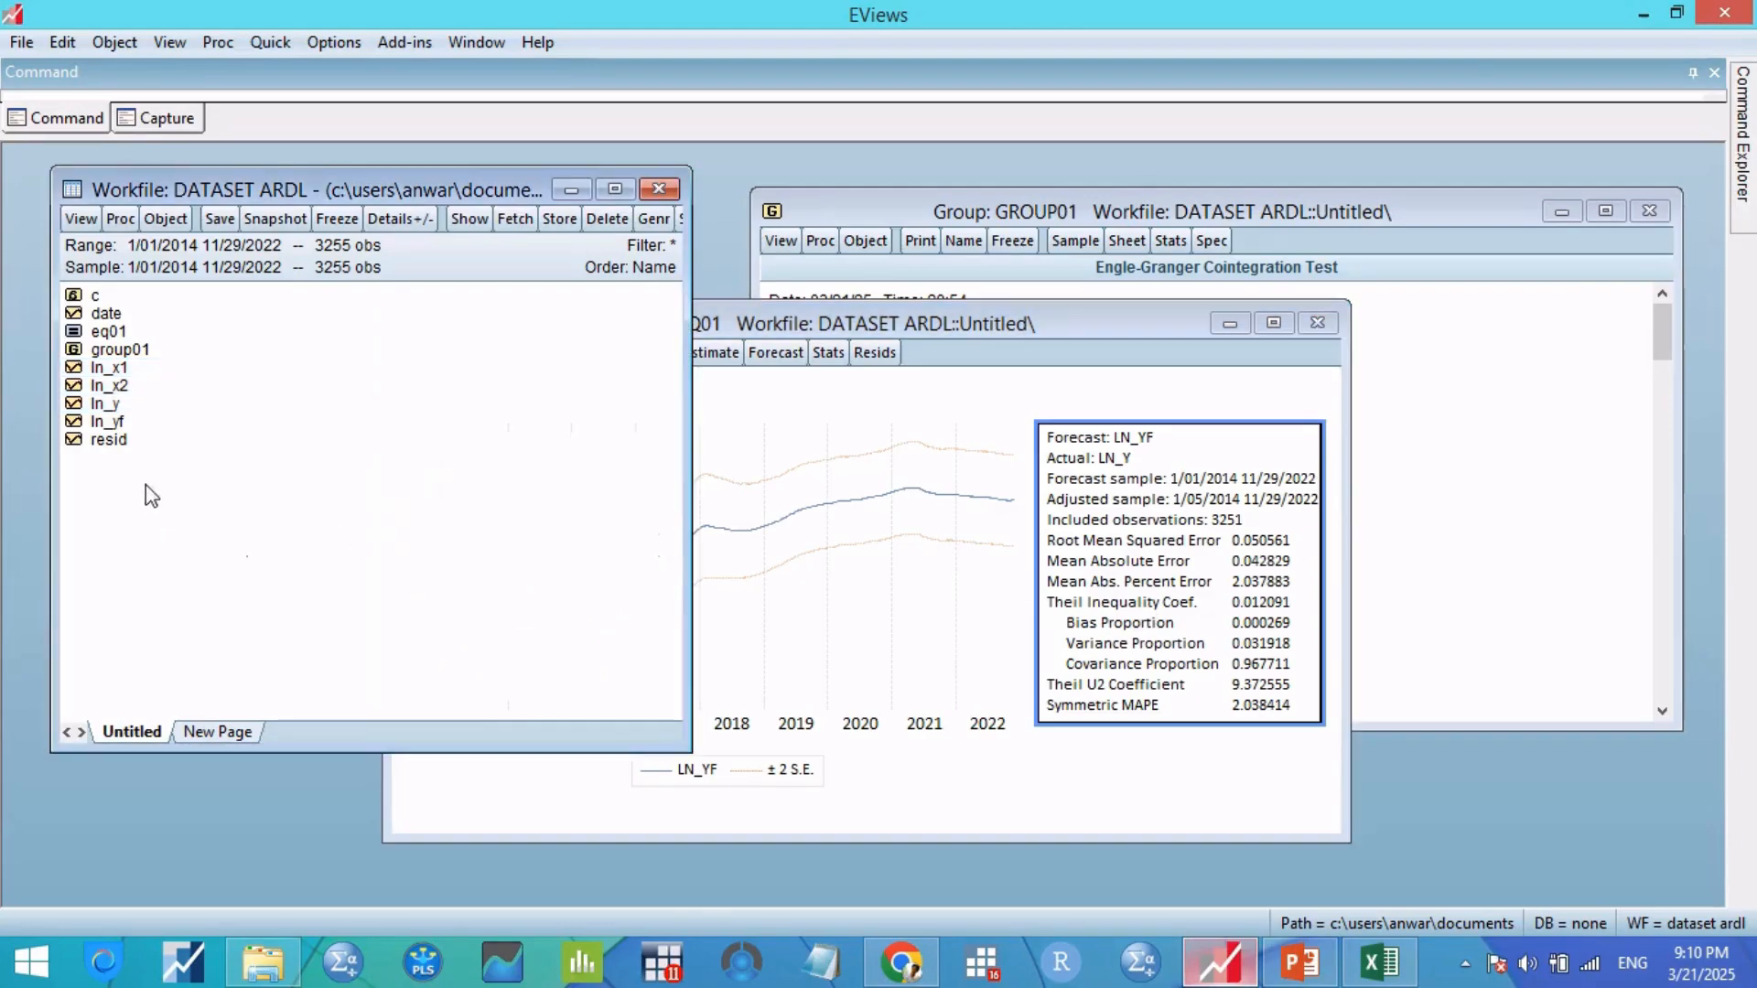
double_click(108, 422)
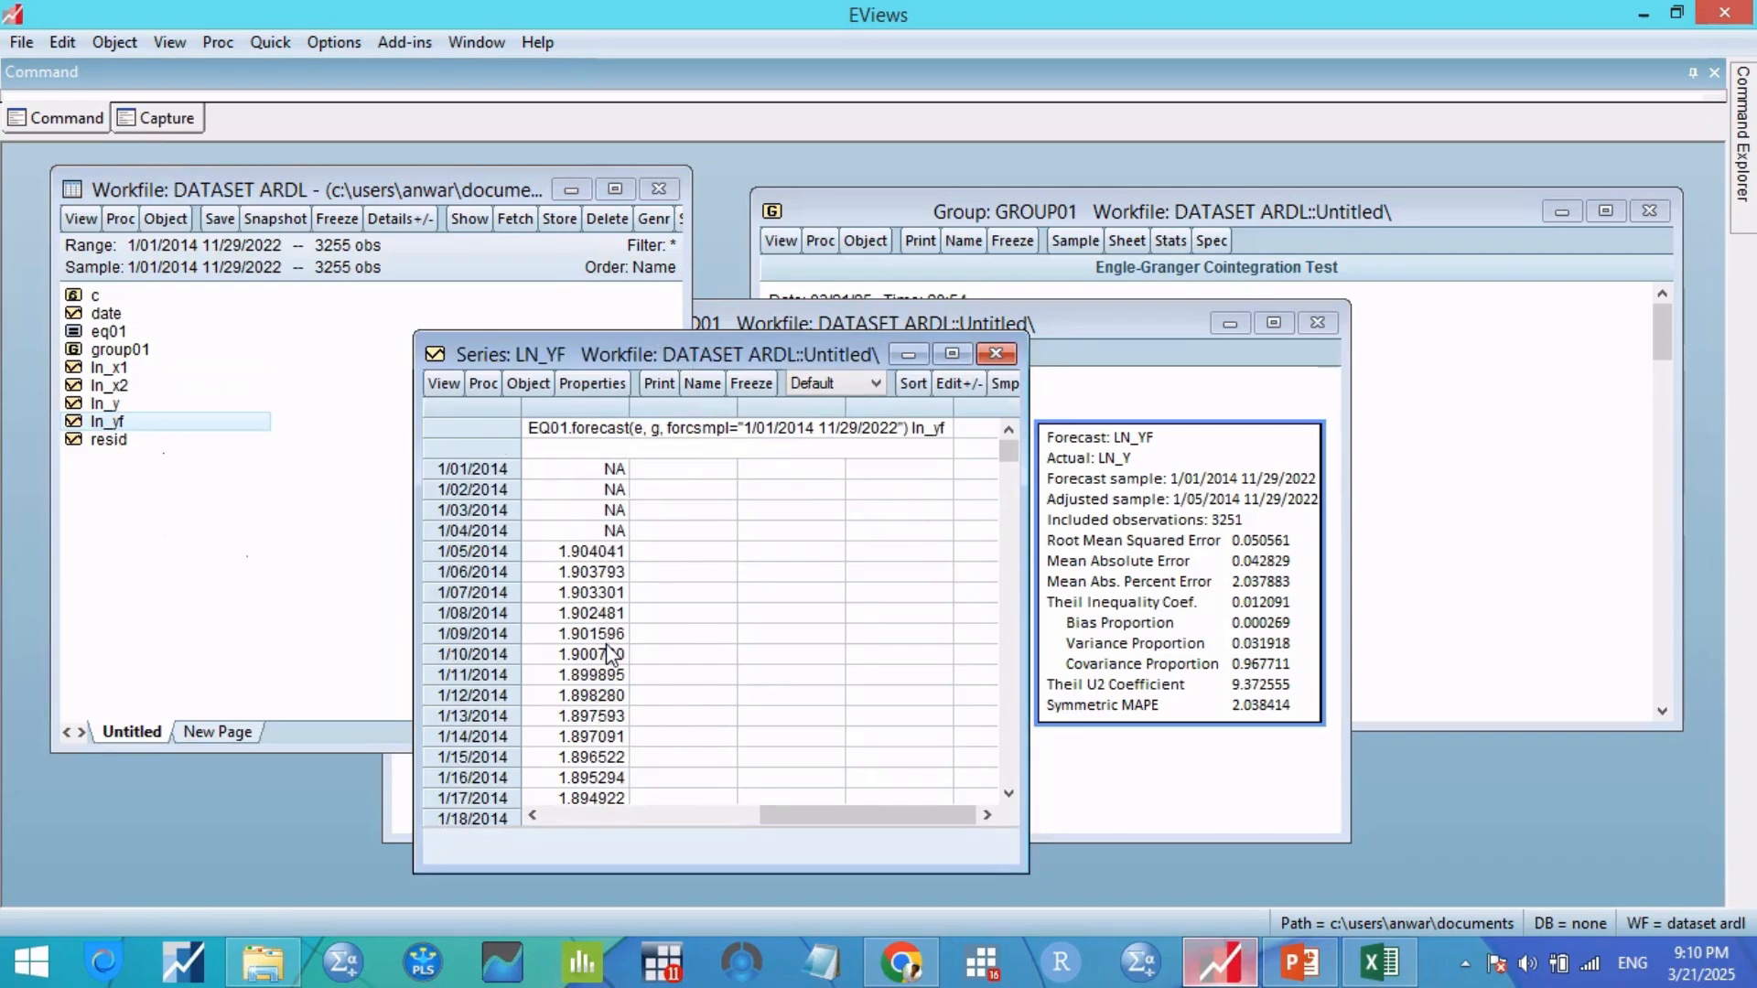
scroll(597, 602, down, 2)
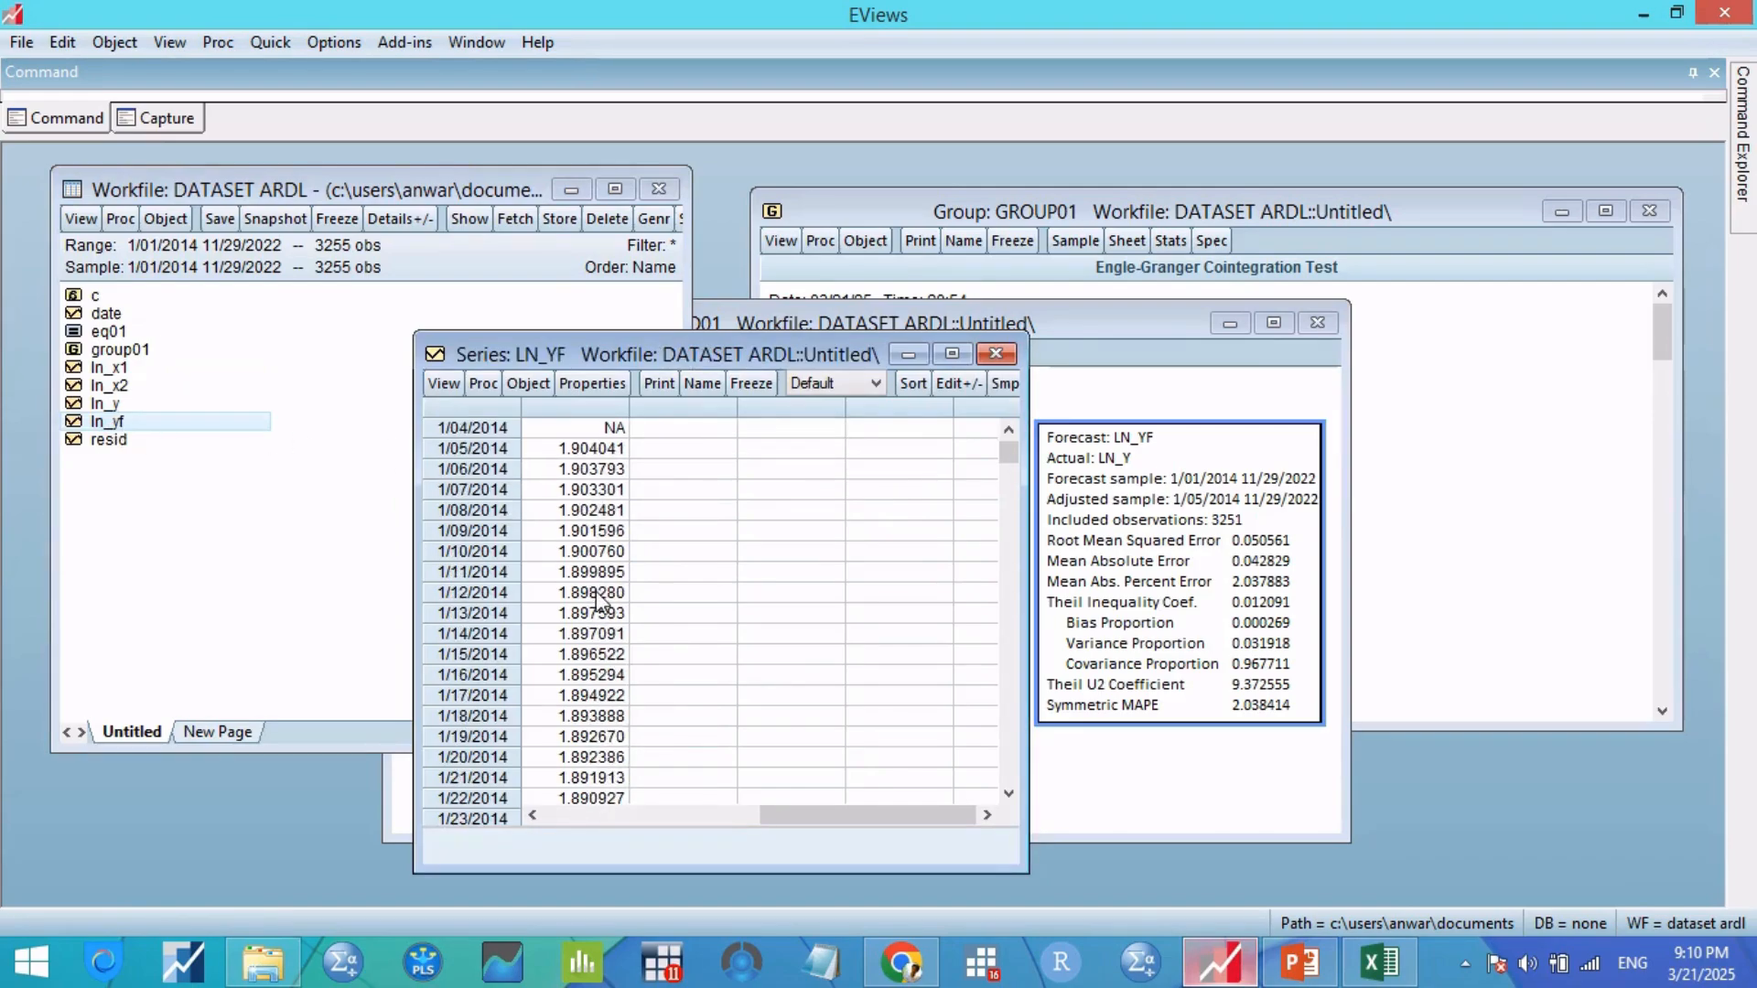
scroll(597, 602, down, 3)
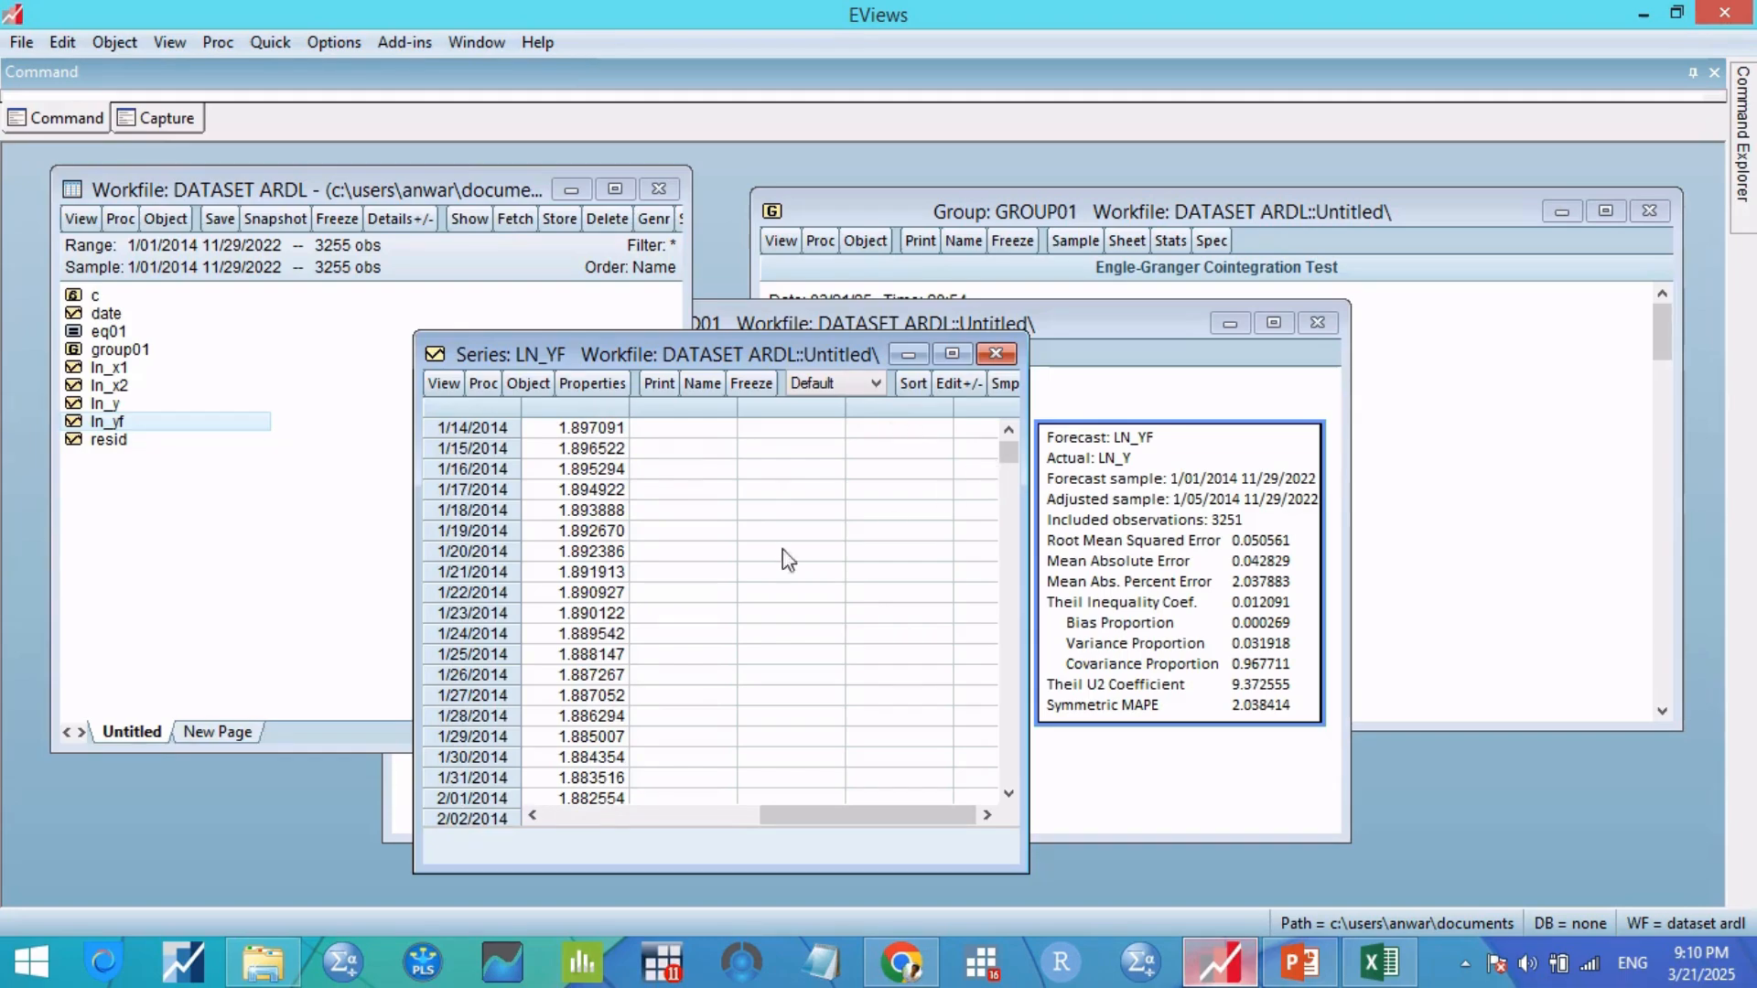
scroll(784, 559, up, 6)
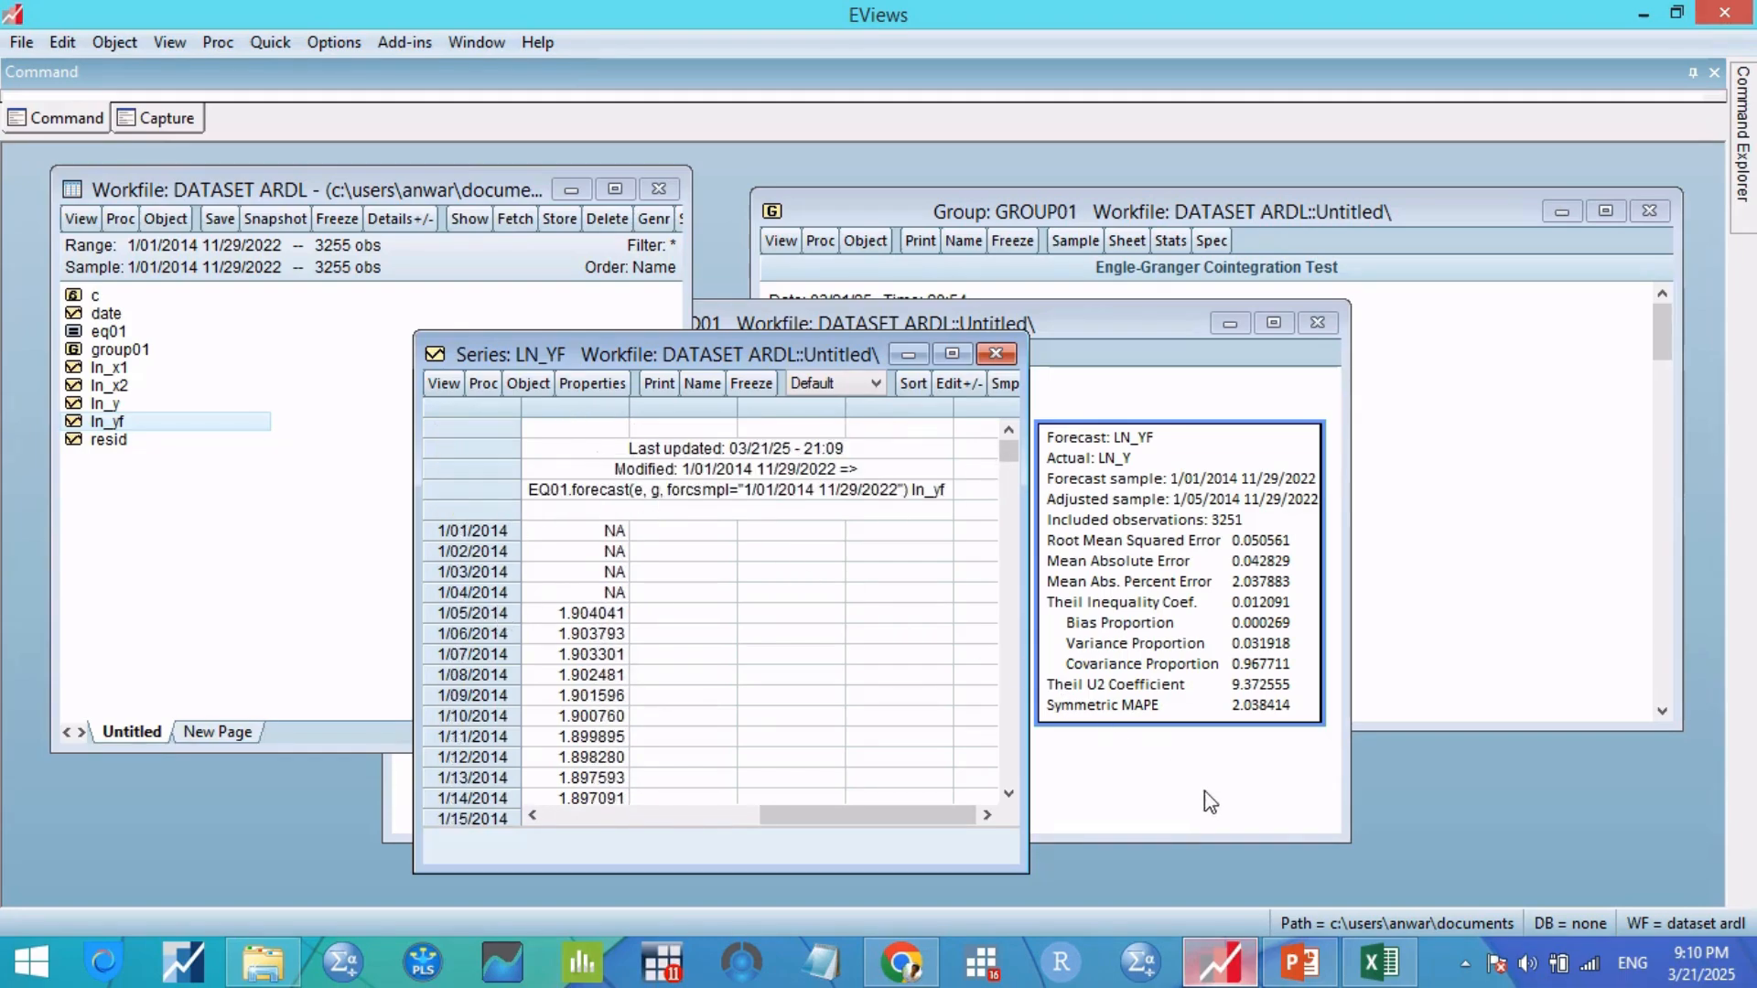
Step: Recheck the "Forecasting" bullet in PowerPoint, and switch to Chrome to browse the statistikian.com ARDL EViews article
click(1300, 961)
click(673, 786)
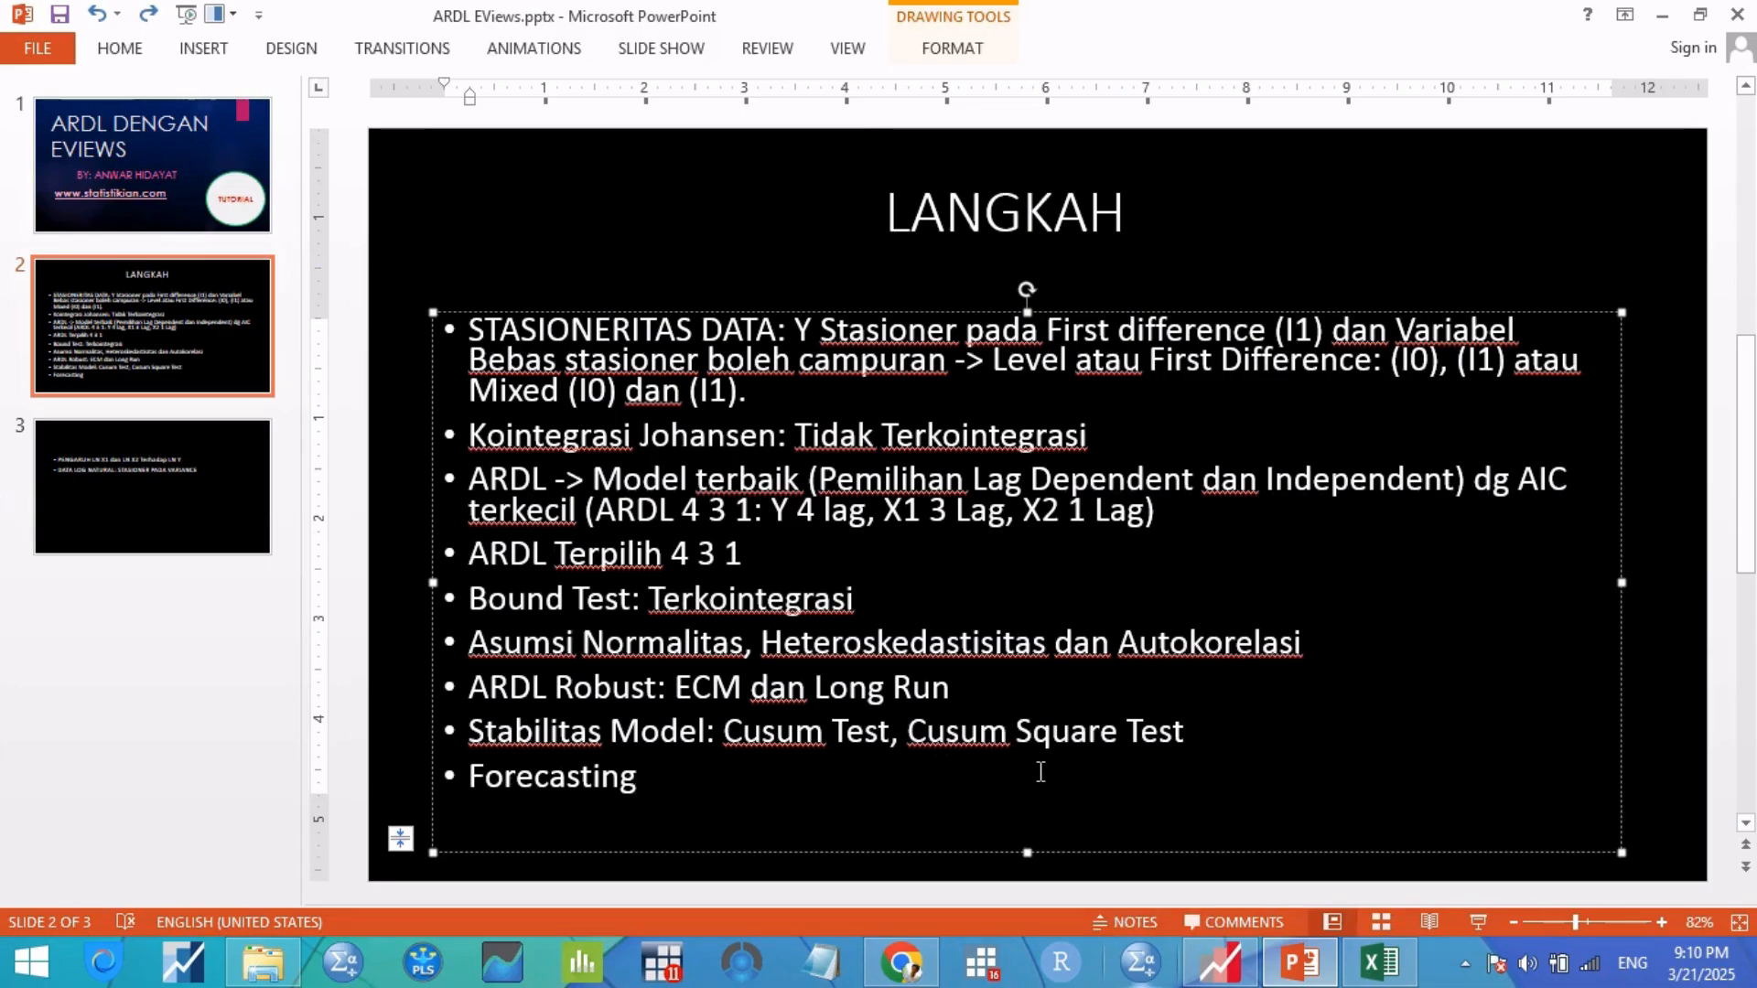
click(901, 961)
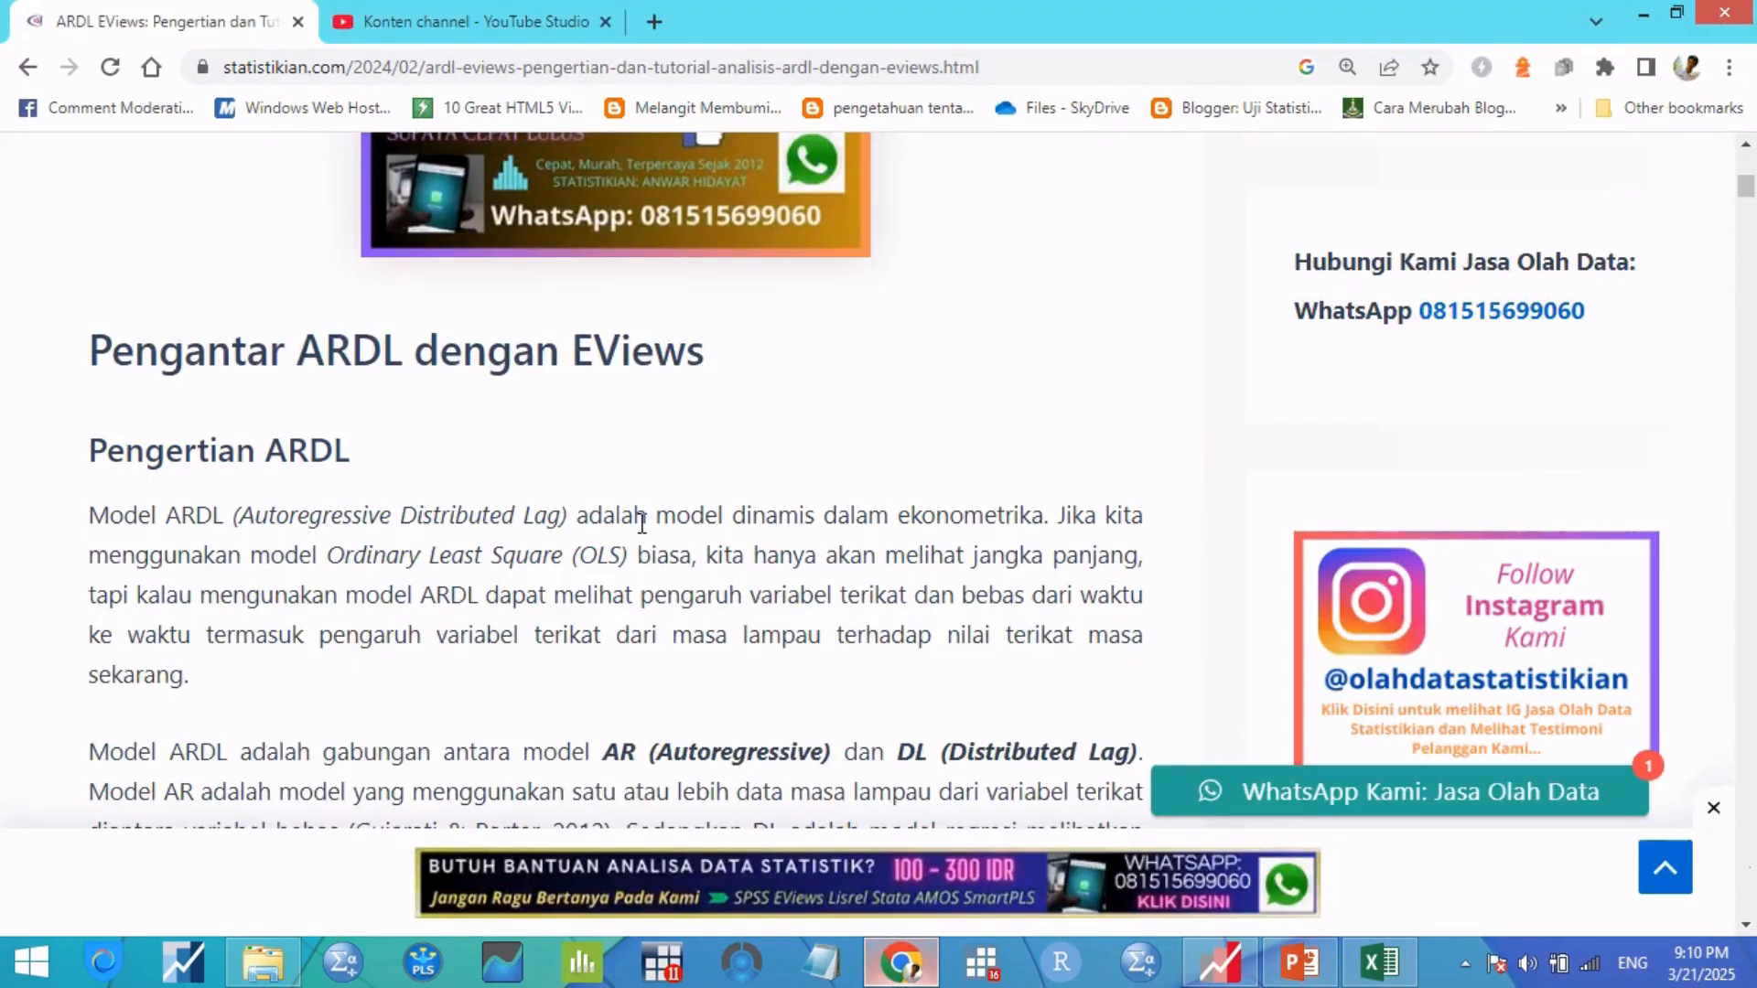
scroll(707, 521, down, 4)
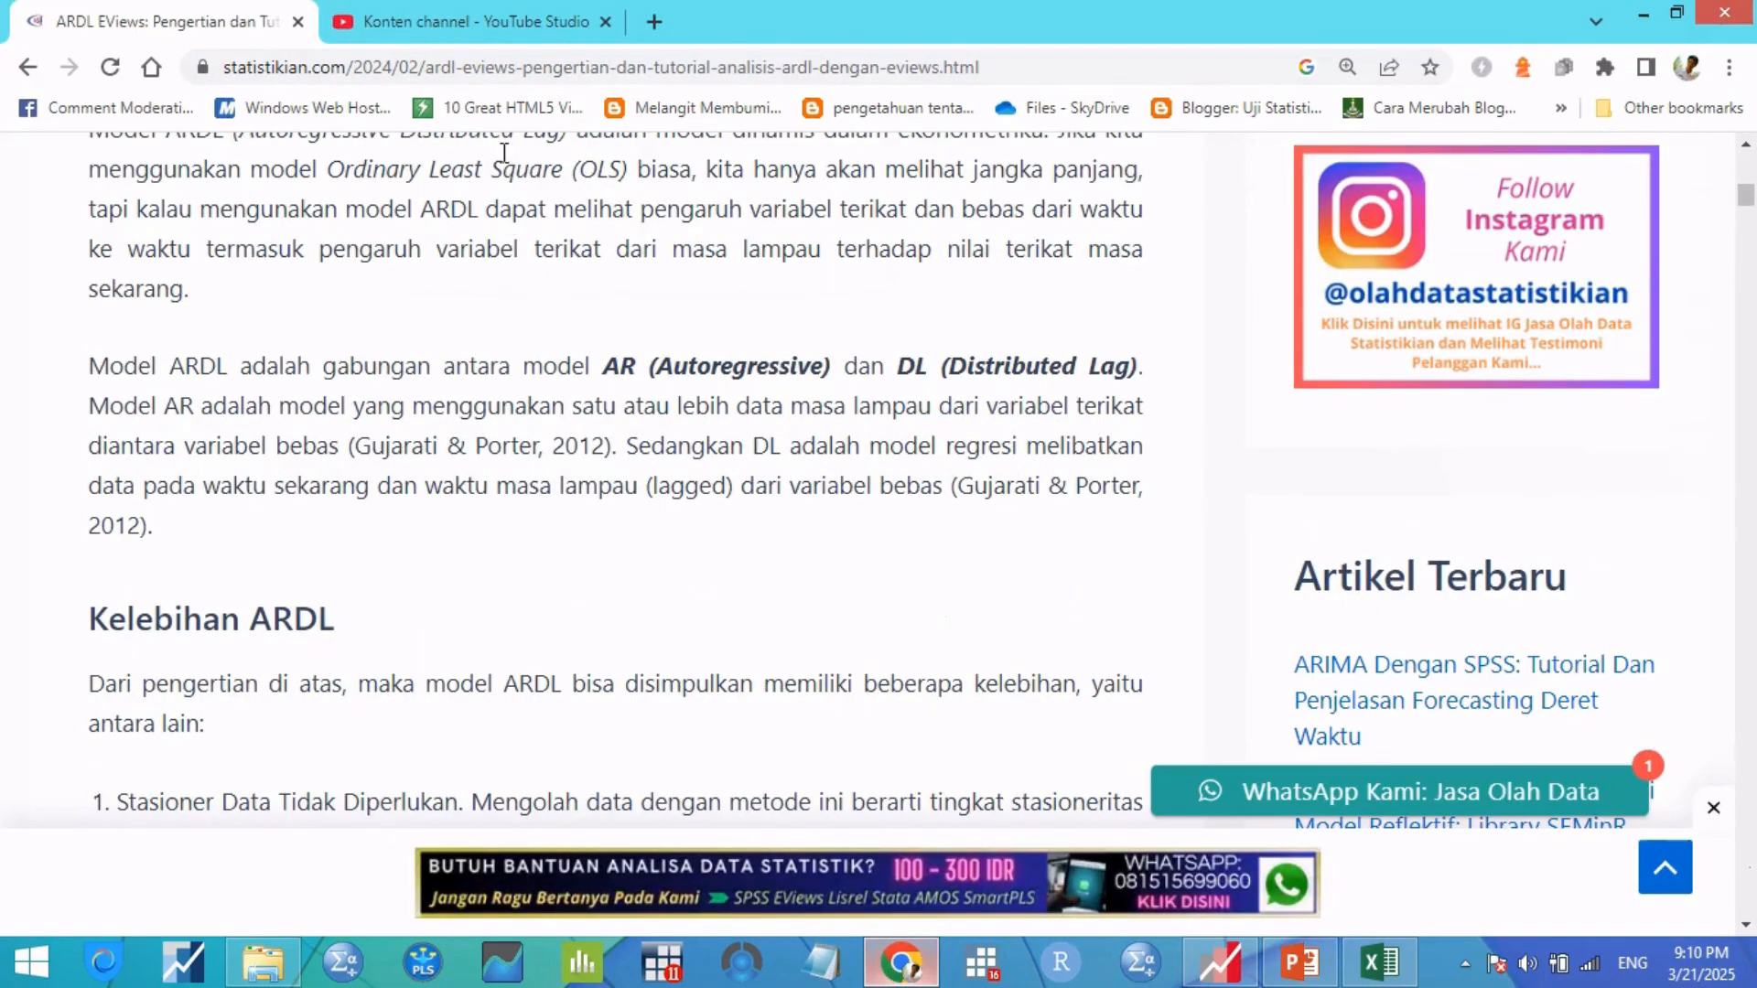